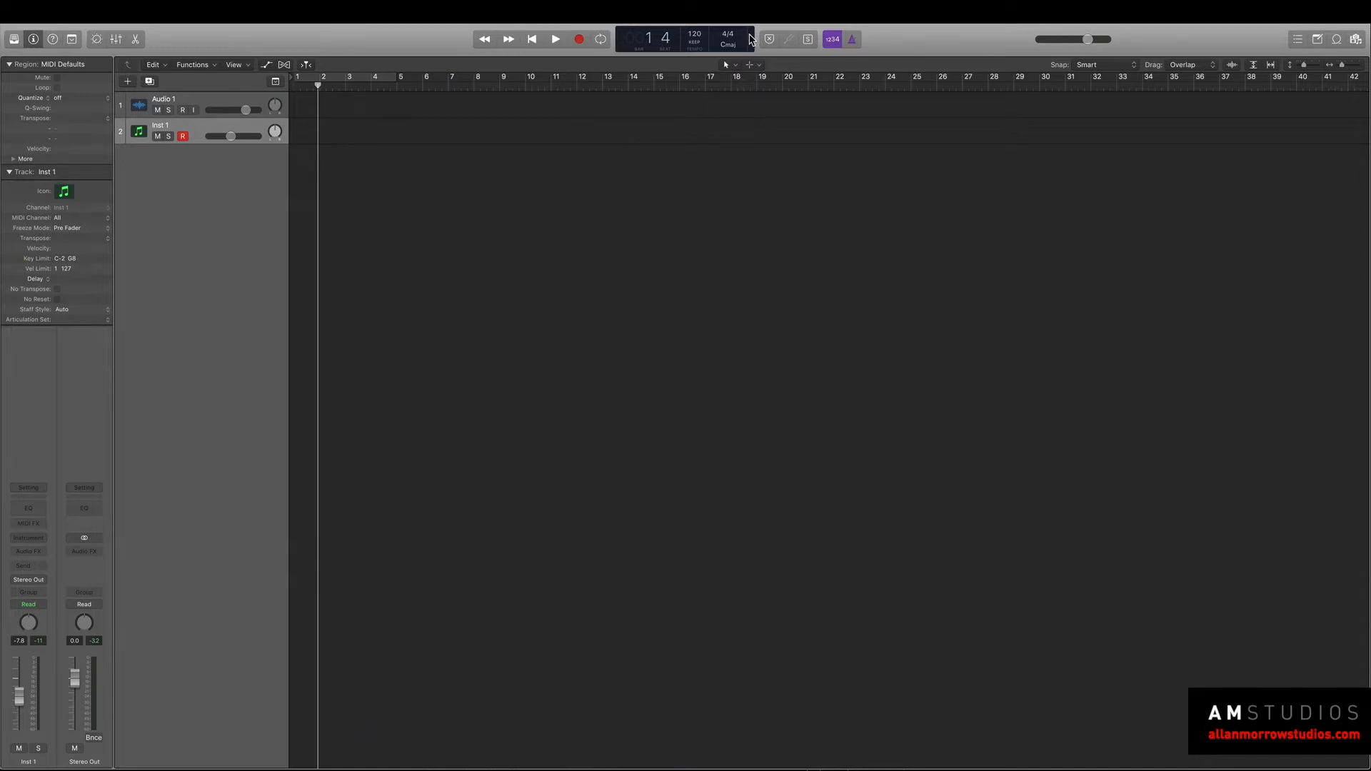
Set the project tempo to 140 BPM.
drag(695, 39, 695, 30)
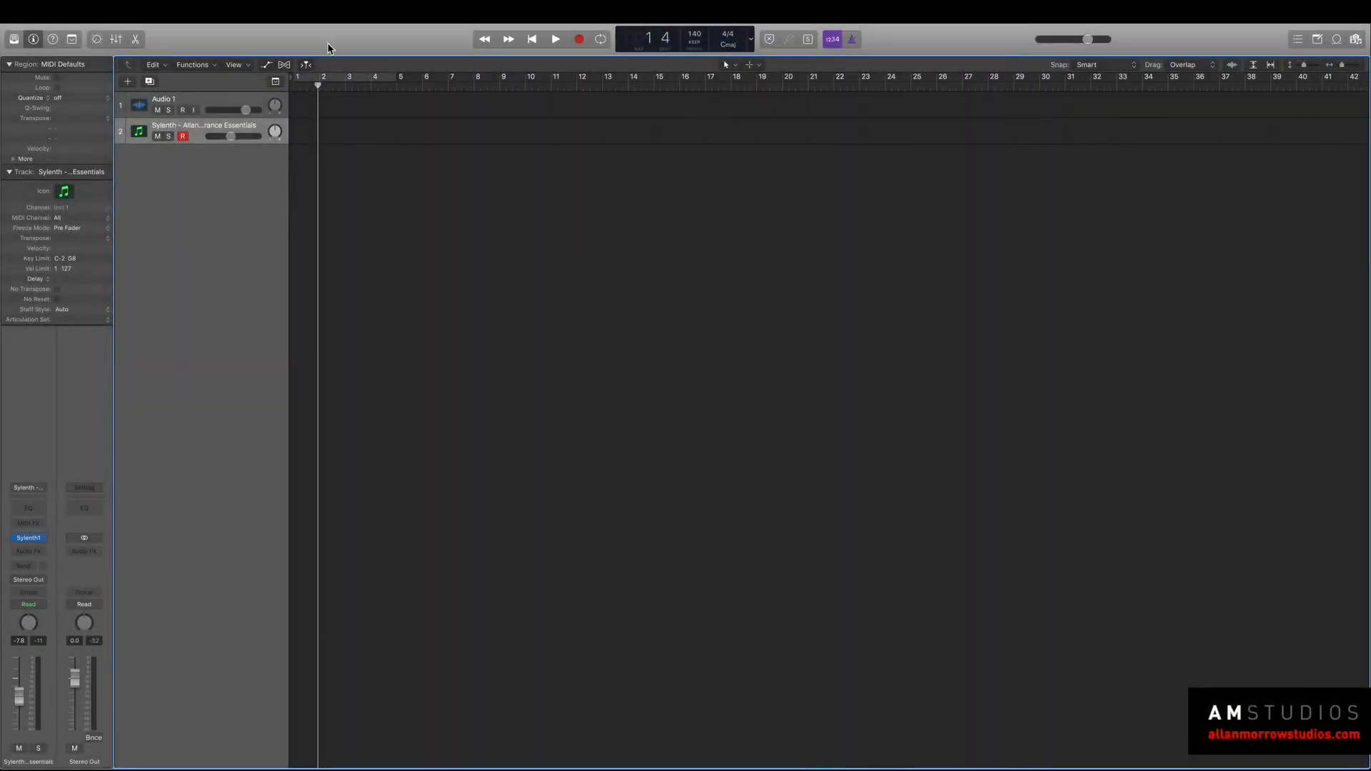
Open the Sylenth1 instrument on the second track, load the BS - Mid Range preset and place its window clear of the tracks.
click(31, 542)
drag(300, 42, 839, 194)
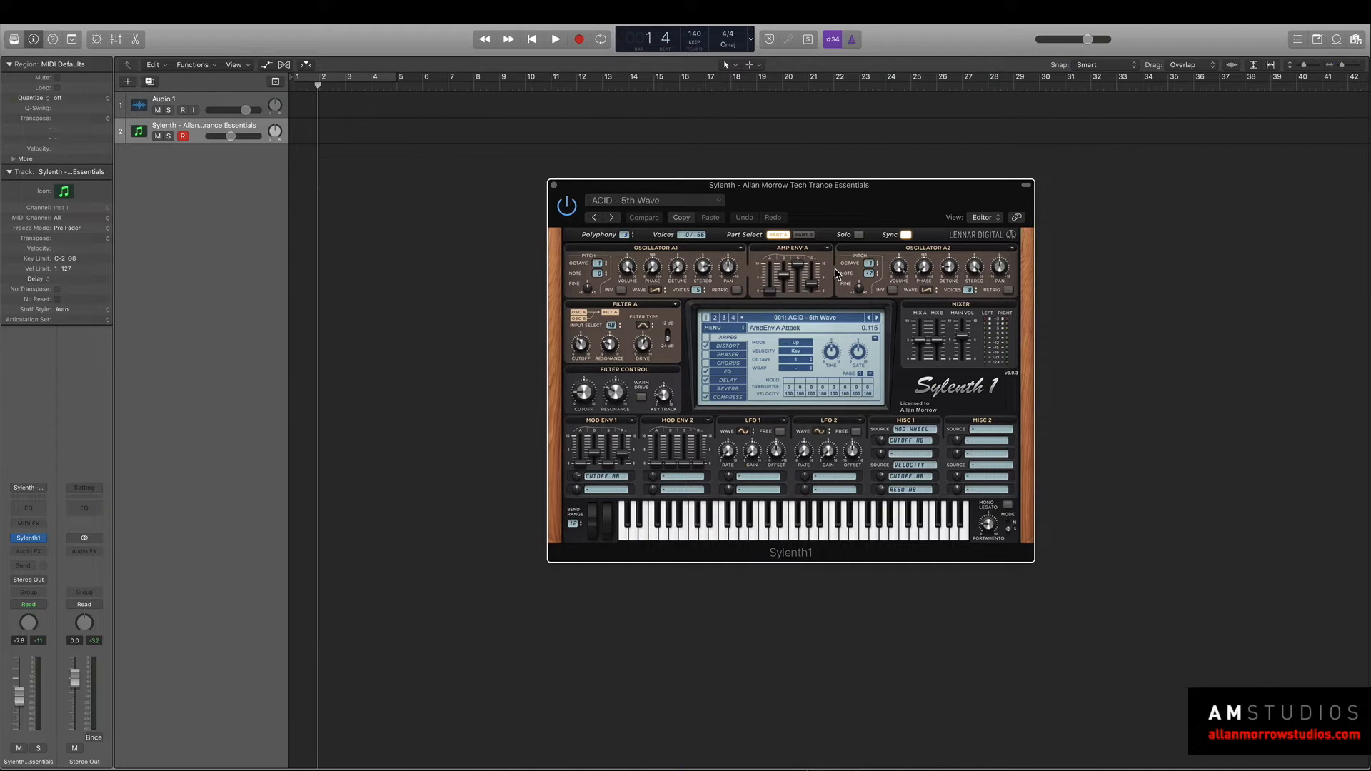
click(794, 319)
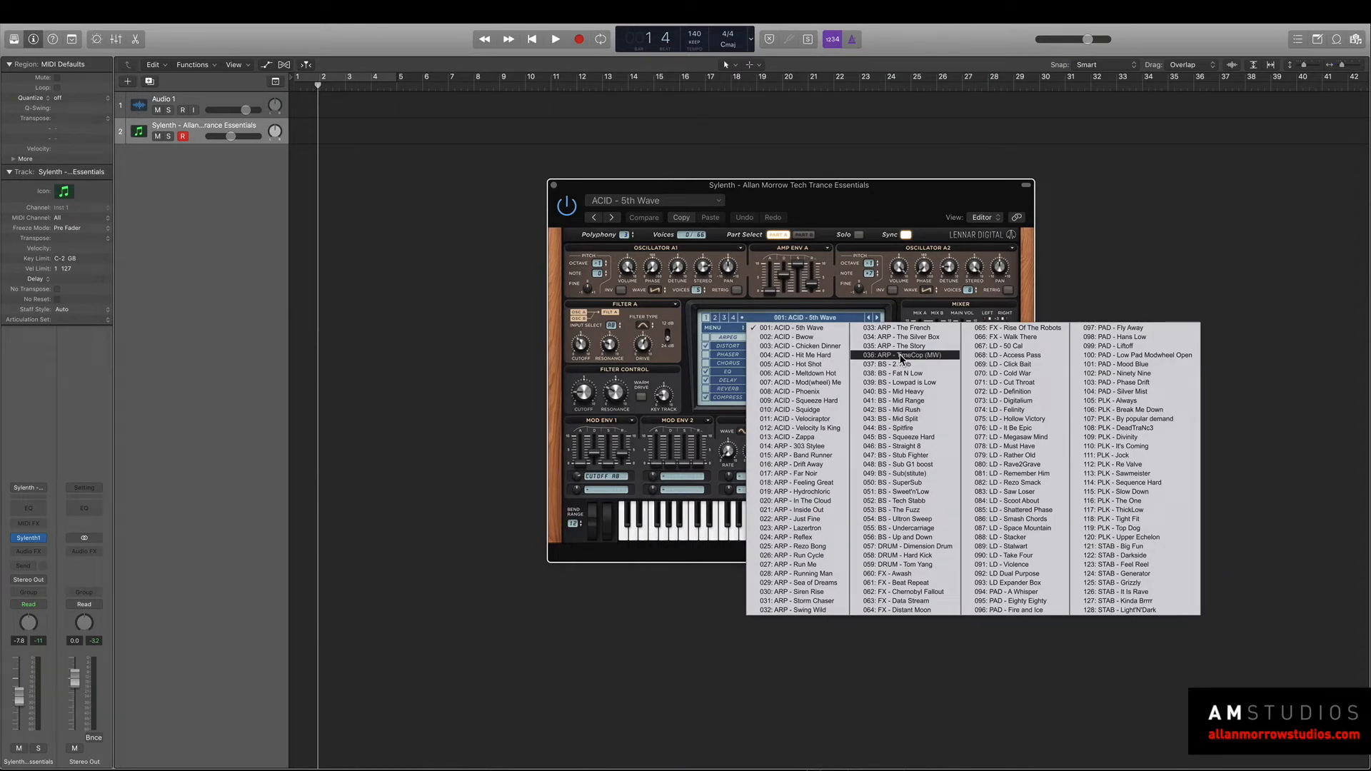
click(934, 401)
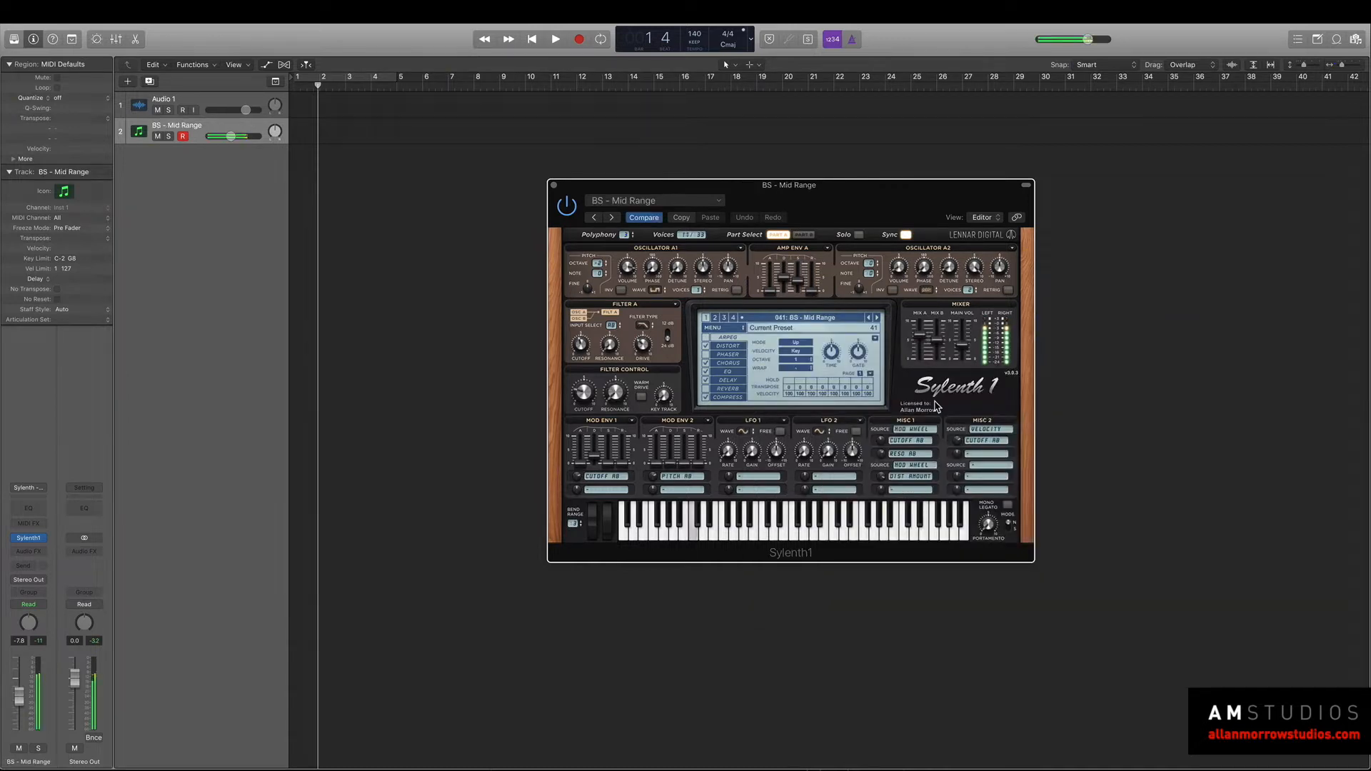
drag(704, 188, 895, 279)
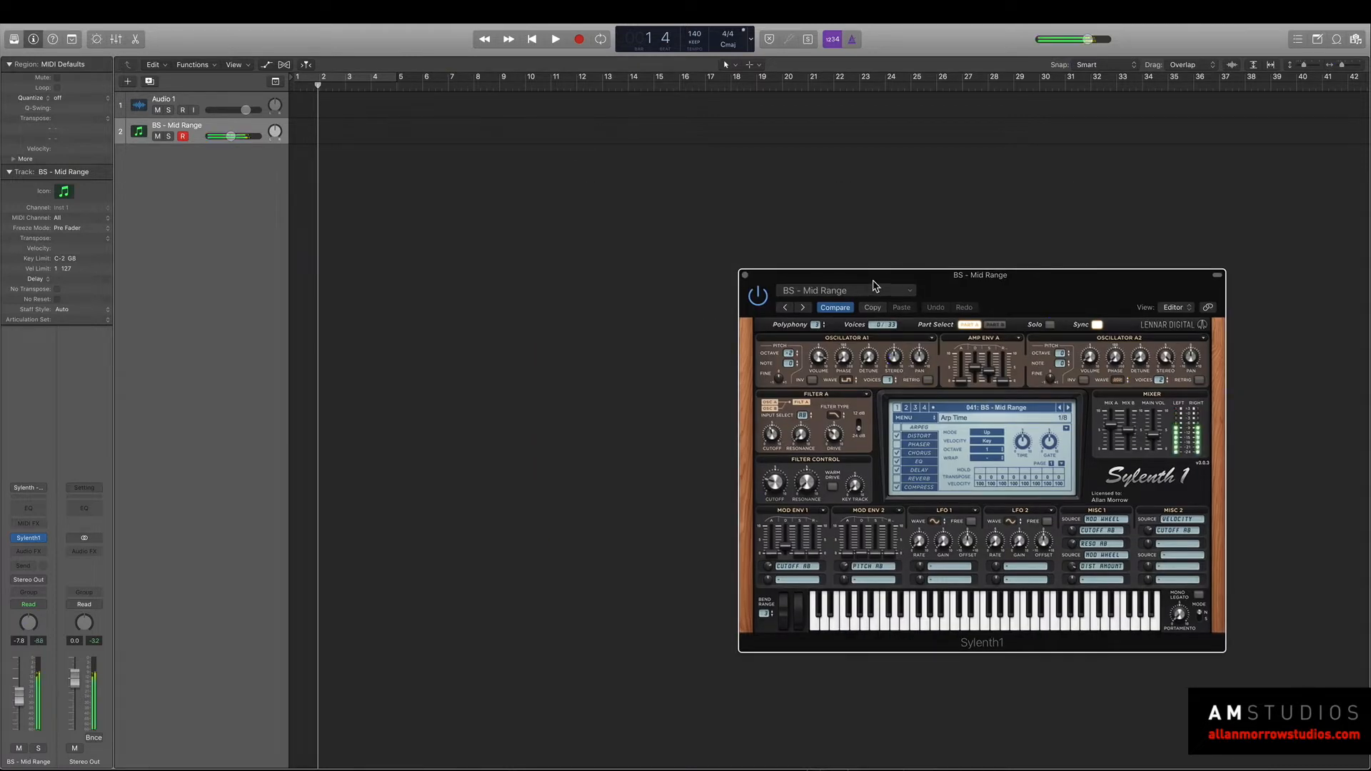
Create an empty MIDI region at bar 1 on the BS - Mid Range track and extend it to four bars.
right_click(296, 100)
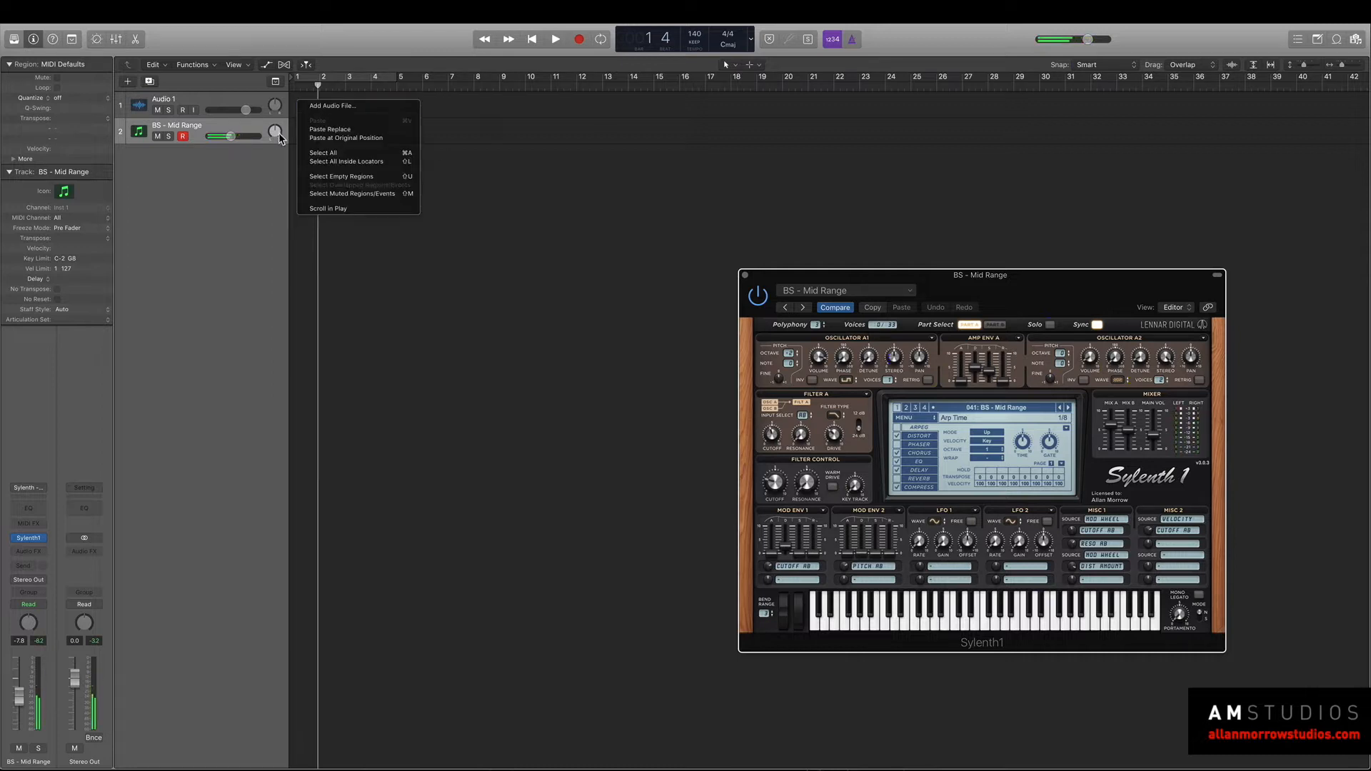
click(487, 166)
right_click(304, 127)
click(331, 132)
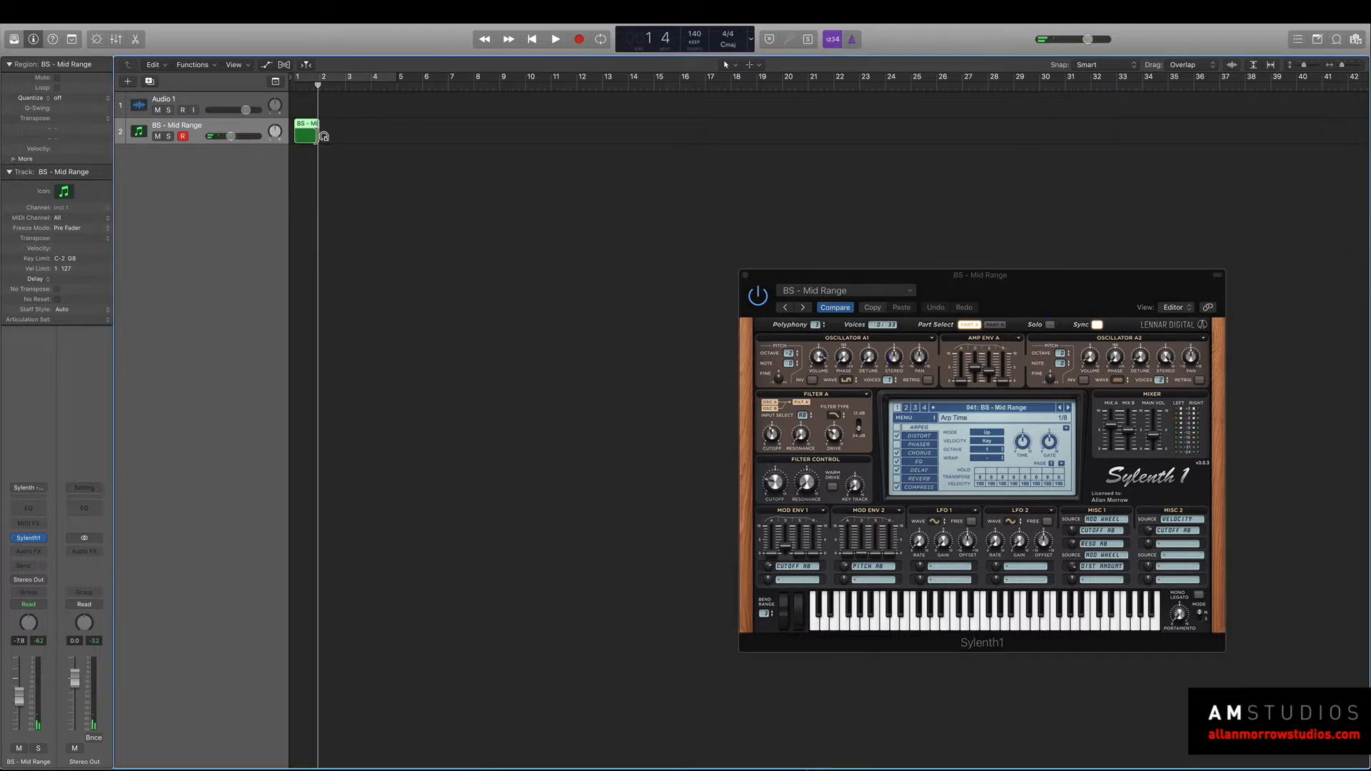
drag(321, 136, 390, 139)
Edit the region's notes: add sixteenth-note A2s in bar 1 on steps 2–4 of beats 1 and 3 and steps 3–4 of beats 2 and 4.
double_click(353, 127)
drag(262, 666, 260, 667)
click(256, 669)
scroll(547, 656, left, 1)
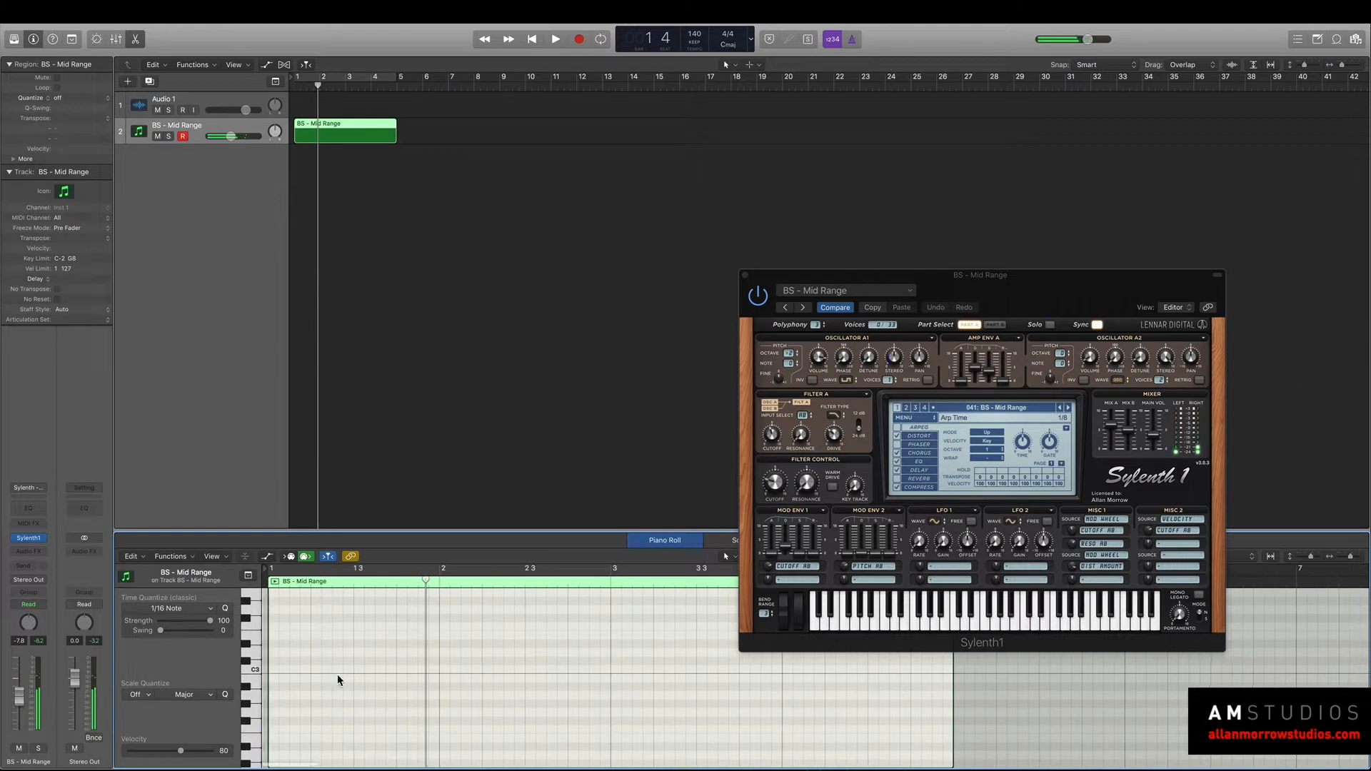
scroll(278, 702, left, 1)
click(281, 695)
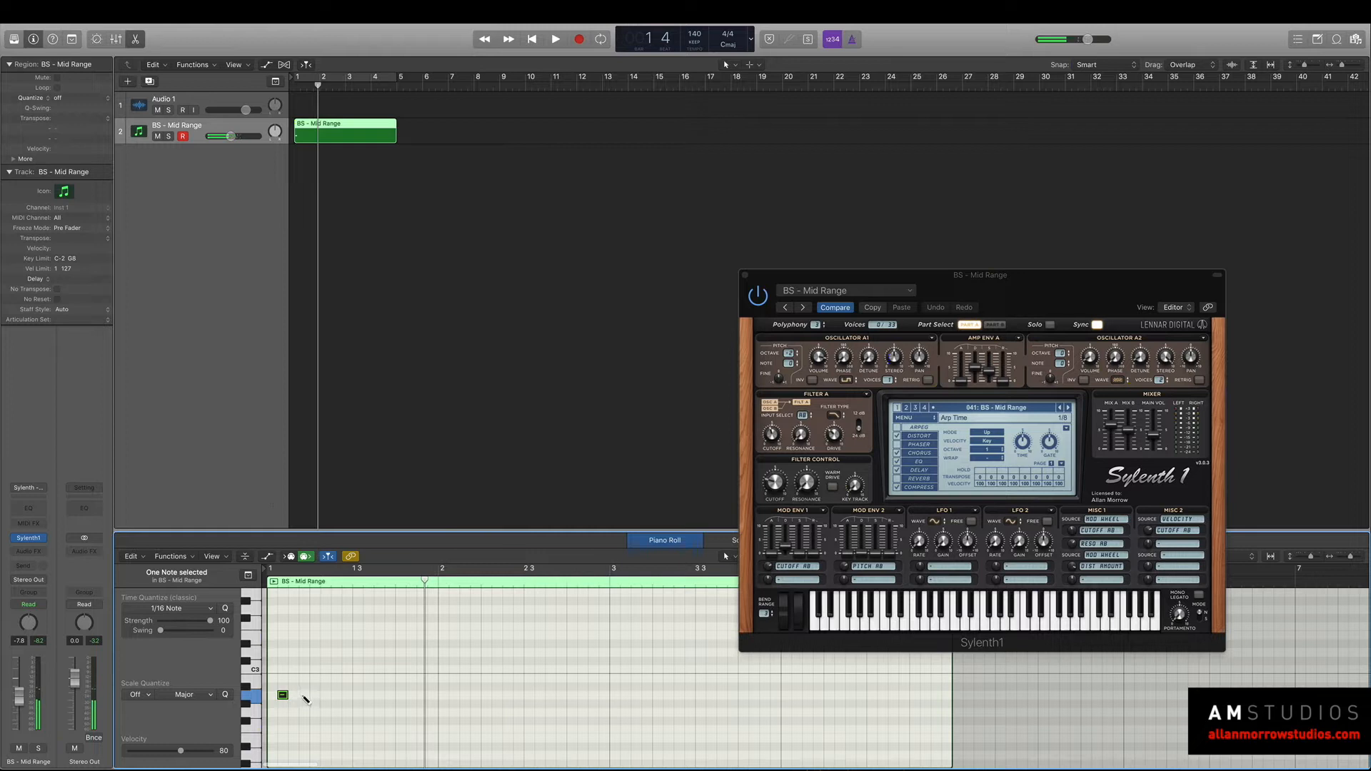
click(293, 695)
click(305, 695)
click(337, 694)
click(347, 695)
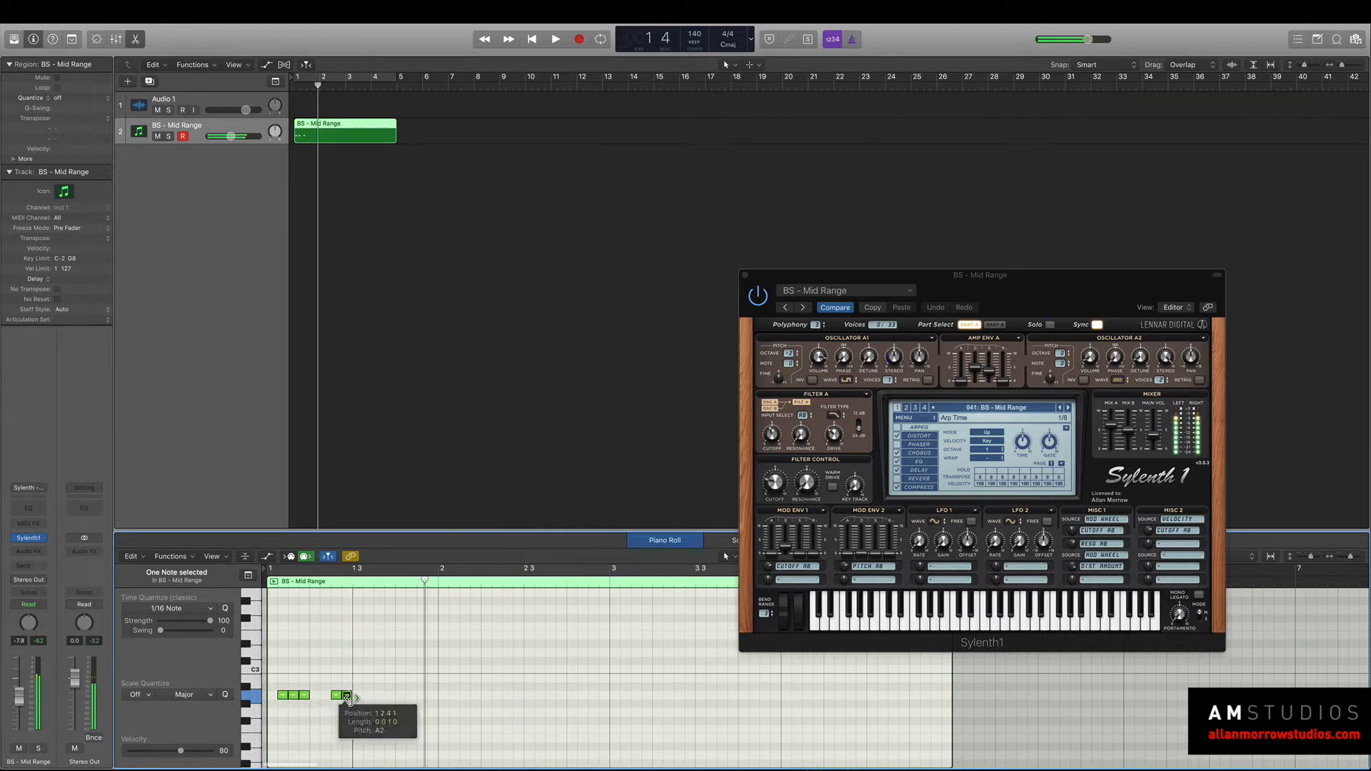
click(368, 695)
click(379, 695)
click(390, 694)
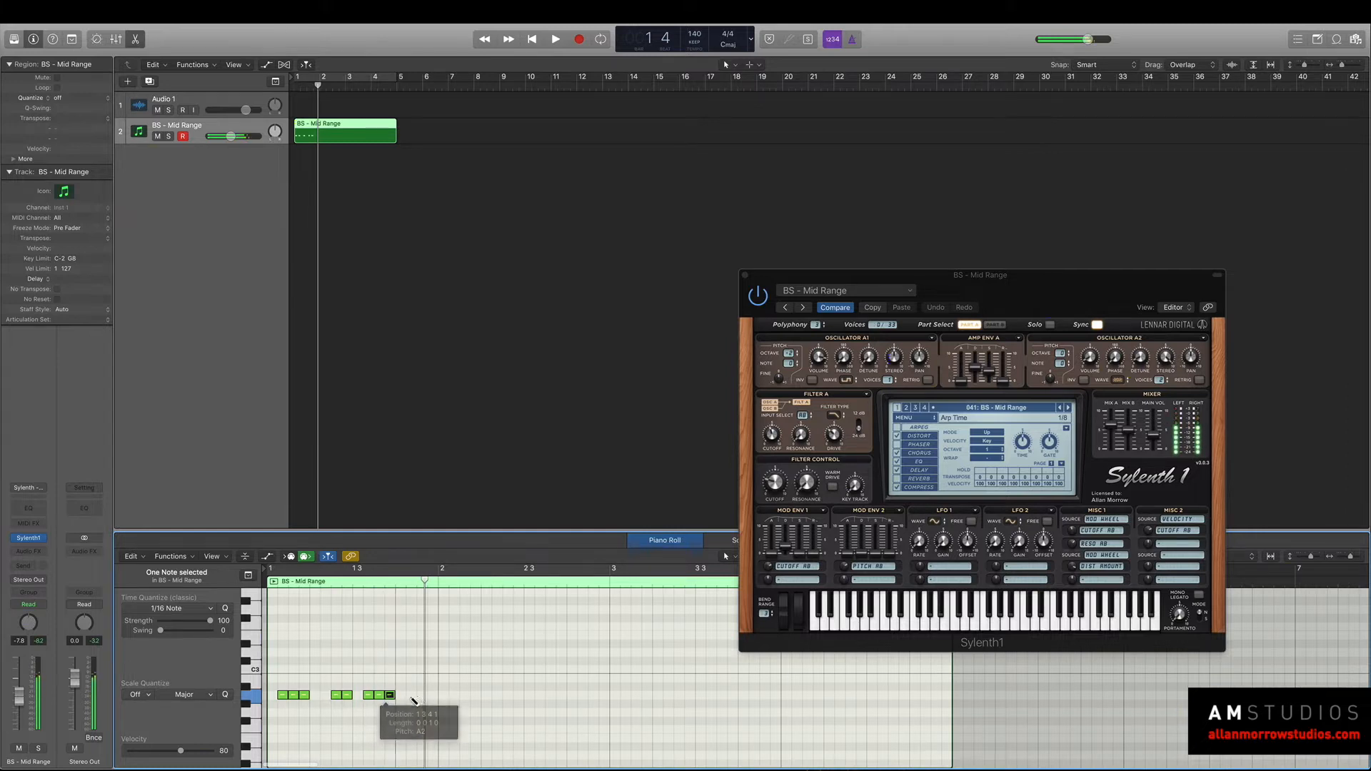
click(422, 694)
click(433, 695)
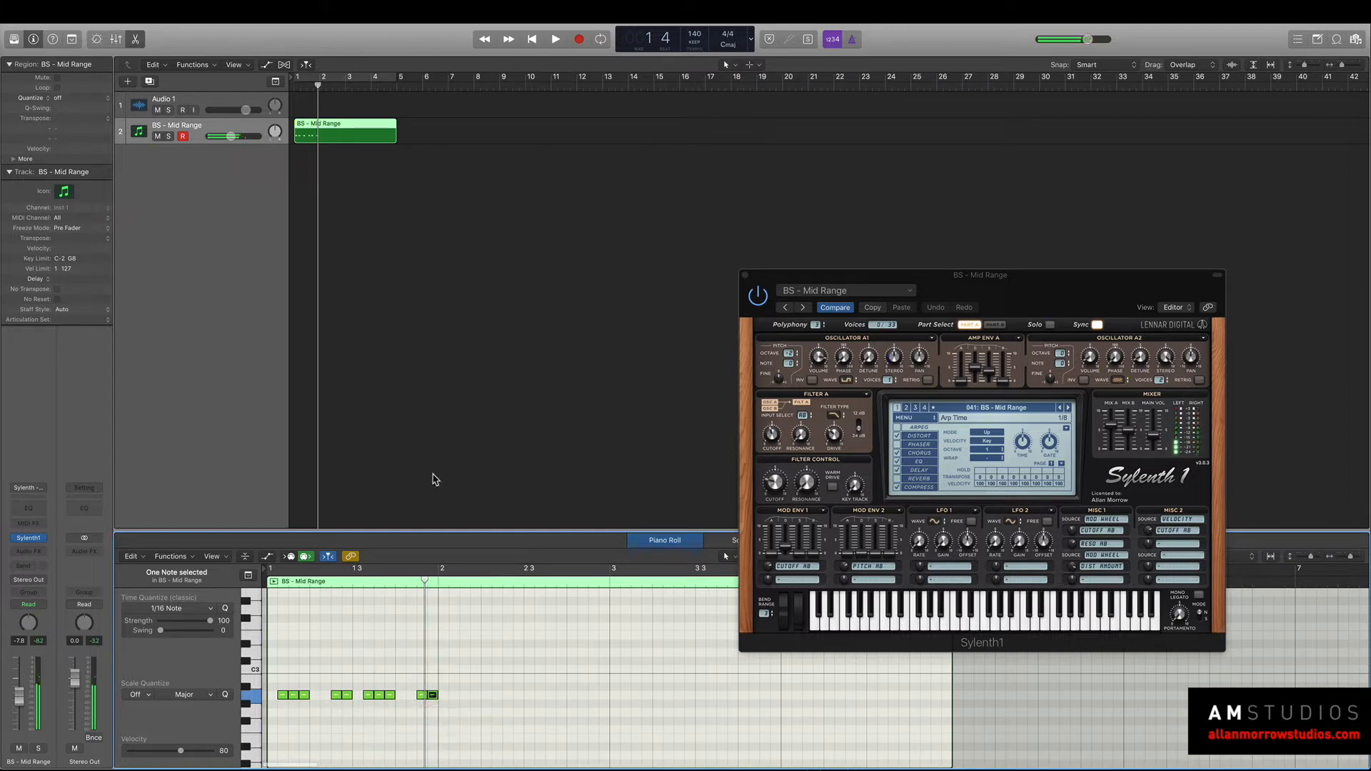
Audition the pattern, turn on cycle mode and shorten the MIDI region to one bar.
key(space)
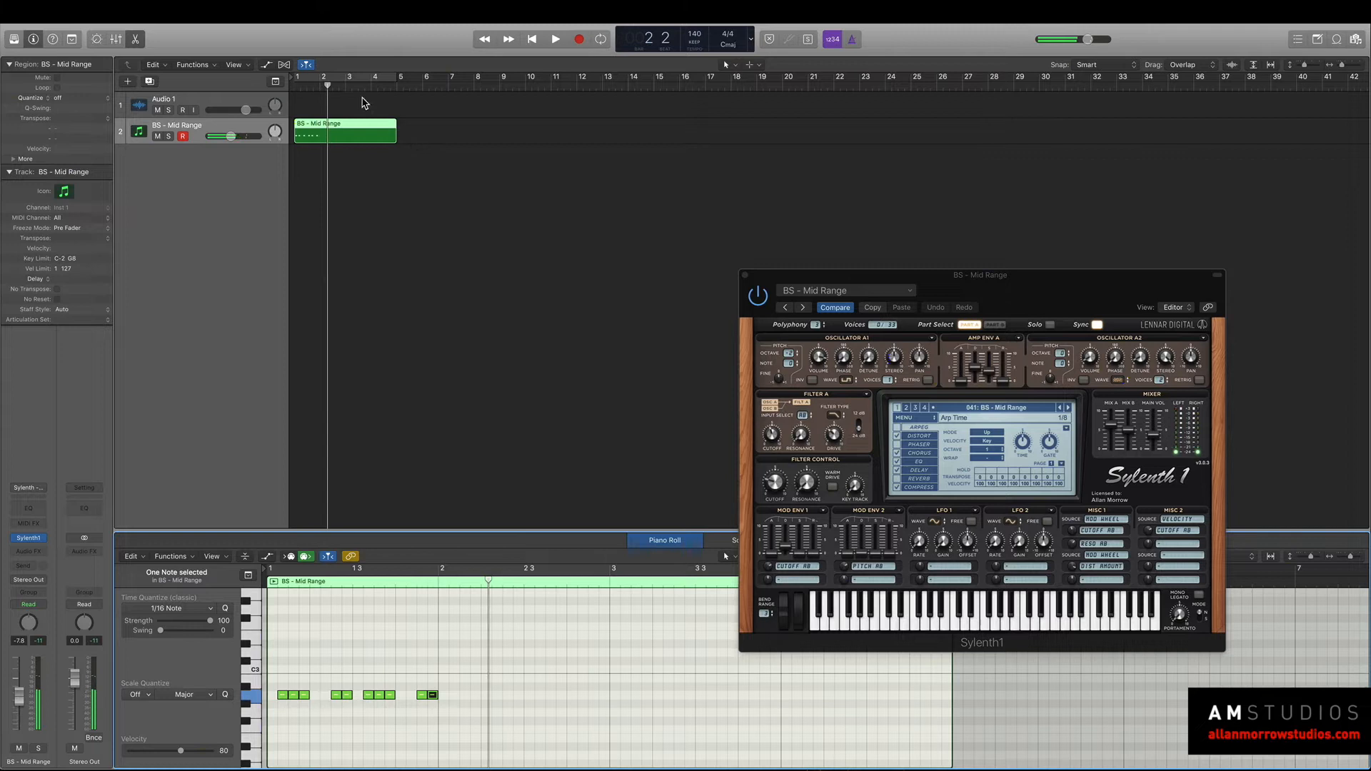
key(c)
key(space)
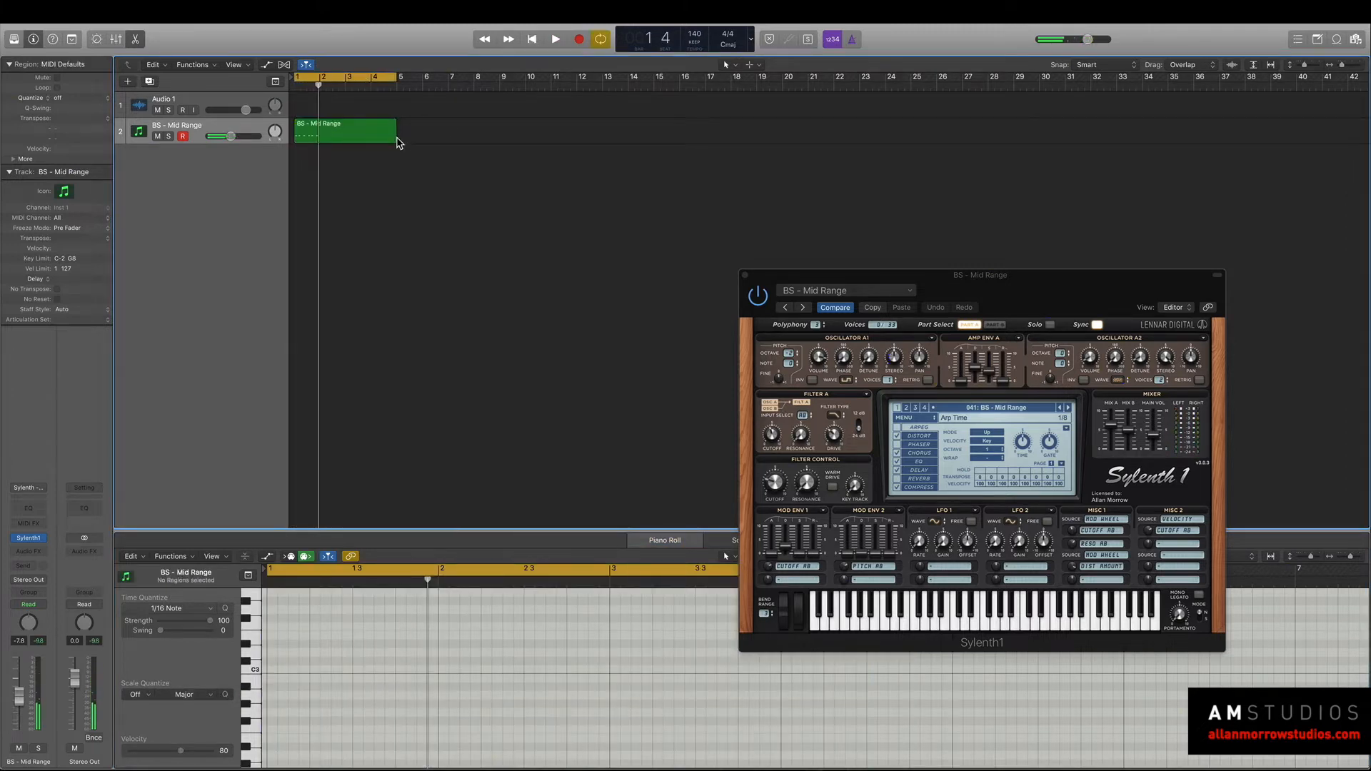
drag(398, 131, 320, 150)
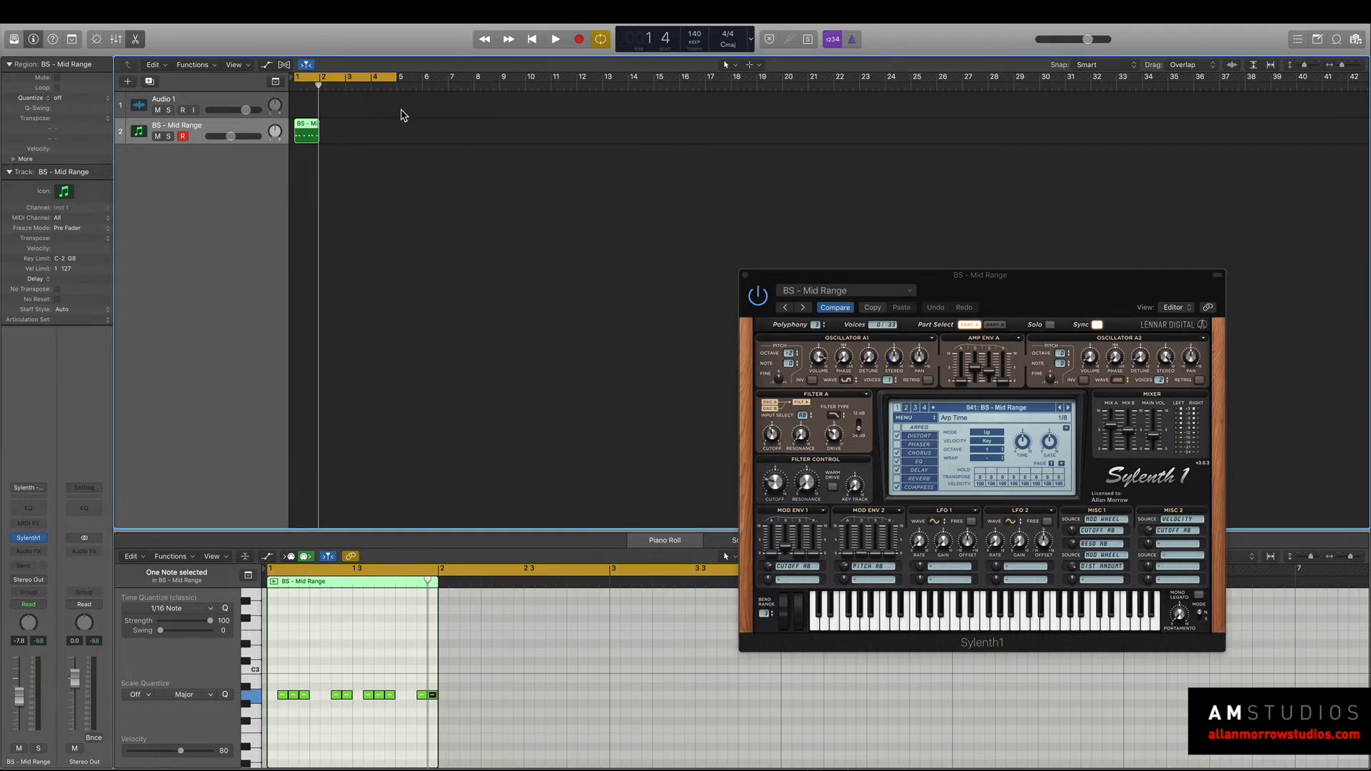
Add a Channel EQ to the BS - Mid Range channel with a low cut at about 160 Hz and audition it.
drag(854, 282, 959, 201)
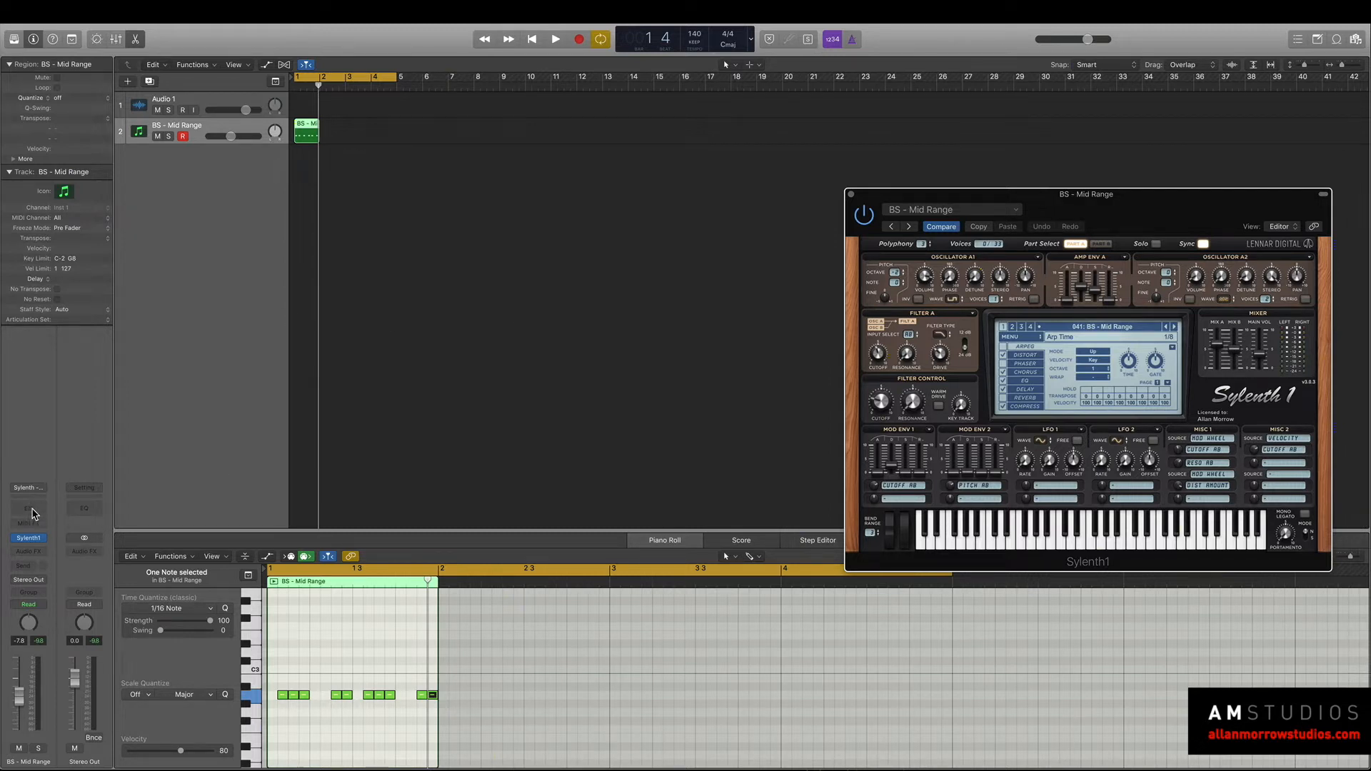
click(31, 510)
key(space)
drag(352, 46, 817, 135)
key(space)
key(space)
Insert a Delay Designer after the Channel EQ and audition the pattern through it.
click(36, 548)
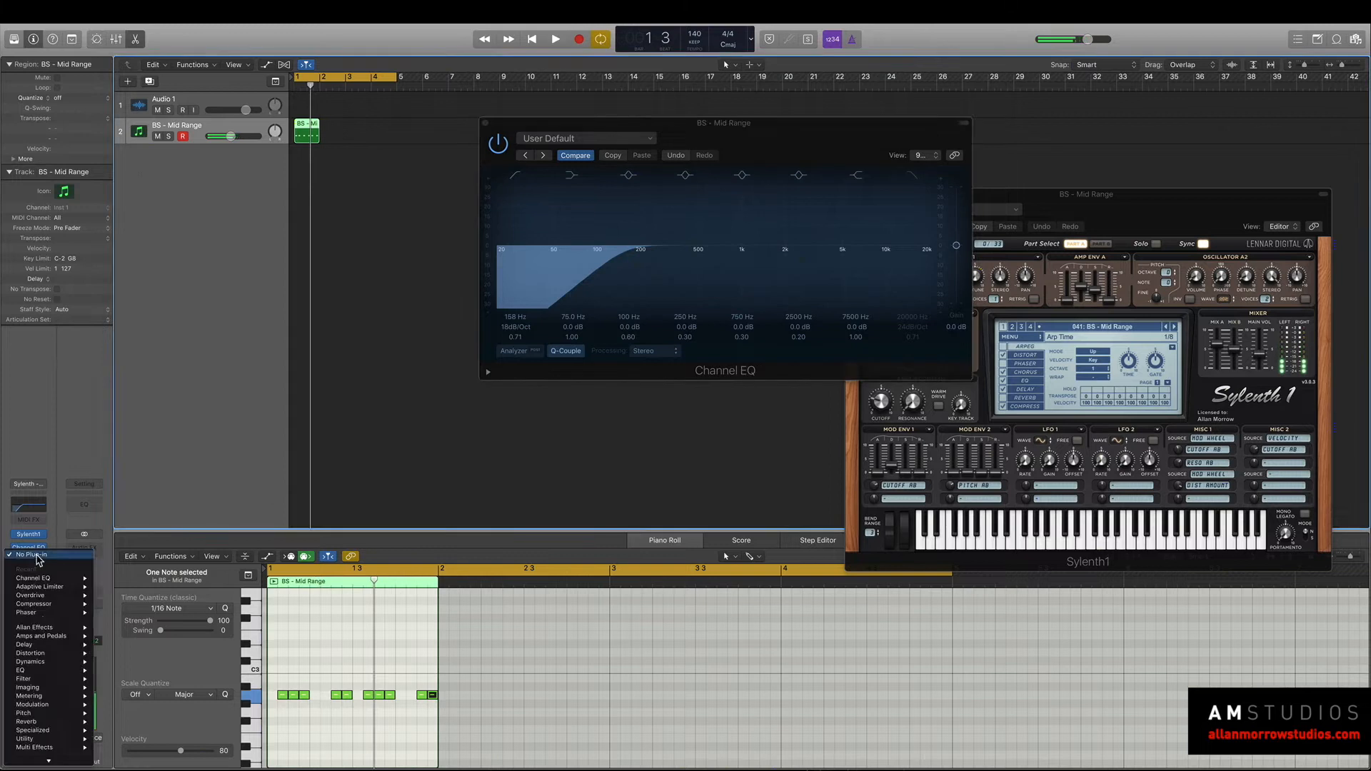
mouse_move(71, 644)
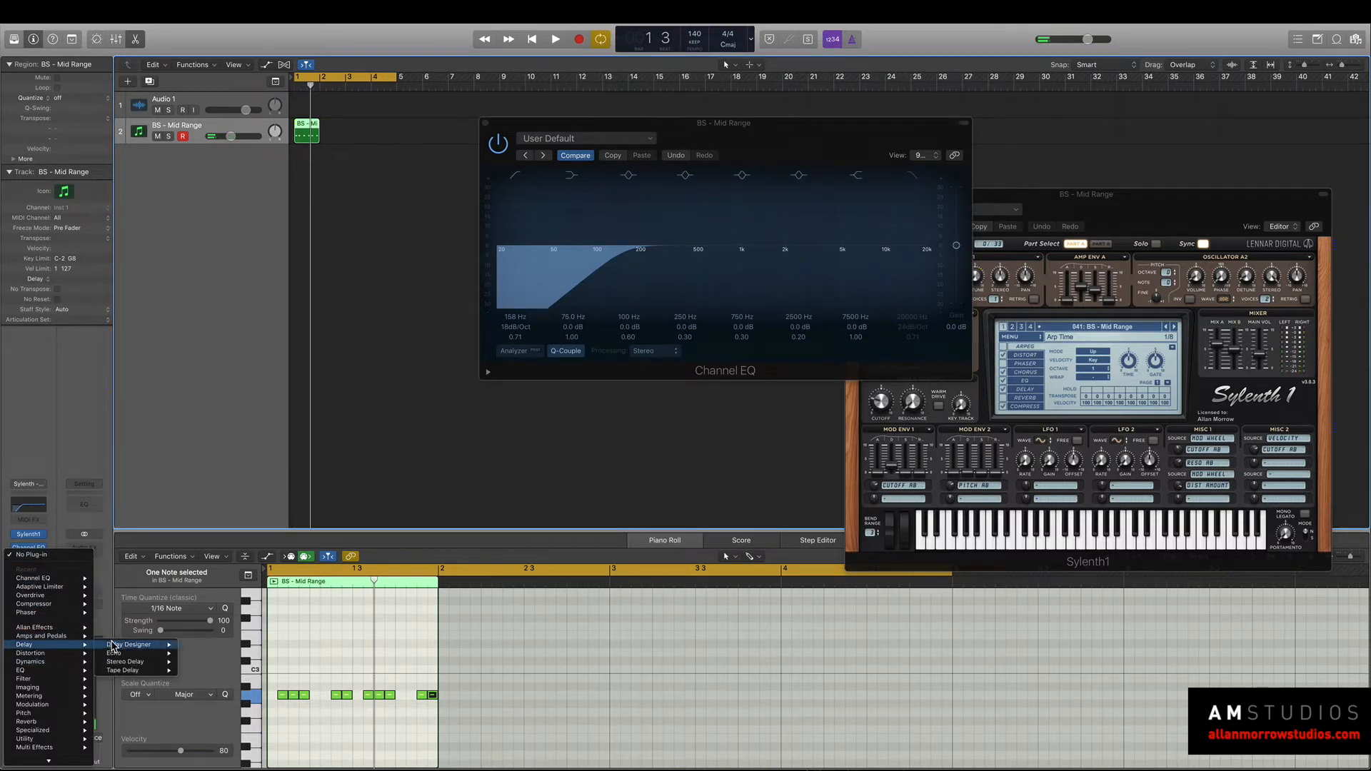
click(203, 646)
drag(213, 27, 831, 237)
key(space)
key(space)
Load the Hearing Doubles preset from the Complex Filtered category in Delay Designer and audition it.
click(735, 254)
mouse_move(784, 501)
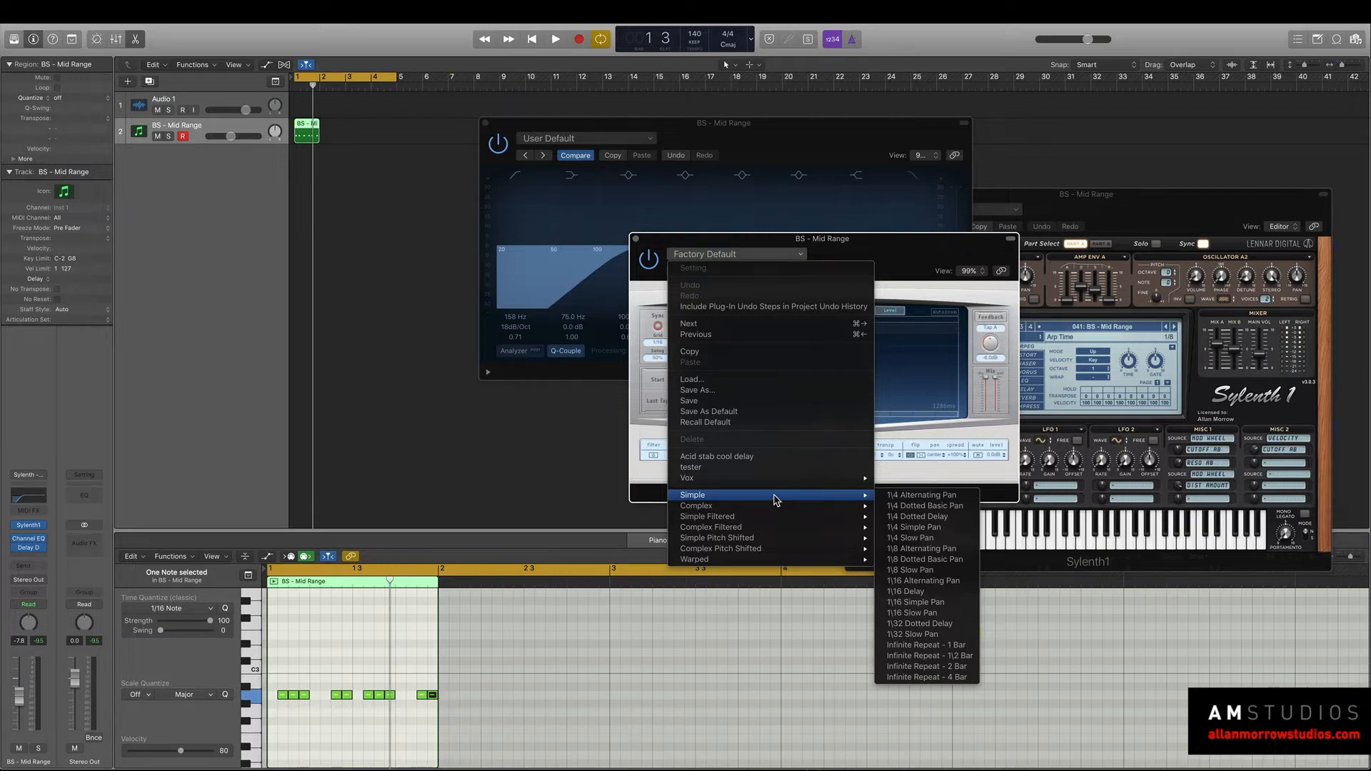
mouse_move(756, 517)
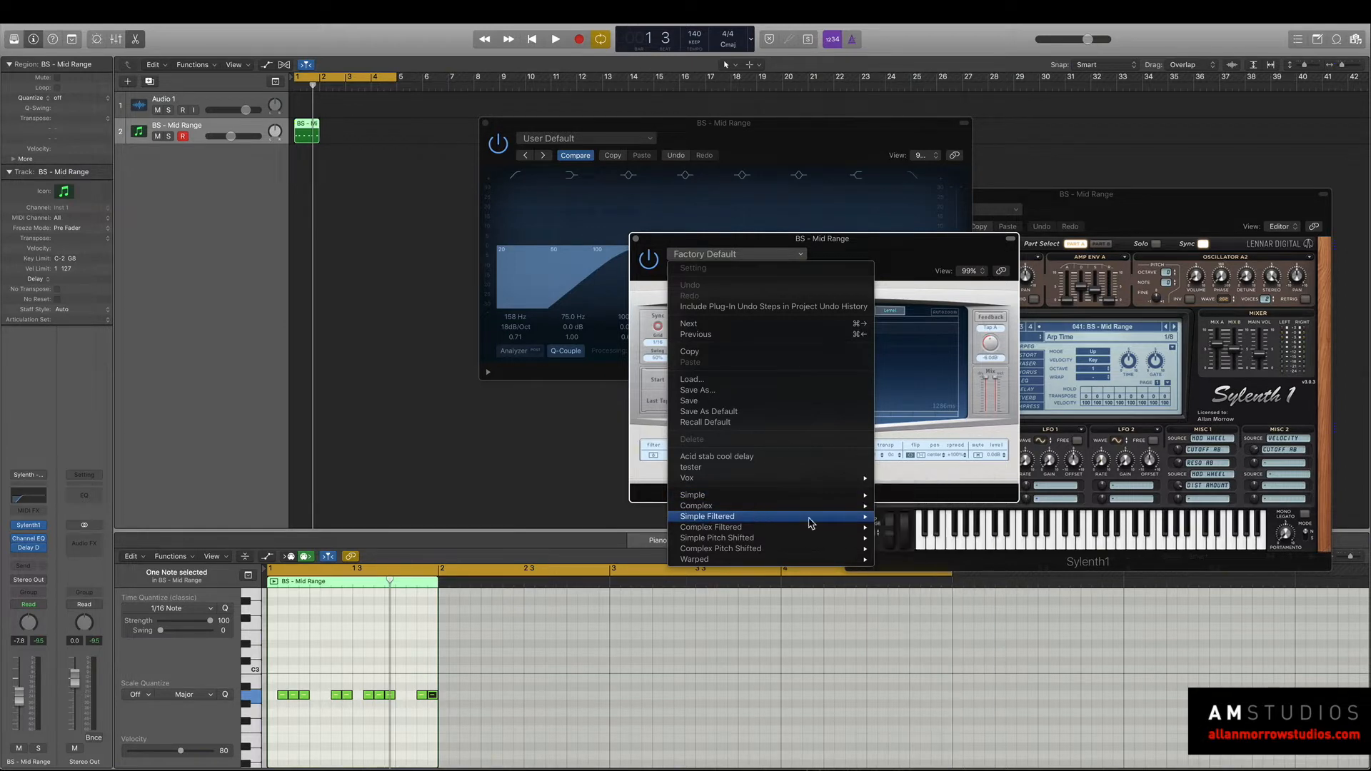
mouse_move(804, 527)
click(941, 541)
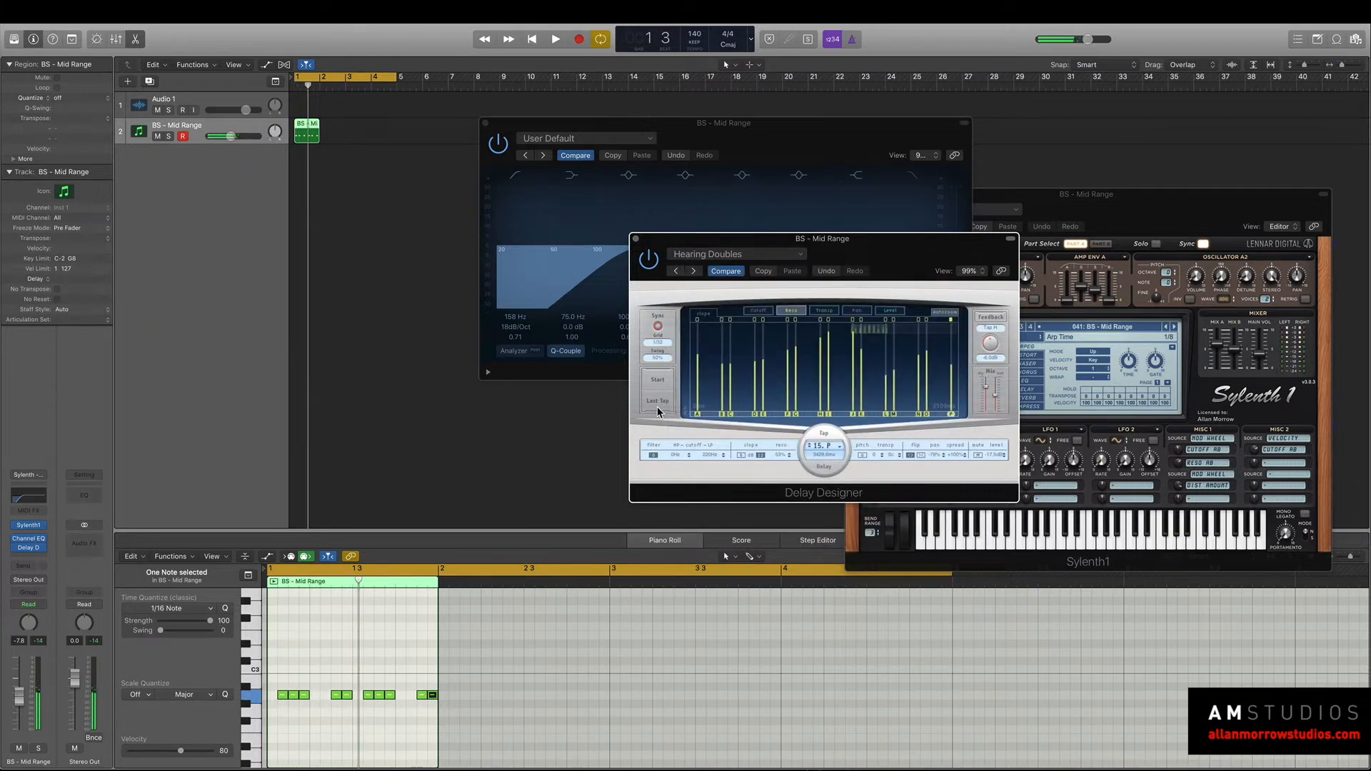
drag(848, 237, 874, 194)
key(space)
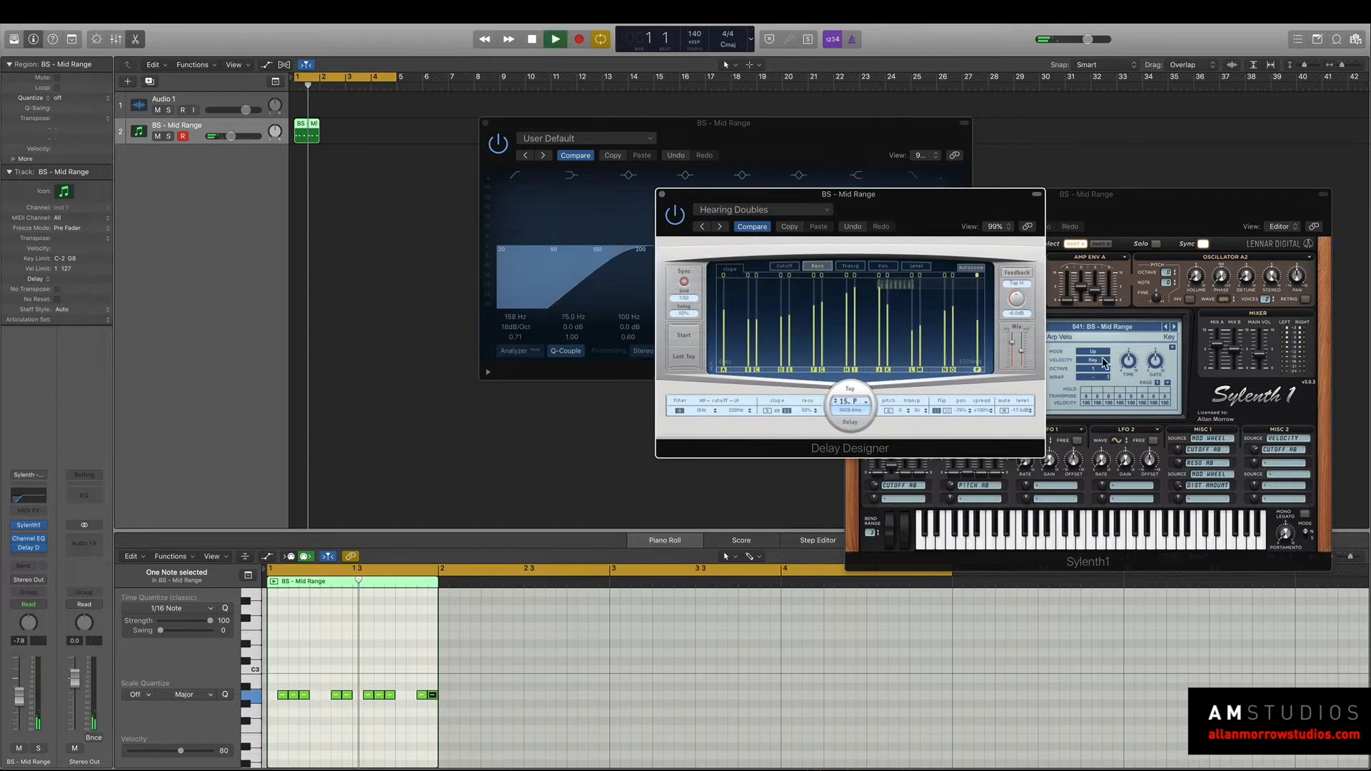
key(space)
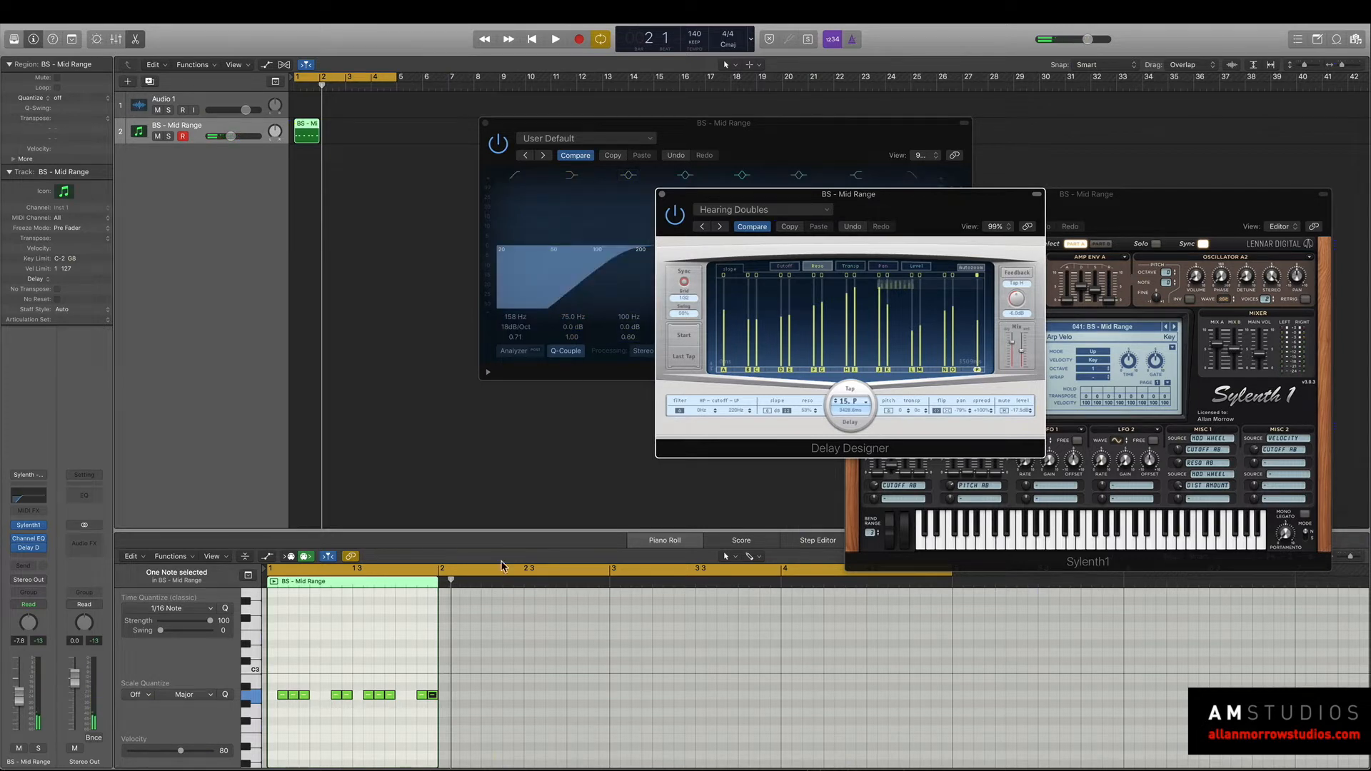
Insert a Space Designer reverb after Delay Designer and audition its default sound.
click(26, 559)
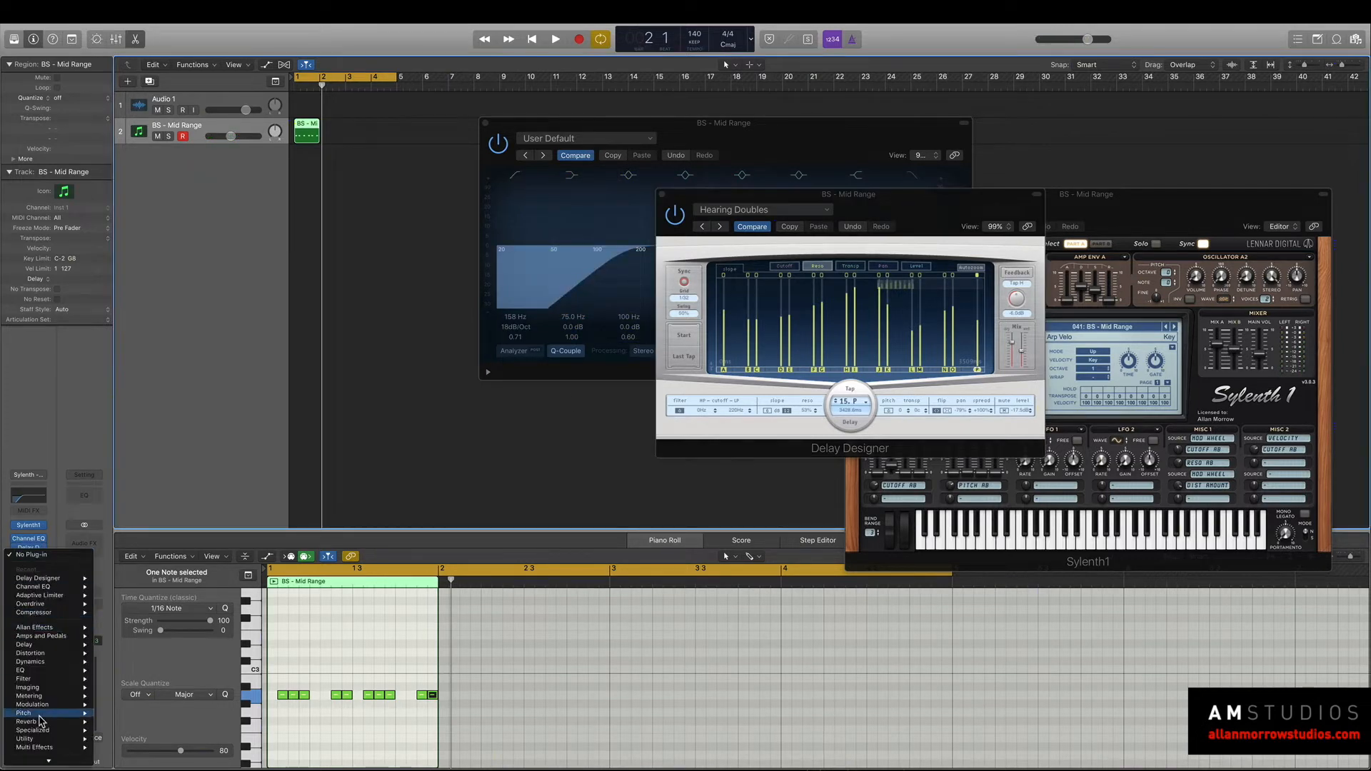
mouse_move(62, 727)
mouse_move(133, 749)
click(198, 749)
key(space)
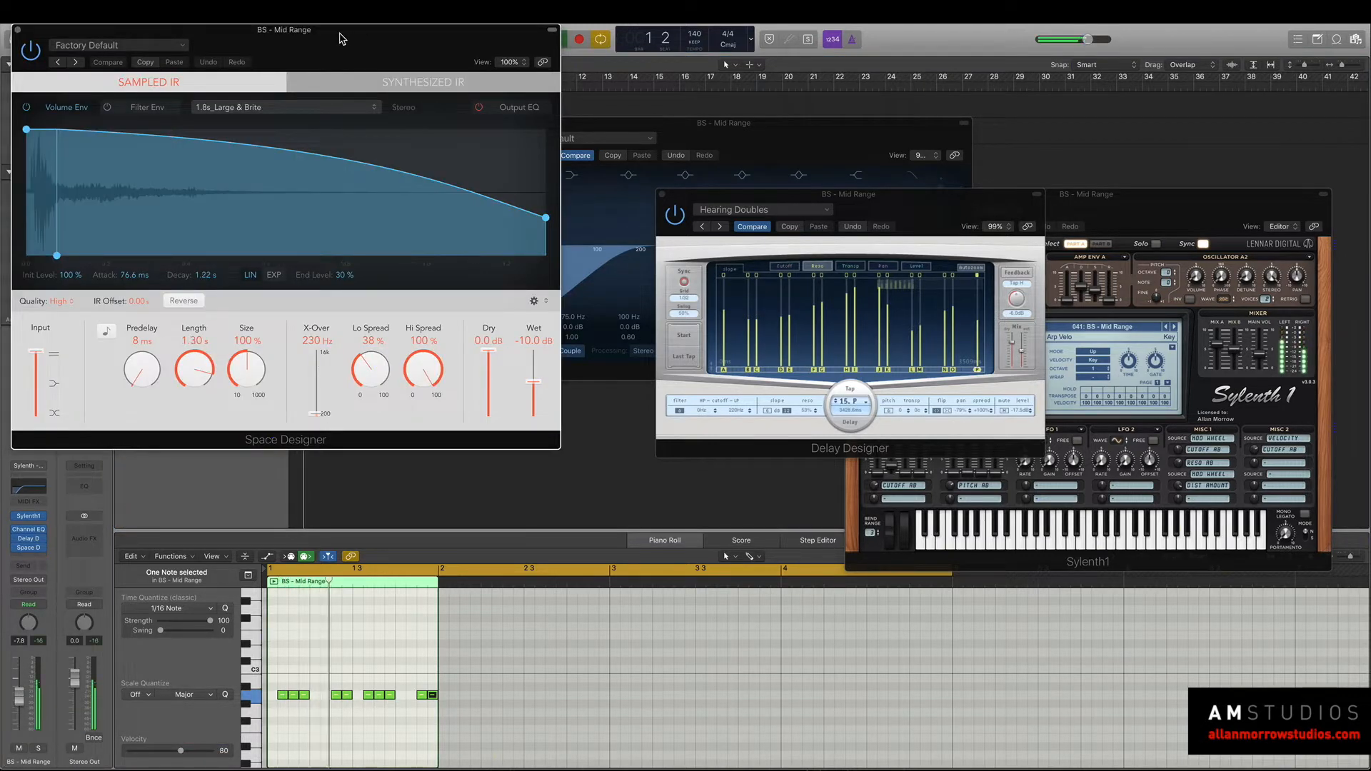
drag(339, 33, 913, 125)
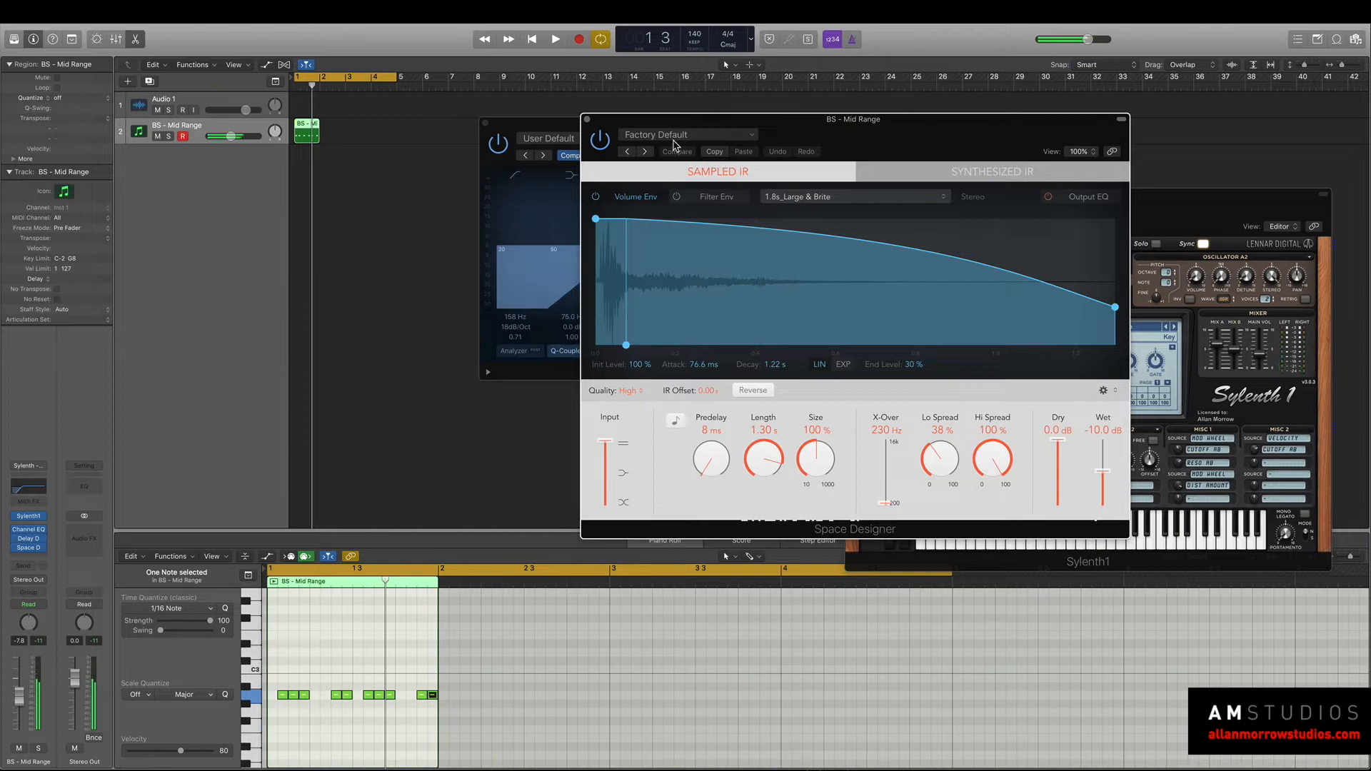
Load the In Motion preset from Warped Effects, Moving Spaces in Space Designer and audition it.
click(698, 135)
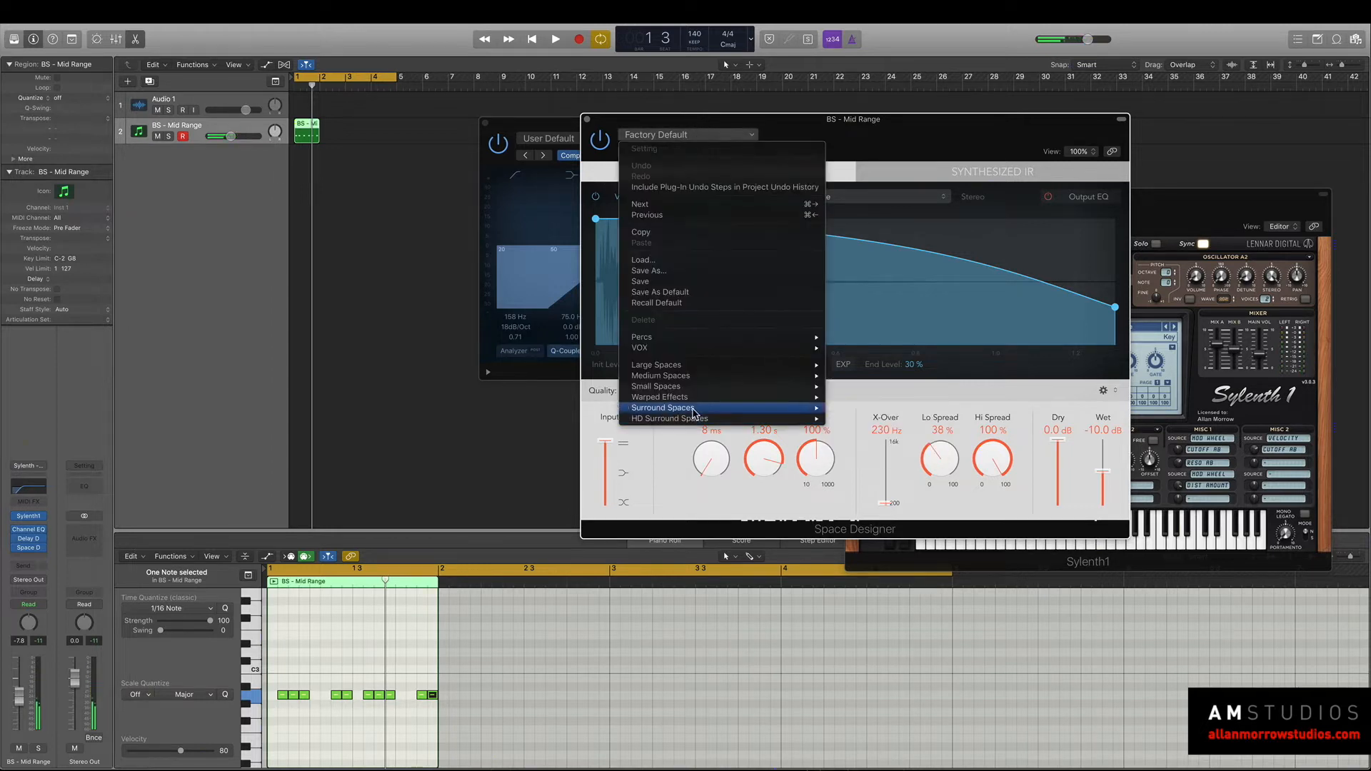
mouse_move(713, 399)
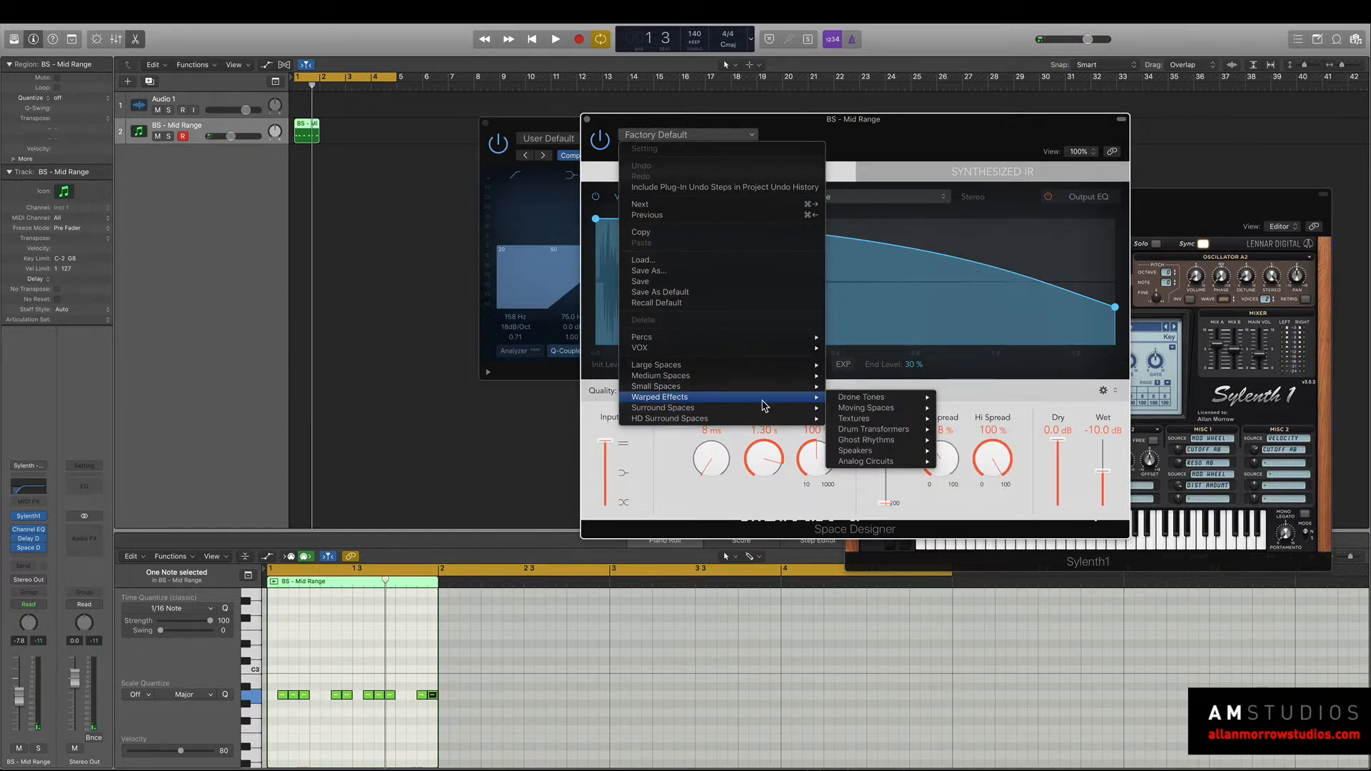
mouse_move(884, 413)
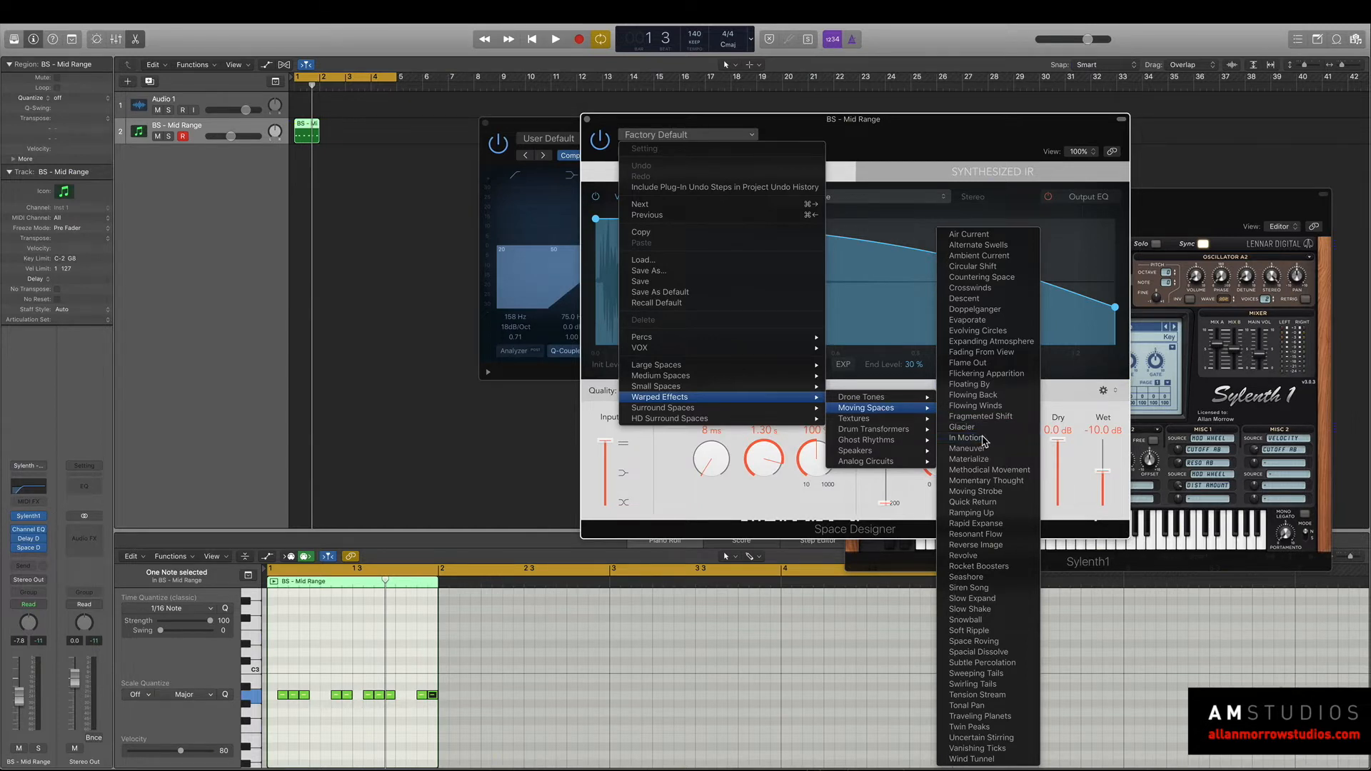
click(942, 438)
key(space)
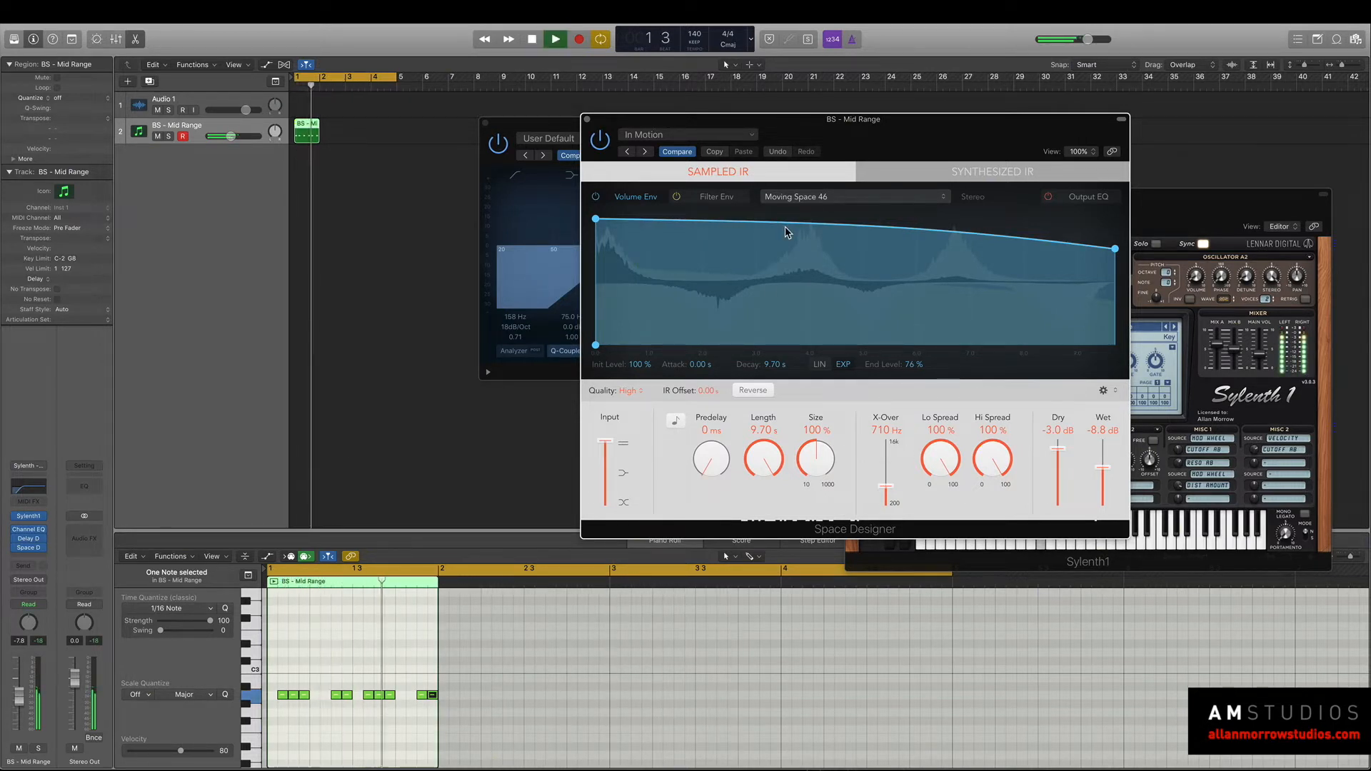
key(space)
Switch Space Designer to the following preset, Maneuver, and audition it.
click(644, 151)
key(space)
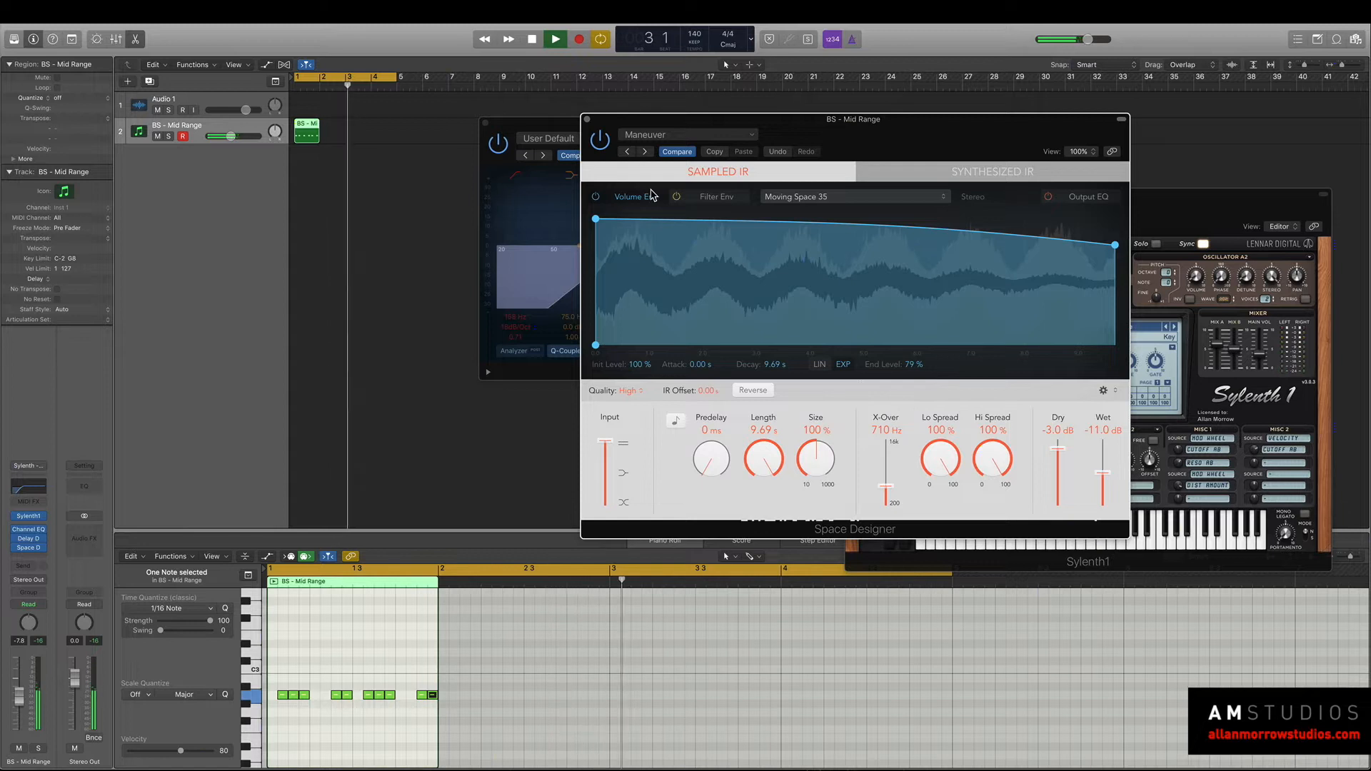
key(space)
Rearrange the effect windows, switch Delay Designer to the Hidden Funk preset and audition the pattern.
drag(762, 121, 810, 308)
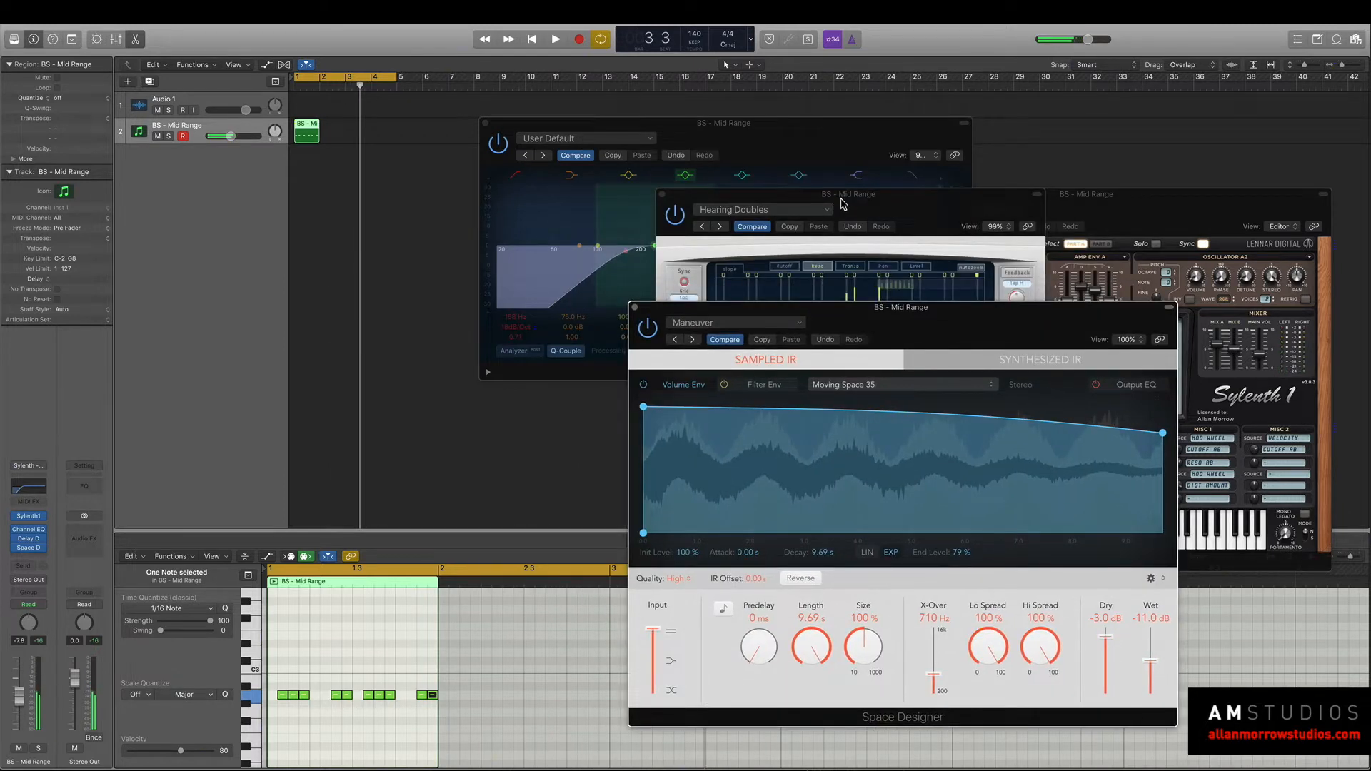
drag(843, 204, 635, 180)
click(601, 162)
key(space)
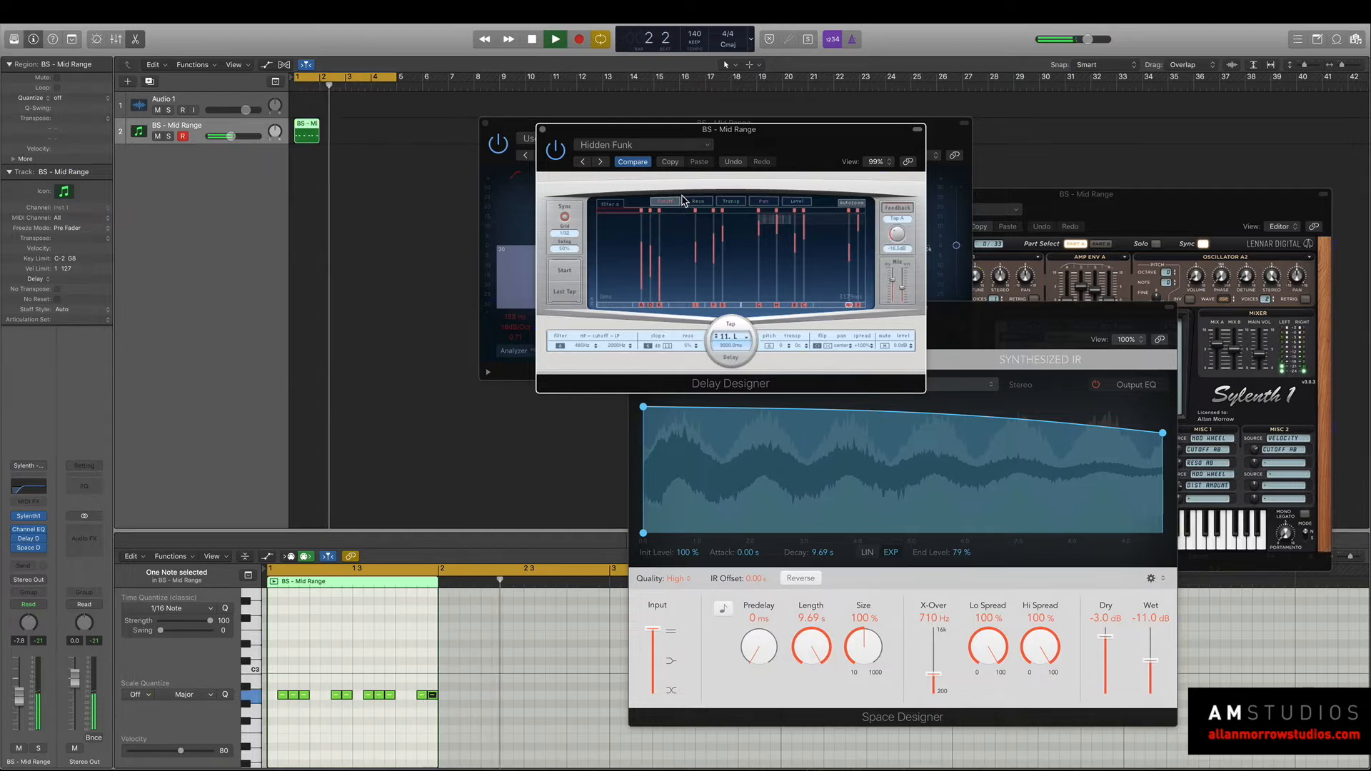
key(space)
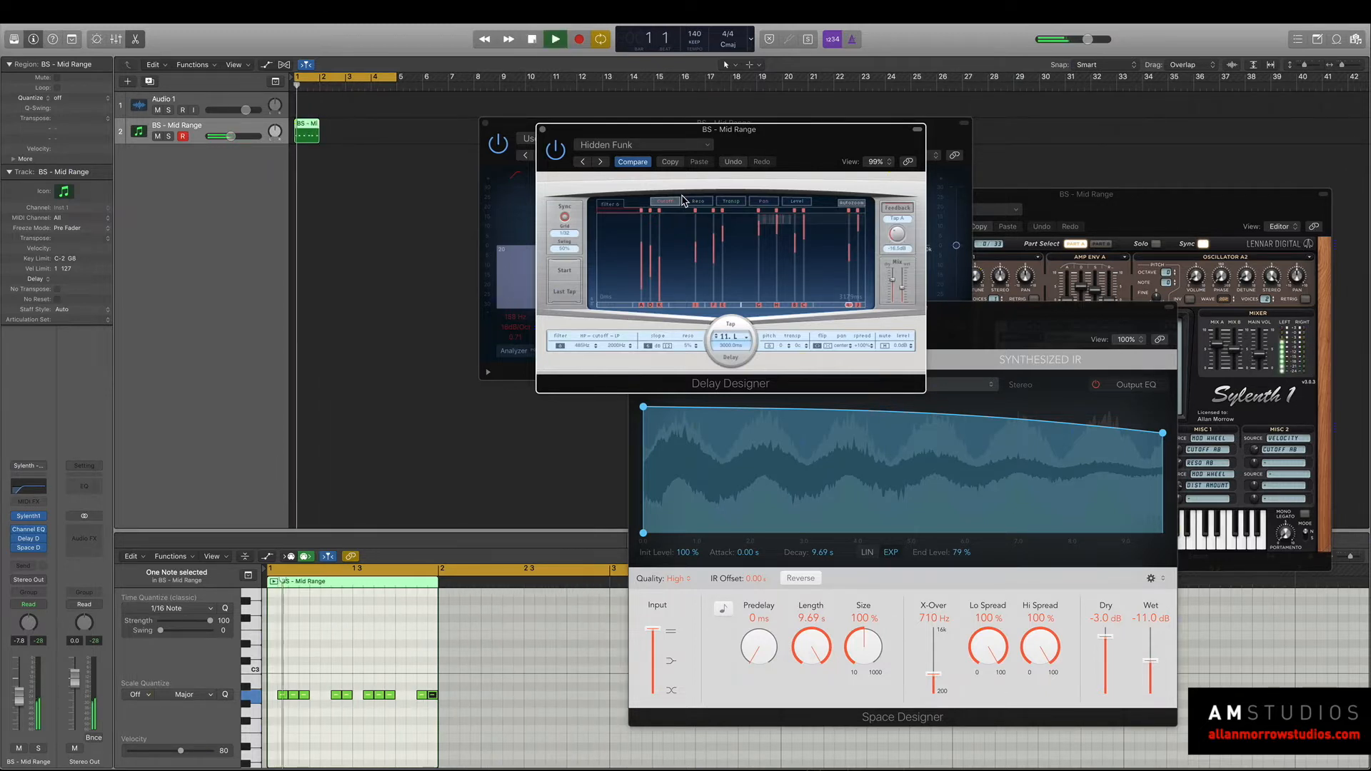
Delete all the A2 notes from the one-bar MIDI region.
drag(561, 743, 296, 644)
key(Delete)
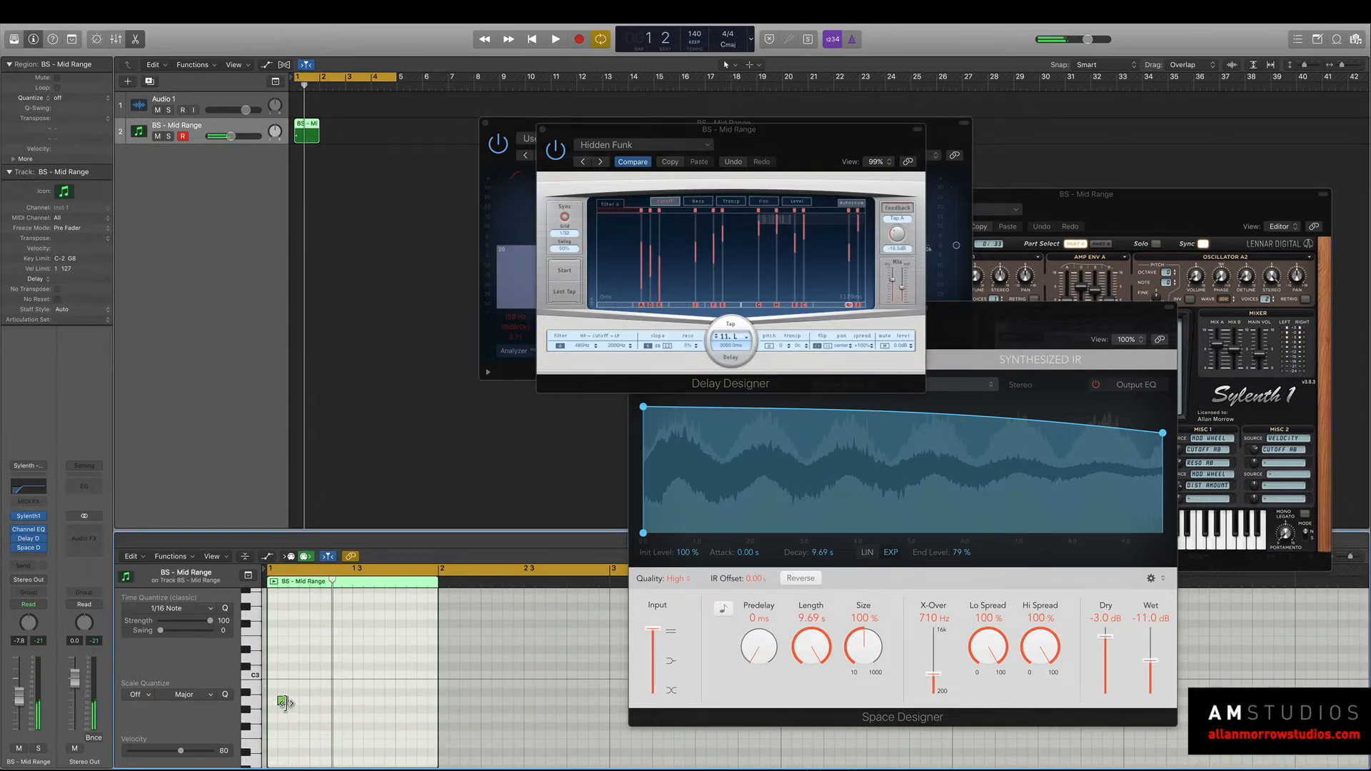
Move the single short note to the very start of the one-bar MIDI region.
drag(284, 705, 278, 707)
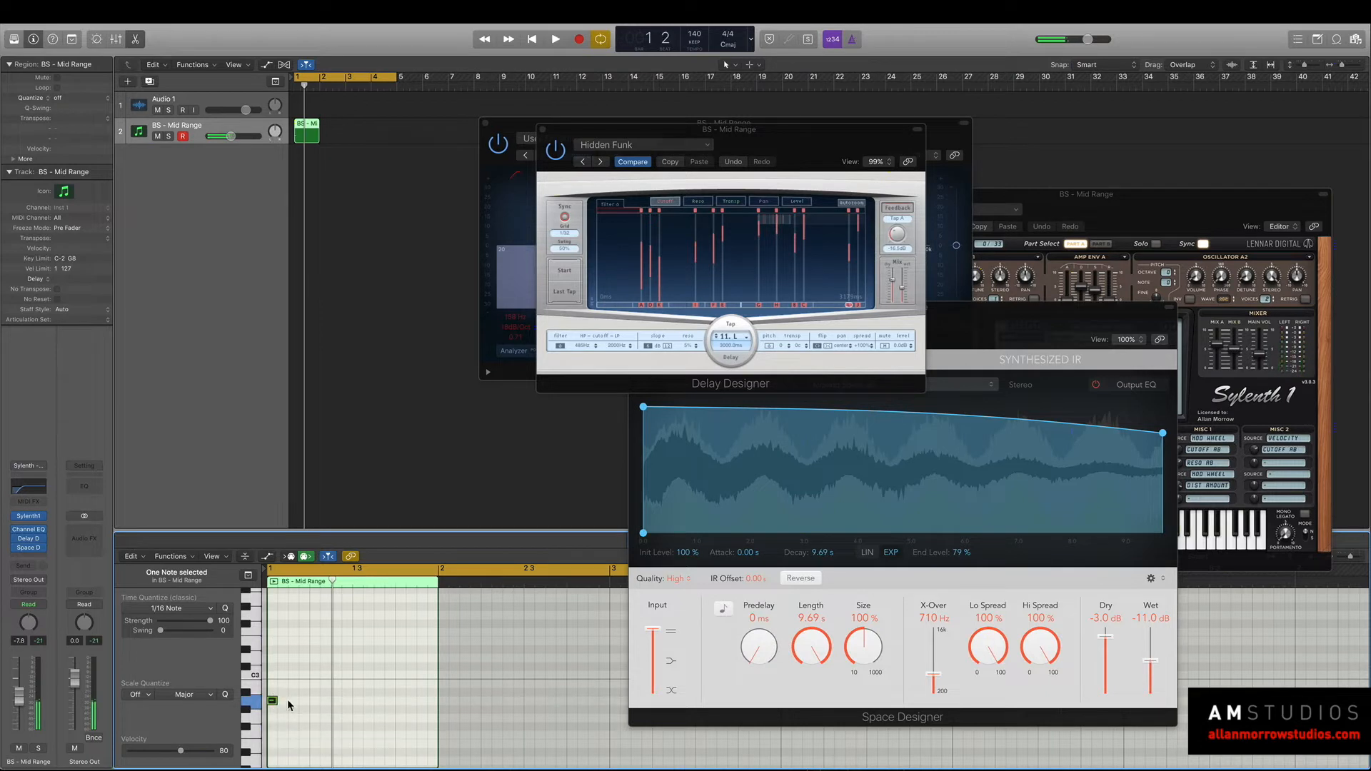
Turn off cycle mode and shorten Space Designer's reverb length to 6.01 s.
click(372, 81)
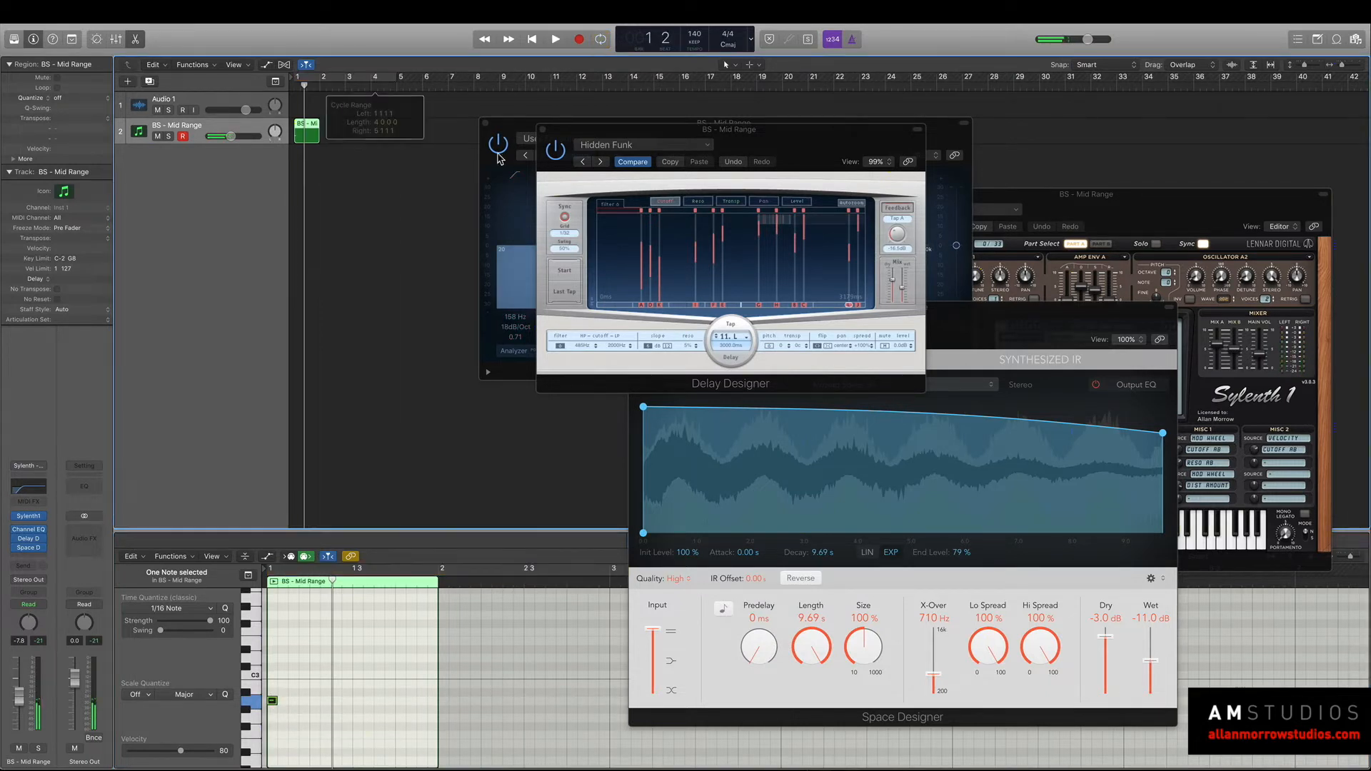
click(1029, 317)
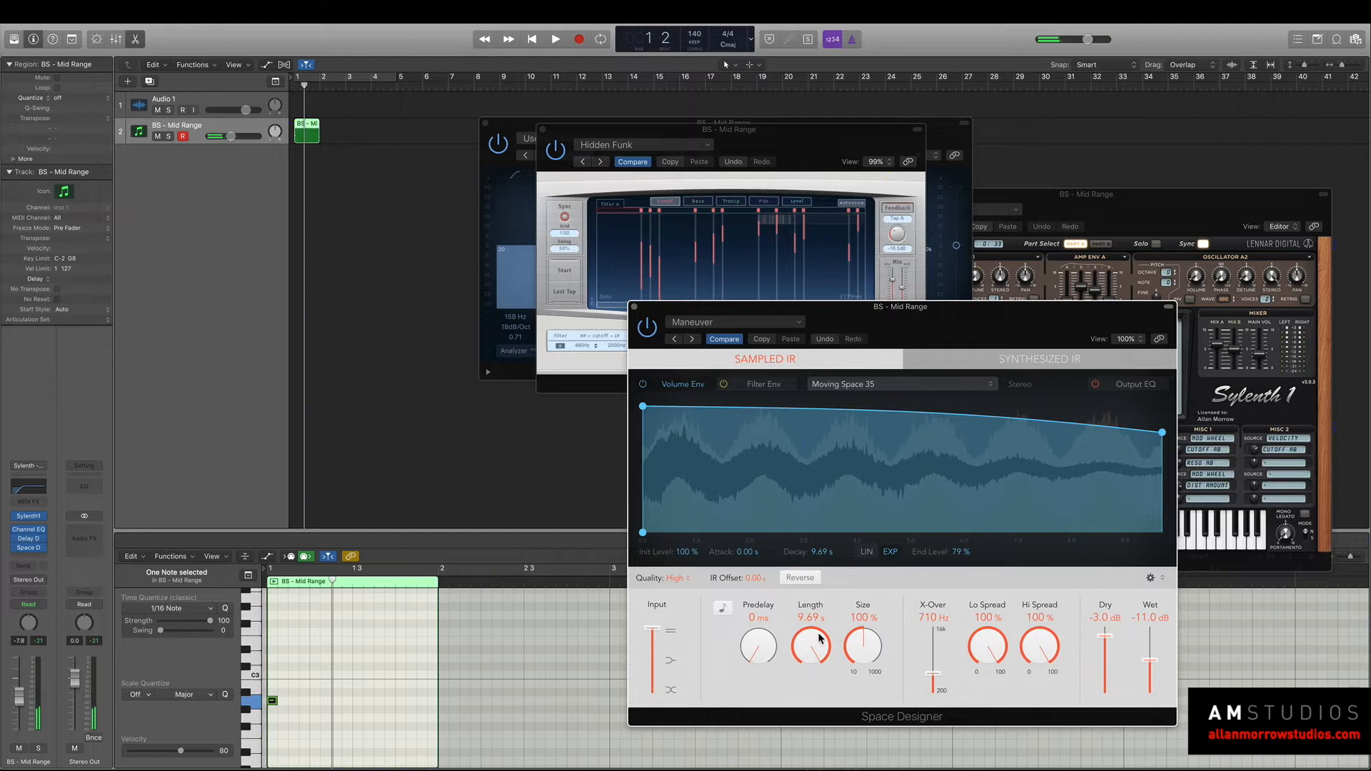
drag(809, 680, 808, 687)
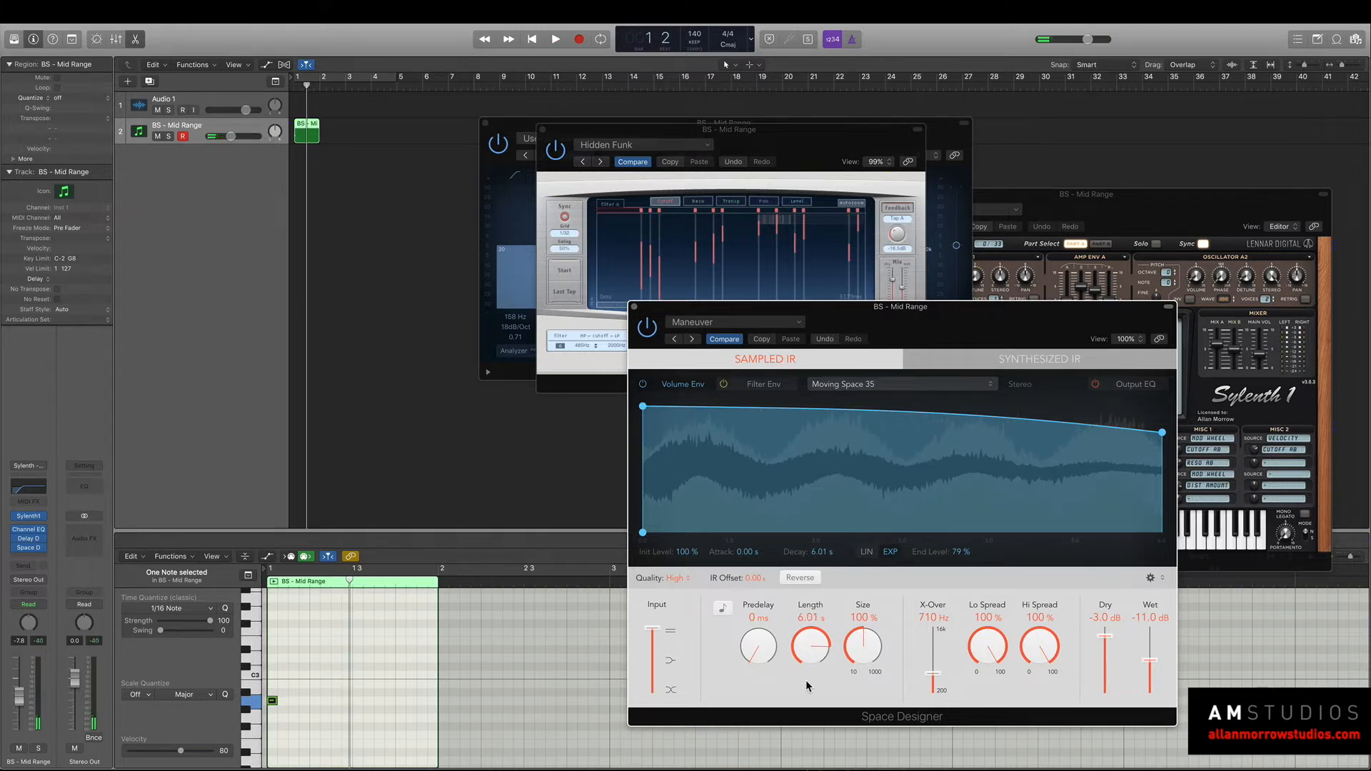
Turn on cycle mode, start playback and extend the end of the cycle range to about bar 6.
click(366, 81)
key(space)
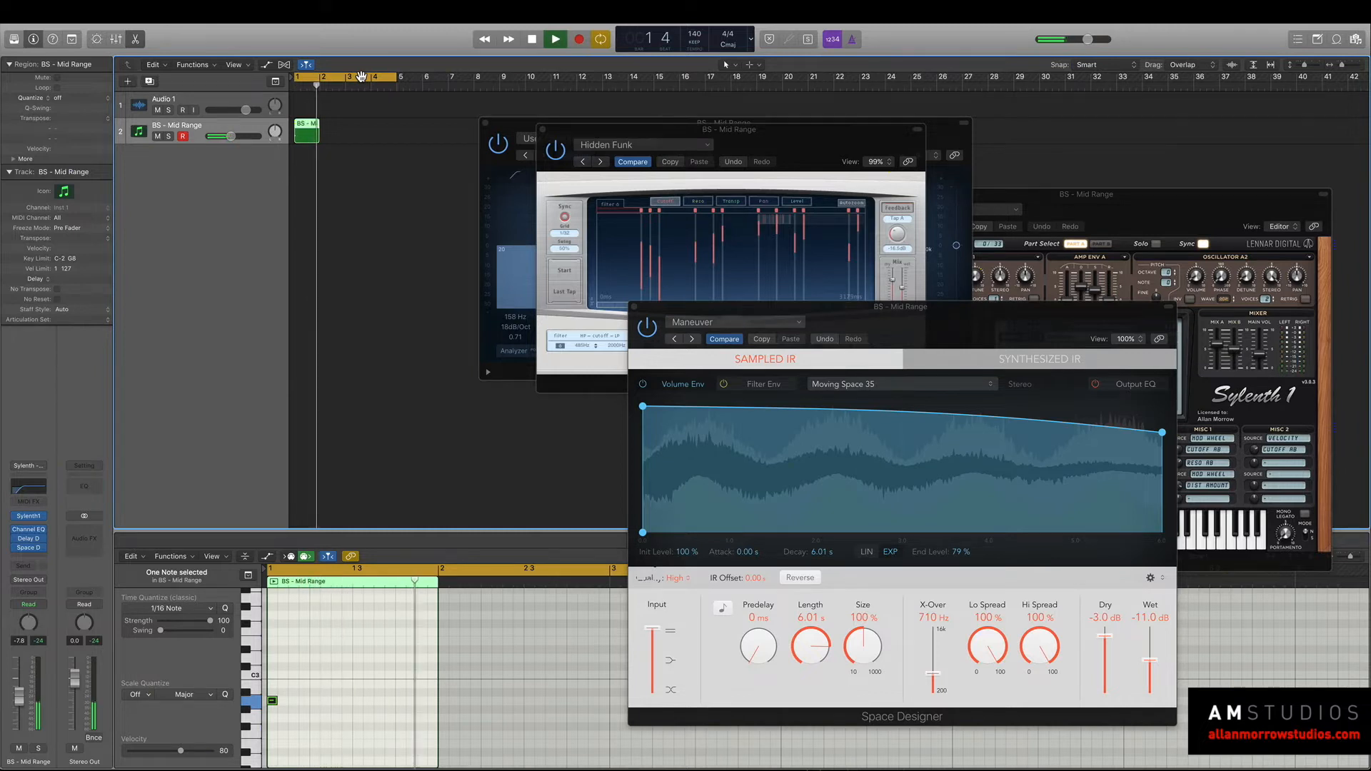
drag(397, 77, 428, 79)
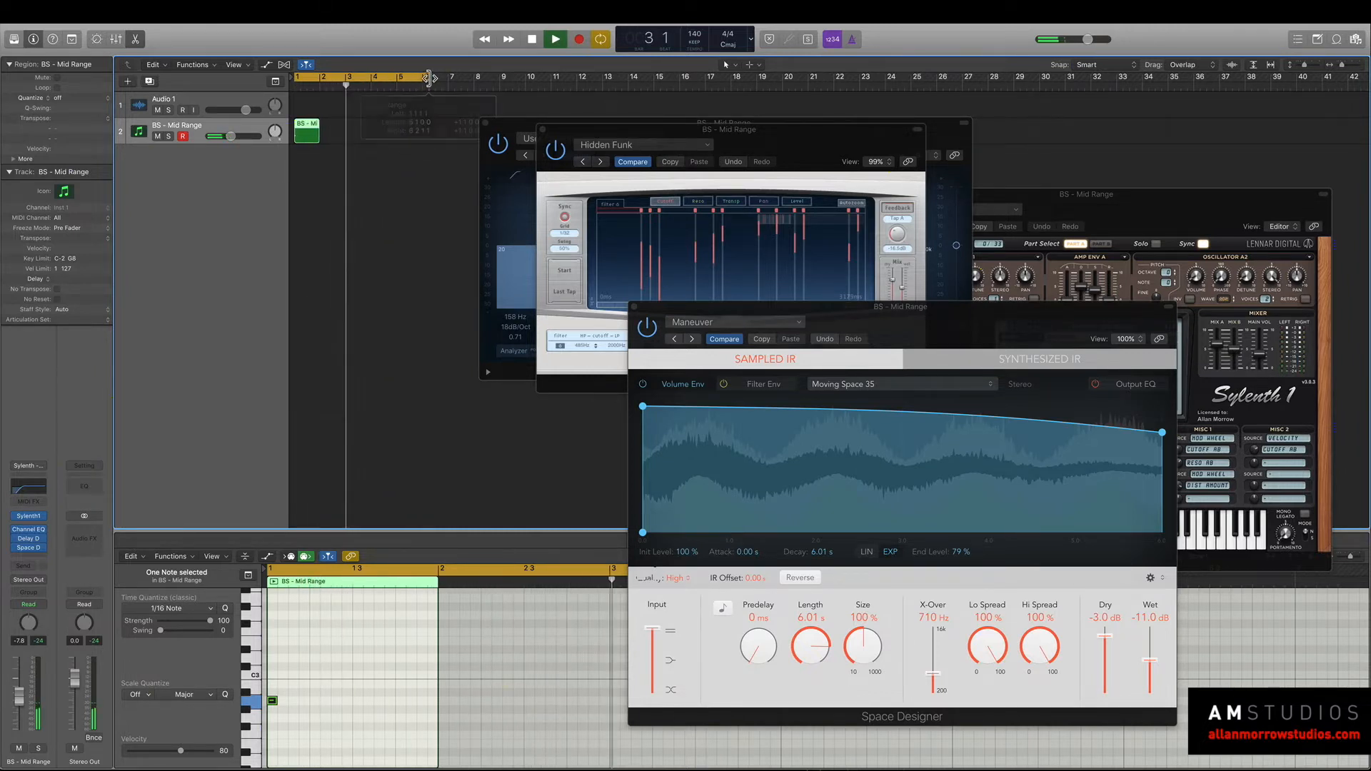
Switch Space Designer to the Materialize preset and audition it with the single note.
click(716, 340)
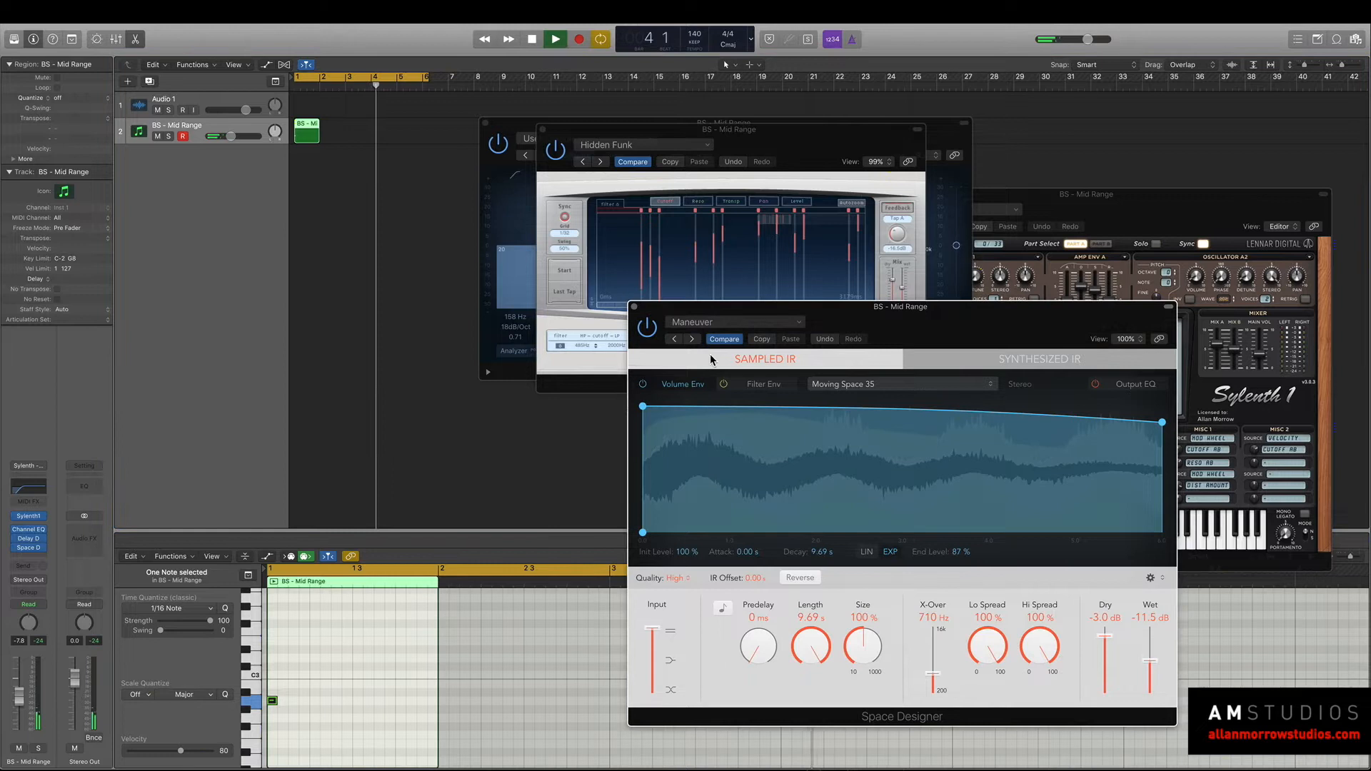
key(])
key(space)
key(space)
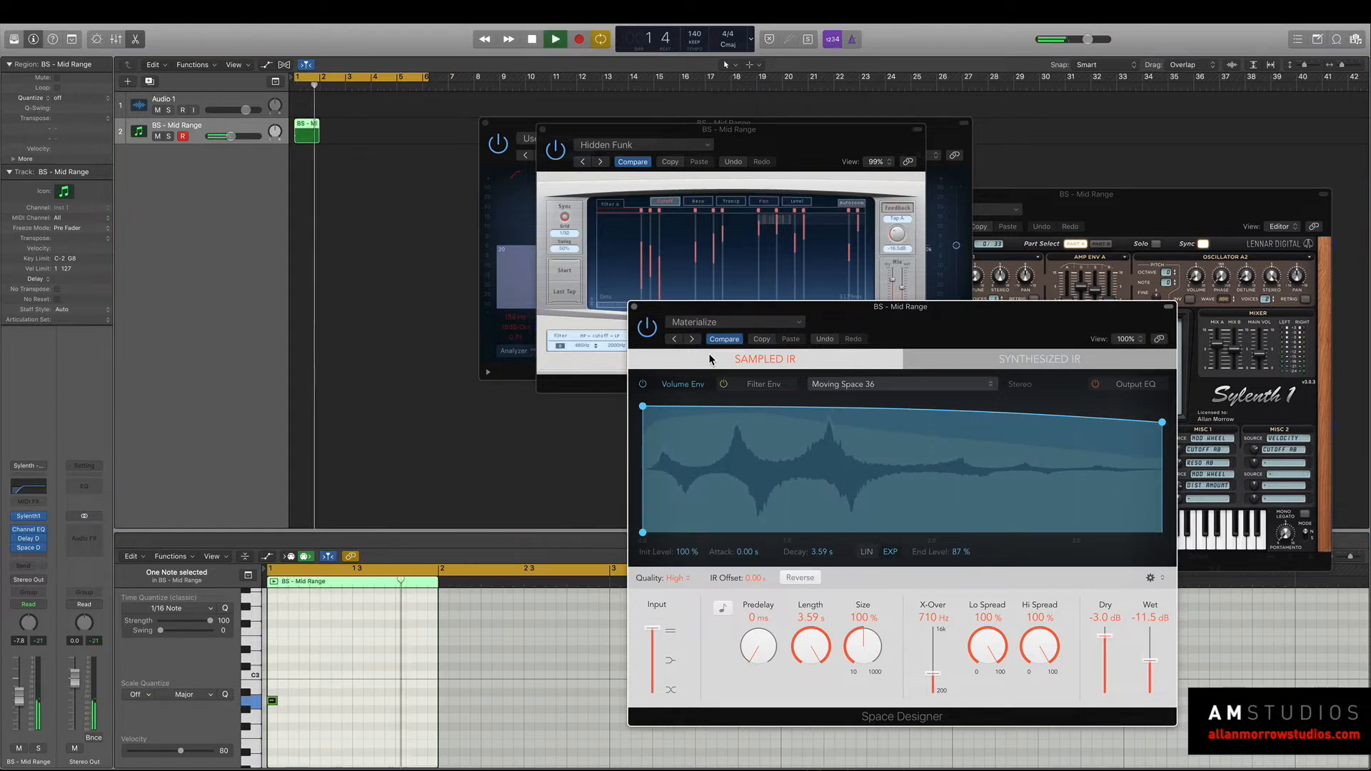
key(space)
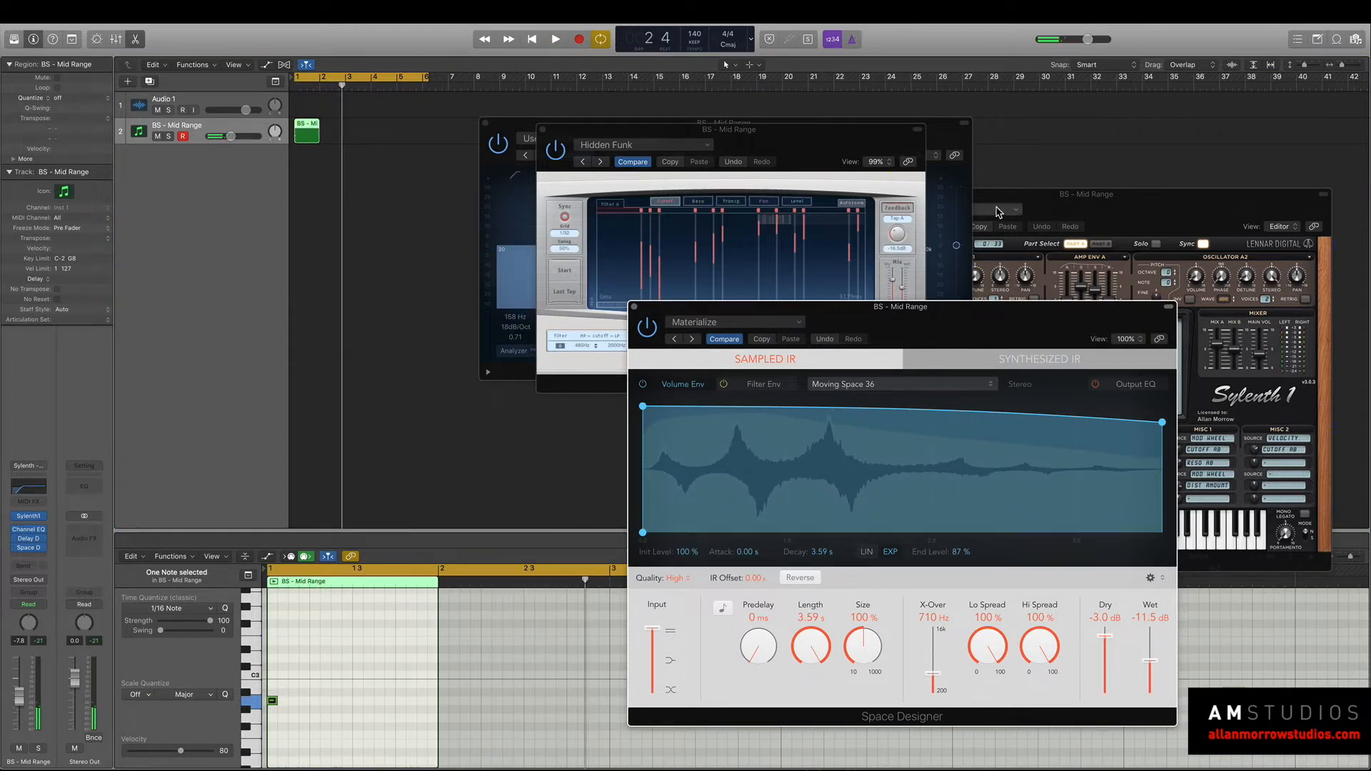
Bring the Sylenth1 window forward and step through its presets to BS - Spitfire, auditioning the sounds.
click(1004, 204)
drag(1002, 194, 956, 139)
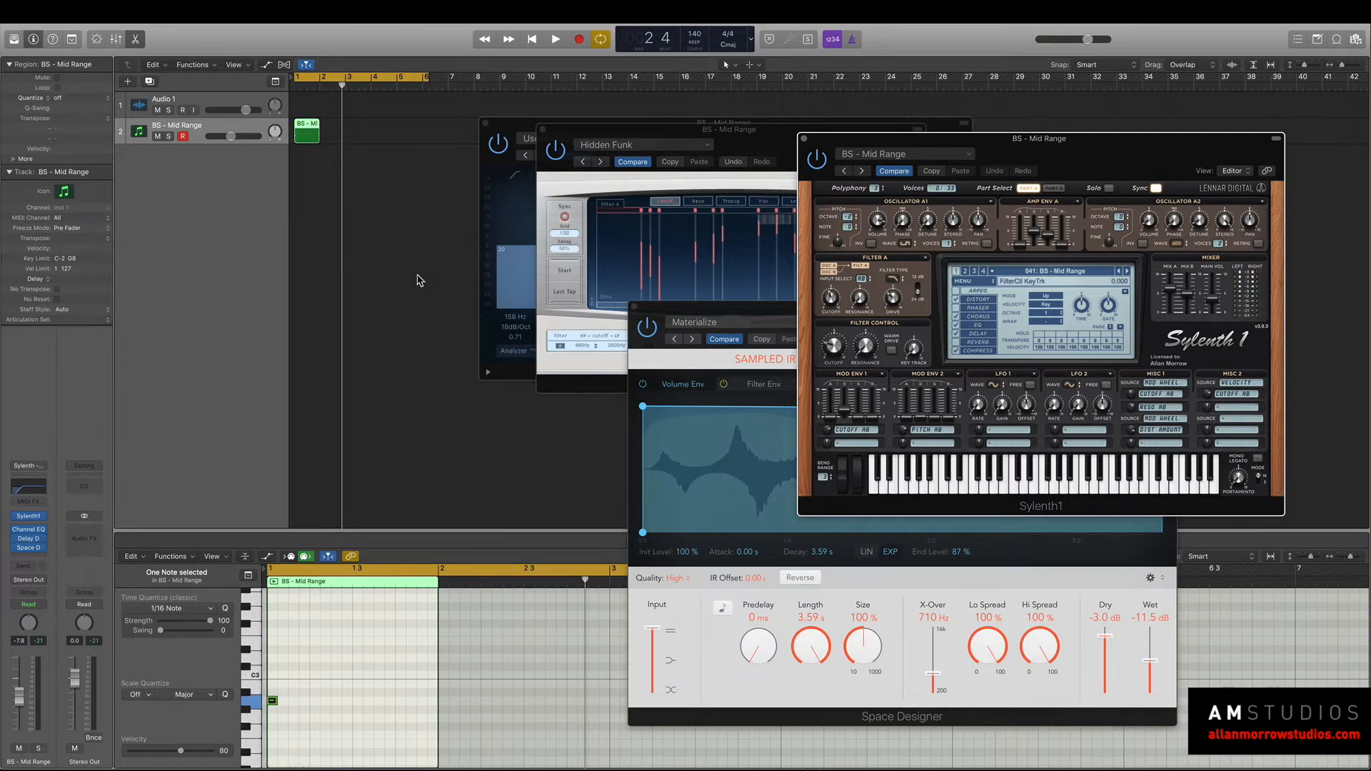
key(space)
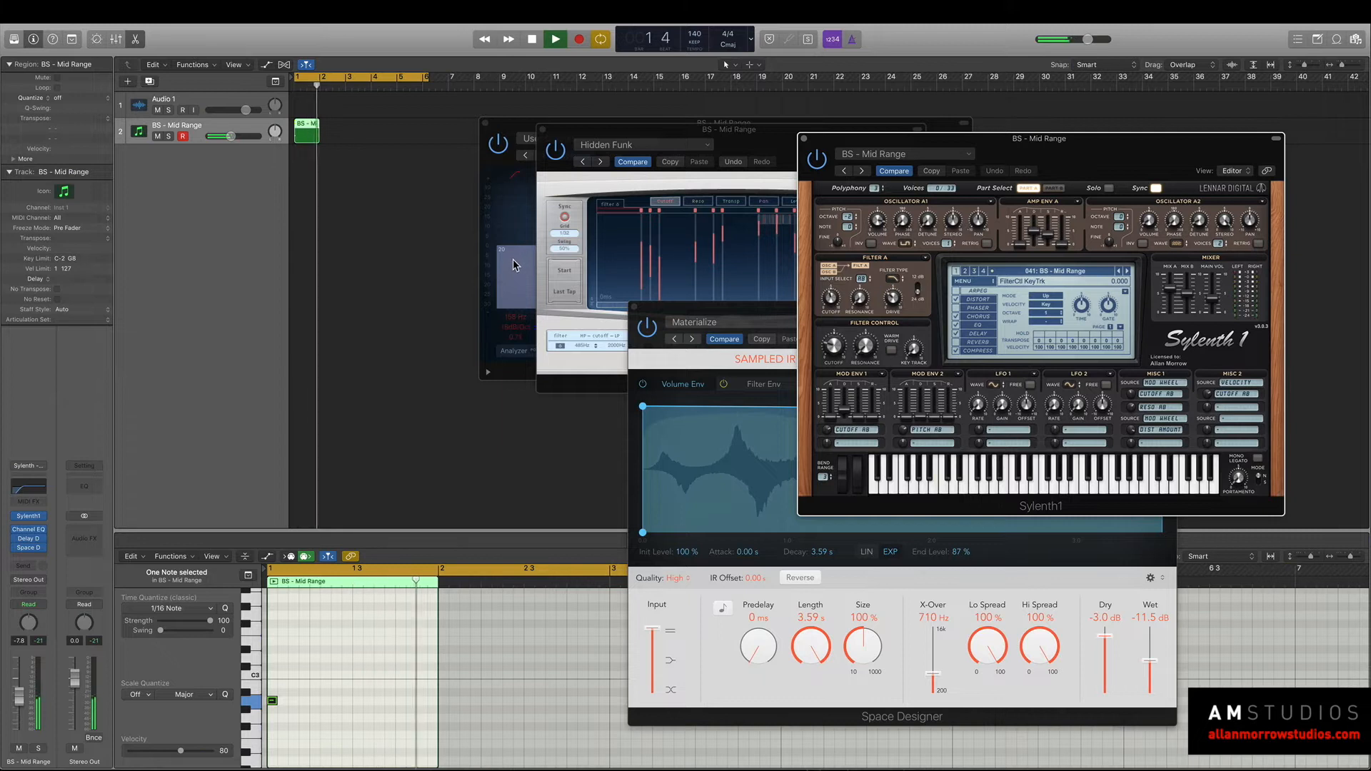
key(space)
click(1126, 272)
key(space)
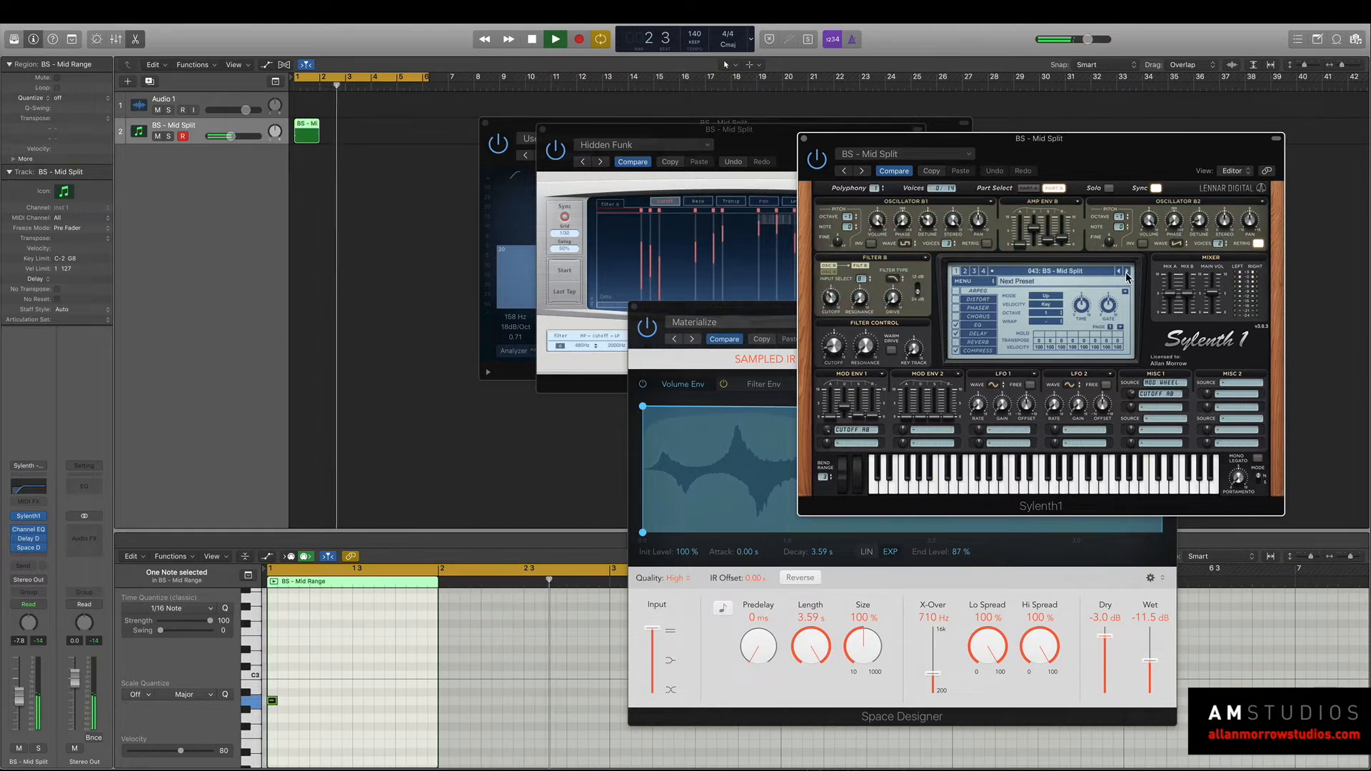
click(1126, 271)
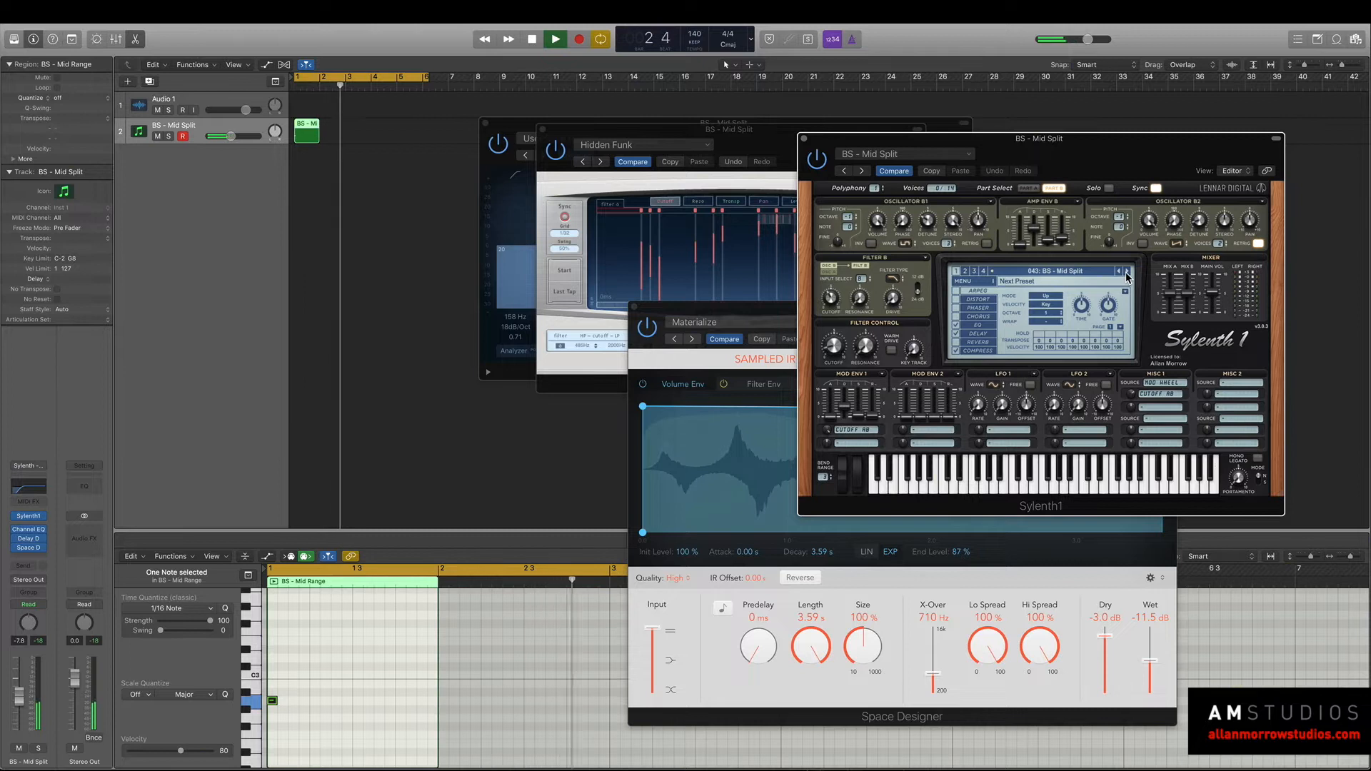
click(1125, 272)
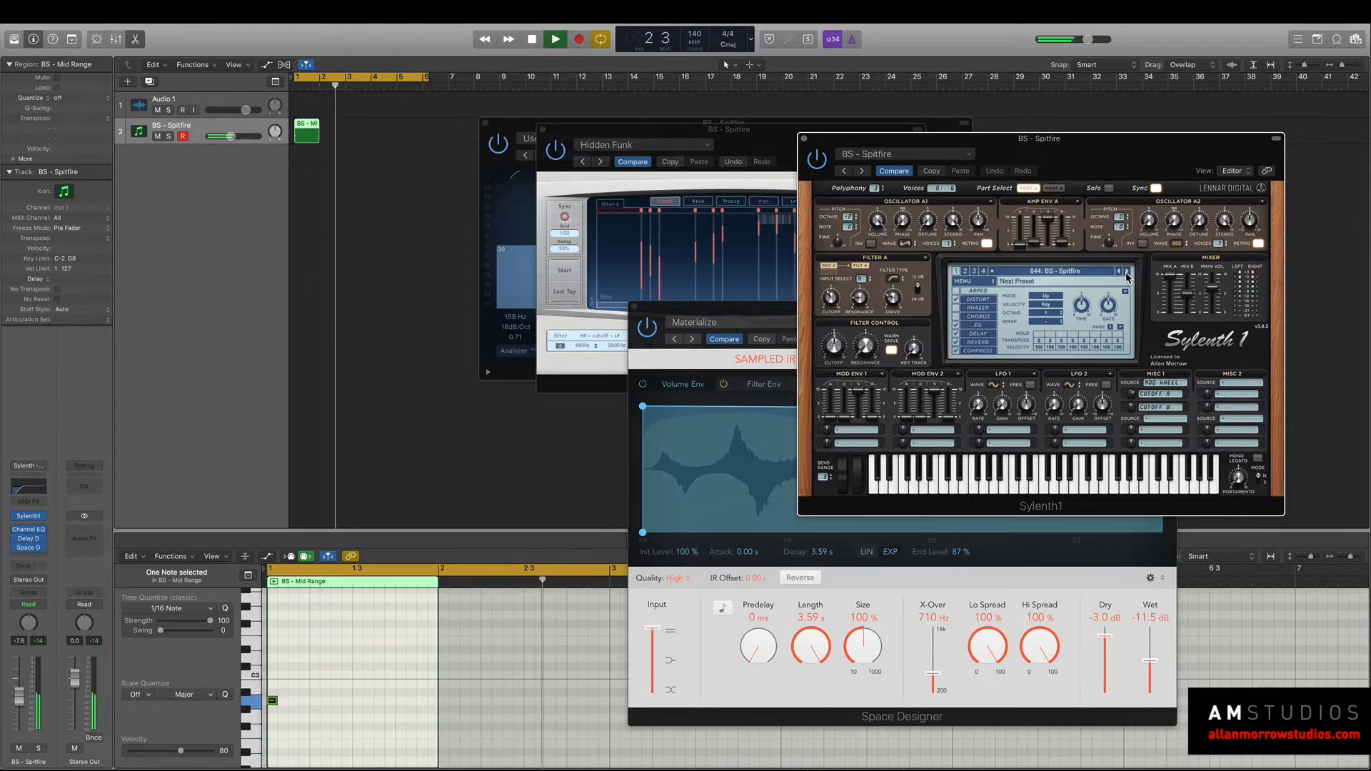
key(space)
Close the Sylenth1, Space Designer, Delay Designer and Channel EQ windows.
click(802, 140)
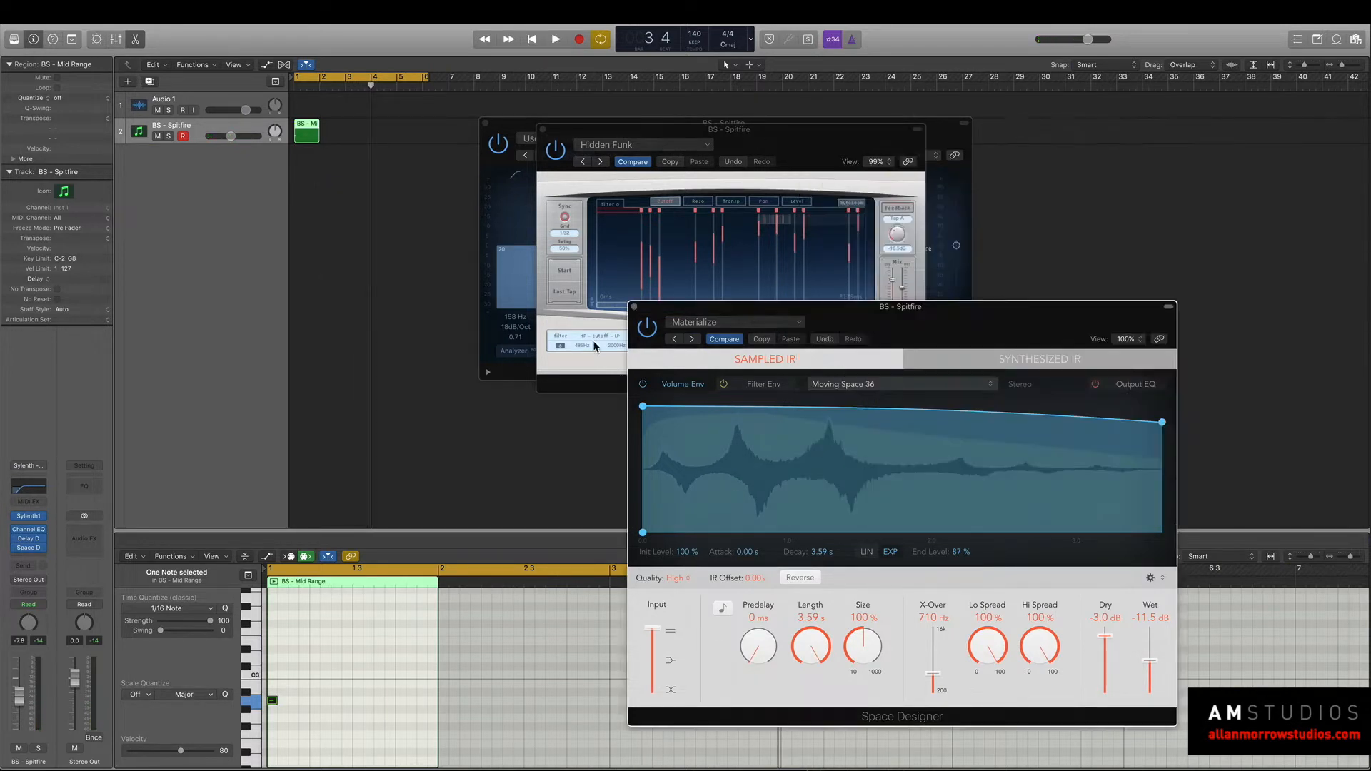
click(634, 308)
click(542, 130)
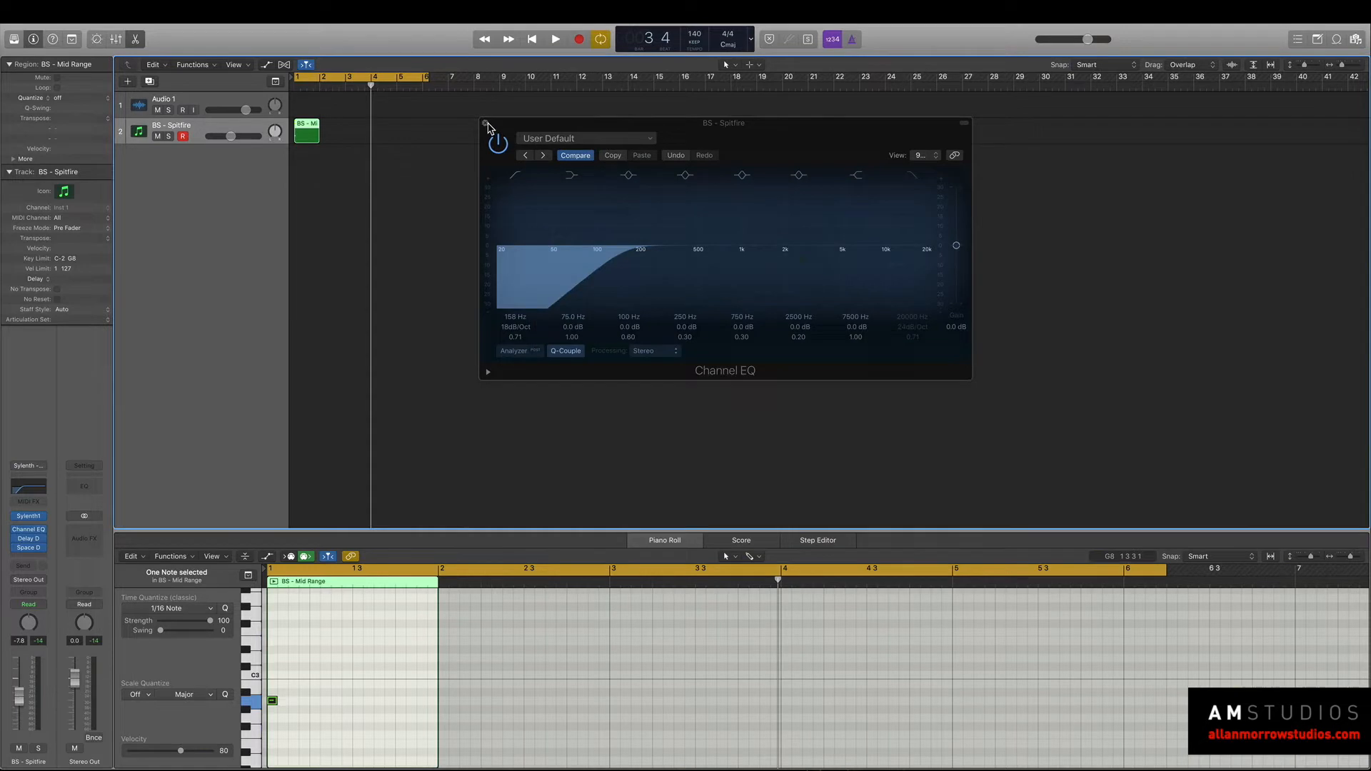
click(485, 123)
Extend the cycle range to about bar 17 and audition the sound from the start.
drag(427, 77, 718, 77)
key(space)
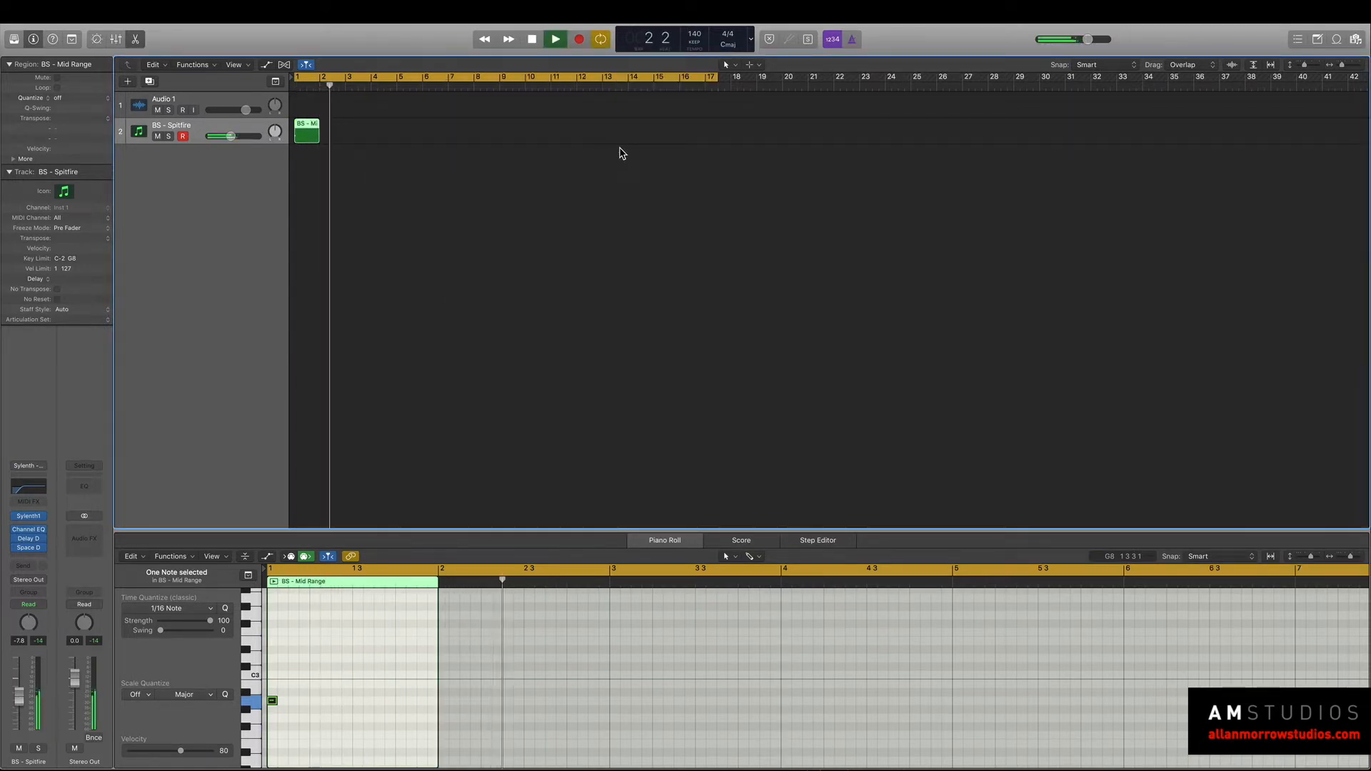
key(Return)
key(space)
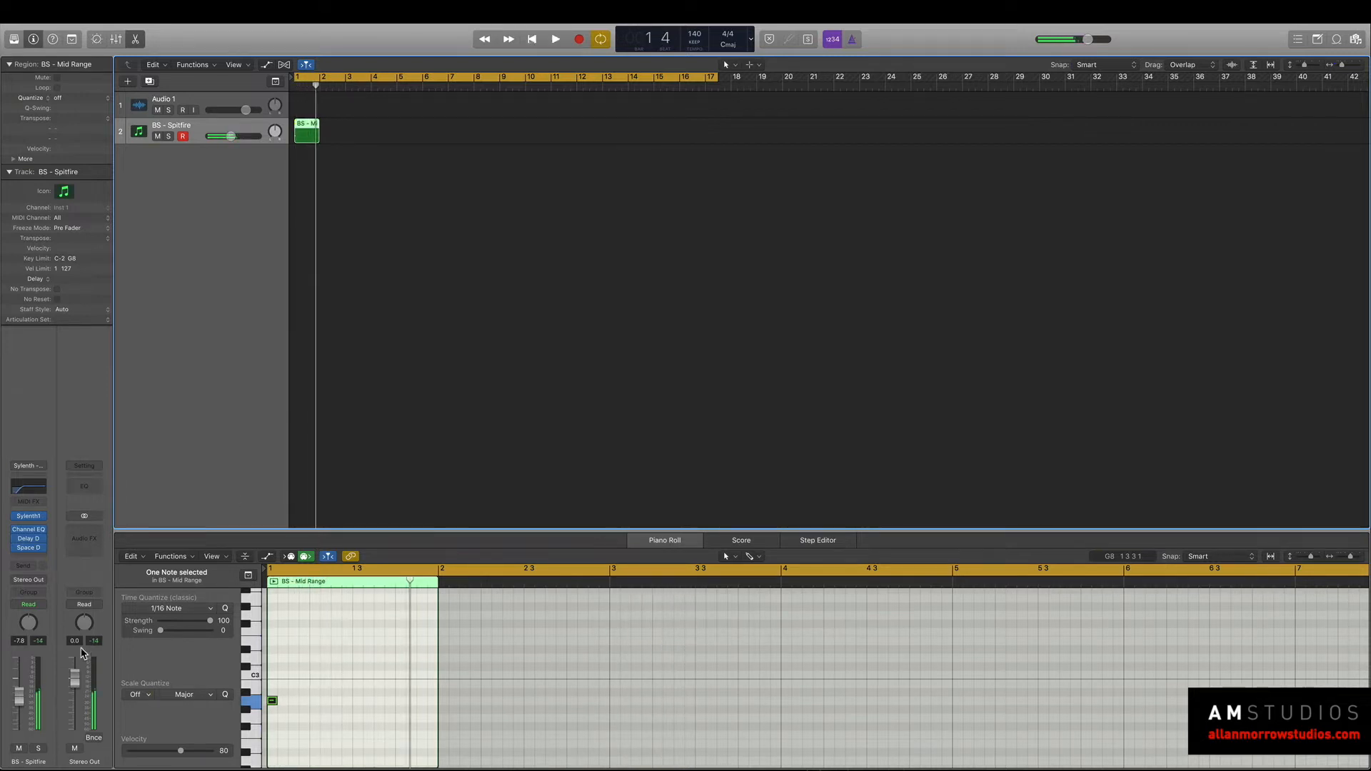
Add a Bus 1 send to the synth track and move Delay Designer and Space Designer onto the aux channel.
click(40, 581)
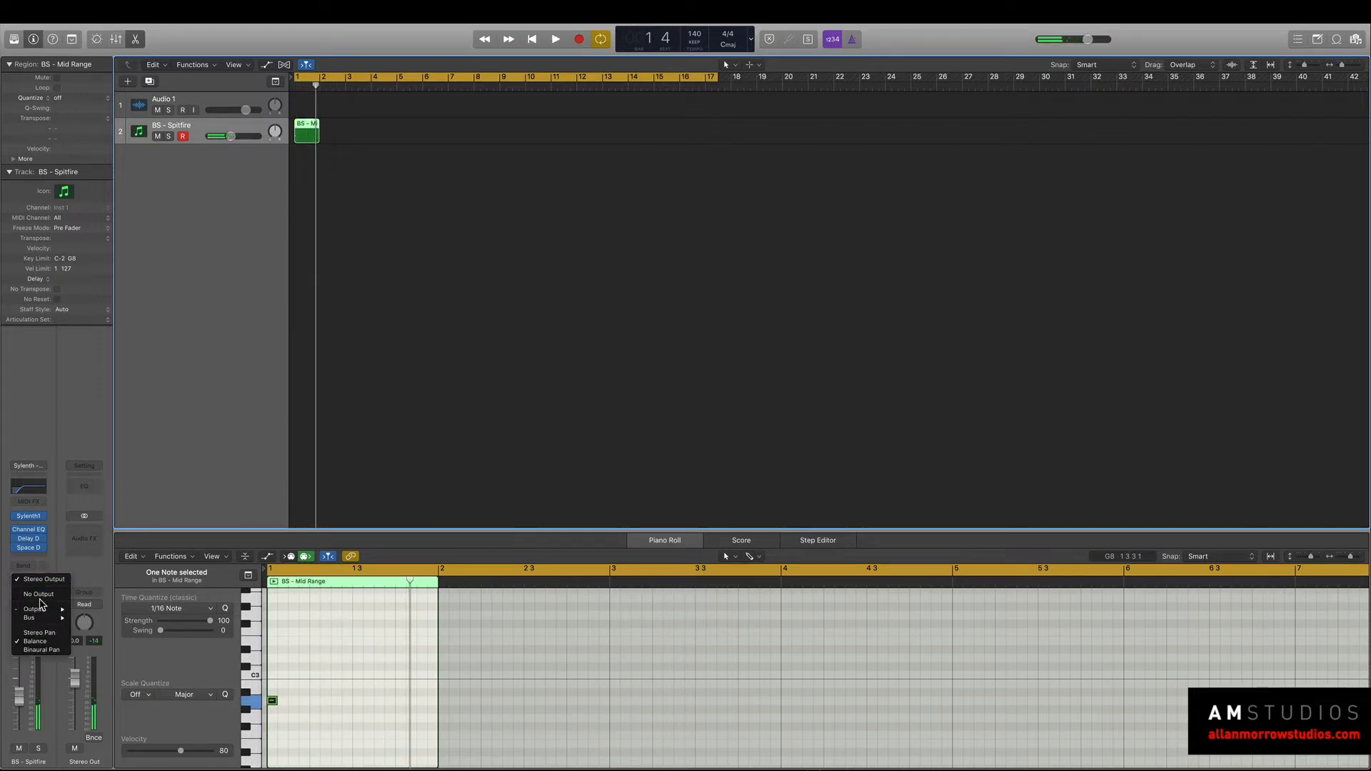
click(50, 516)
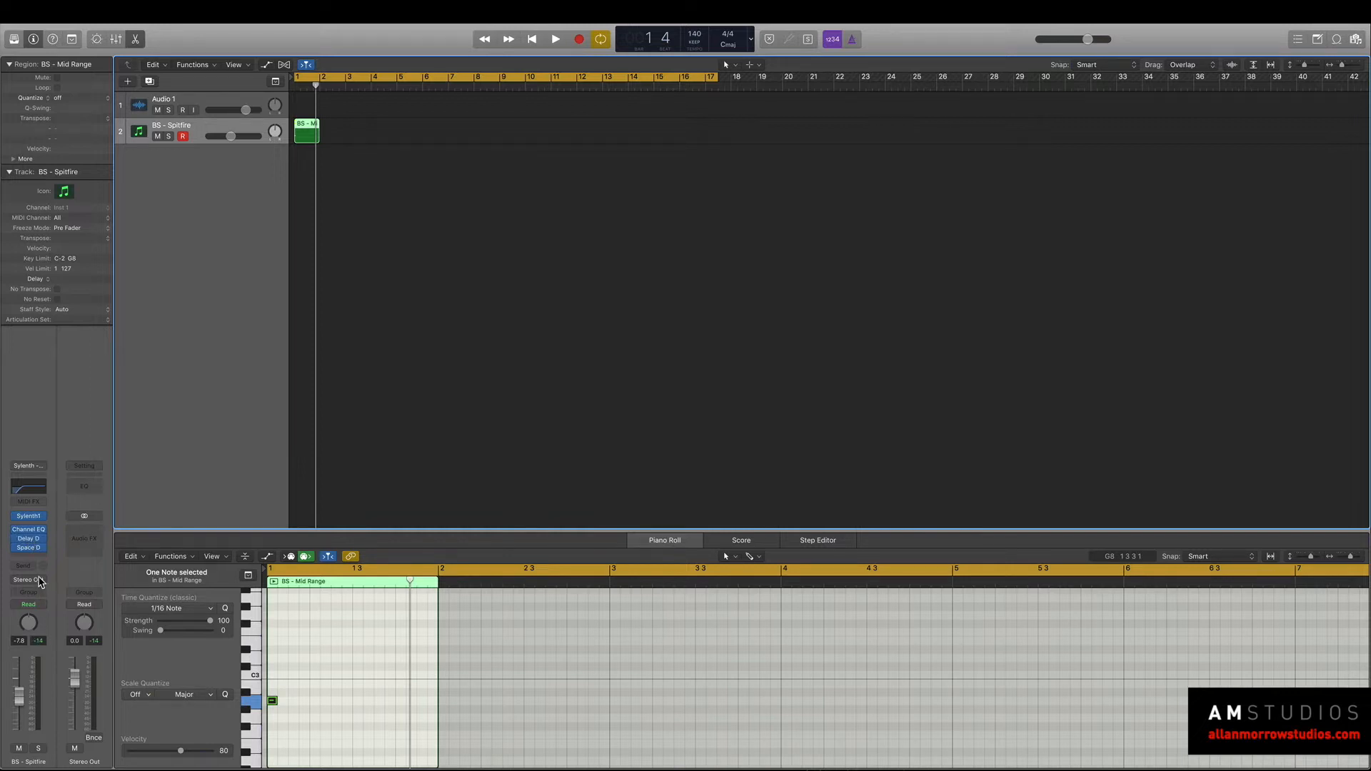
click(34, 568)
mouse_move(42, 616)
click(100, 430)
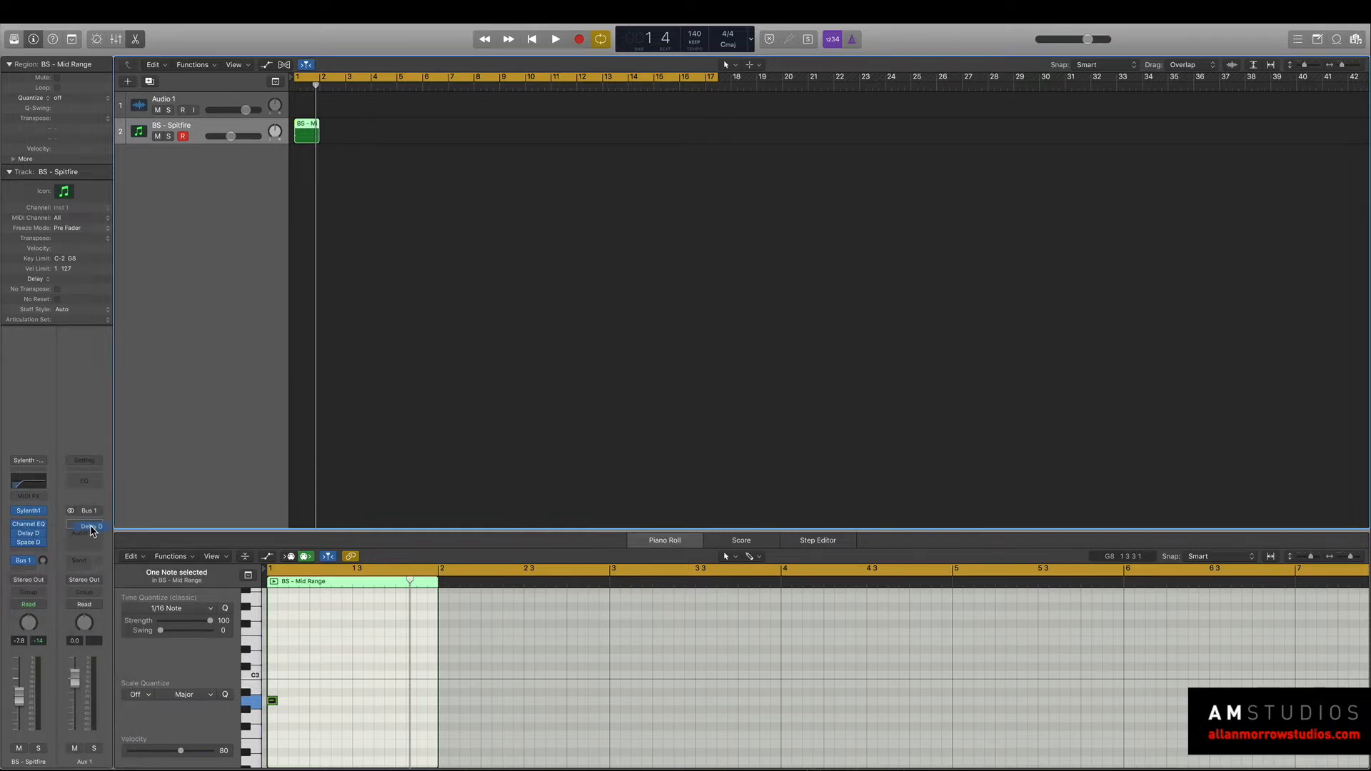
drag(84, 537, 84, 539)
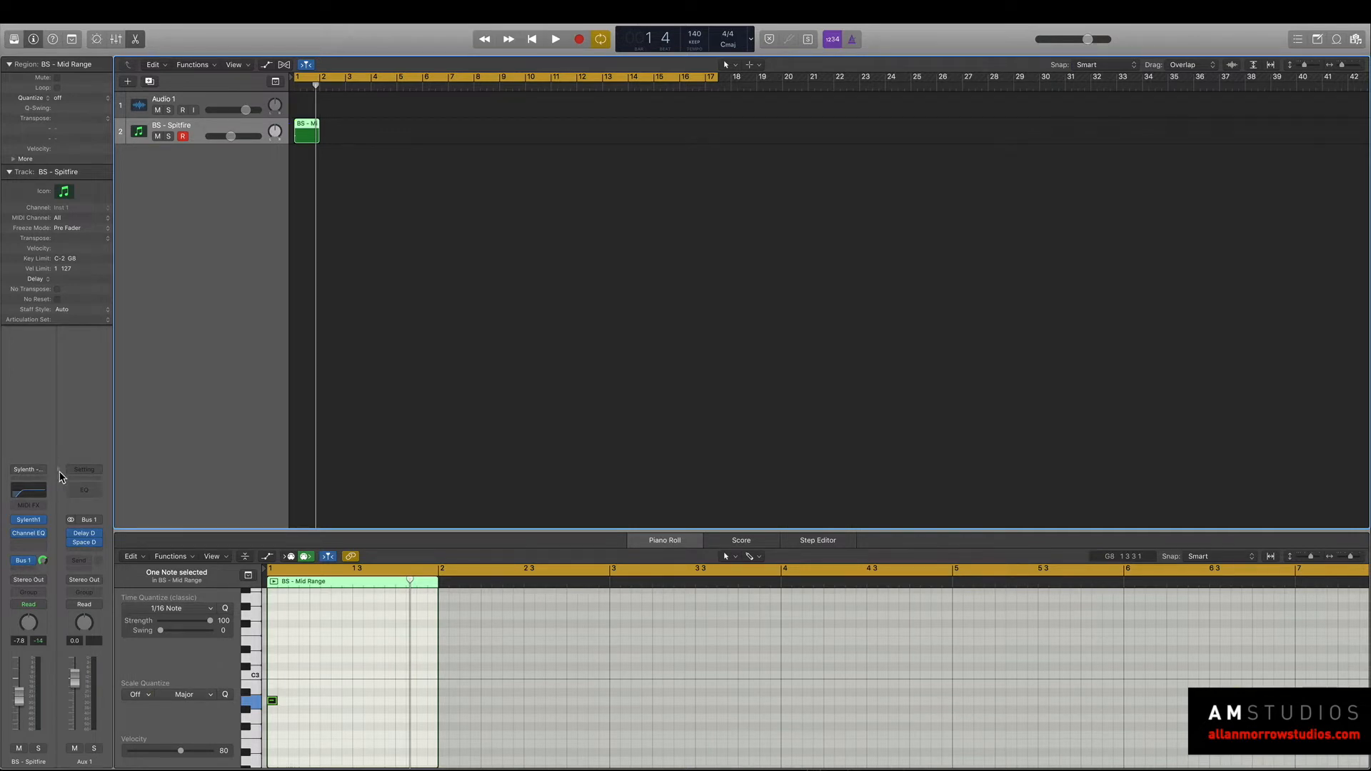
Set the synth track's output to No Output and play the effected signal on its own.
click(36, 581)
click(123, 637)
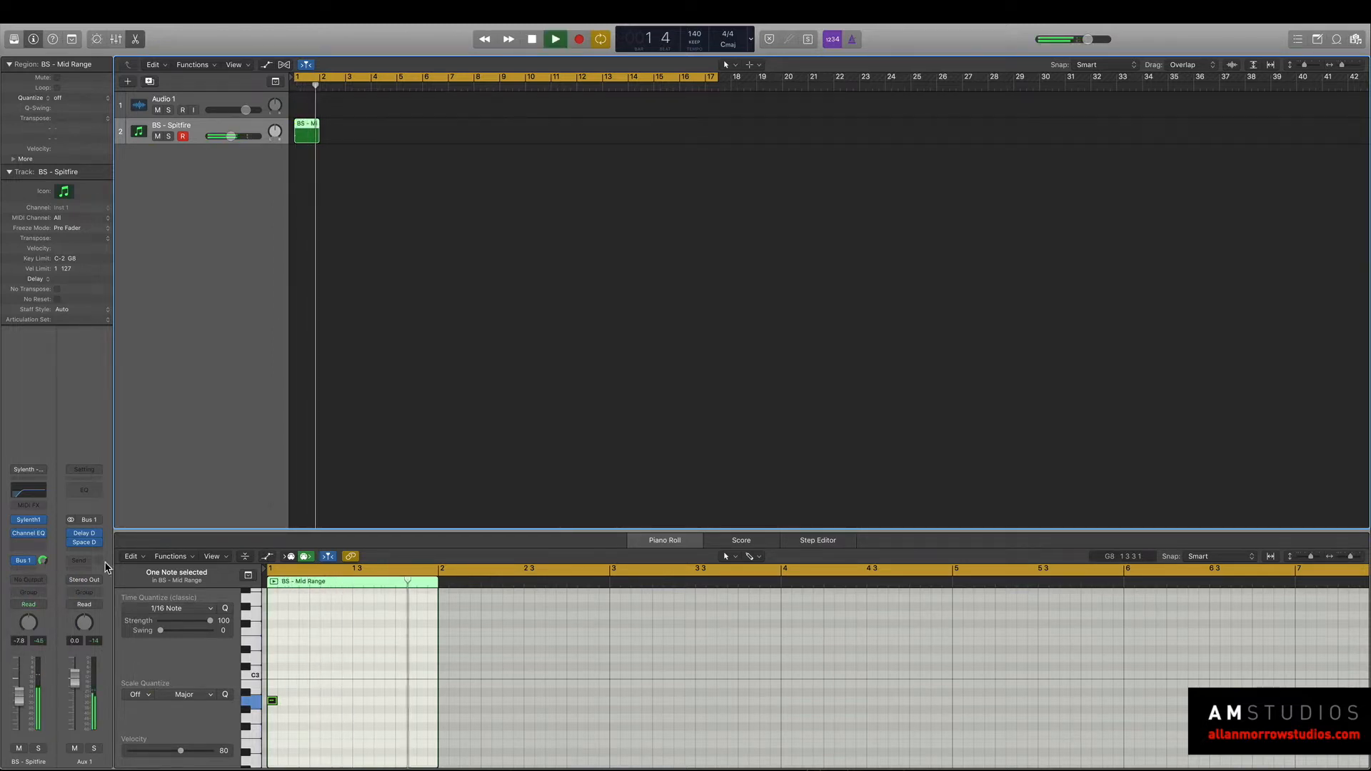
In the aux channel's Space Designer, mute the Dry level, set Wet to -4.0 dB and audition the result.
click(85, 543)
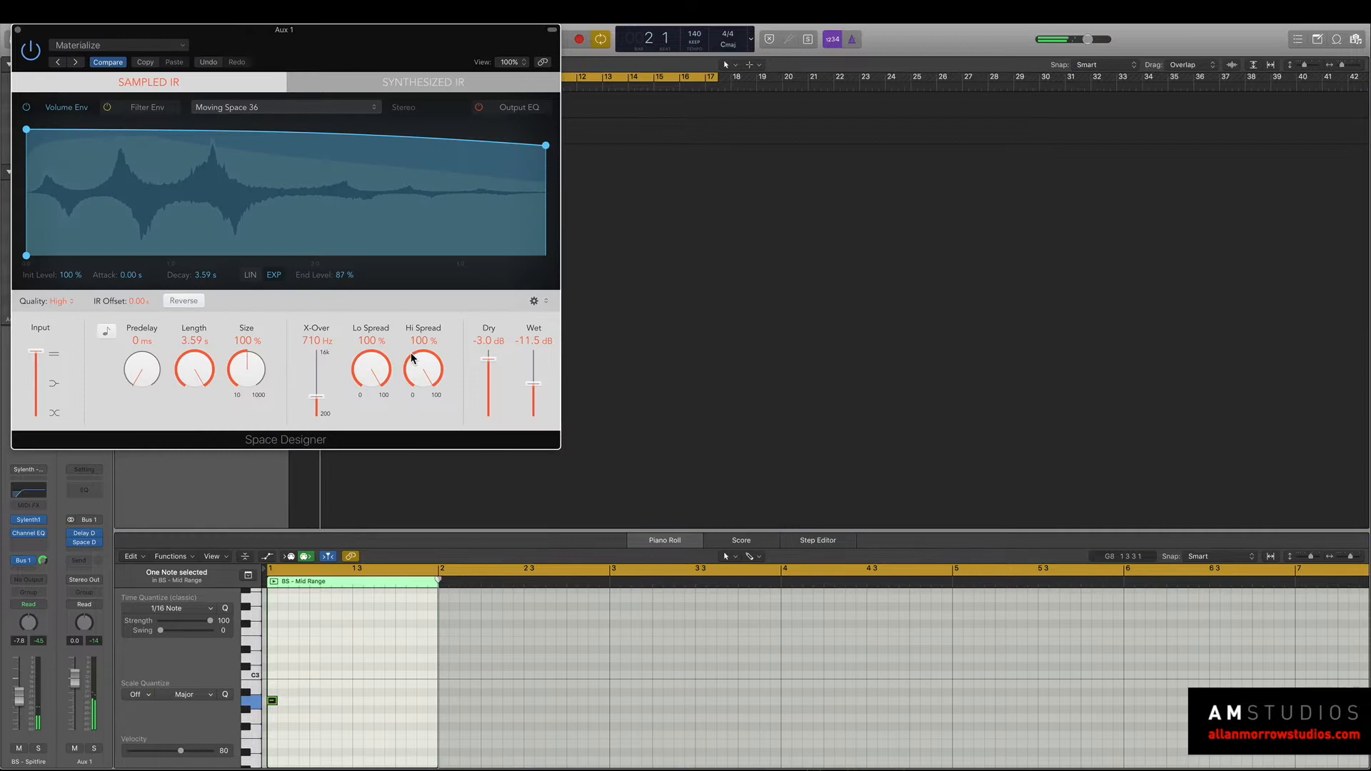
drag(533, 383, 533, 362)
drag(372, 45, 896, 109)
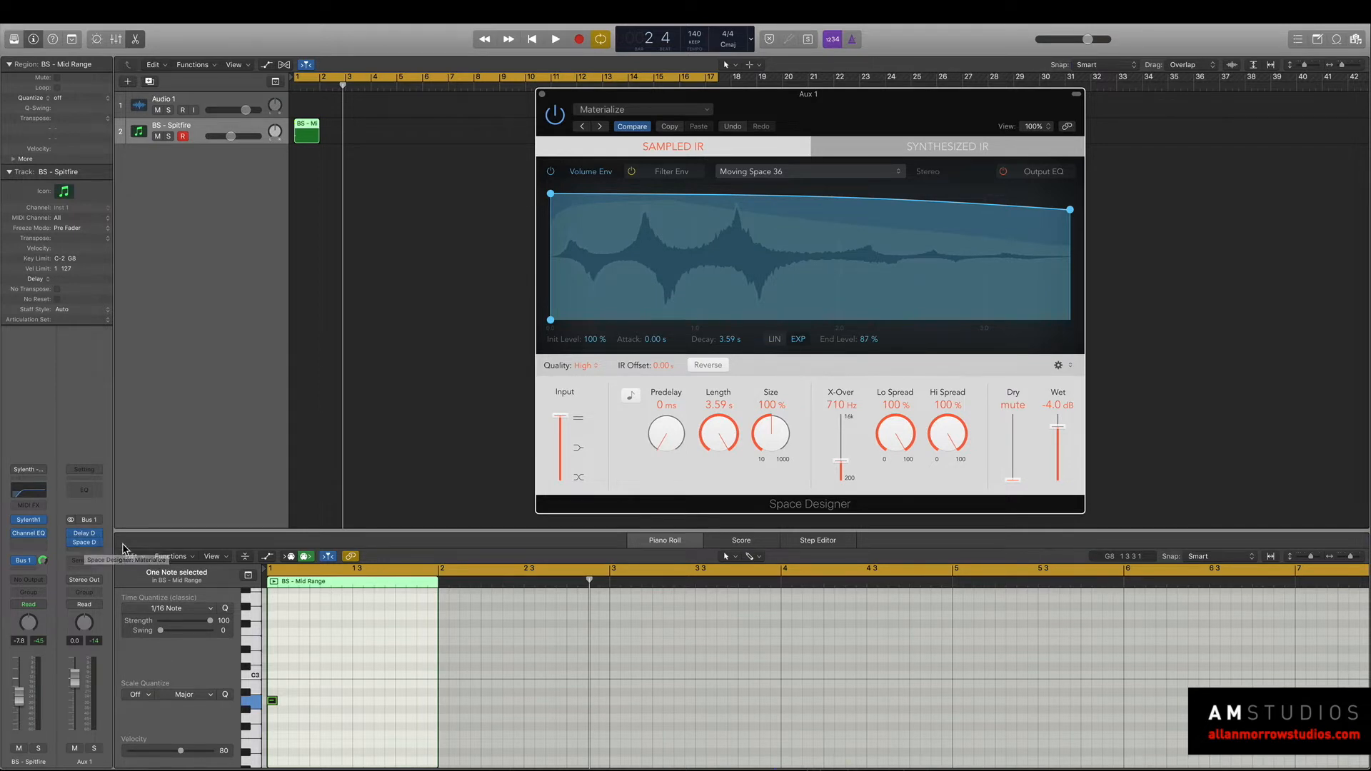
key(space)
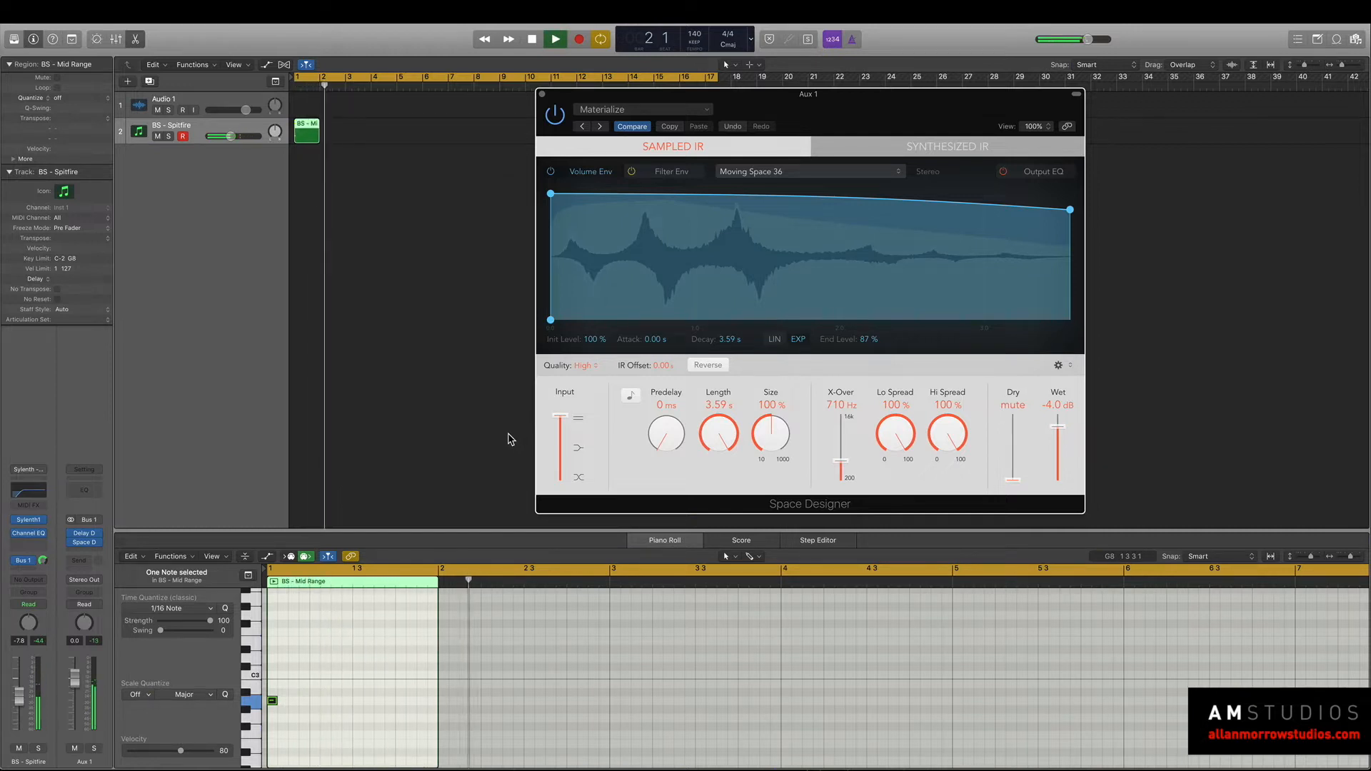
key(space)
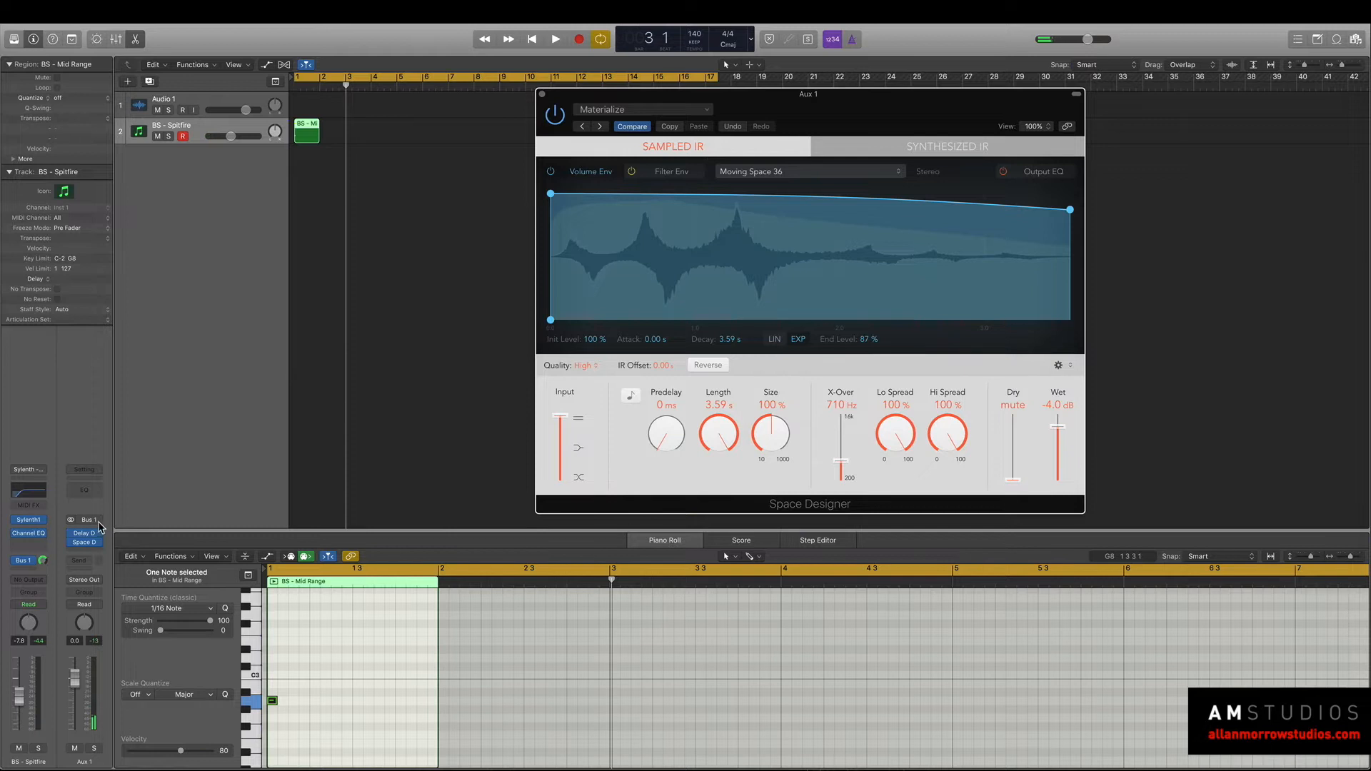
Reopen Sylenth1 and step through its presets to BS - Straight 8 while auditioning the wet signal.
click(30, 520)
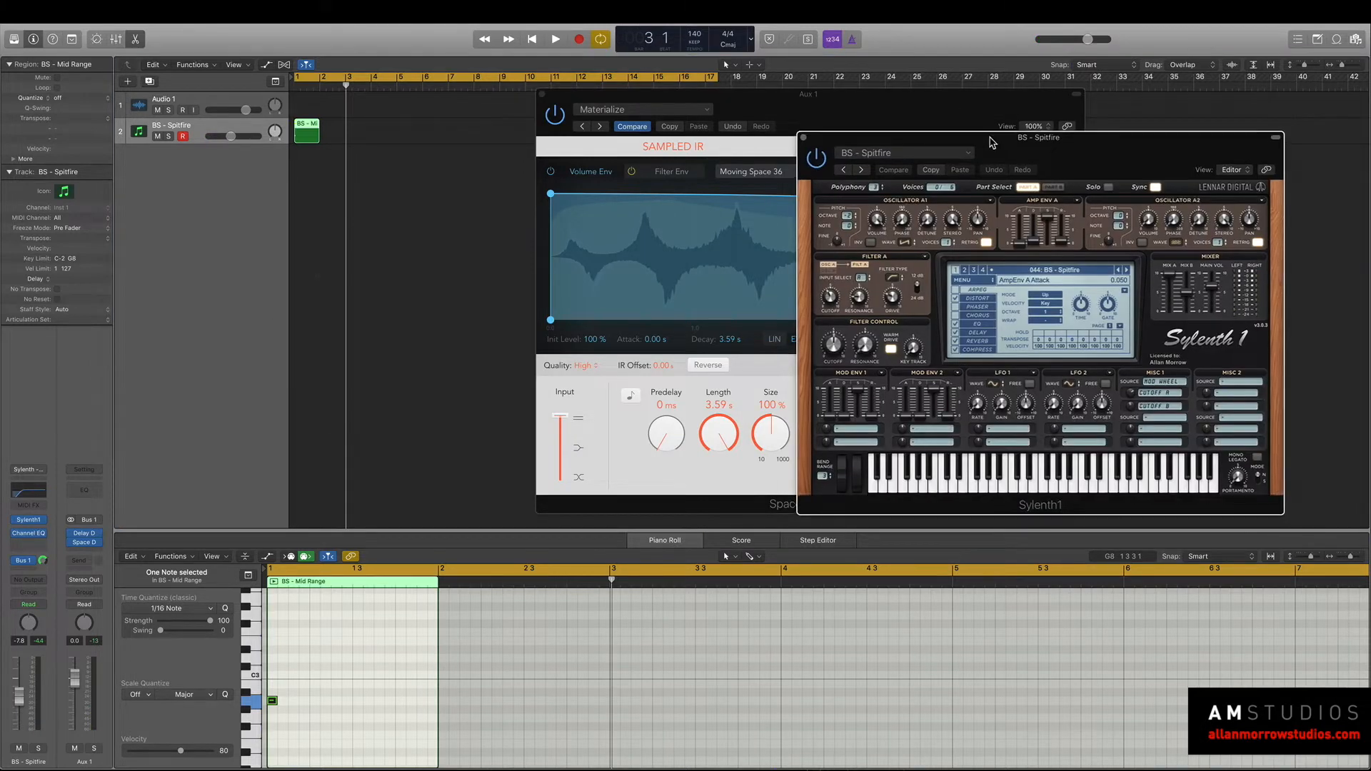
drag(988, 140, 989, 108)
key(space)
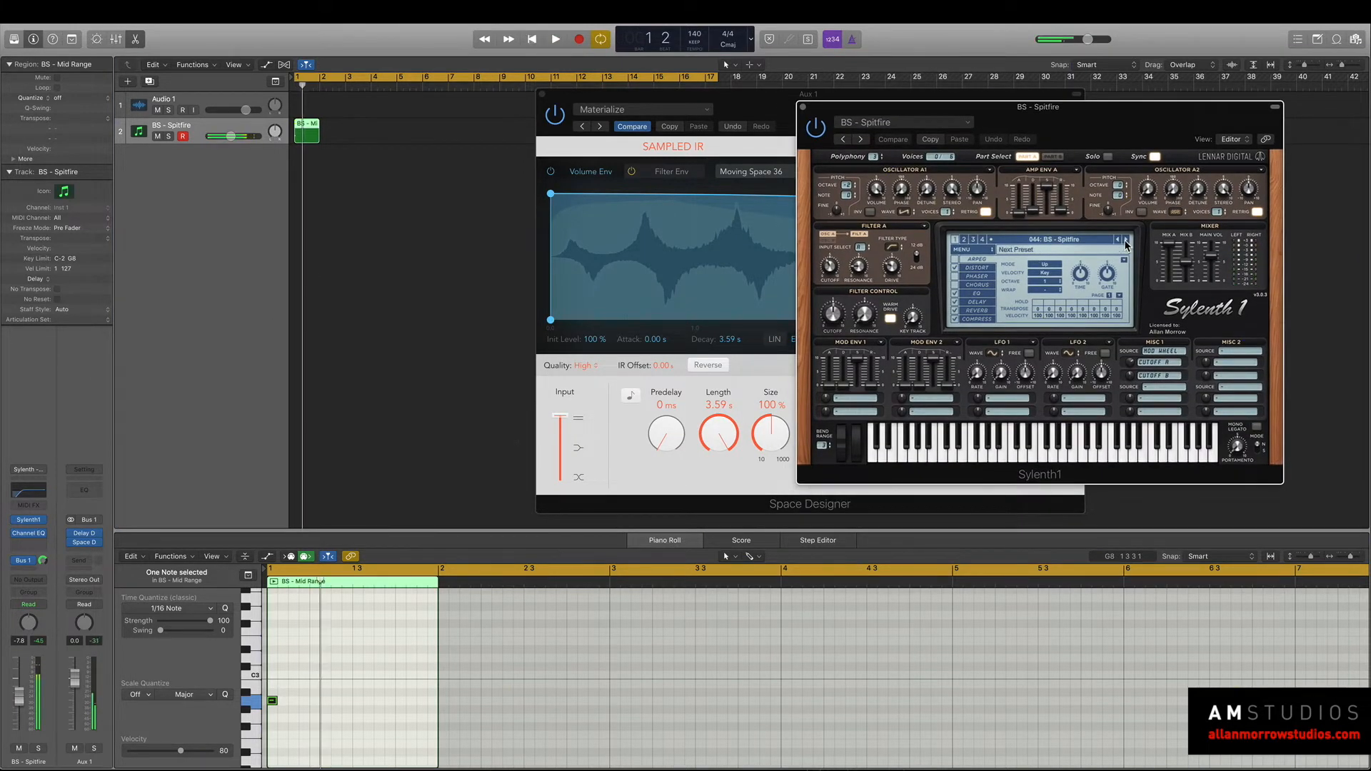
click(1126, 239)
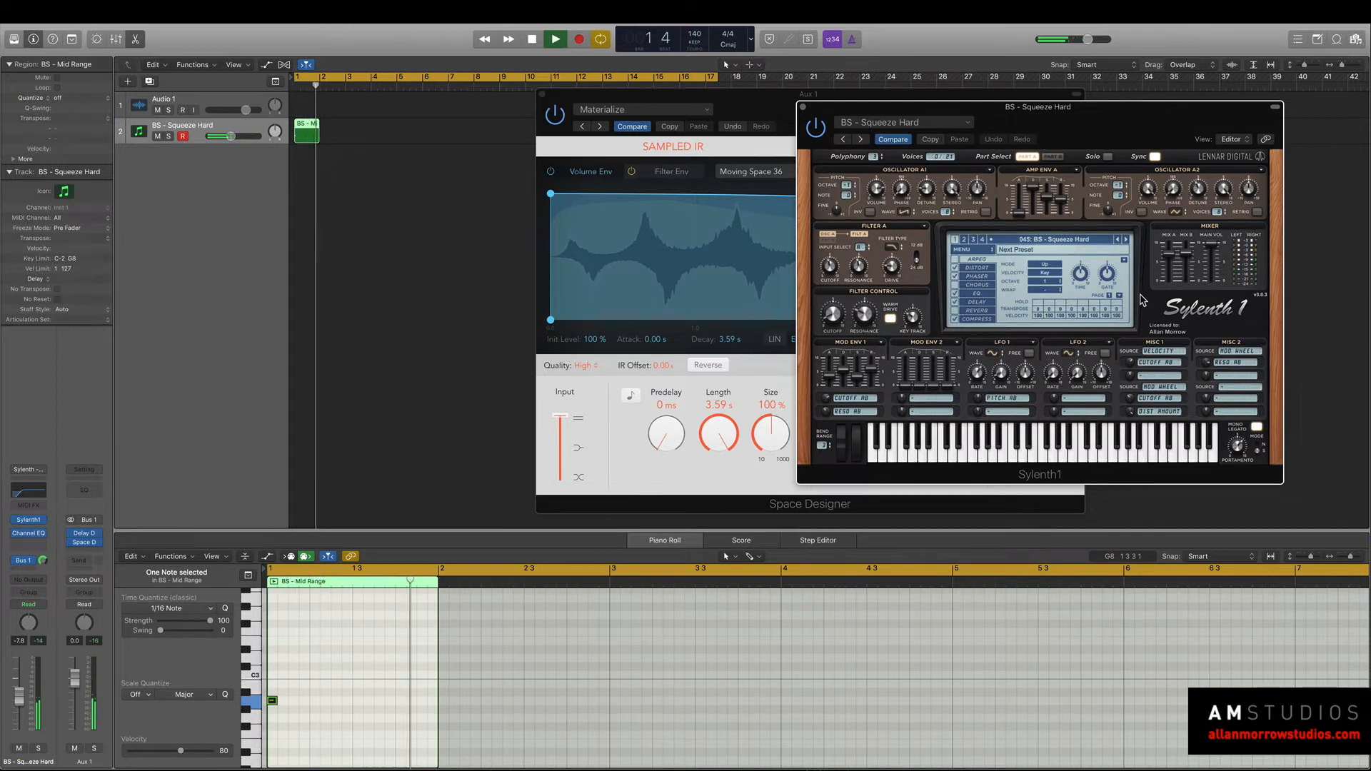
click(1127, 241)
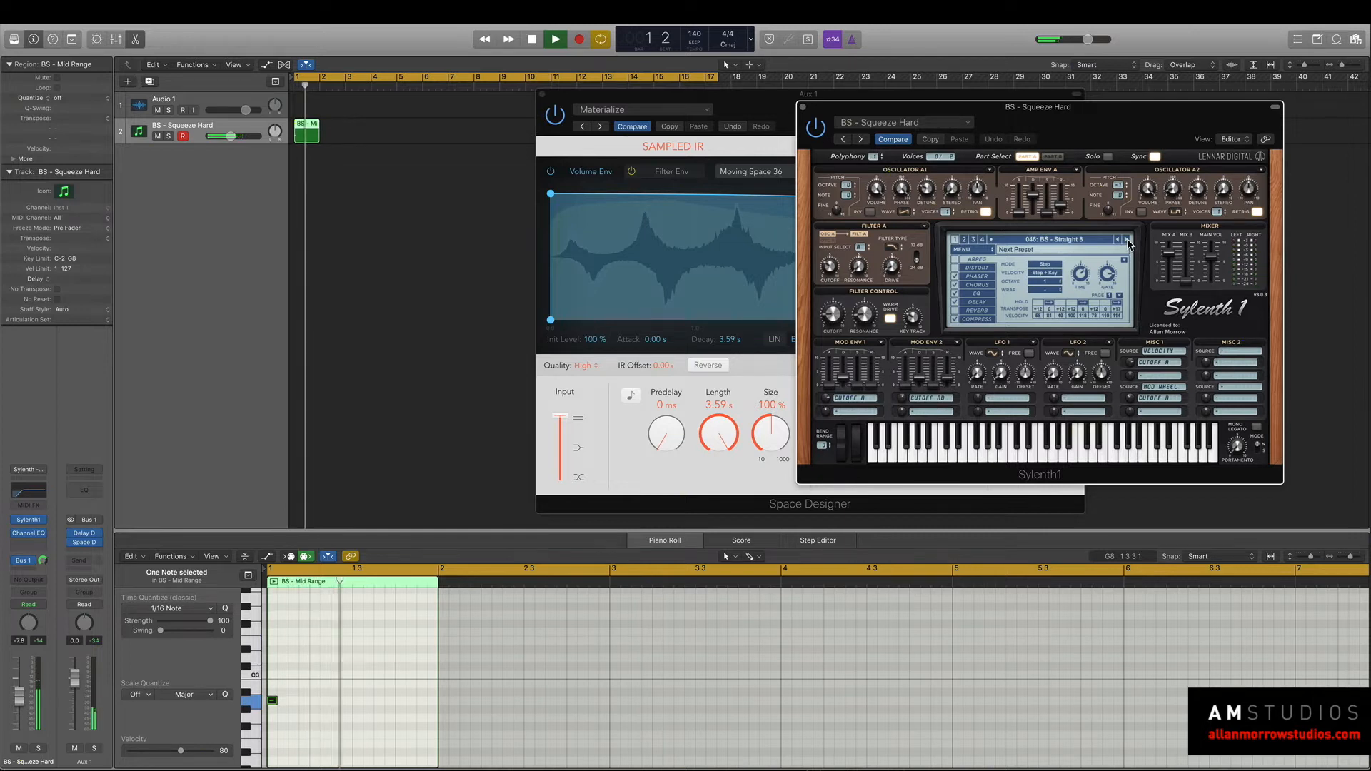
key(space)
Open the aux channel's Delay Designer, start playback and switch it to the Jumping Delays preset.
click(84, 533)
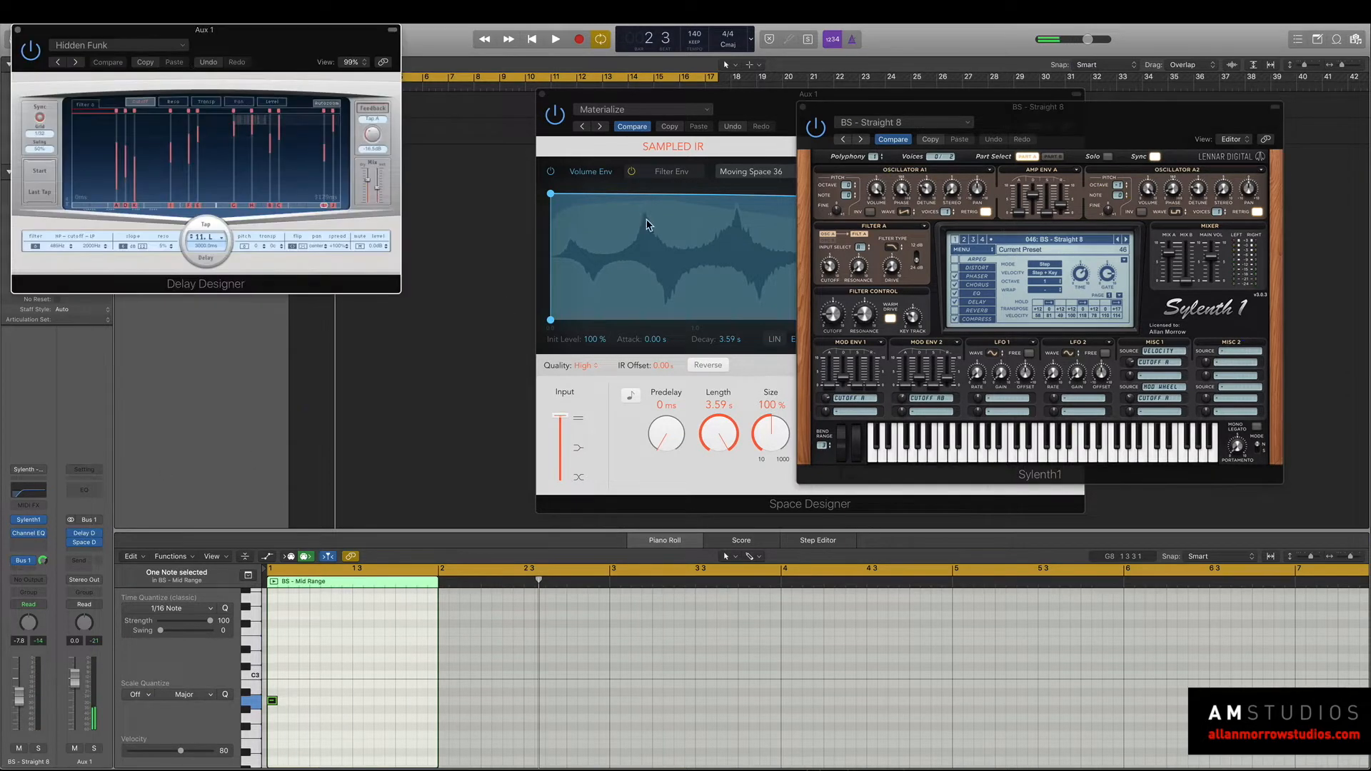
drag(248, 49, 510, 111)
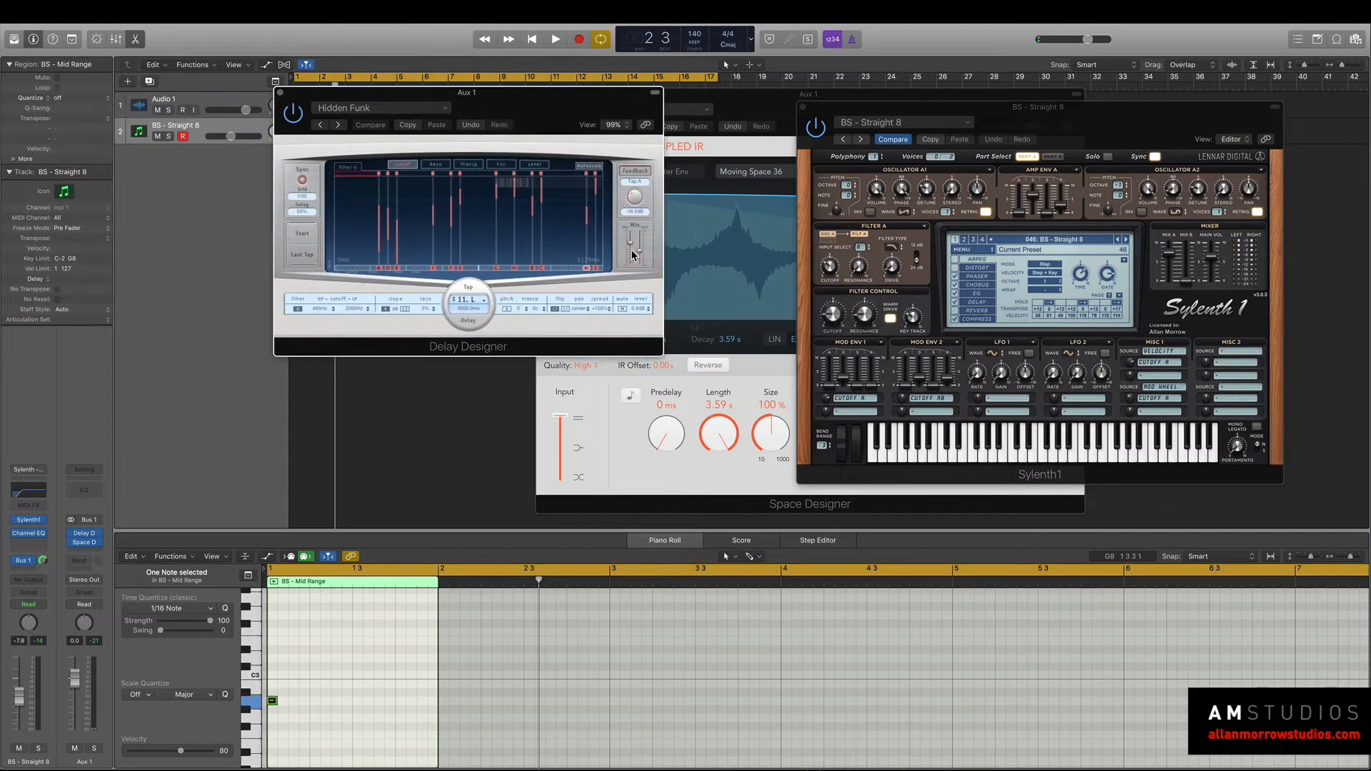
key(space)
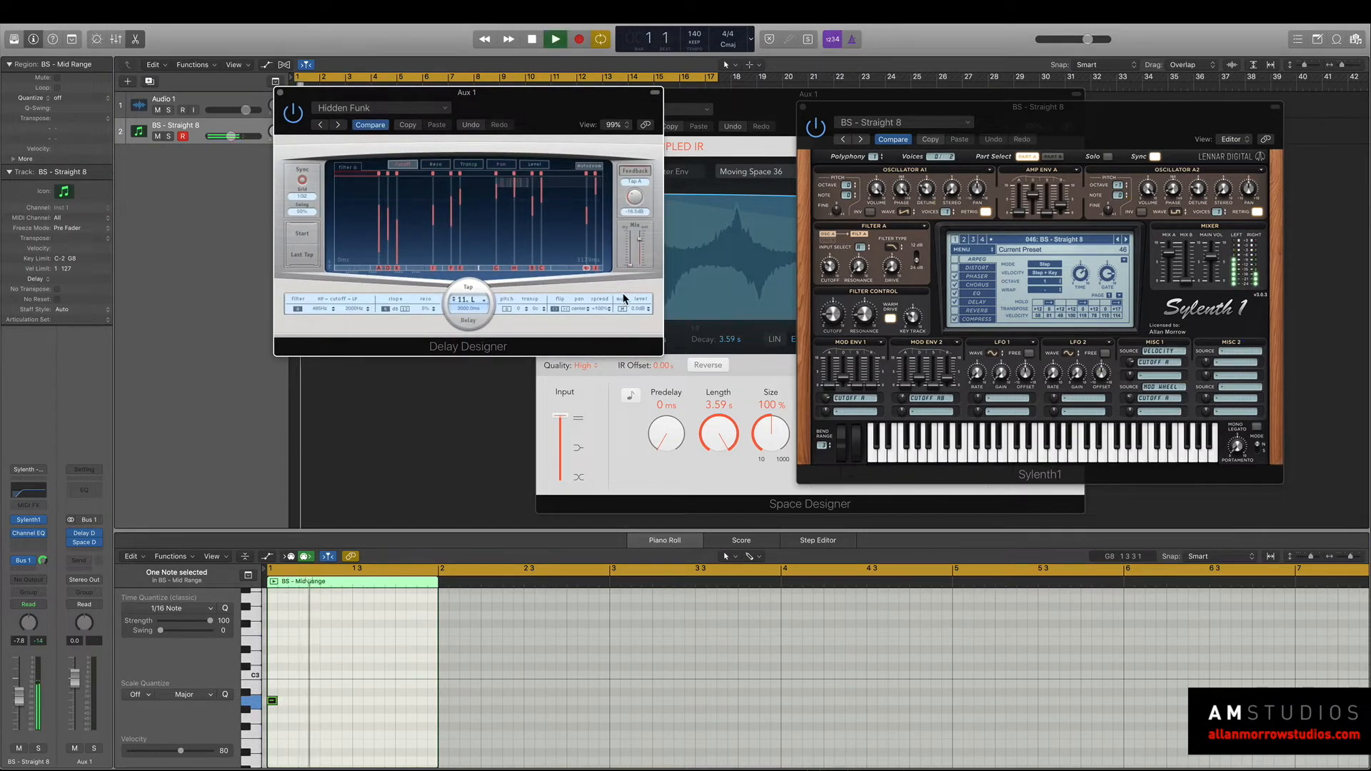
click(339, 126)
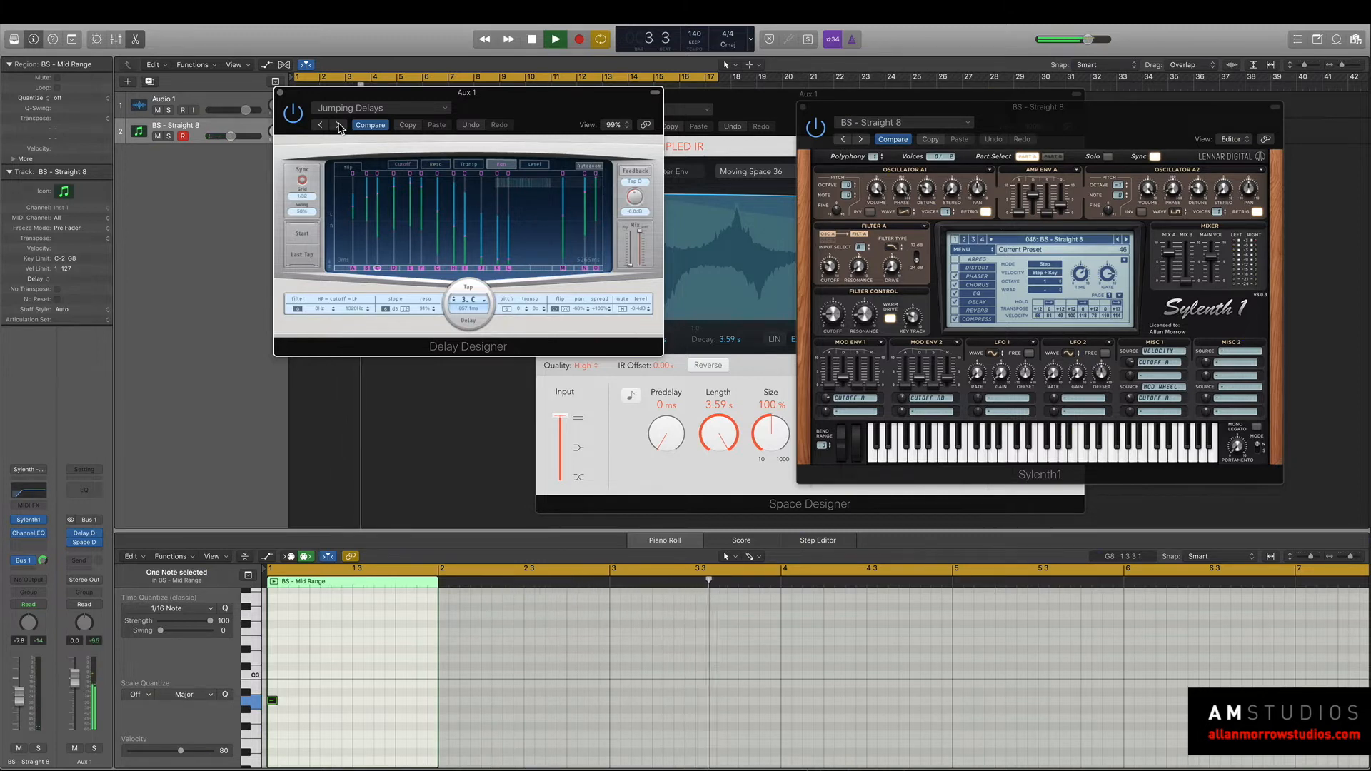
Stop playback and close the Sylenth1, Delay Designer and Space Designer windows.
key(space)
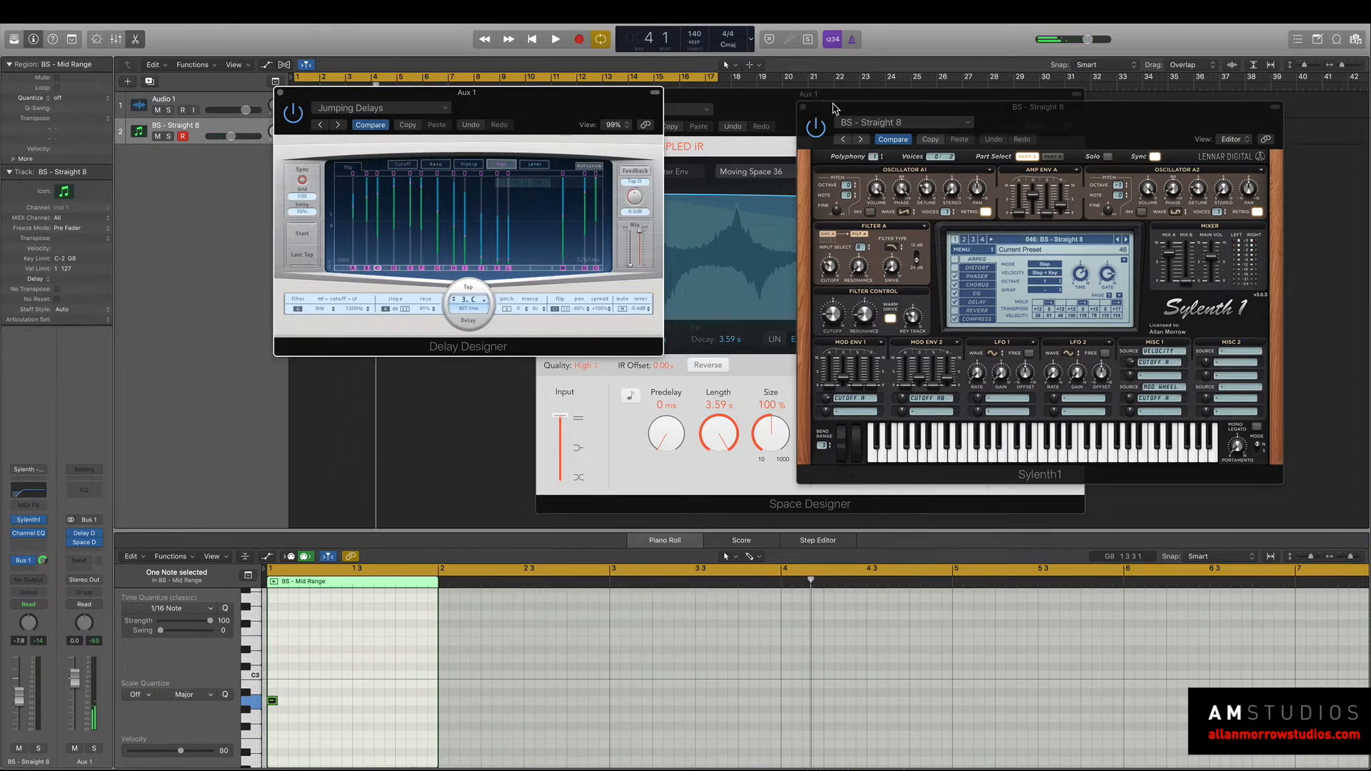
click(804, 109)
click(279, 93)
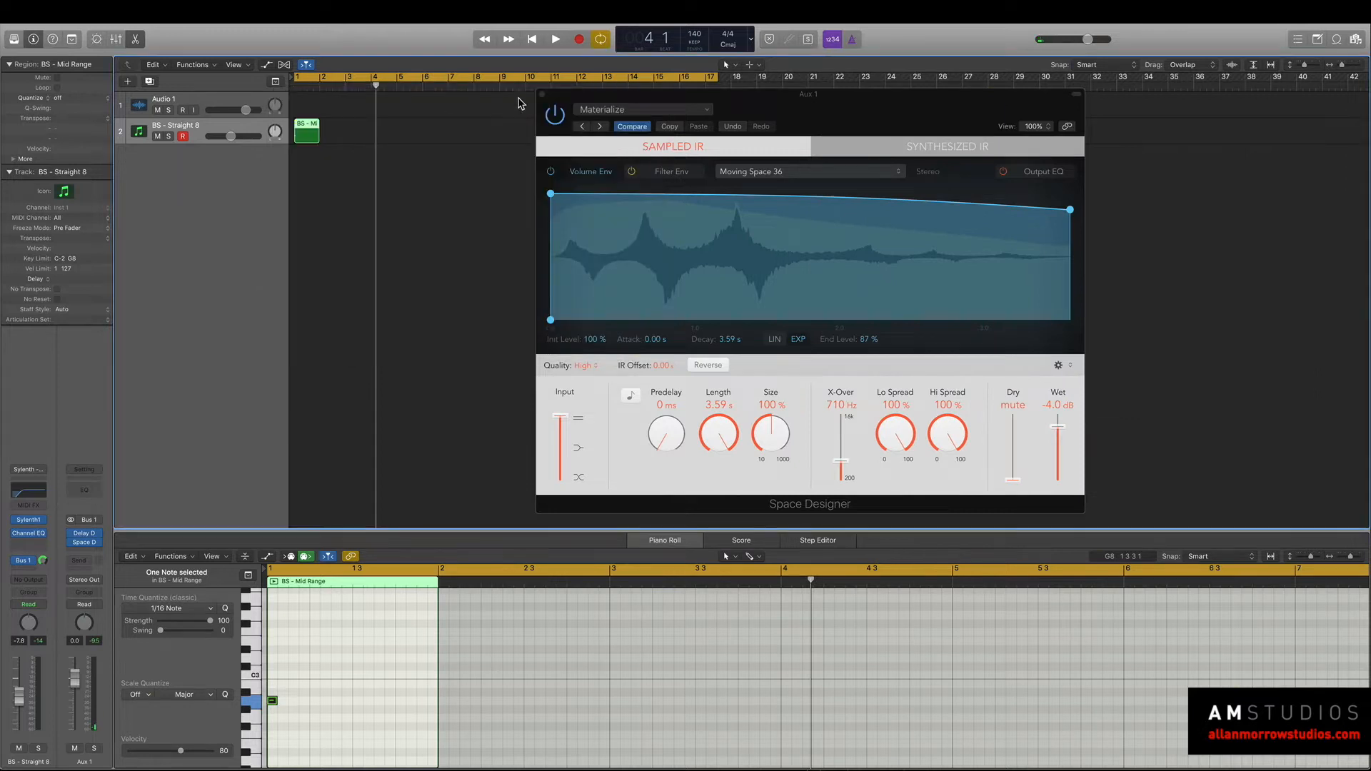
click(540, 94)
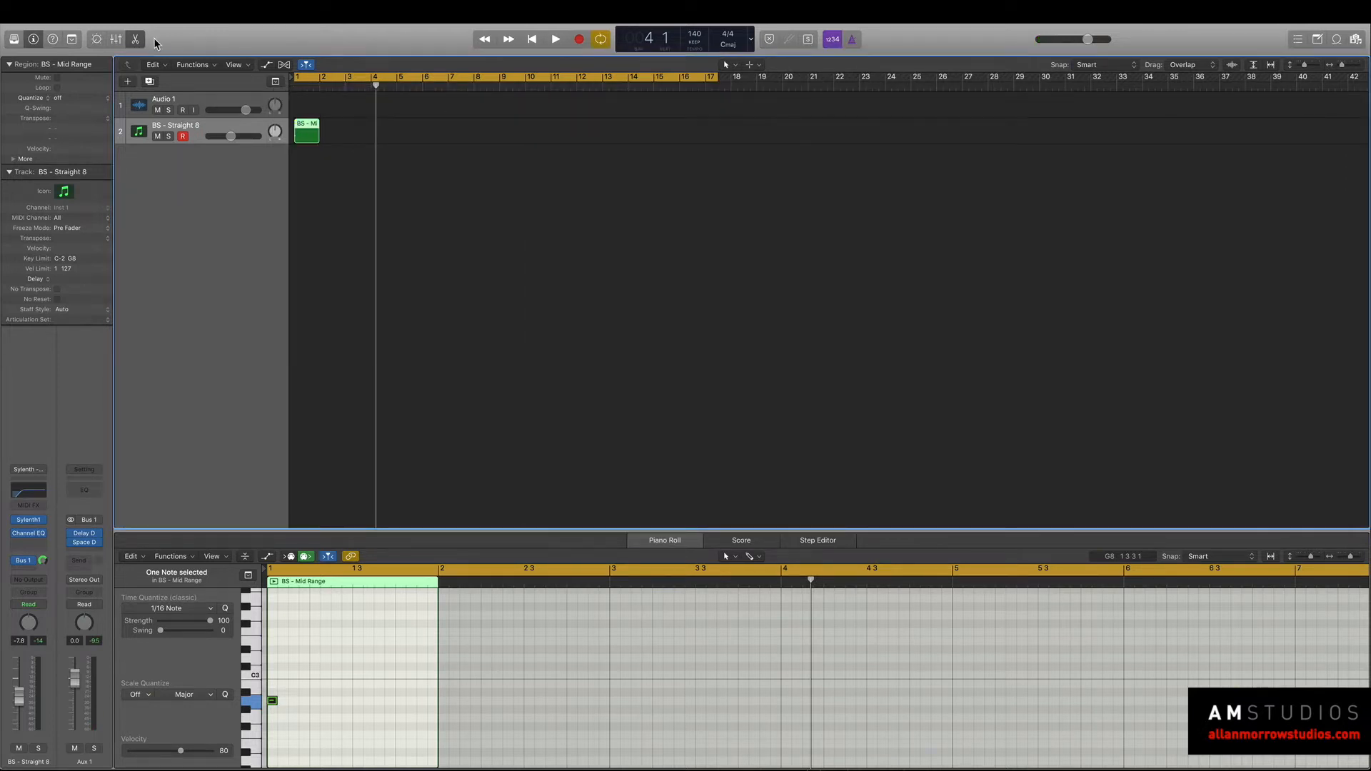
Bounce the BS - Mid Range region in place to a new audio track, then solo and audition it.
click(91, 11)
mouse_move(171, 250)
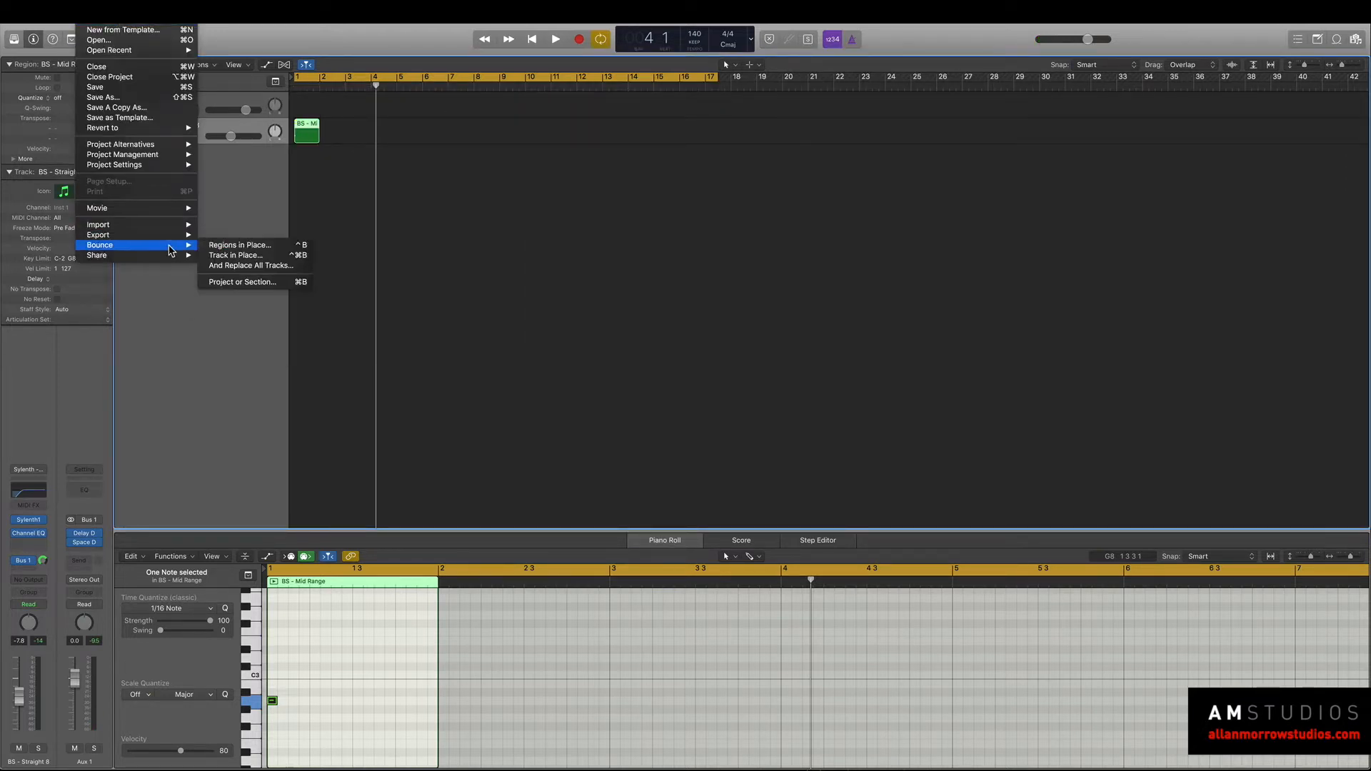
click(246, 248)
click(769, 214)
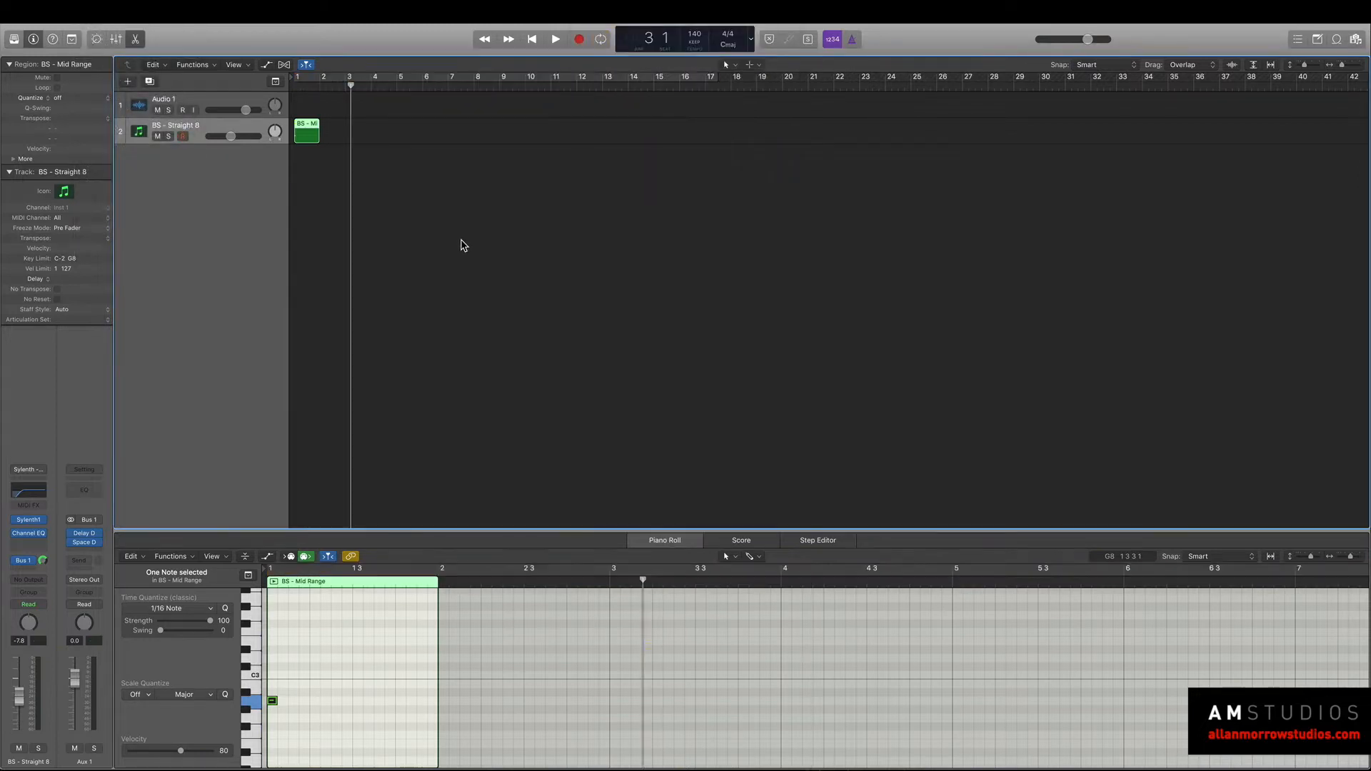
click(170, 164)
key(space)
key(space)
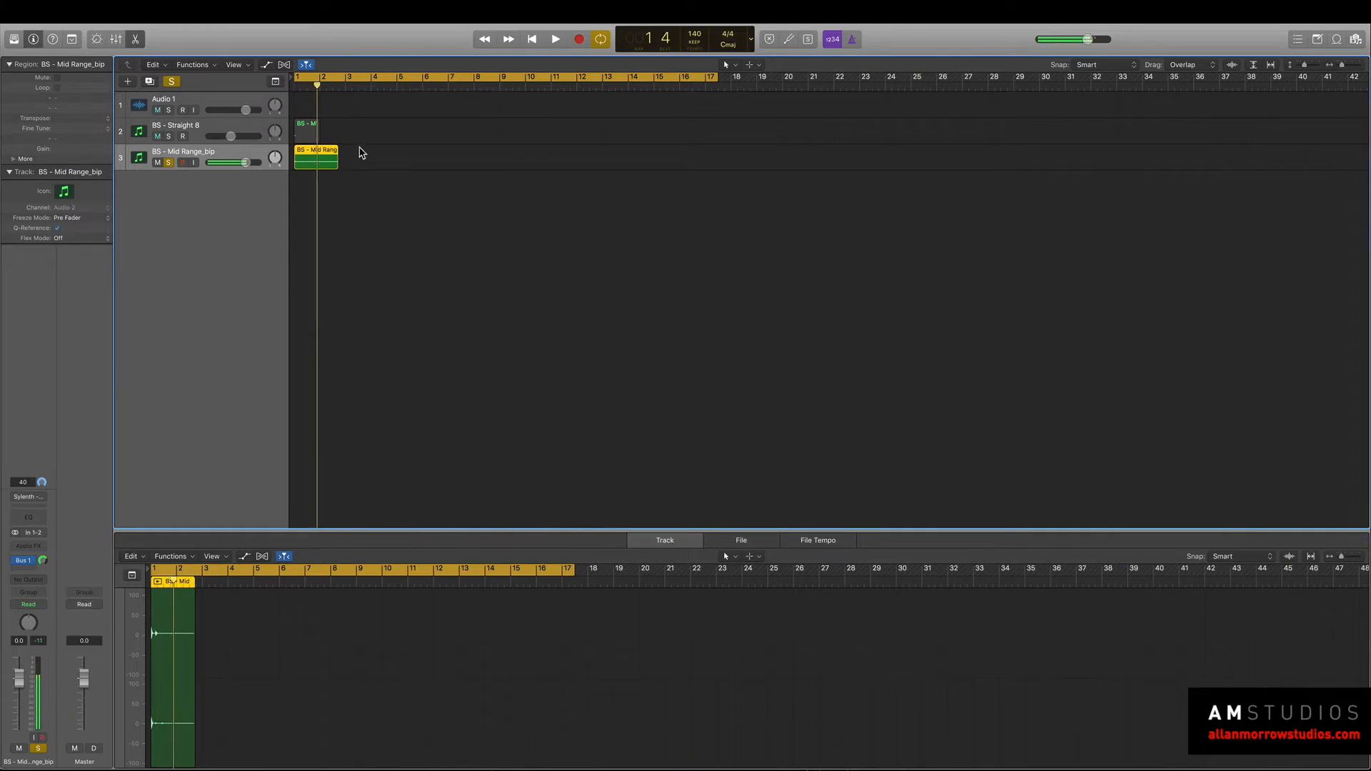
Delete the original BS - Straight 8 synth track together with its MIDI region.
drag(305, 163, 307, 163)
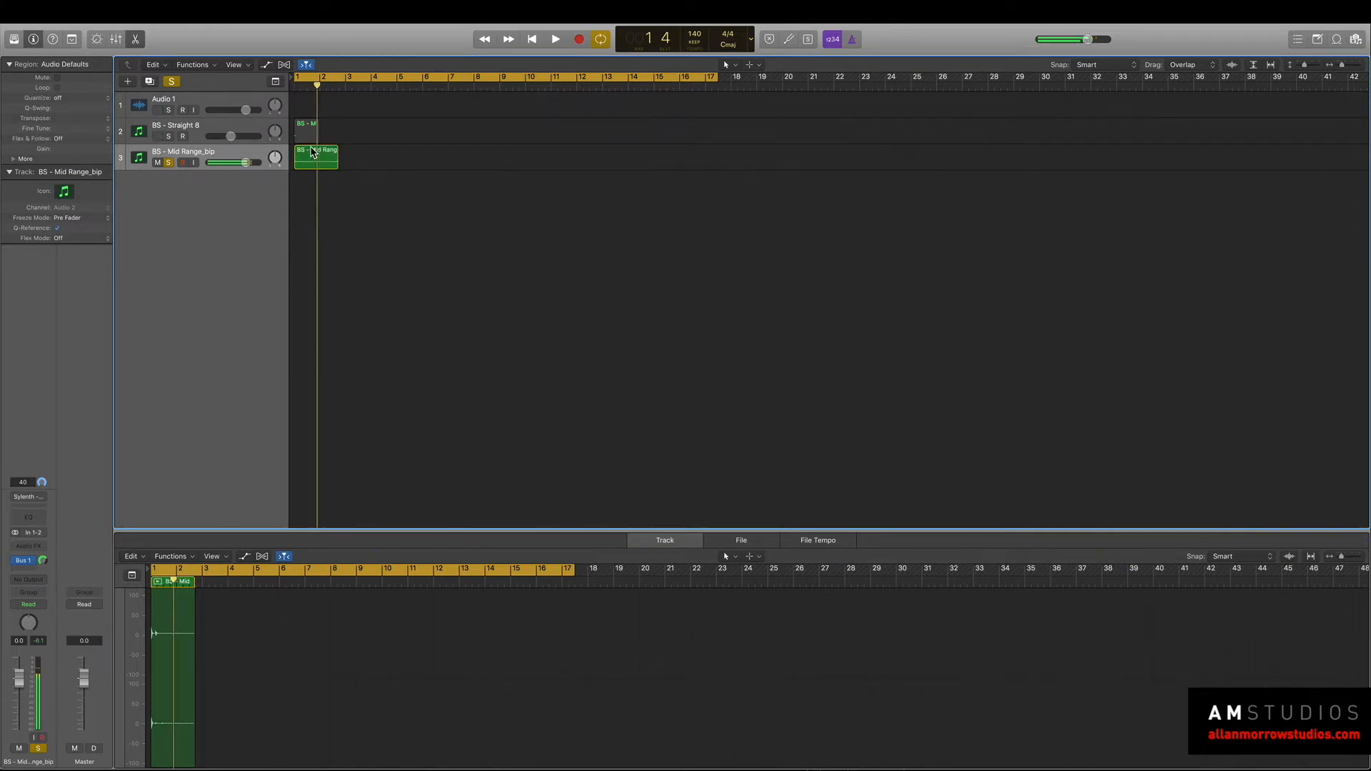
click(308, 133)
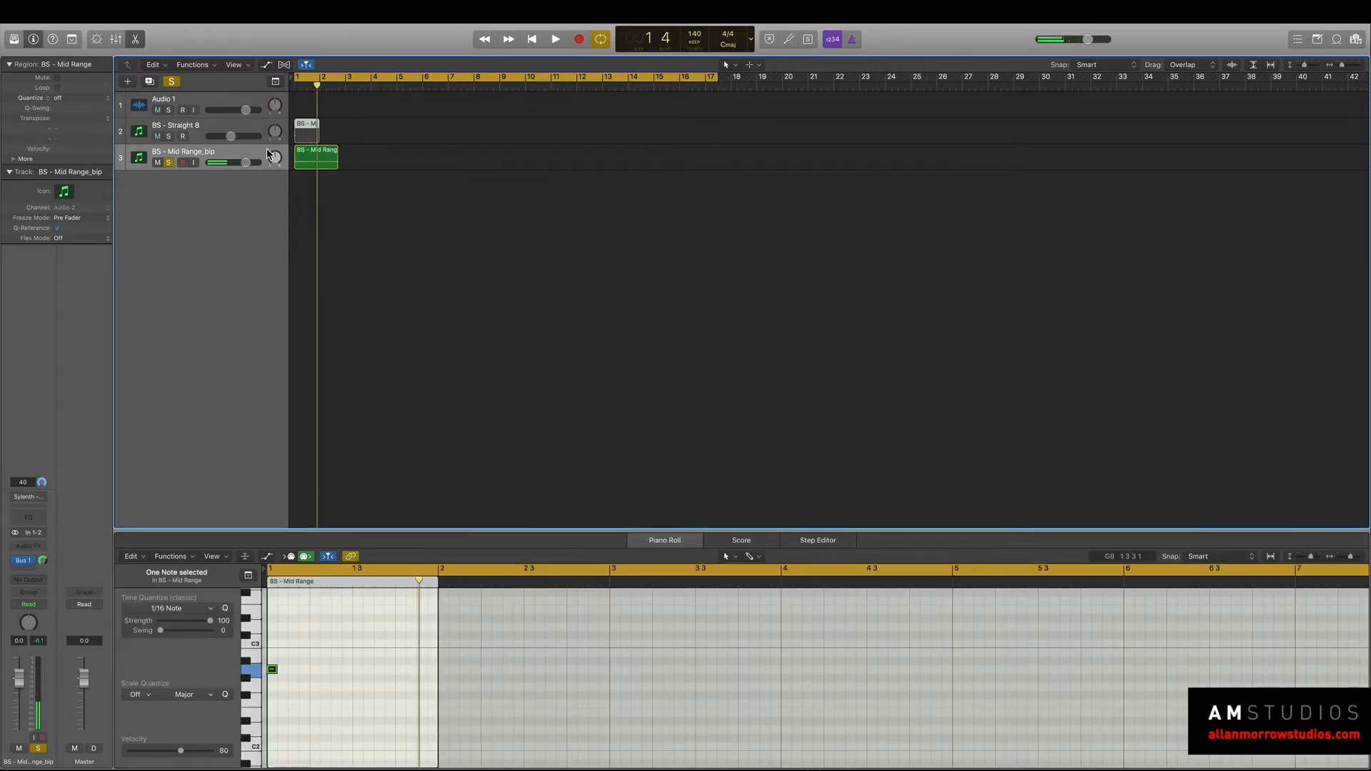
click(258, 131)
key(BackSpace)
key(super+BackSpace)
Trim the bounced BS - Mid Range_bip region to about half a bar with looping on and audition it from bar 1.
drag(337, 138, 307, 142)
key(space)
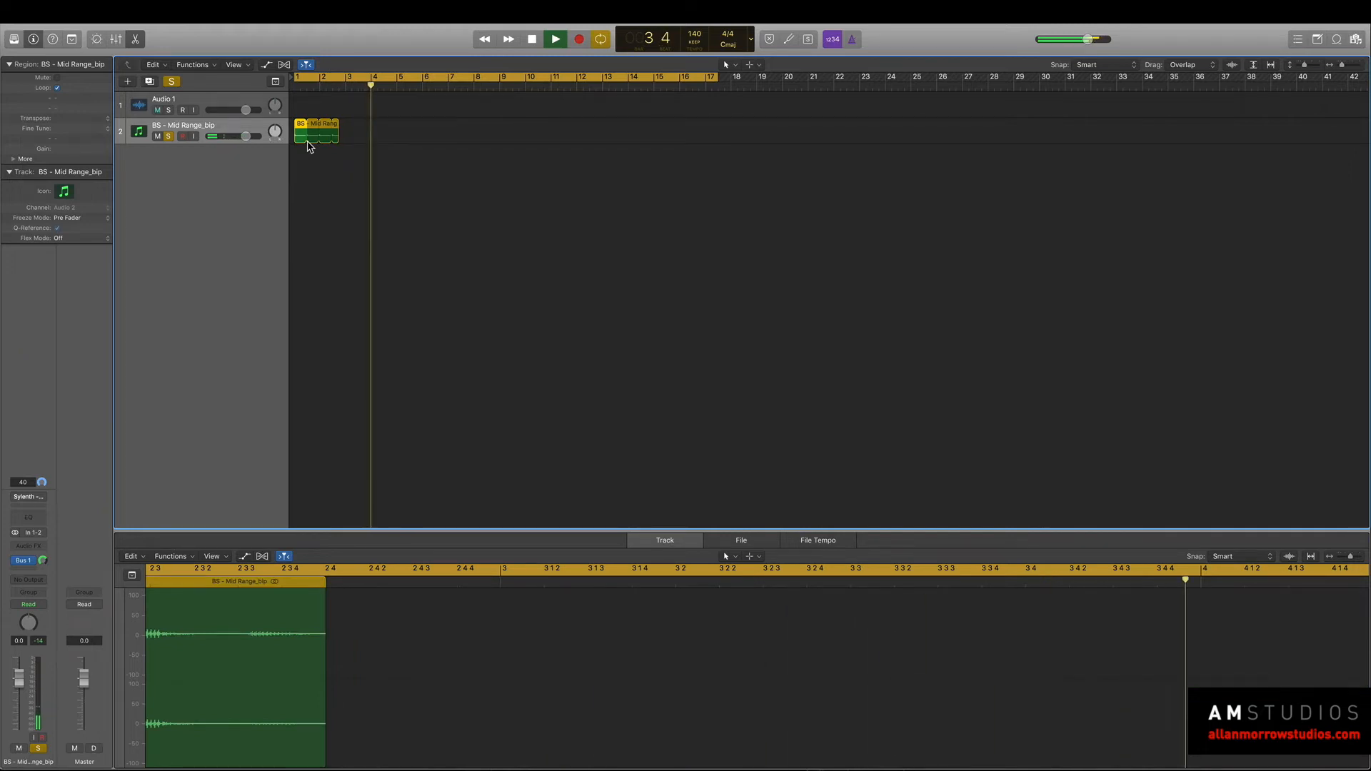
key(space)
key(Return)
key(space)
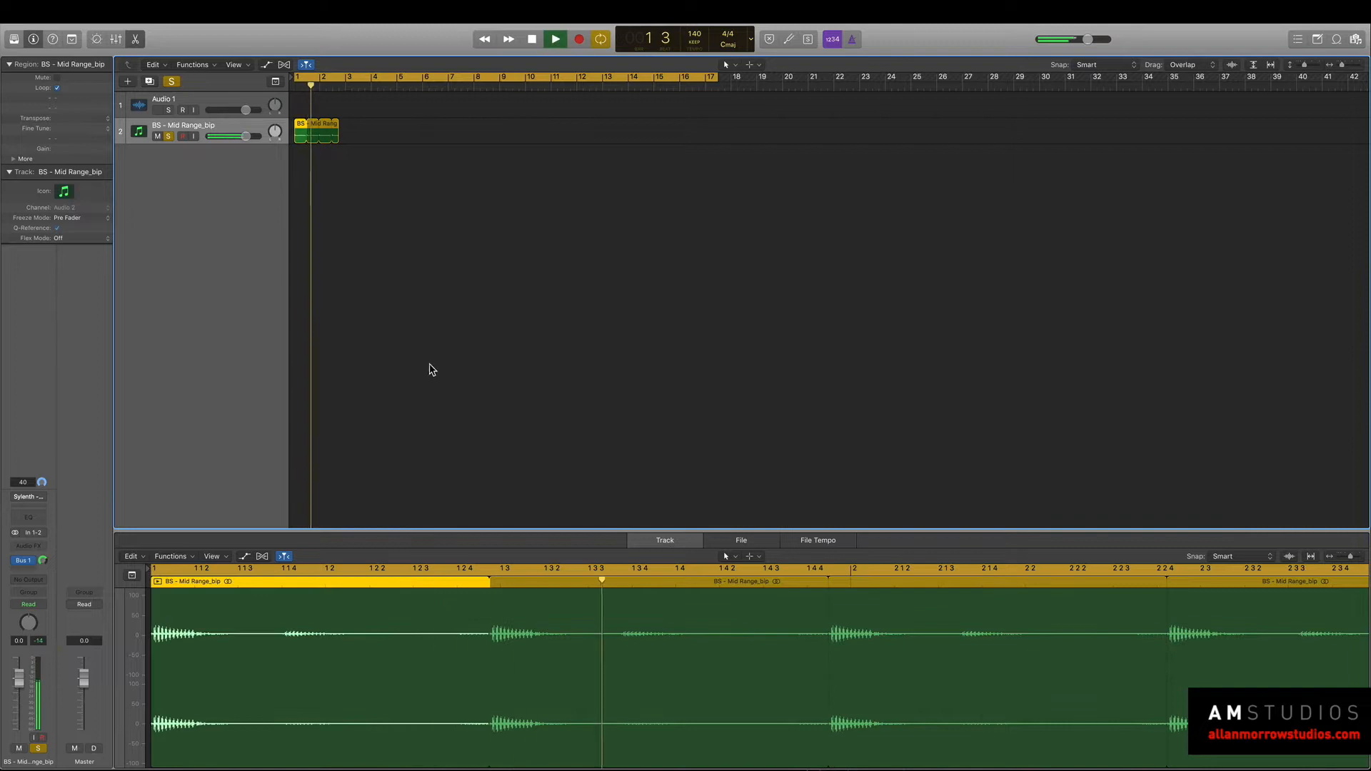
Try bouncing the looped BS - Mid Range_bip region in place to a new track.
click(91, 10)
mouse_move(150, 249)
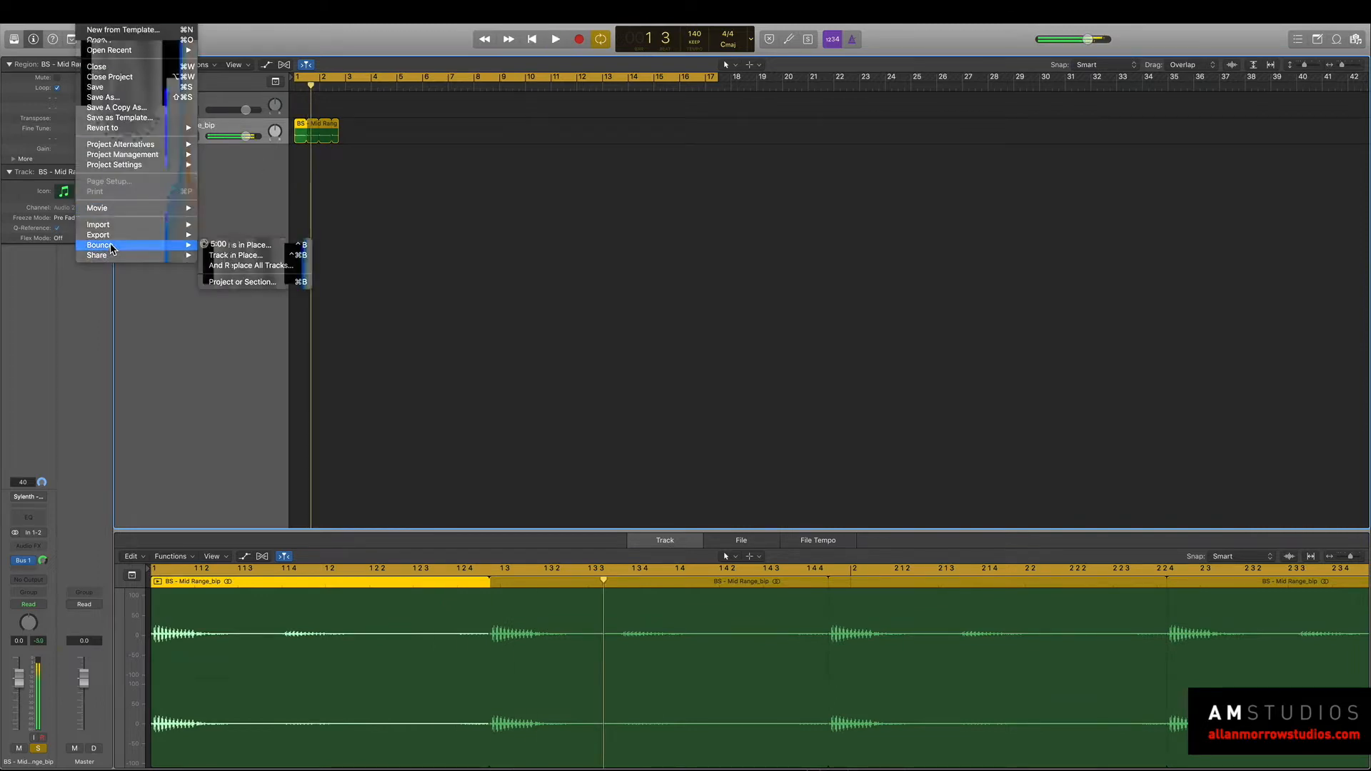
click(257, 245)
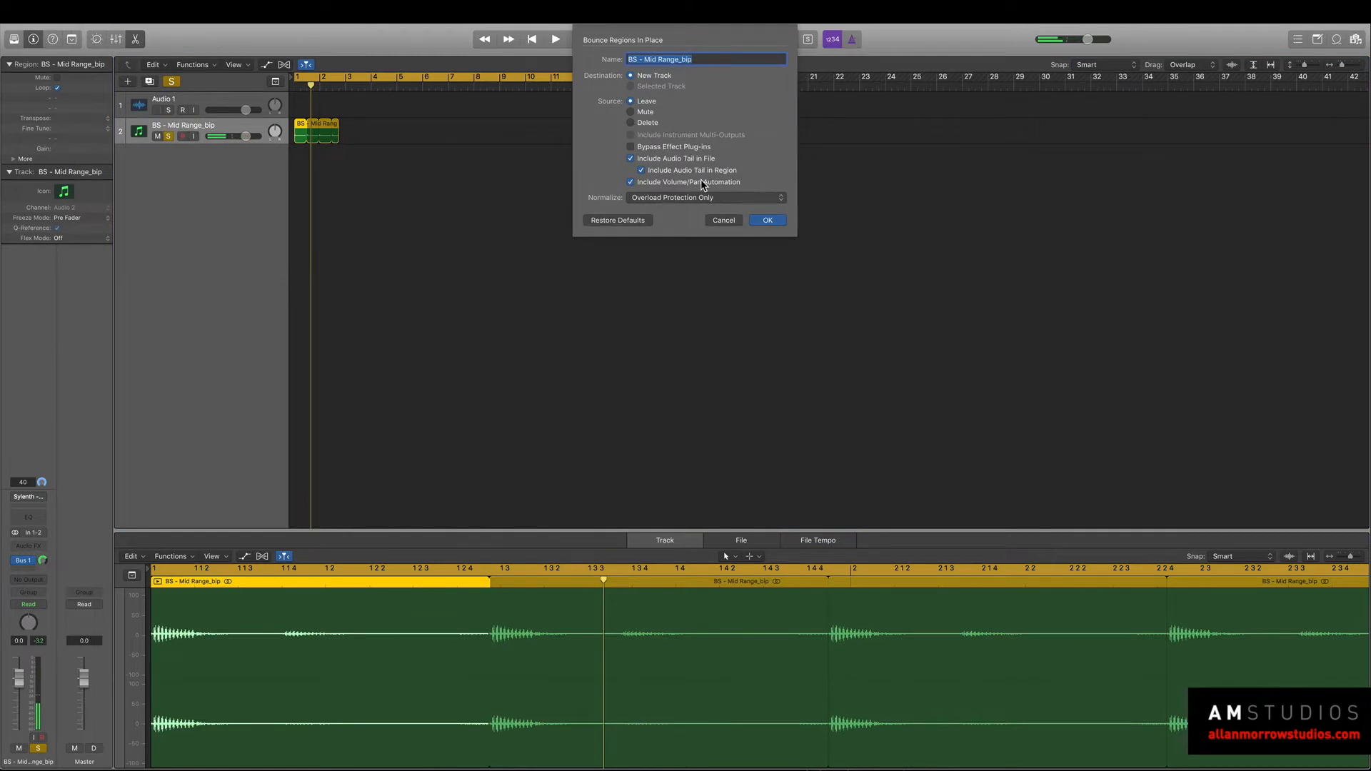
click(769, 221)
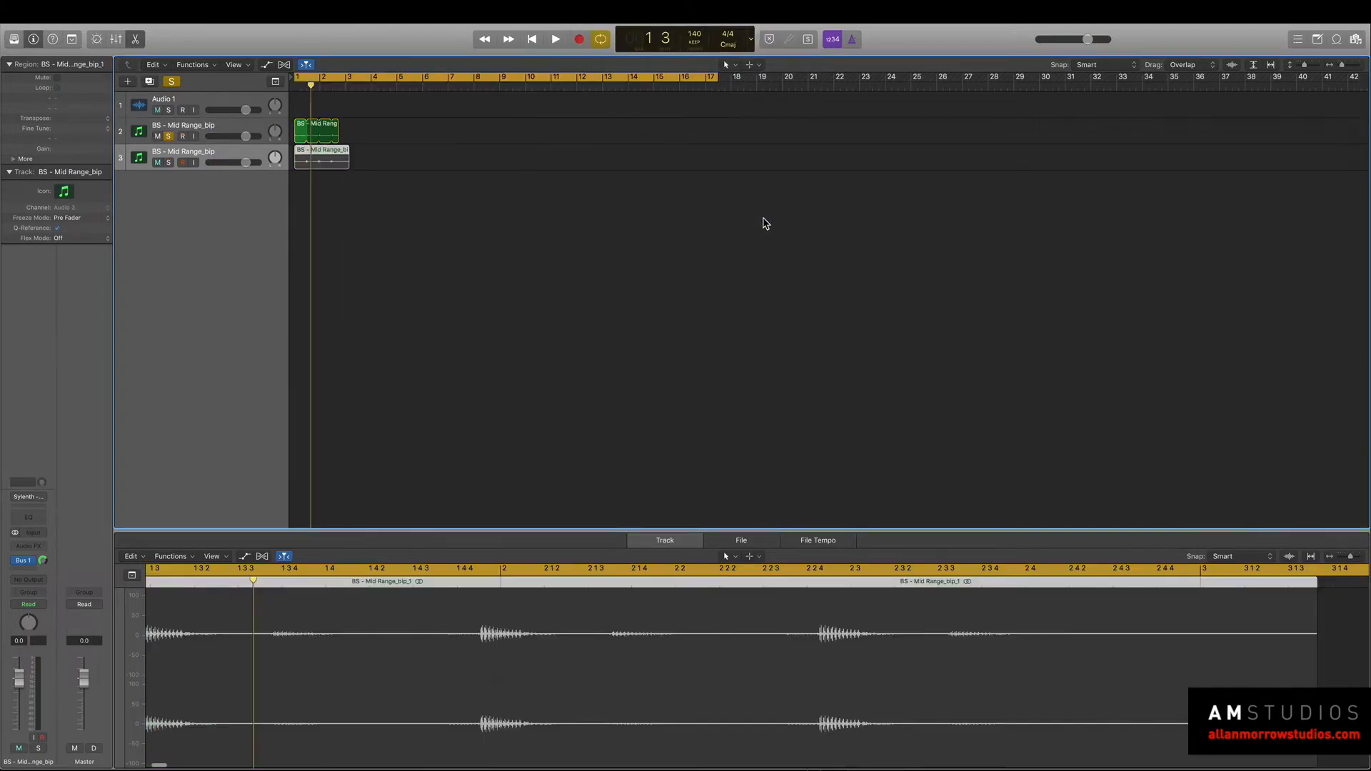
click(387, 147)
click(89, 11)
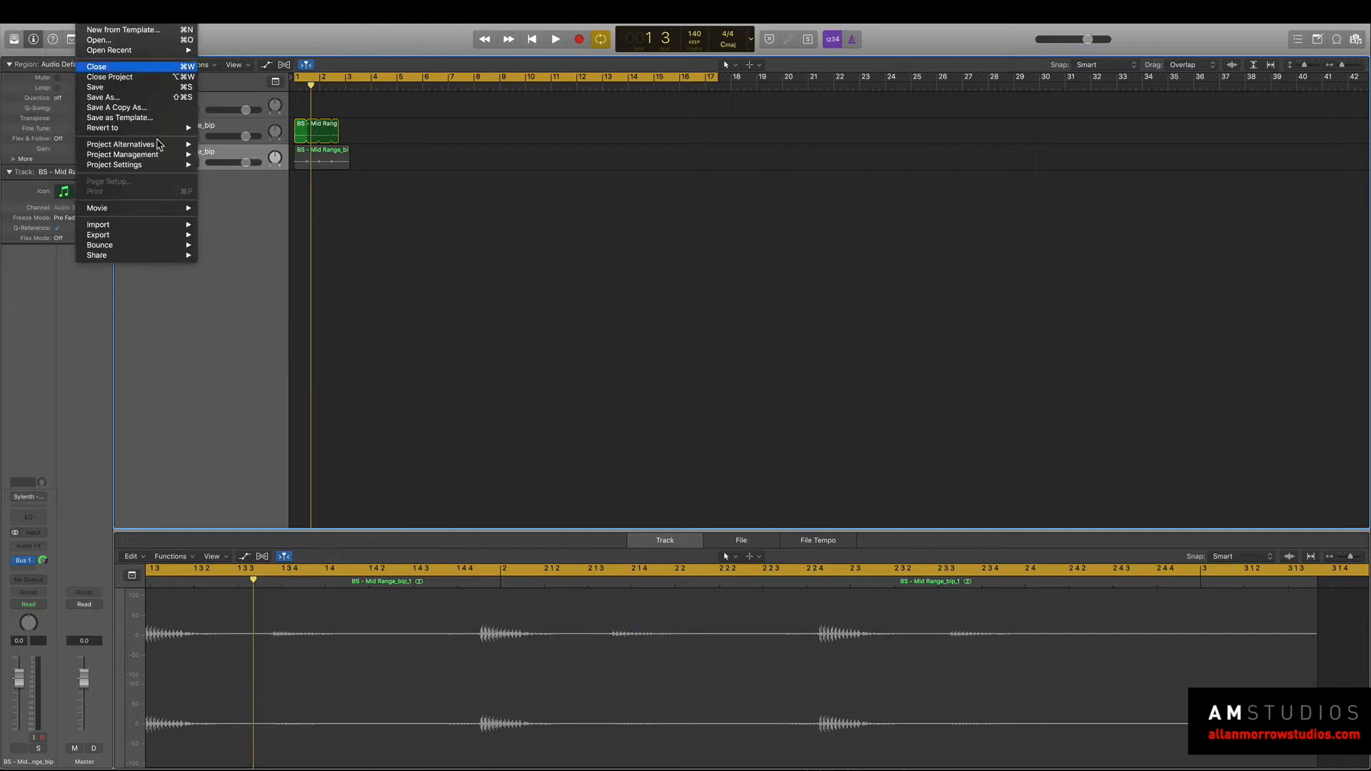
mouse_move(134, 252)
click(238, 280)
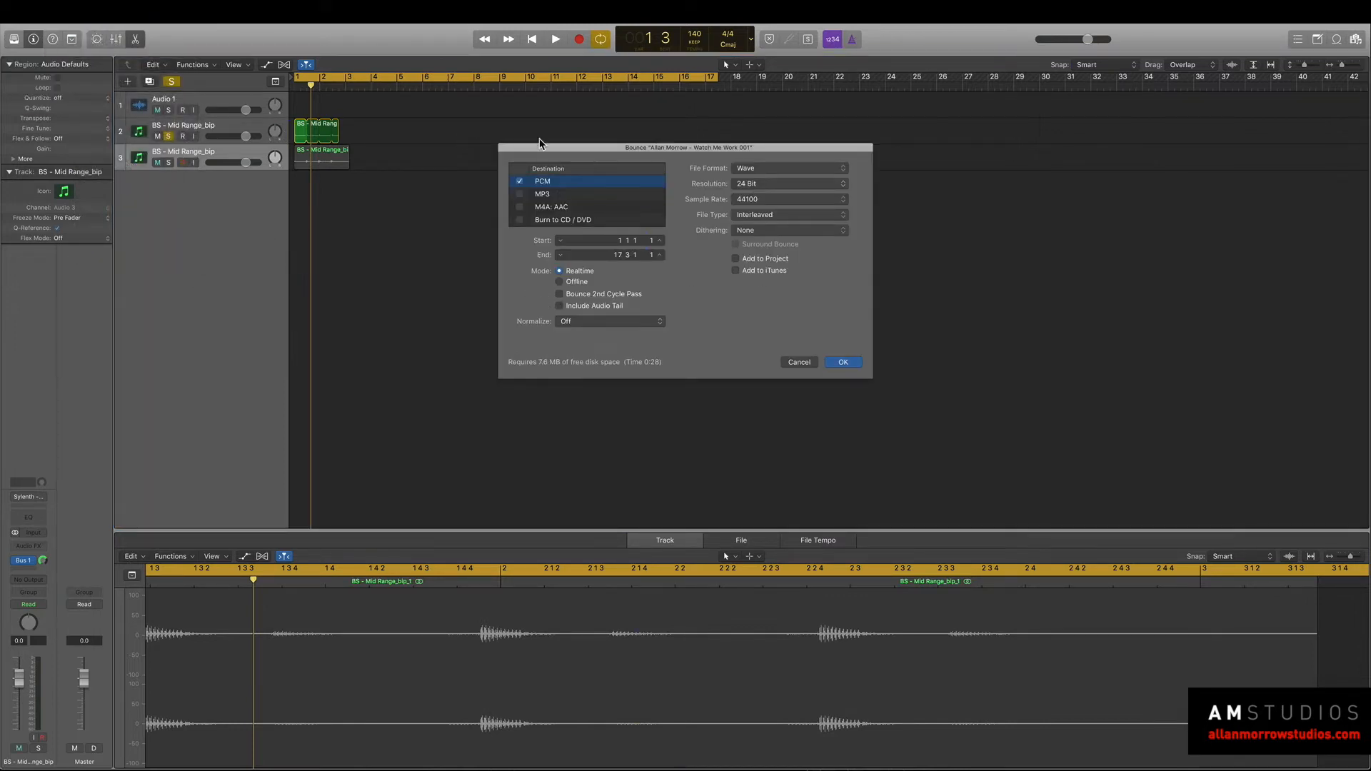
click(797, 362)
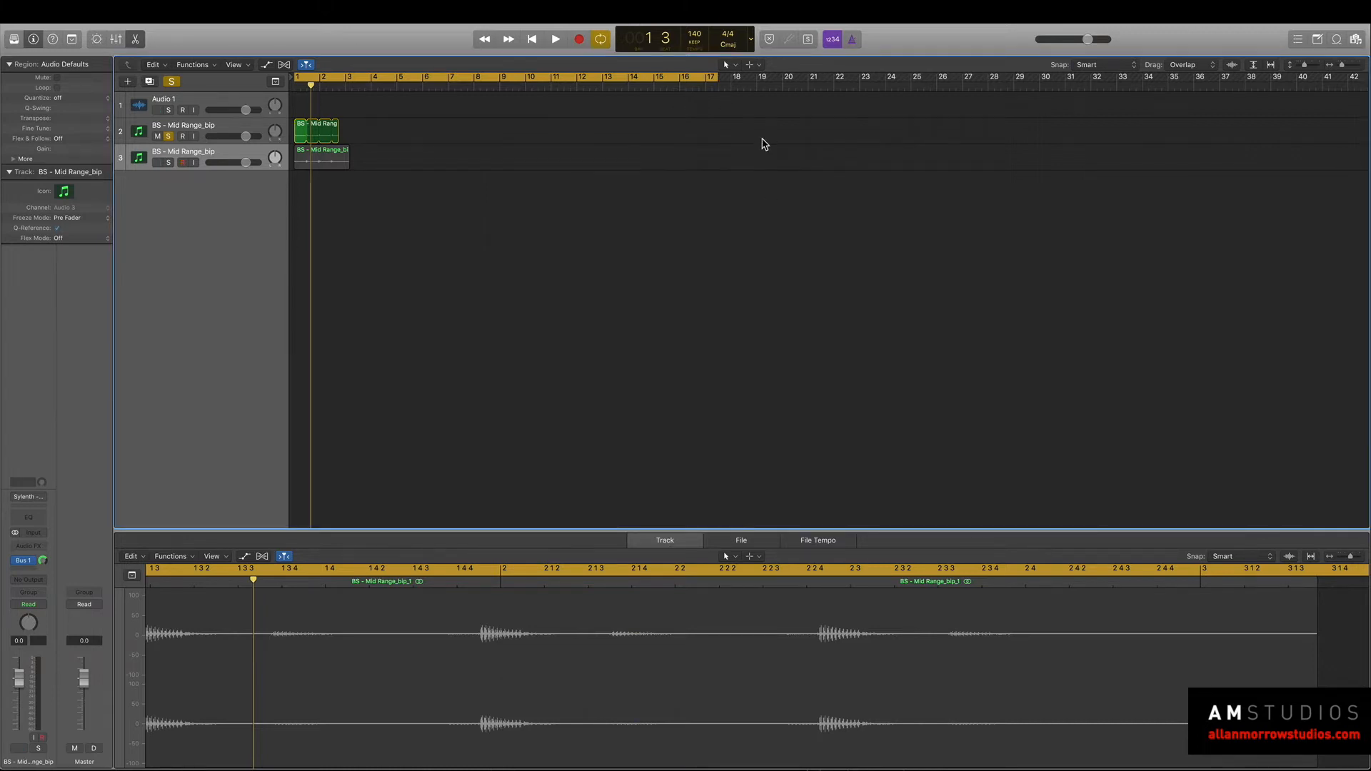
Shorten the cycle range and the region's looped section, and delete the second bounced track.
drag(715, 76, 307, 136)
click(242, 149)
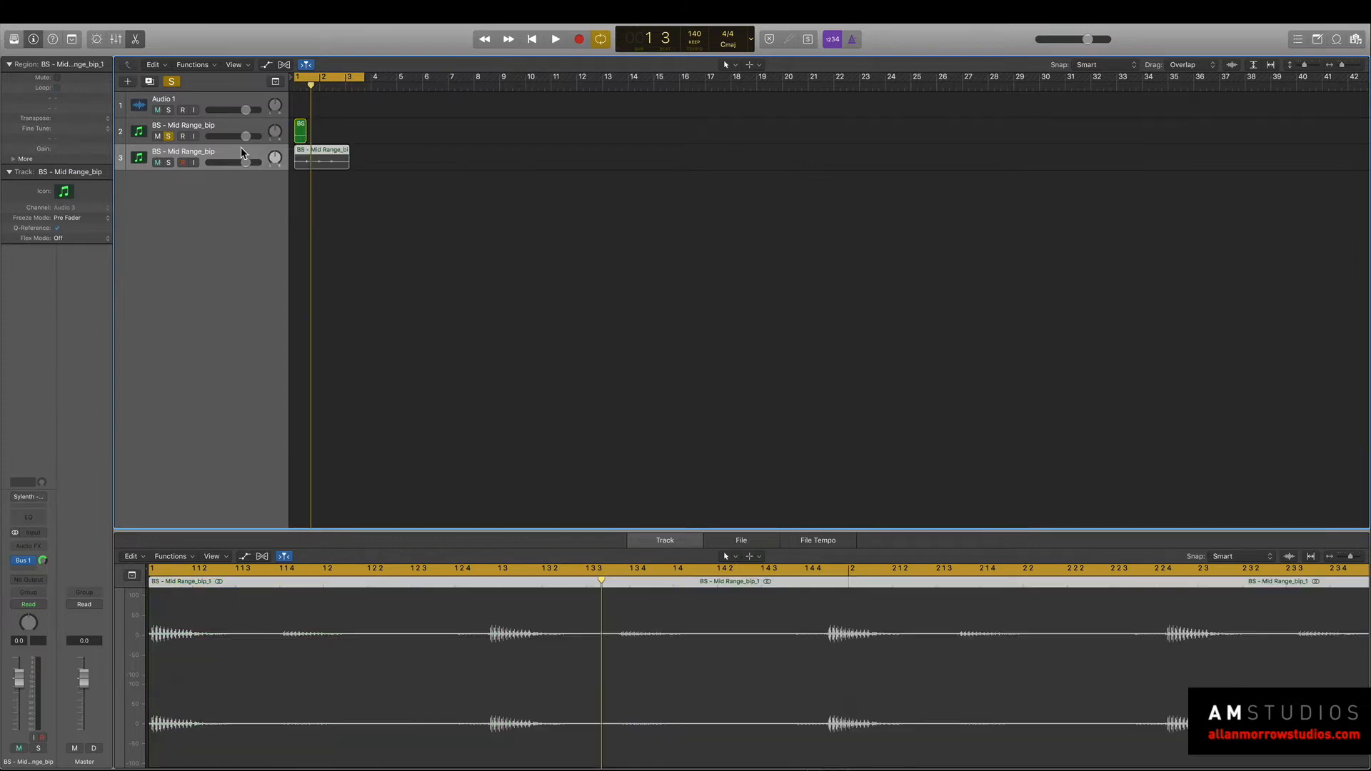
key(super+BackSpace)
key(space)
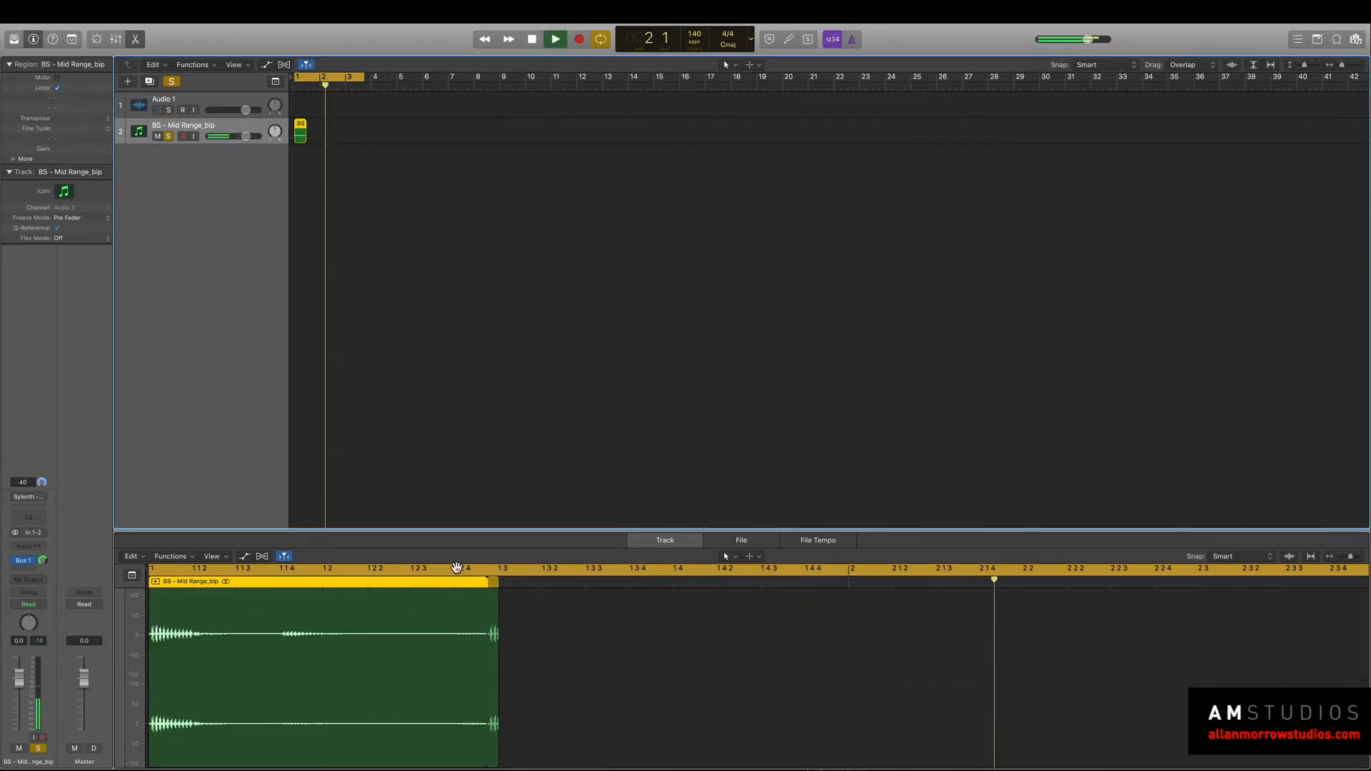
key(space)
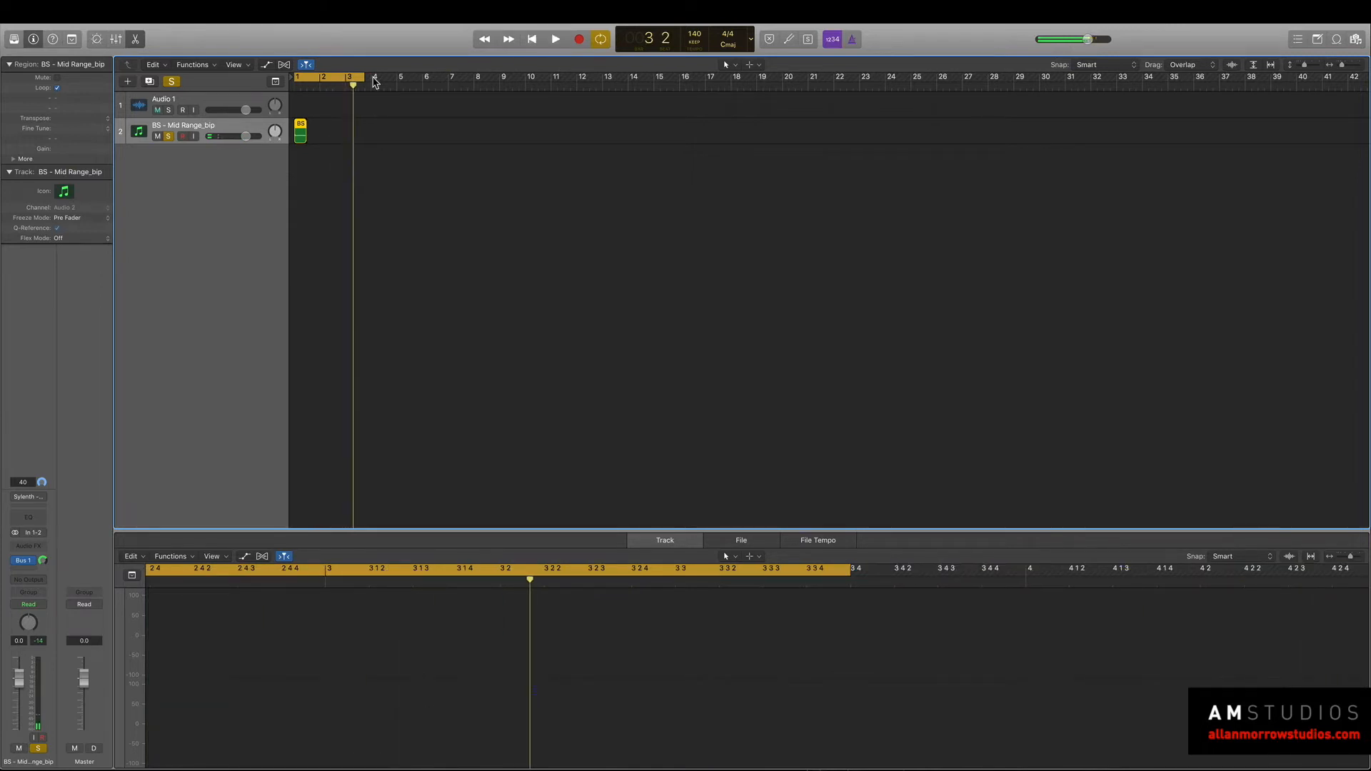
Trim the BS - Mid Range_bip region down to its first beat, ending at 1 2, and audition it.
click(301, 131)
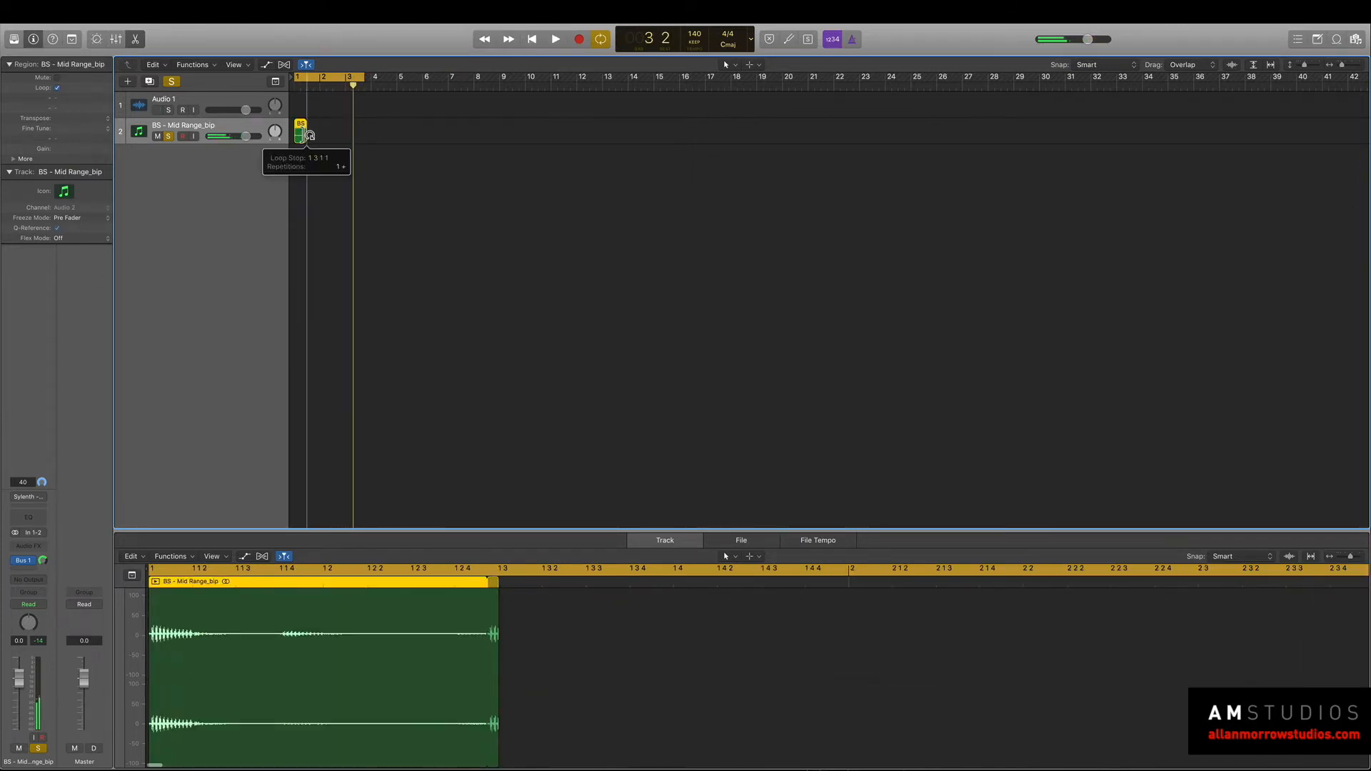
drag(500, 595, 469, 595)
key(space)
key(space)
mouse_move(487, 757)
drag(483, 737, 321, 732)
key(space)
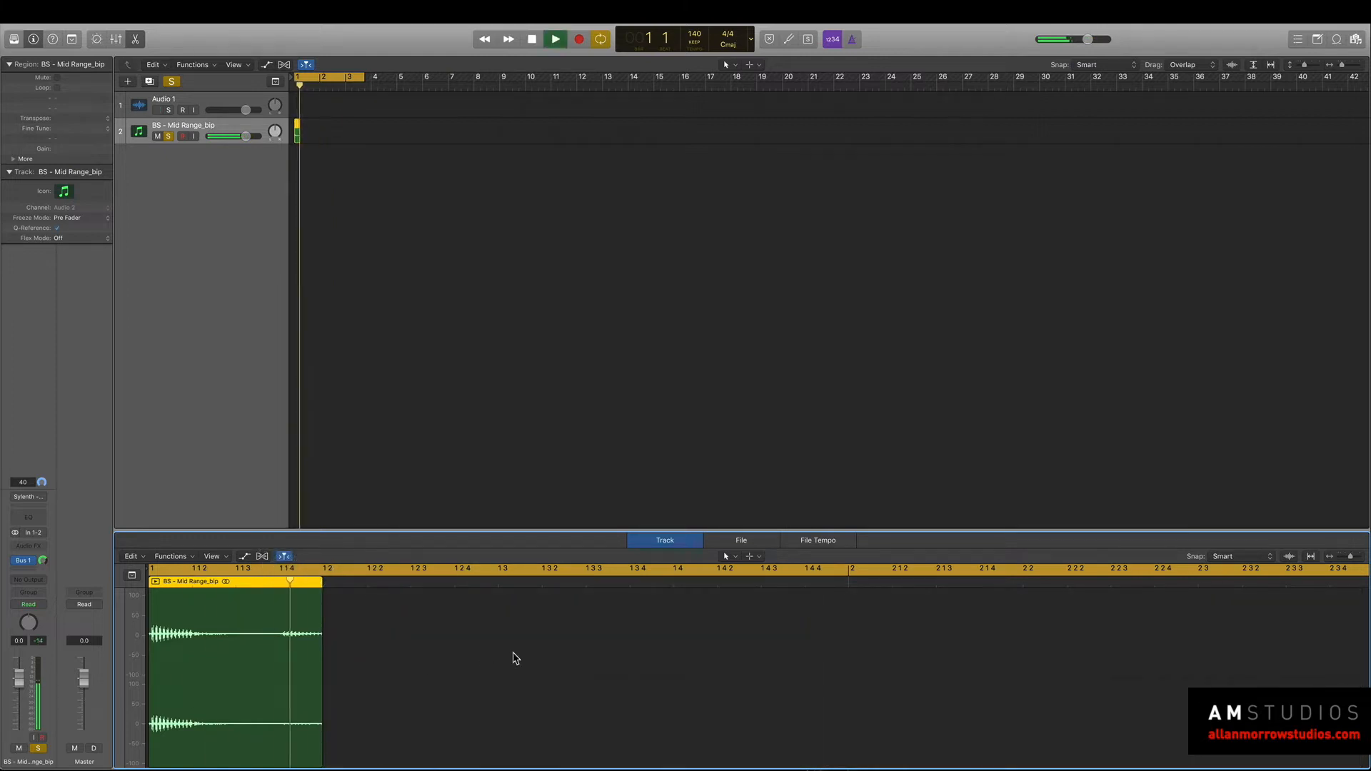
key(space)
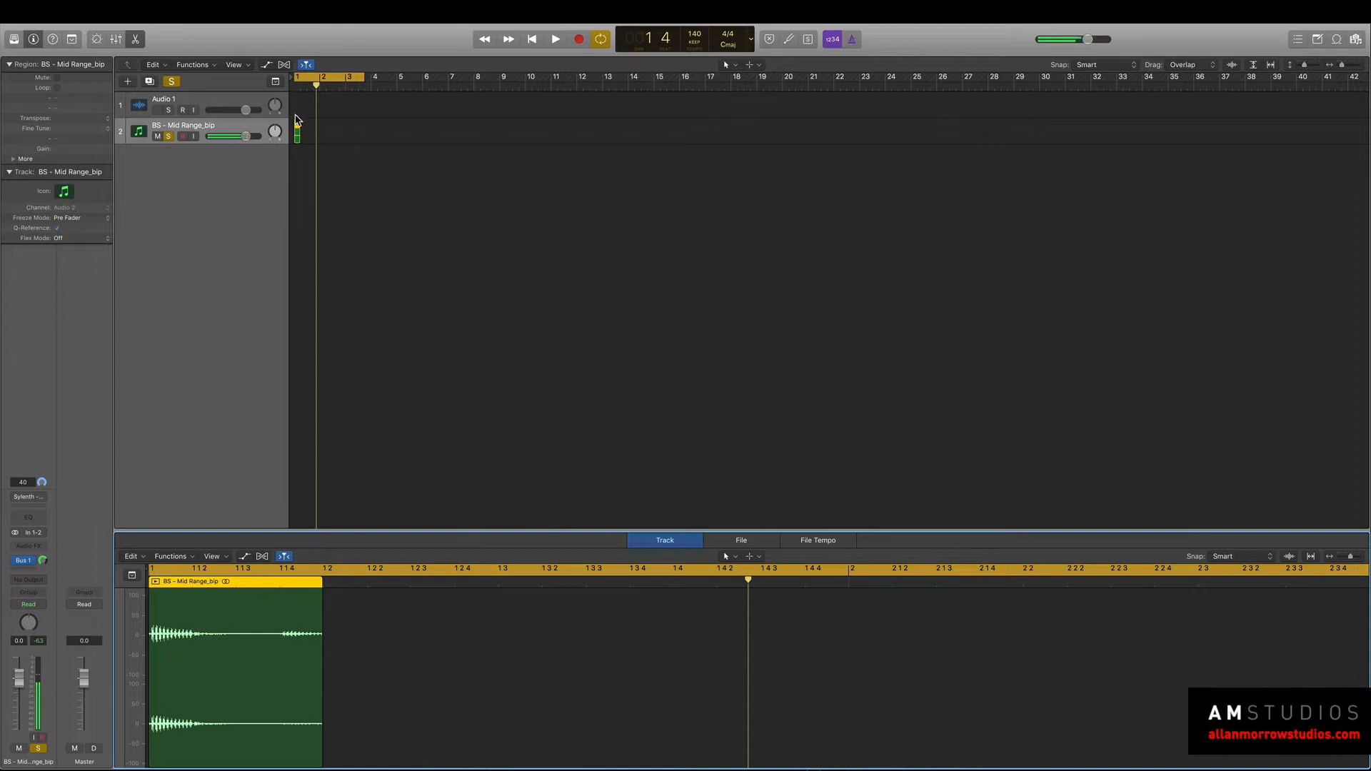
click(86, 10)
mouse_move(138, 246)
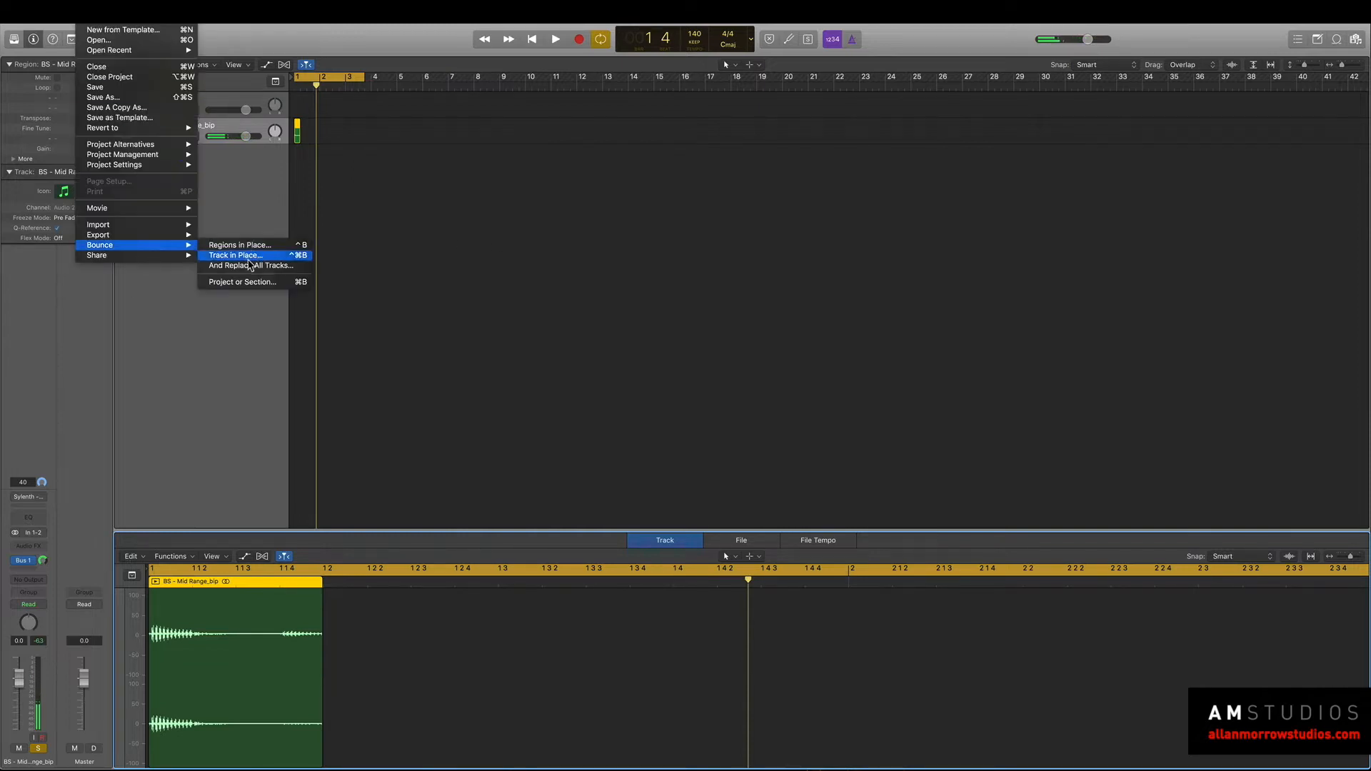
click(248, 283)
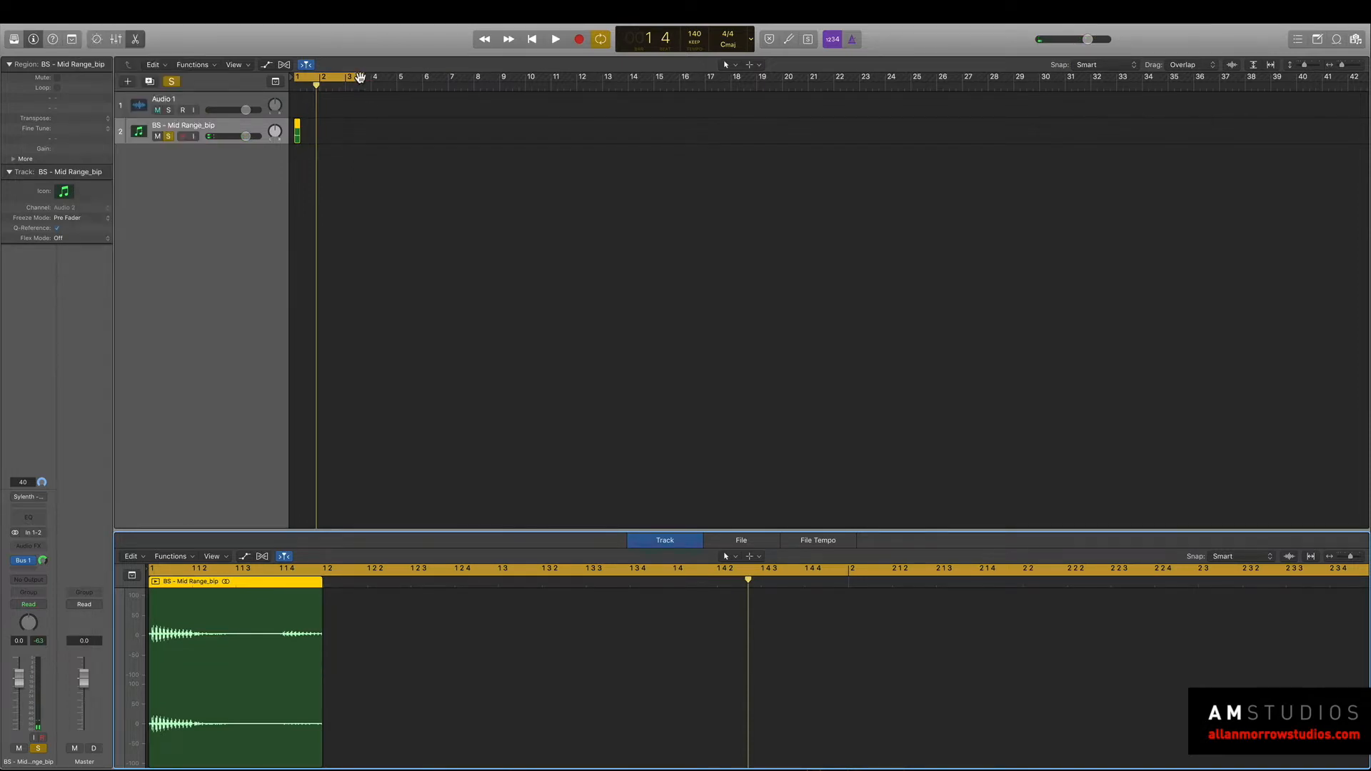
End the cycle at bar 3 and bounce that section to a 24-bit Wave file, appending "- bass hit reverb" to the file name.
drag(361, 77, 346, 77)
click(87, 10)
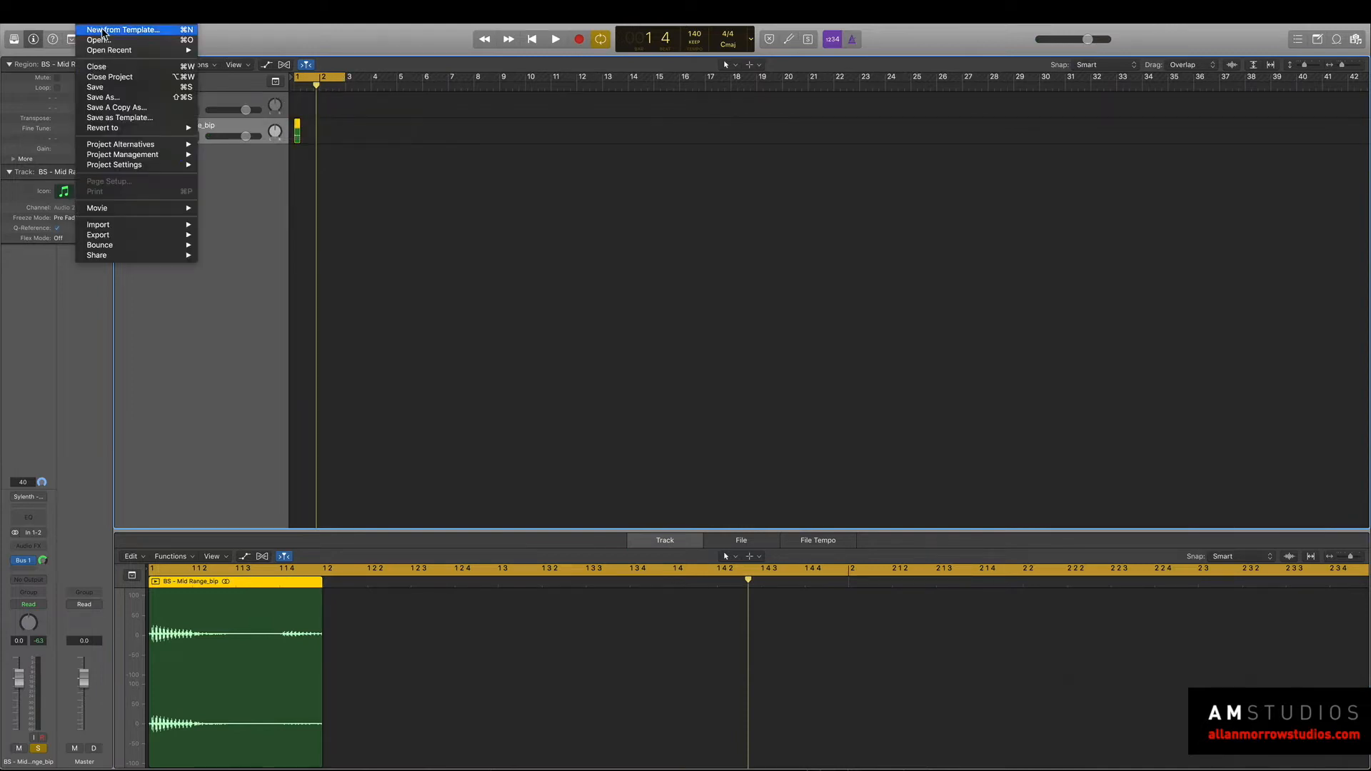
mouse_move(195, 247)
click(248, 282)
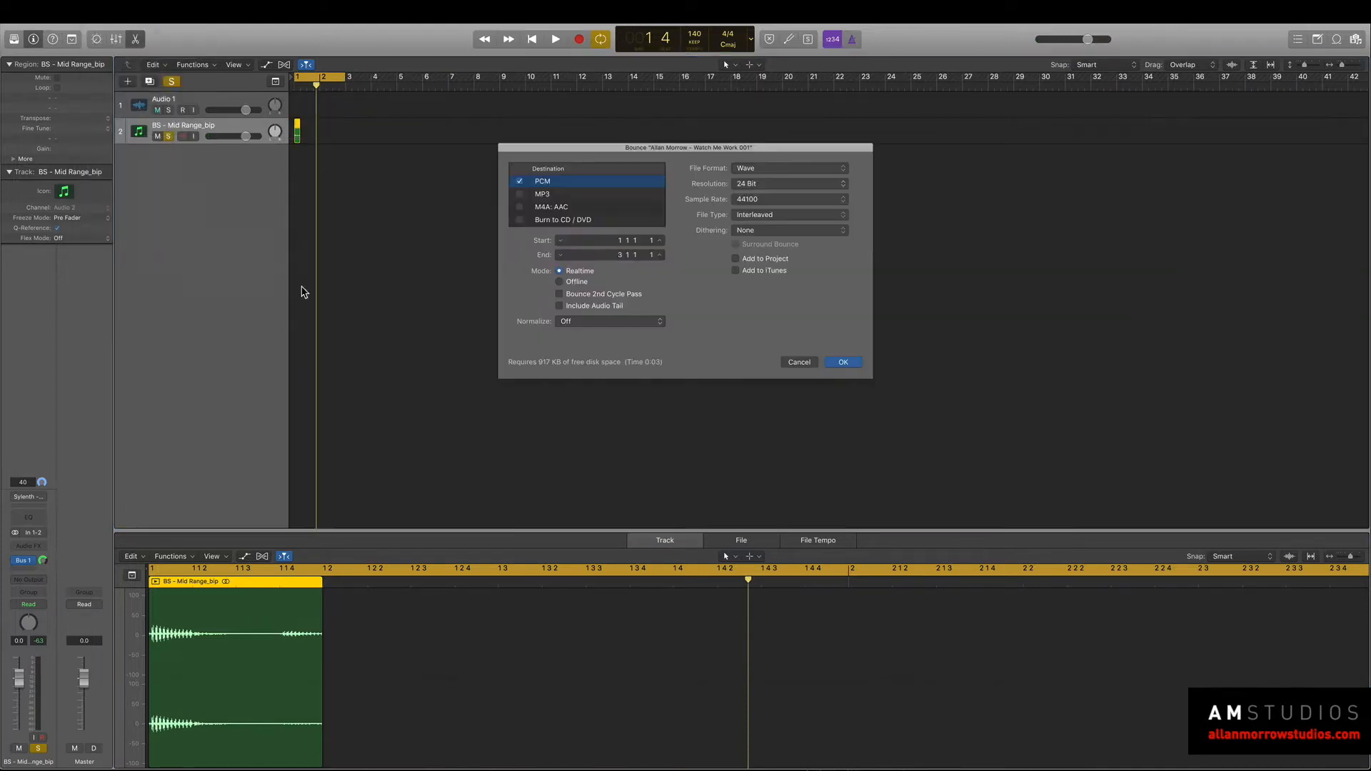
click(845, 362)
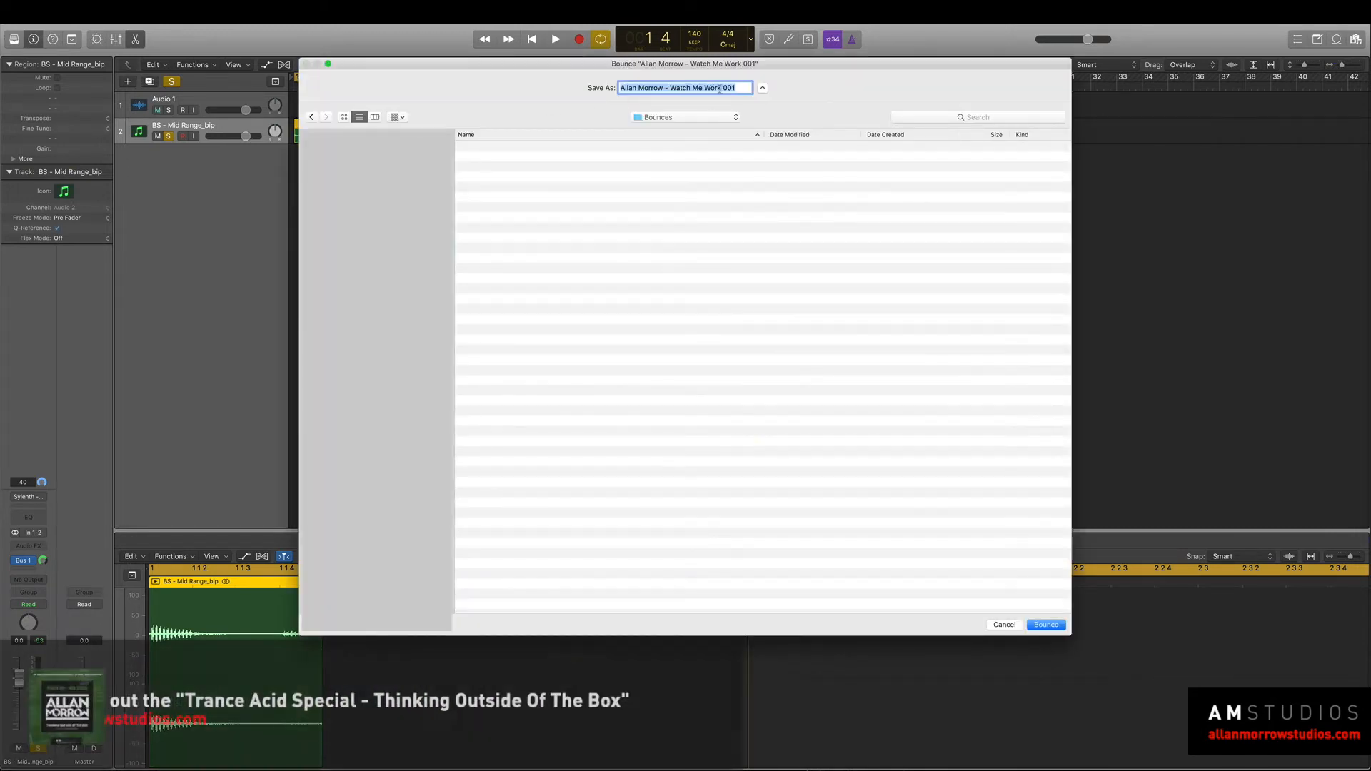
click(742, 86)
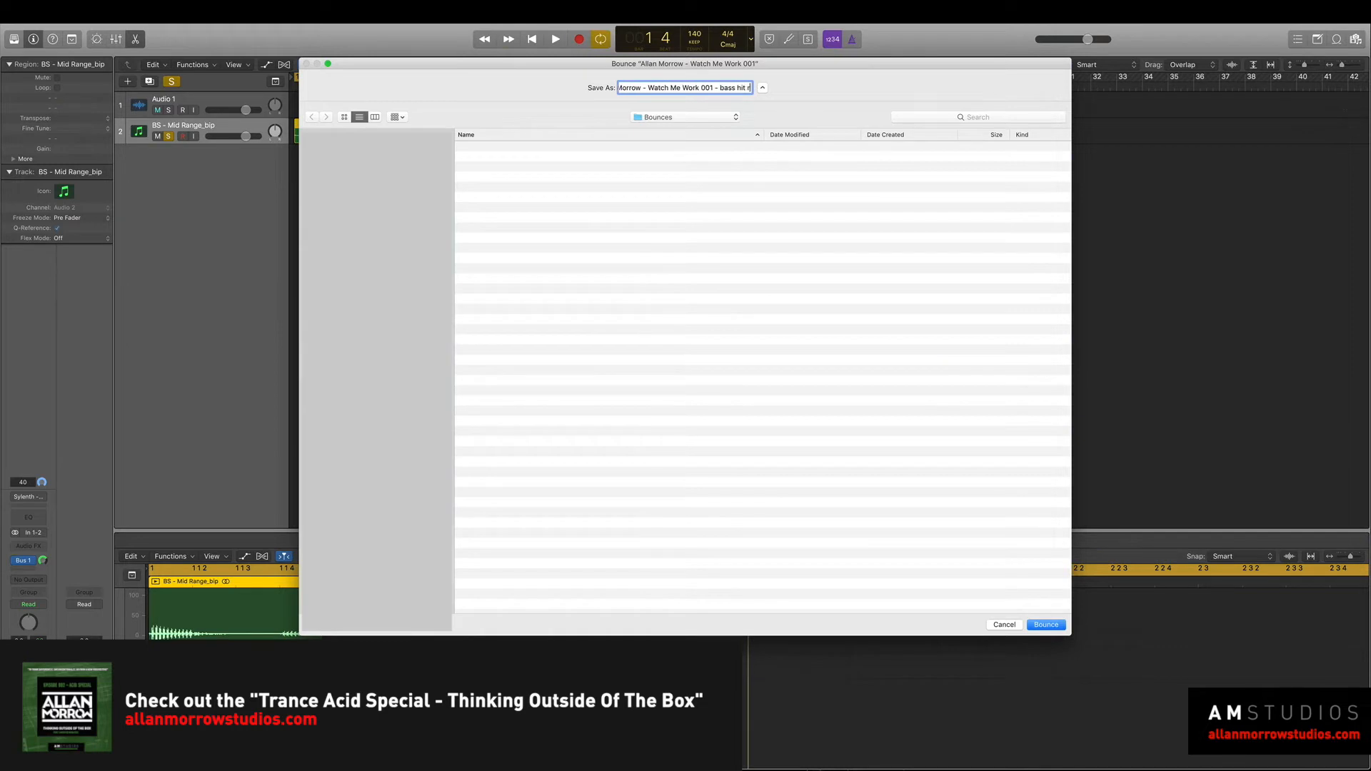
key(Return)
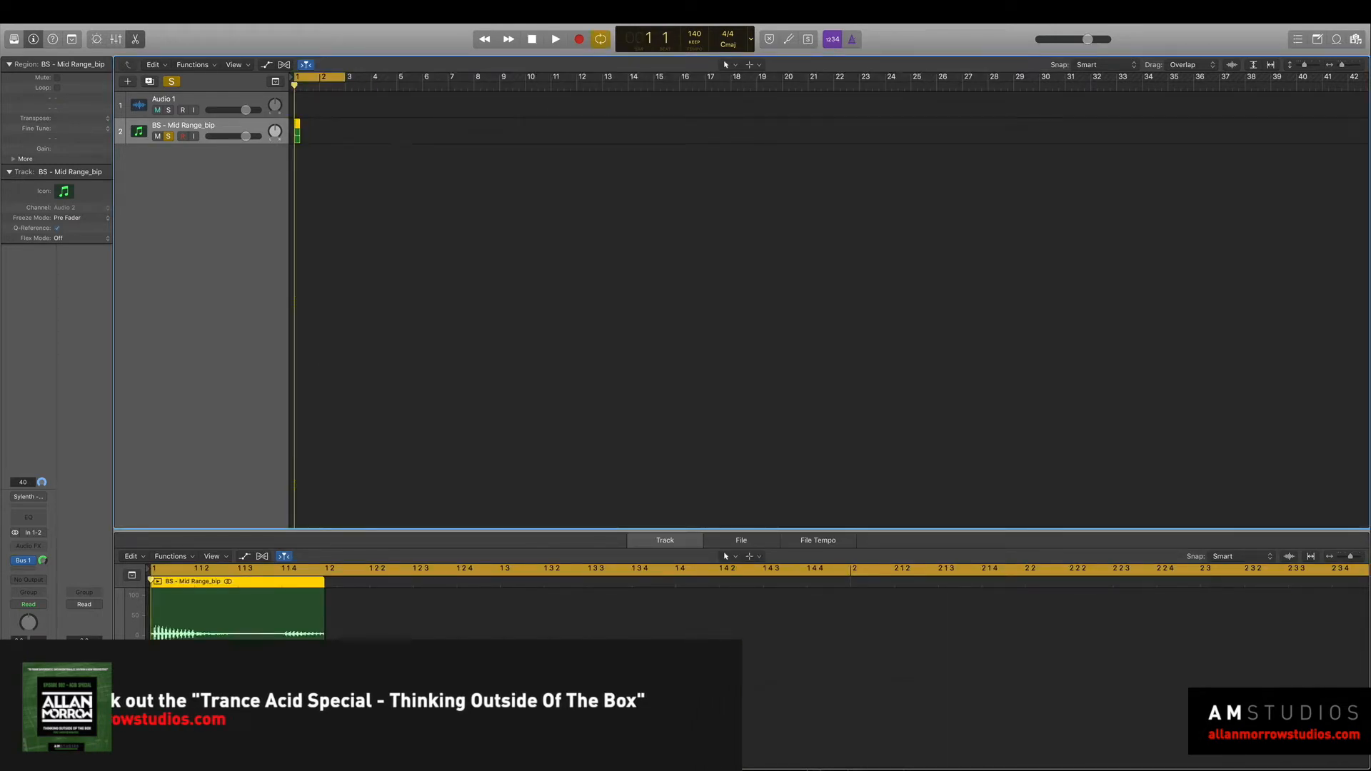
Place the bass hit reverb bounce on the Audio 1 track at bar 1, mute the BS - Mid Range_bip track and play.
drag(572, 150, 2, 151)
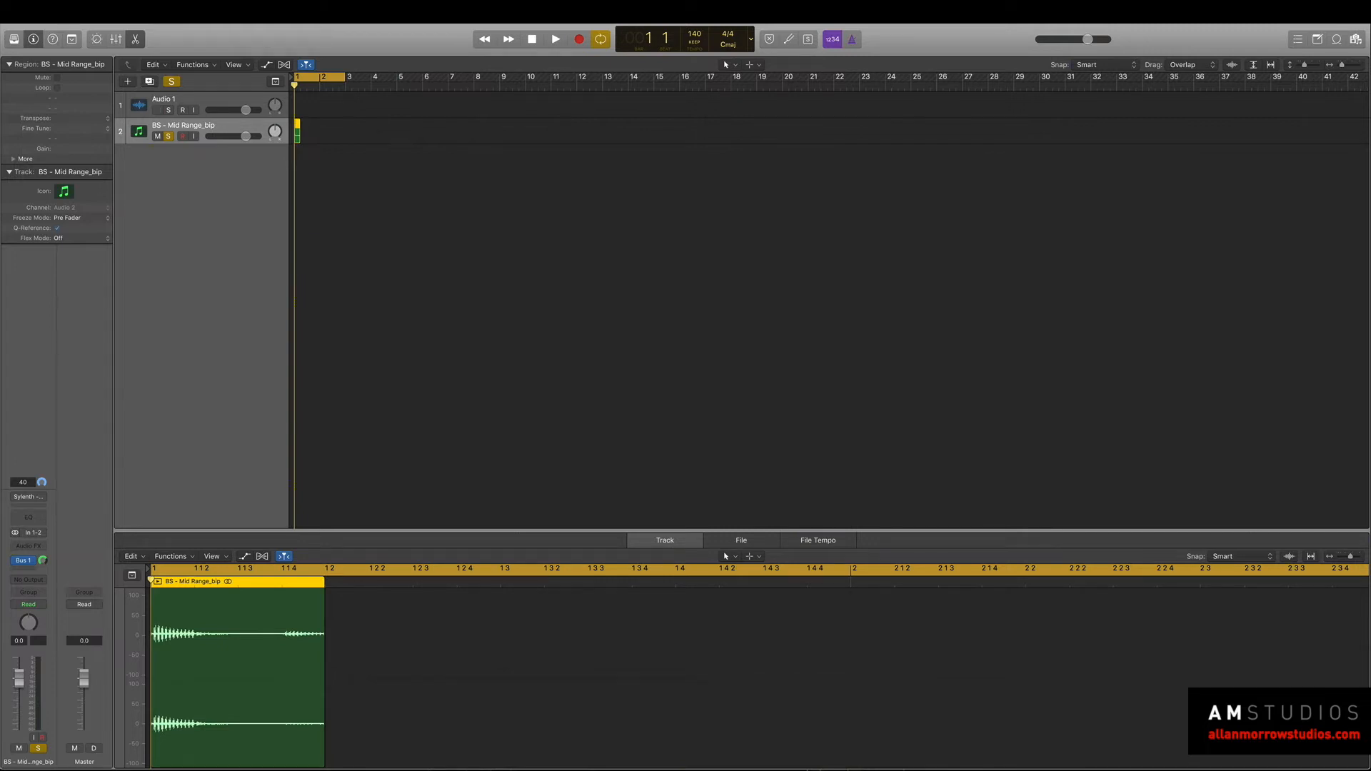
click(250, 104)
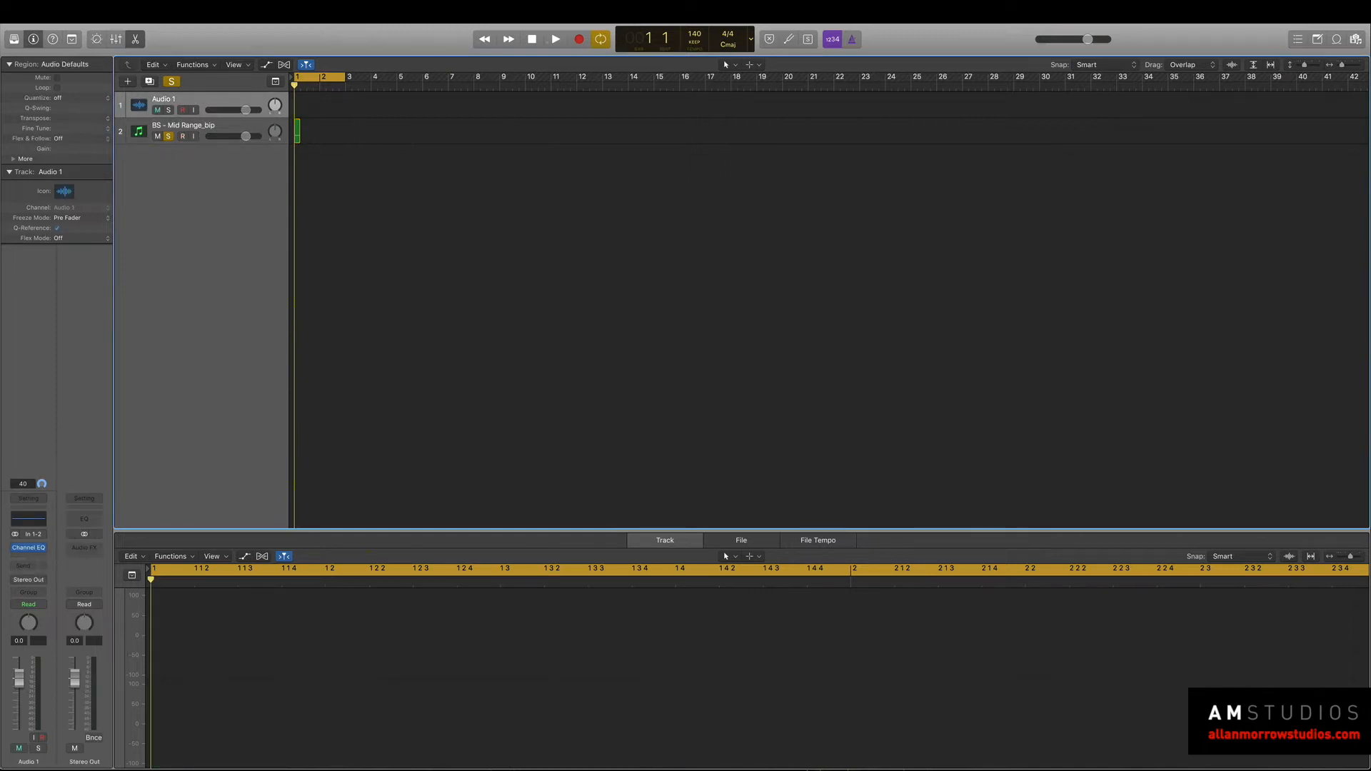
drag(437, 164, 303, 123)
click(352, 133)
click(172, 136)
key(space)
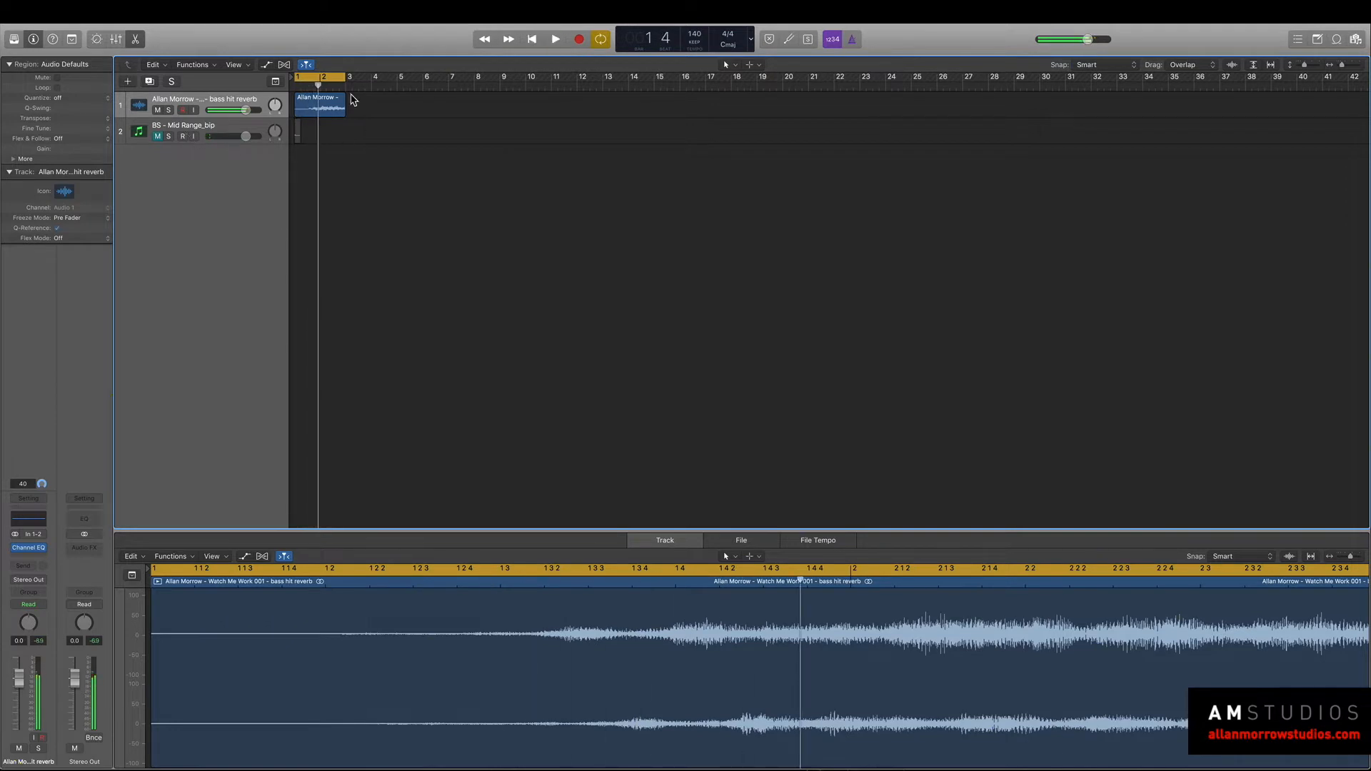
Cut the quiet opening off the bass hit reverb region, leaving one bar starting at bar 1, then loop and audition it.
drag(297, 110, 315, 111)
key(space)
key(space)
key(l)
key(space)
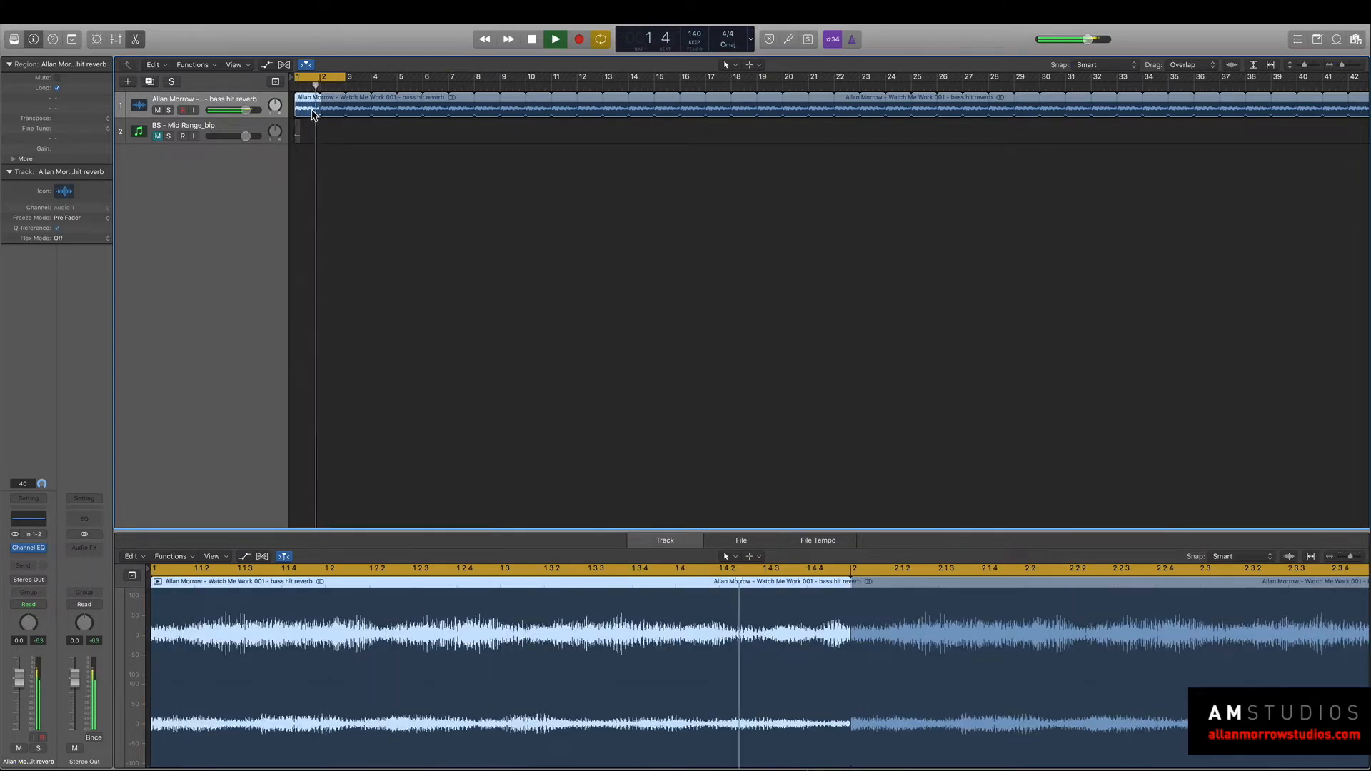
key(space)
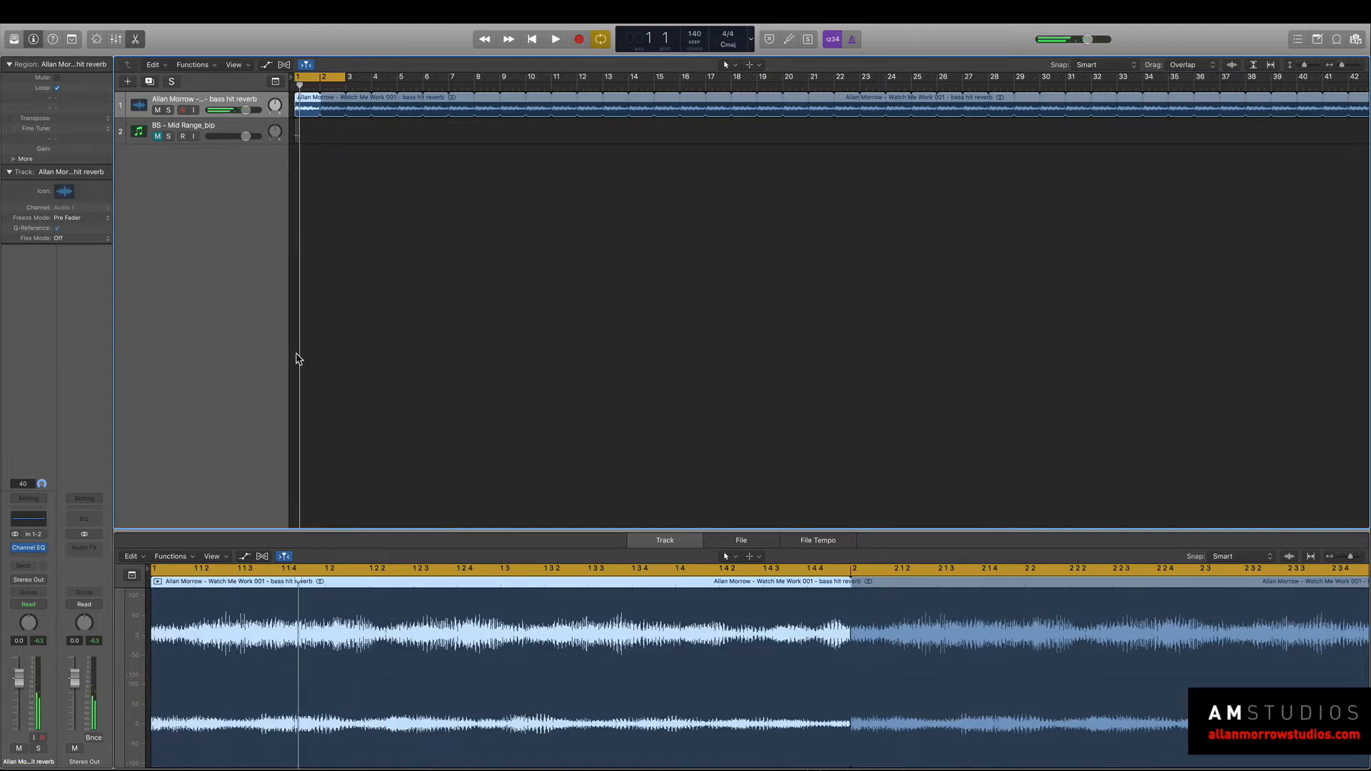
key(space)
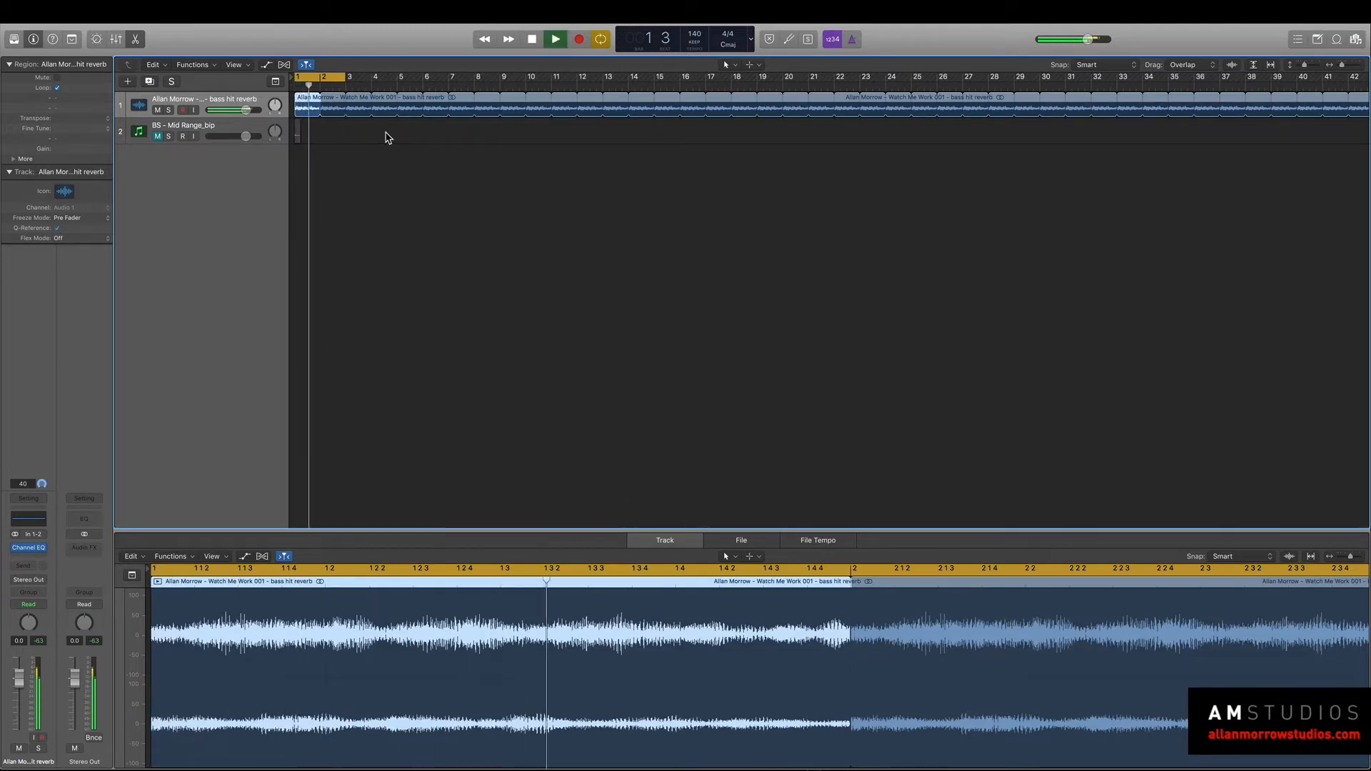
Insert a Phaser after the Channel EQ on the bass hit reverb track and audition the loop.
click(39, 559)
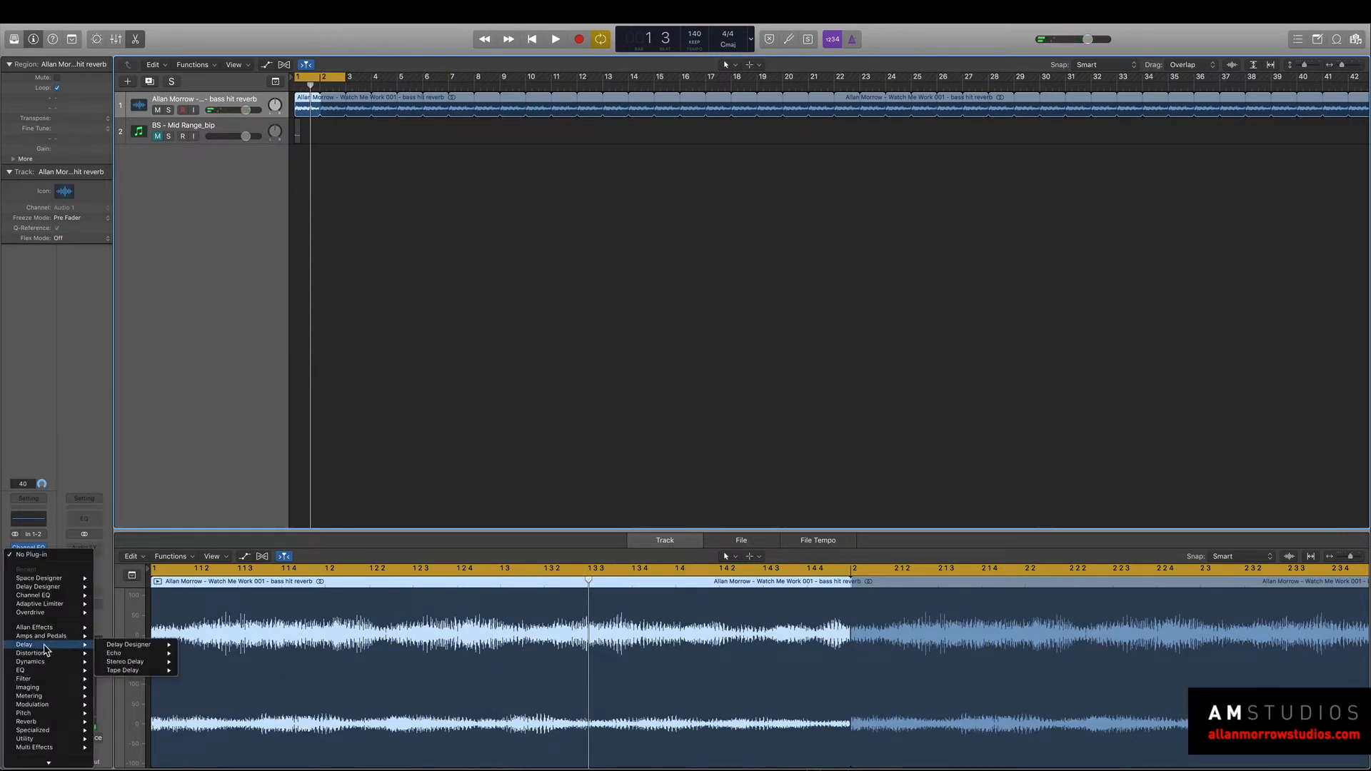
mouse_move(48, 646)
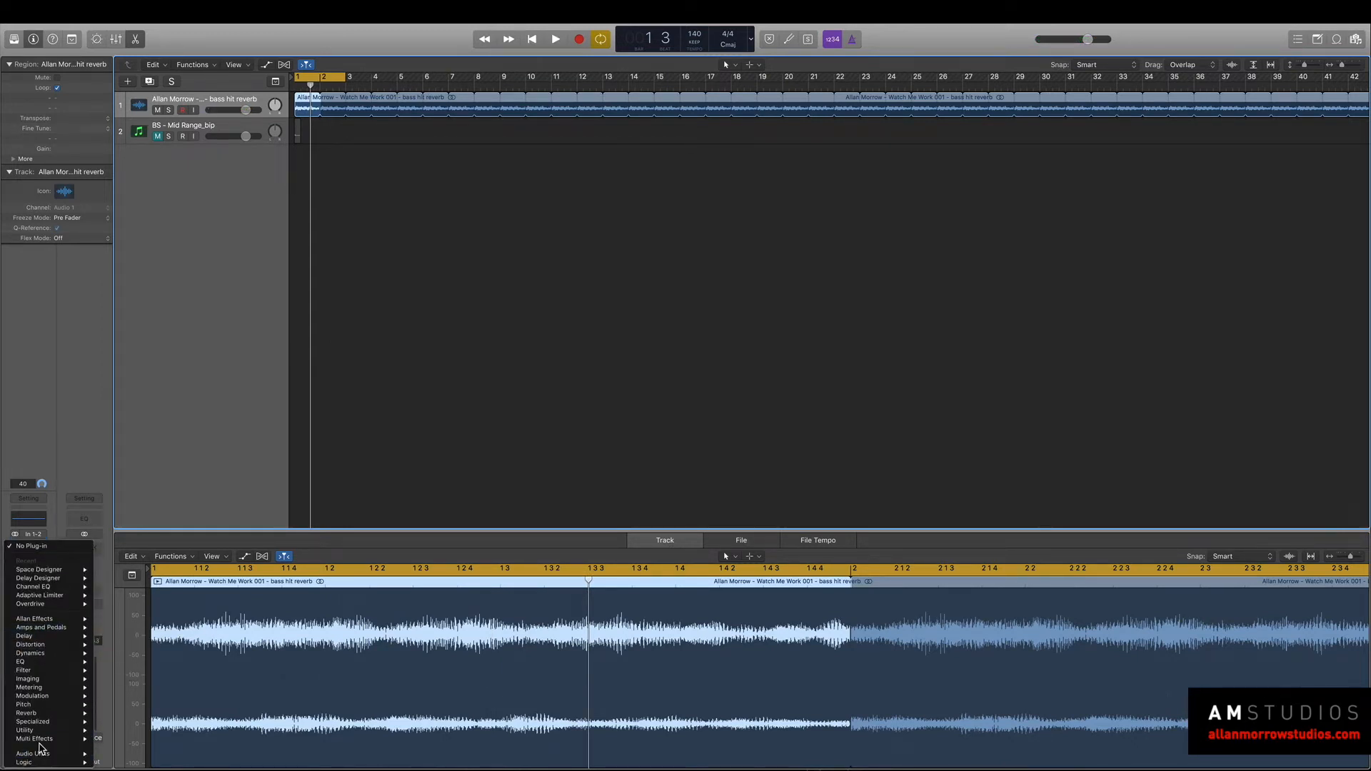
mouse_move(56, 703)
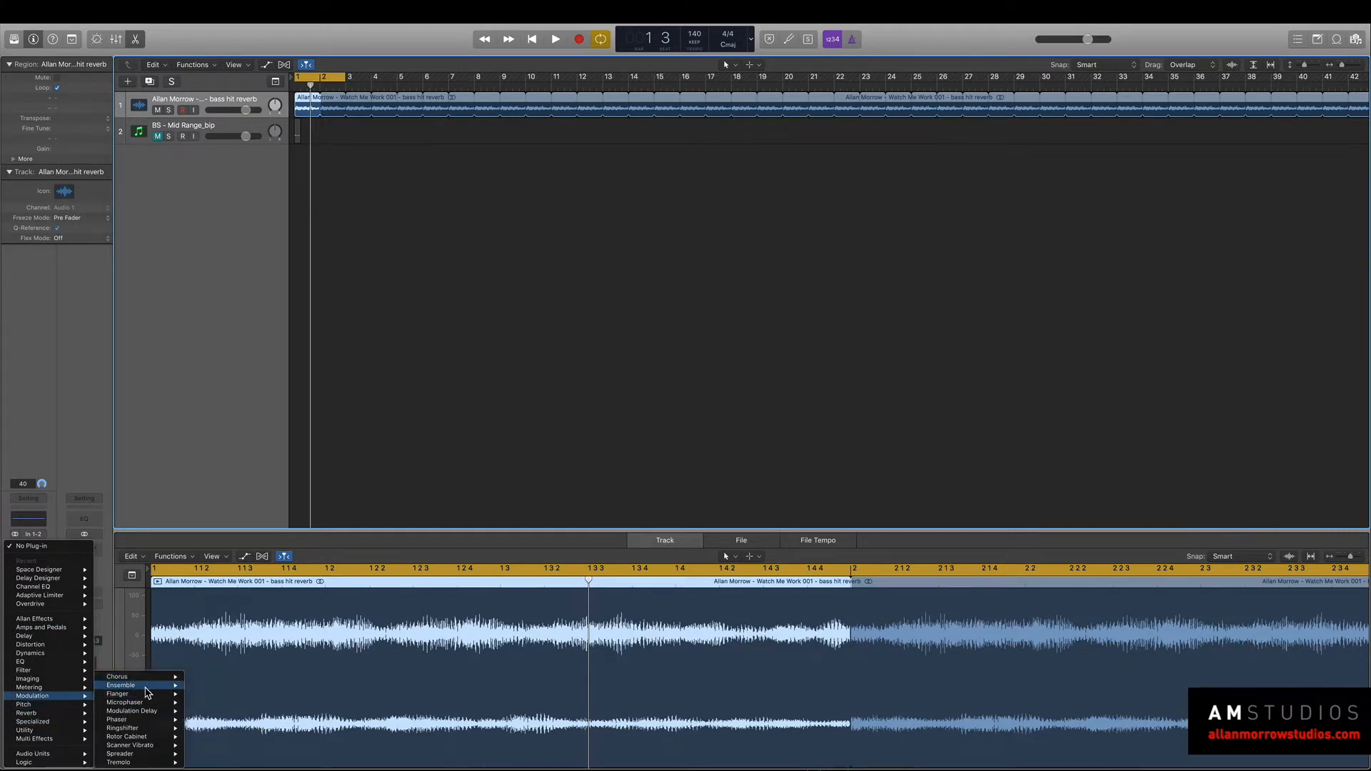
click(203, 721)
key(space)
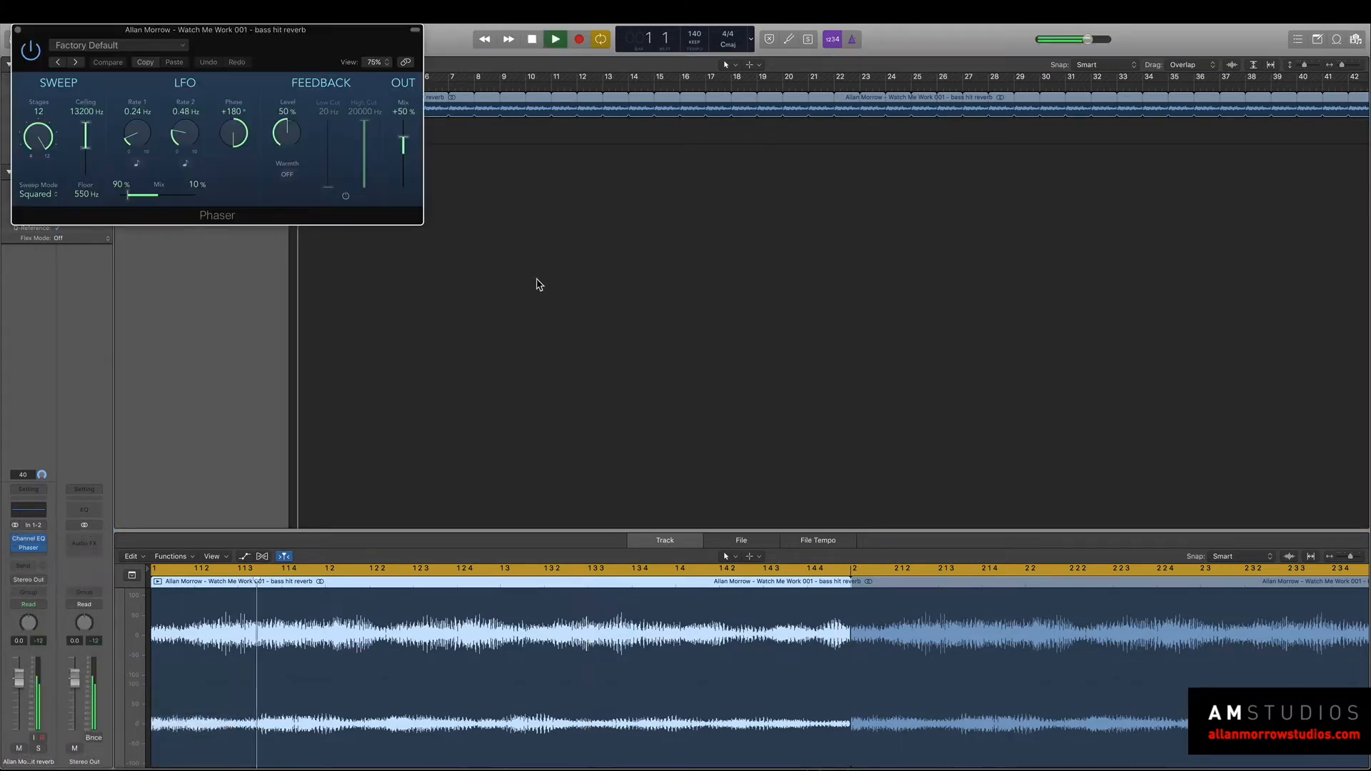
drag(947, 203, 1106, 208)
key(space)
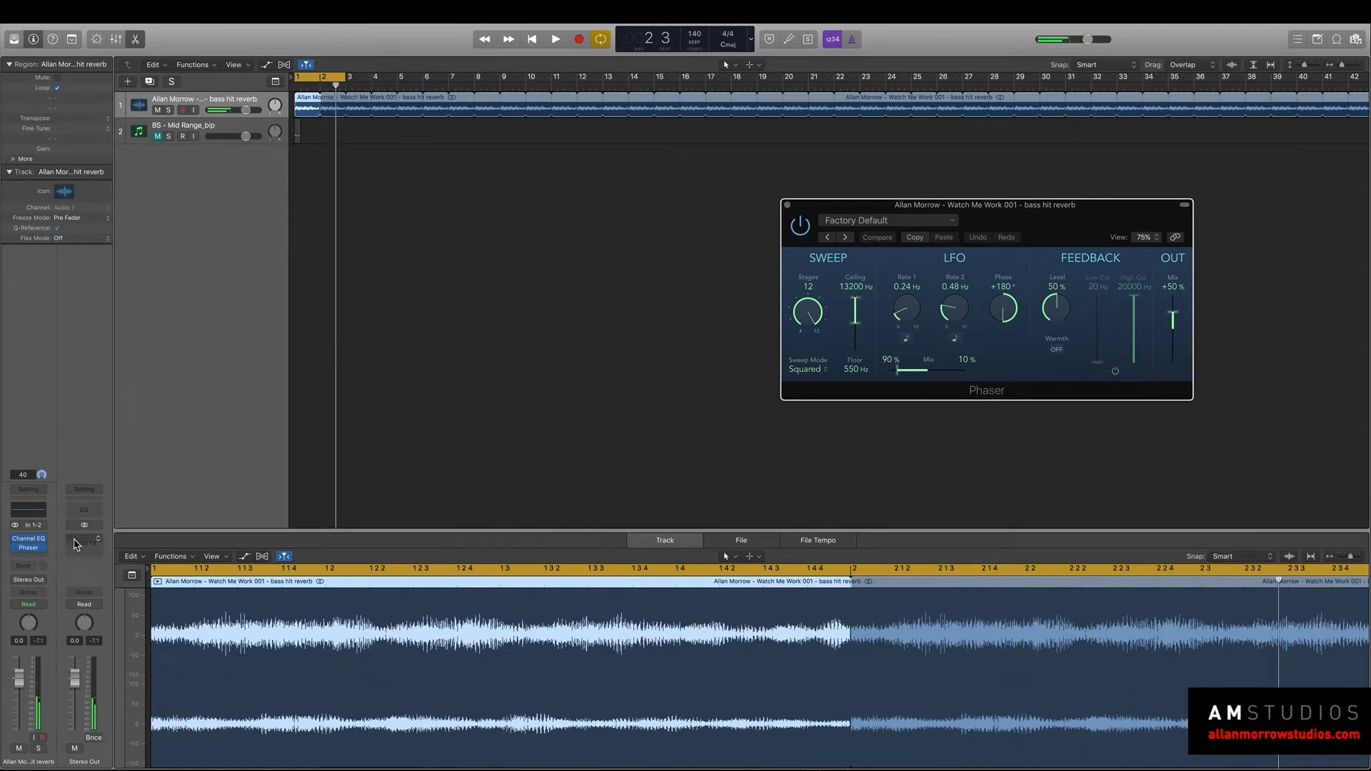
Add a stereo Echo after the Phaser on the bass hit reverb track and audition the loop.
click(14, 552)
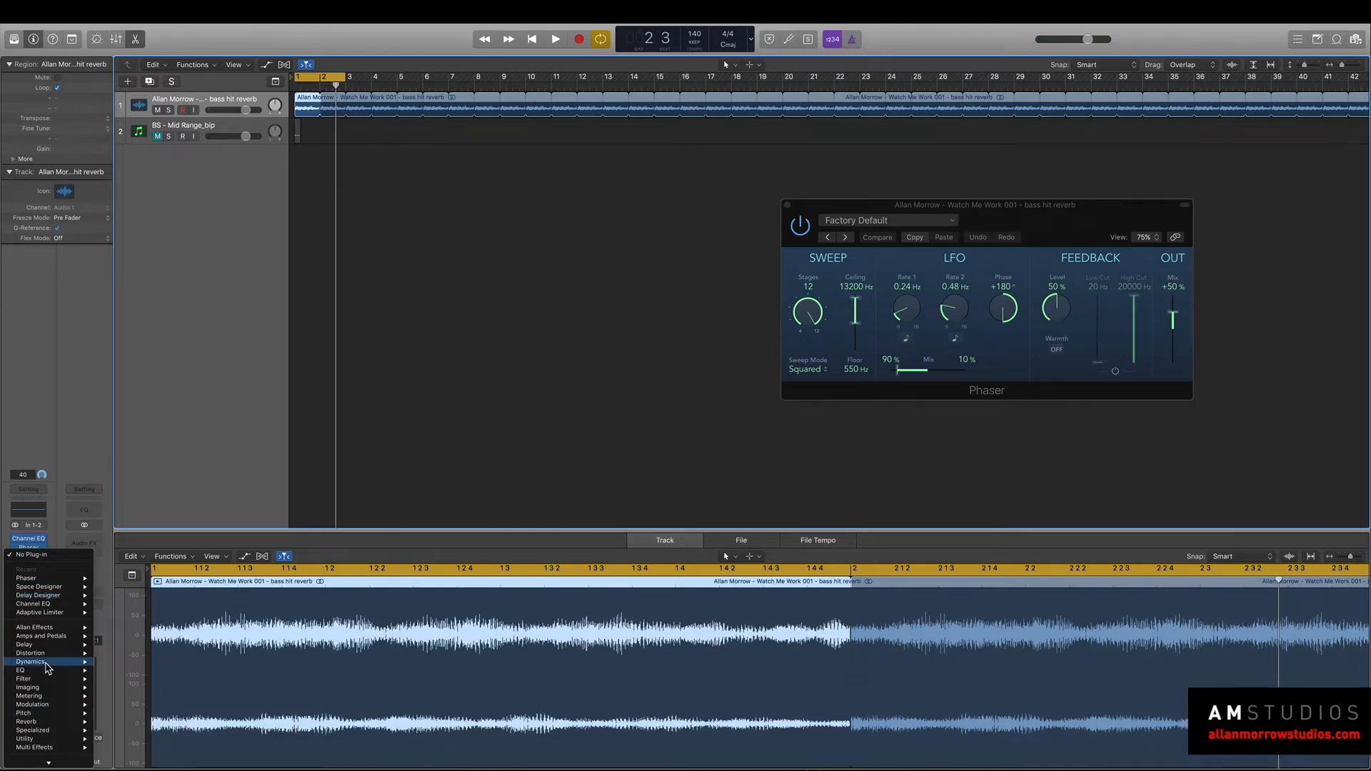
mouse_move(42, 644)
mouse_move(107, 646)
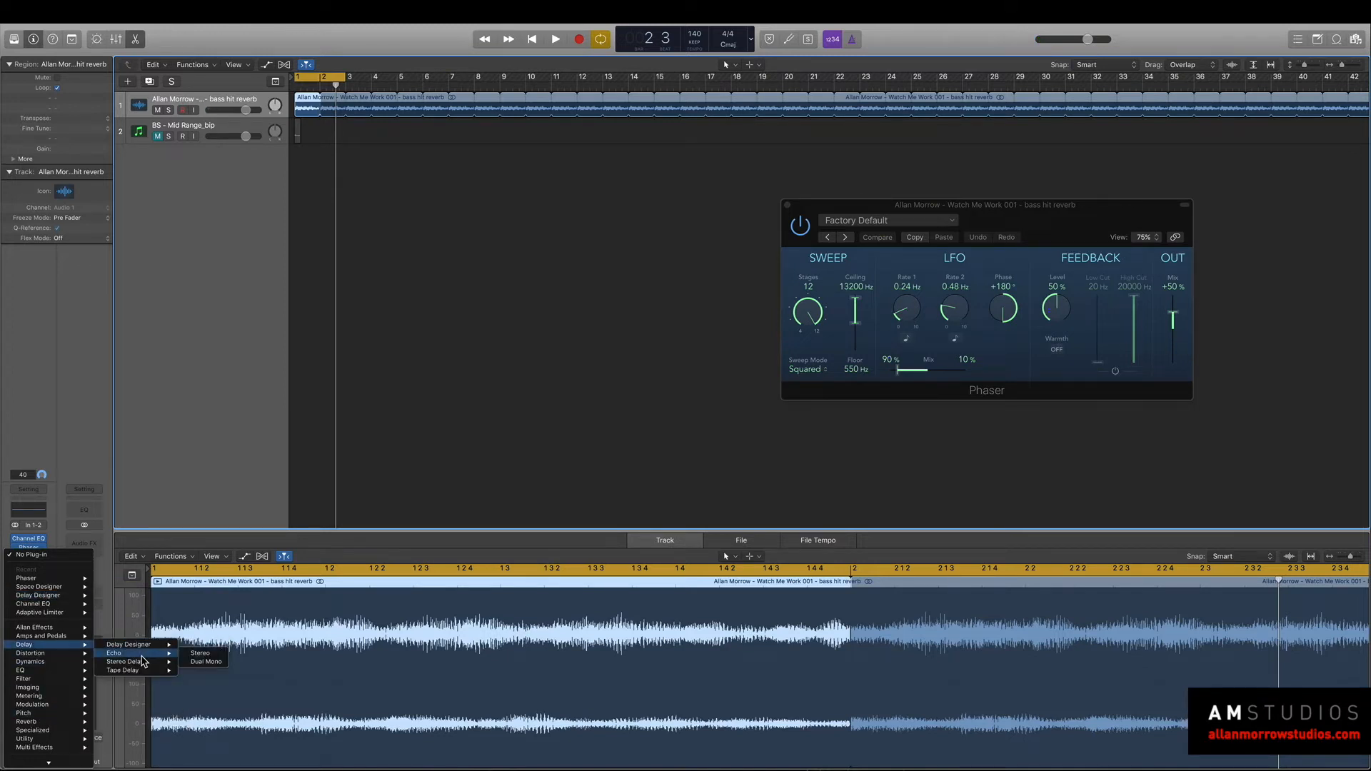
click(190, 654)
key(space)
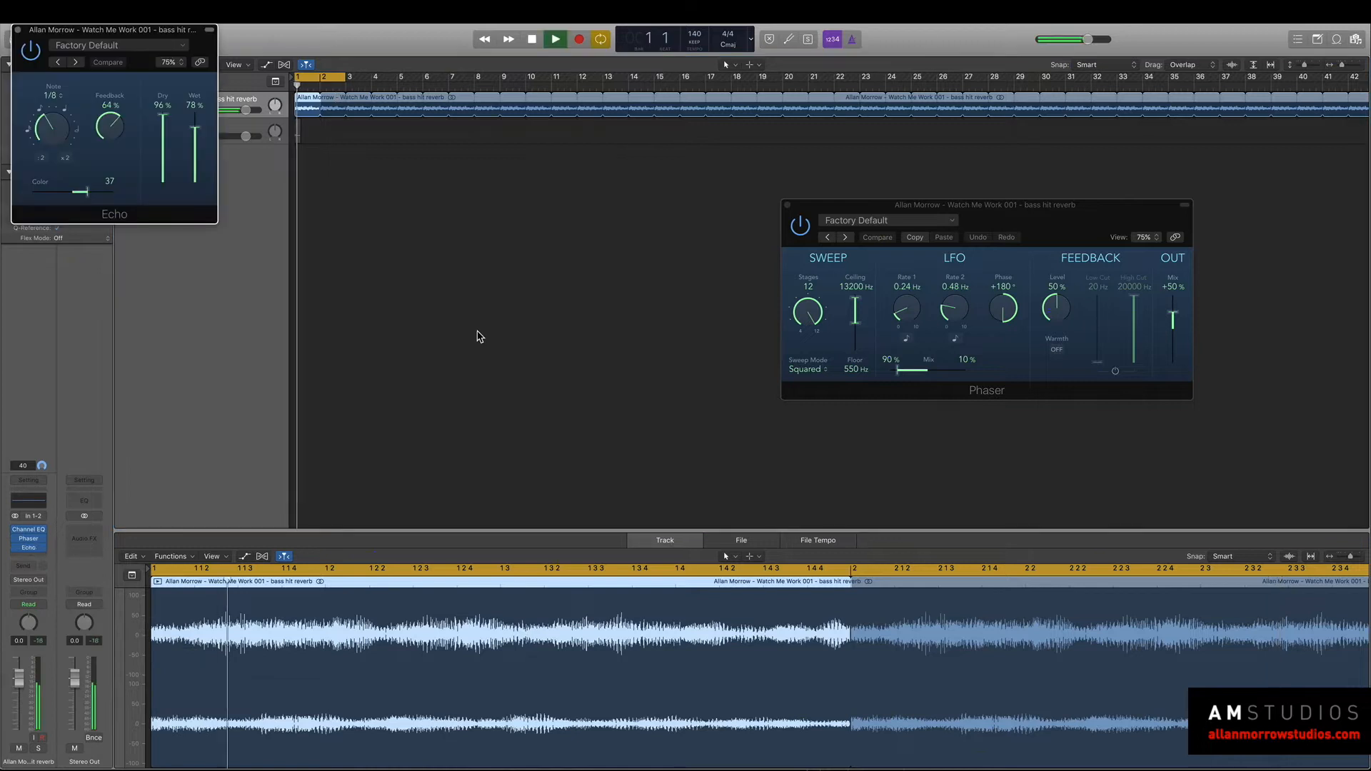
drag(107, 30, 662, 162)
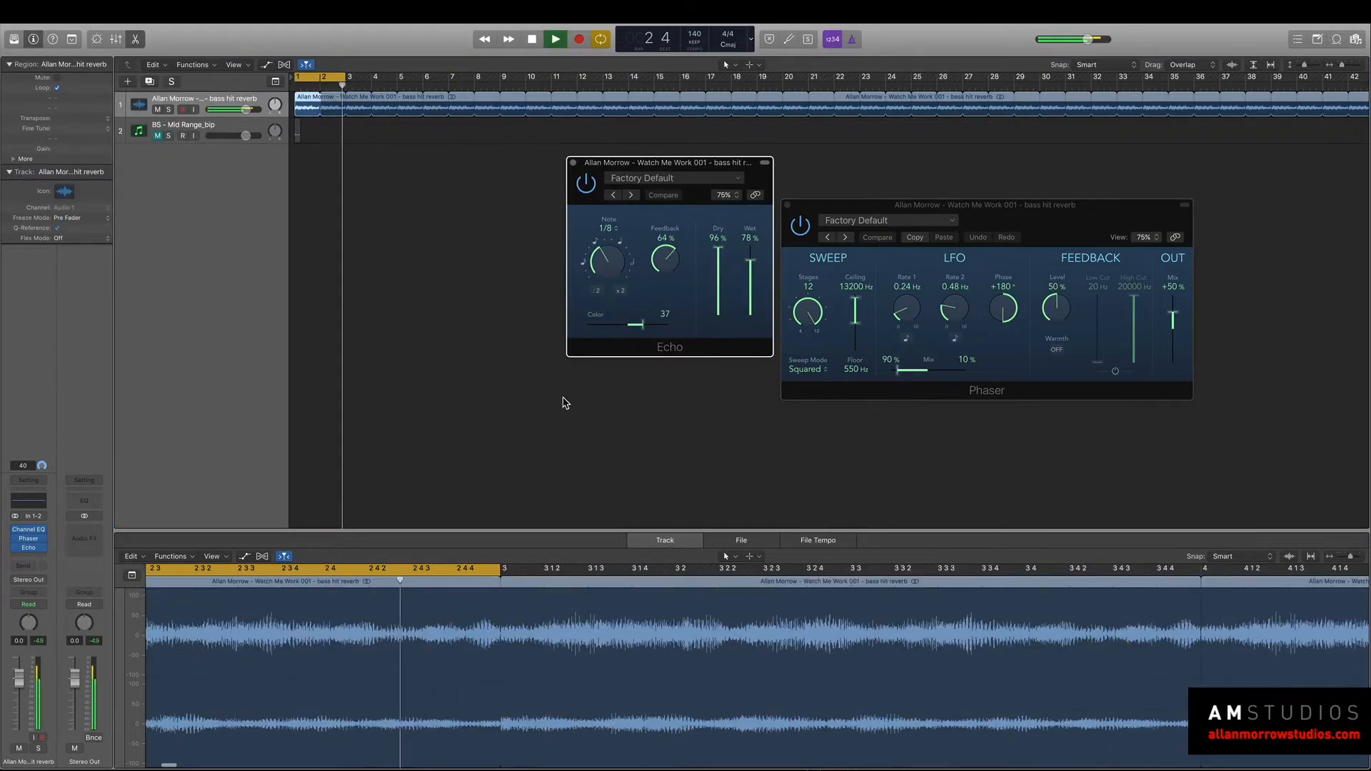
key(space)
Add Phat FX after the Echo, load its Bigger Bass preset and audition the result.
click(29, 560)
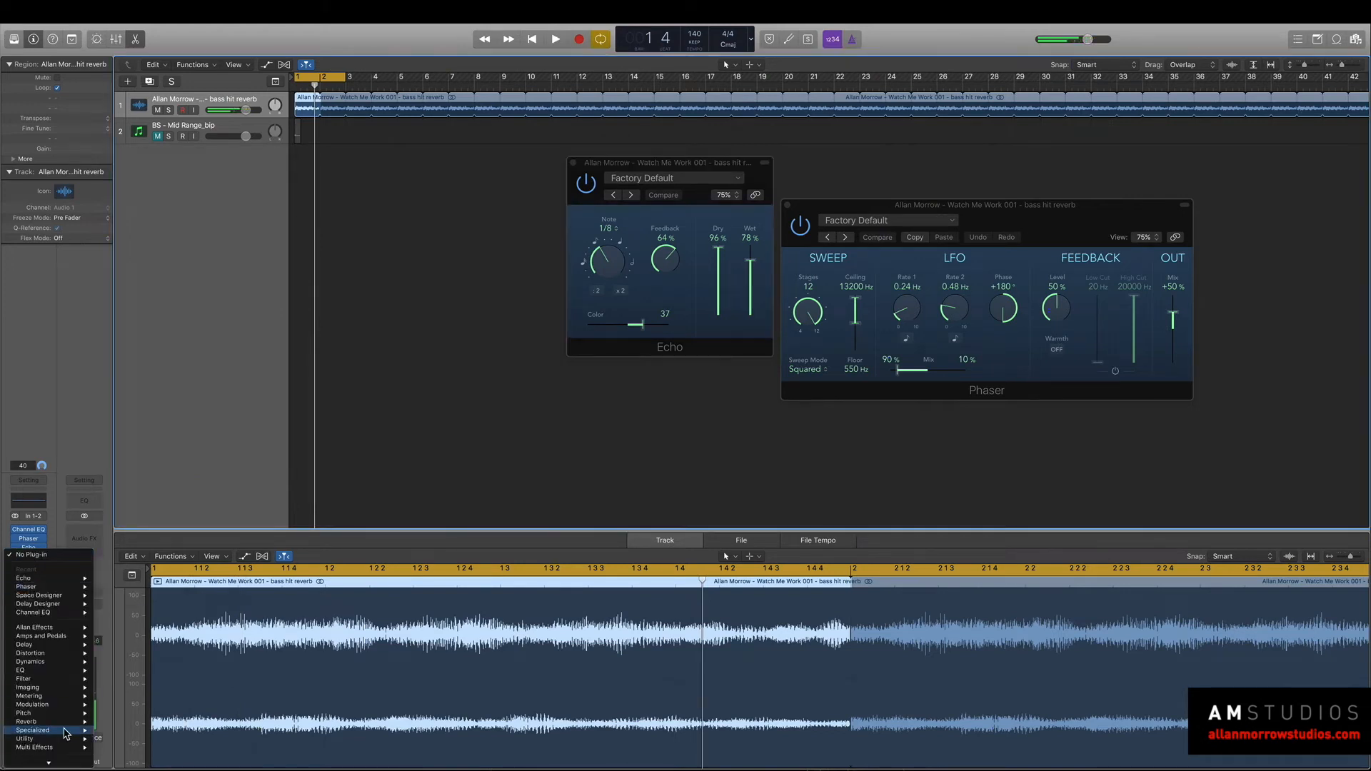
mouse_move(62, 705)
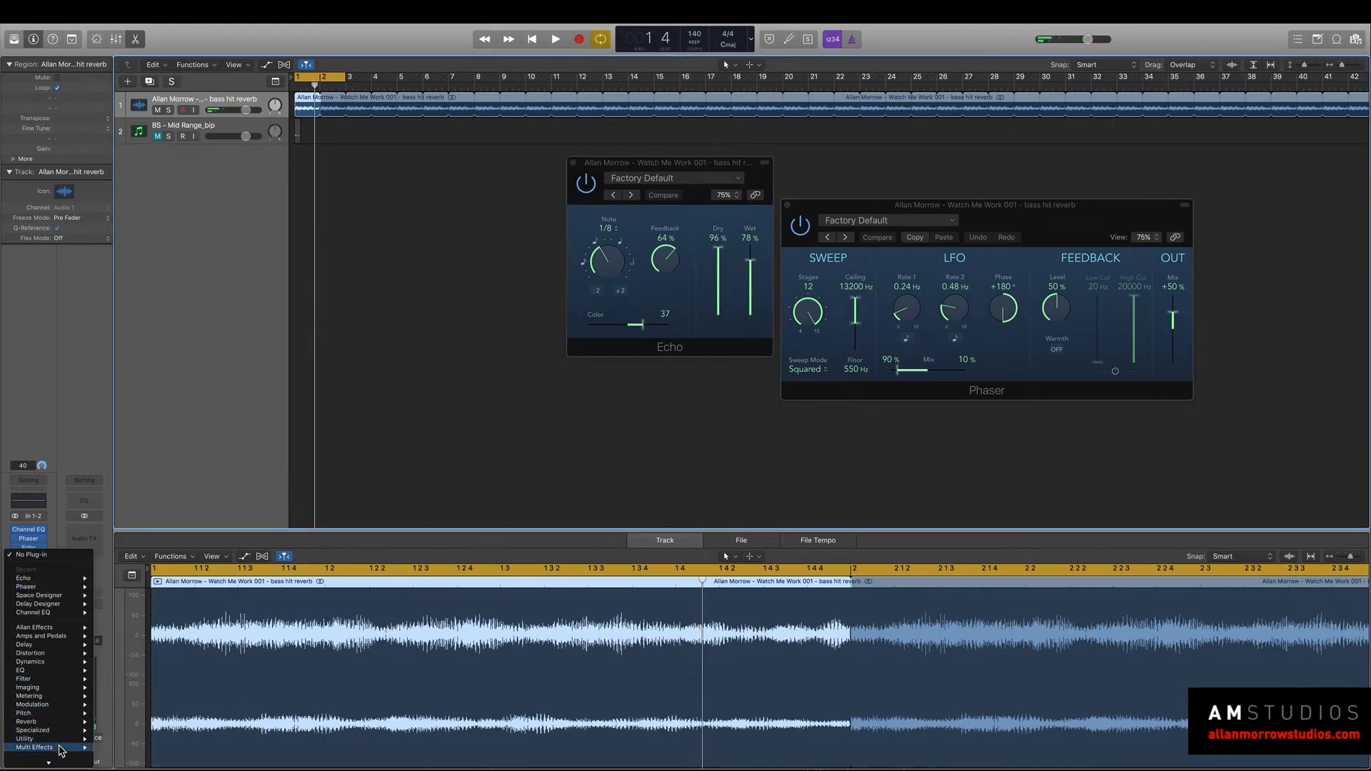
click(164, 747)
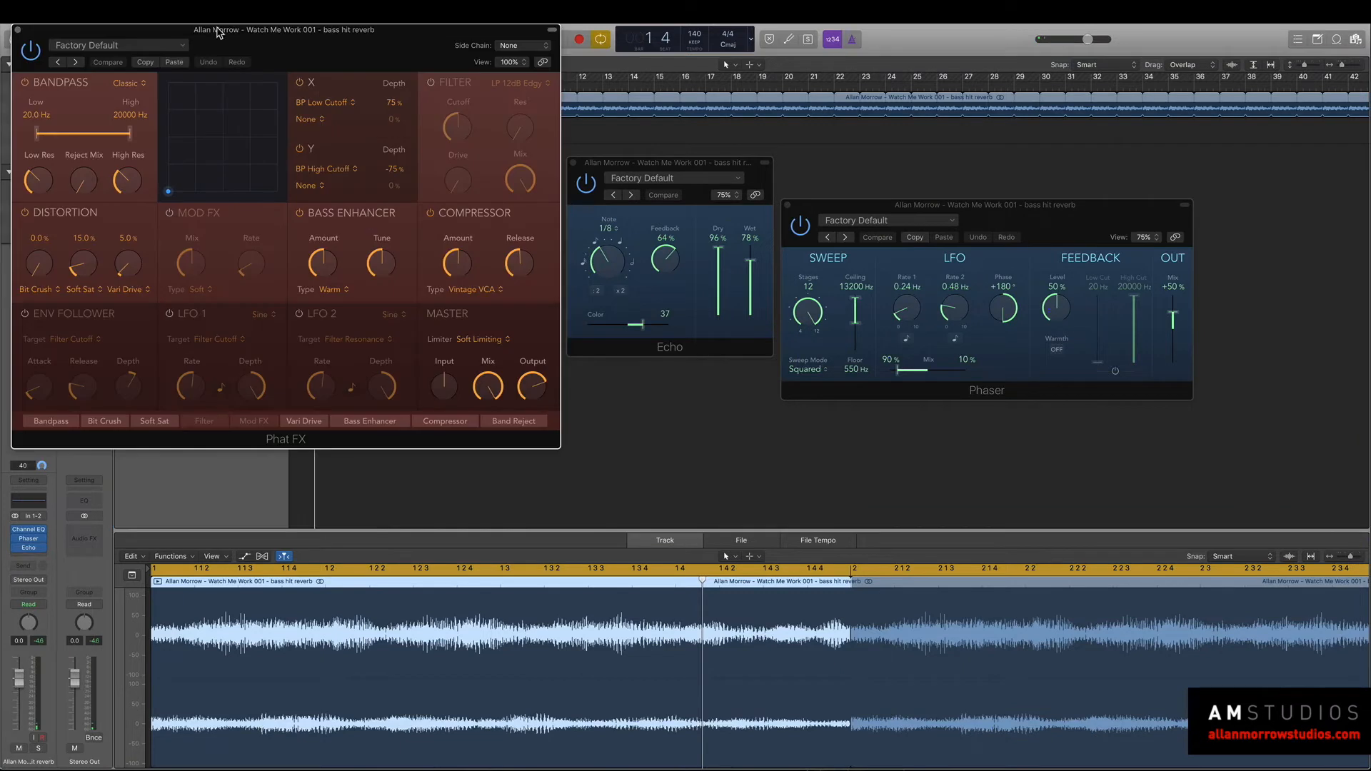
drag(412, 16, 752, 92)
key(space)
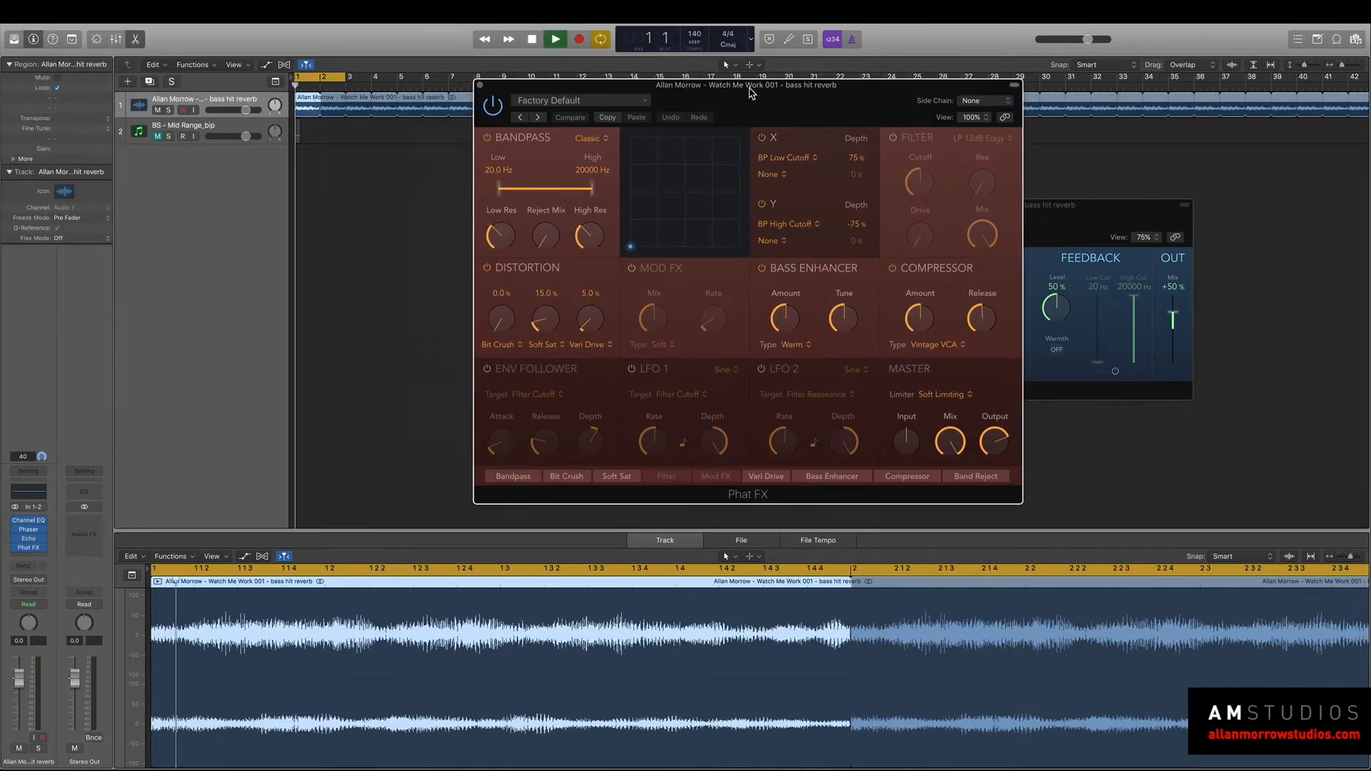
click(539, 118)
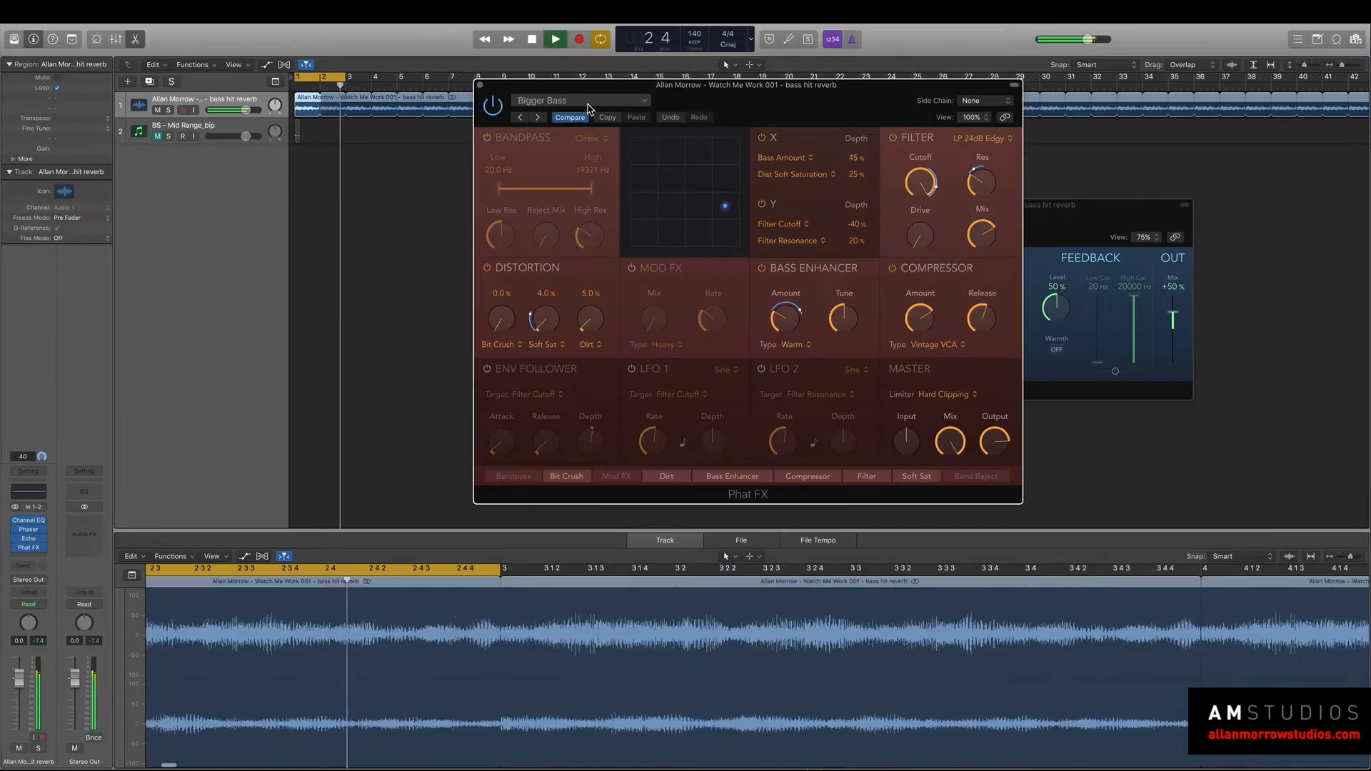
key(space)
Lower the bass hit reverb track's volume and switch Phat FX to the Dirty Tube Wobble preset during playback.
drag(17, 682, 19, 698)
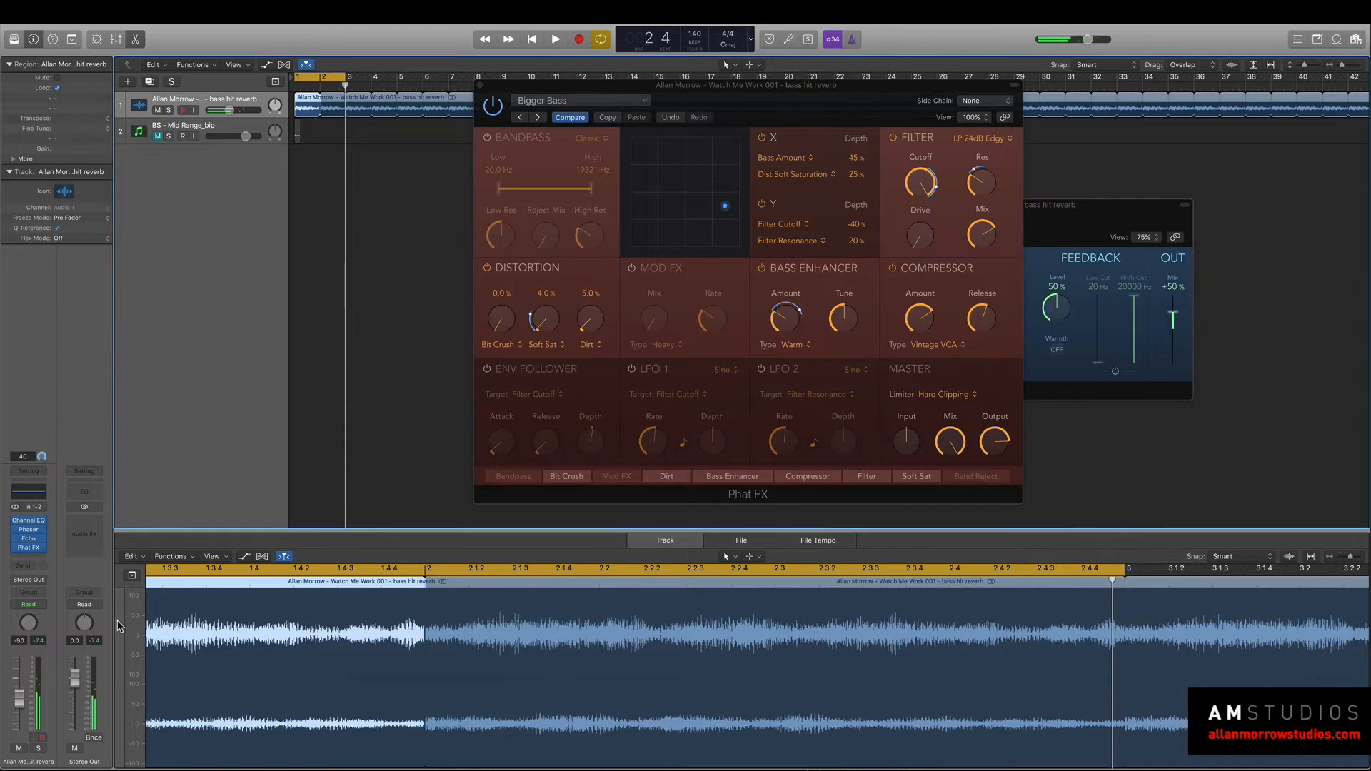
key(space)
click(537, 119)
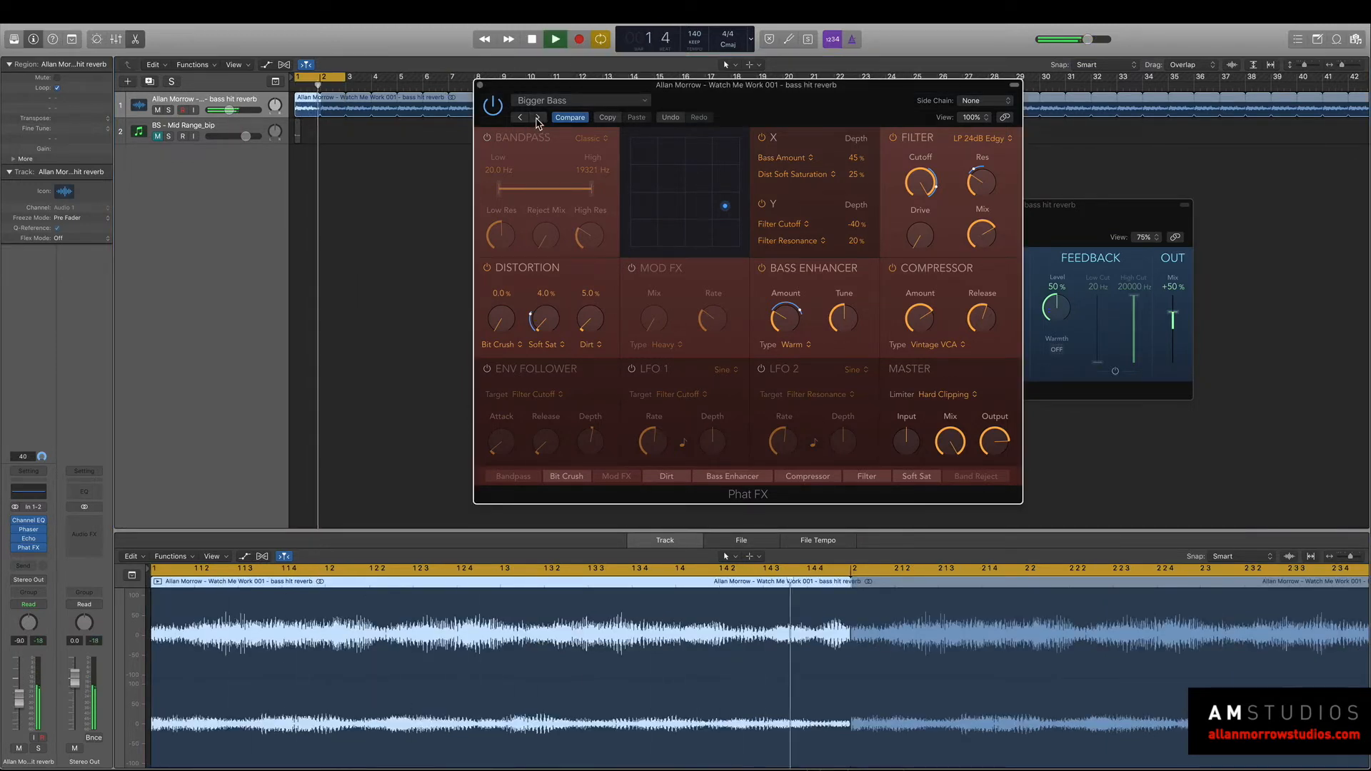
click(538, 119)
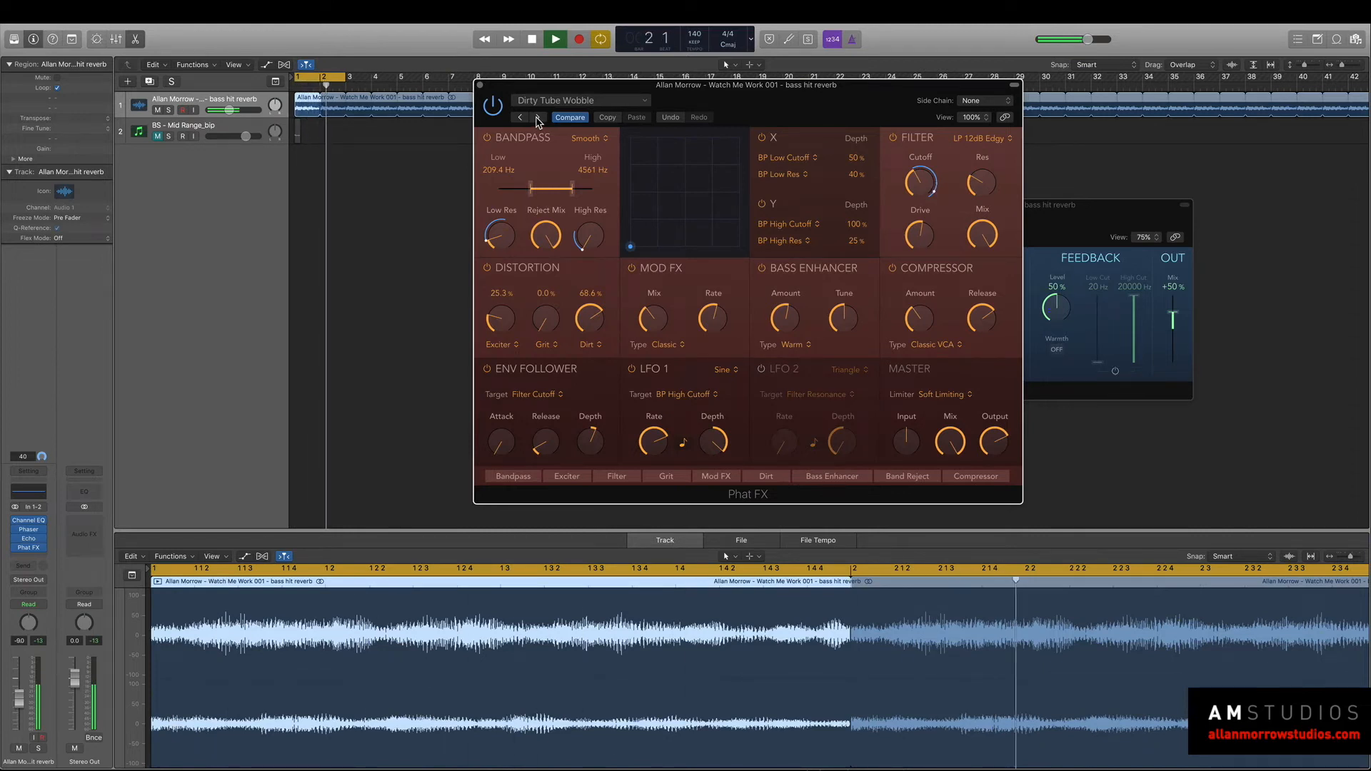
In the track's Channel EQ, set the low cut to about 195 Hz and the high cut to about 620 Hz, then play.
click(43, 496)
drag(228, 40, 1089, 220)
key(space)
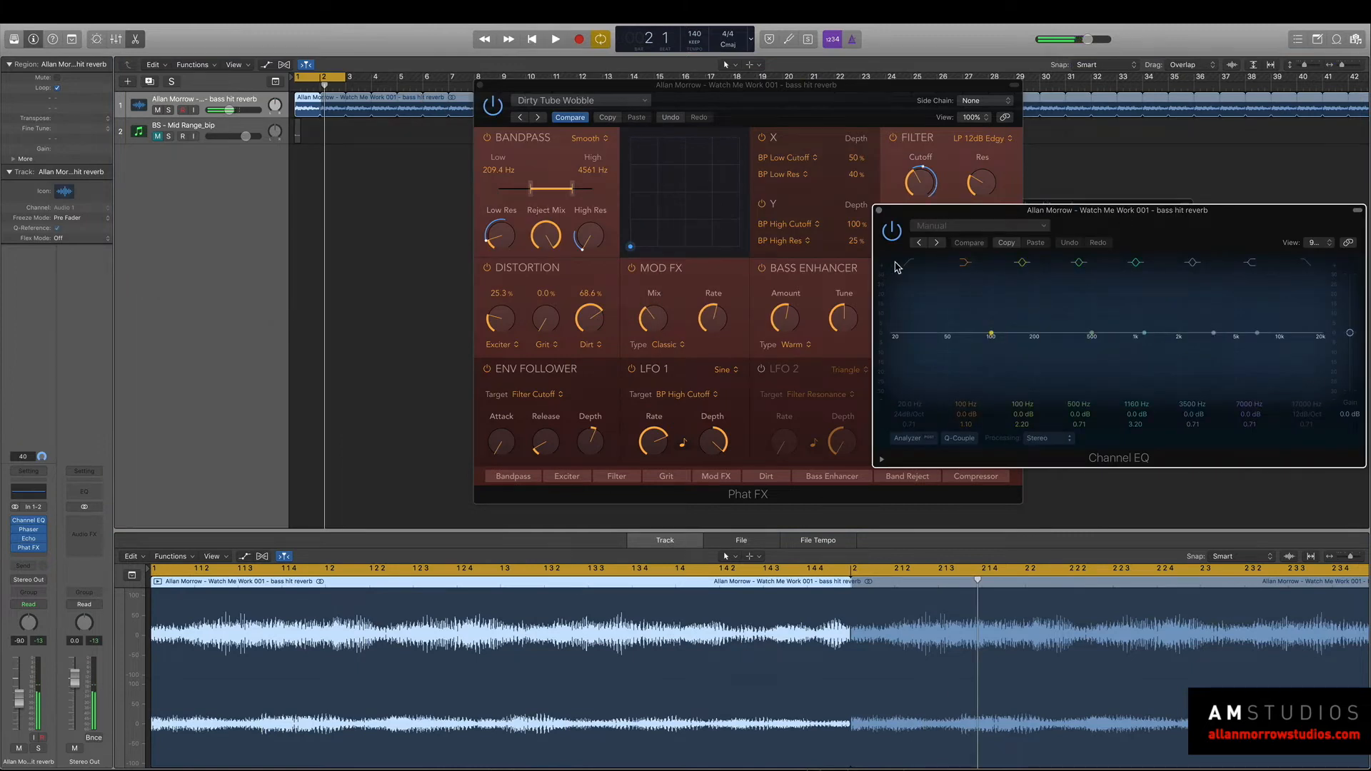
drag(948, 211, 685, 198)
click(655, 363)
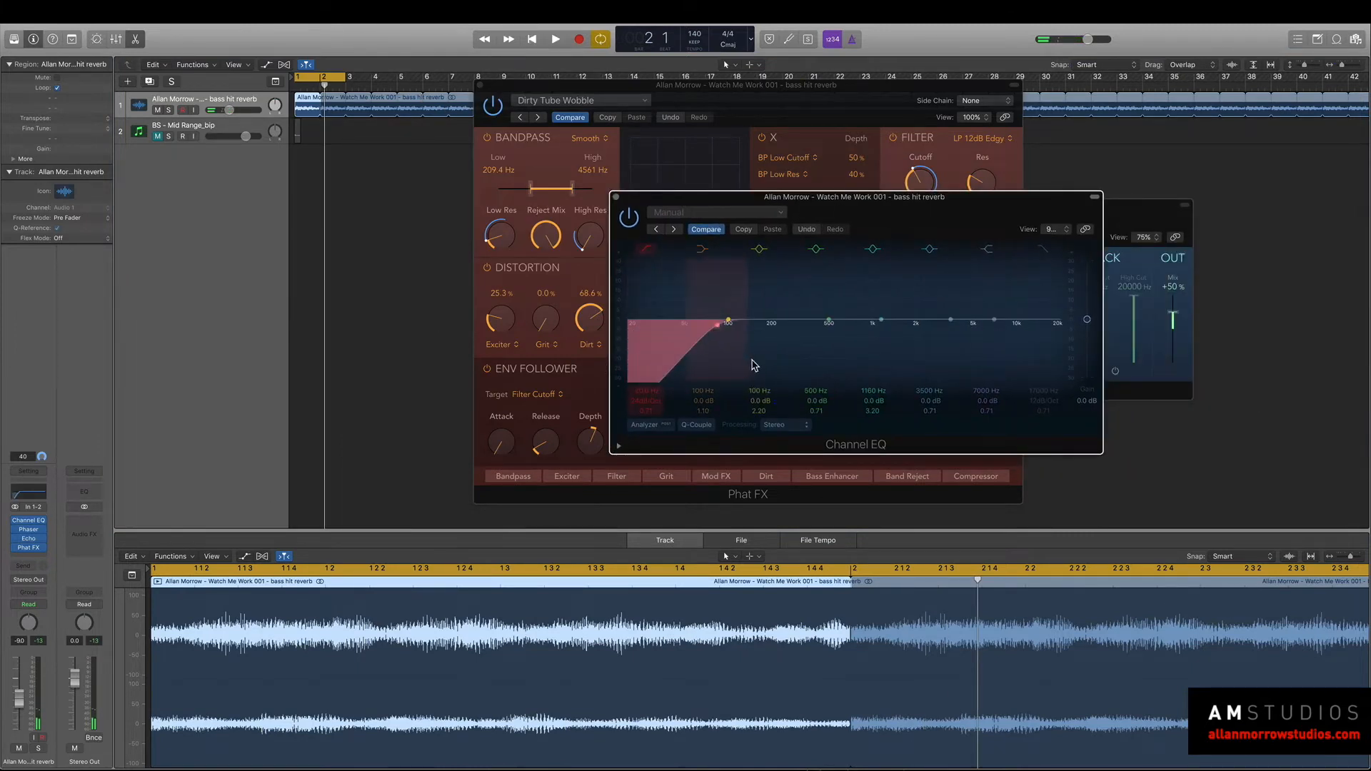
drag(755, 365, 799, 362)
drag(1008, 359, 829, 327)
key(space)
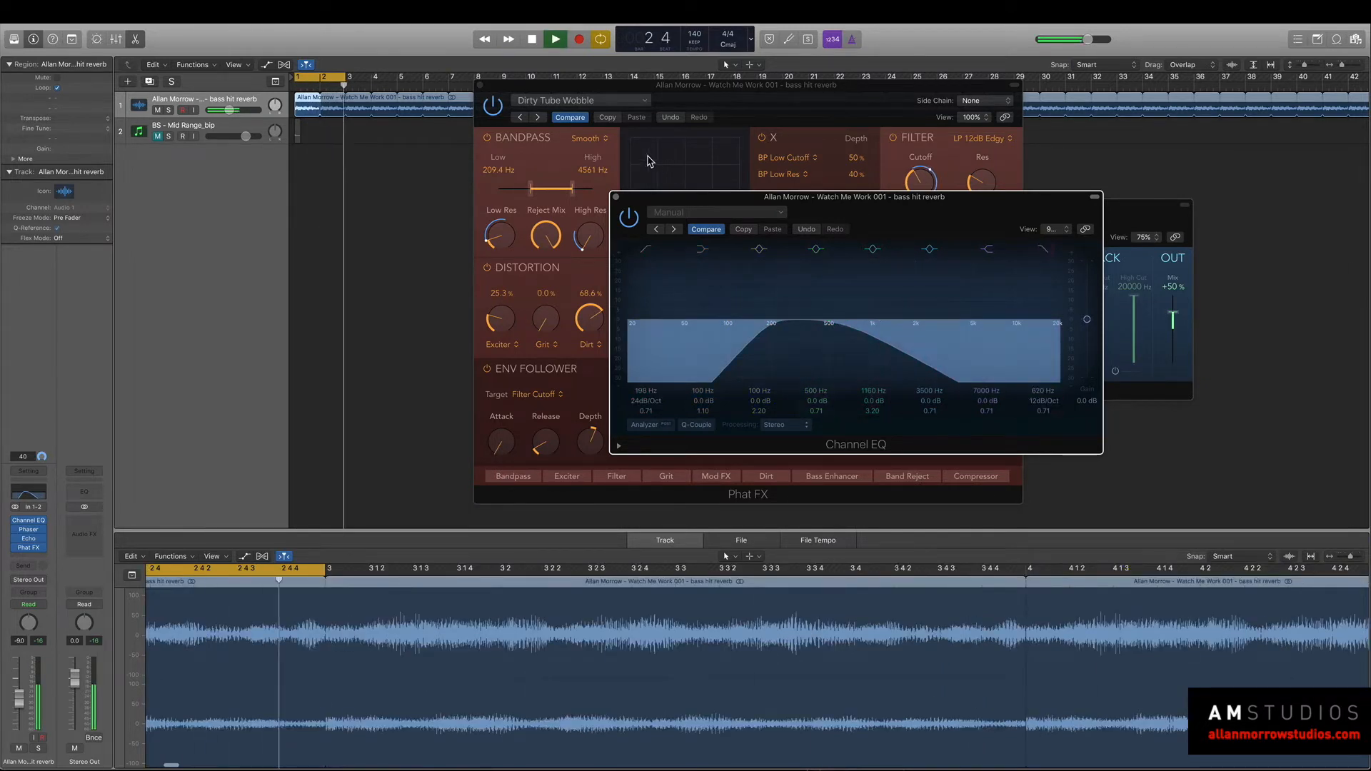
Switch Phat FX to the Filthy Strings preset, bypass the Echo and audition the loop.
click(538, 117)
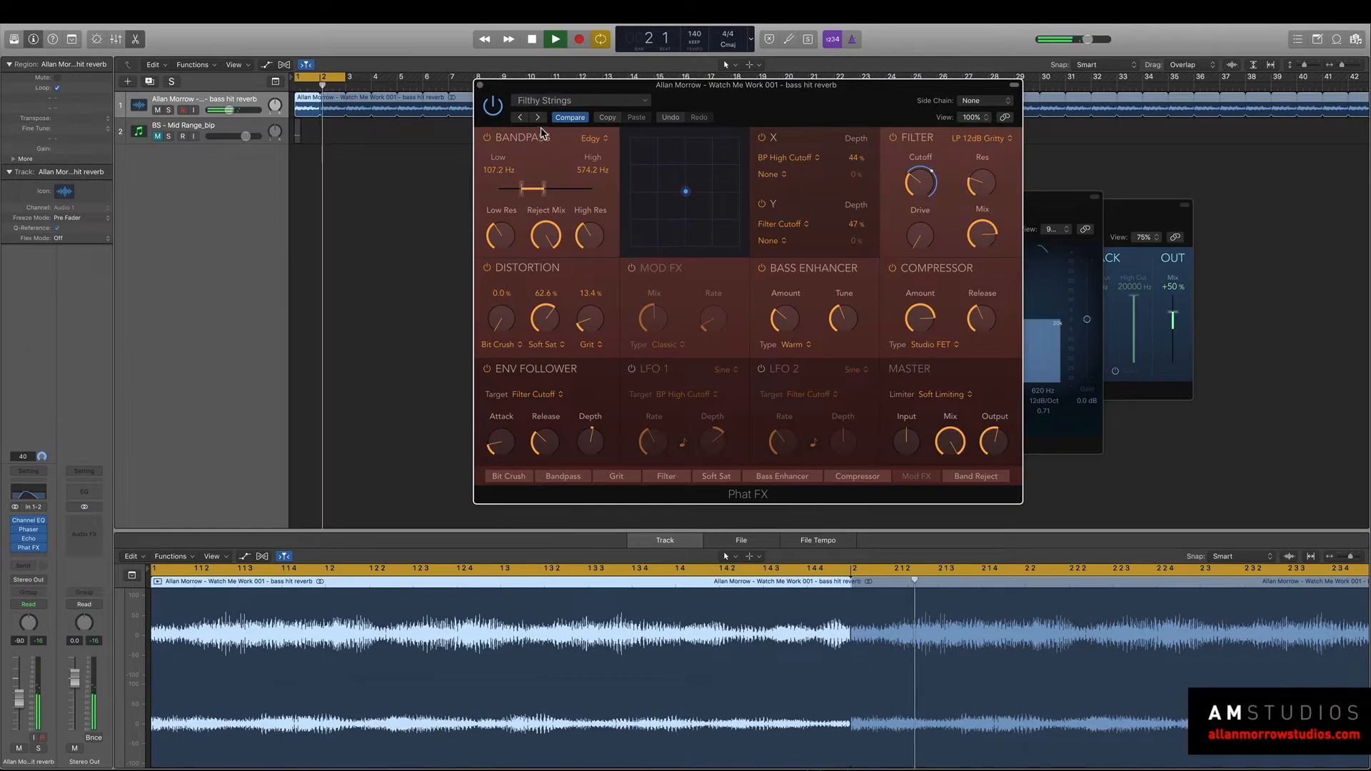
drag(1069, 210, 1016, 369)
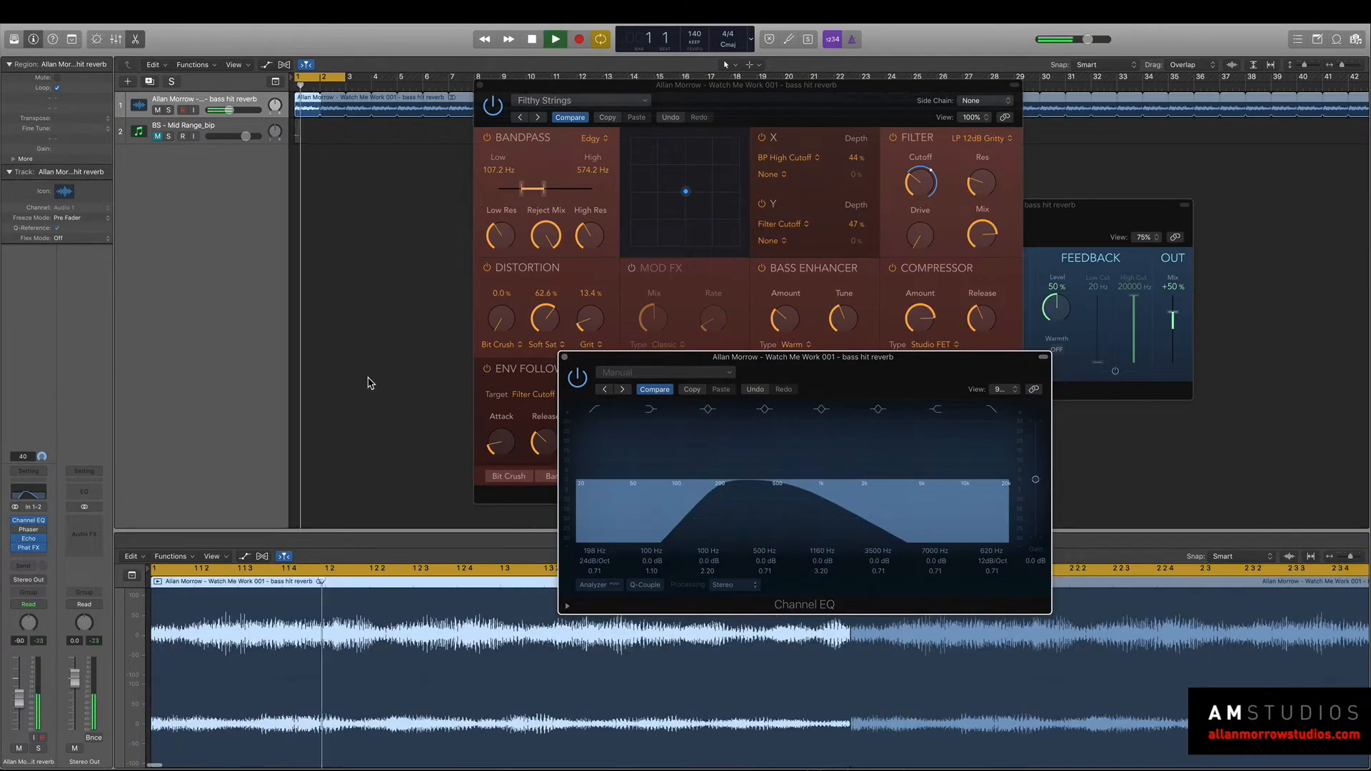
key(space)
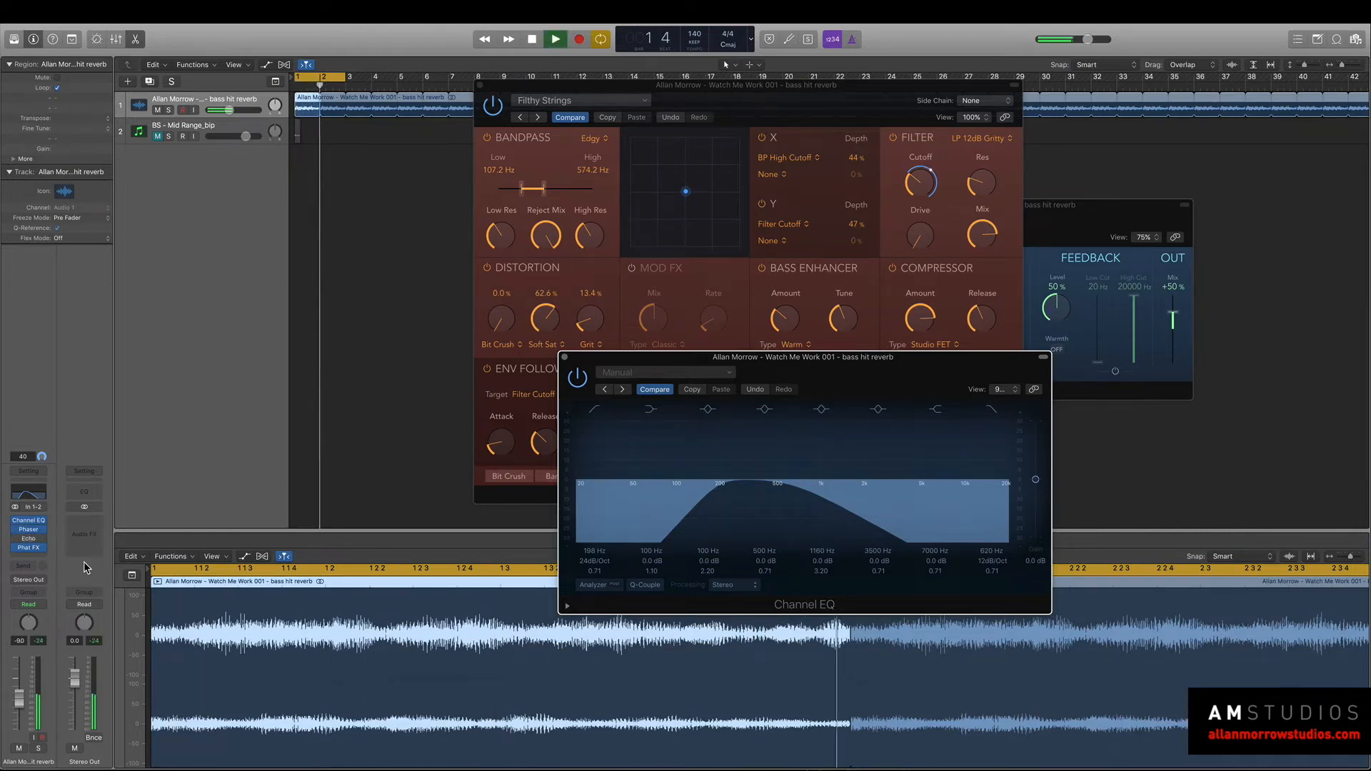
key(space)
Insert LFOTool after Phat FX on the bass hit reverb track and audition its default shape.
click(28, 555)
mouse_move(65, 587)
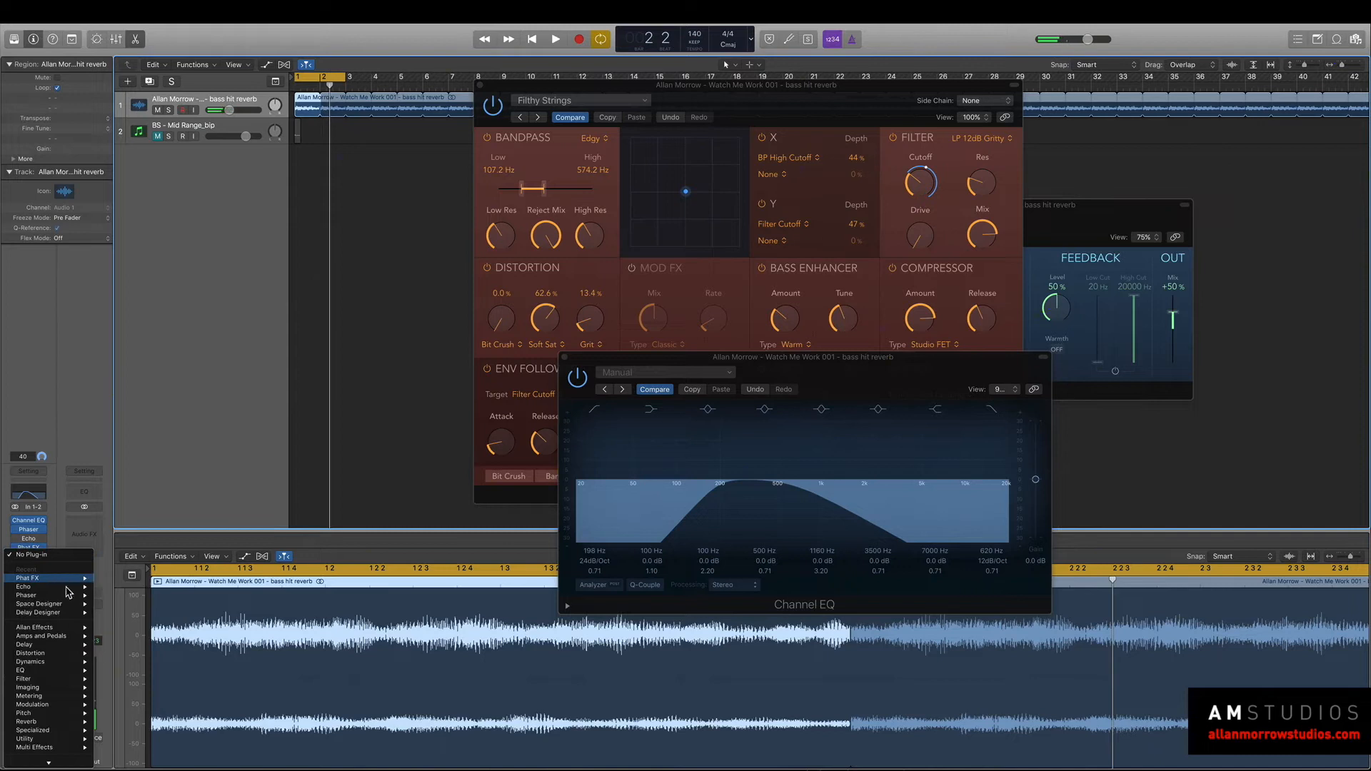
mouse_move(77, 633)
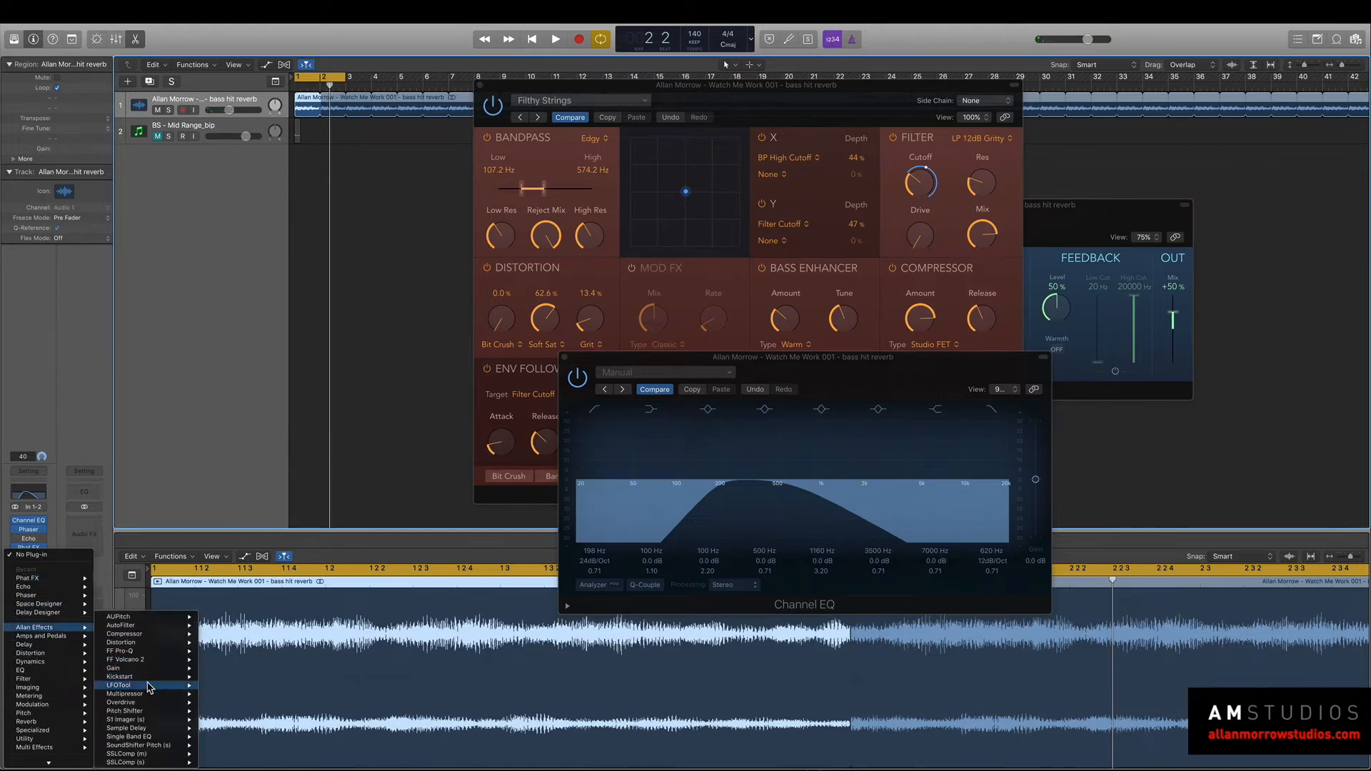
click(227, 686)
drag(270, 44, 850, 145)
key(space)
key(space)
Load the TranceGate-5 preset in LFOTool and play the gated loop.
click(919, 181)
mouse_move(943, 308)
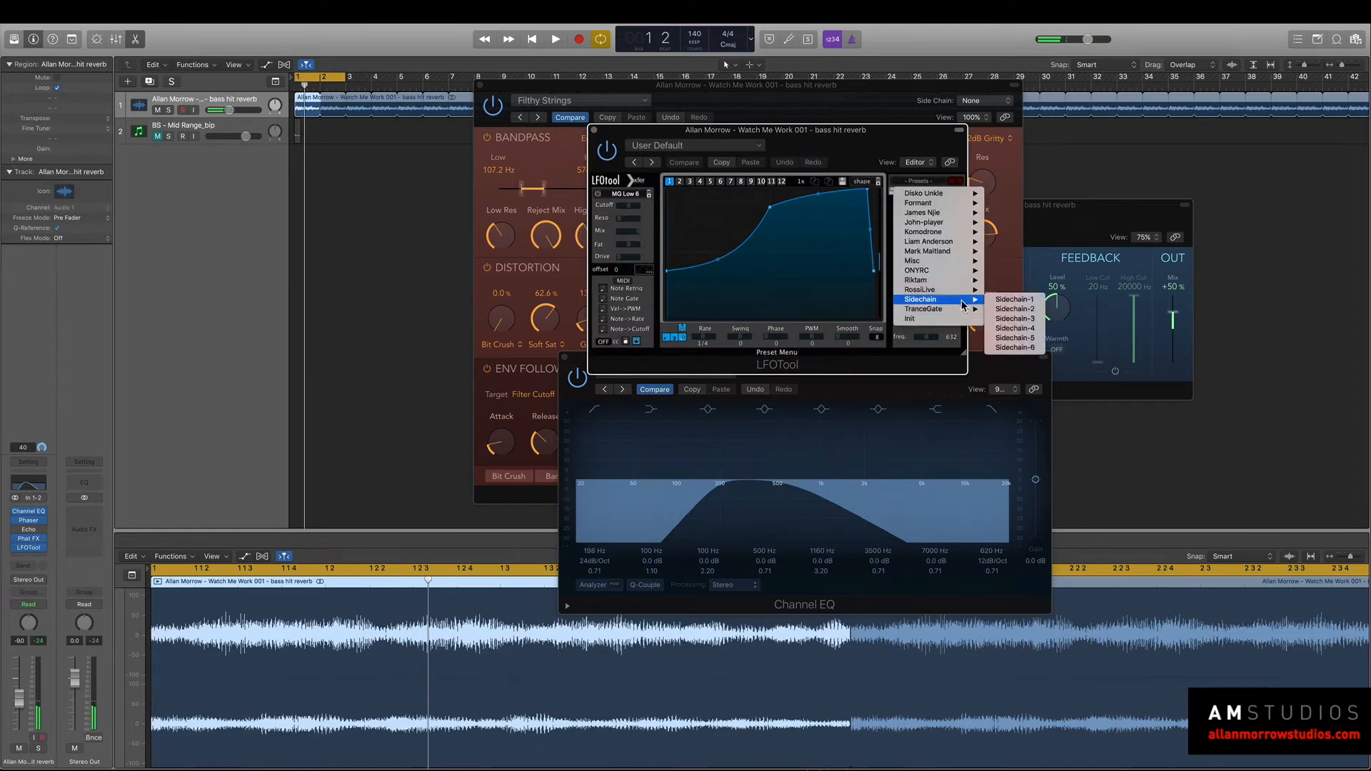
click(1024, 348)
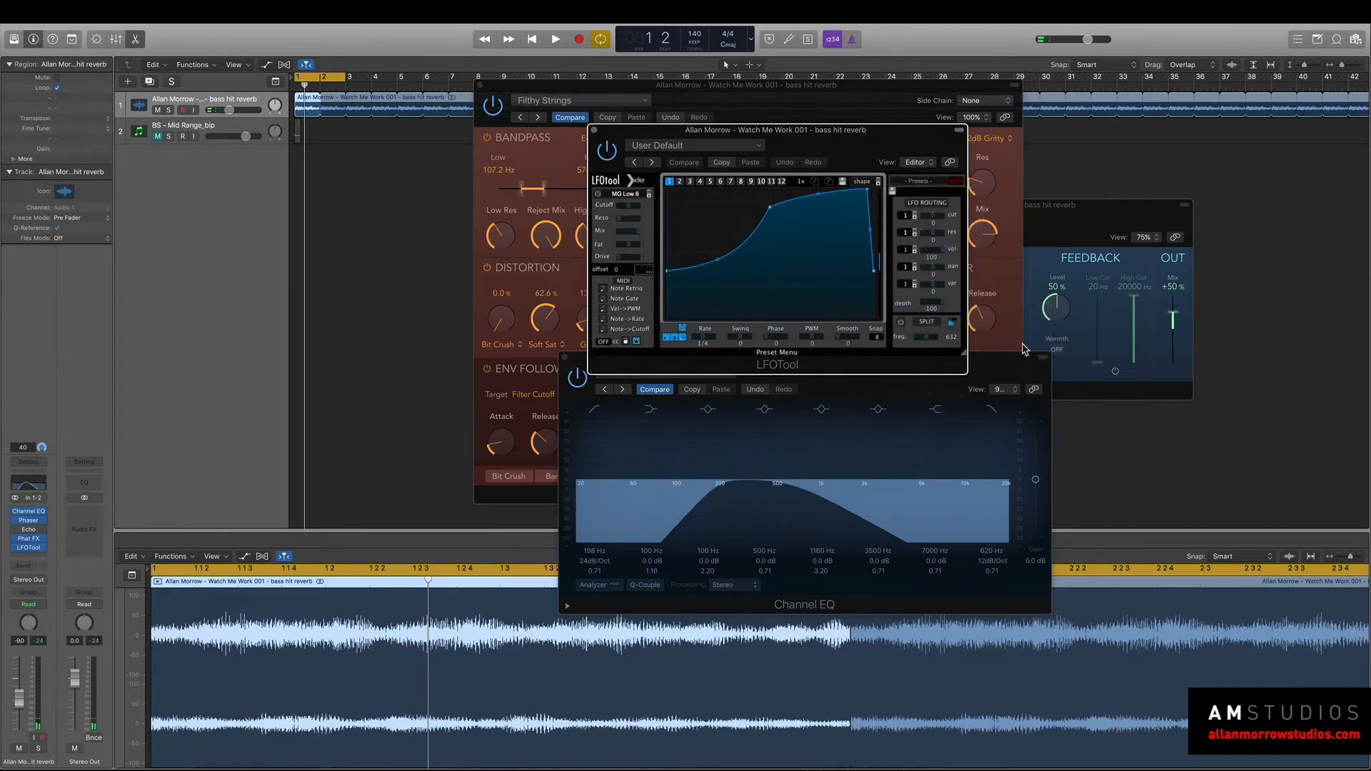
key(space)
Add a Space Designer reverb after LFOTool at the end of the bass hit reverb track's effect chain.
mouse_move(21, 549)
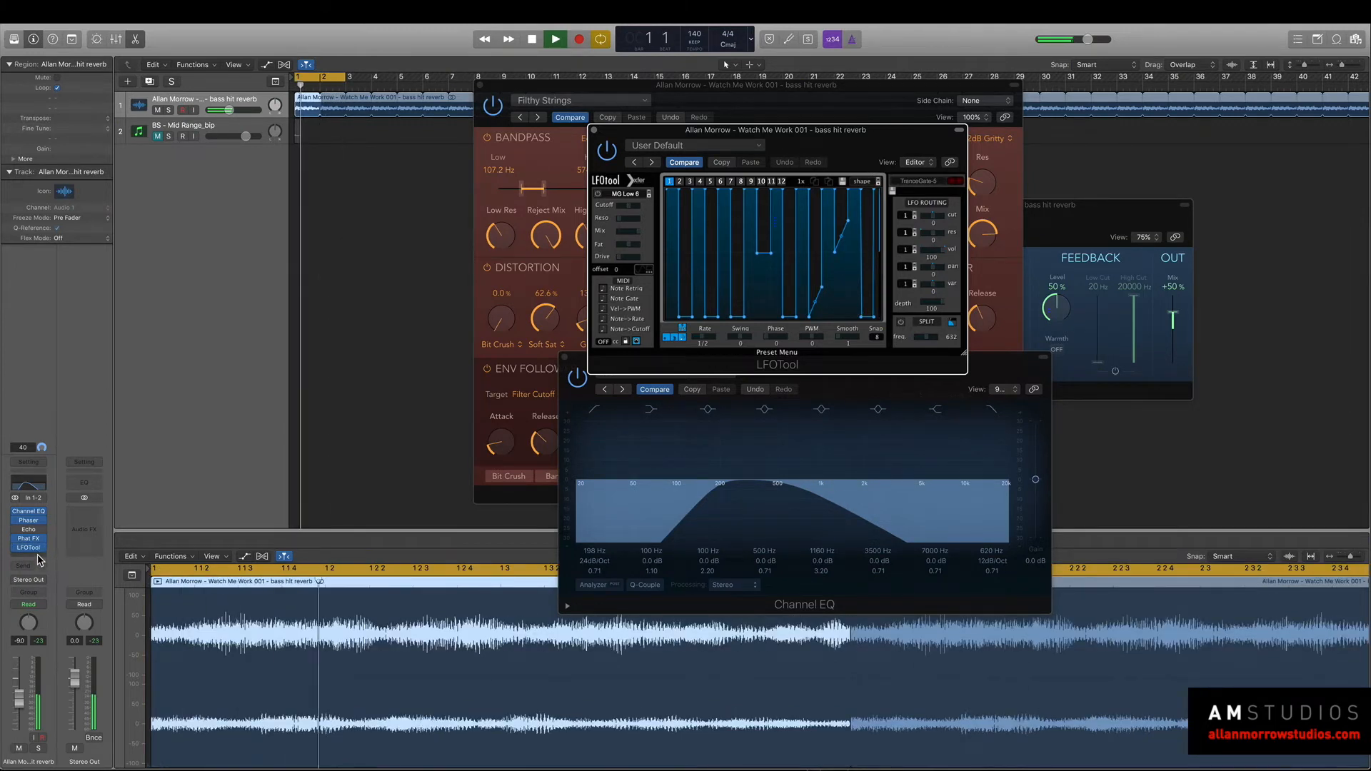
click(43, 549)
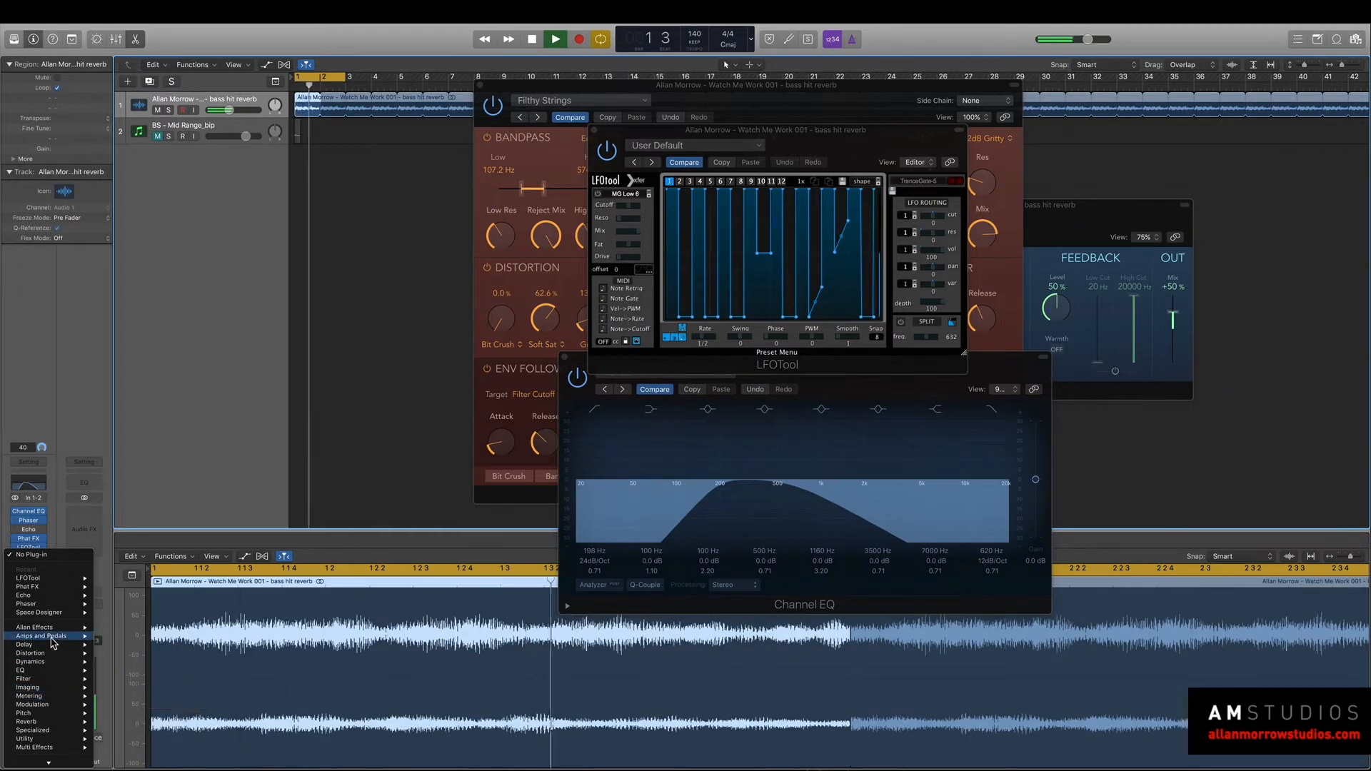
mouse_move(43, 627)
mouse_move(142, 703)
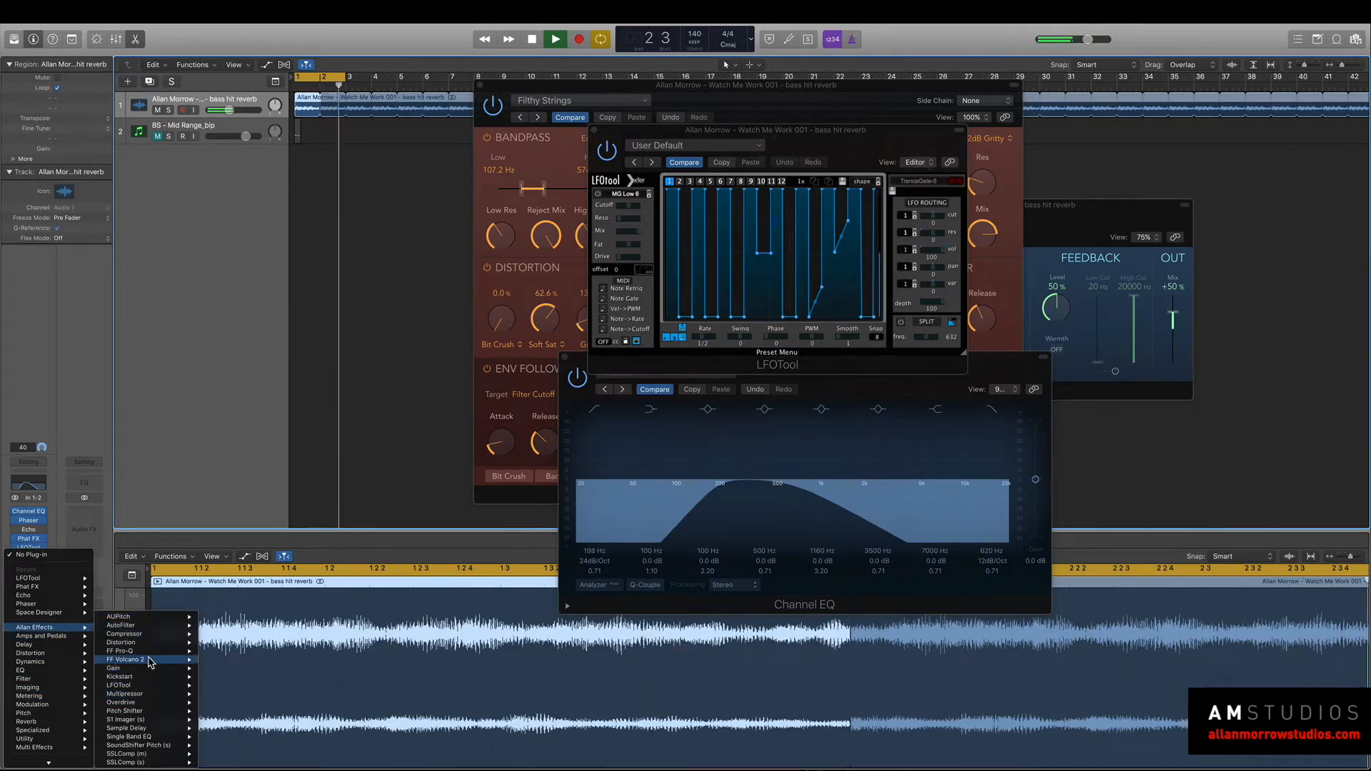
mouse_move(140, 729)
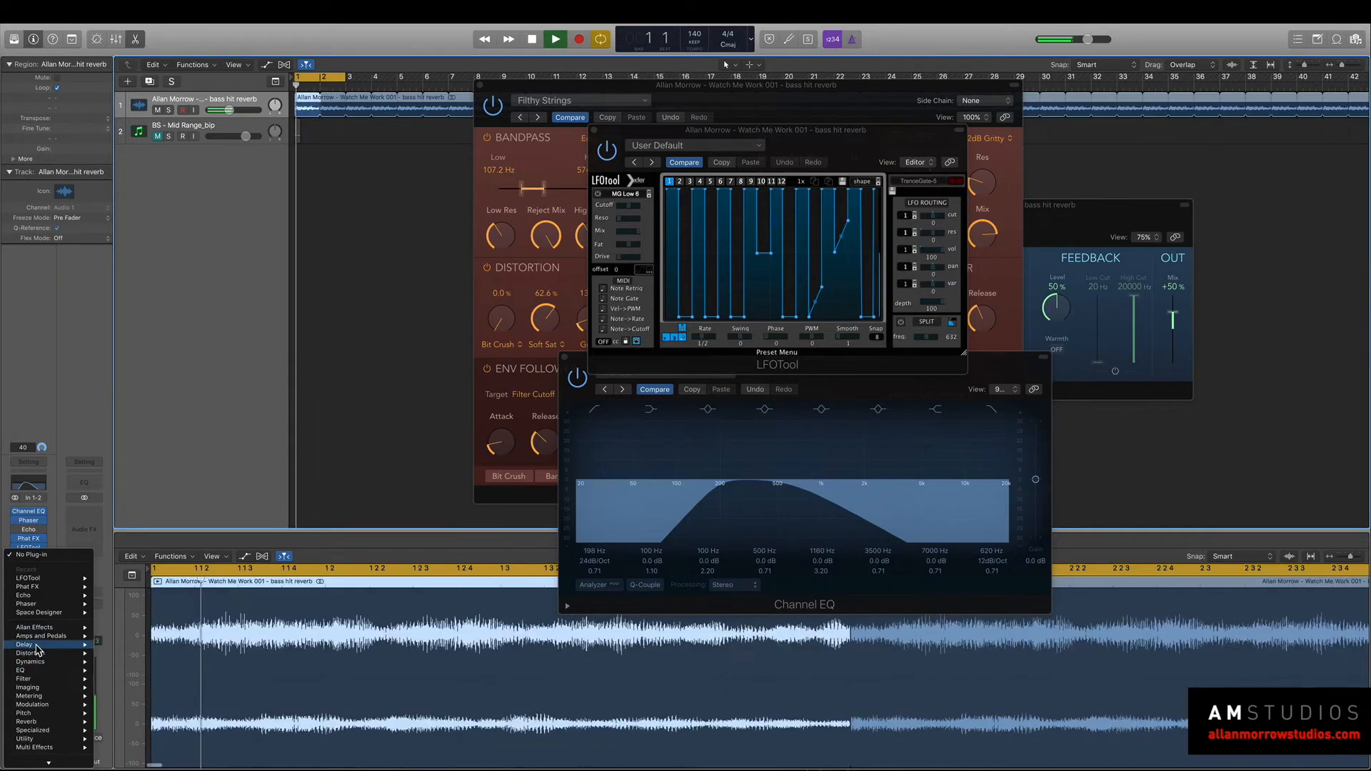
mouse_move(65, 722)
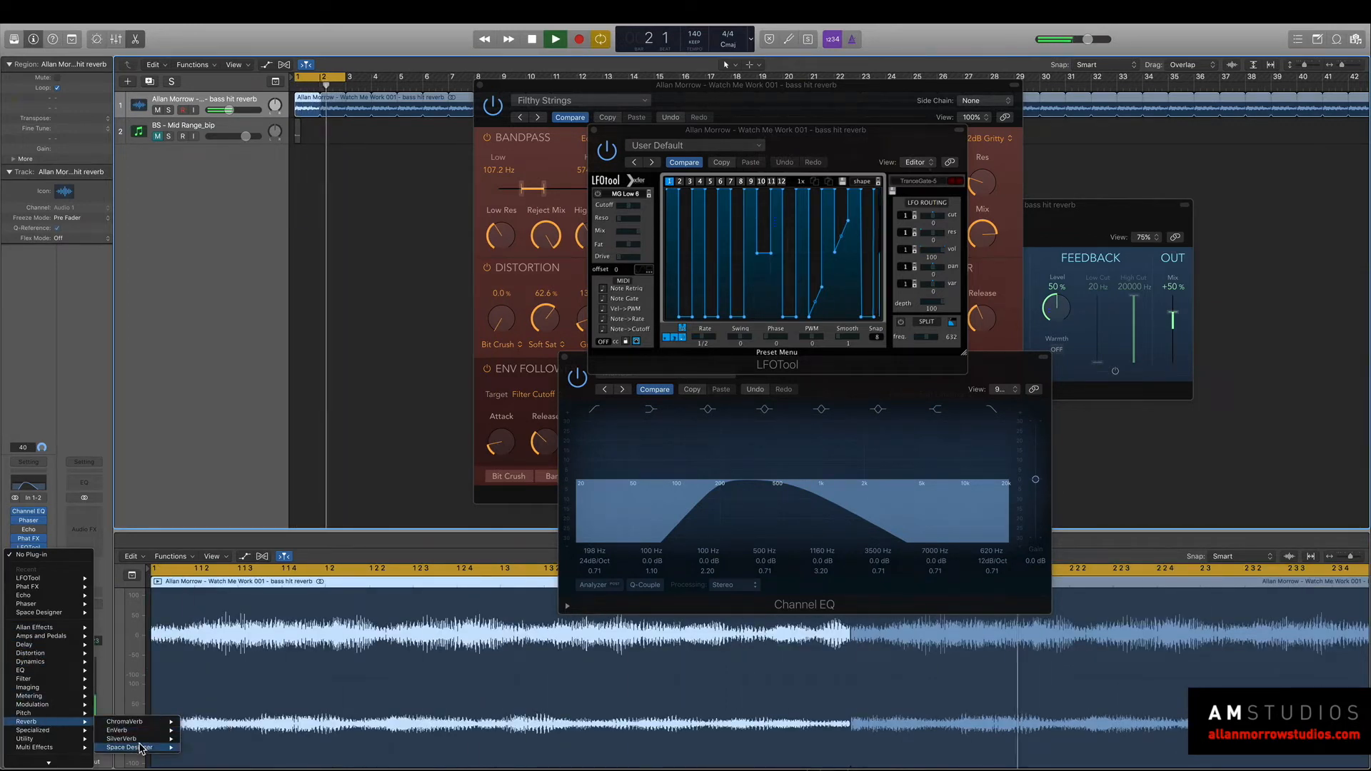
click(204, 748)
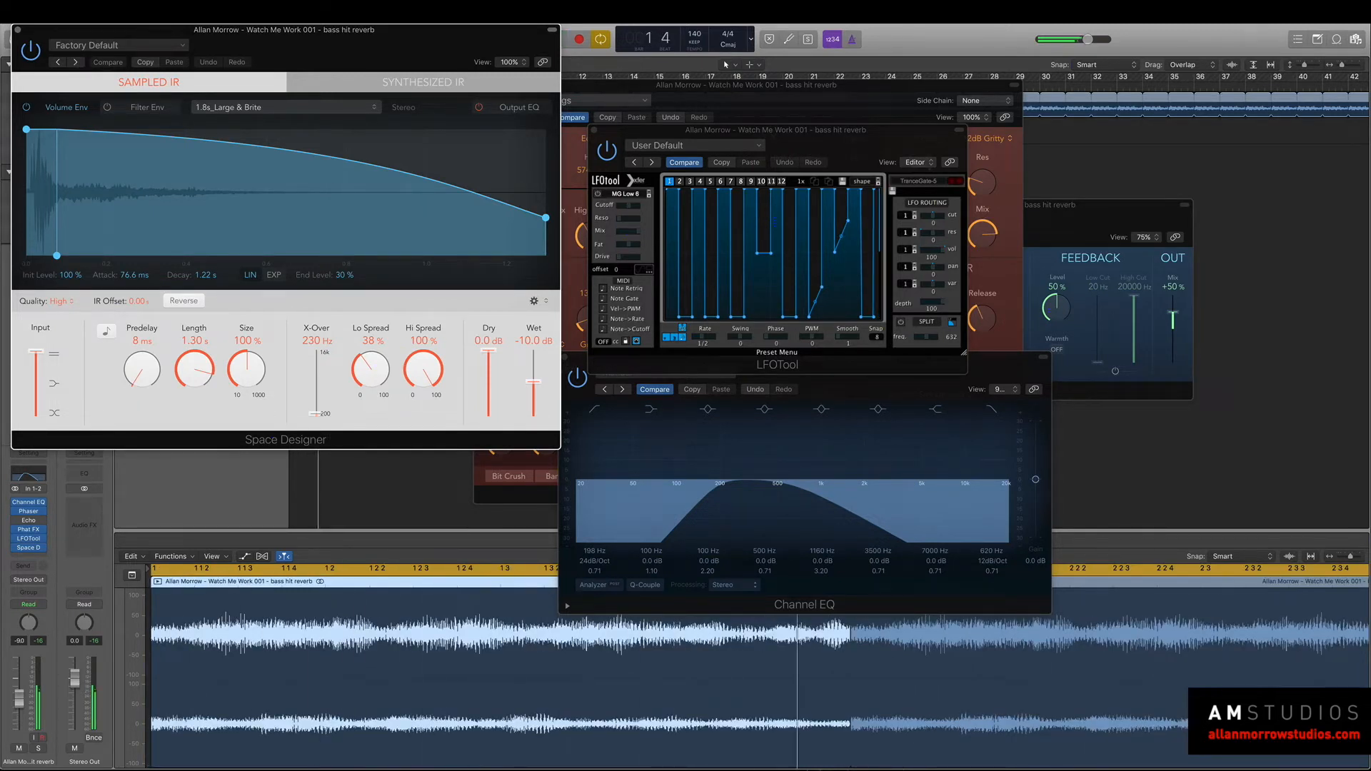
Close the Space Designer, Channel EQ, LFOTool and Phat FX plug-in windows.
drag(367, 33, 1121, 113)
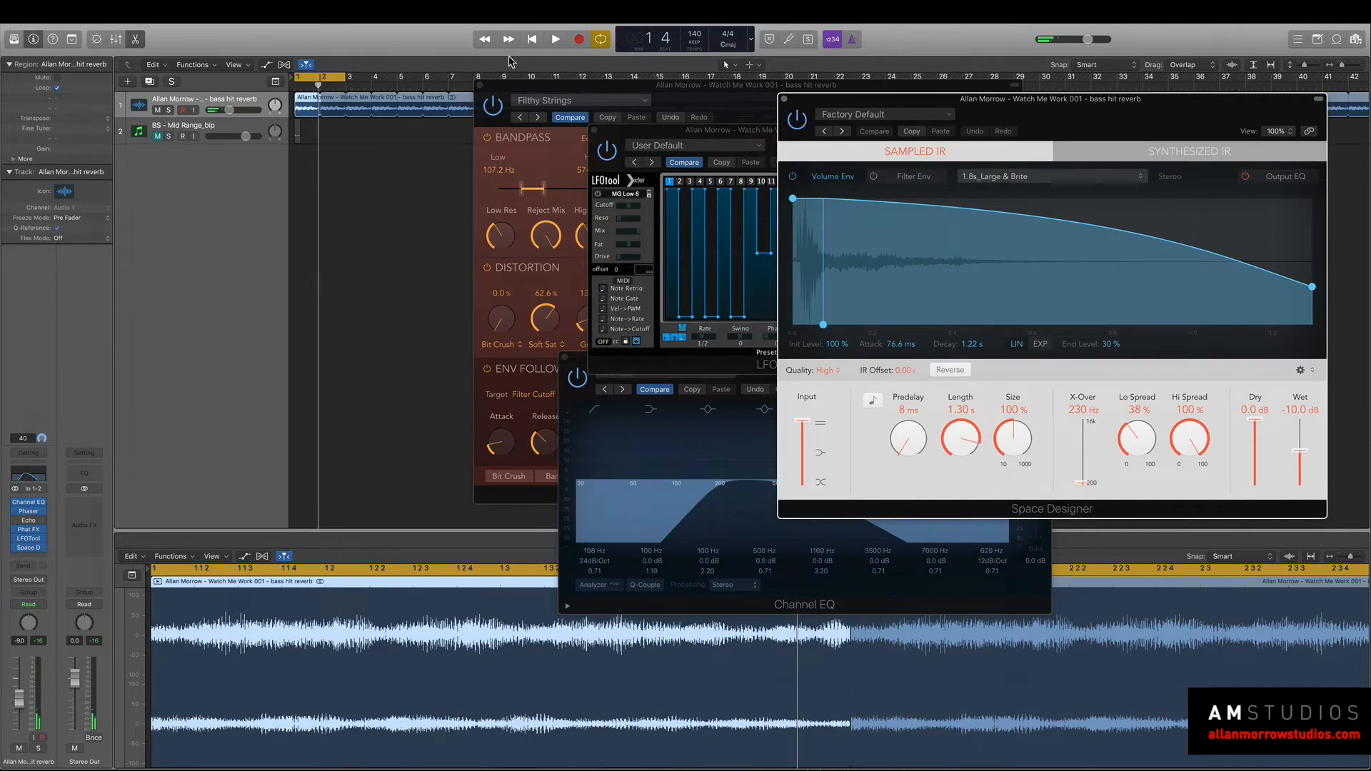
click(786, 100)
click(565, 357)
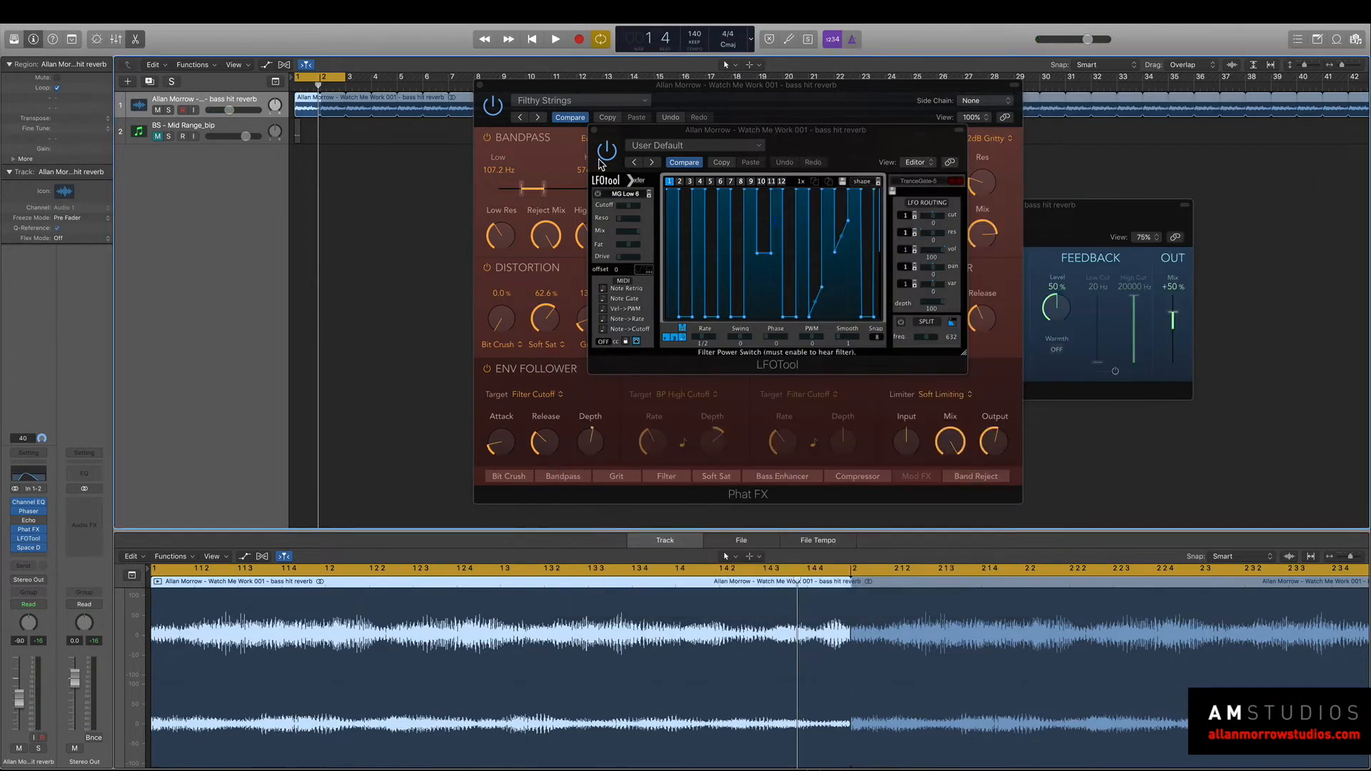
click(595, 130)
click(477, 83)
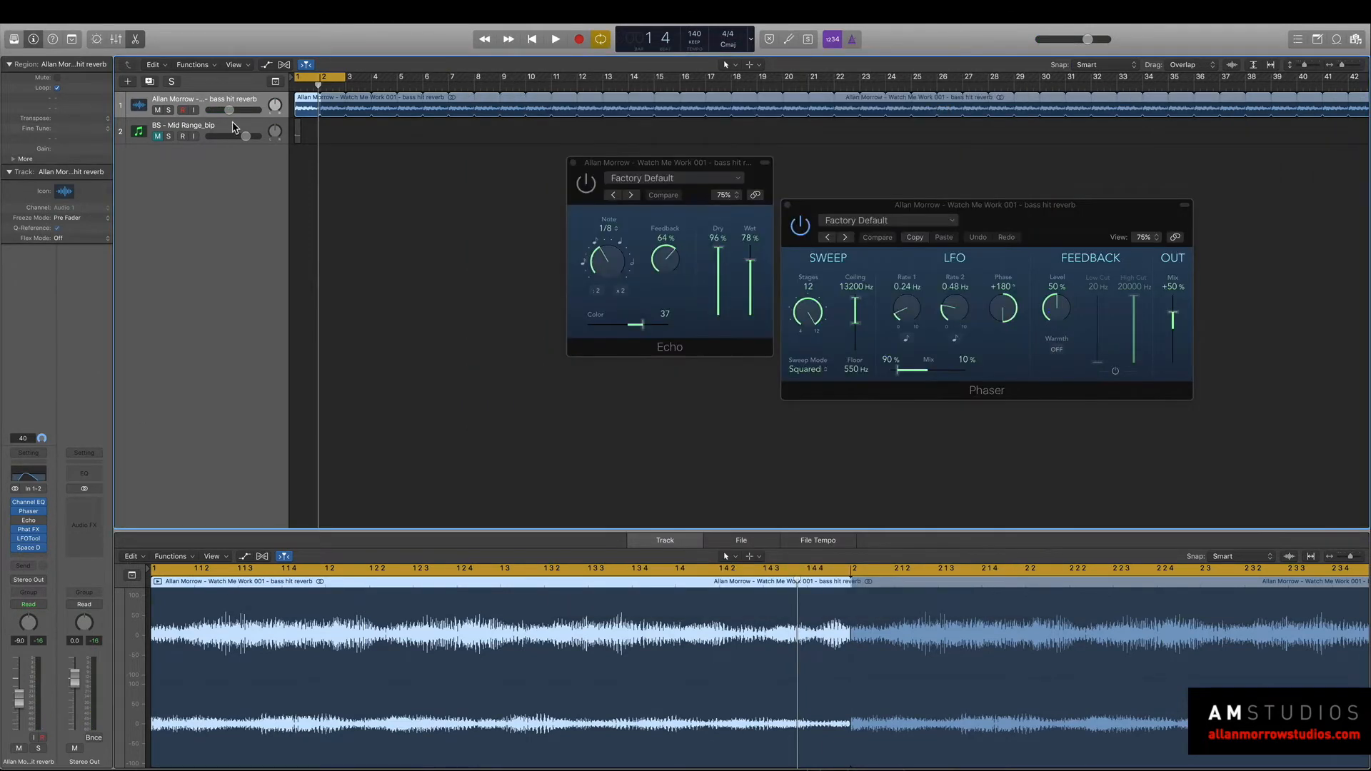
click(234, 125)
click(35, 497)
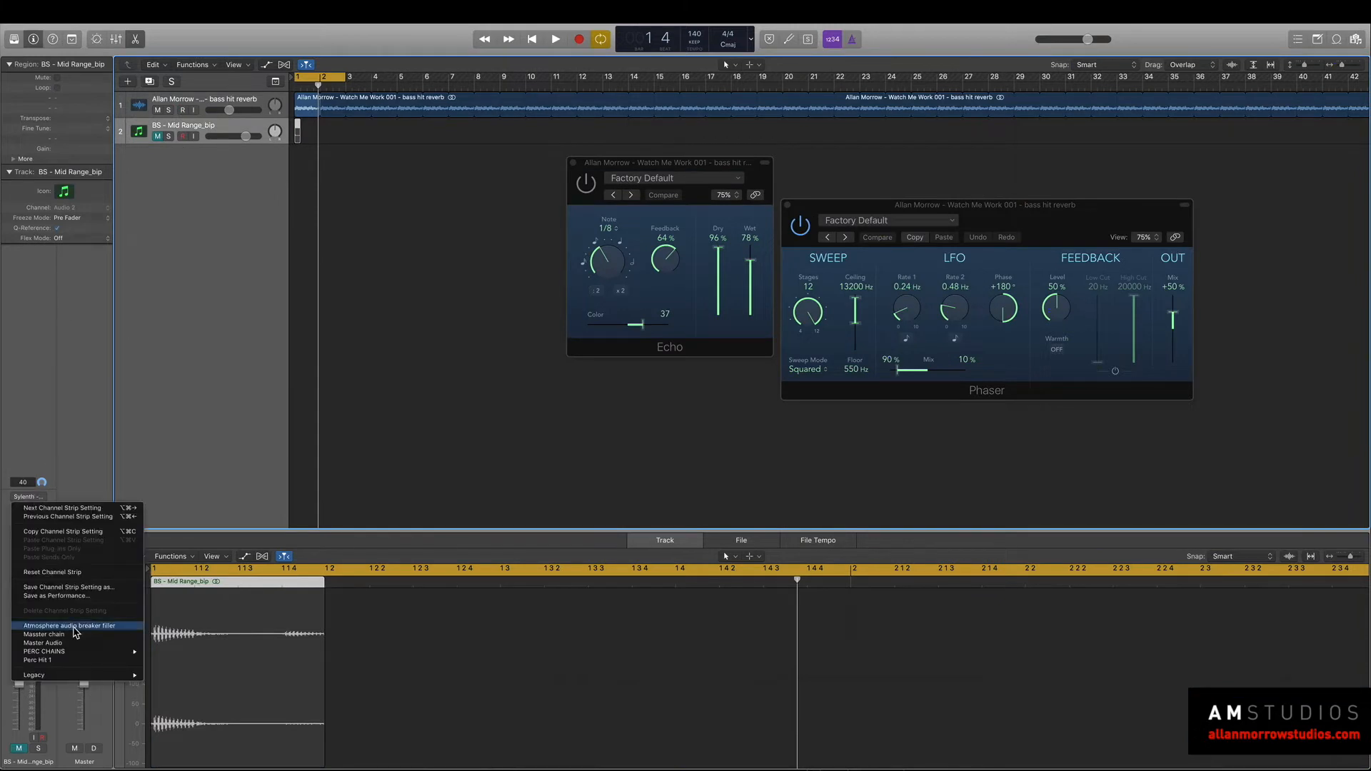
click(72, 448)
click(203, 181)
click(226, 139)
click(157, 137)
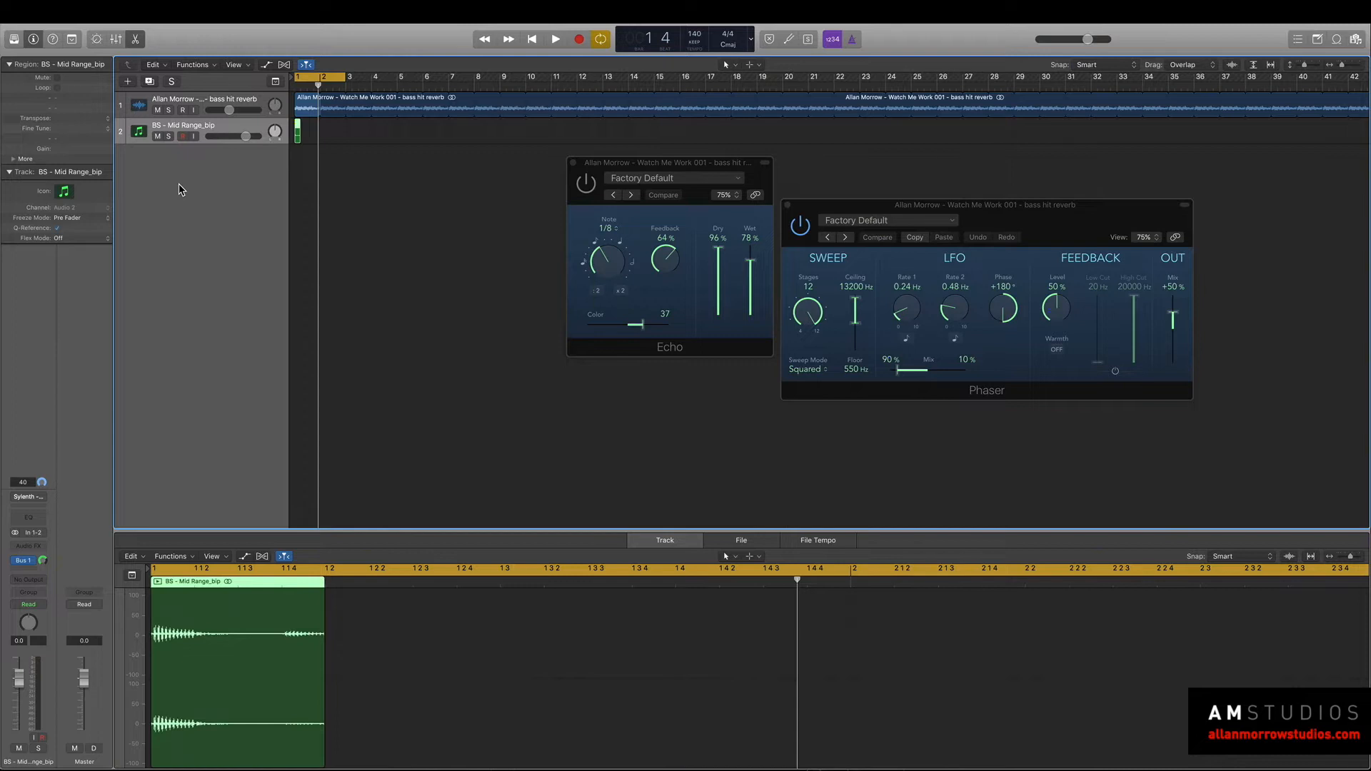
Create a new software instrument track and load the Sub Pad 1 (Es2) channel strip setting on it.
key(alt+super+s)
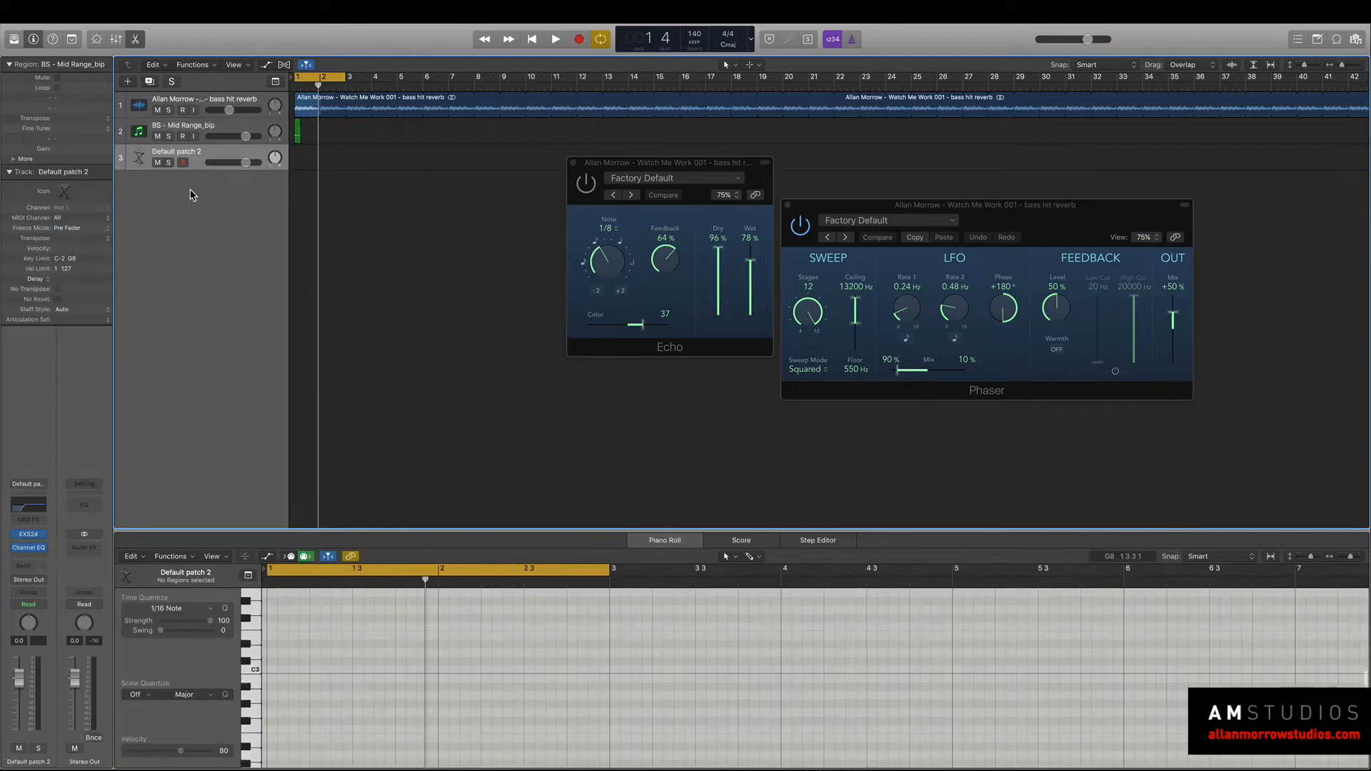
click(41, 486)
mouse_move(98, 654)
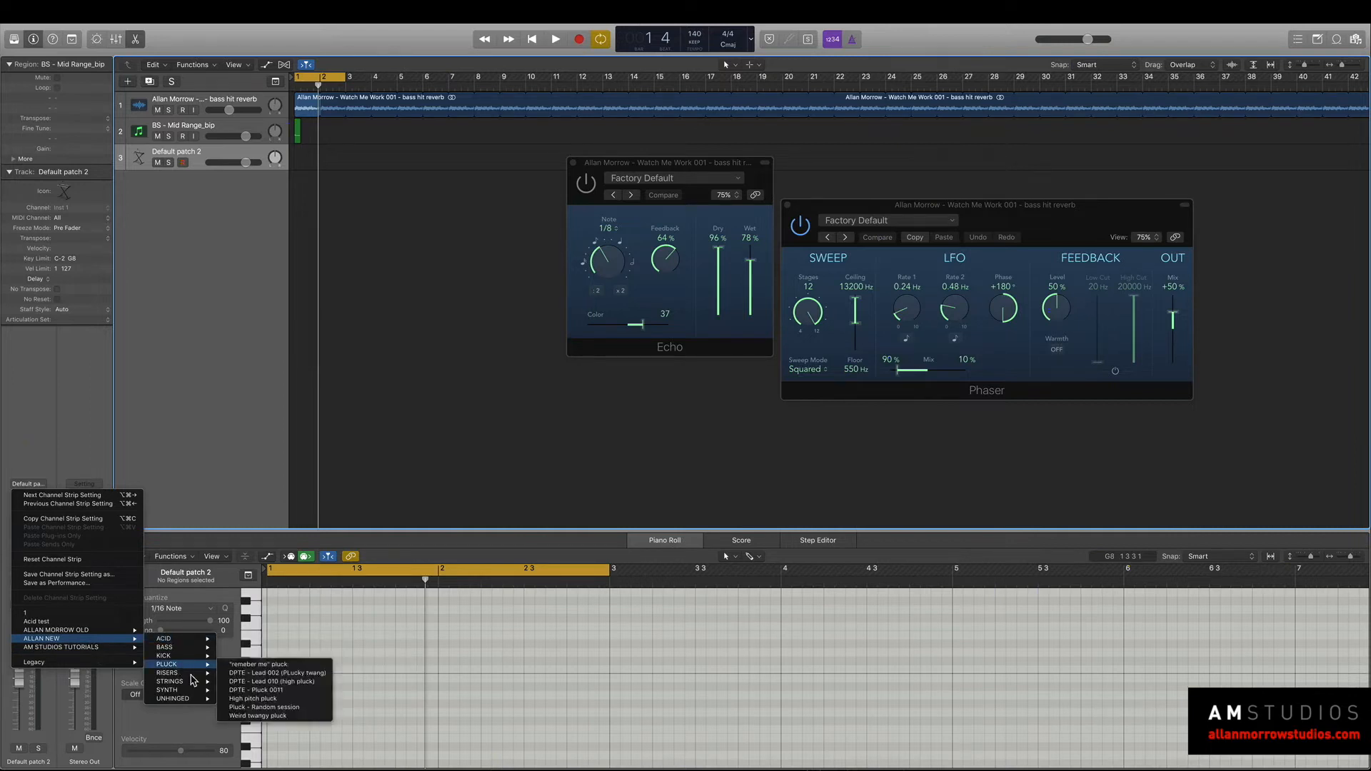
click(235, 682)
Create an empty MIDI region at bar 1 on the Sub Pad 1 track and lower the track's volume to -11.0 dB.
right_click(306, 162)
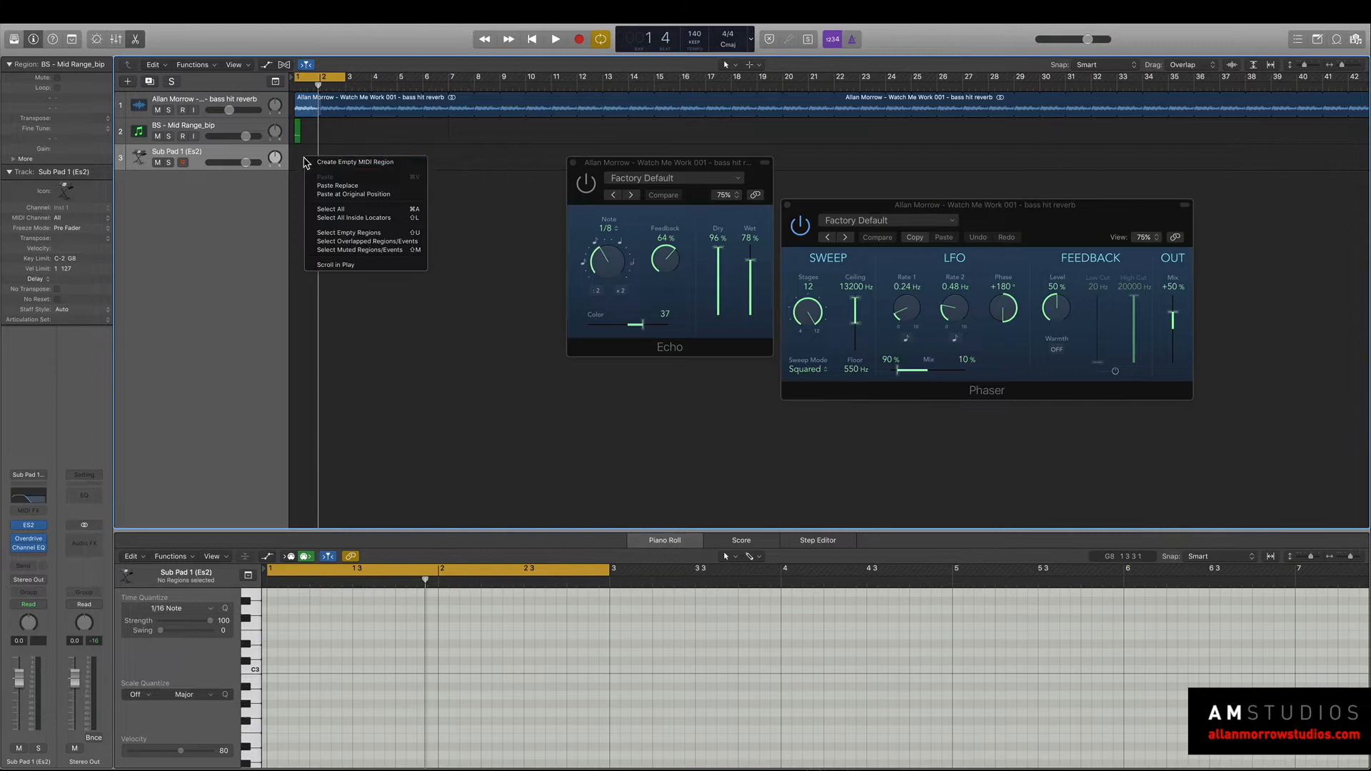
click(321, 163)
click(249, 696)
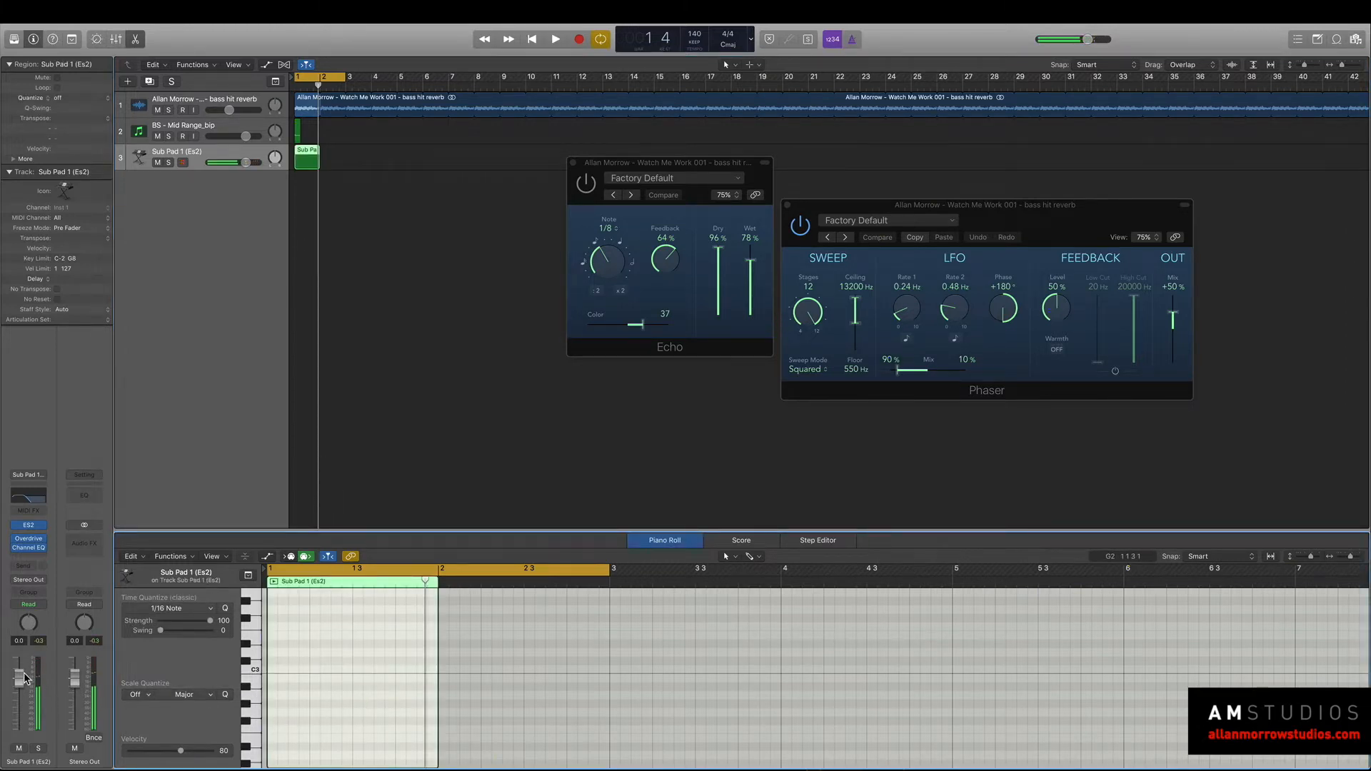
scroll(320, 707, down, 5)
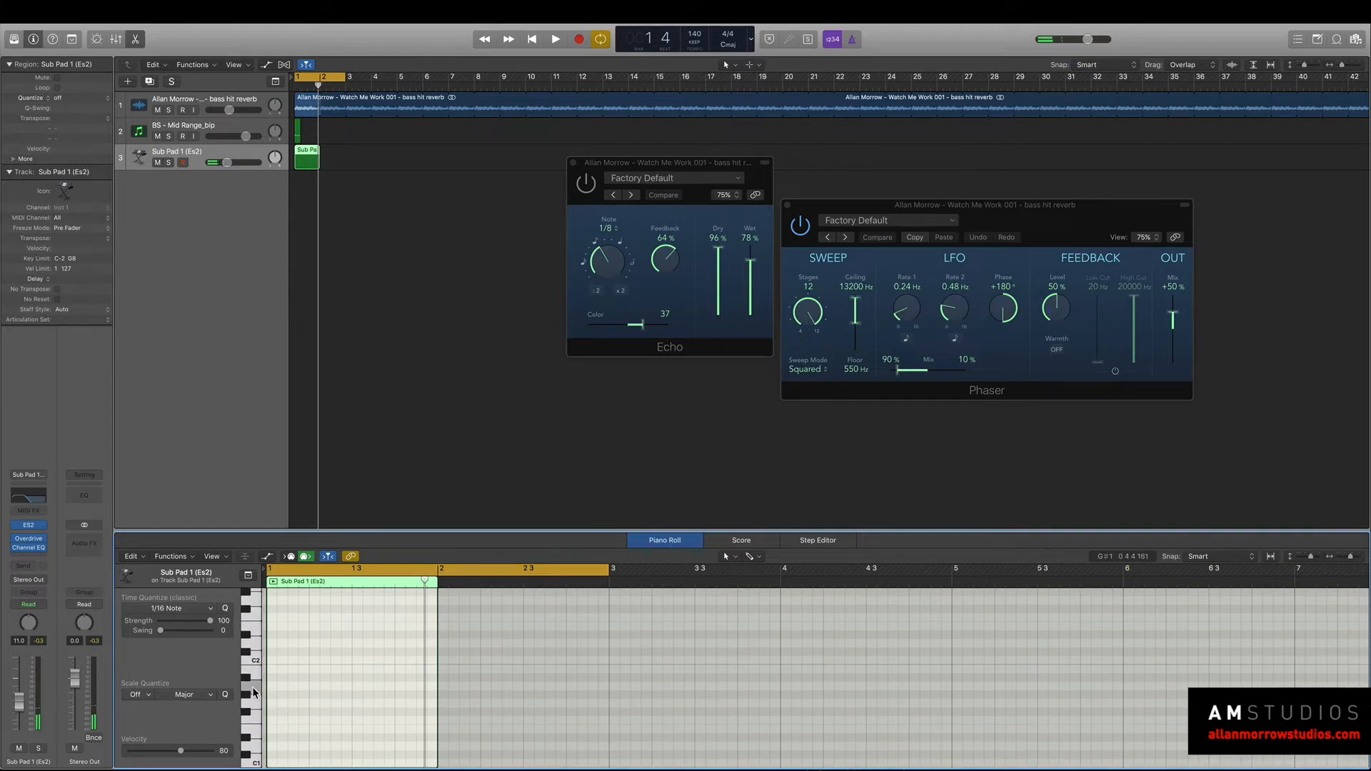
Draw one long sustained note just below C2 from the start of the Sub Pad 1 region and play it.
click(269, 687)
drag(275, 687, 993, 702)
key(space)
Mute the BS - Mid Range_bip track, replay the loop and delete the track's short region at bar 1.
key(space)
click(157, 136)
key(space)
key(space)
click(232, 127)
key(Delete)
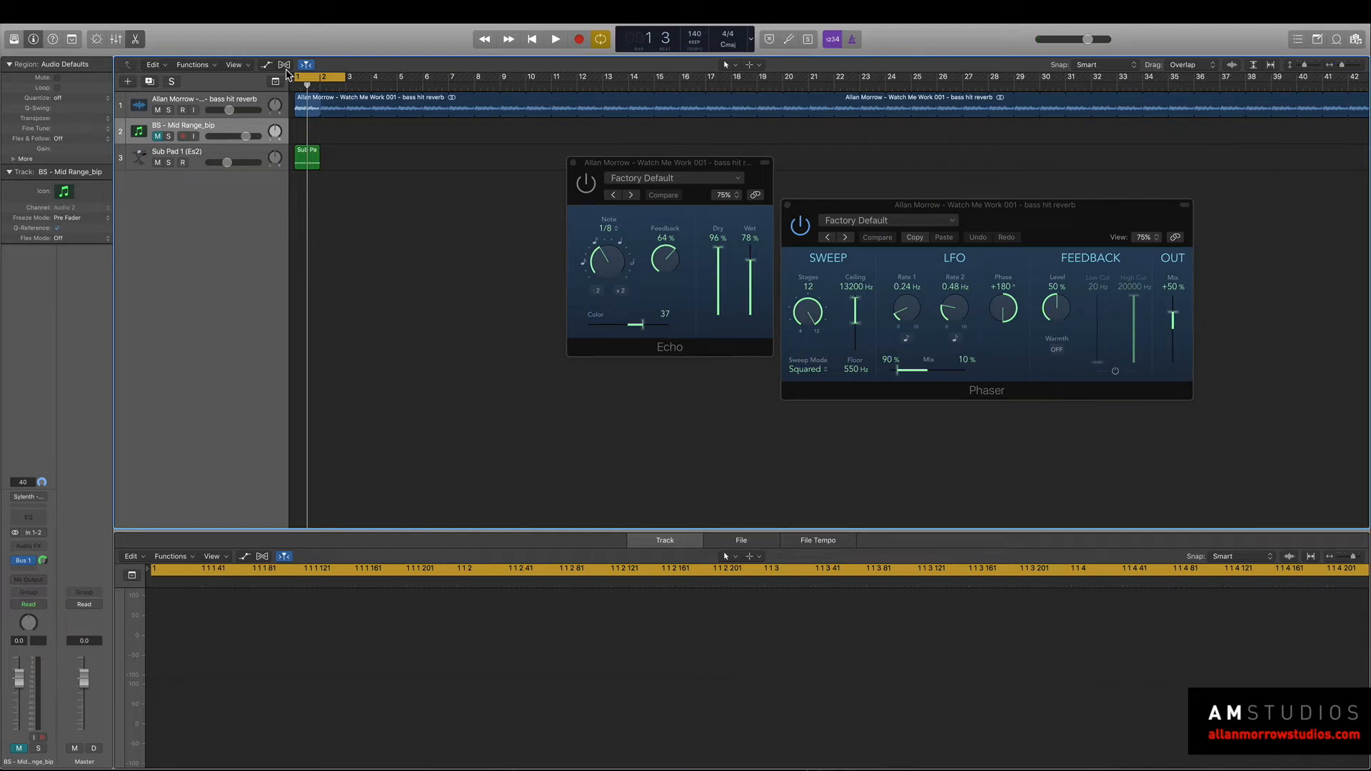
Raise the Channel EQ high cut on the bass hit reverb track to 10400 Hz and lower its volume to -15.2 dB during playback.
click(230, 98)
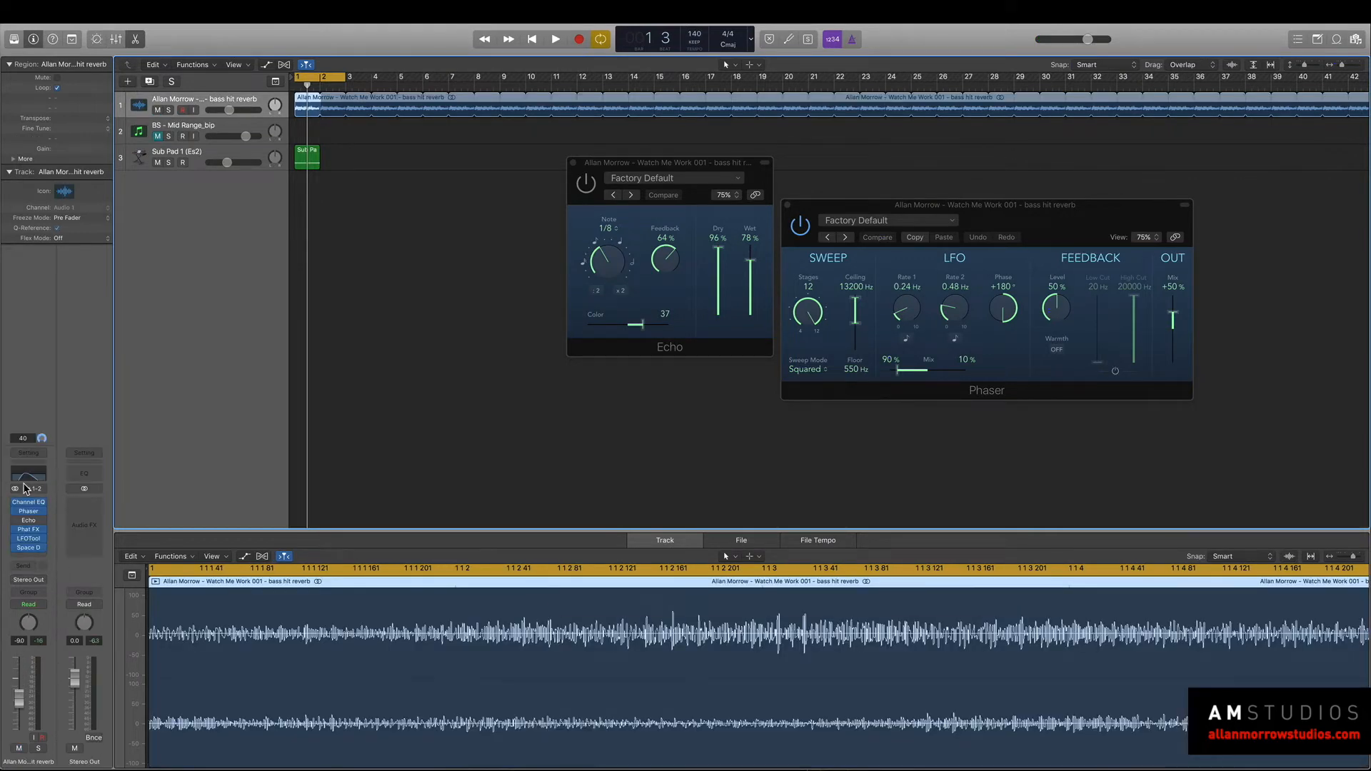
click(28, 502)
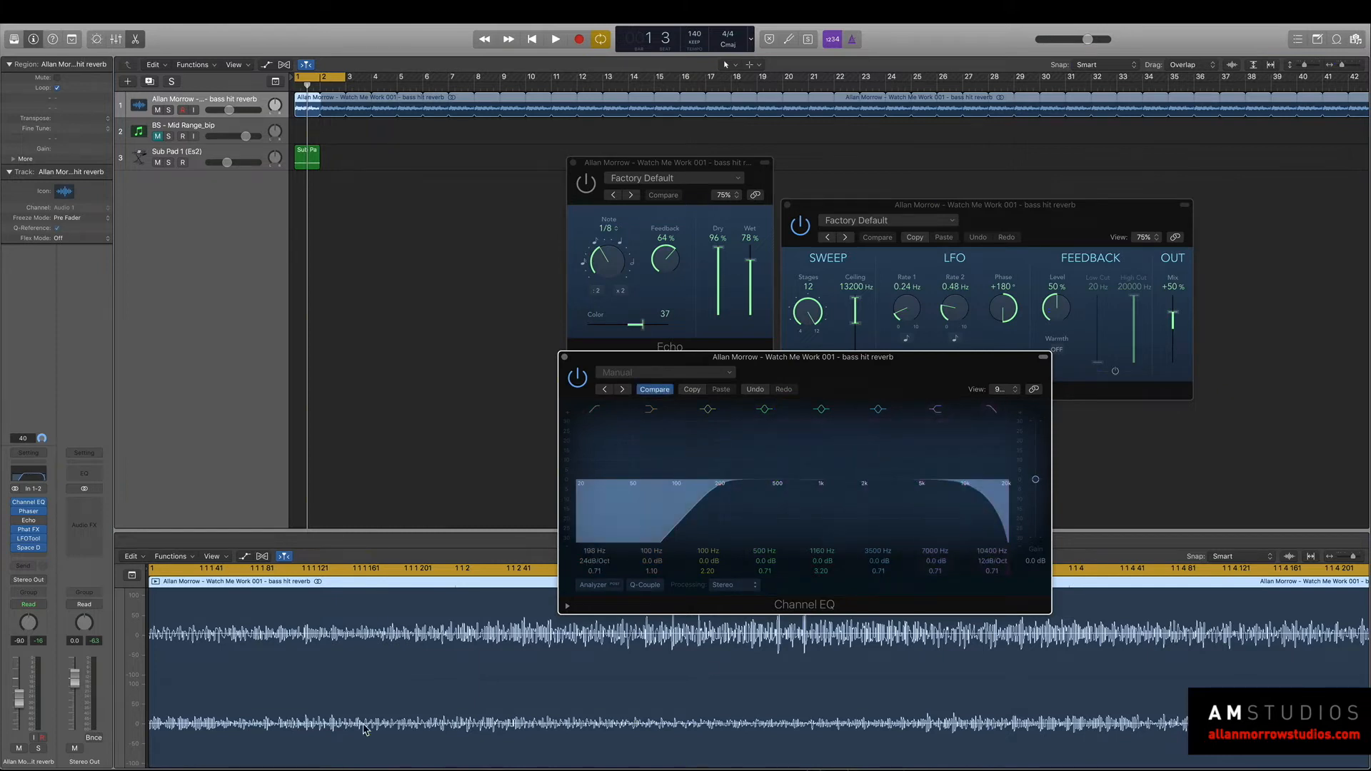
drag(18, 700, 18, 719)
key(space)
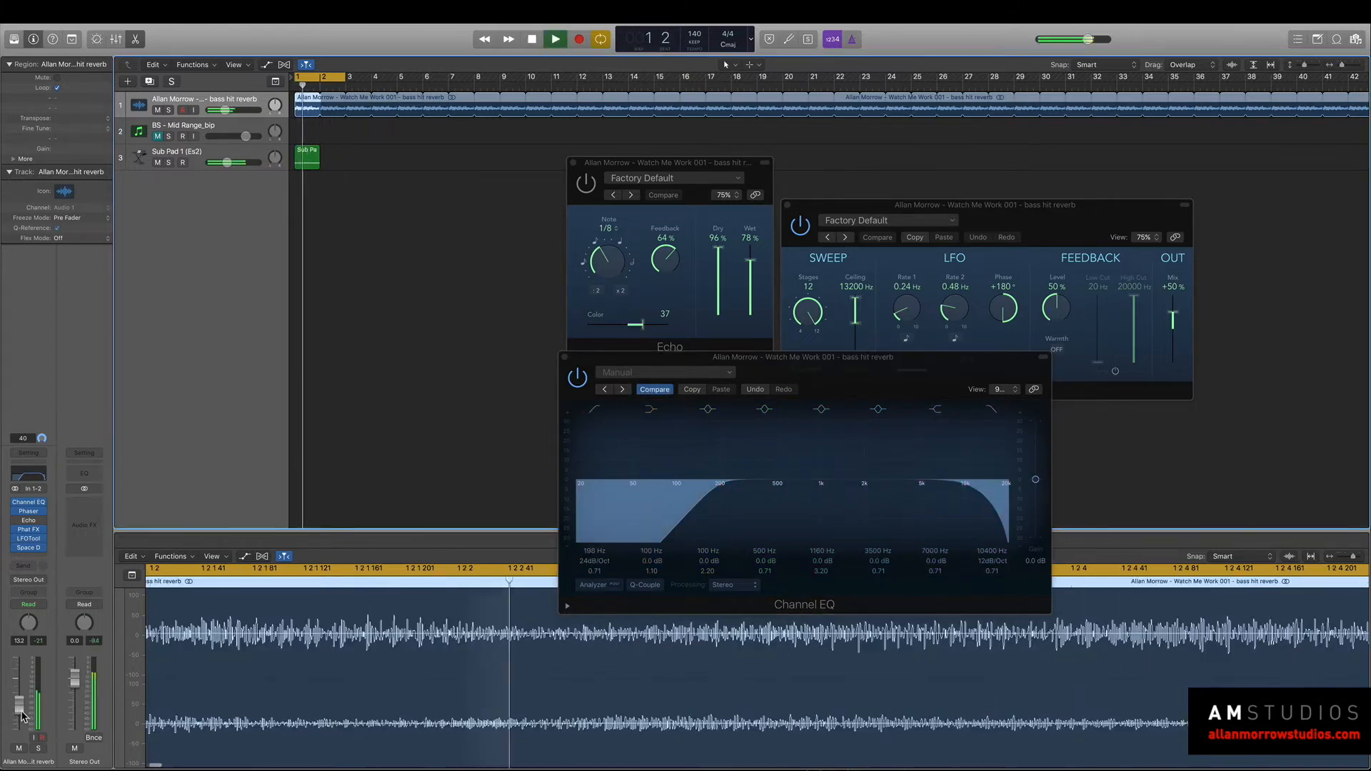
key(space)
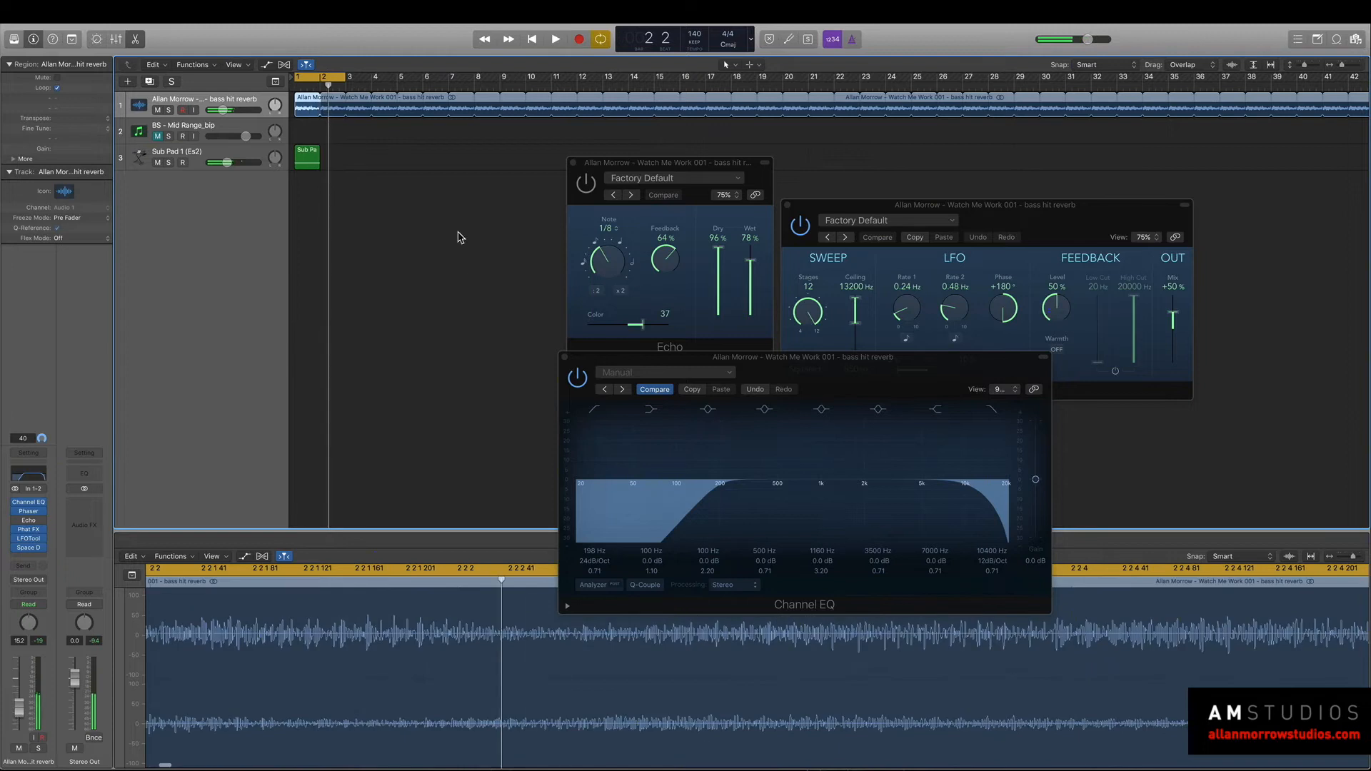
Extend the Sub Pad 1 region to bar 5 to cover its note, and solo the bass hit reverb track during playback.
click(323, 161)
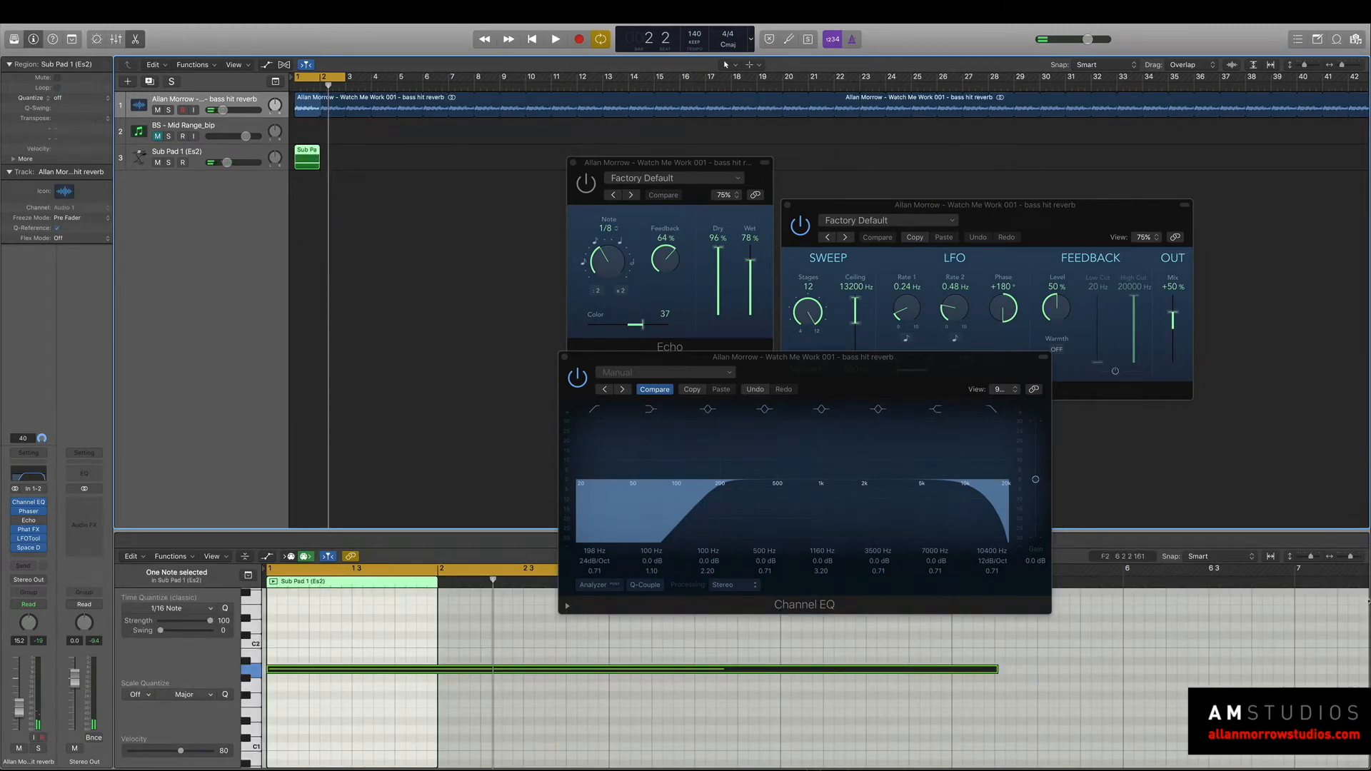
drag(437, 599, 956, 675)
key(space)
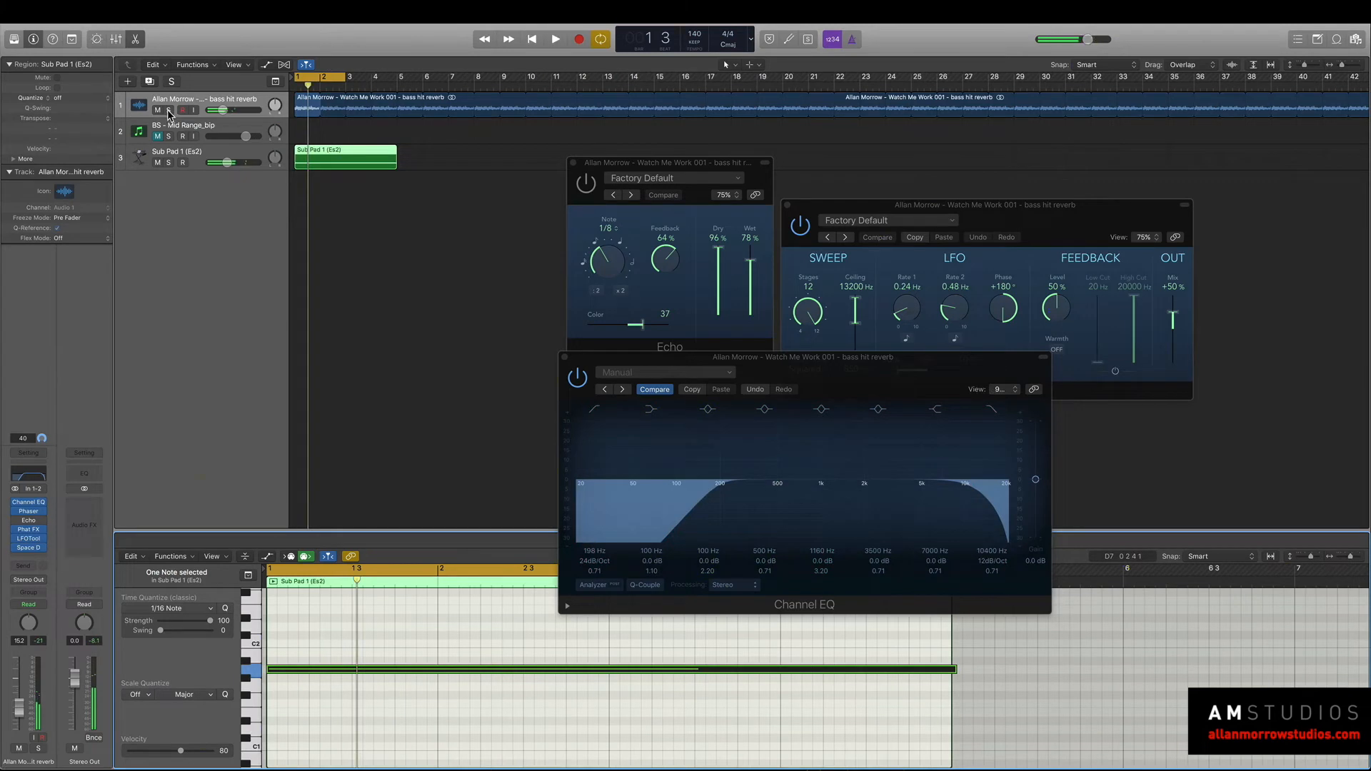
click(169, 110)
key(space)
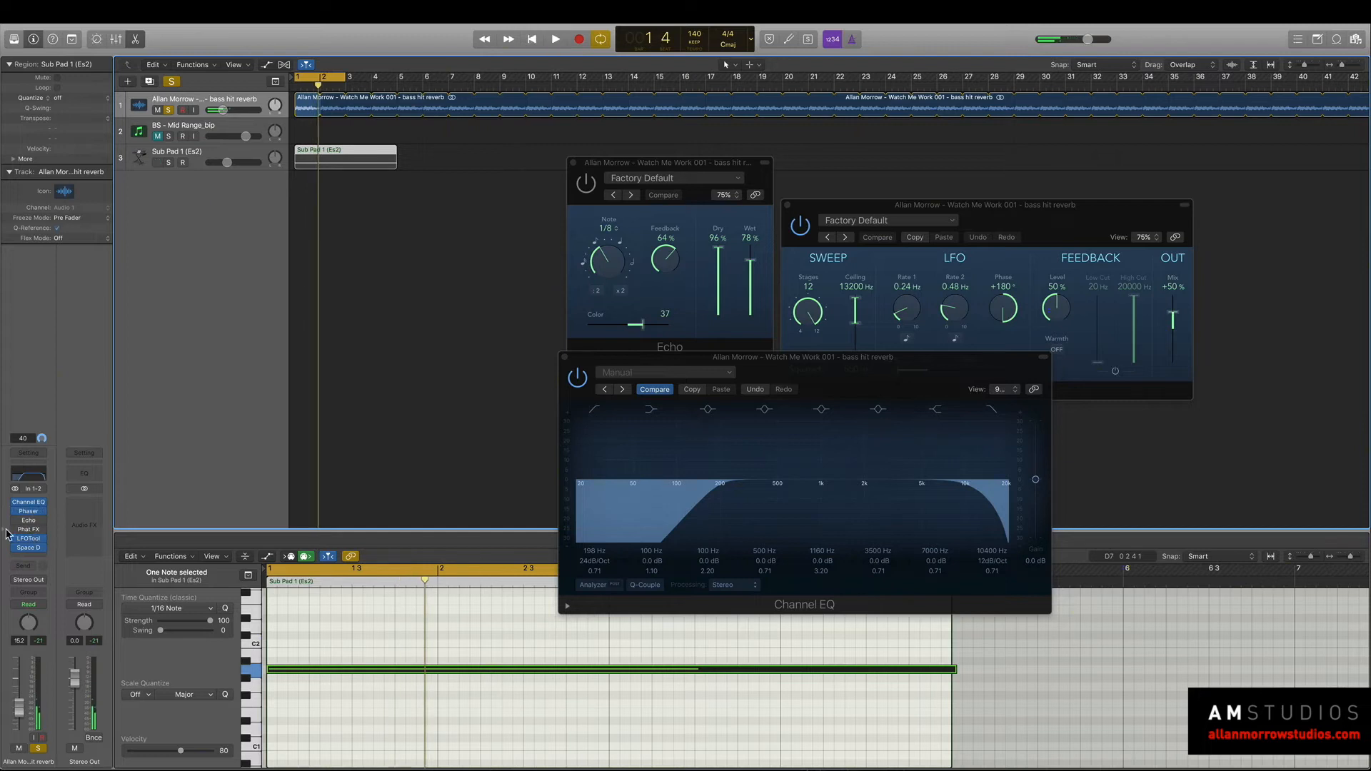
Try the Funk Follower and Massive Wobbly presets in Phat FX on the soloed bass hit reverb loop.
drag(606, 83, 741, 45)
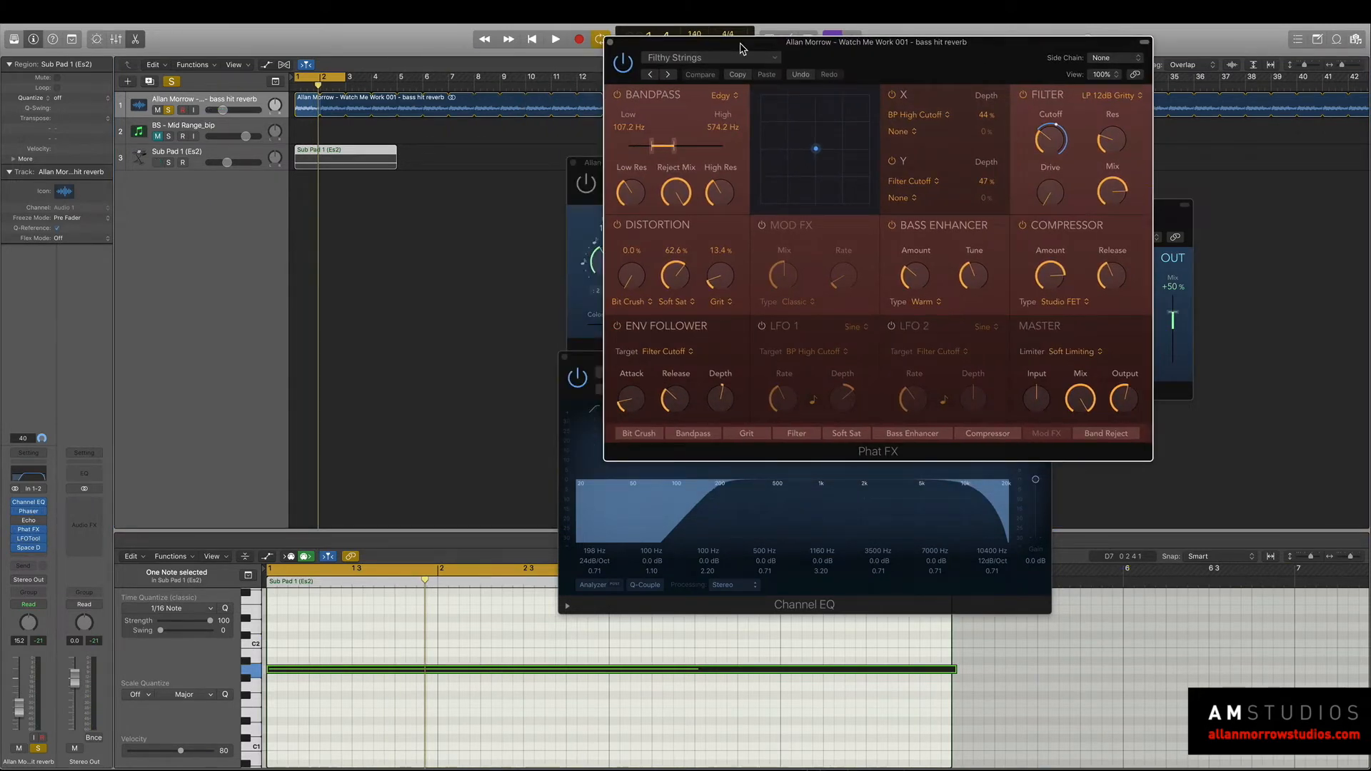
click(669, 75)
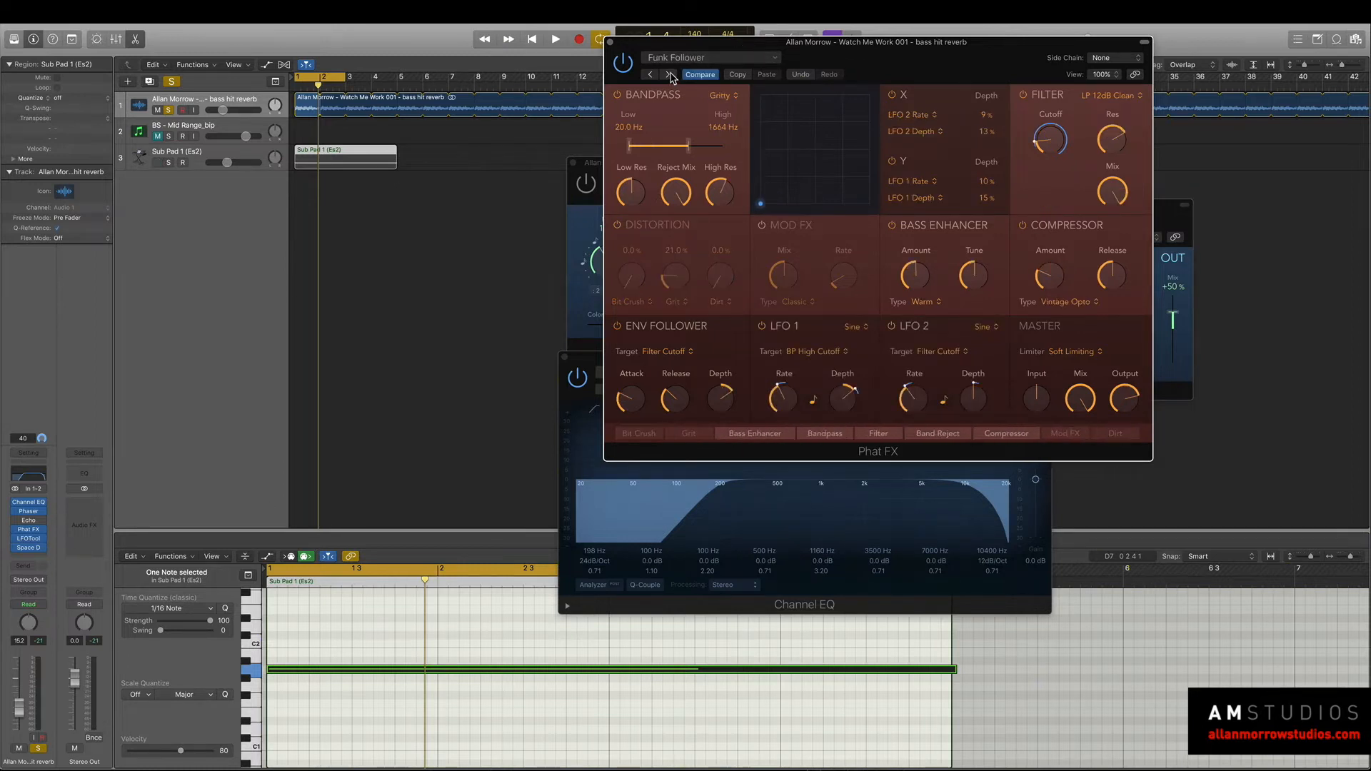
key(space)
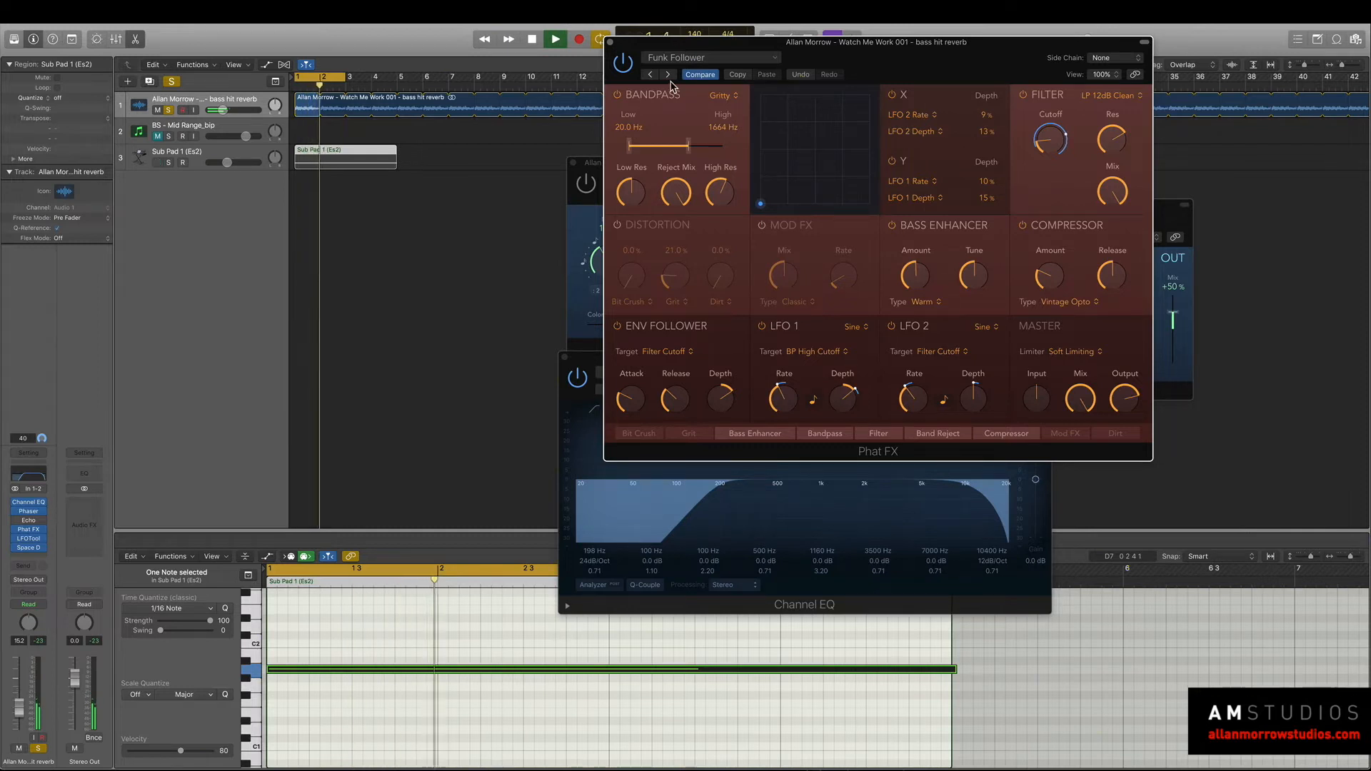
click(668, 75)
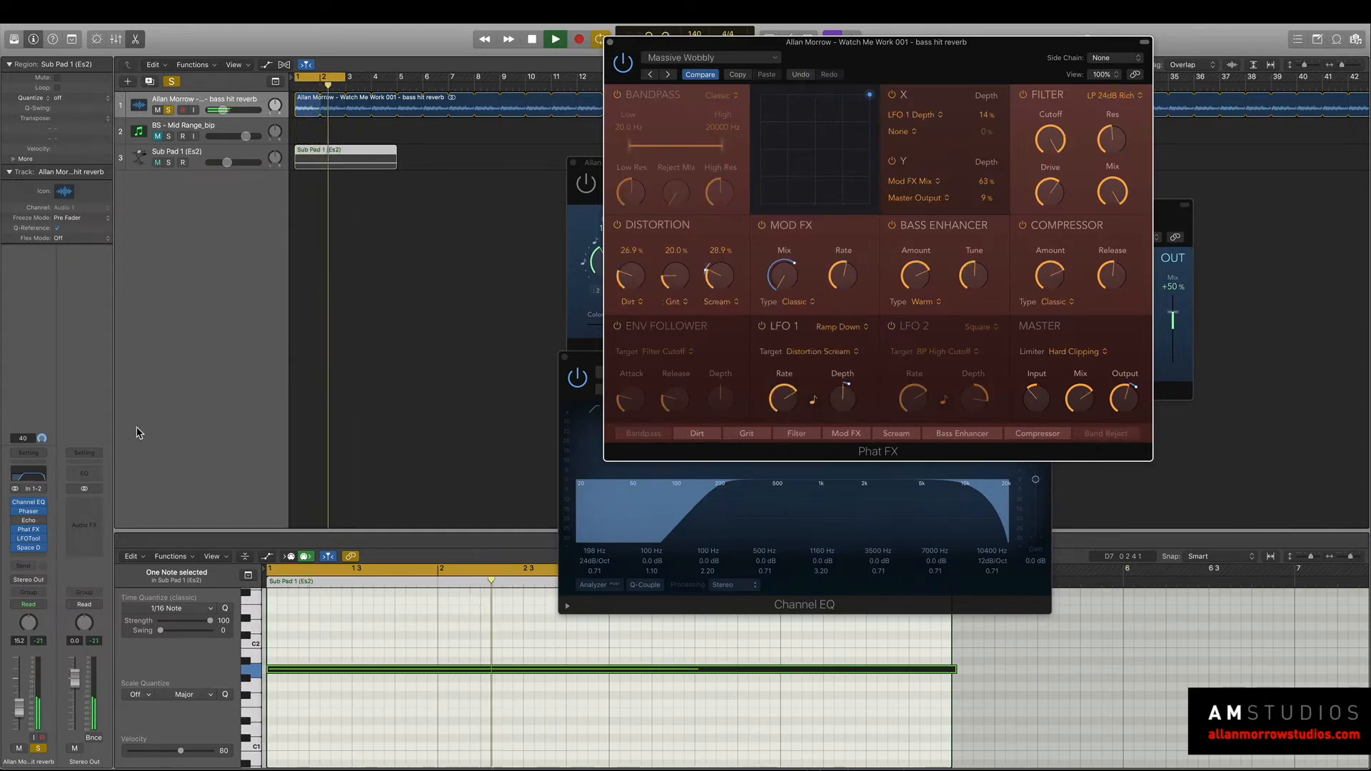
key(space)
Replace Phat FX with a stereo Step FX on the bass hit reverb track and play the loop.
click(41, 531)
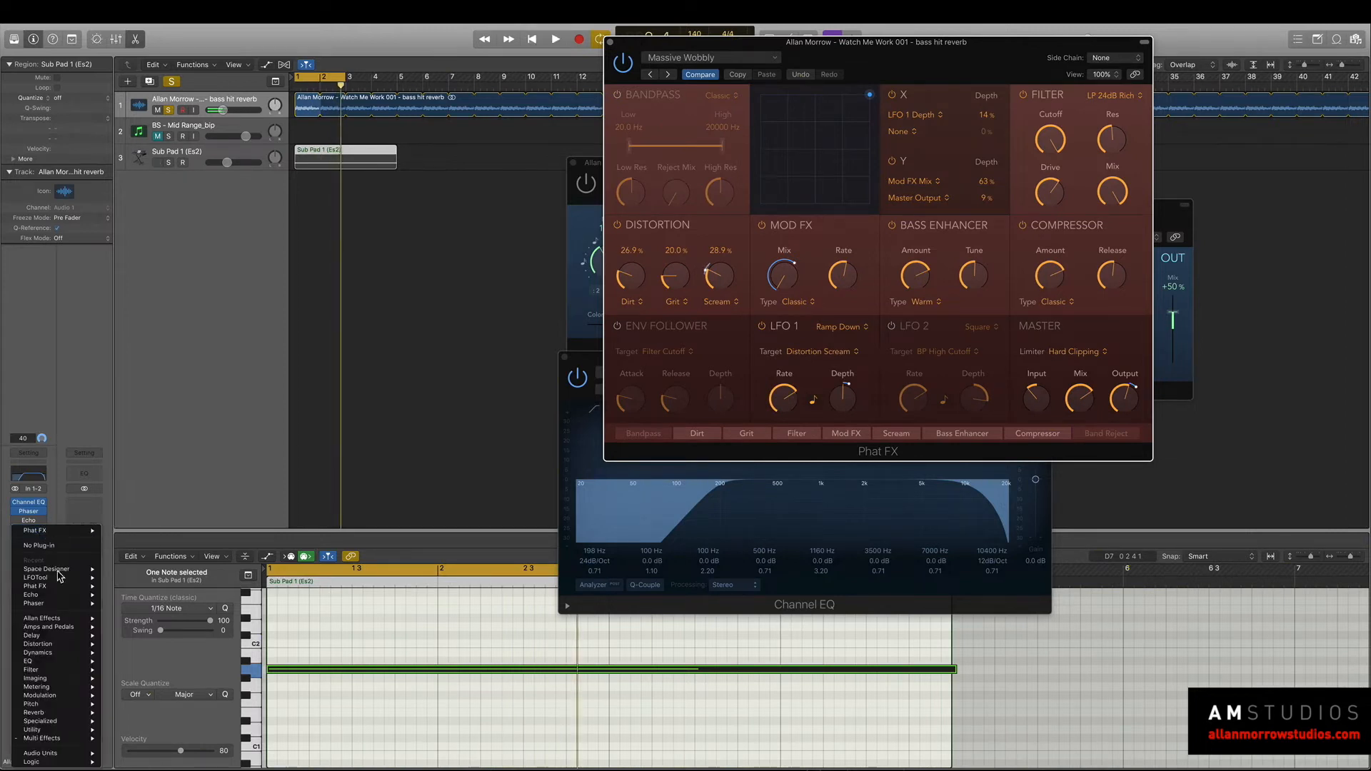
mouse_move(55, 739)
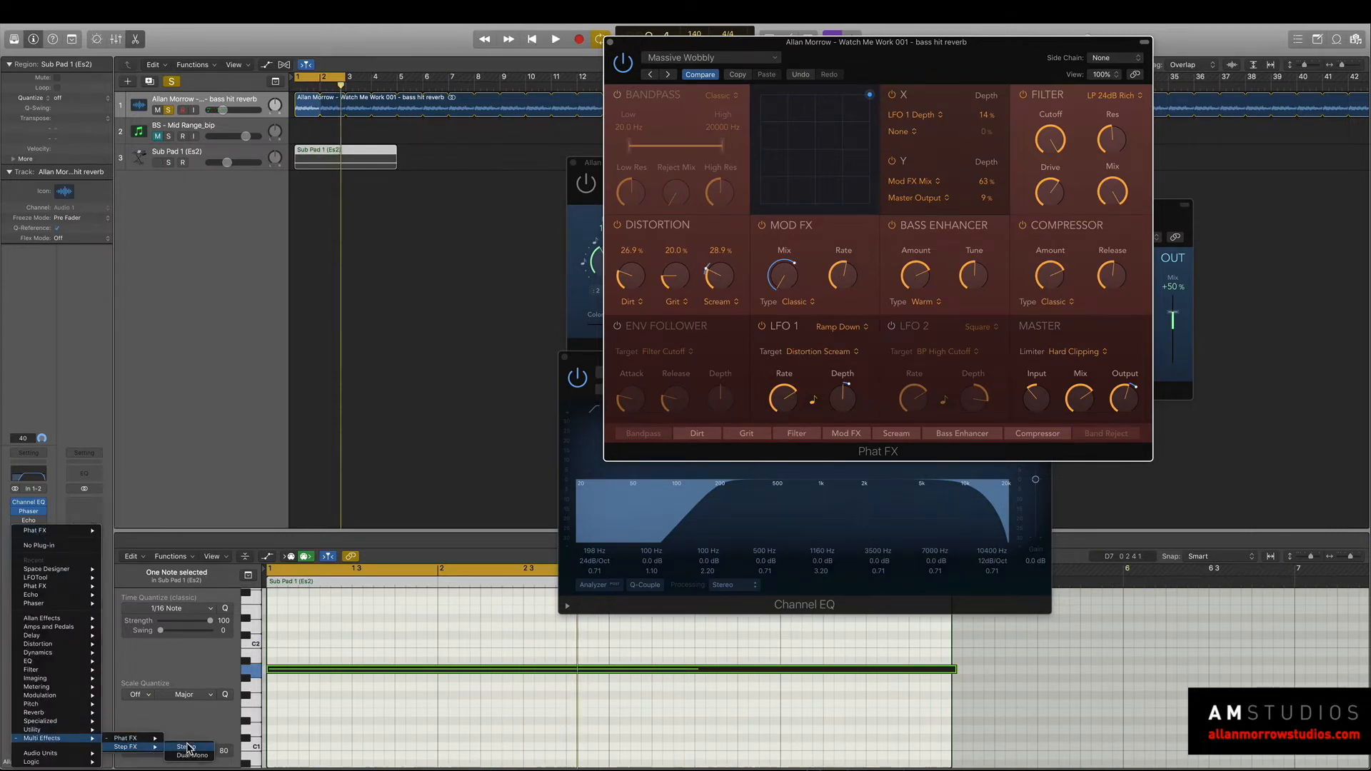
click(187, 747)
key(space)
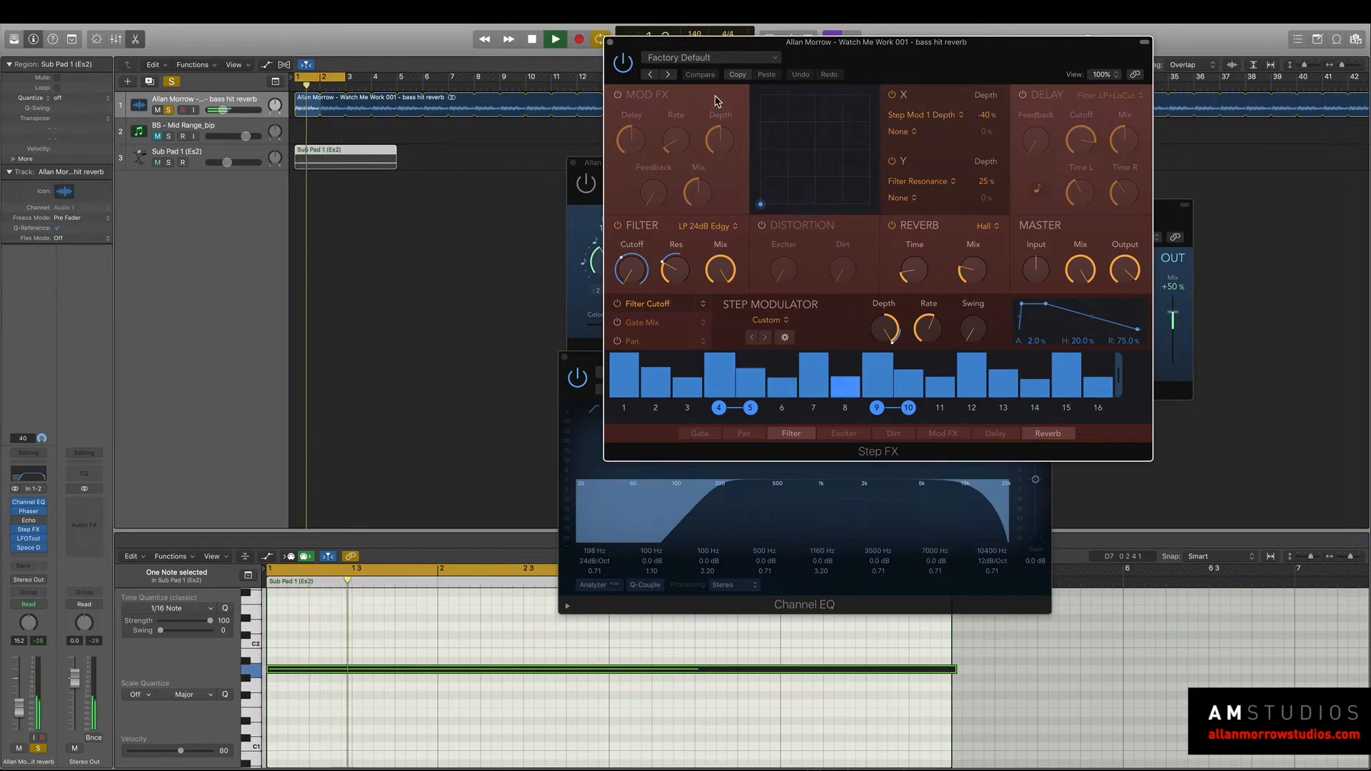
Audition the default Step FX pattern on the bass hit reverb loop with and without the Sub Pad 1 track soloed alongside.
click(278, 375)
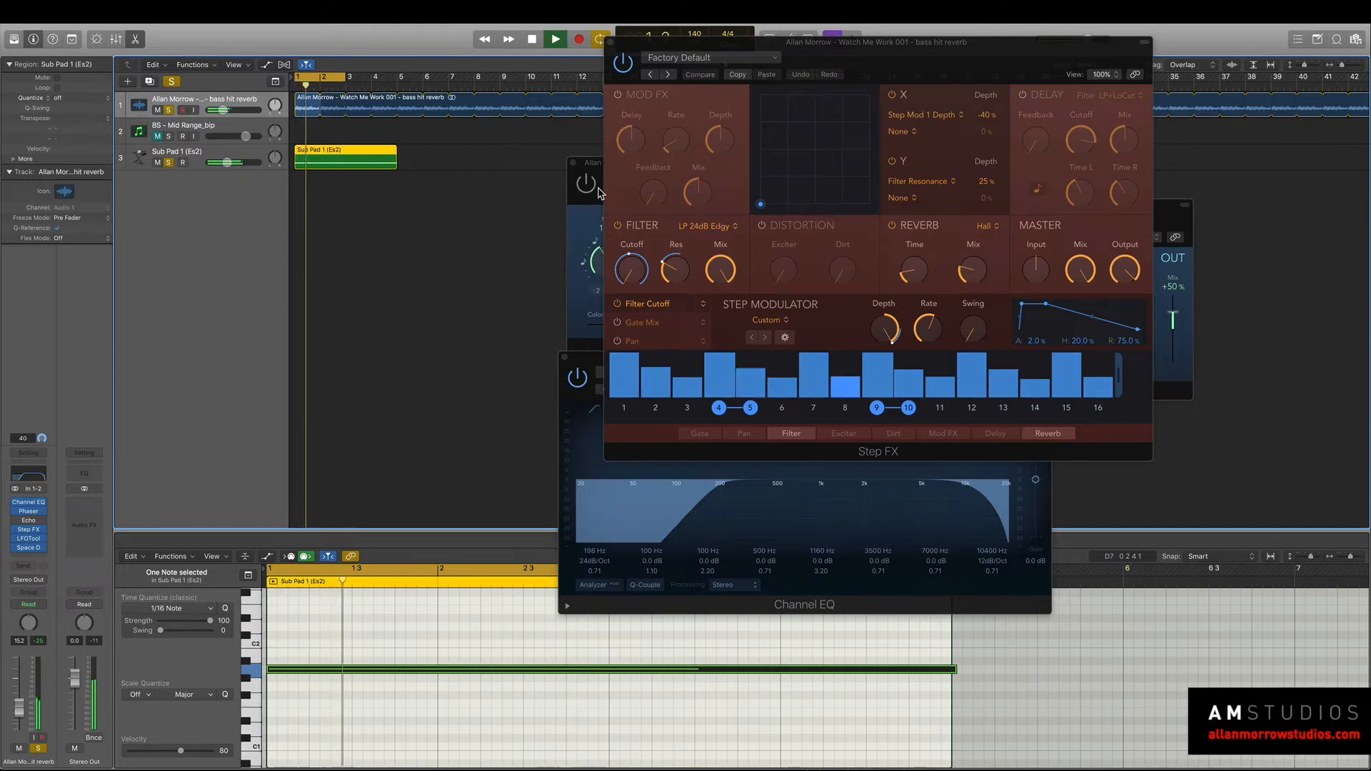
key(space)
click(168, 162)
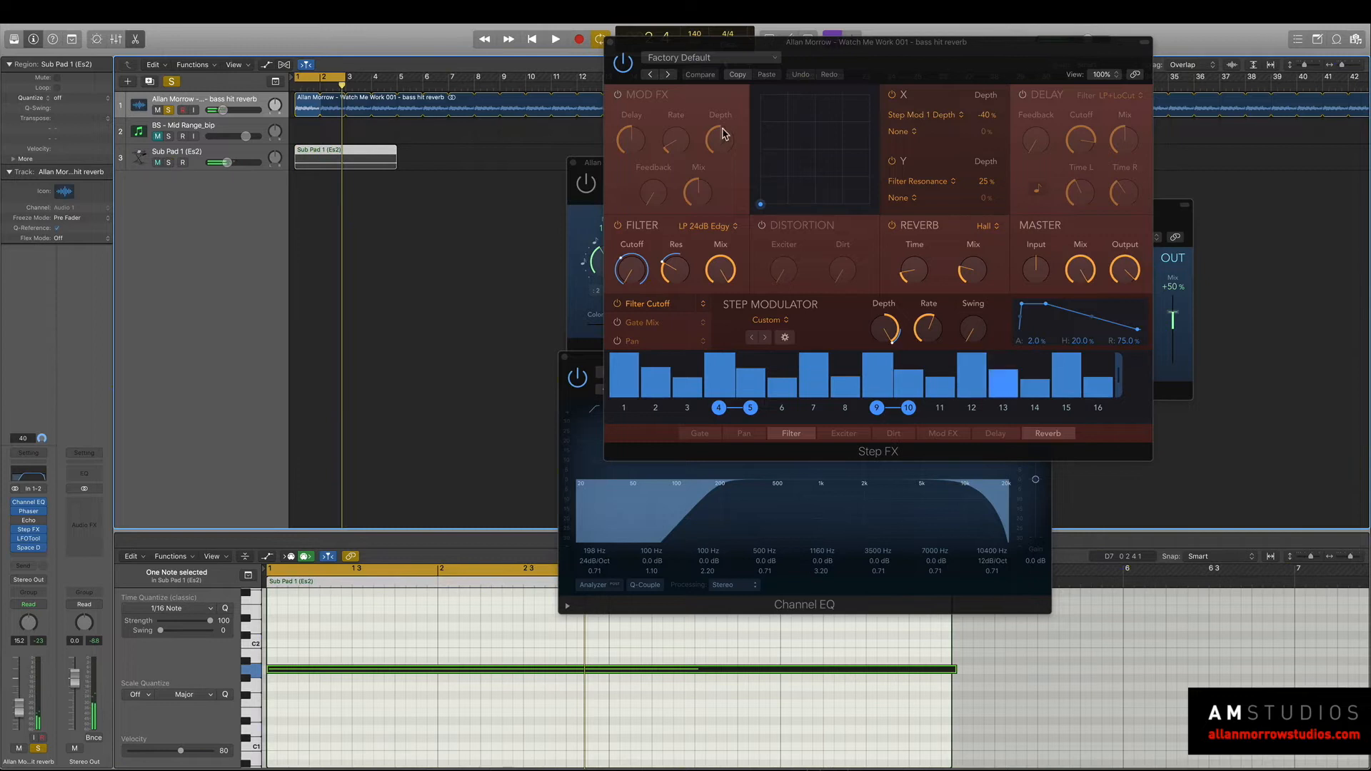
drag(732, 47, 719, 53)
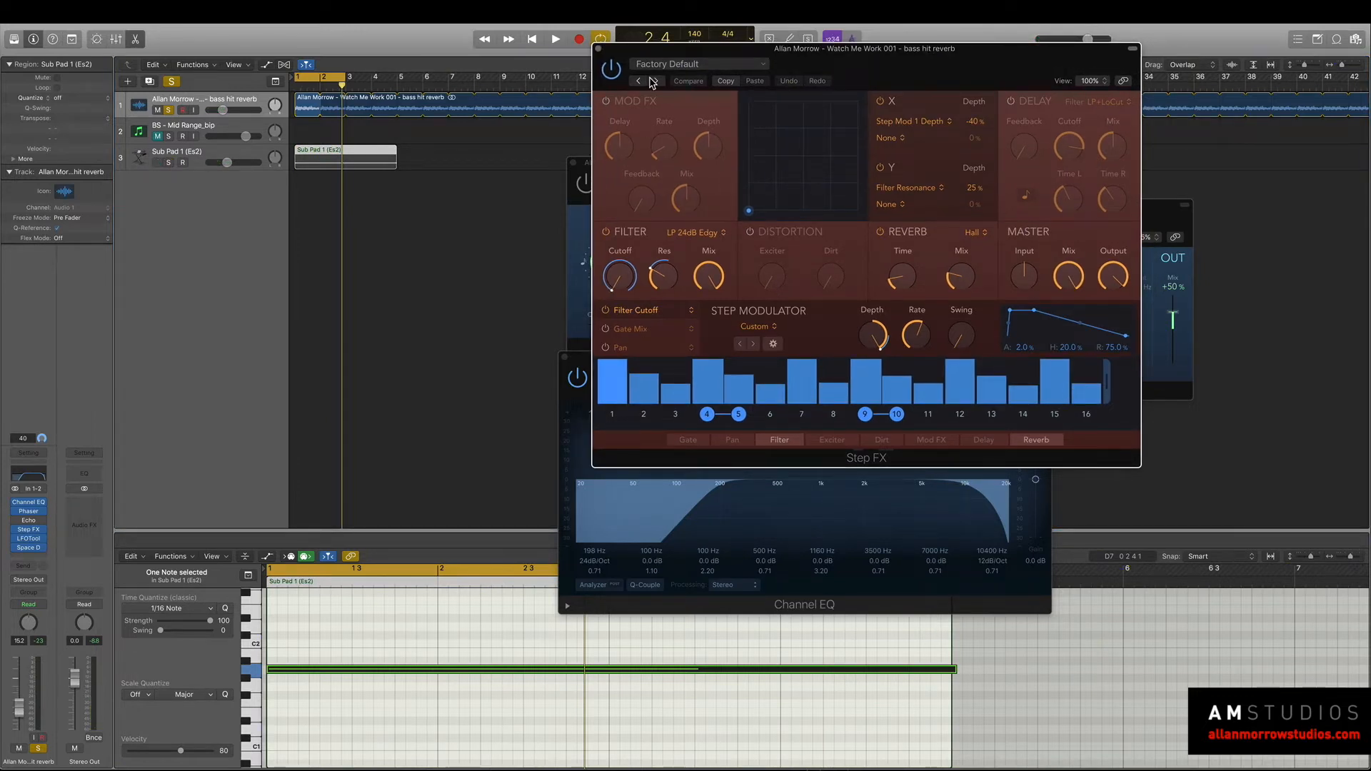
key(space)
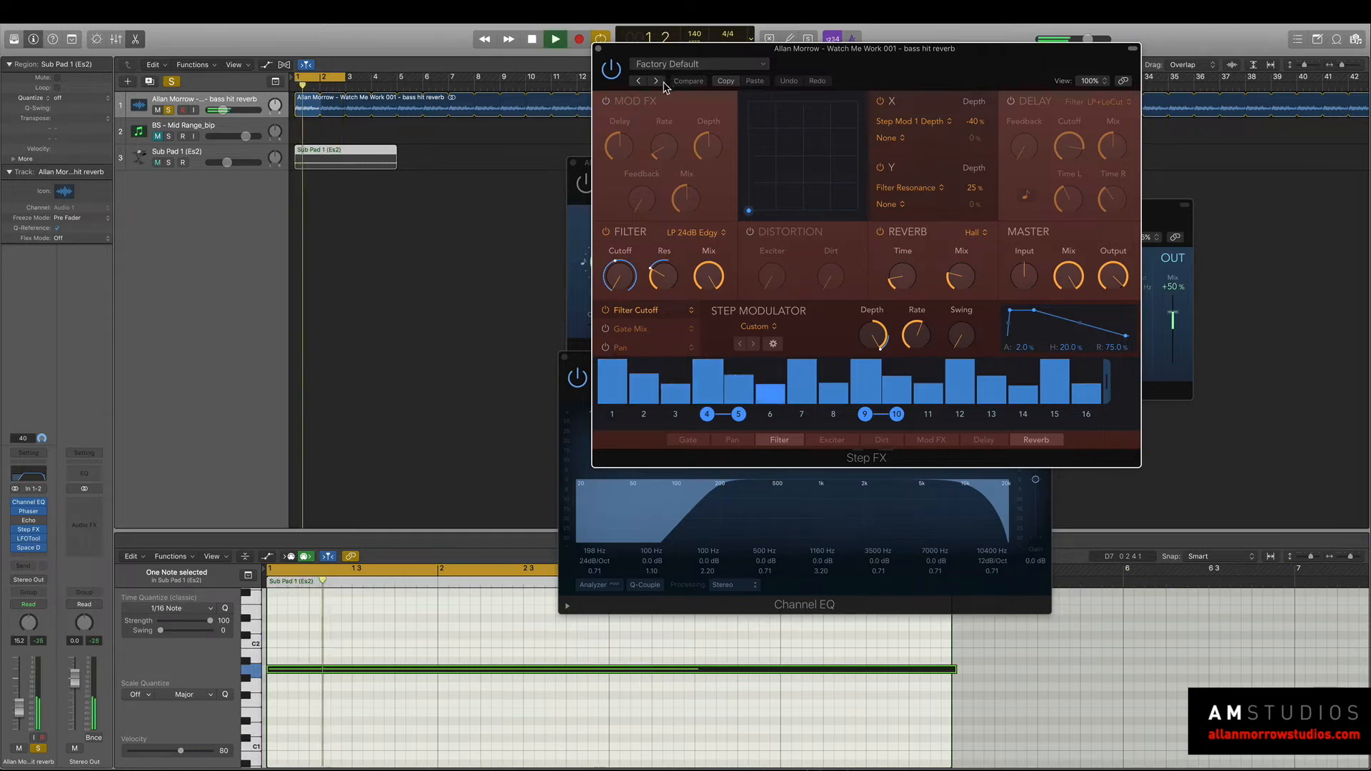
click(169, 163)
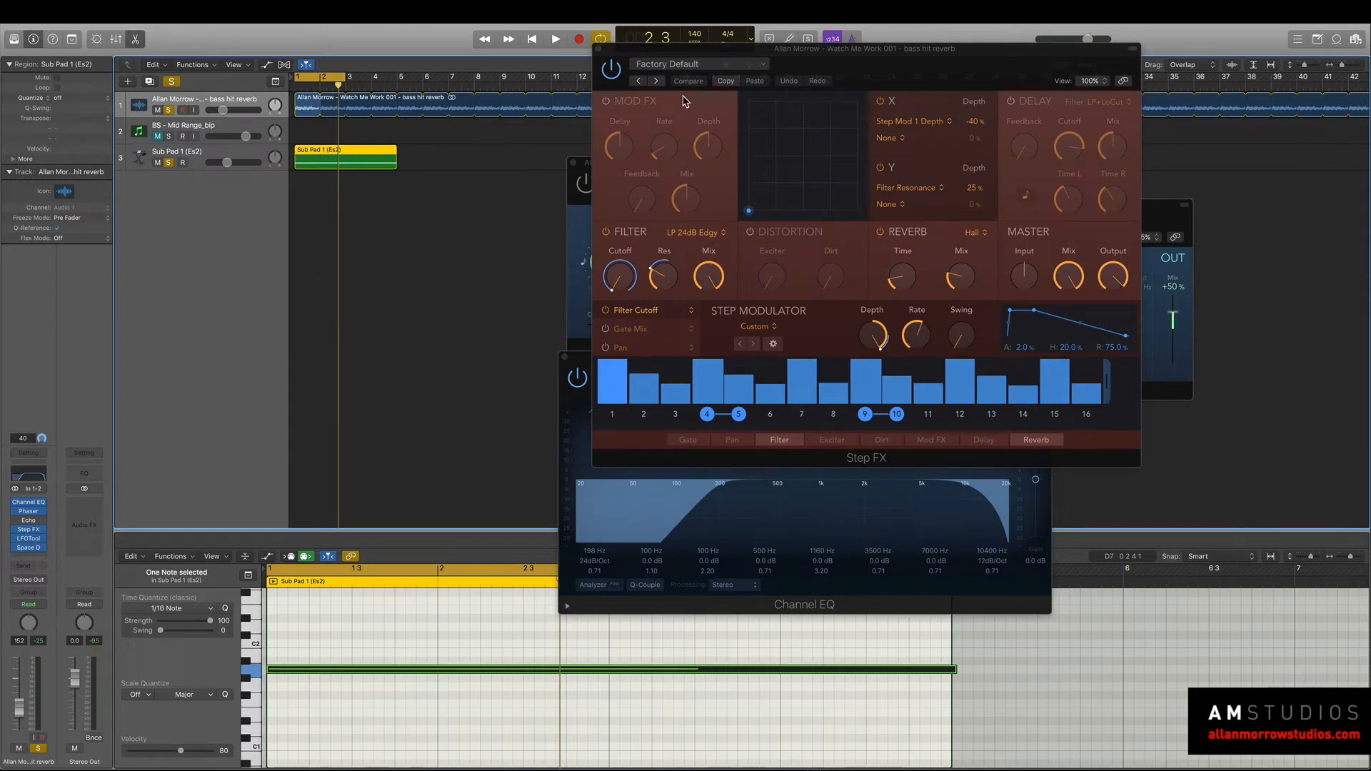
Audition the Brittle Spike and Broken Echoes presets in Step FX, load Bubbling Shimmer and unsolo the Sub Pad 1 track.
click(657, 81)
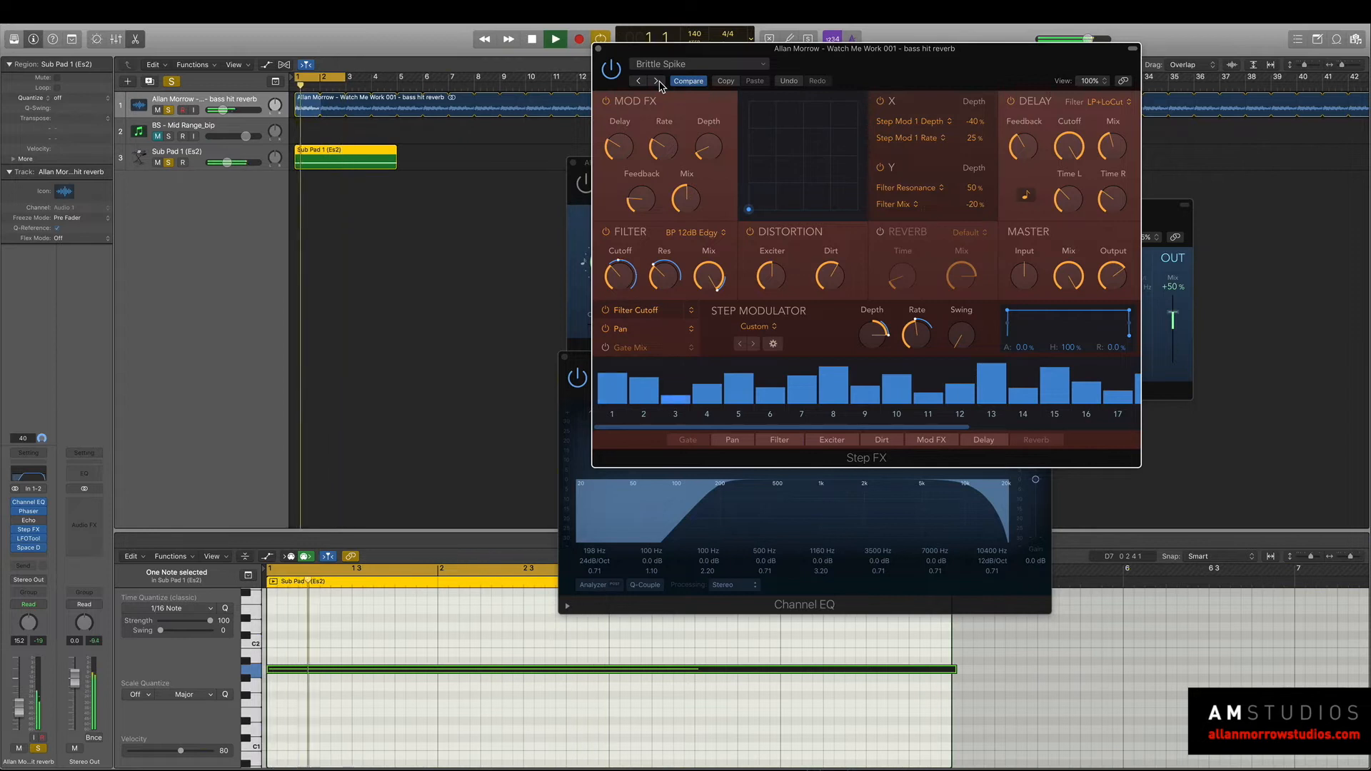
click(657, 80)
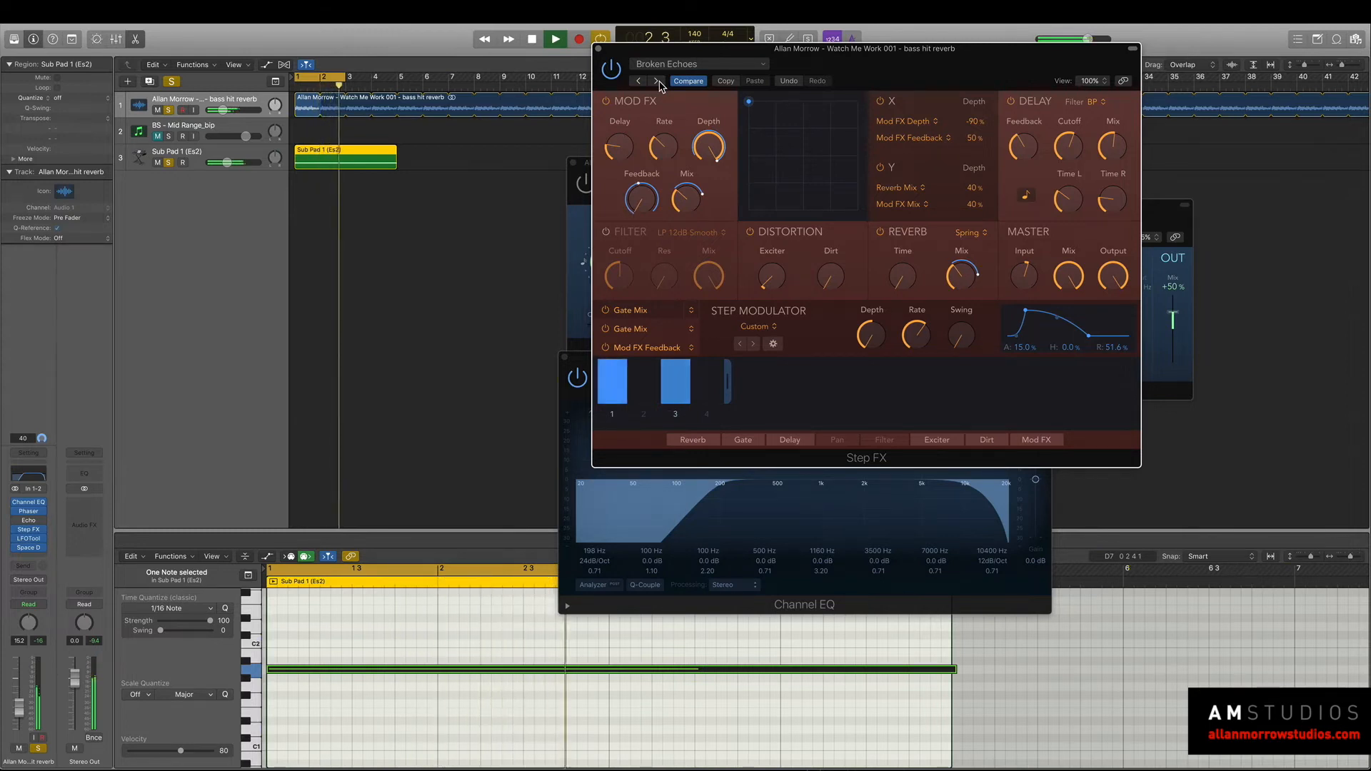
key(space)
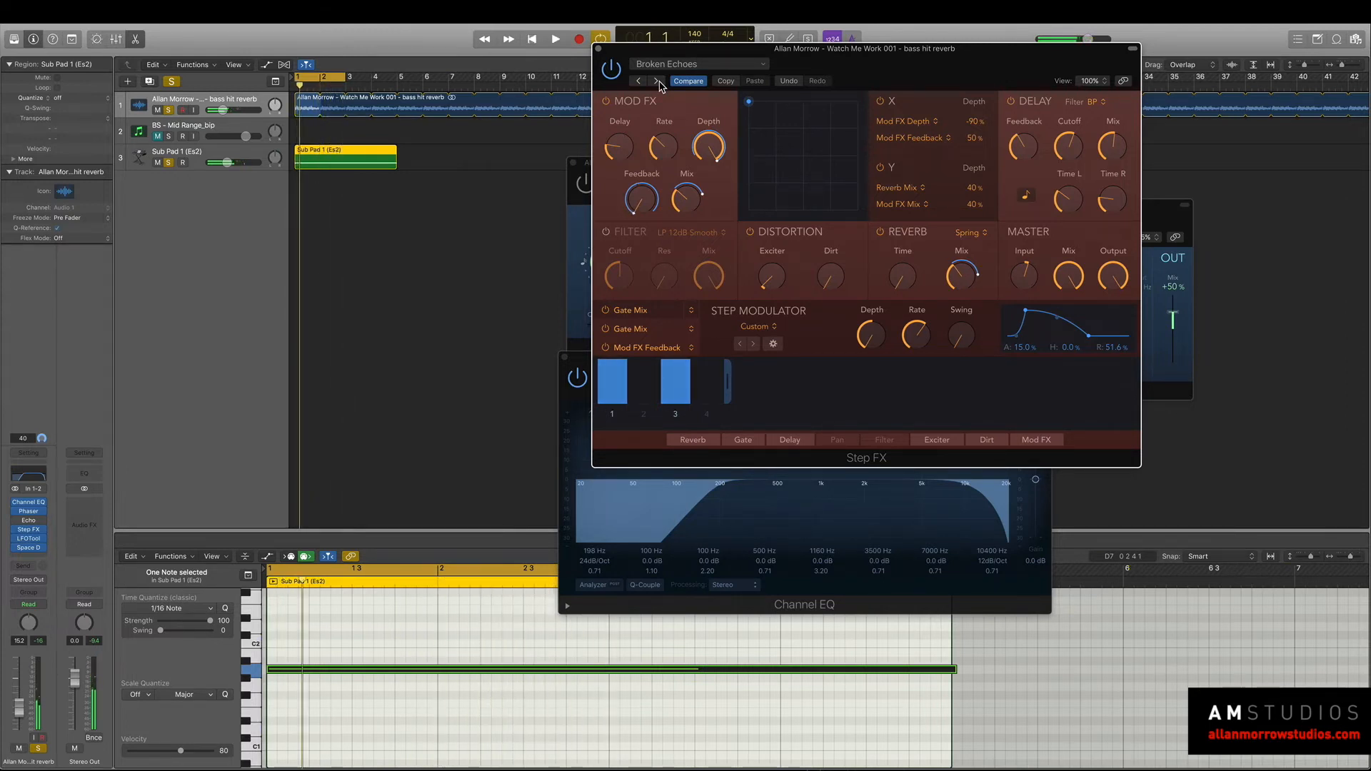
click(657, 80)
key(space)
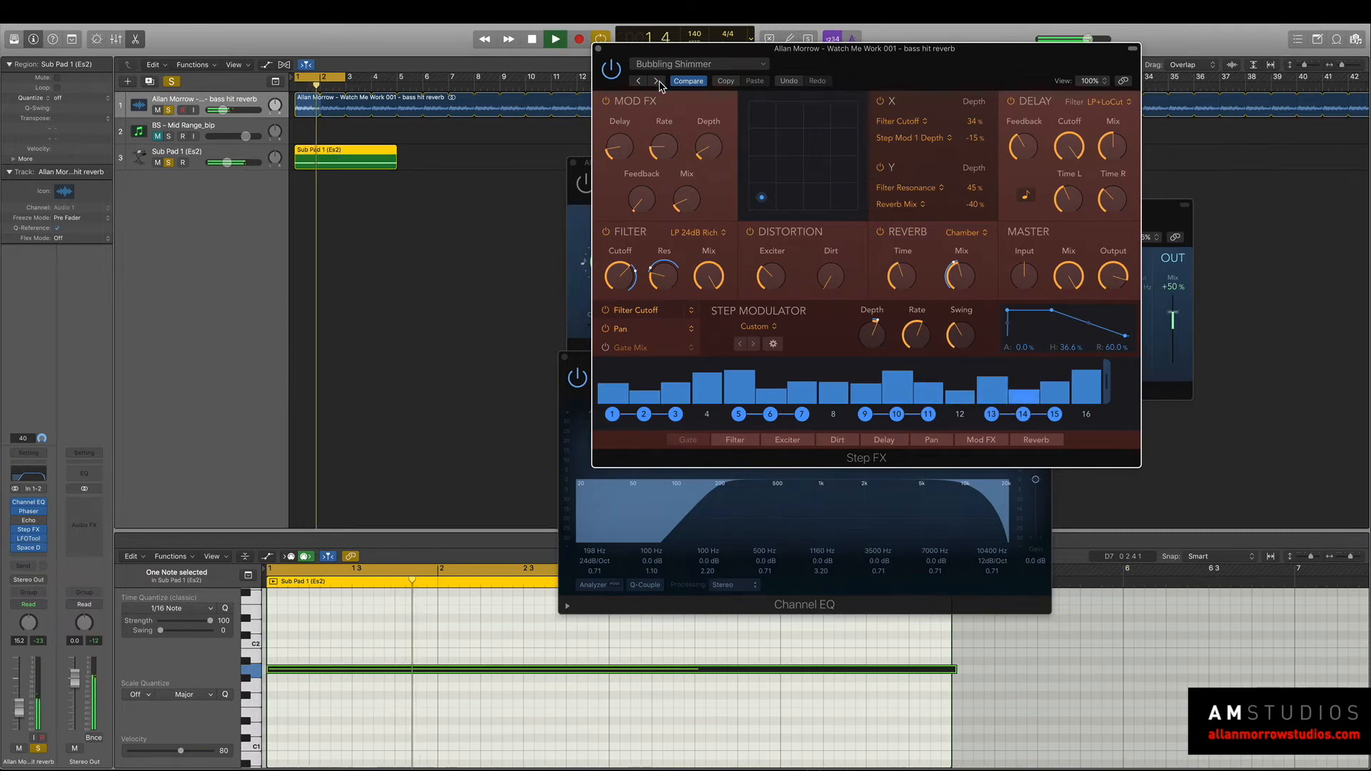
click(298, 244)
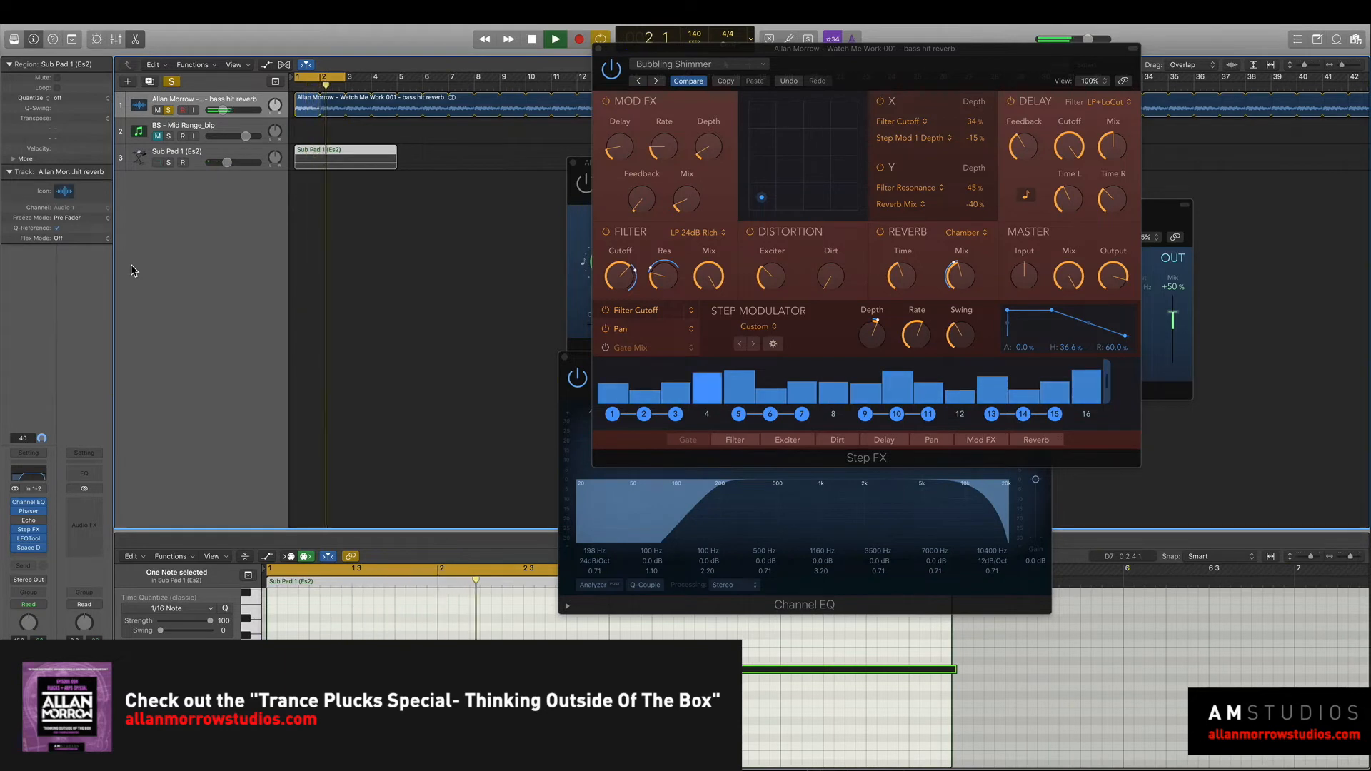
Widen the Channel EQ range on the bass hit reverb track, lowering the low cut to about 83 Hz and raising the high cut to 13400 Hz.
key(space)
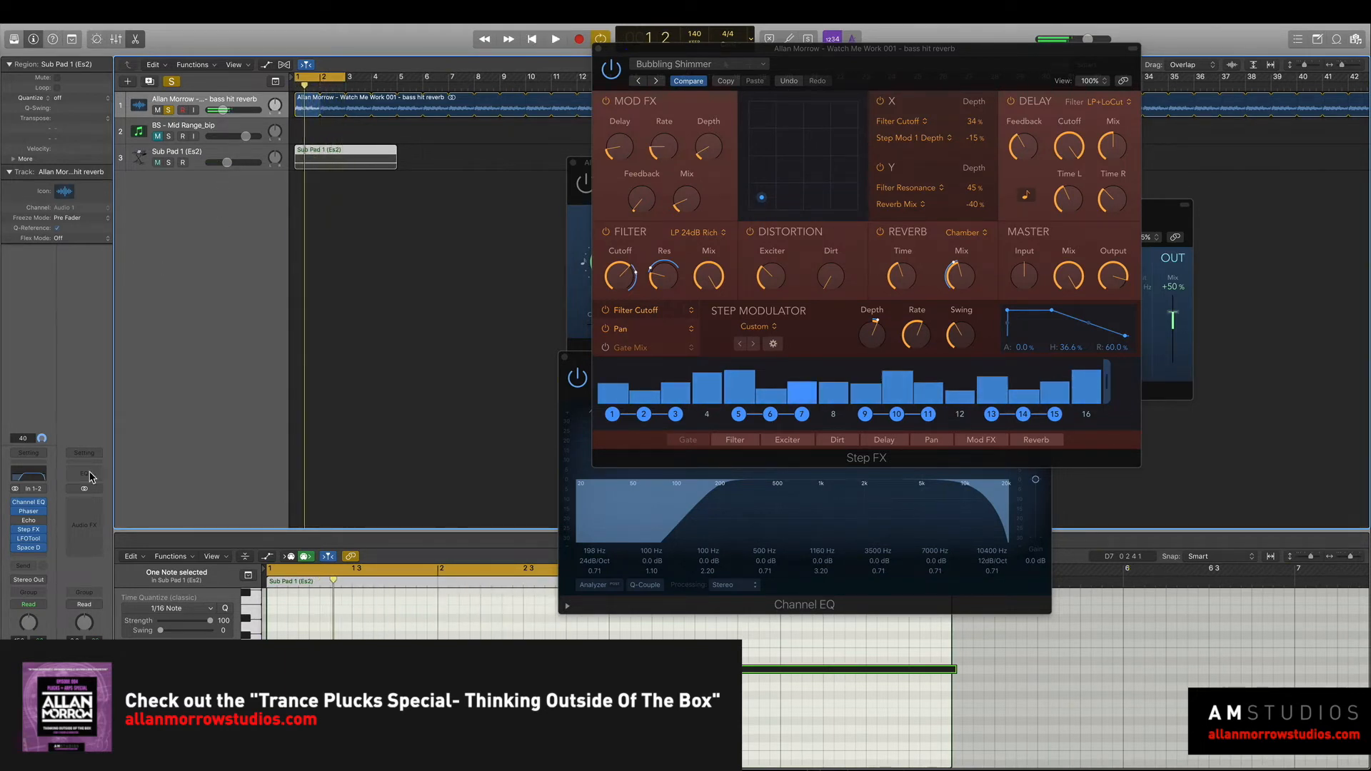
drag(717, 497, 664, 504)
key(space)
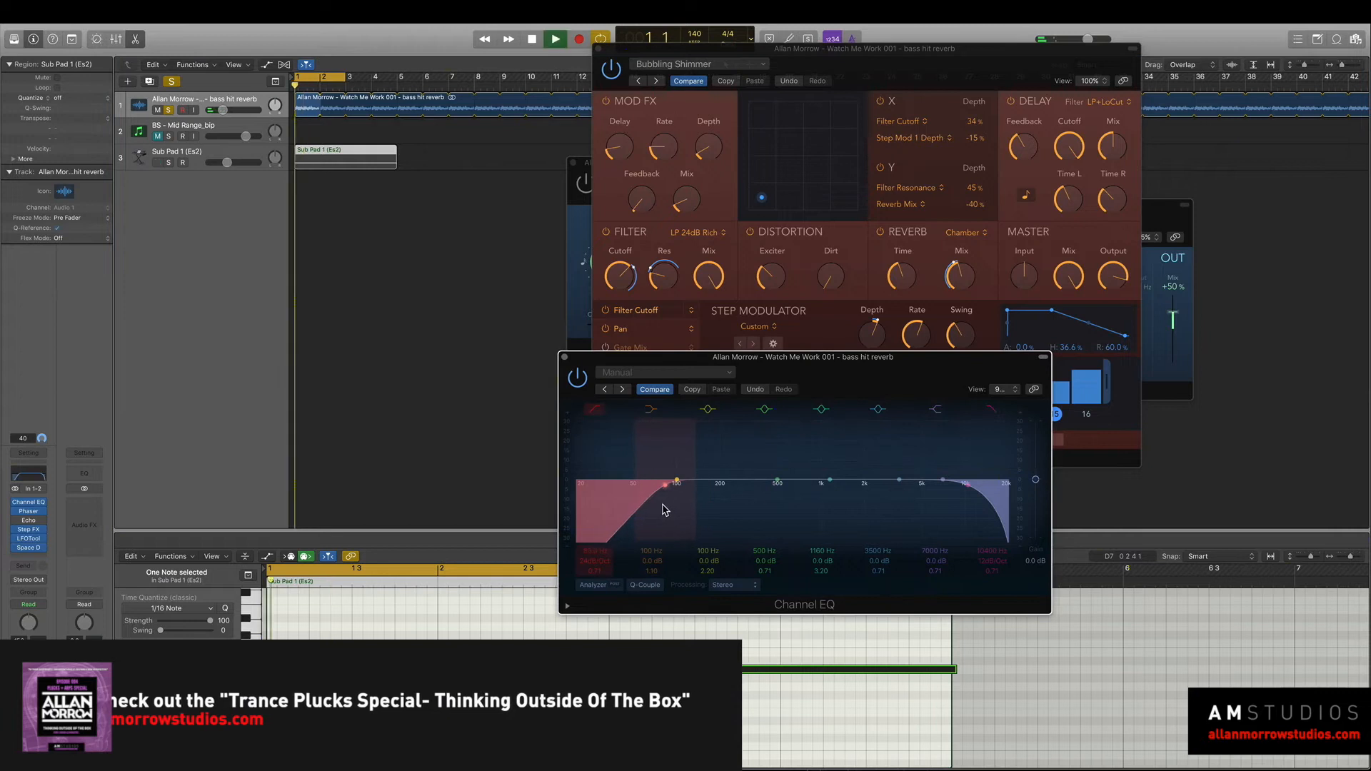
key(space)
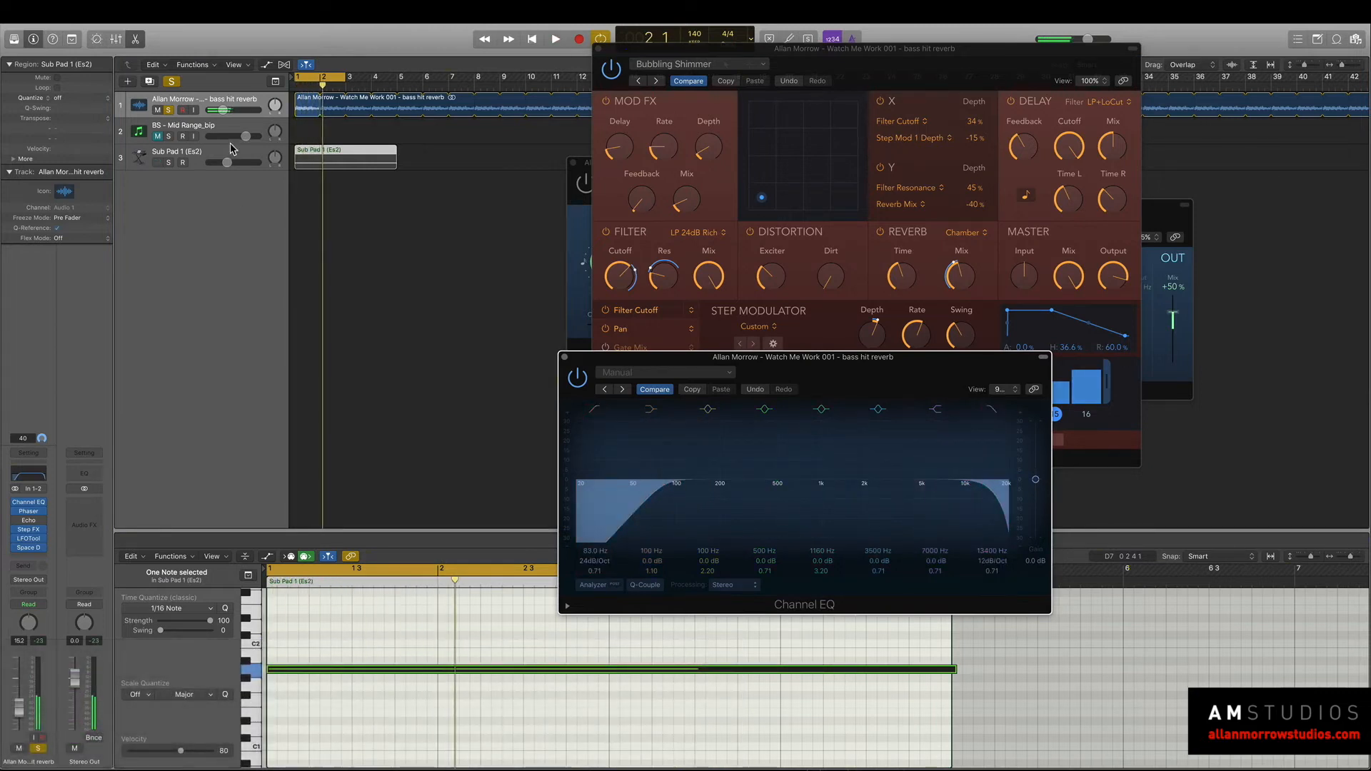
click(238, 98)
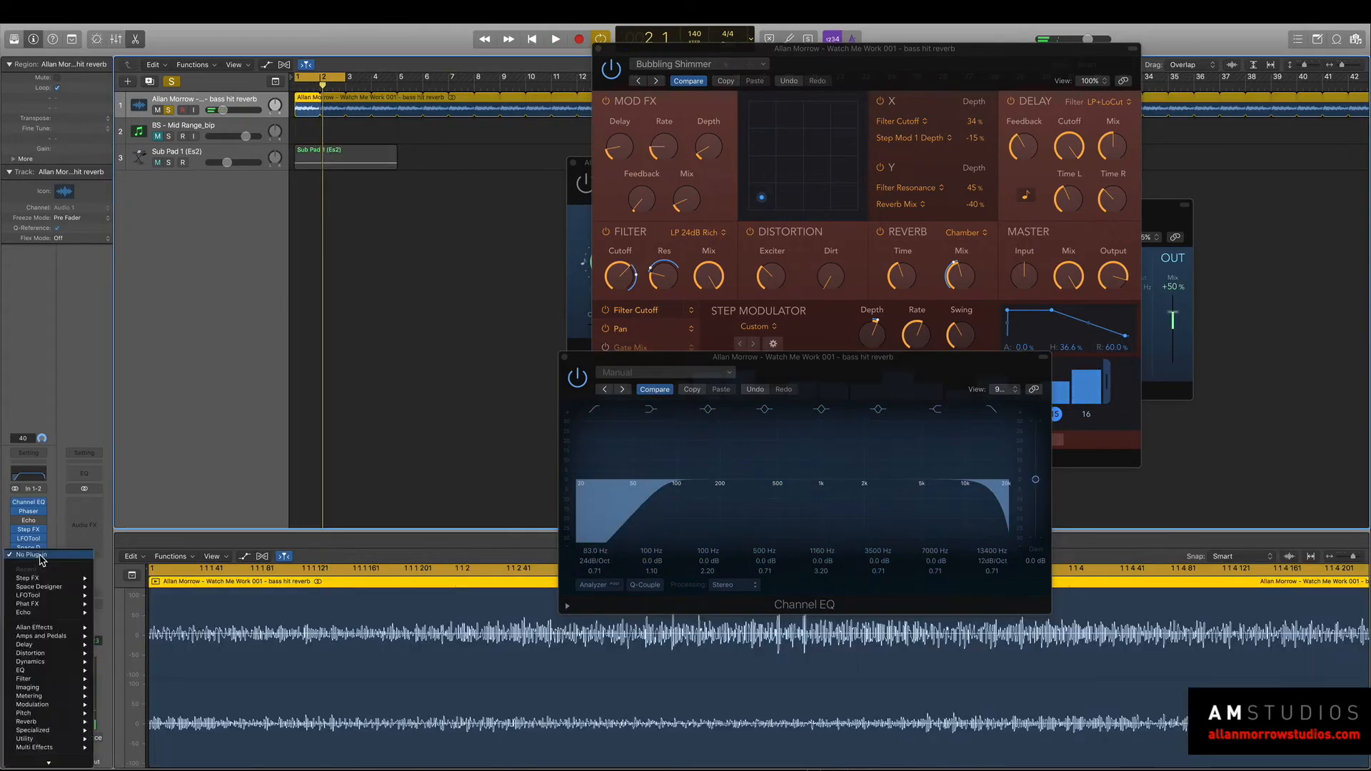
Extend the cycle range to about bar 12 and play the bass hit reverb loop with Sub Pad 1 soloed alongside.
key(space)
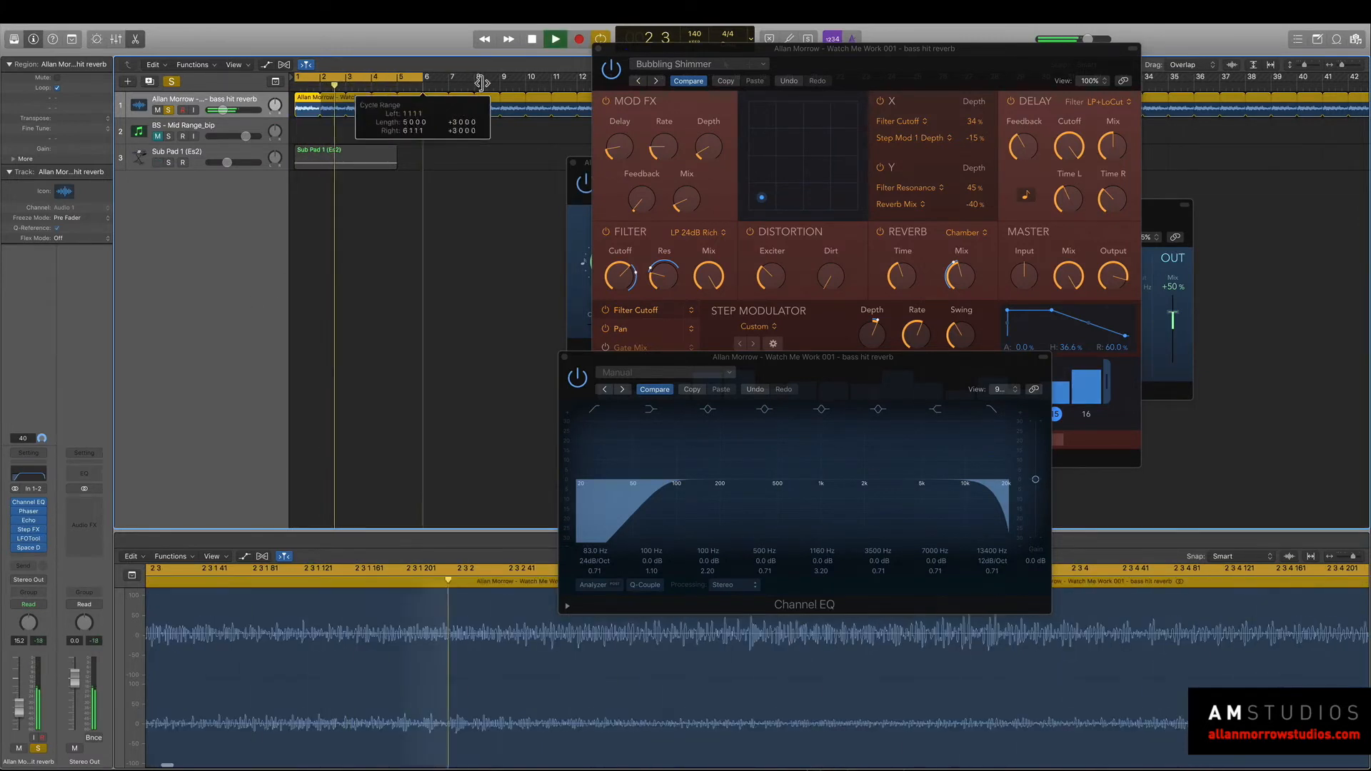
key(space)
click(171, 163)
key(space)
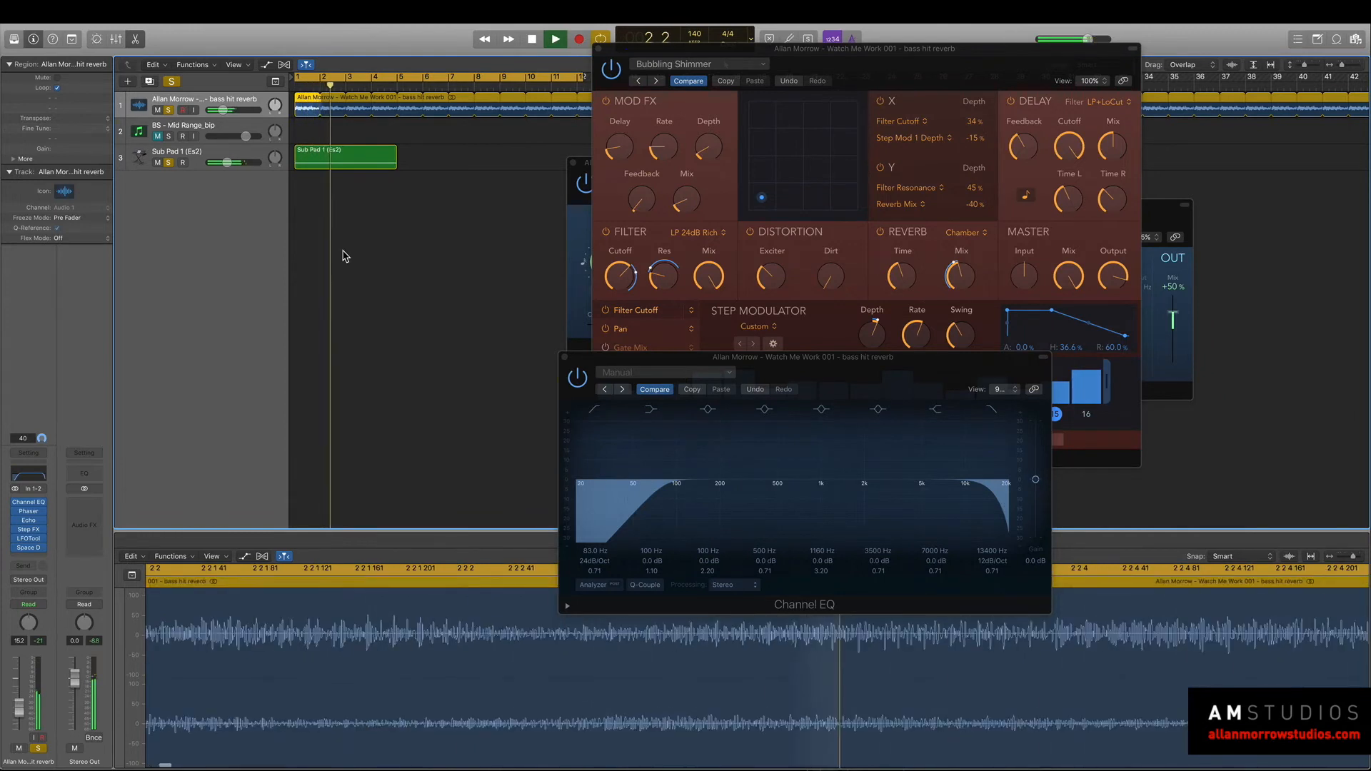
Enable the Echo effect on the bass hit reverb track, stop playback and close the open plug-in windows.
click(31, 523)
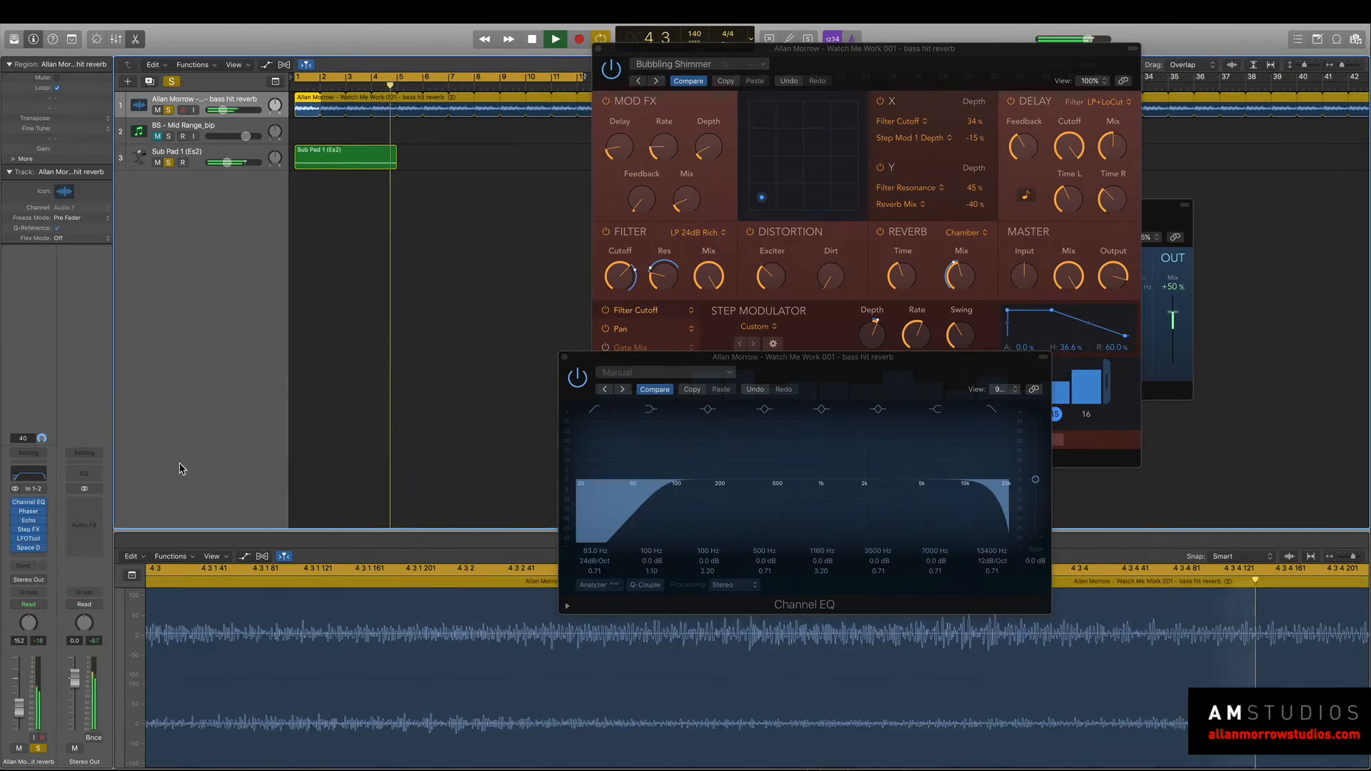
key(space)
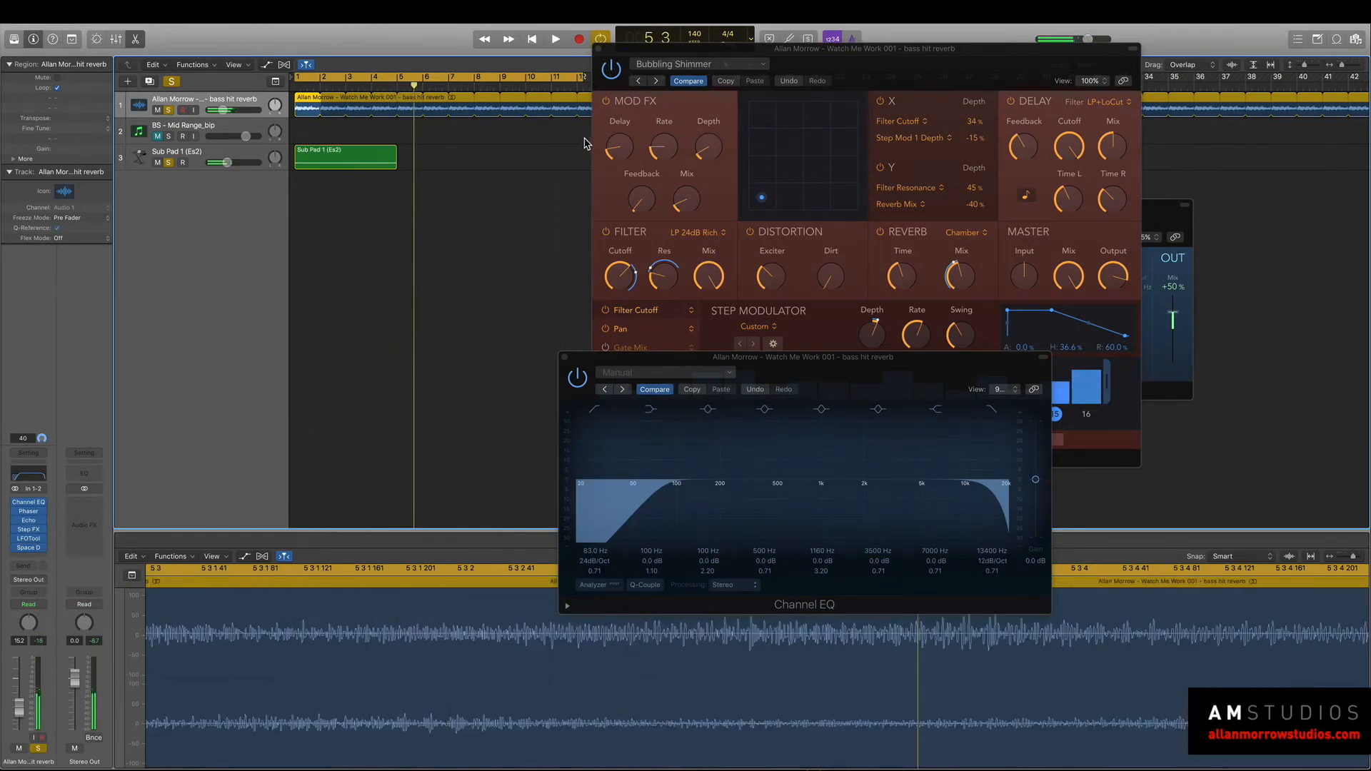
click(598, 49)
click(565, 357)
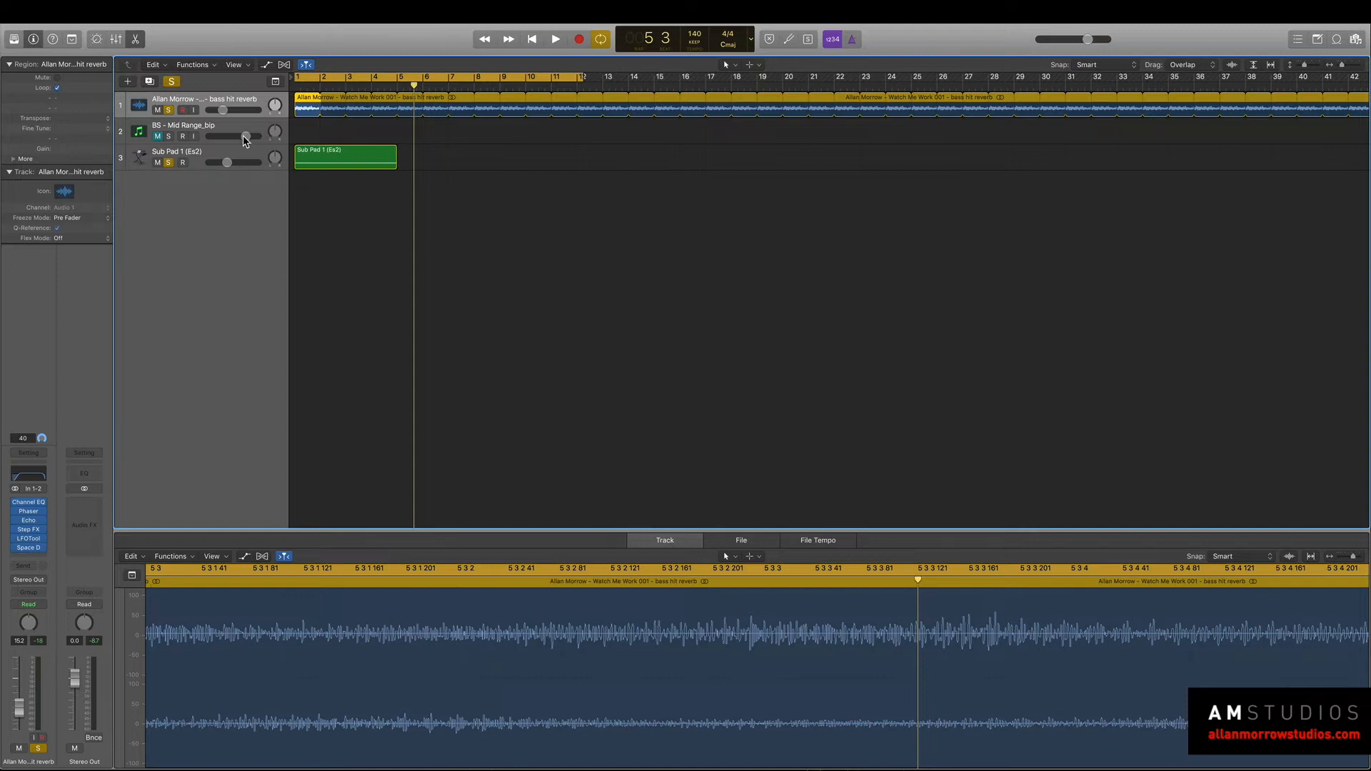
Delete the BS - Mid Range_bip track and add a new software instrument track below the bass hit reverb track.
click(176, 133)
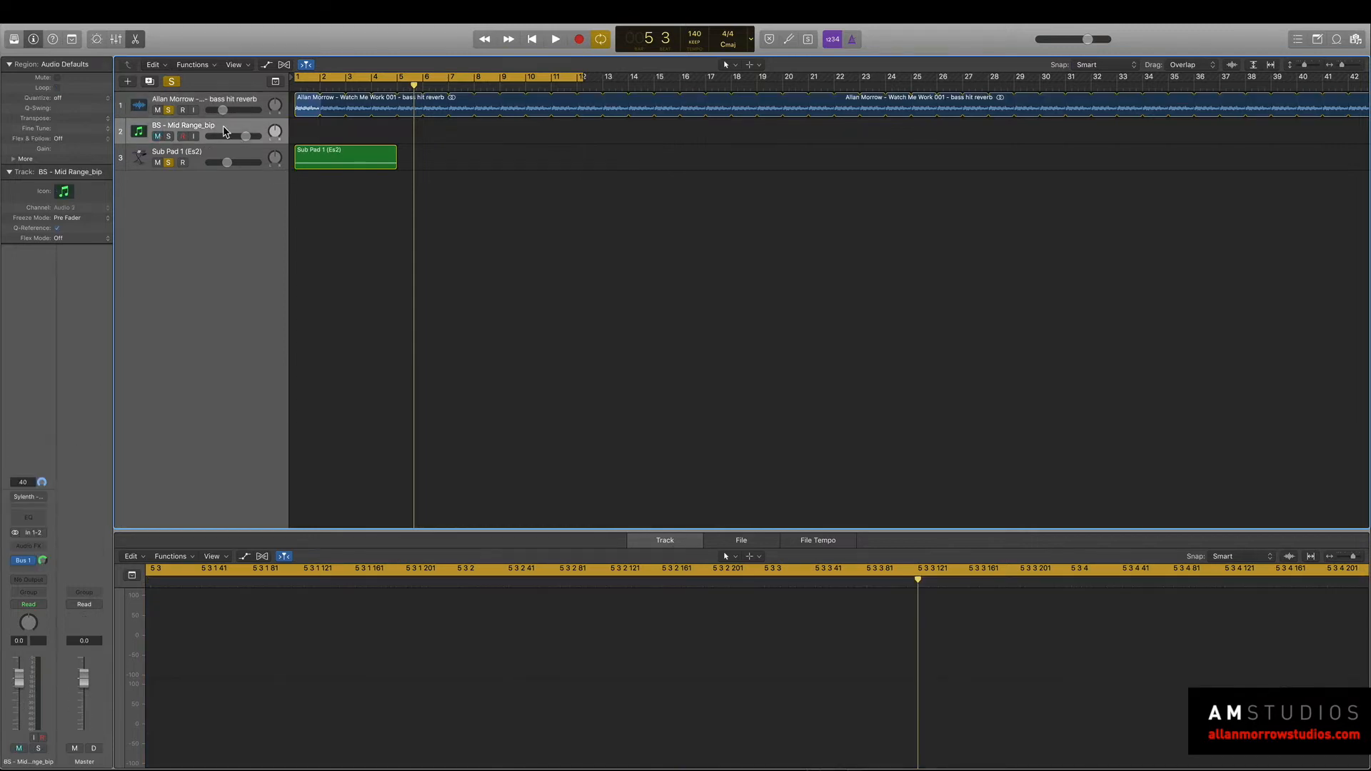
key(super+BackSpace)
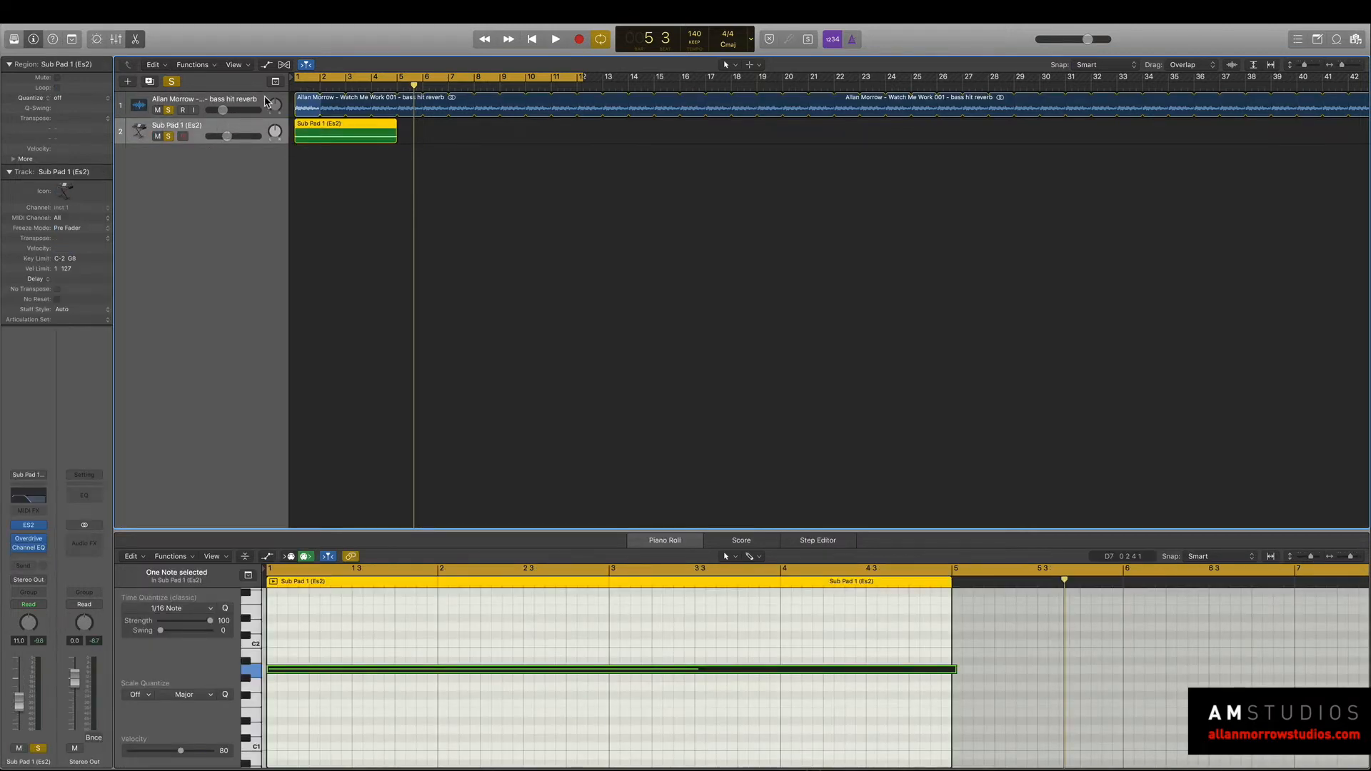
click(265, 99)
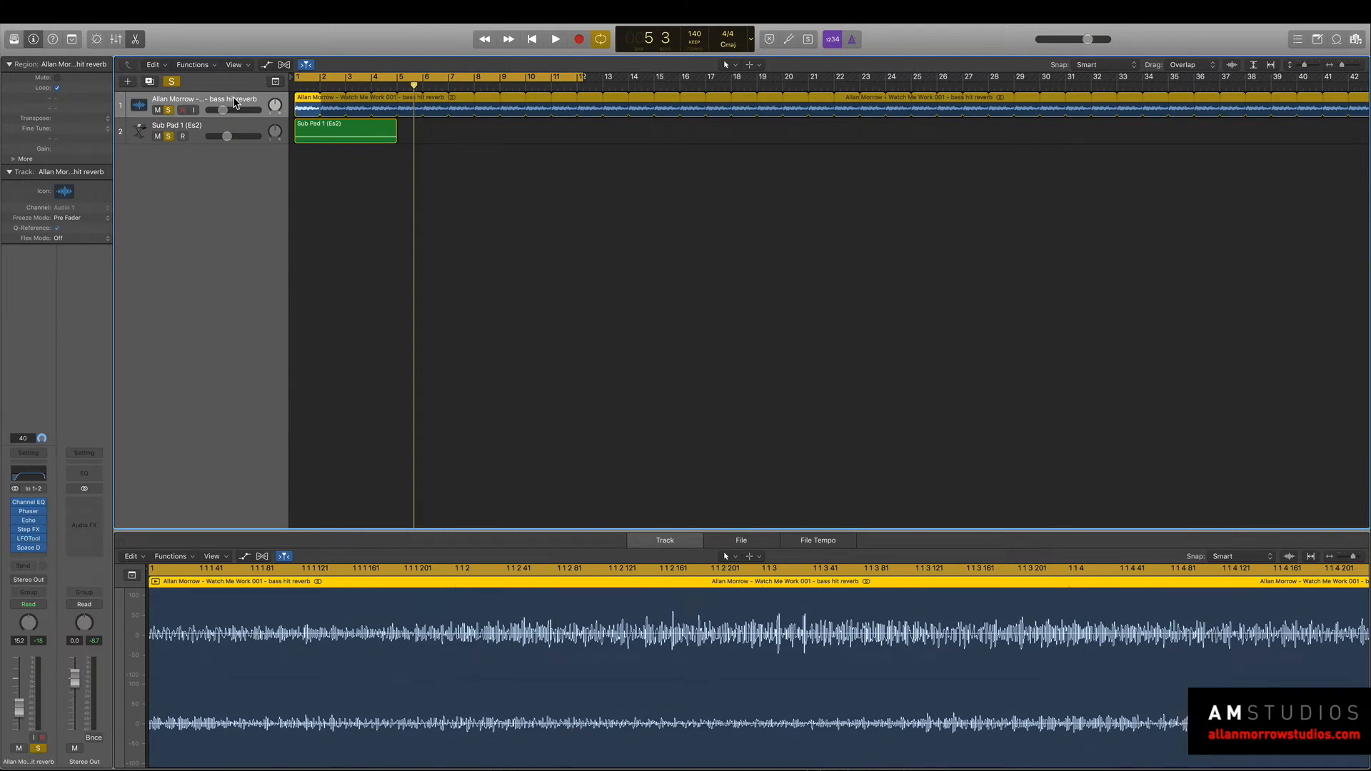
key(alt+super+s)
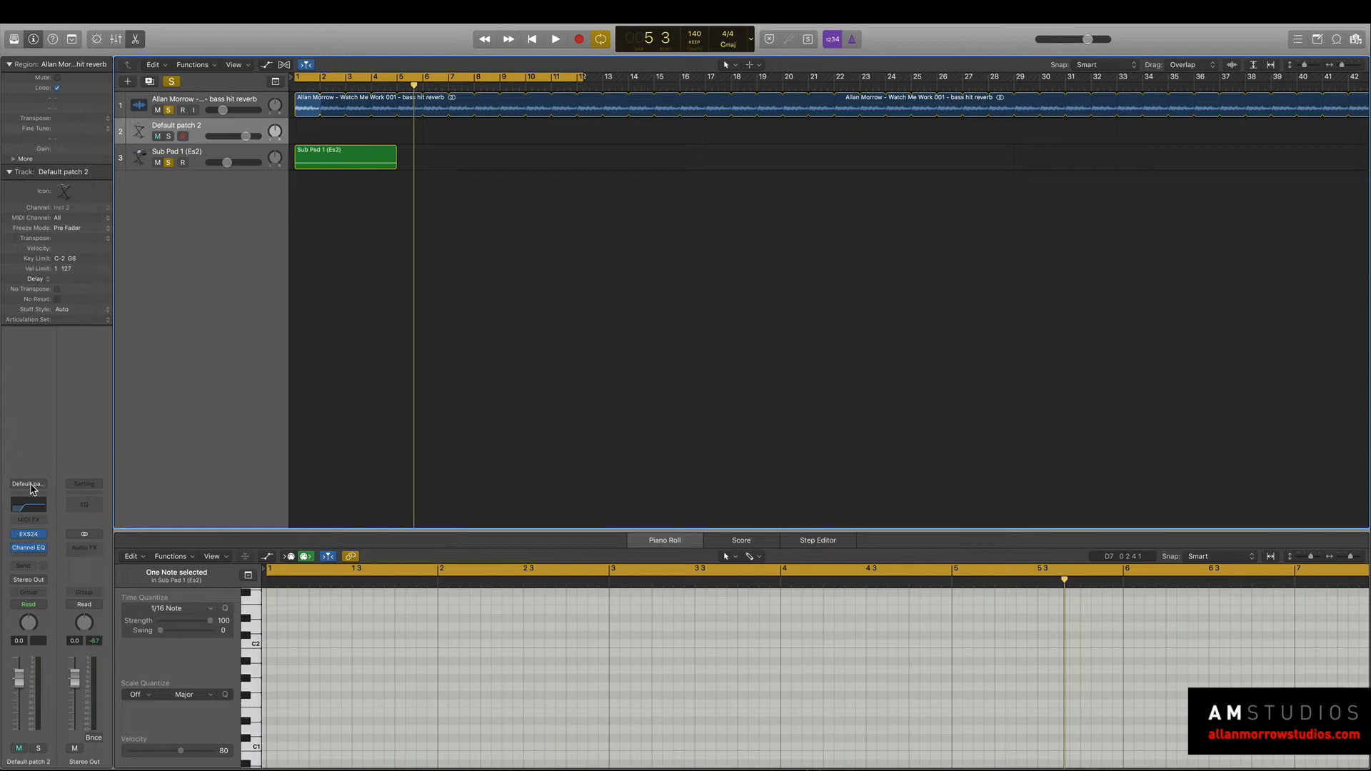
Load the Sylenth Tech Trance Essentials channel strip setting from the AM STUDIOS TUTORIALS banks on the new track and solo only that track.
click(30, 490)
mouse_move(116, 647)
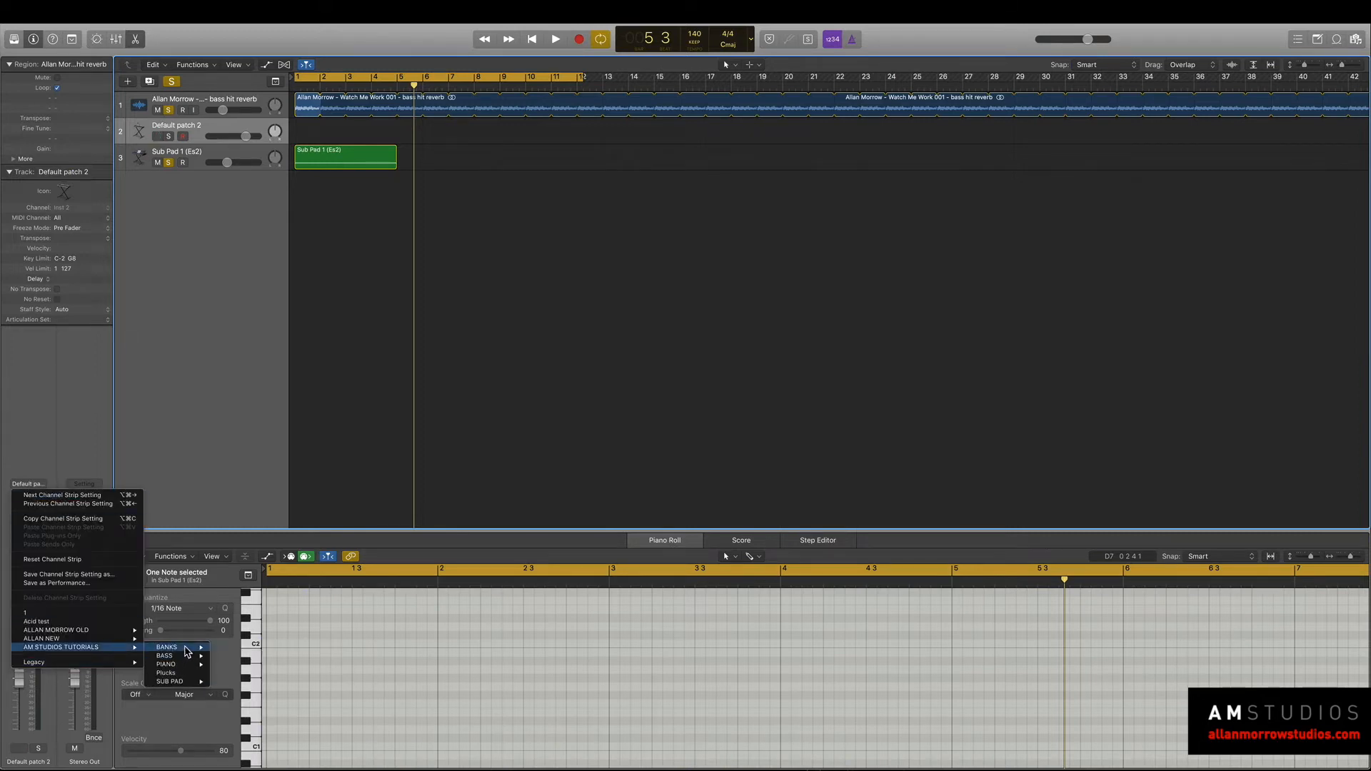
mouse_move(187, 650)
click(300, 682)
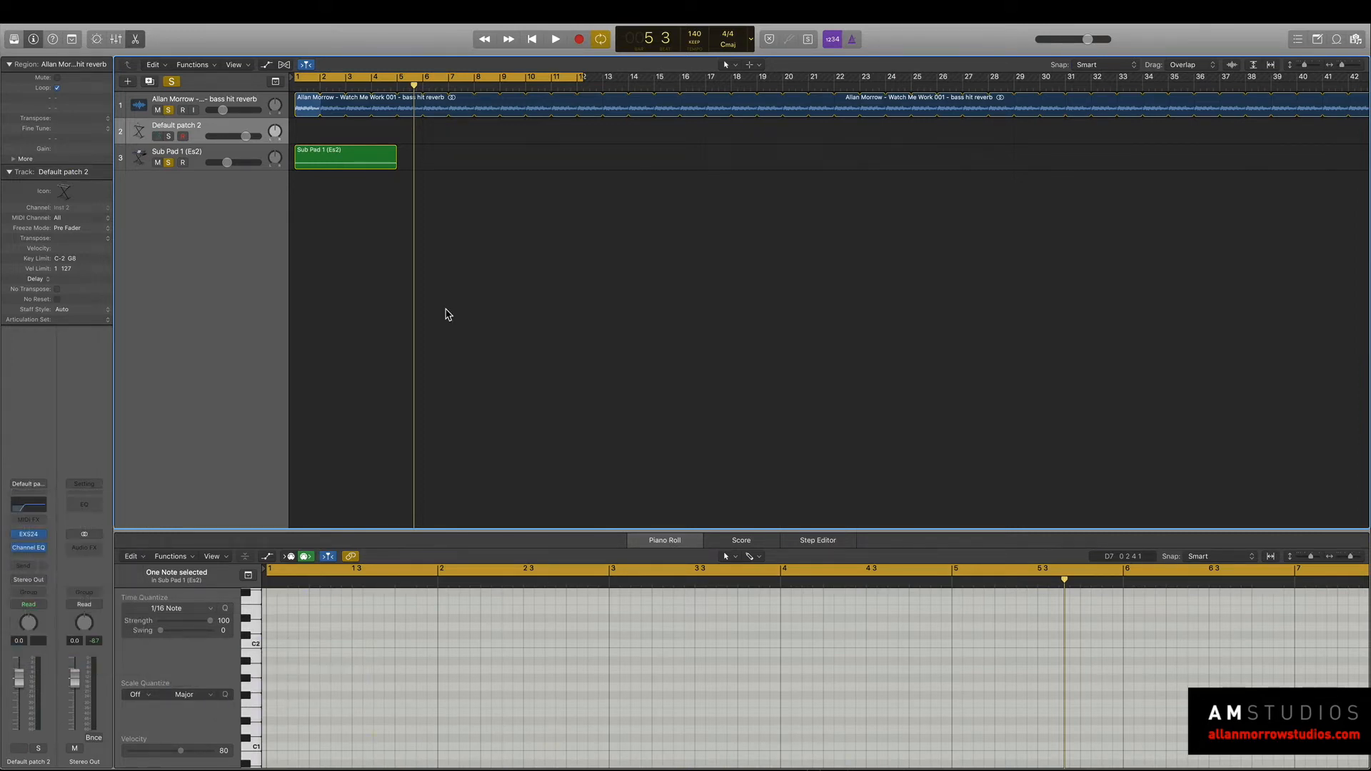
key(Return)
key(space)
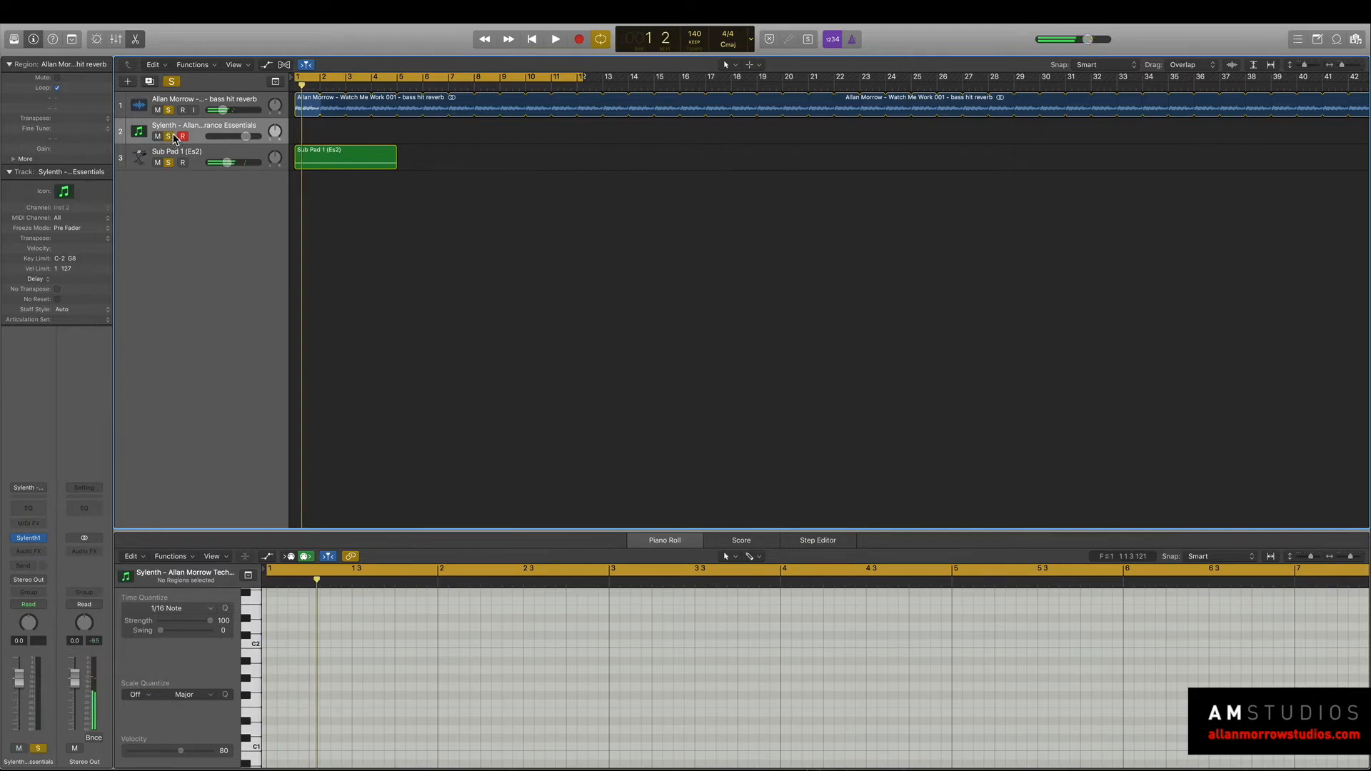
click(170, 137)
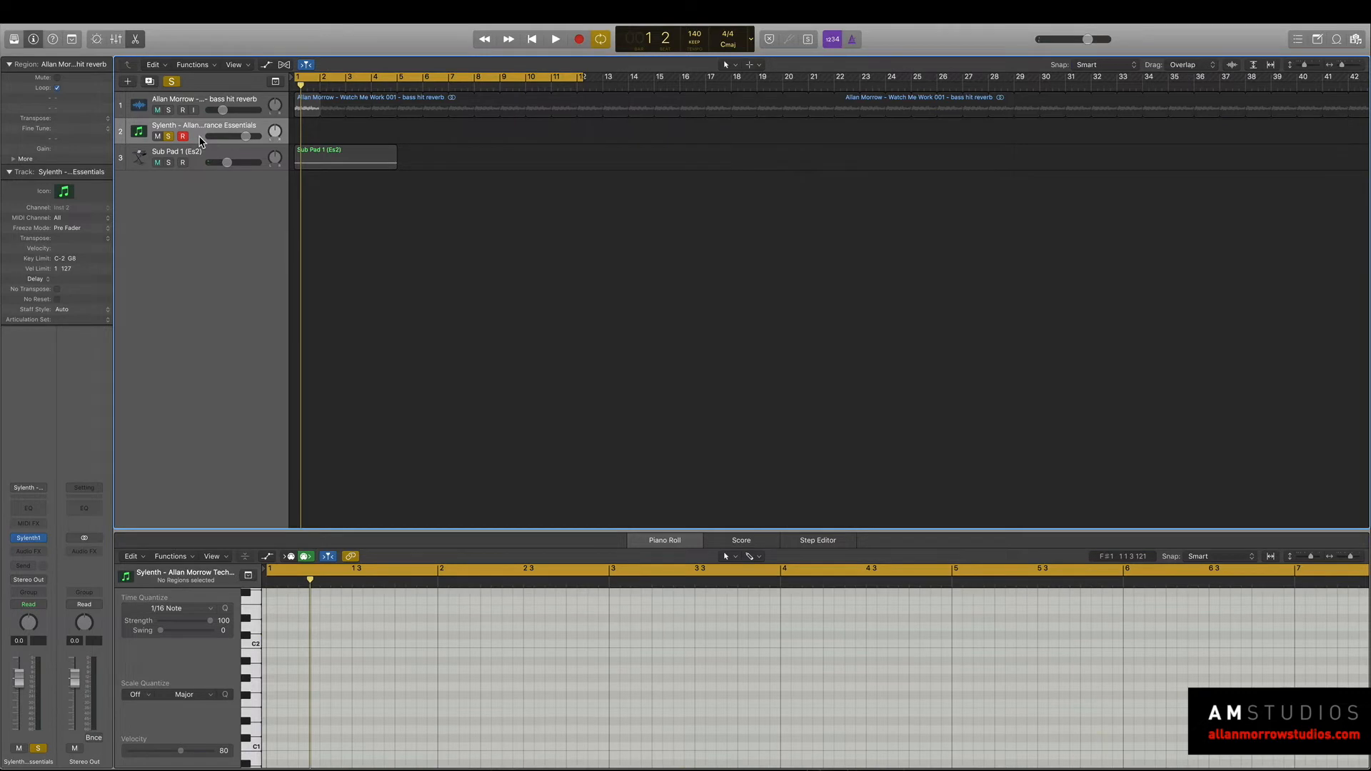
Make four duplicates of the Sylenth track, then solo and record-enable only the first one.
key(super+d)
key(super+d)
key(super+d)
key(super+d)
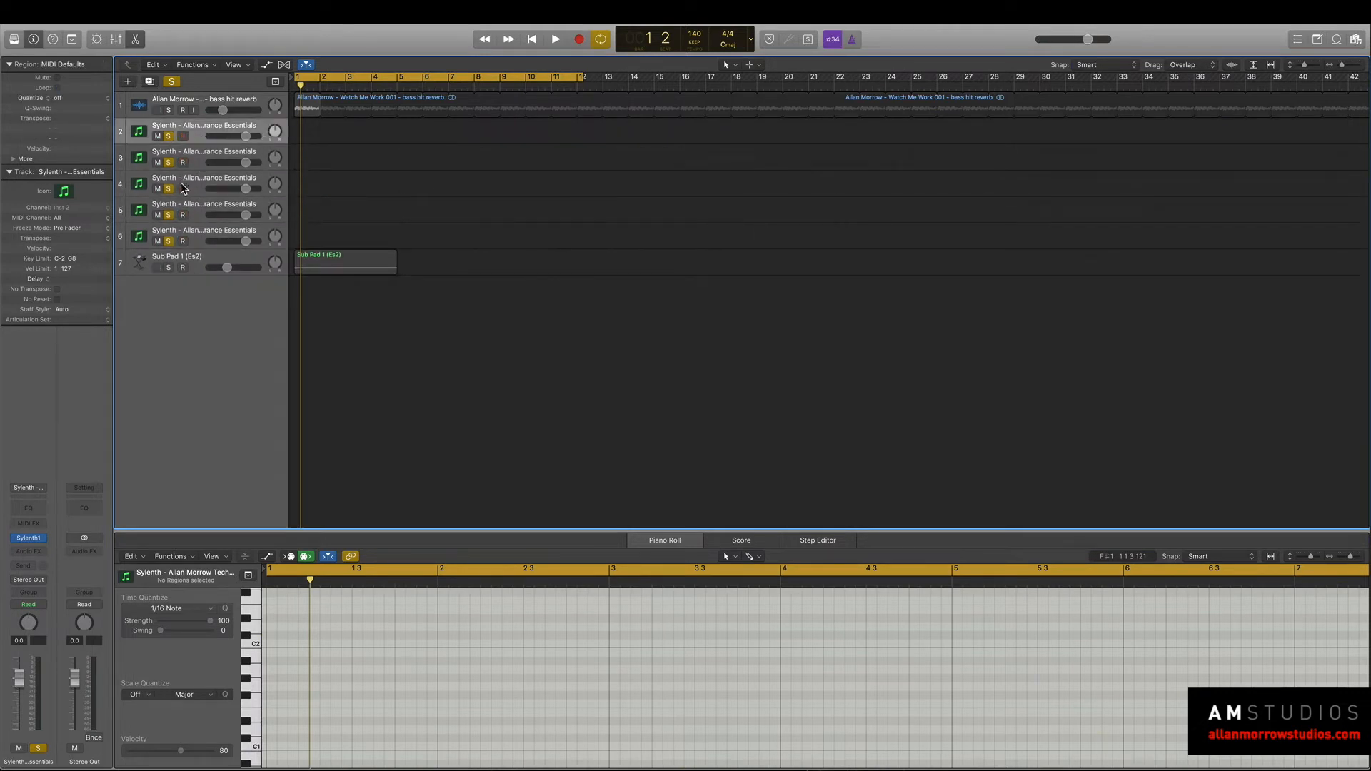
click(184, 136)
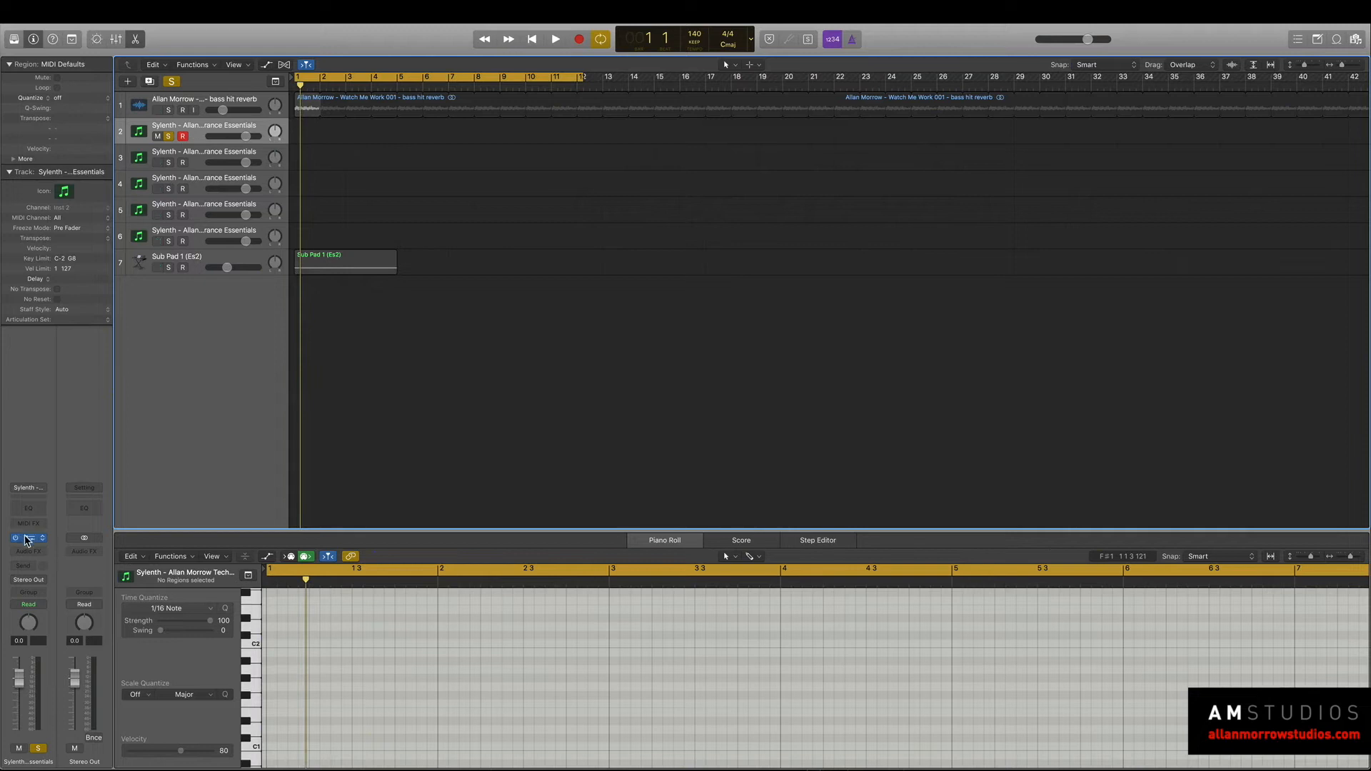
Open Sylenth1 on the first Sylenth track, solo Sub Pad 1 and create an empty one-bar MIDI region at bar 1.
click(26, 539)
drag(371, 50, 1207, 178)
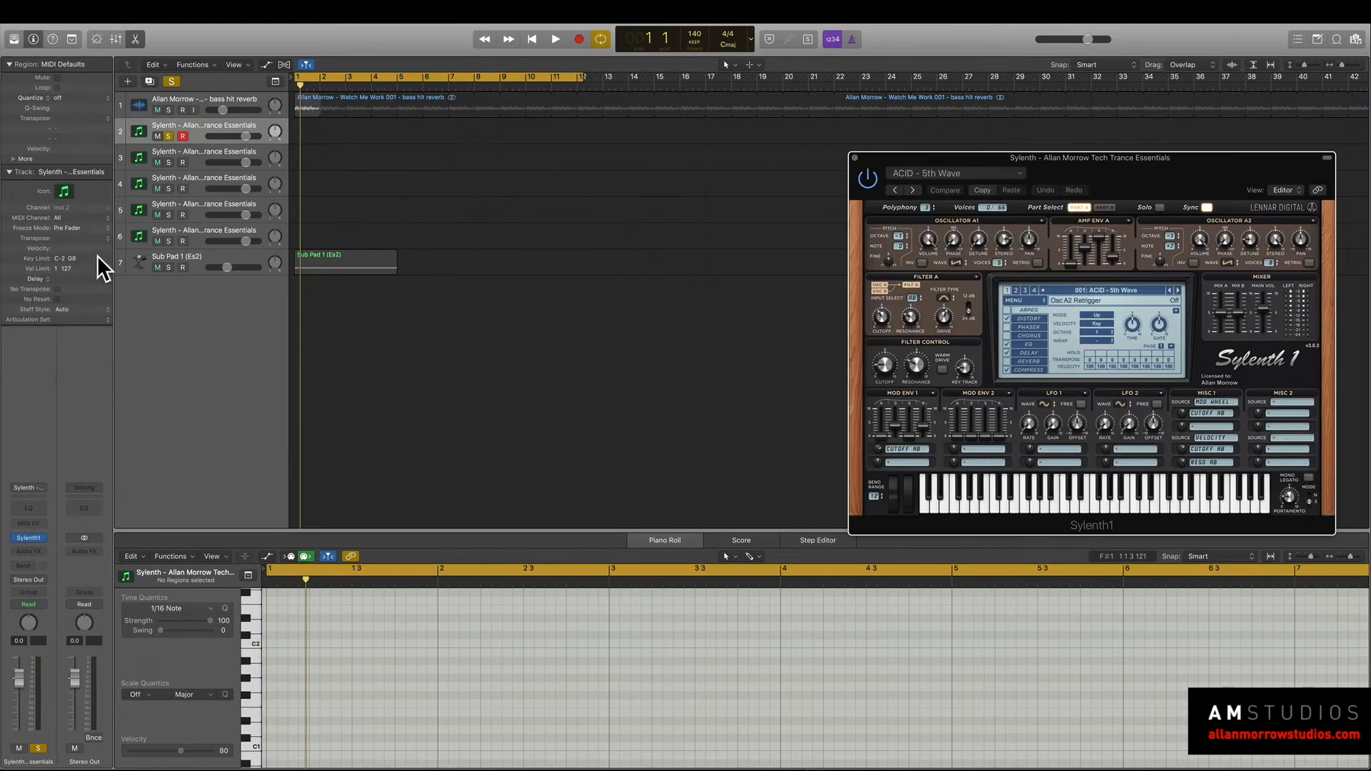
click(170, 268)
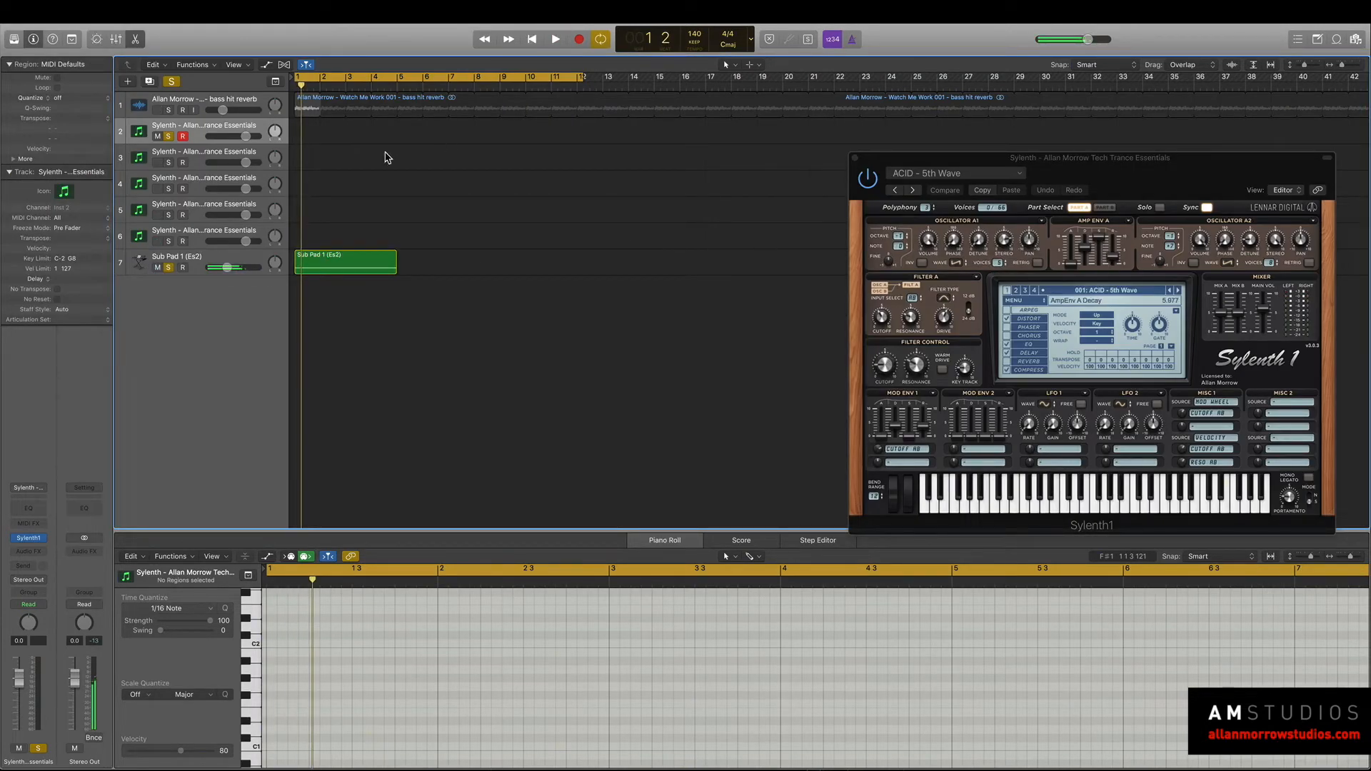
right_click(302, 135)
click(316, 136)
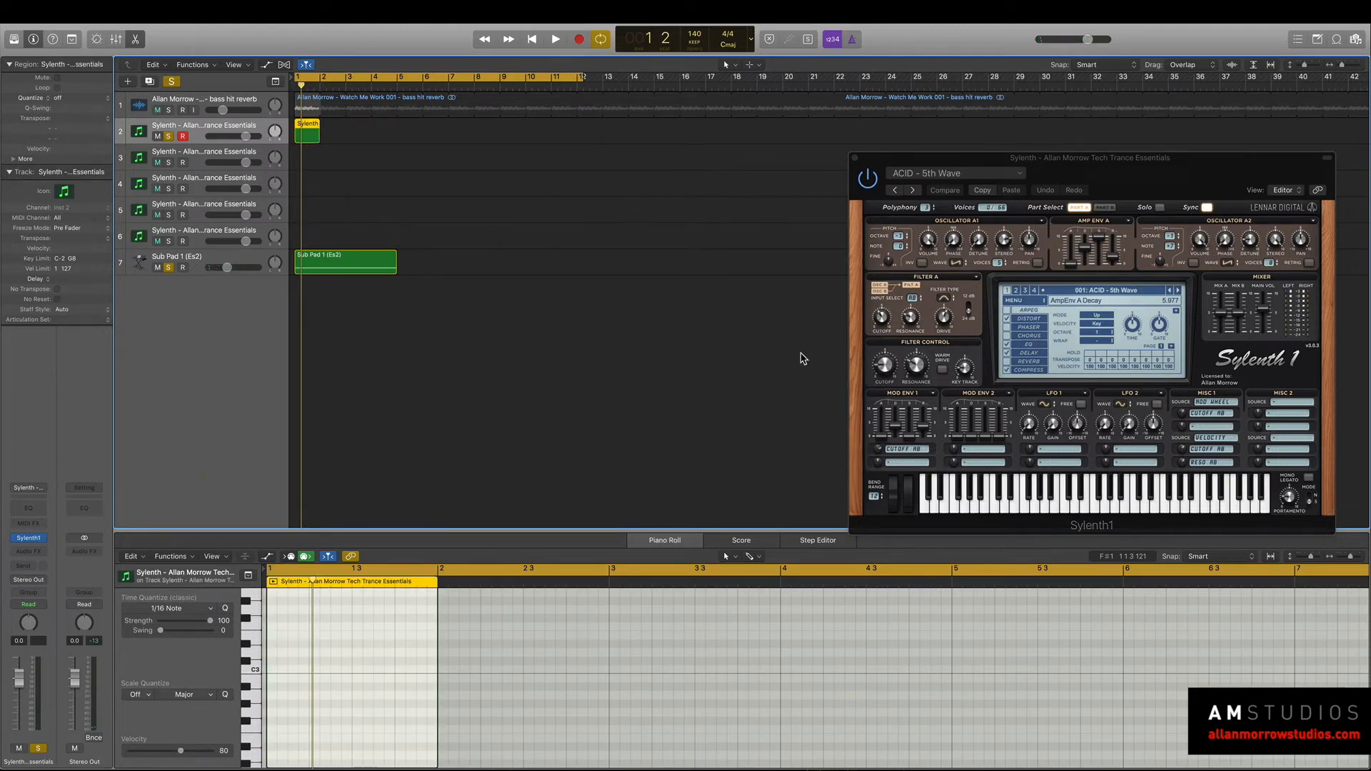
Load the 111: PLK - Jock preset in Sylenth1 and lower the track's volume.
click(1122, 290)
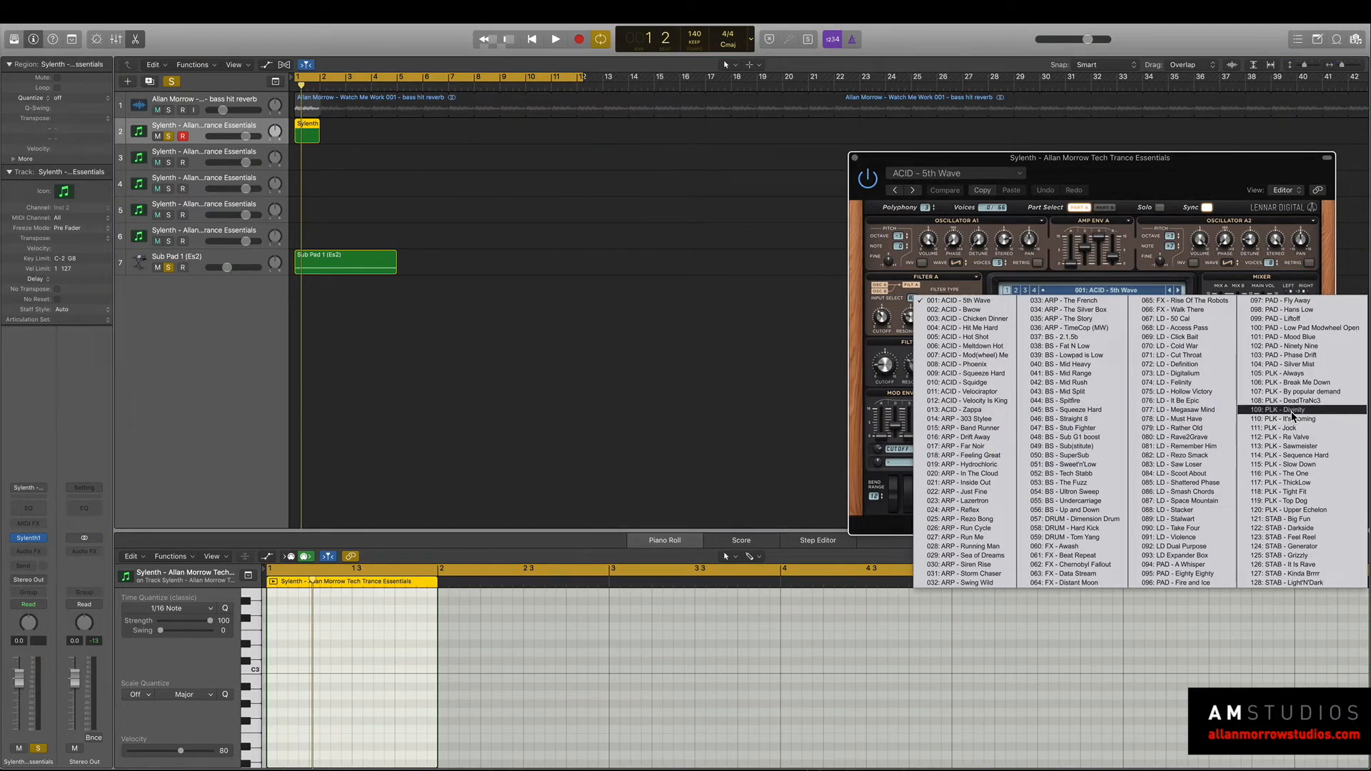
click(1285, 428)
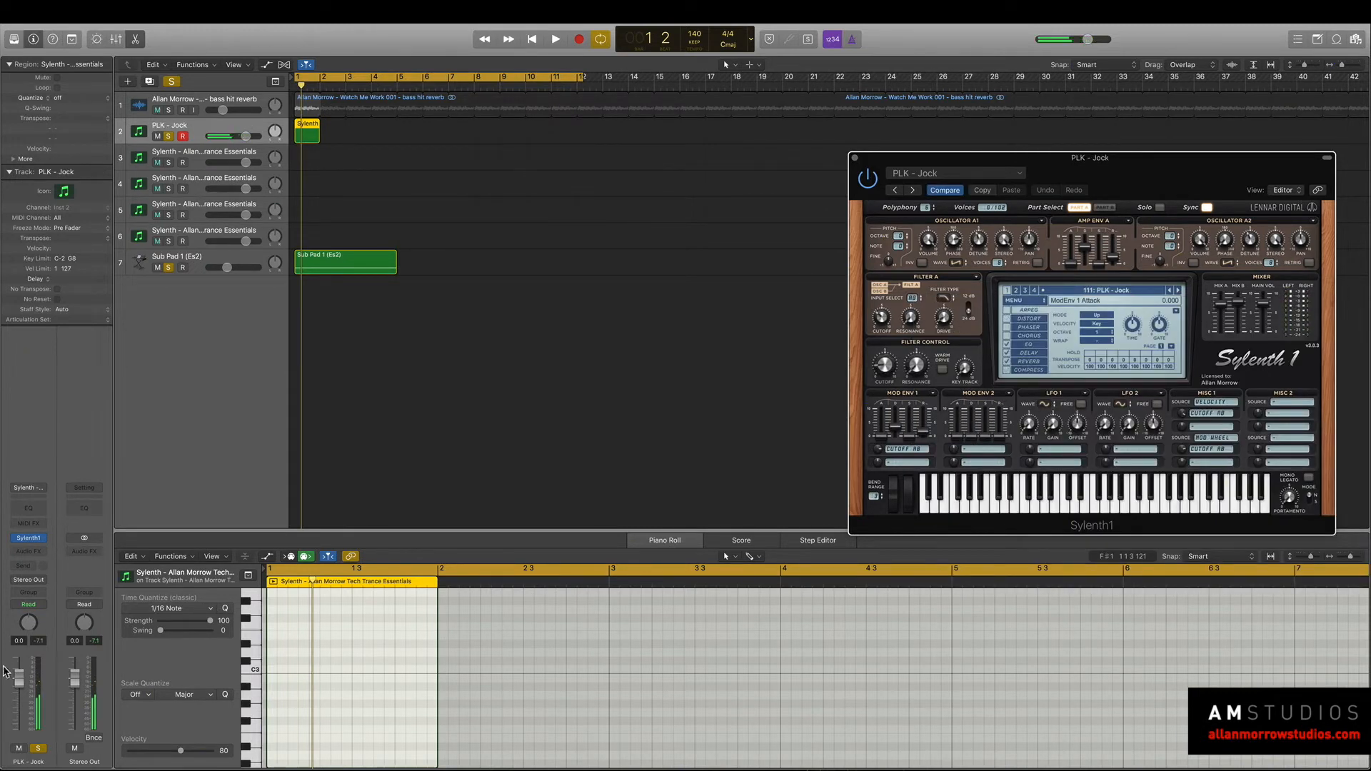
drag(25, 678, 25, 701)
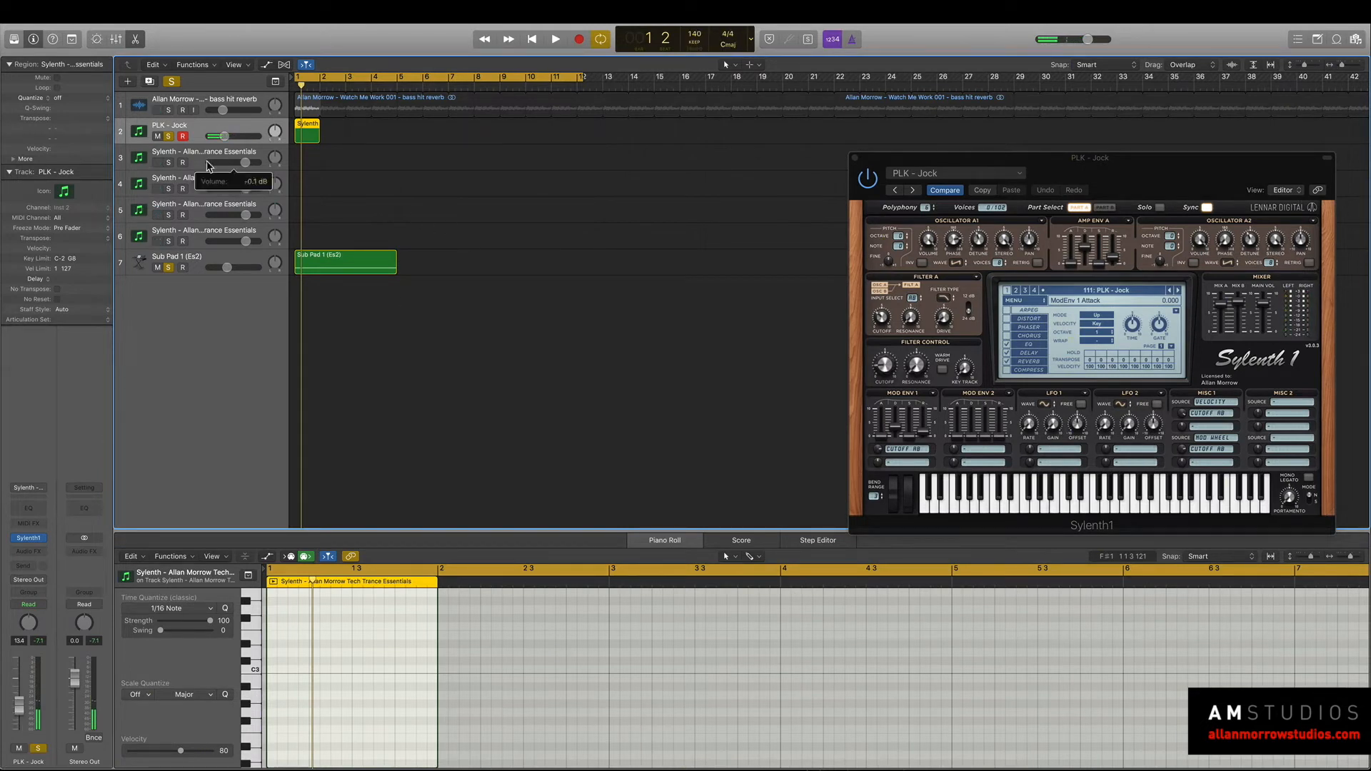
Select the four duplicate Sylenth tracks and lower their volume together to about -5.6 dB.
click(218, 166)
shift+click(200, 185)
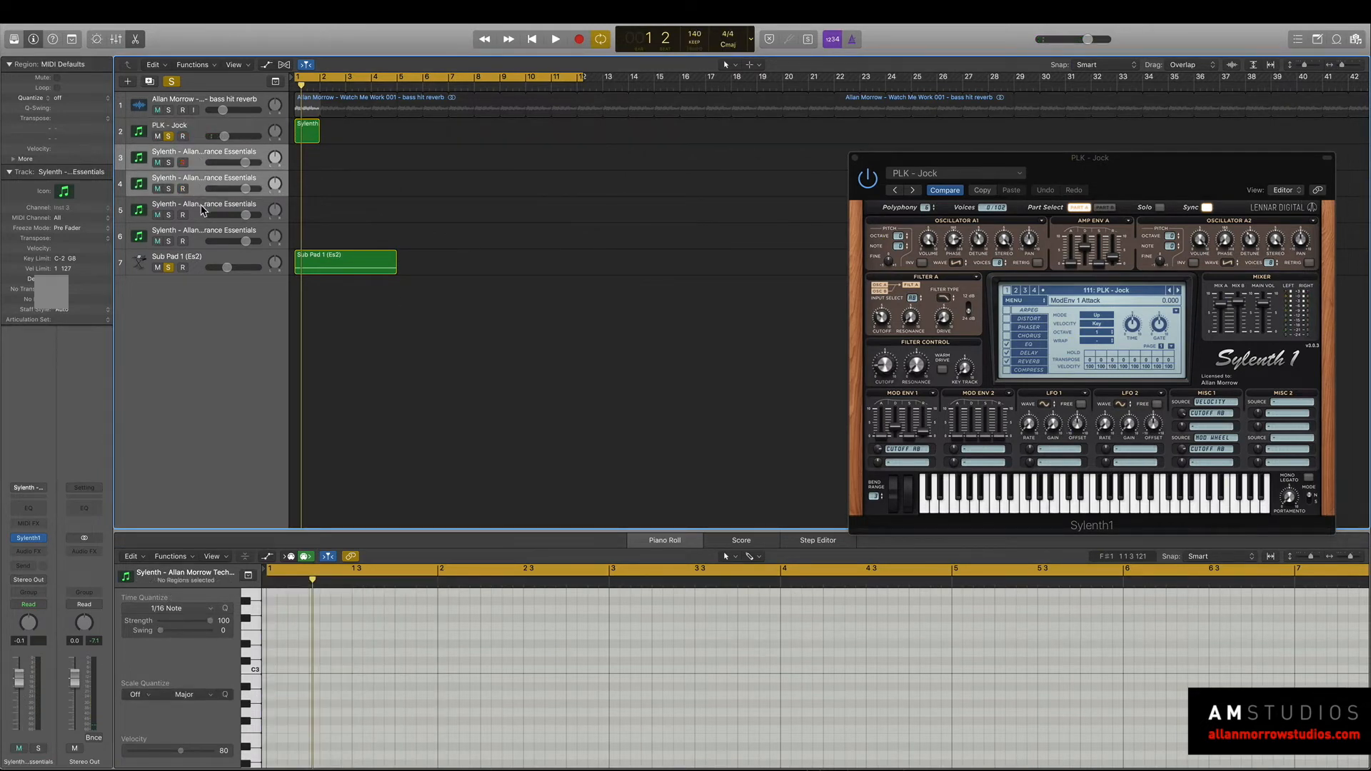
shift+click(203, 208)
shift+click(205, 234)
drag(245, 241, 237, 241)
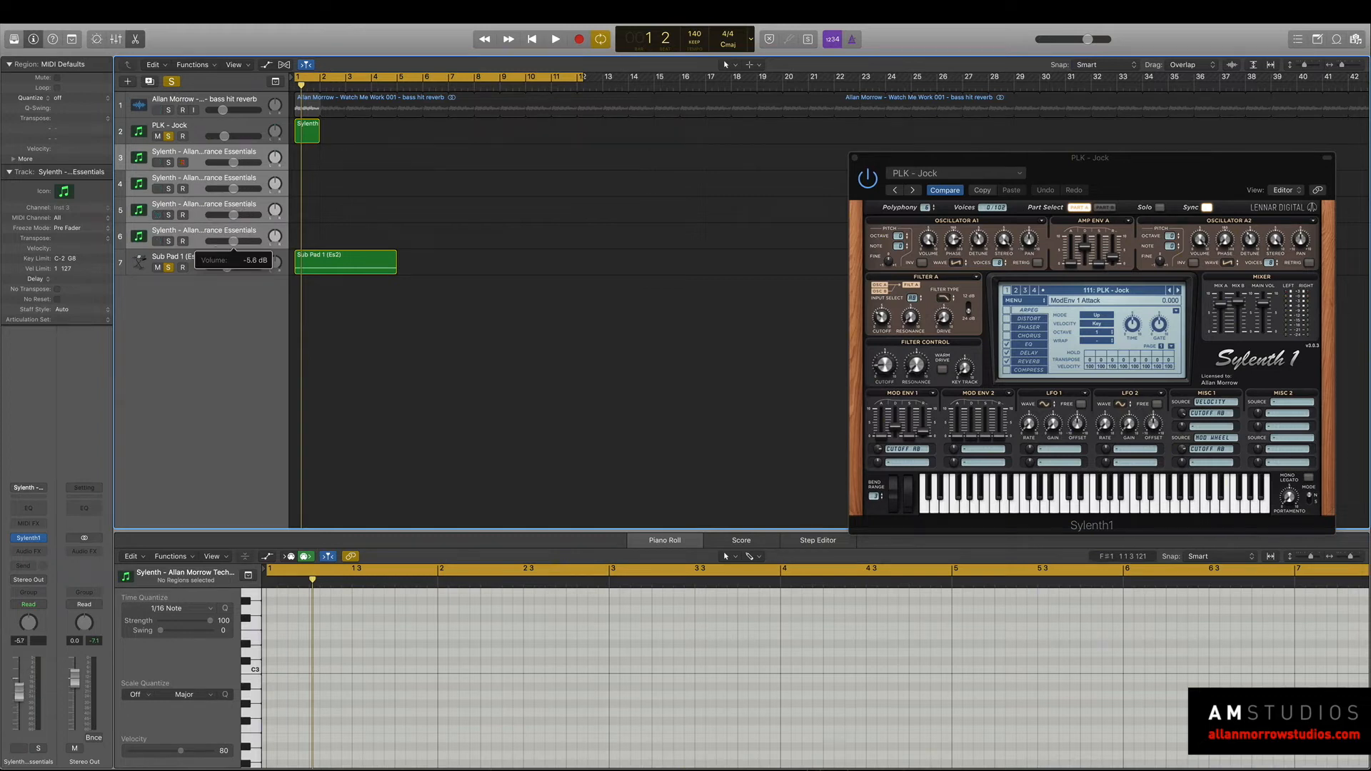
Draw a sixteenth A2 note at the start of the PLK - Jock region and copy it to B2 on beat 2.
click(307, 130)
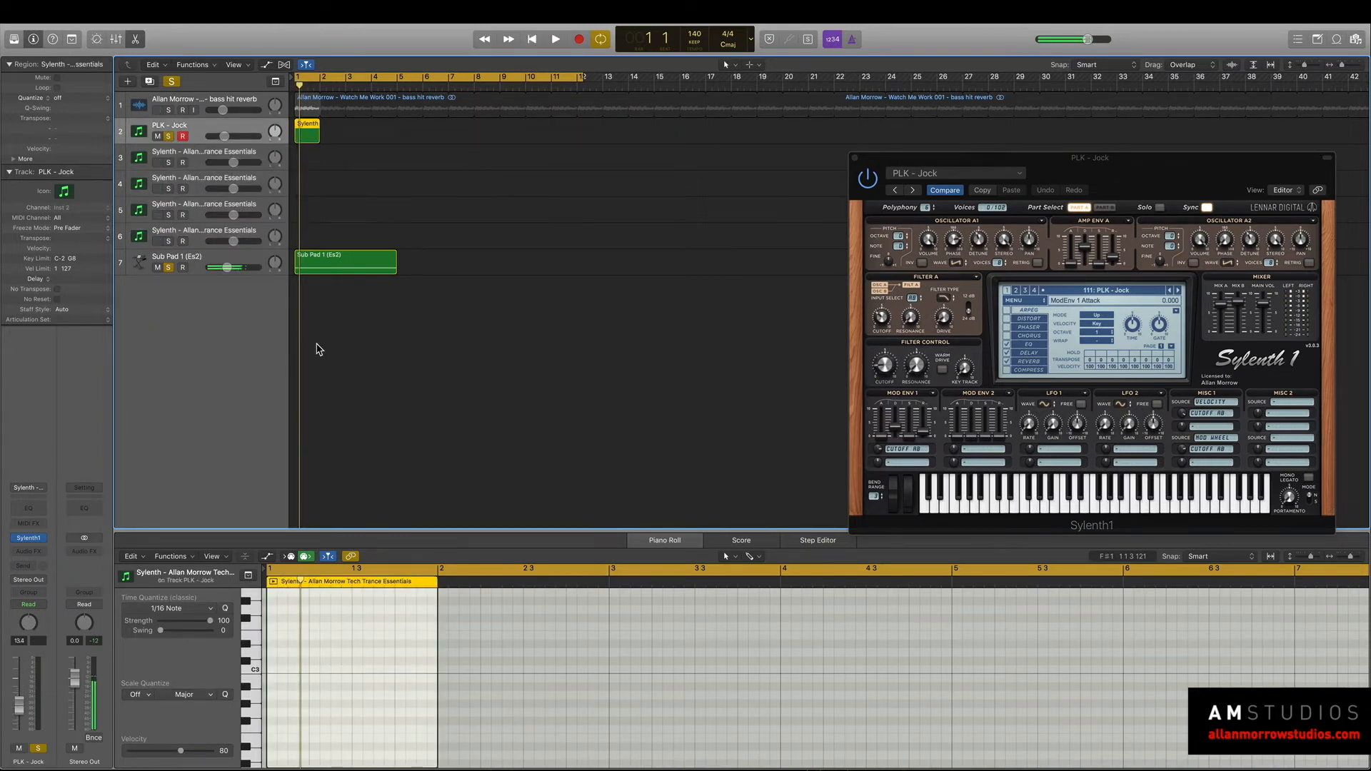
click(291, 689)
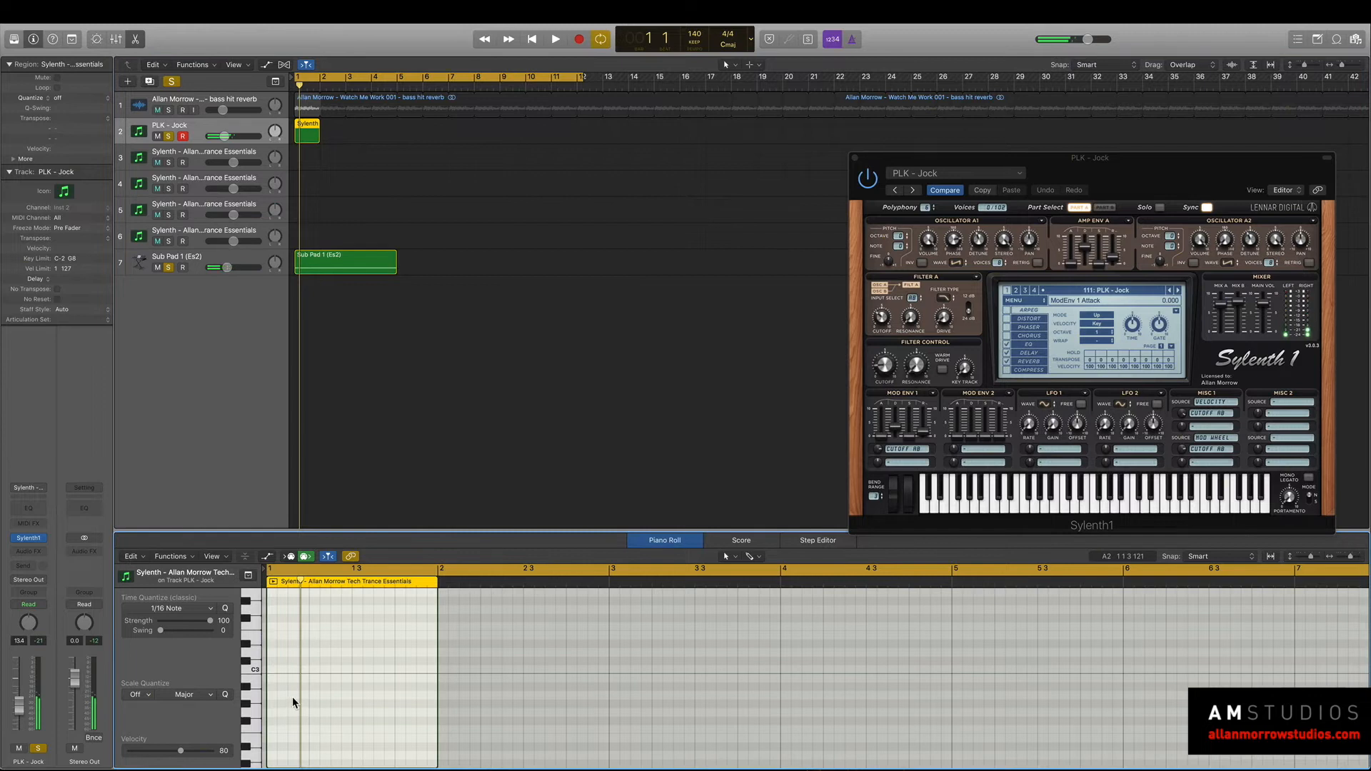
drag(292, 695, 855, 695)
drag(948, 702, 277, 712)
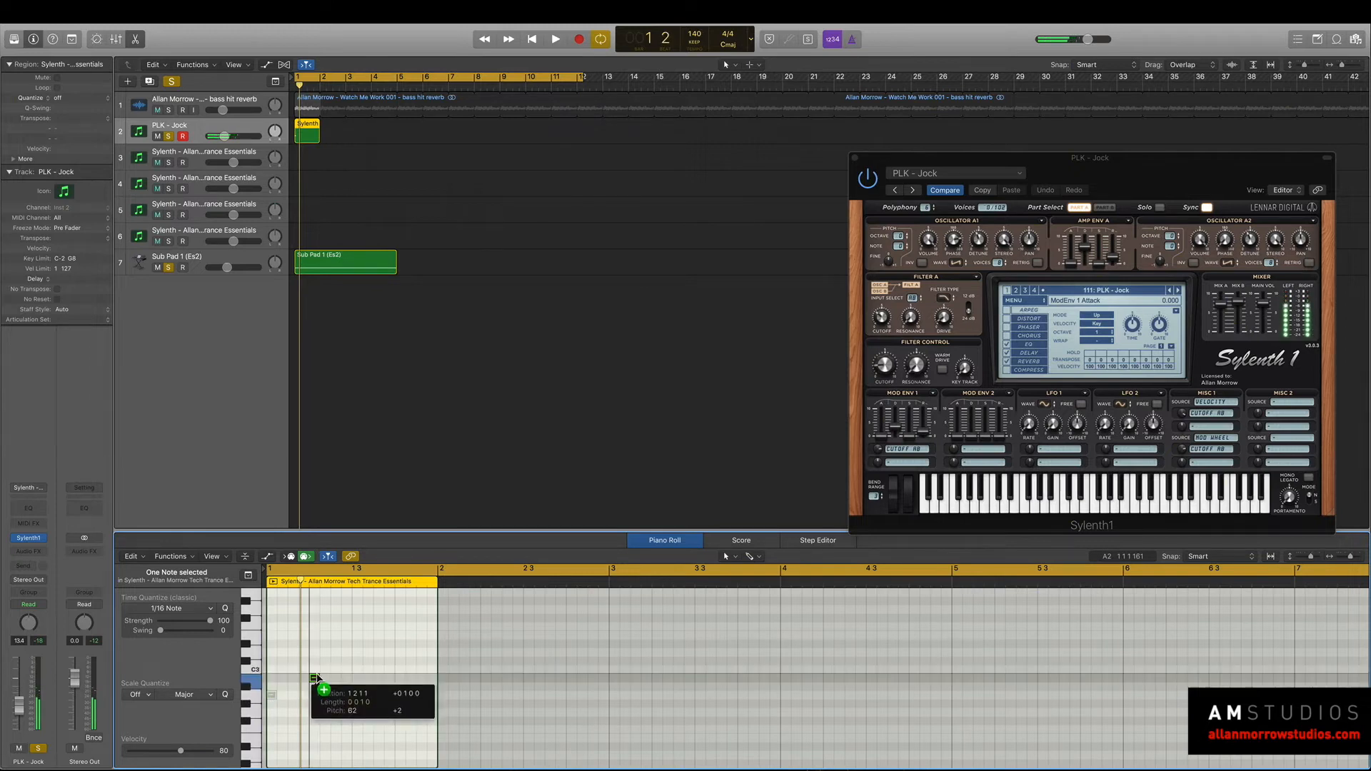
key(space)
Move the B2 note back to the third sixteenth of beat 1 and audition the two-note pattern.
key(space)
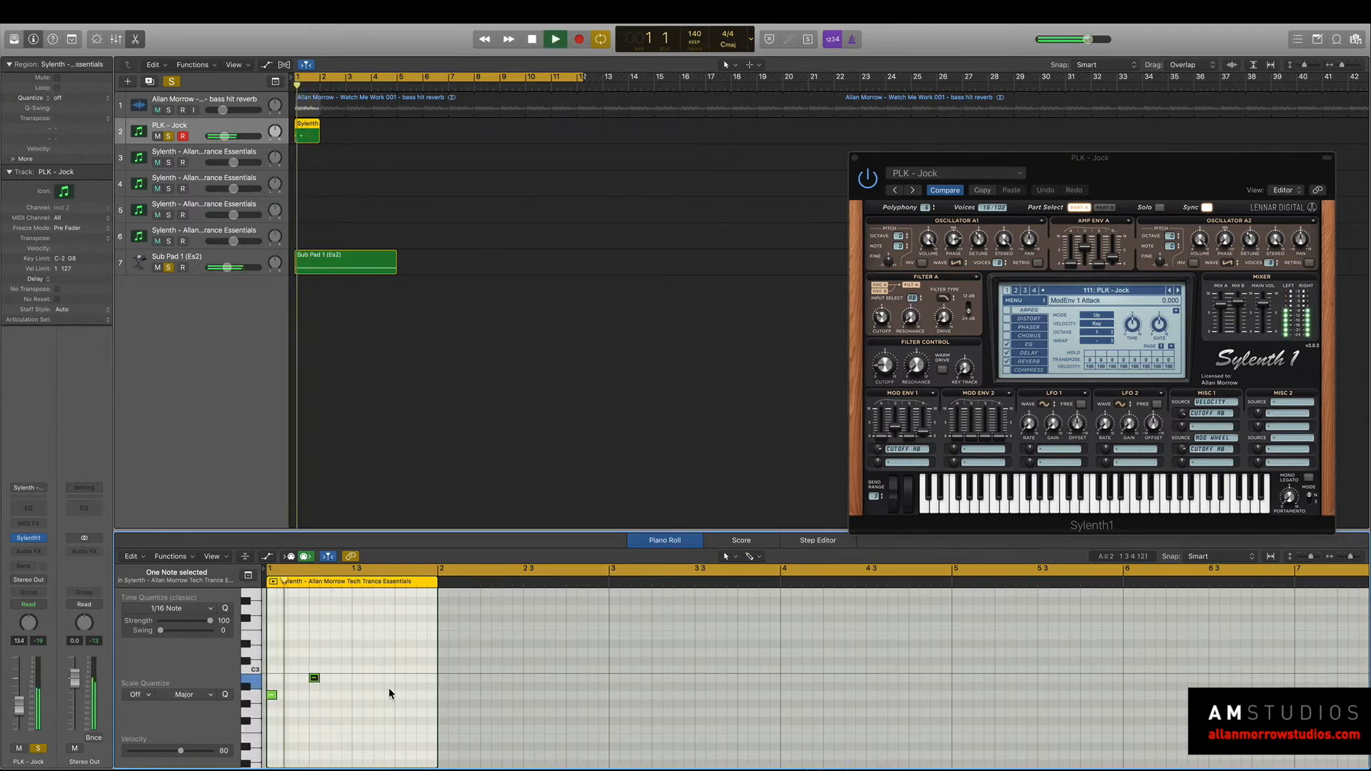
drag(313, 679, 292, 685)
key(space)
key(space)
key(space)
key(space)
Switch Sylenth1 to the PLK - Re Valve preset and audition it with the bass hit reverb track also soloed.
key(space)
key(space)
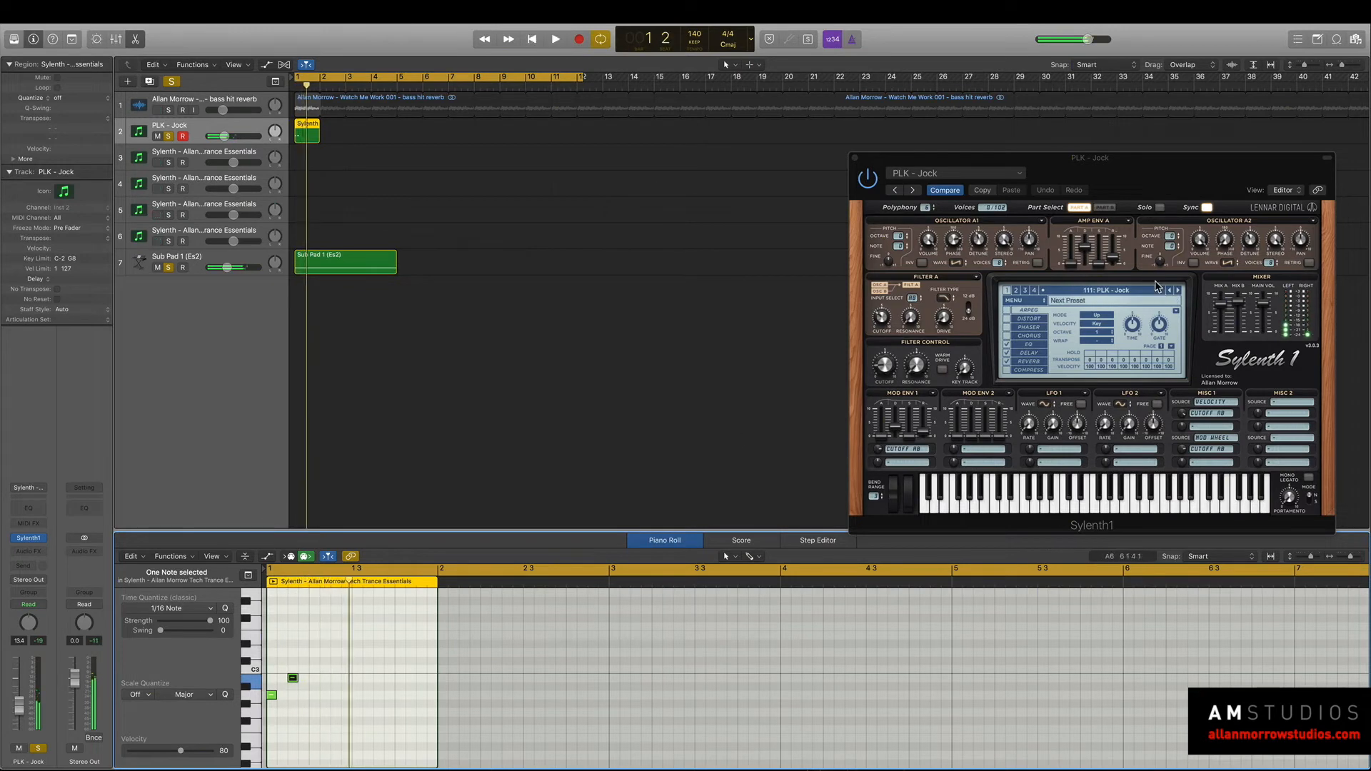
click(1177, 290)
key(space)
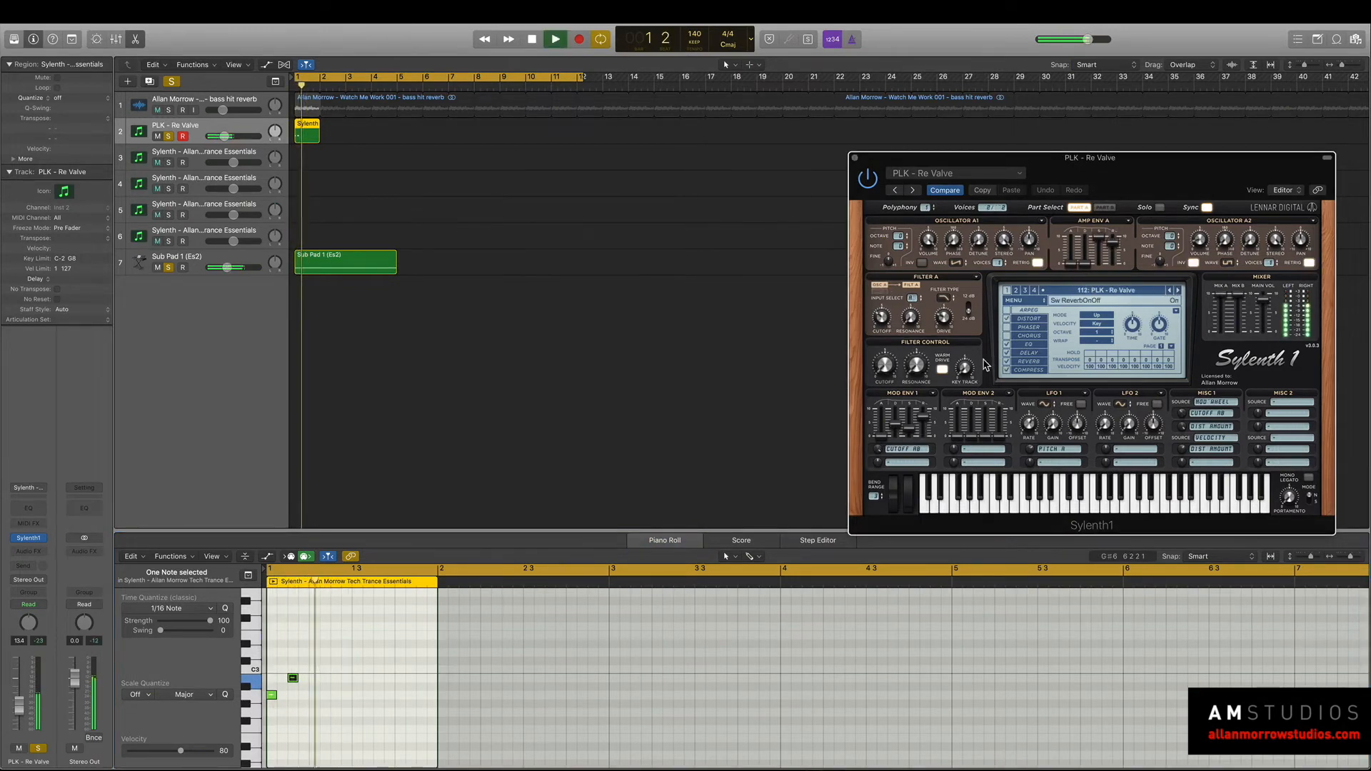
key(space)
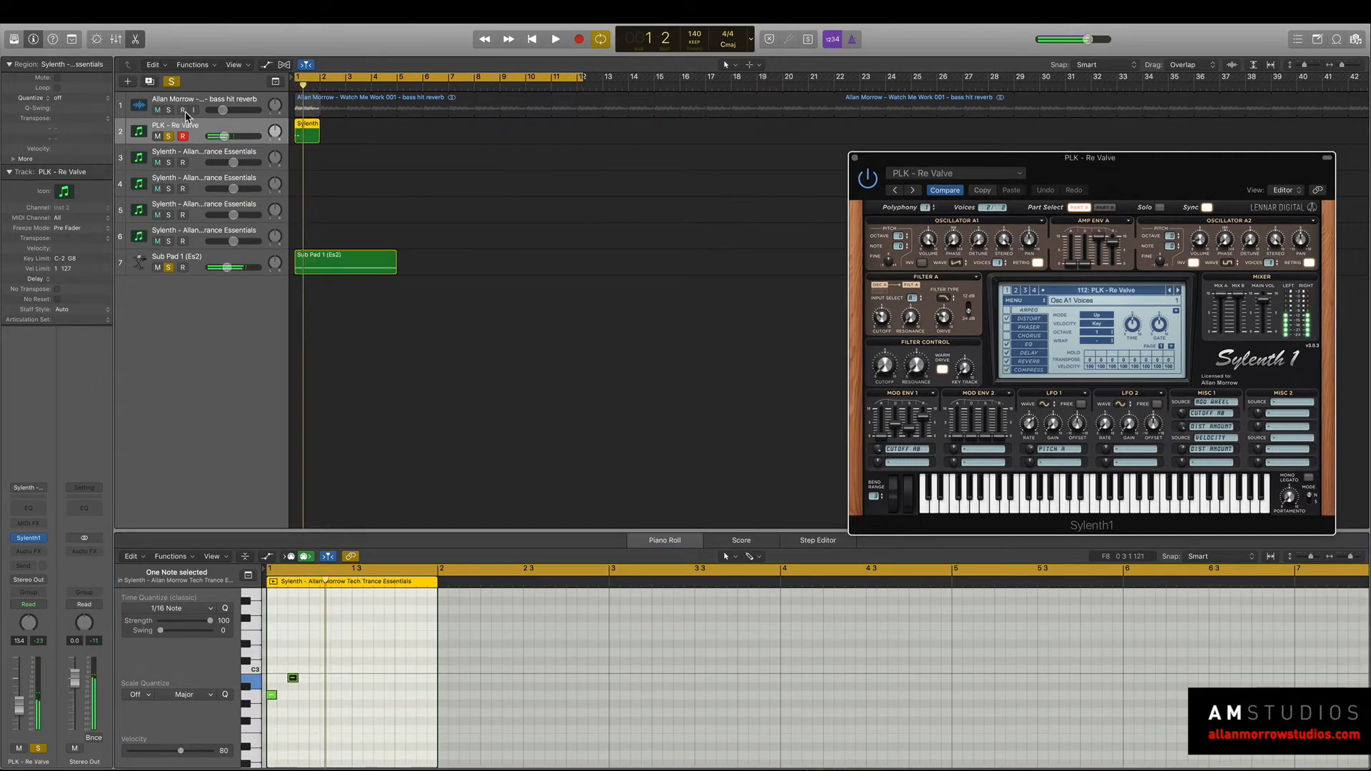
click(169, 109)
key(space)
key(space)
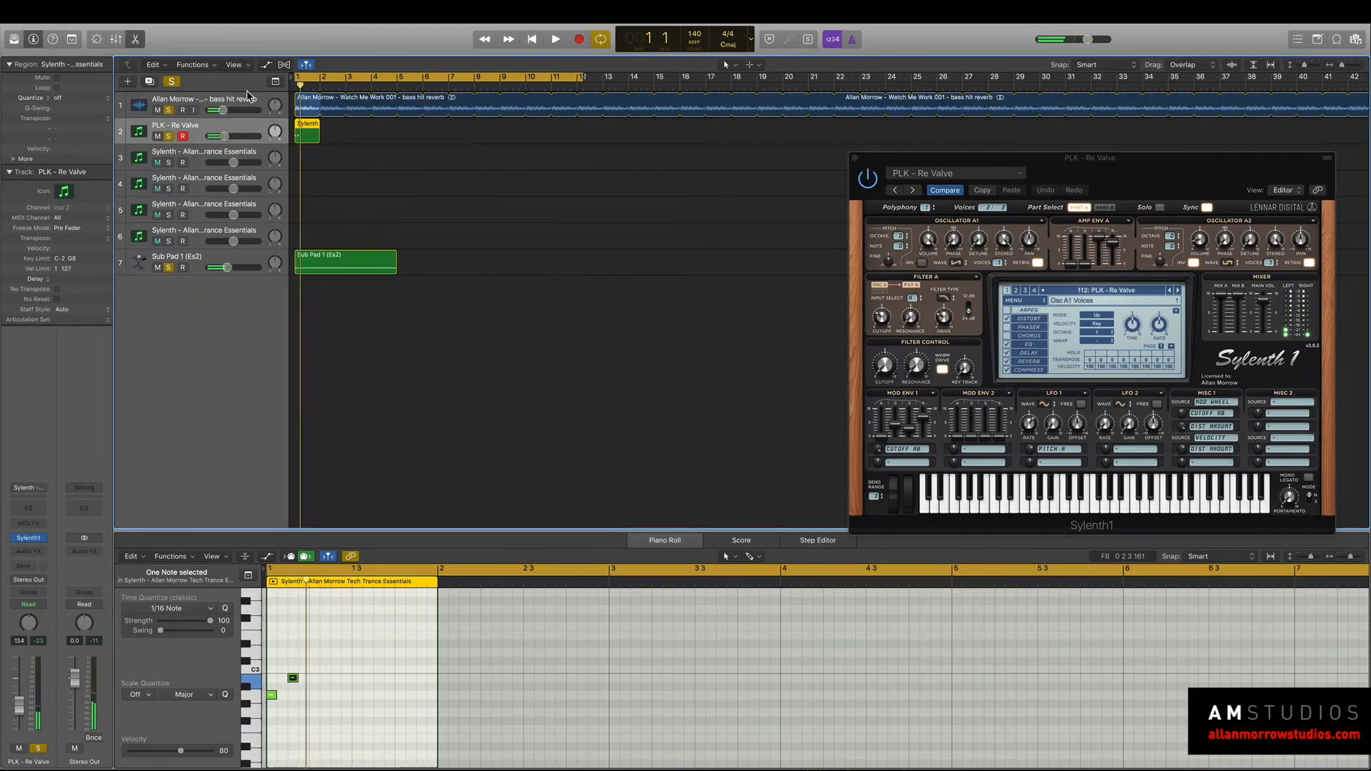
Lower the high-cut frequency to about 850 Hz in the Channel EQ of the bass hit reverb track and close the plug-in.
click(263, 101)
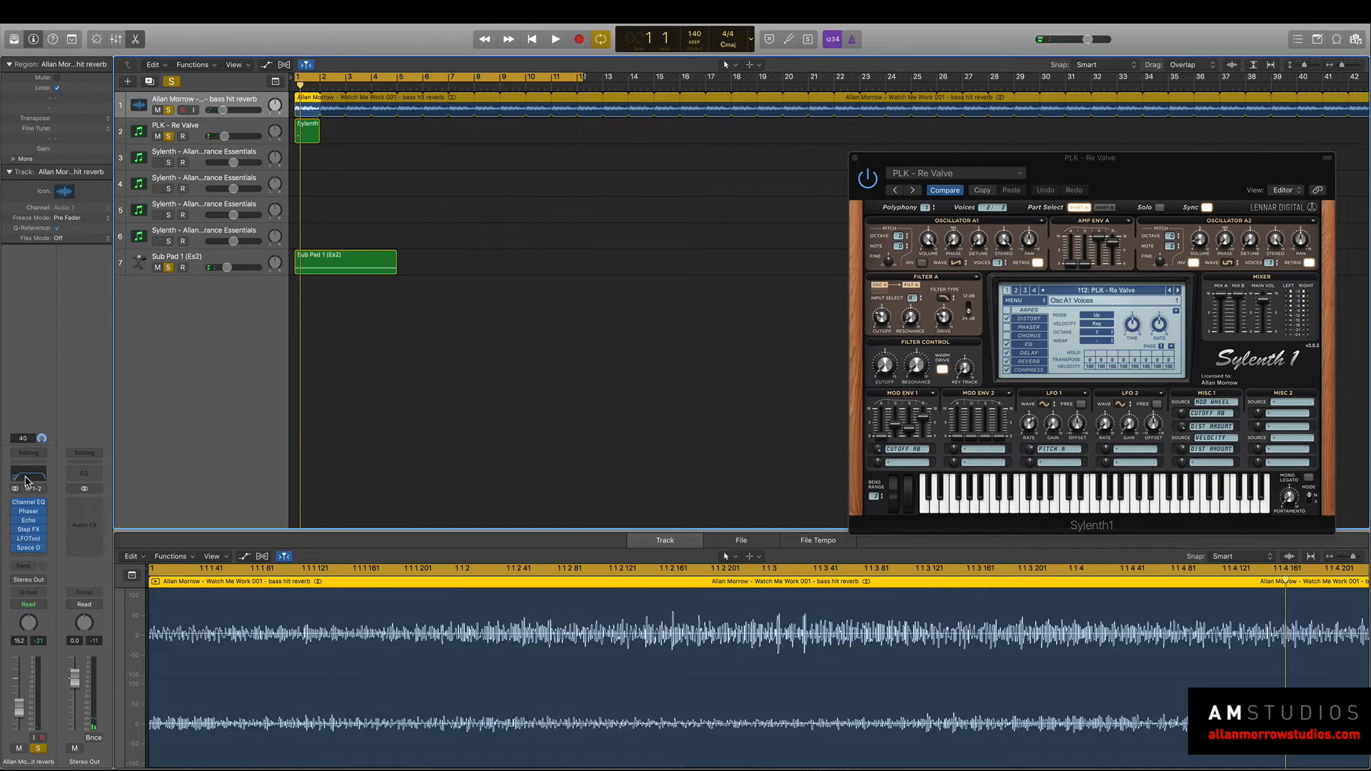
click(26, 477)
key(space)
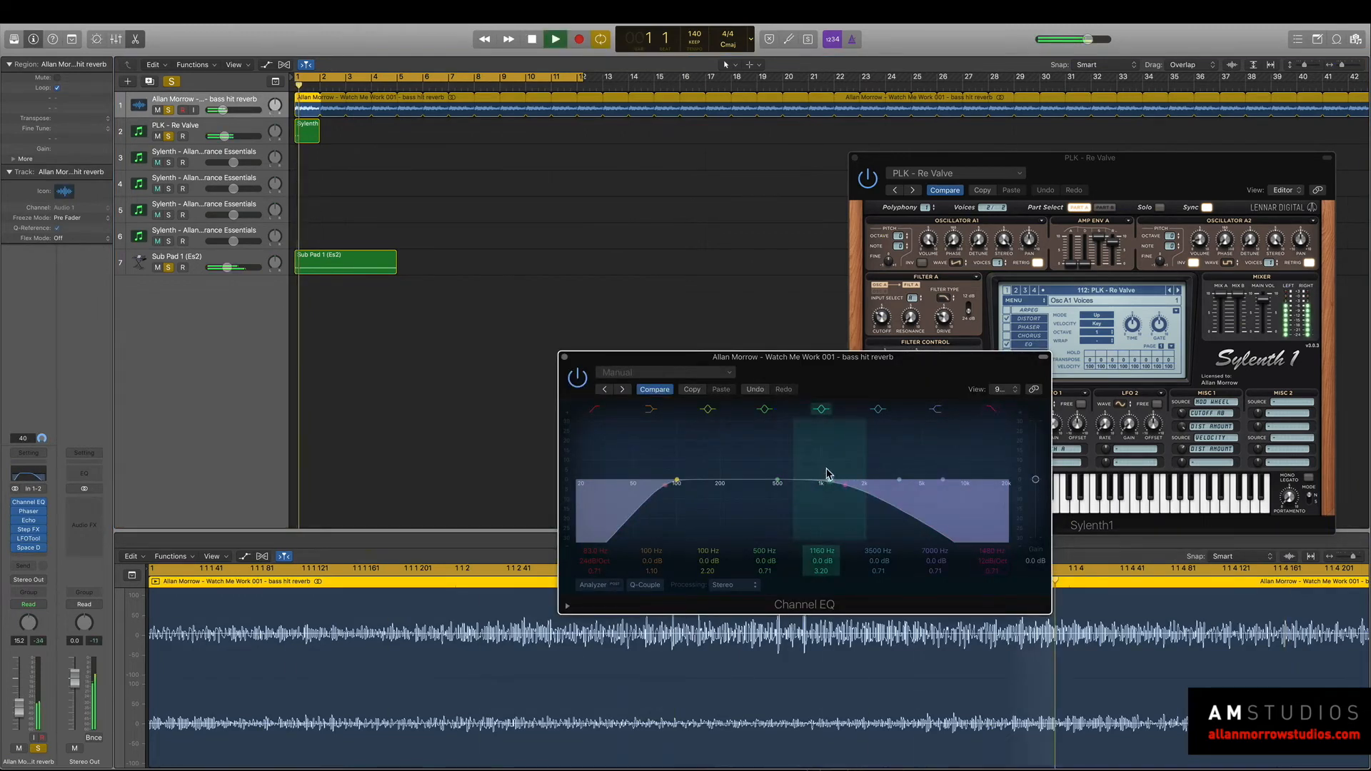
drag(828, 511, 821, 509)
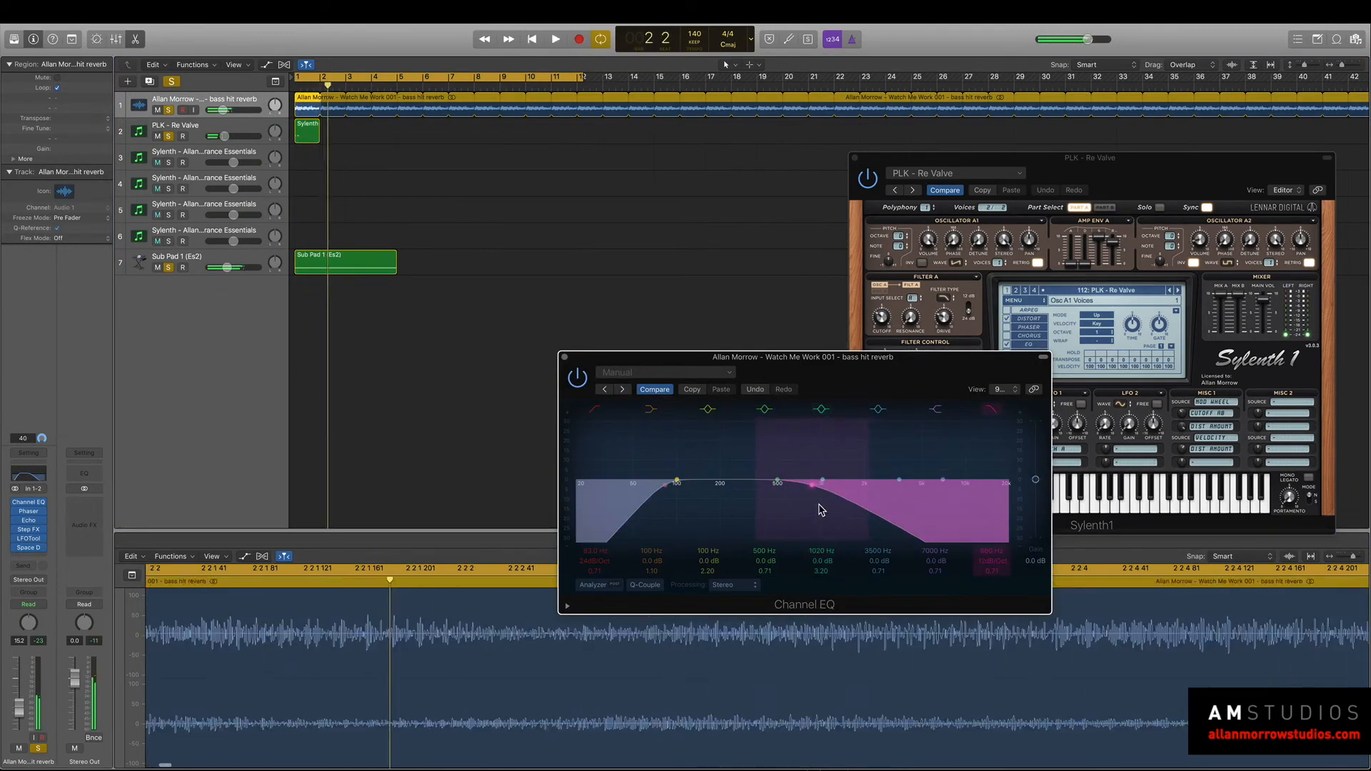
drag(734, 358, 819, 401)
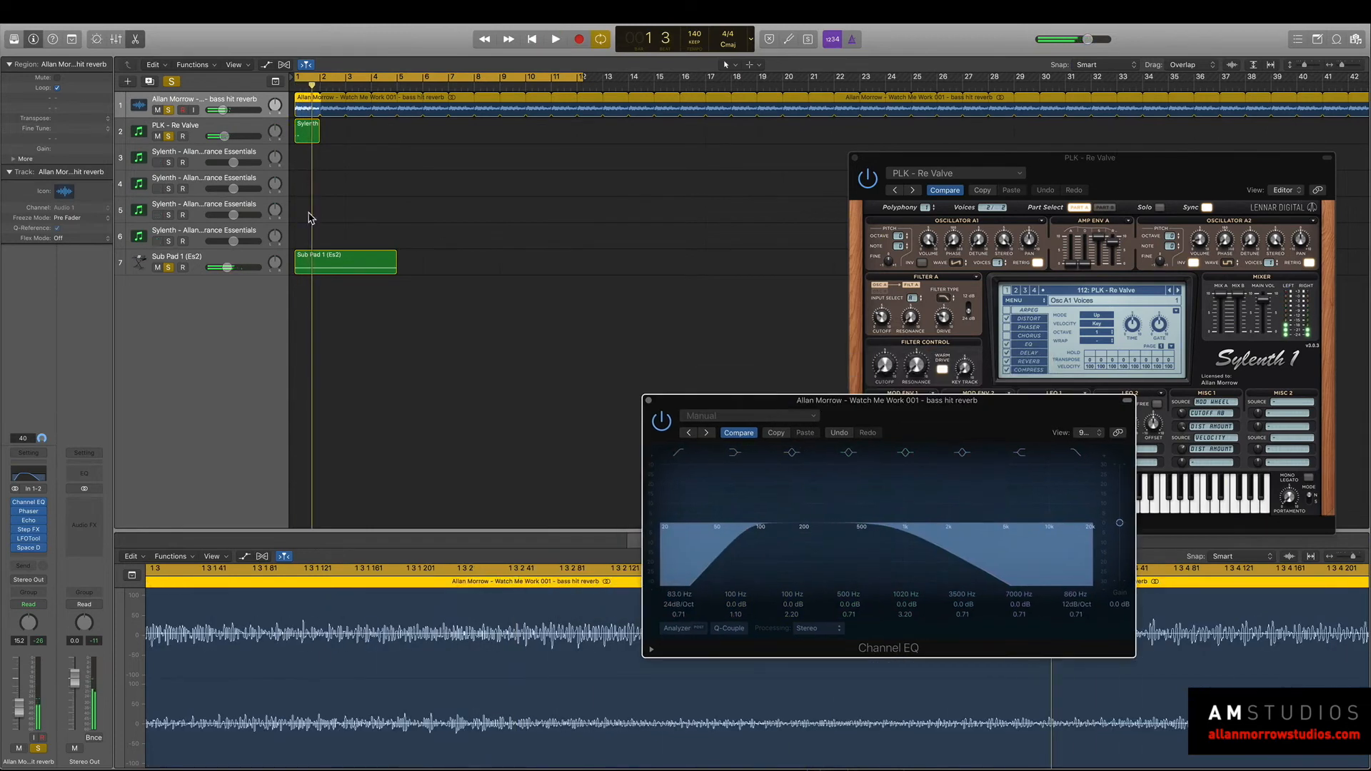
click(647, 400)
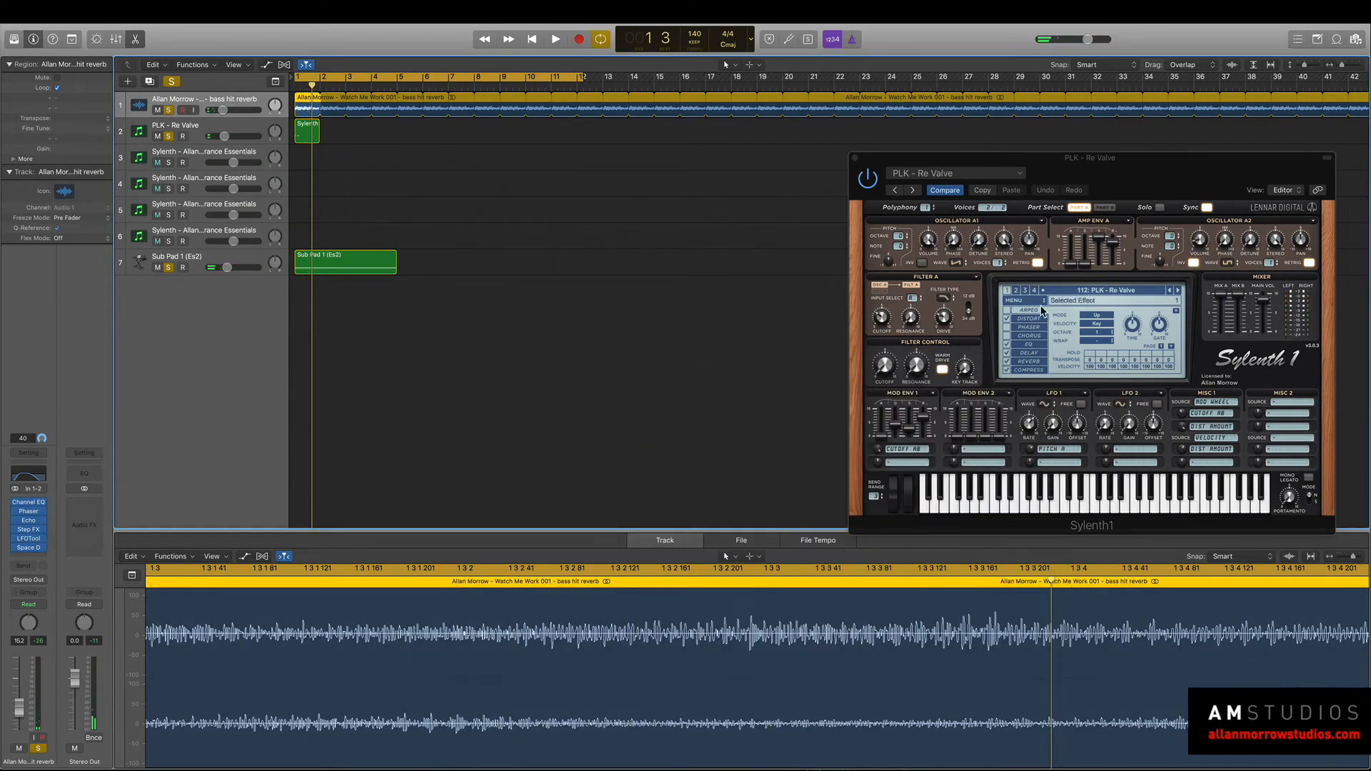
Unsolo the bass hit reverb track and advance the Sylenth1 pluck presets from PLK - Re Valve to PLK - Slow Down.
click(1179, 291)
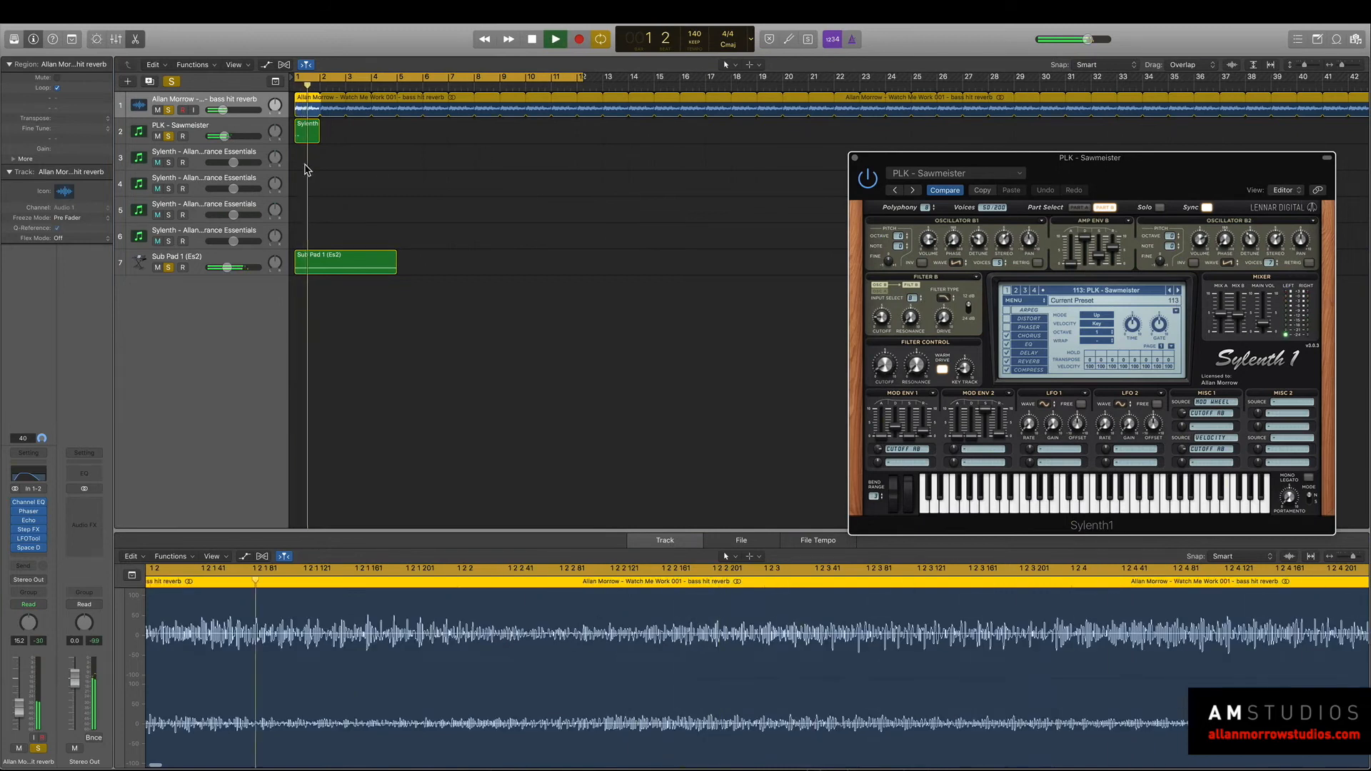
click(170, 111)
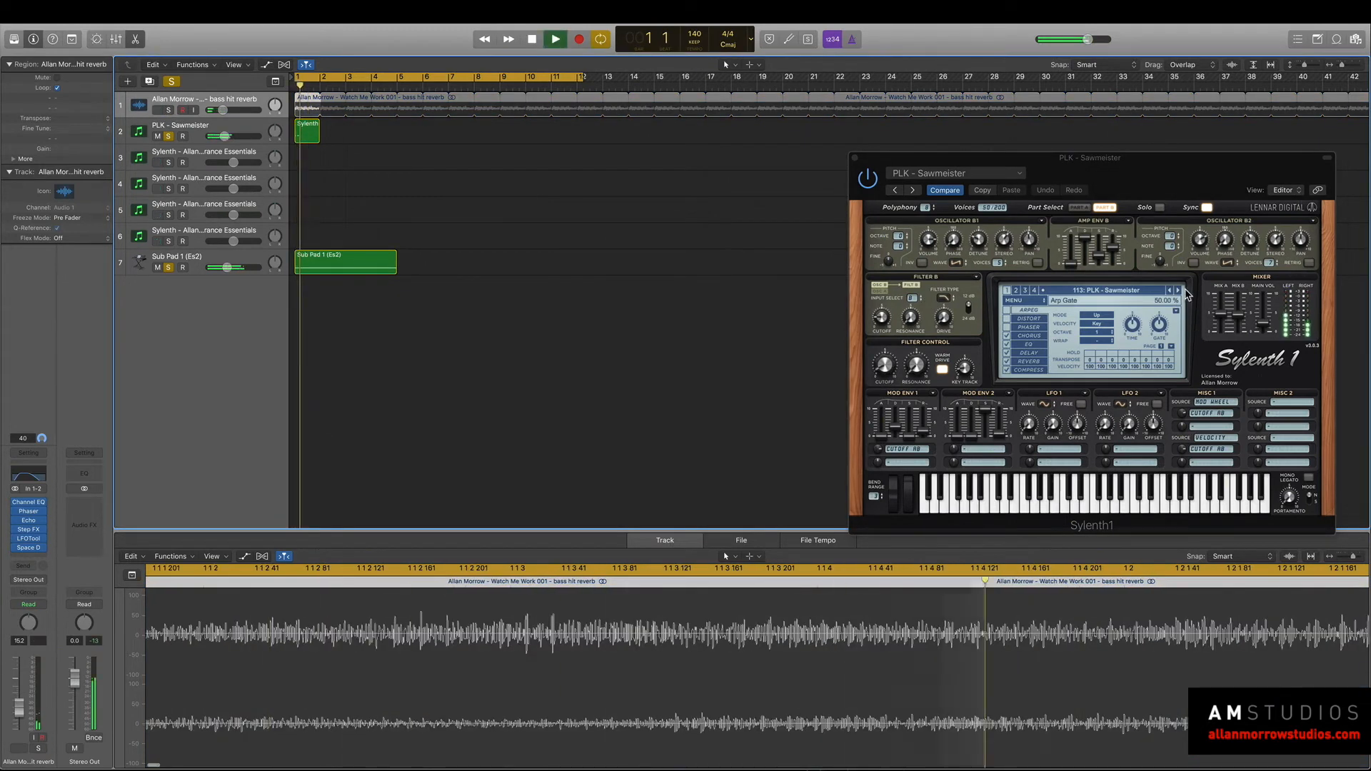
click(1179, 292)
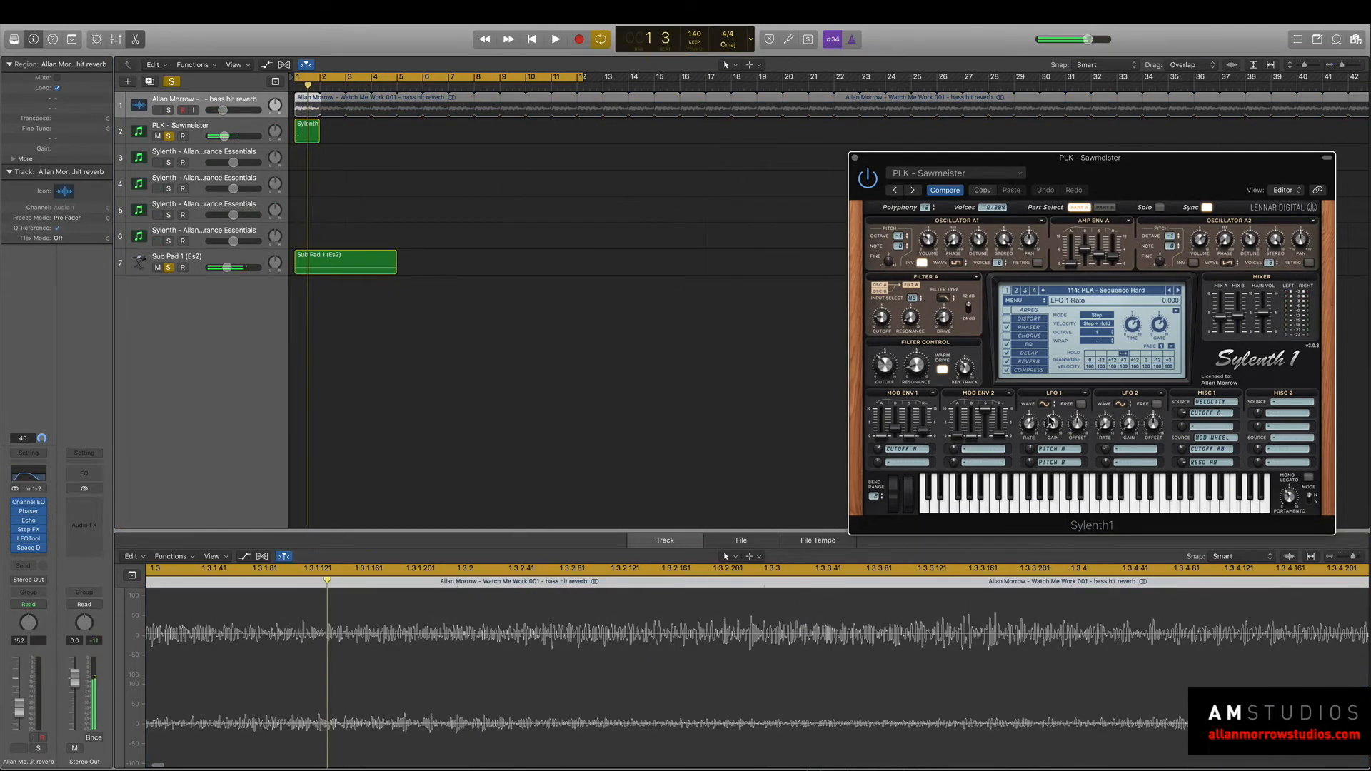
click(1178, 292)
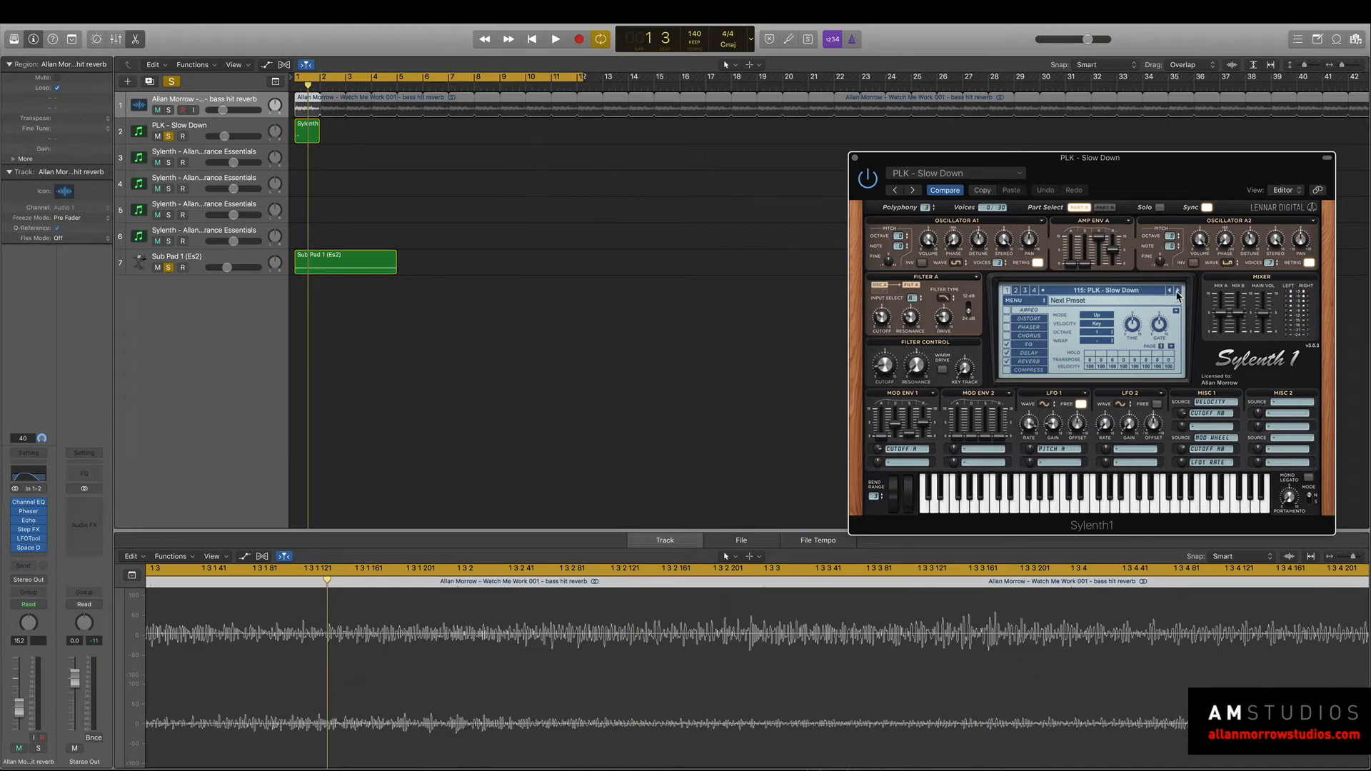
Send the PLK - Slow Down track to Bus 2 and insert a stereo Space Designer on its aux with Wet at -5.4 dB.
click(239, 129)
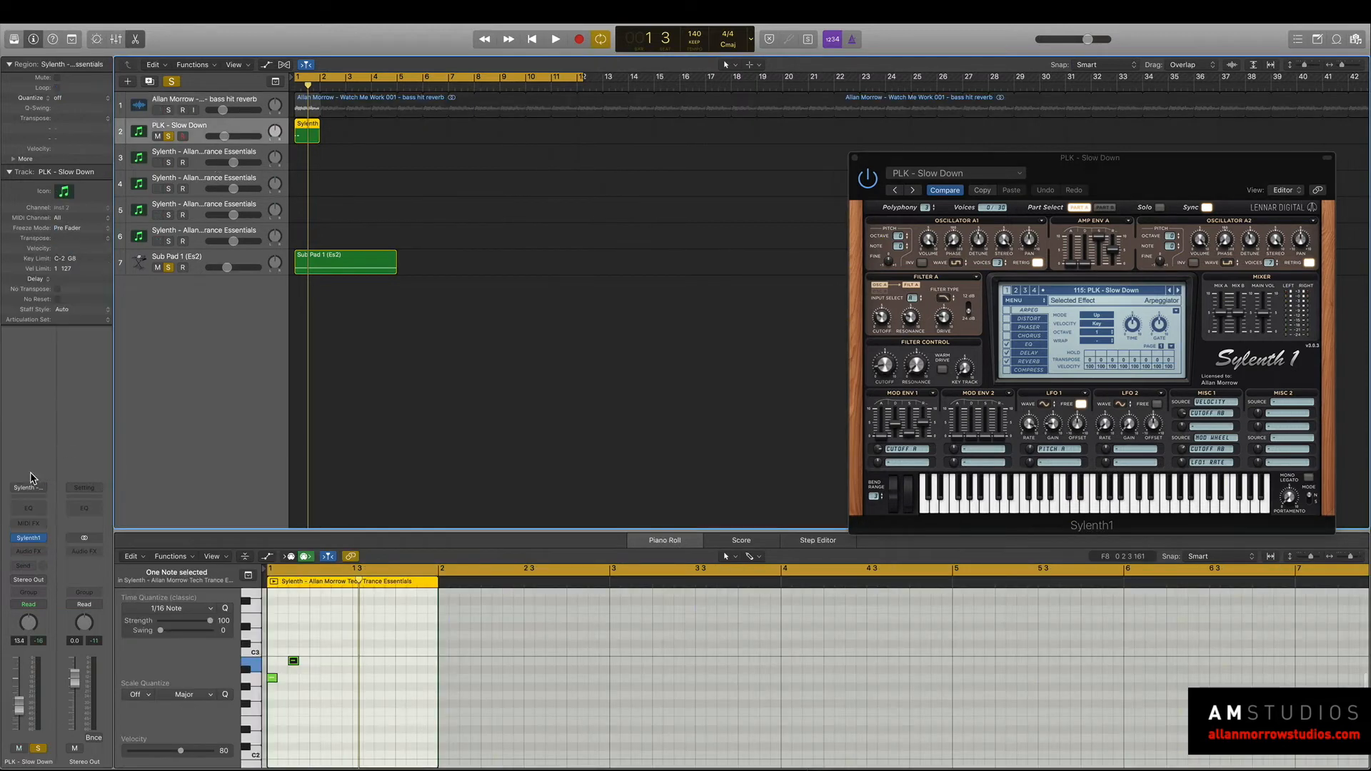
click(31, 568)
mouse_move(36, 613)
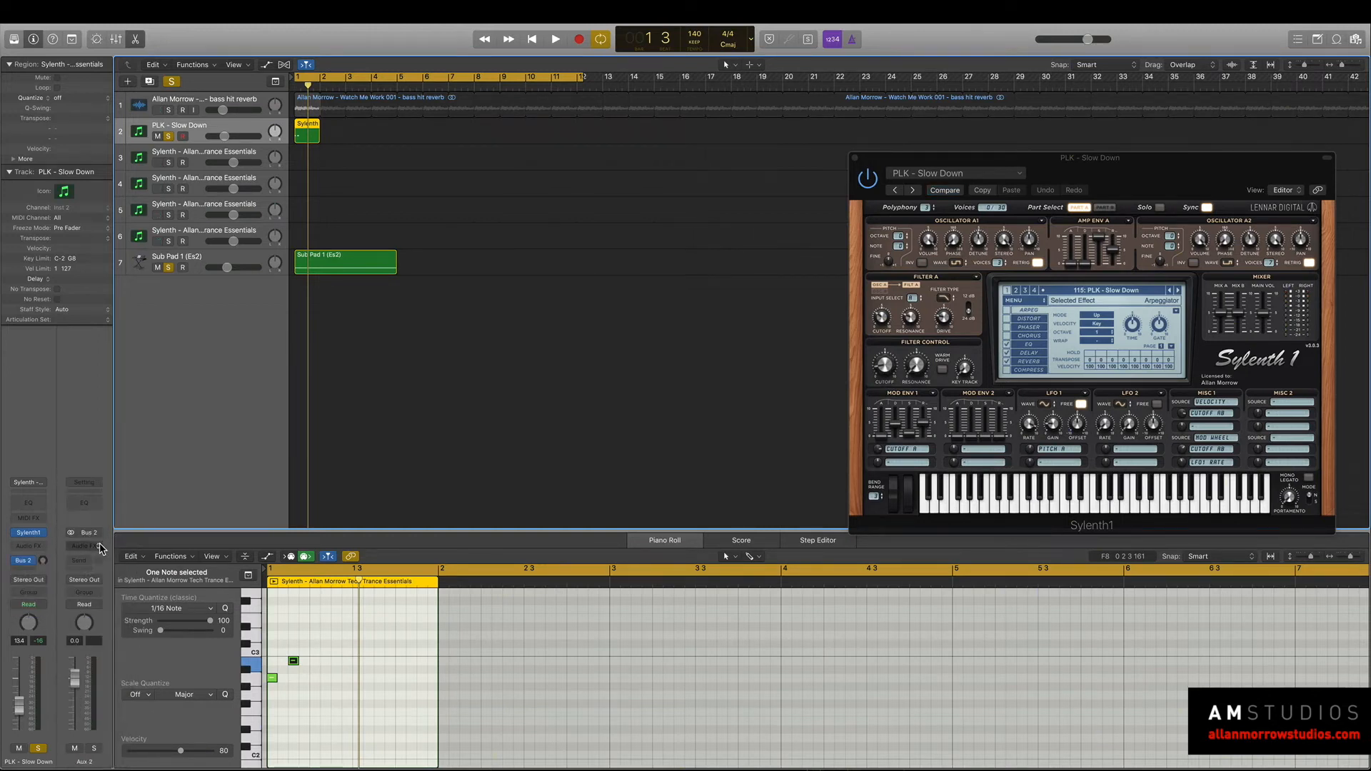
click(101, 547)
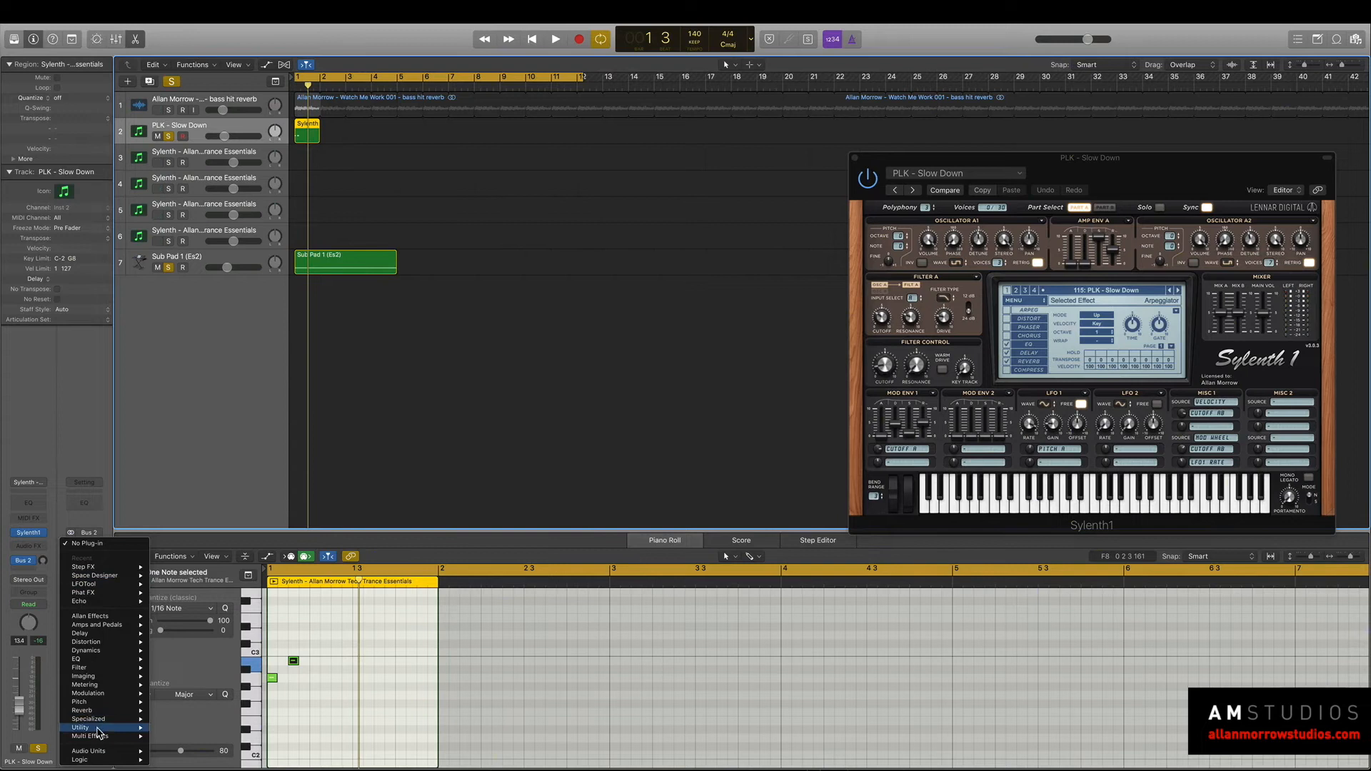
mouse_move(111, 717)
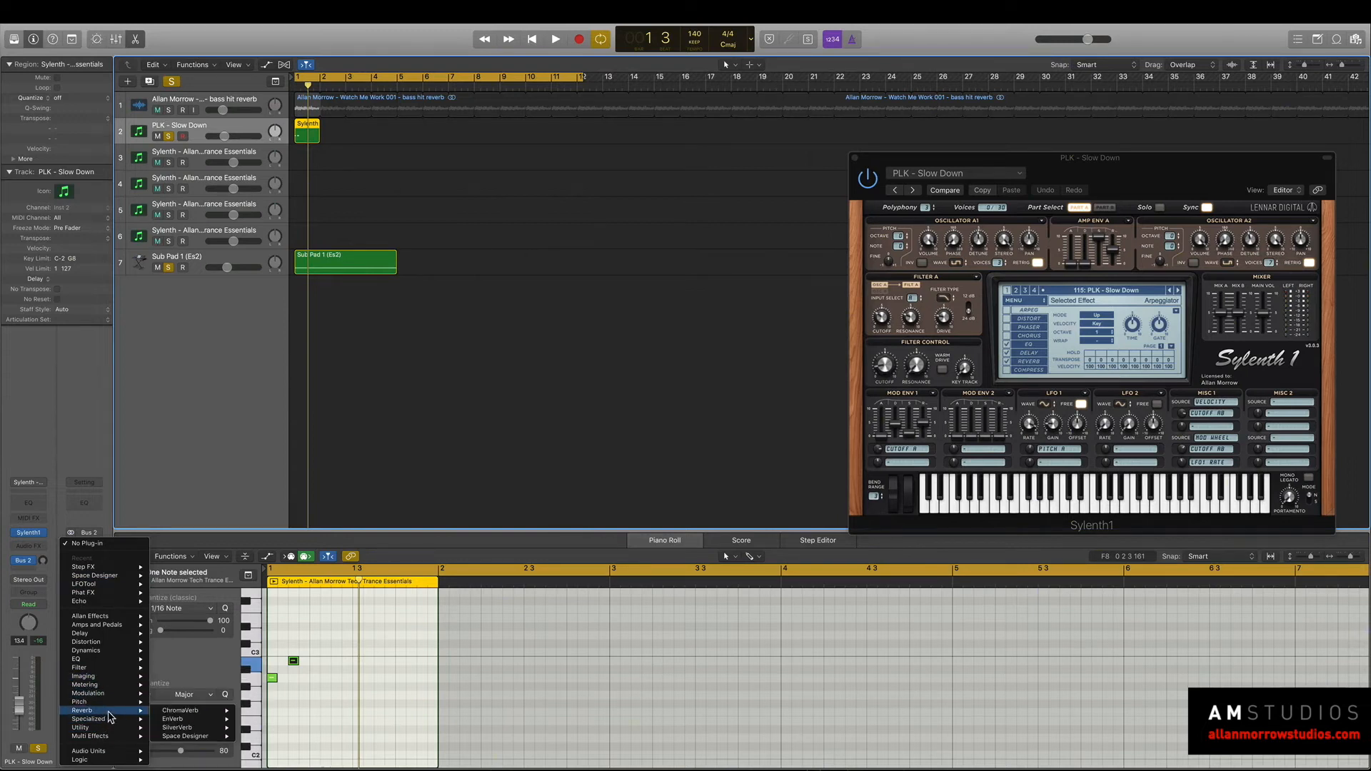
mouse_move(175, 737)
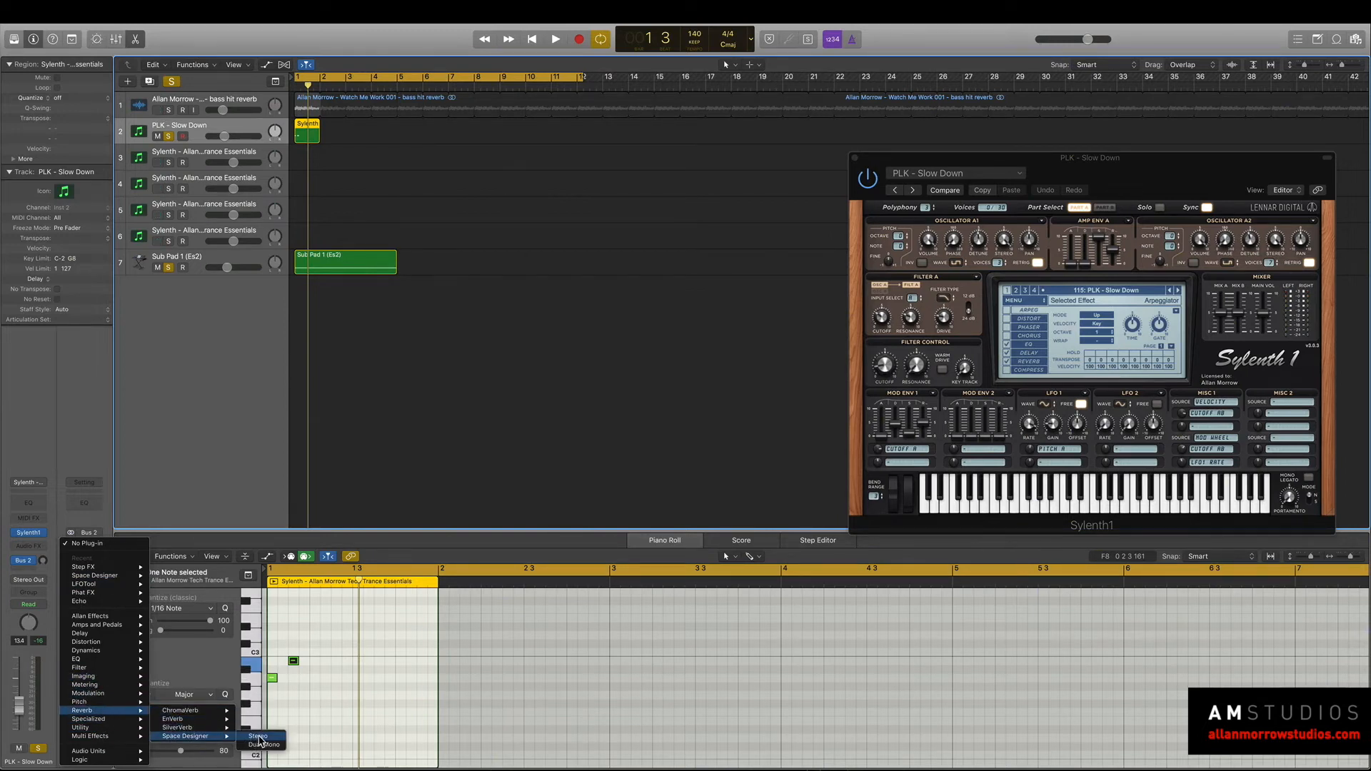
click(259, 737)
drag(345, 28, 821, 143)
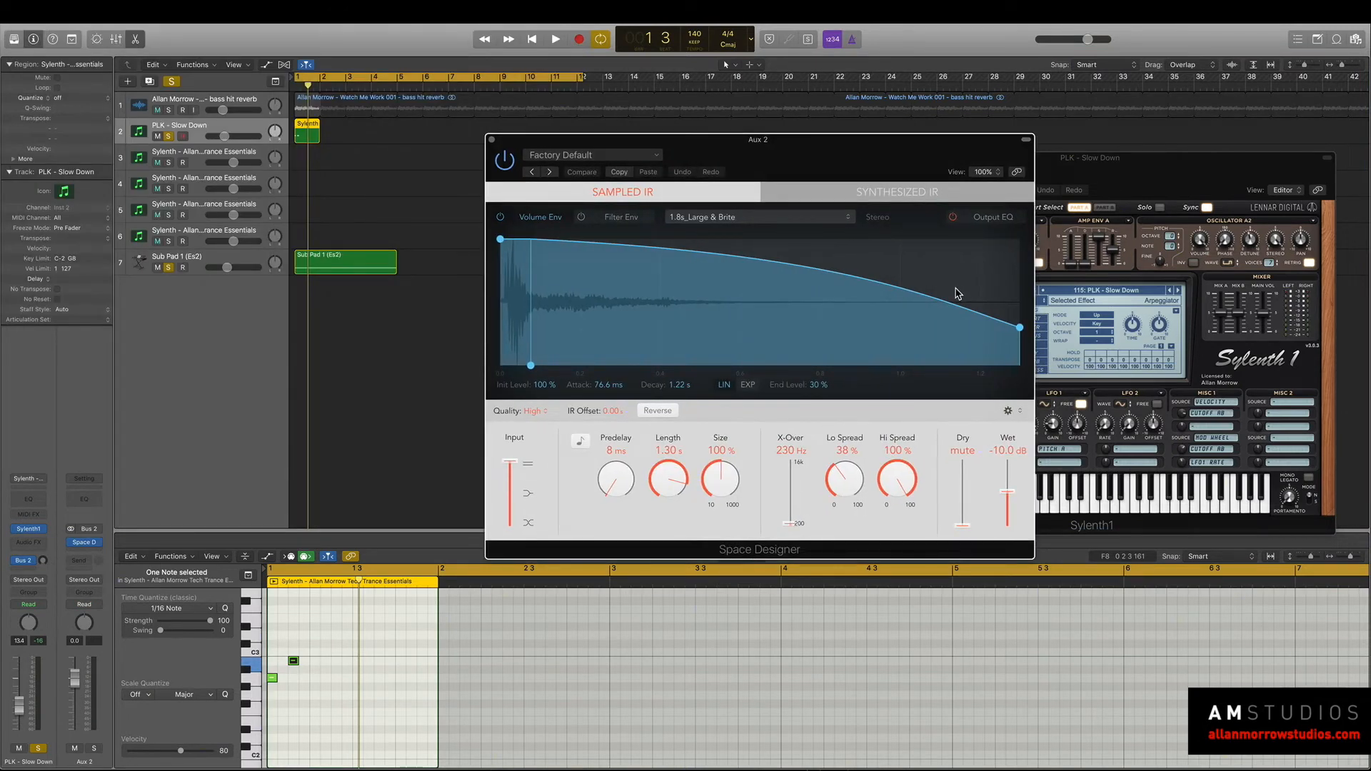
drag(1012, 496, 1020, 482)
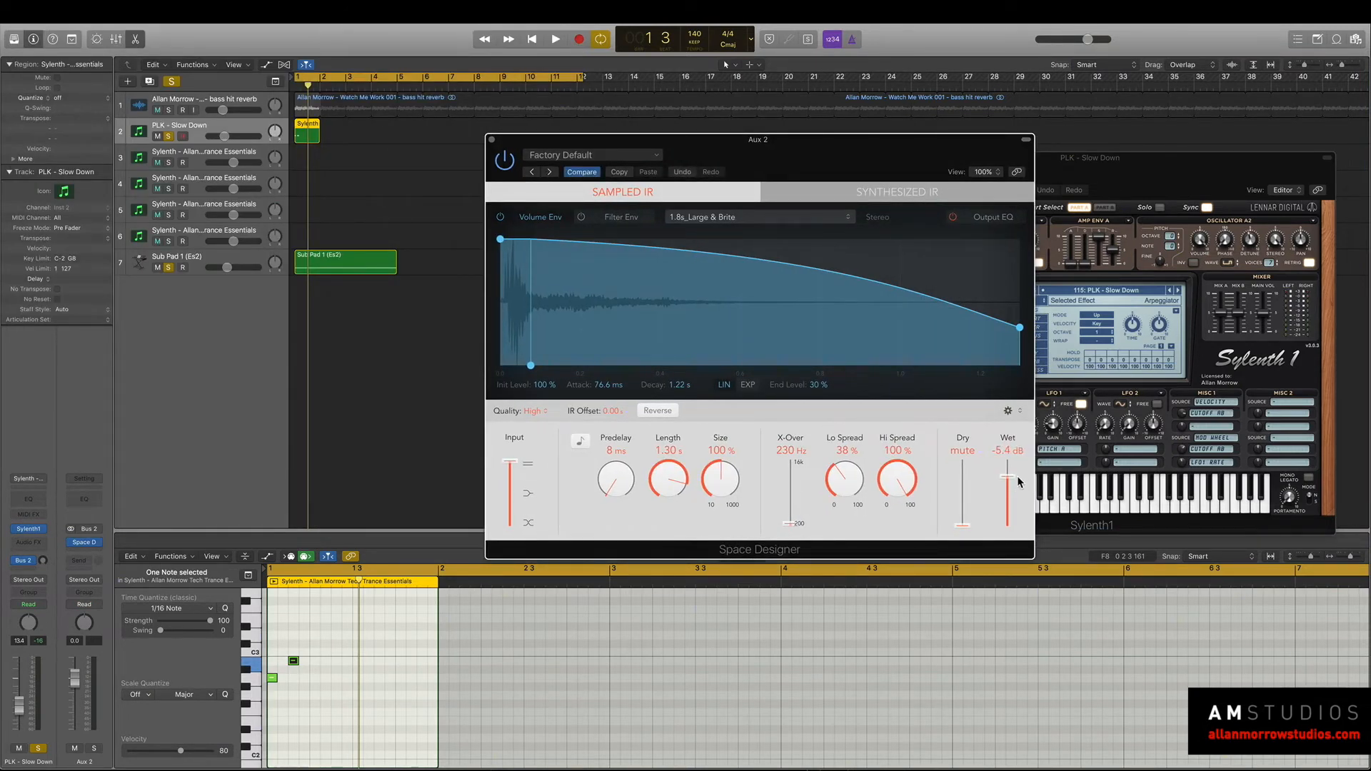
Raise the pluck track's Bus 2 send, set its output to No Output and audition the reverb on its own.
alt+click(42, 562)
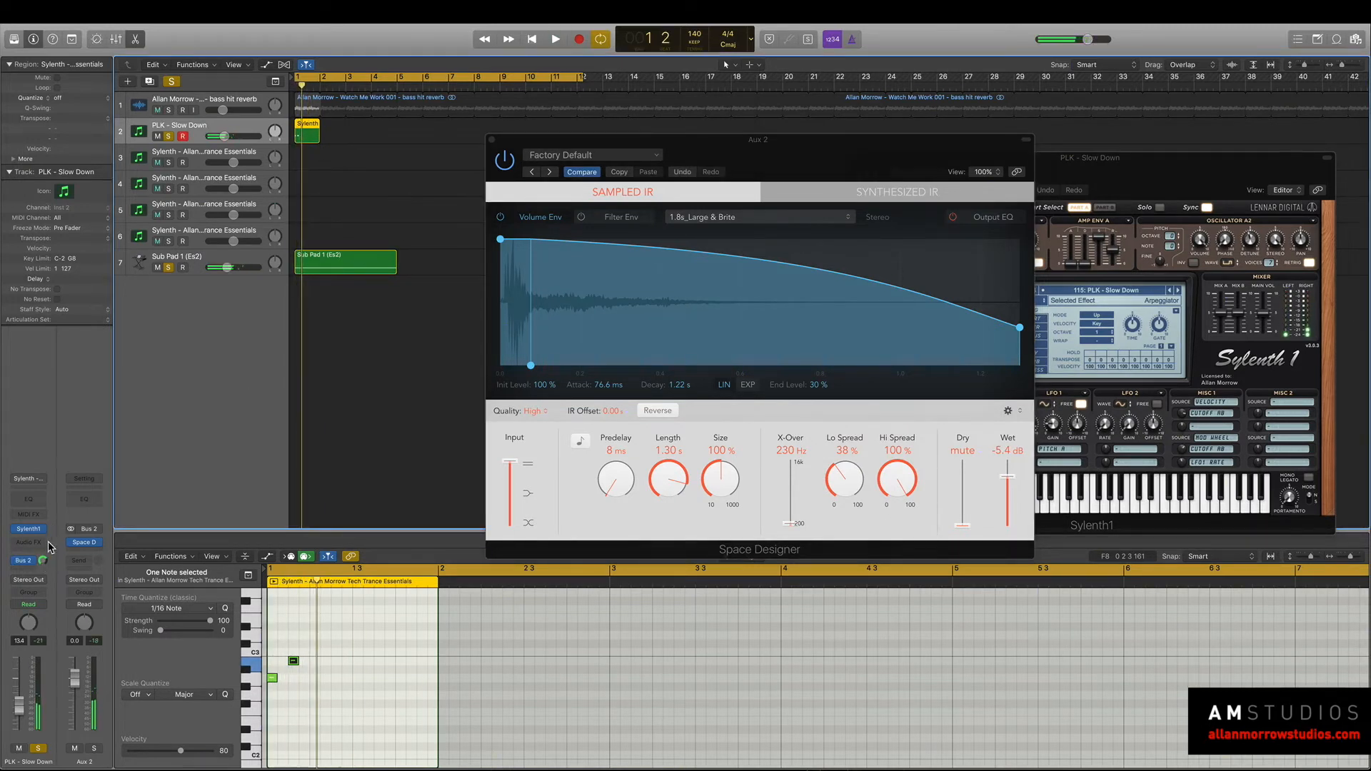
click(44, 580)
click(57, 600)
key(space)
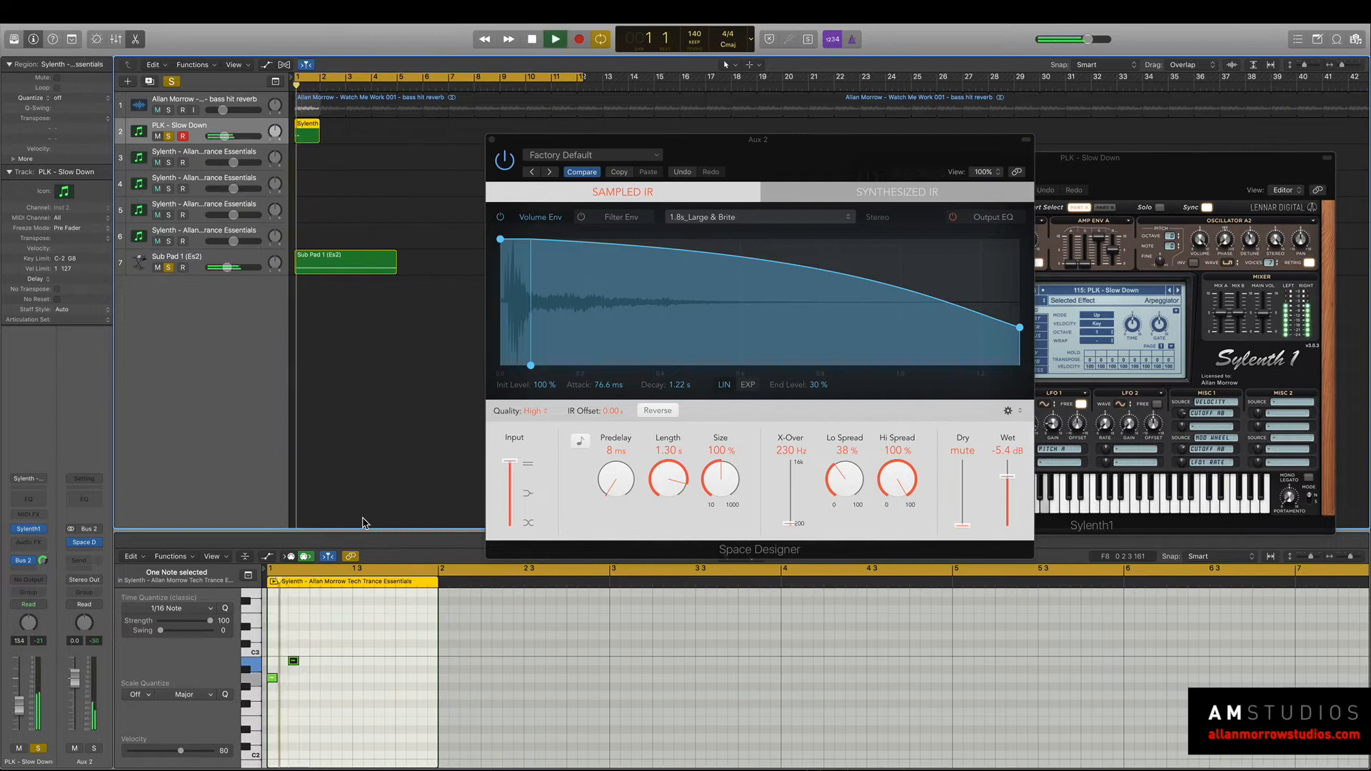
key(space)
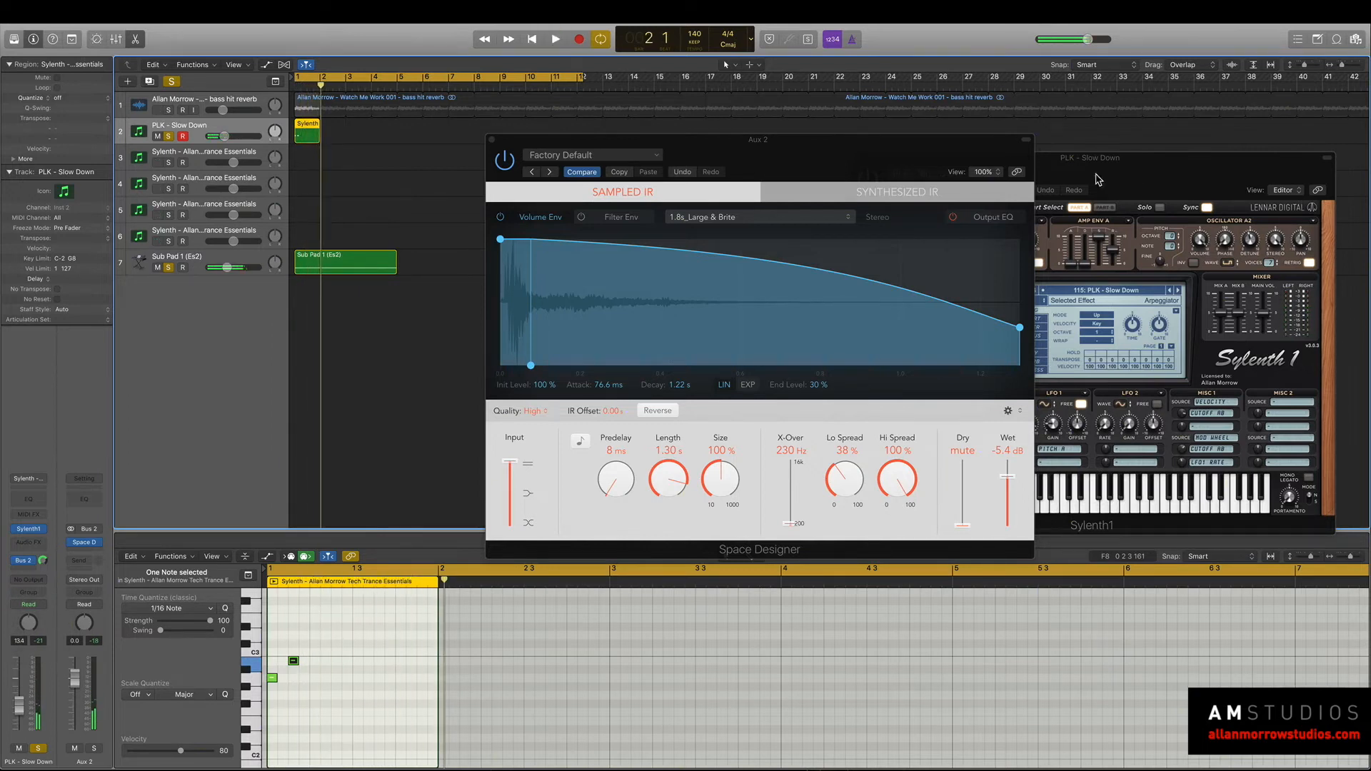
Switch Sylenth1 to the PLK - The One preset and unsolo the Sub Pad track to audition the pluck reverb.
drag(1130, 166, 1009, 120)
click(1049, 244)
key(space)
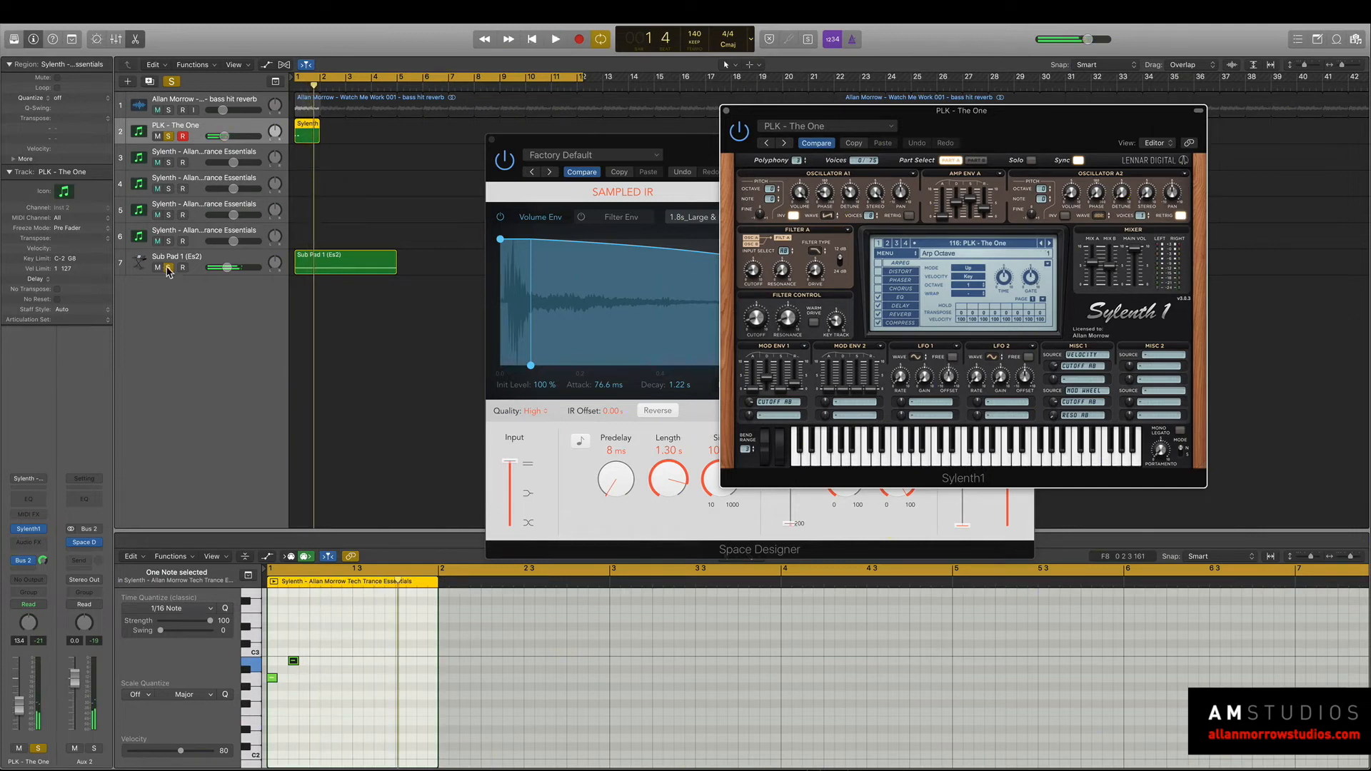
click(168, 268)
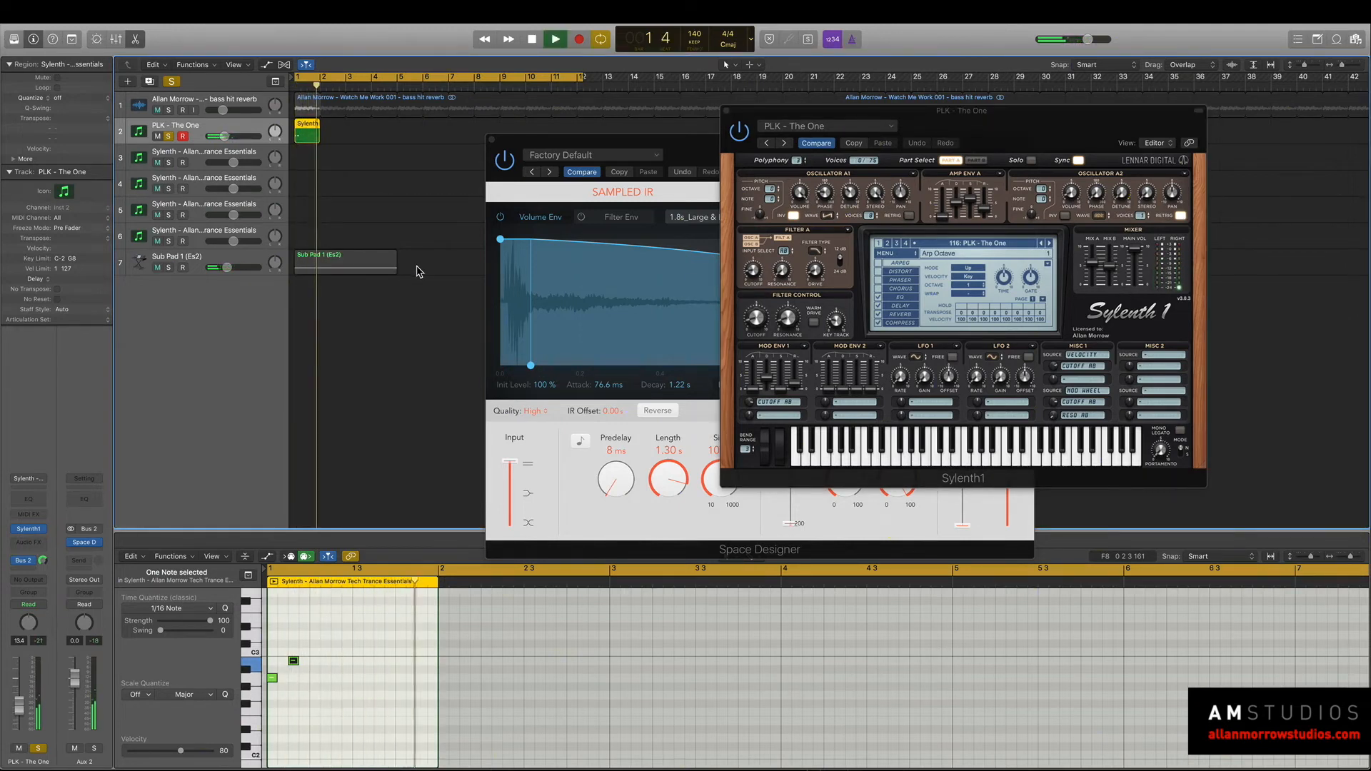
key(space)
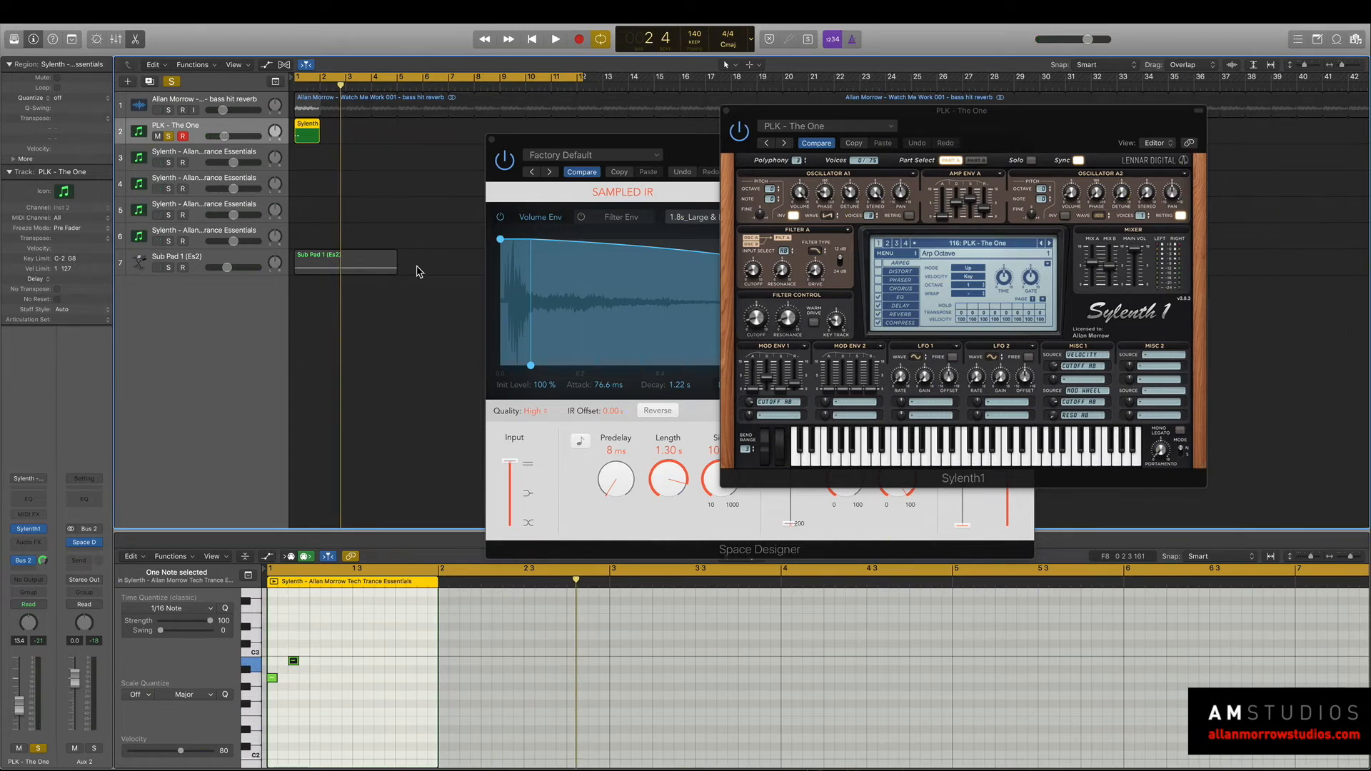
Lengthen both notes of the pluck pattern together to about nine sixteenths each during playback.
key(space)
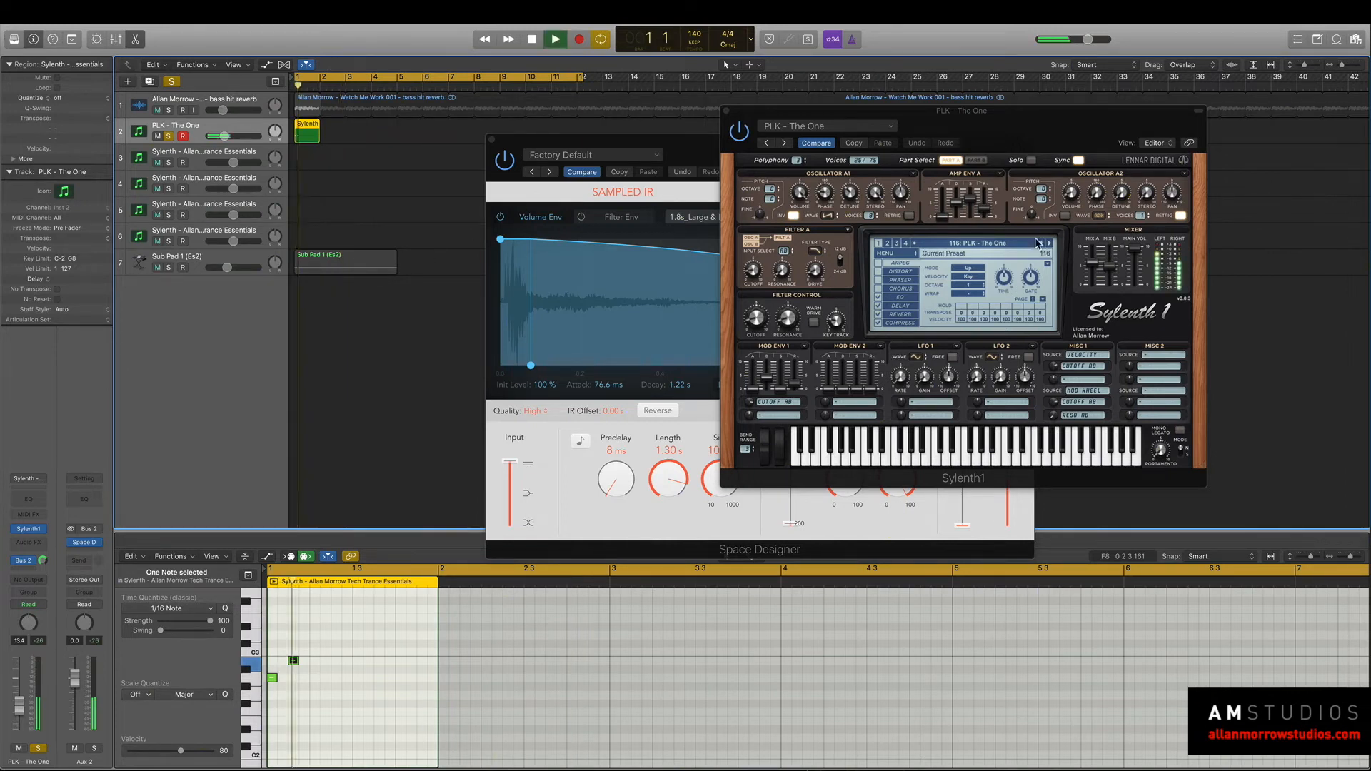
click(359, 707)
drag(358, 707, 385, 662)
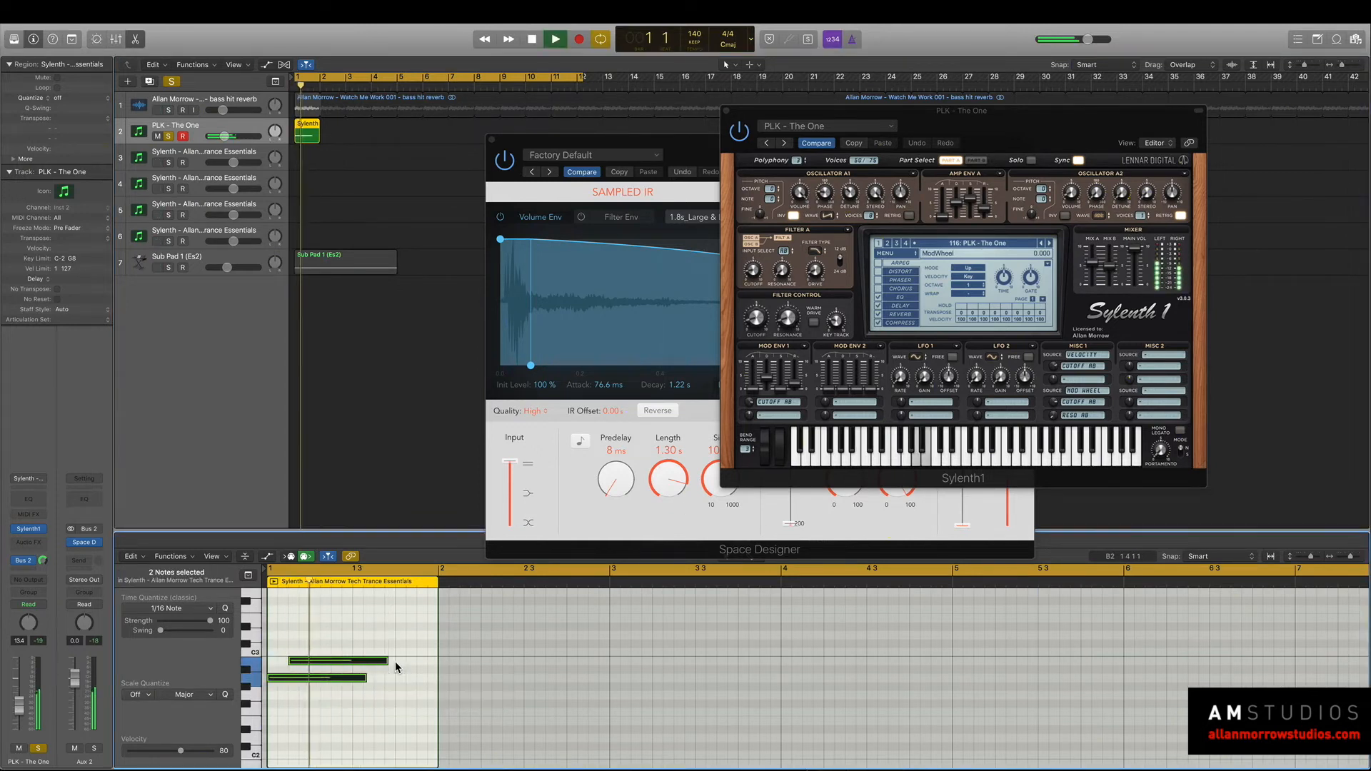
Audition the following Sylenth1 presets PLK - ThickLow and PLK - Tight Fit and advance to PLK - Top Dog.
click(1050, 244)
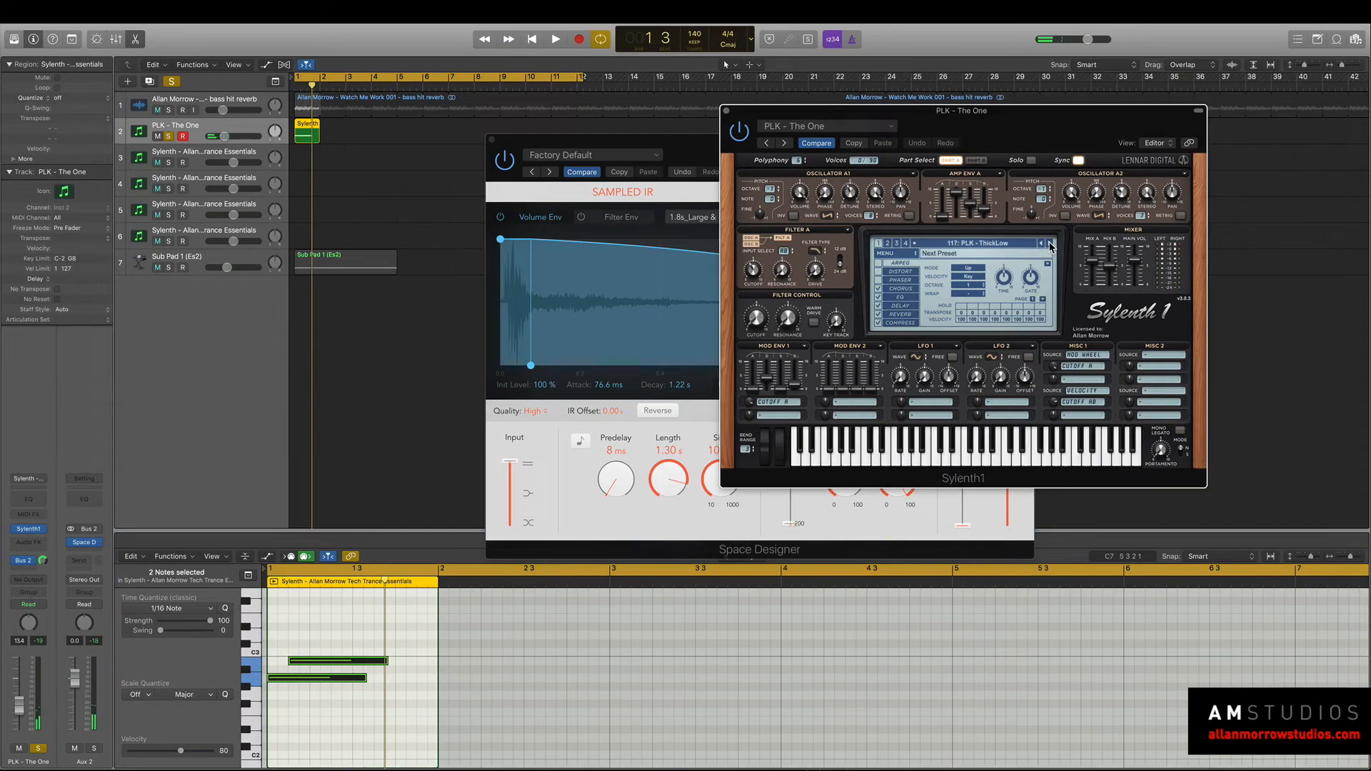
key(space)
click(1050, 244)
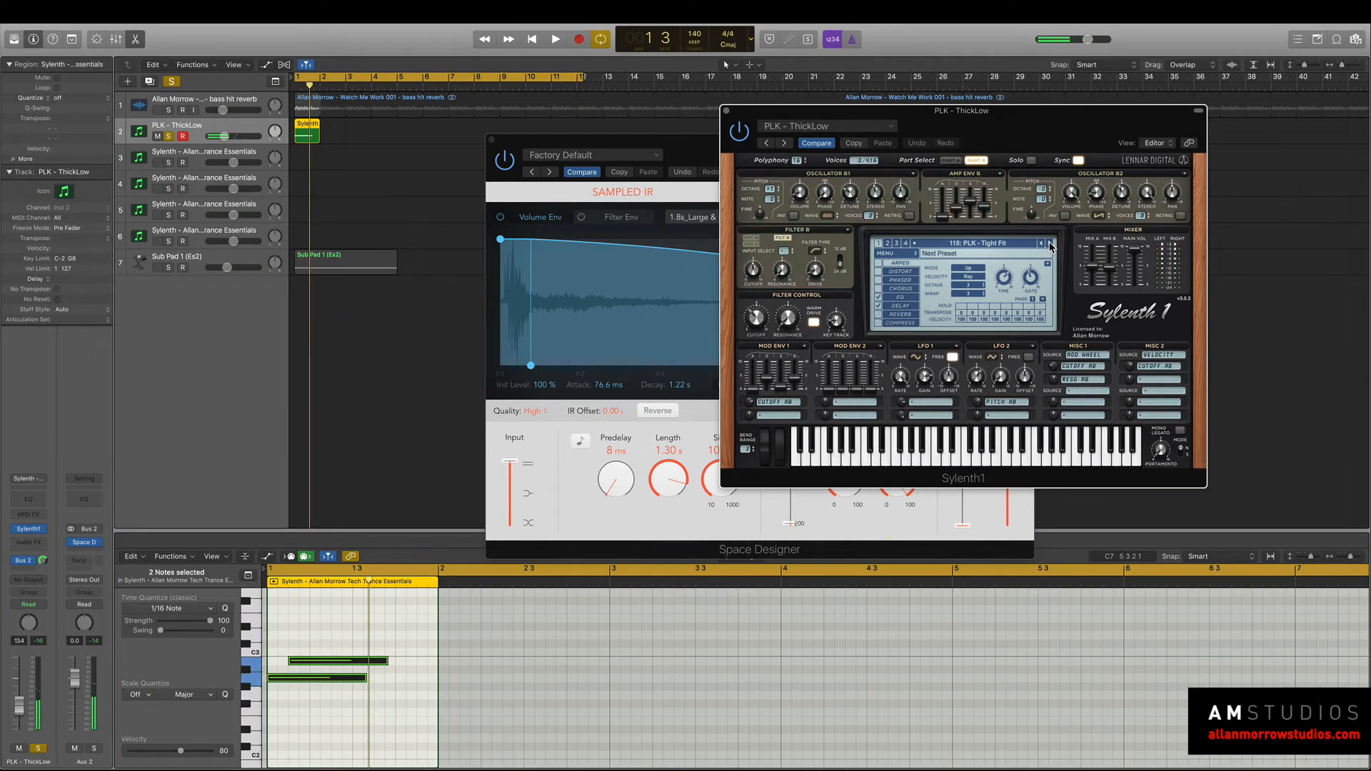
key(space)
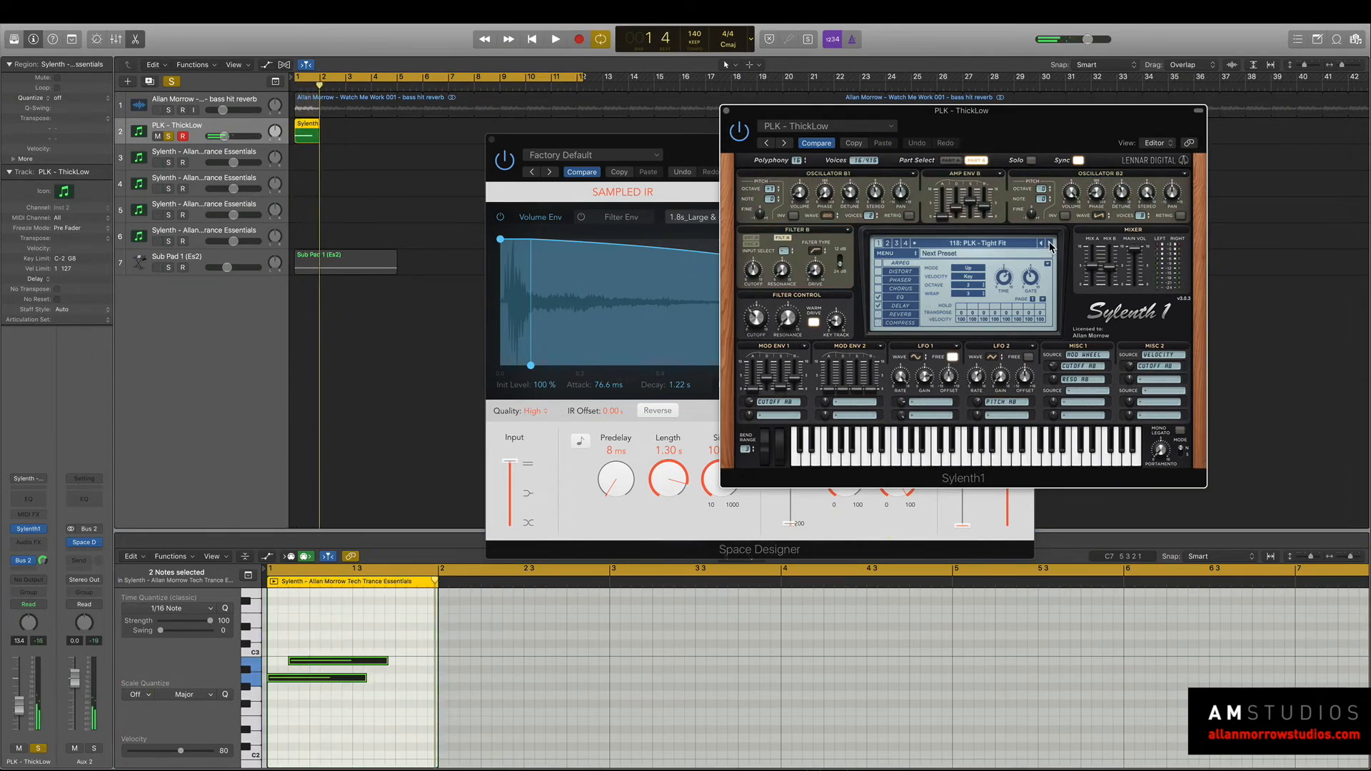
click(1050, 245)
Load Space Designer's Glacier setting from the Moving Spaces group of Warped Effects and raise Wet to -1.6 dB during playback.
click(573, 133)
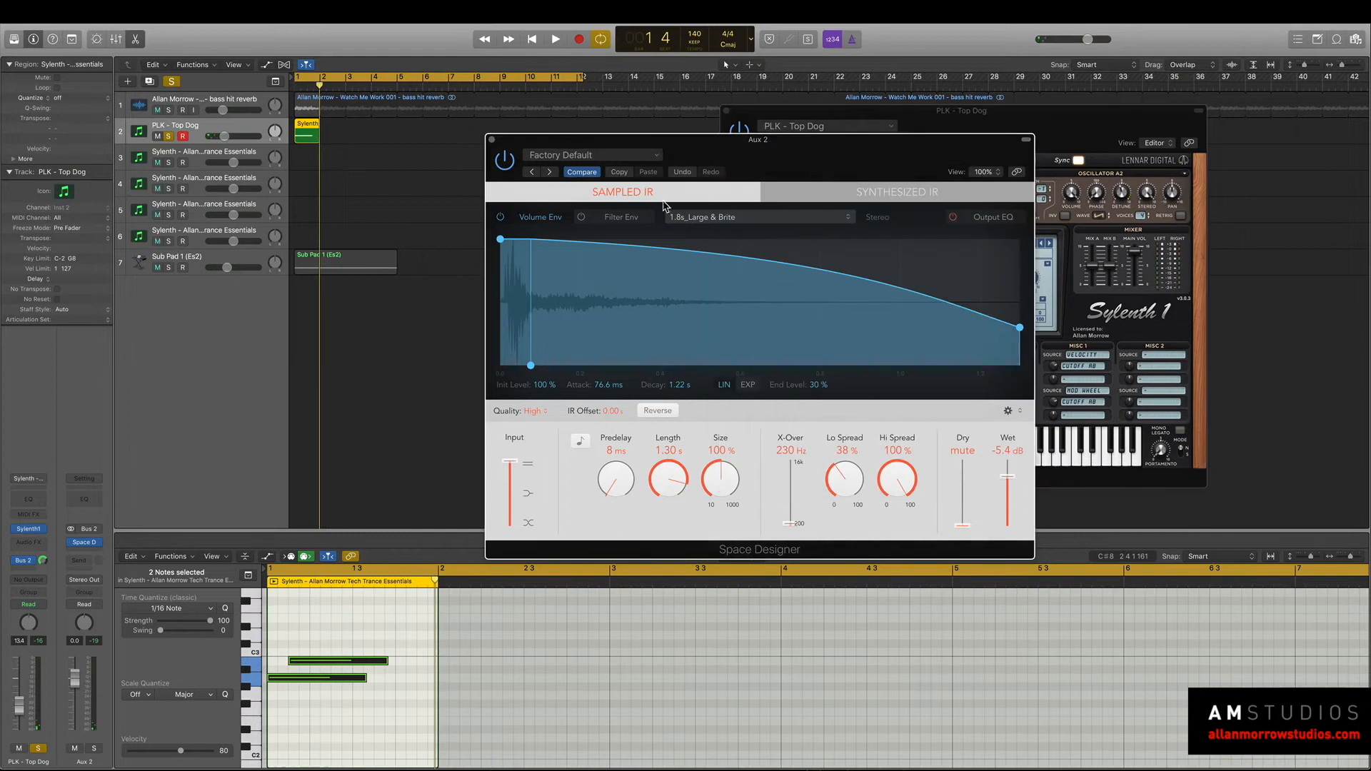
click(594, 155)
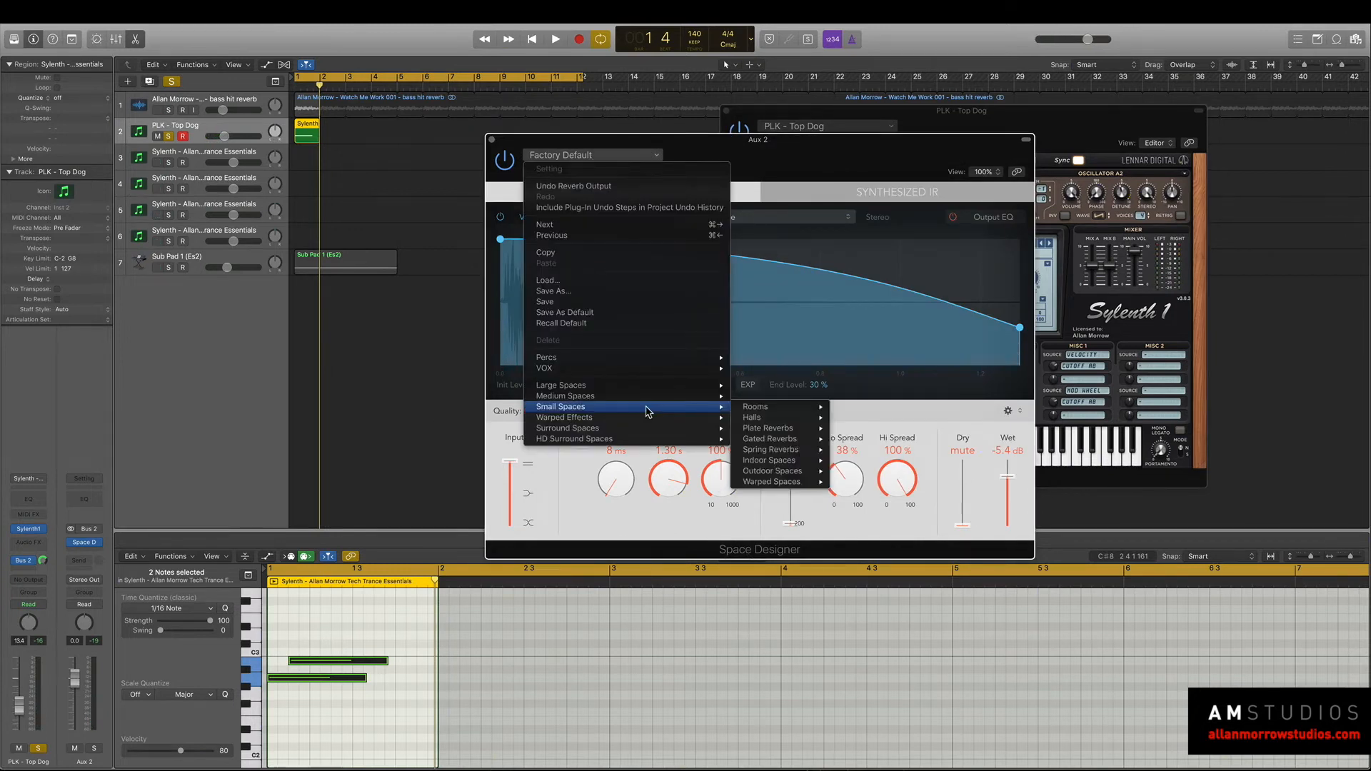
mouse_move(689, 417)
mouse_move(764, 415)
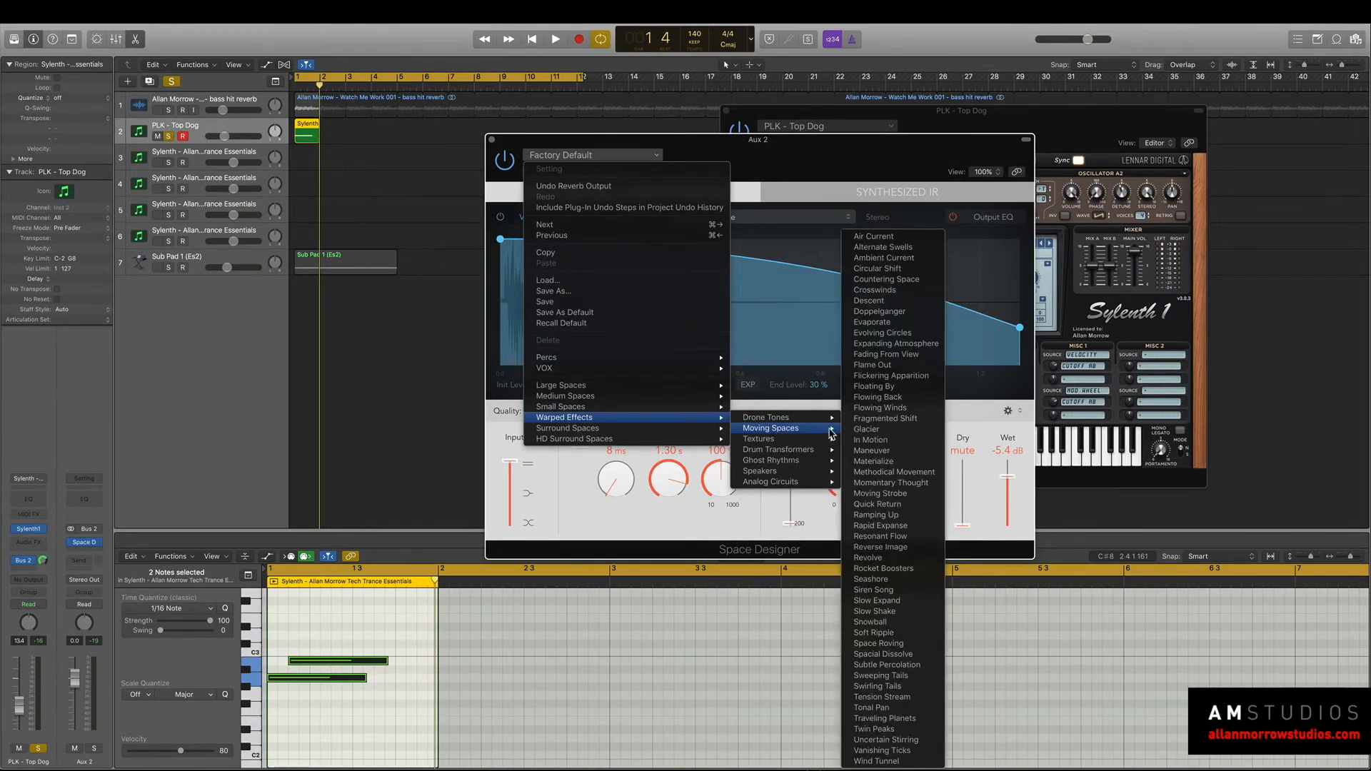
click(929, 432)
key(space)
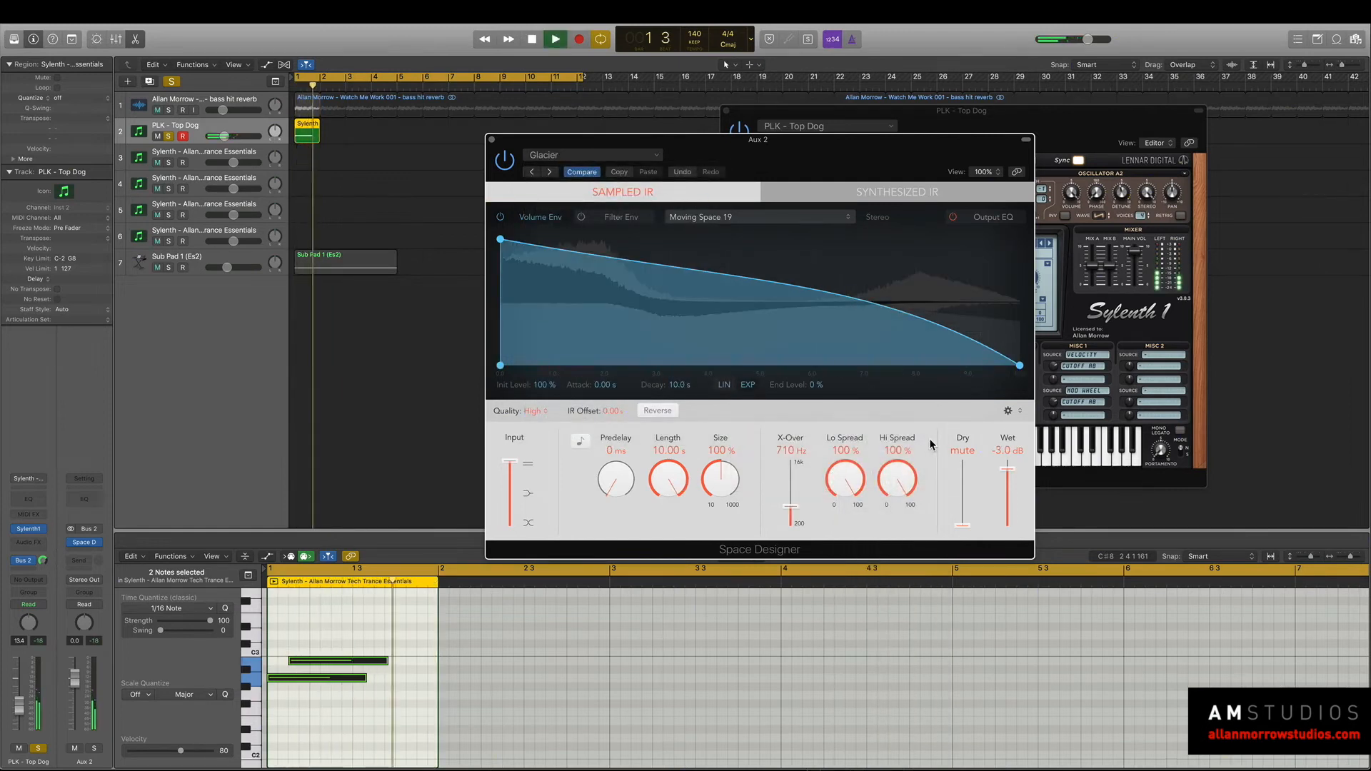
drag(1007, 471, 1007, 466)
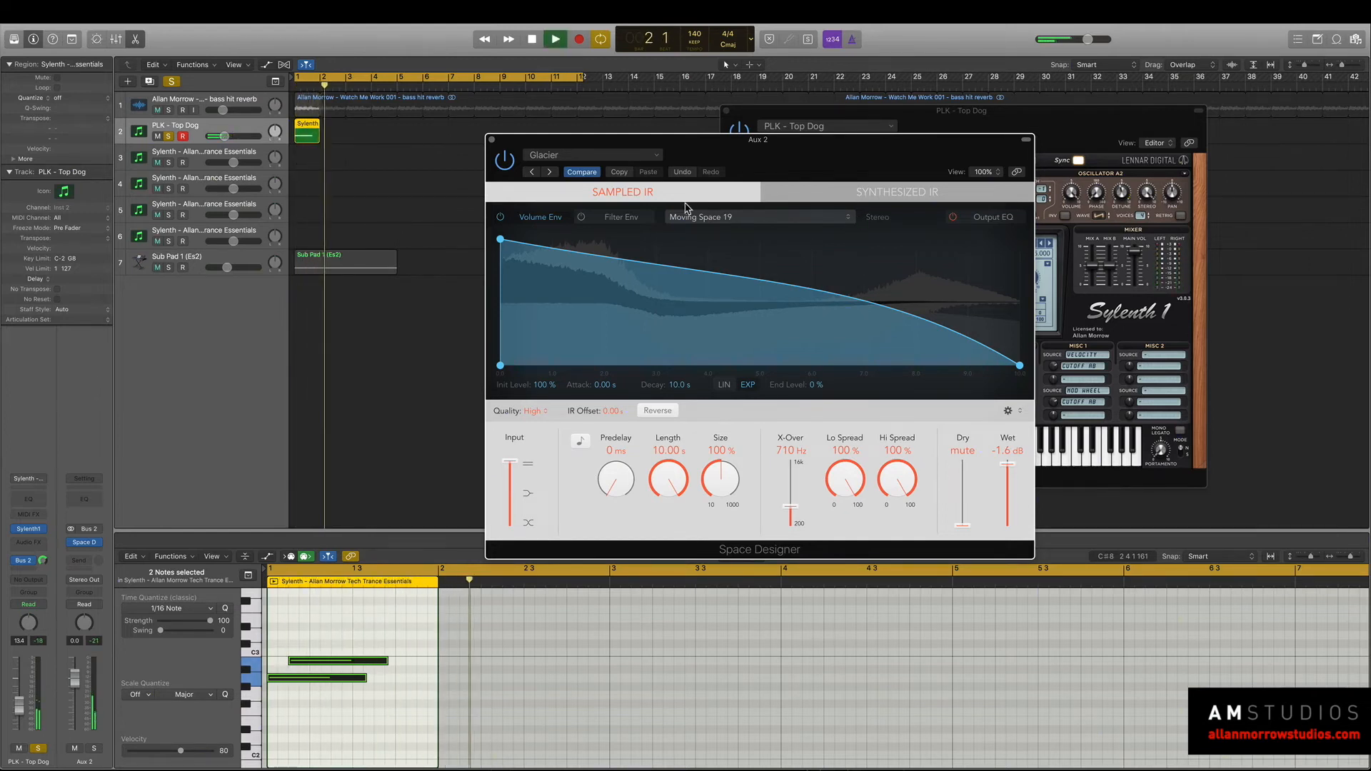
Switch Space Designer to the In Motion setting and Sylenth1 to the PLK - Upper Echelon preset.
click(550, 172)
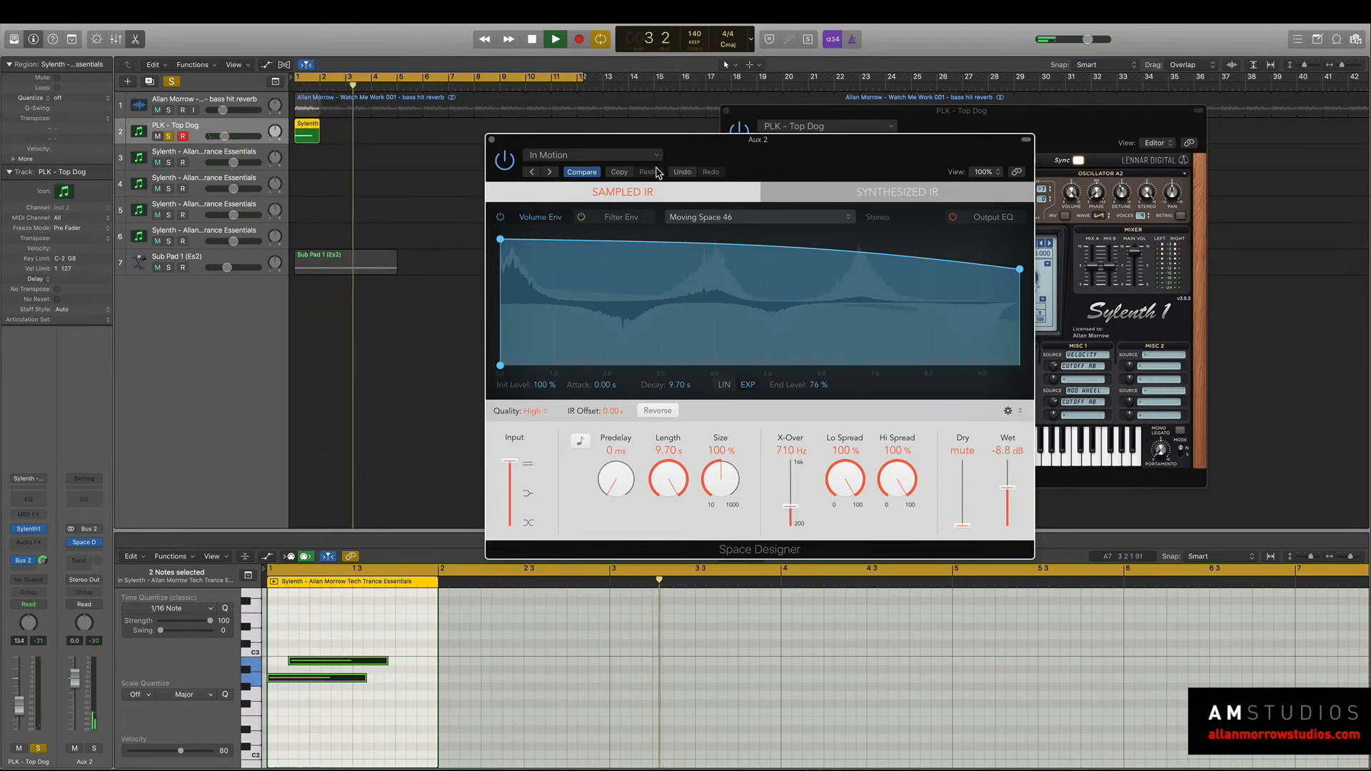
drag(938, 113, 1021, 73)
click(1133, 199)
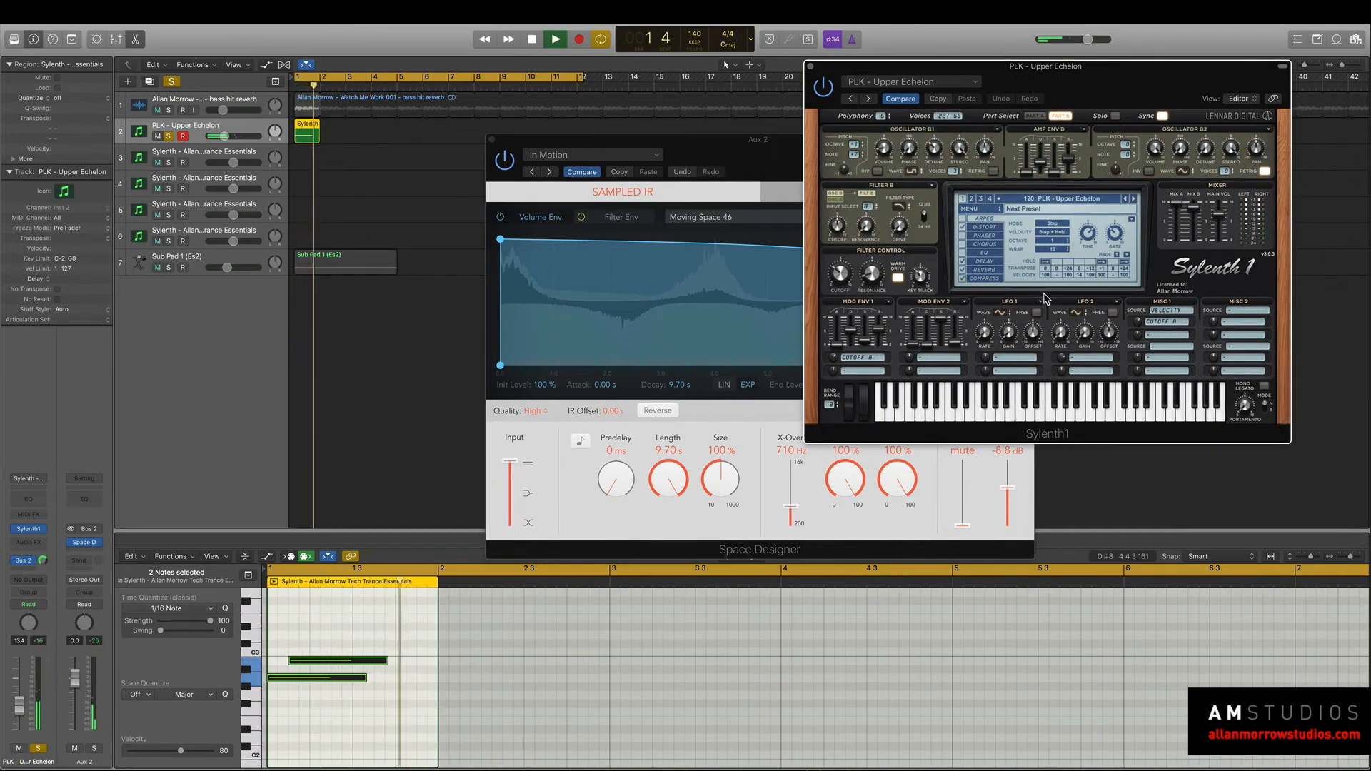
key(space)
Audition the PLK - Upper Echelon reverb with the bass hit reverb track soloed alongside it and again without it.
click(169, 111)
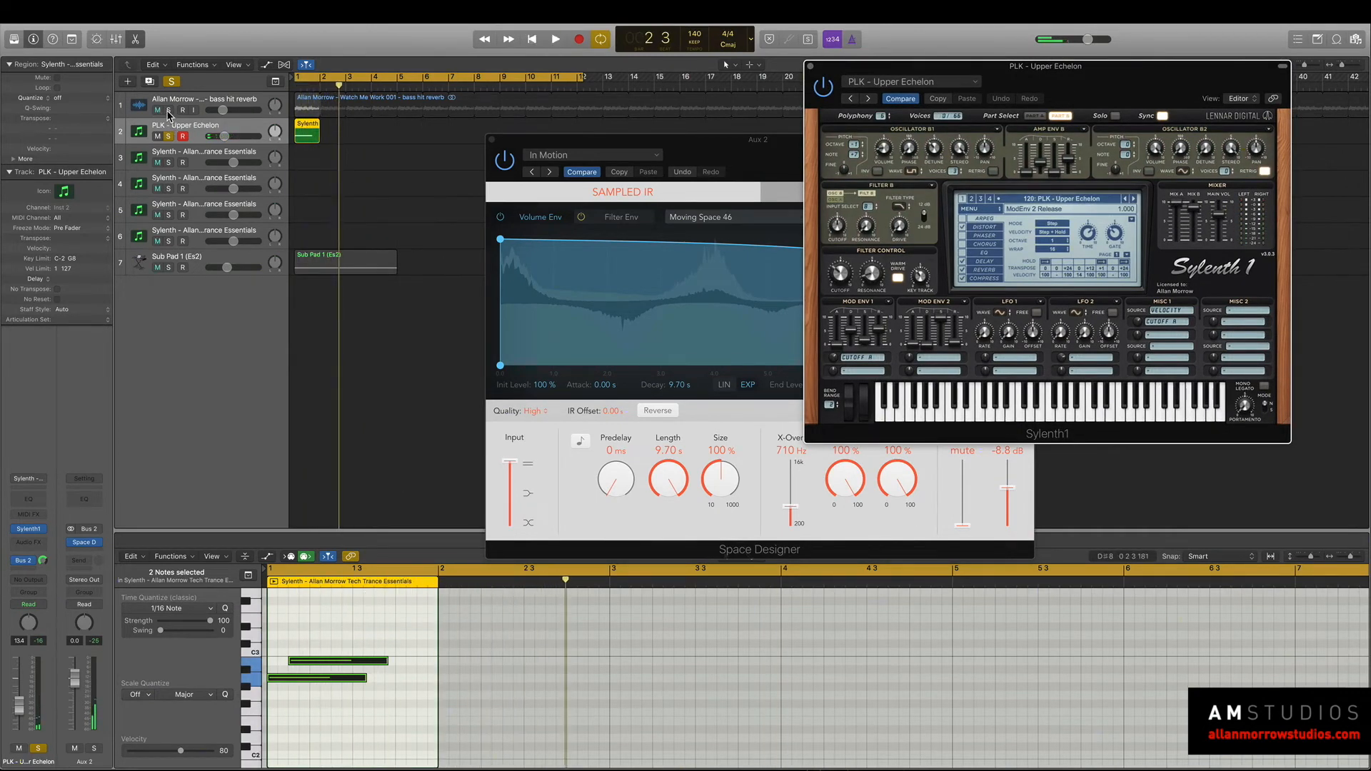
key(space)
key(space)
click(169, 111)
key(space)
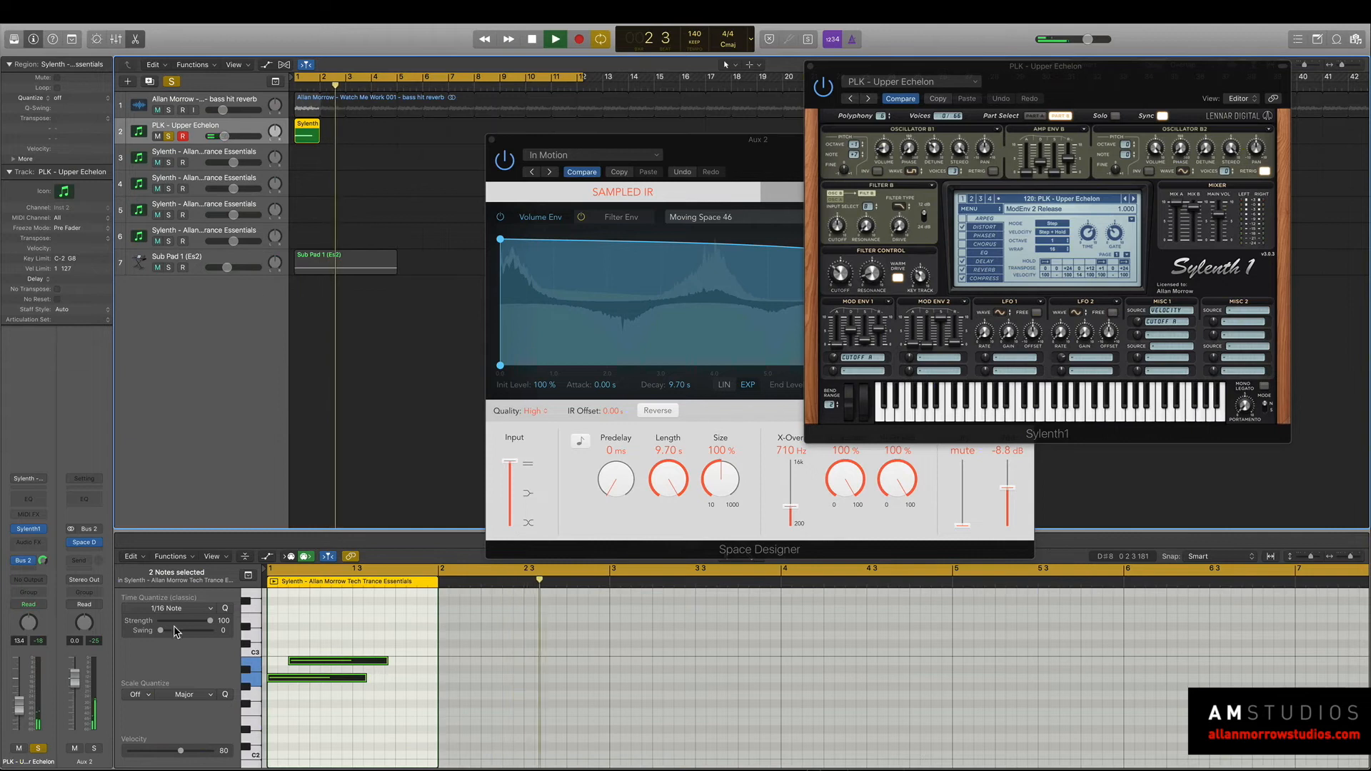
key(space)
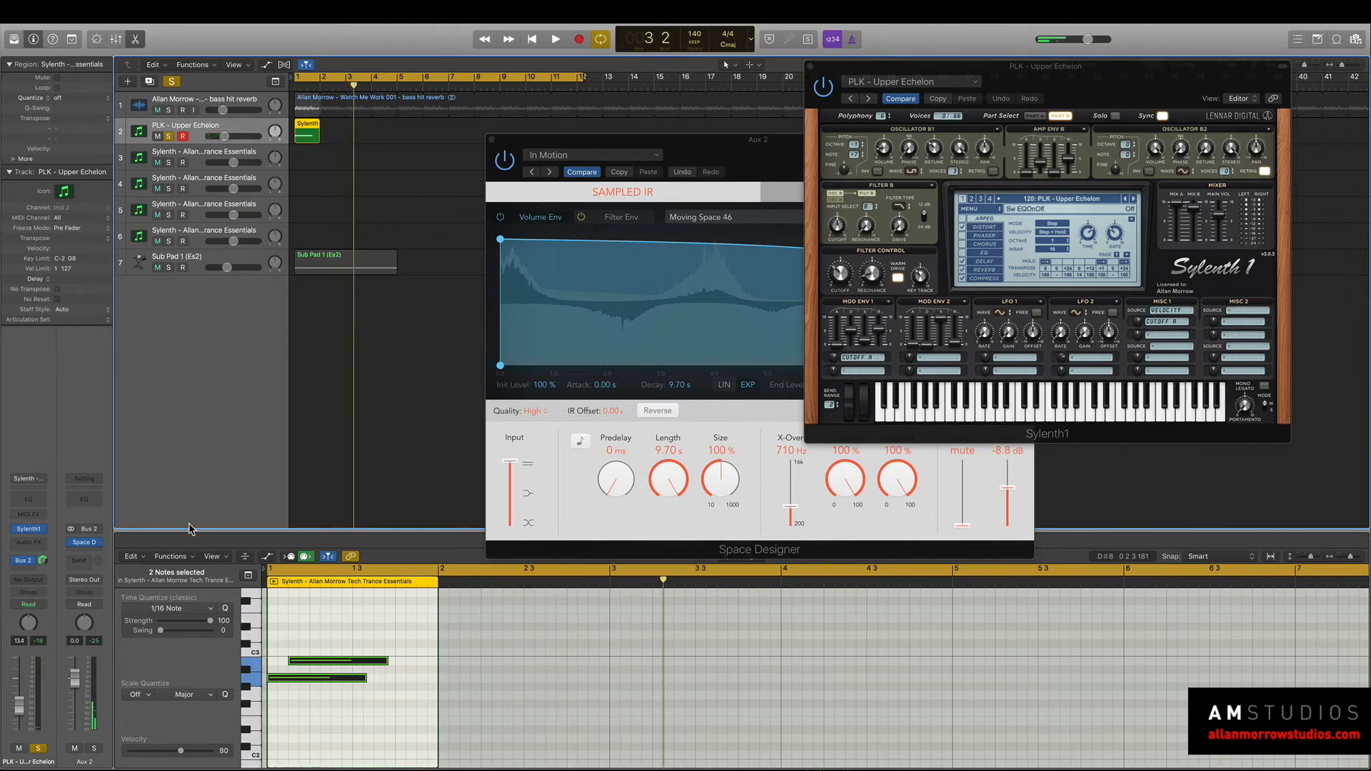
Route the pluck track's output back to Stereo Out and audition the dry pluck together with its reverb.
click(22, 579)
click(100, 597)
key(space)
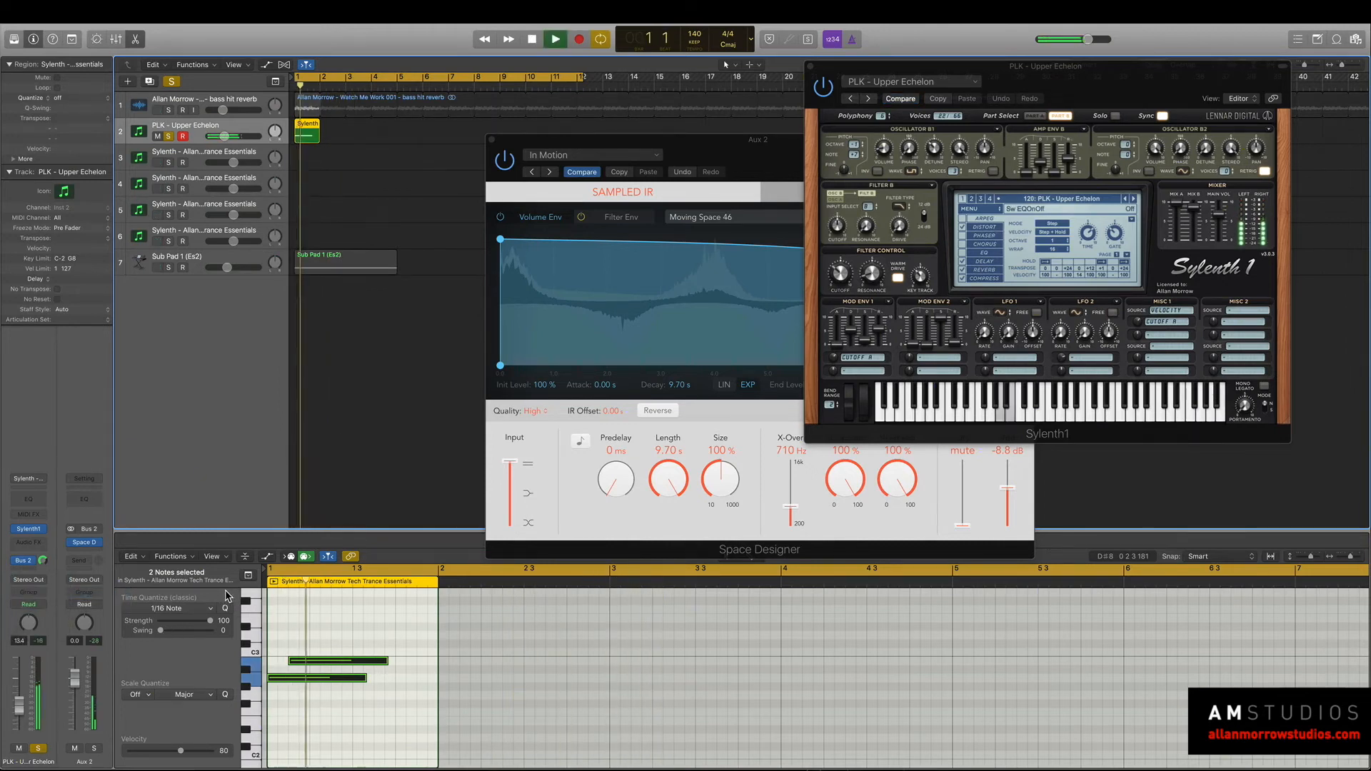
key(space)
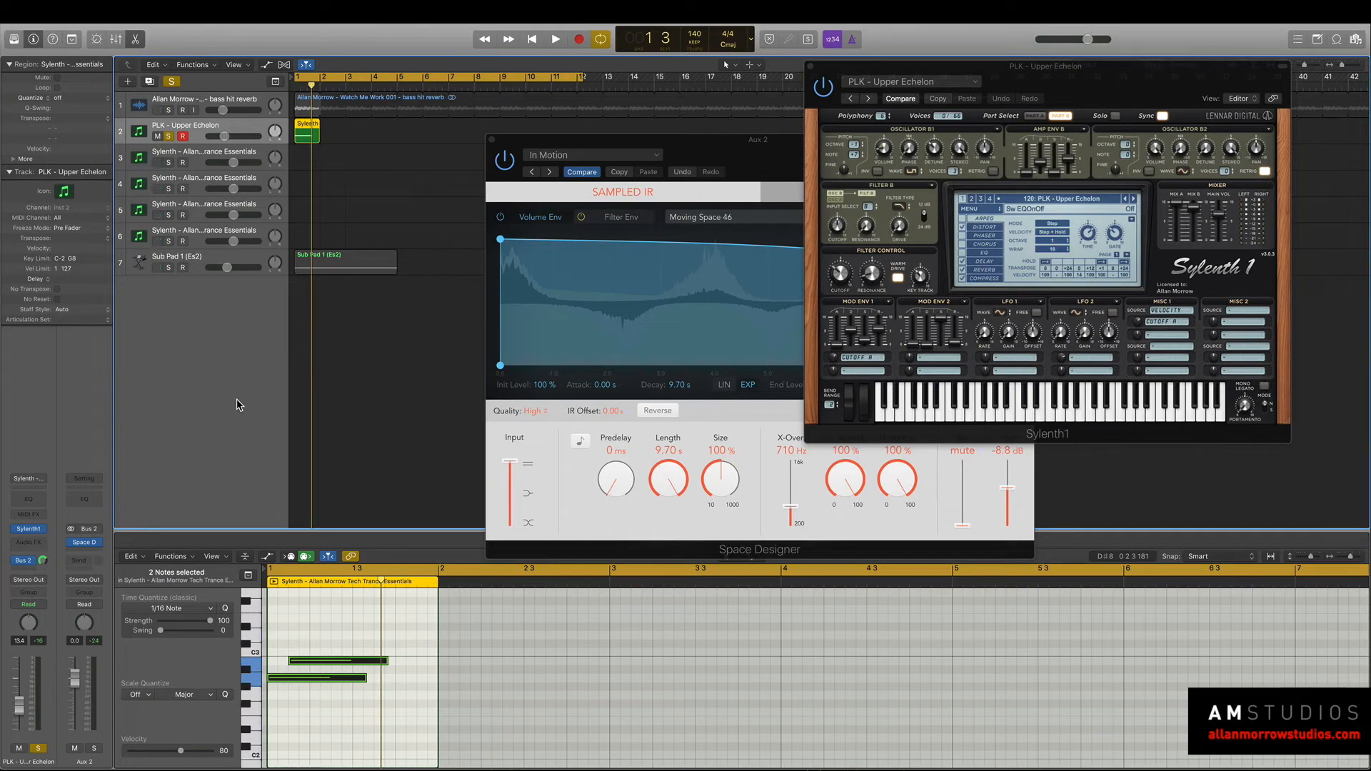
Audition the pluck once more, load the FX - Awash preset in Sylenth1 and start playback.
key(space)
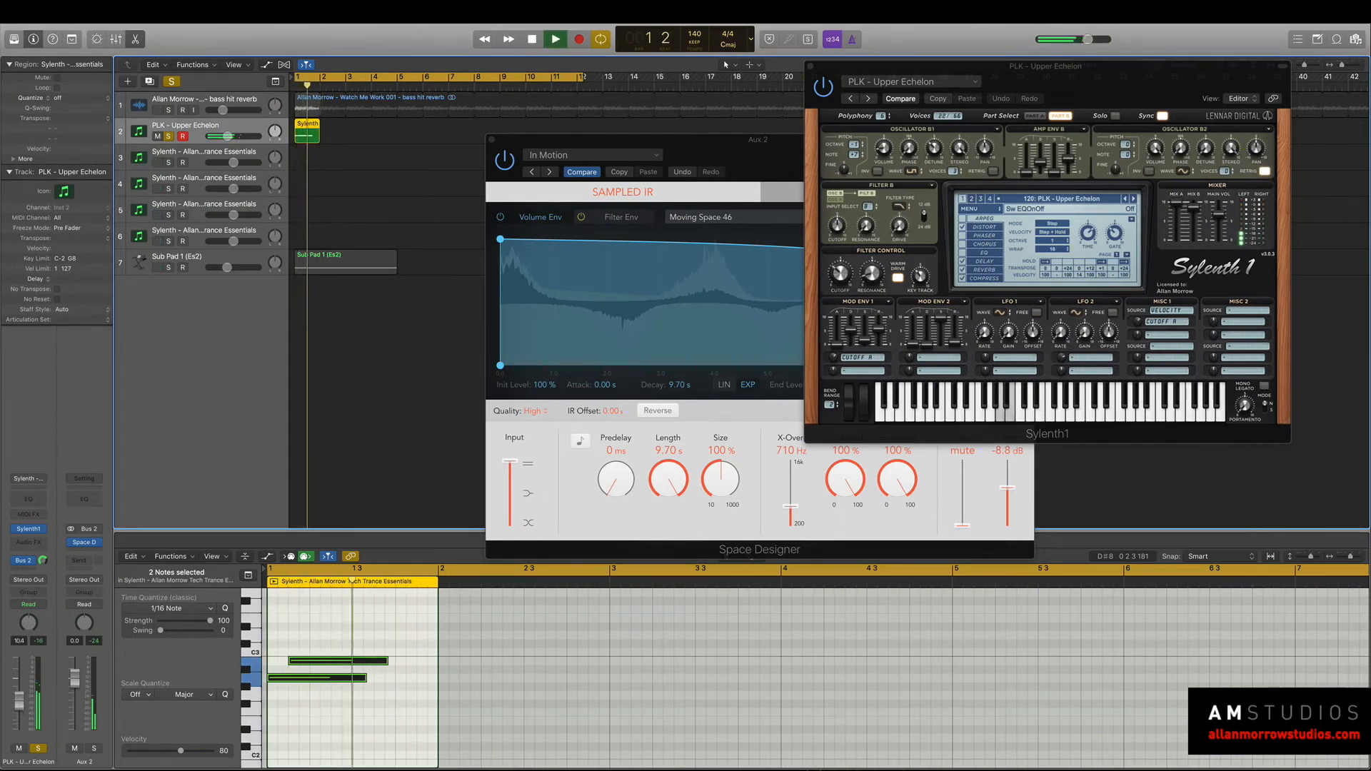
key(space)
click(1134, 200)
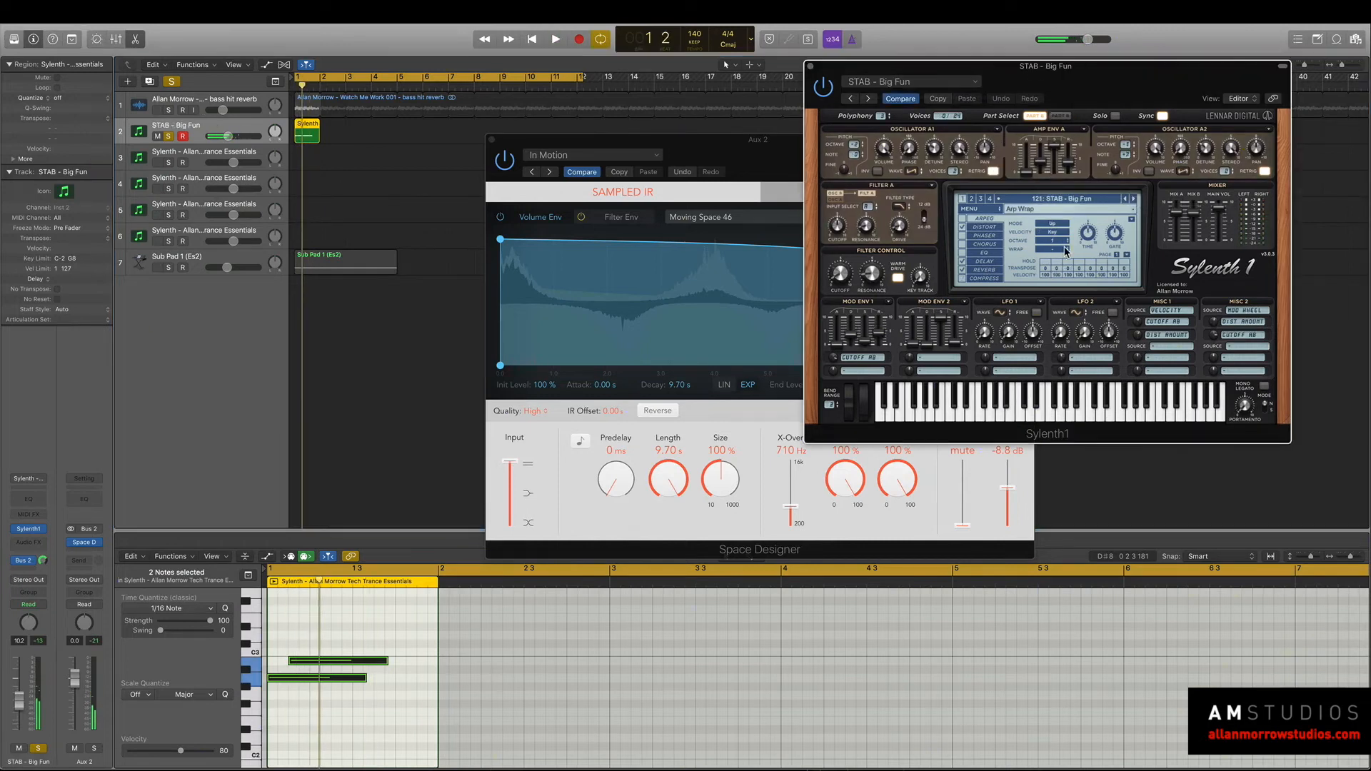
click(1081, 204)
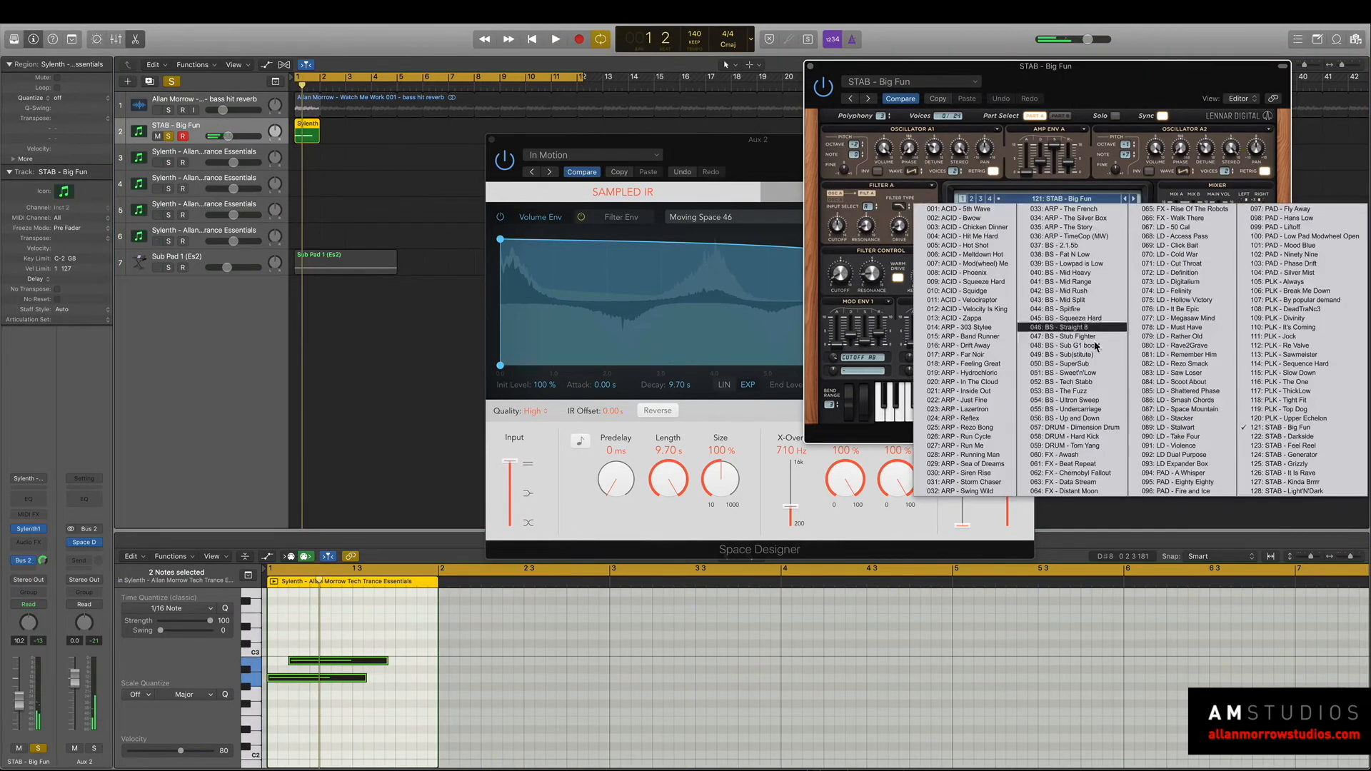
click(1095, 454)
key(space)
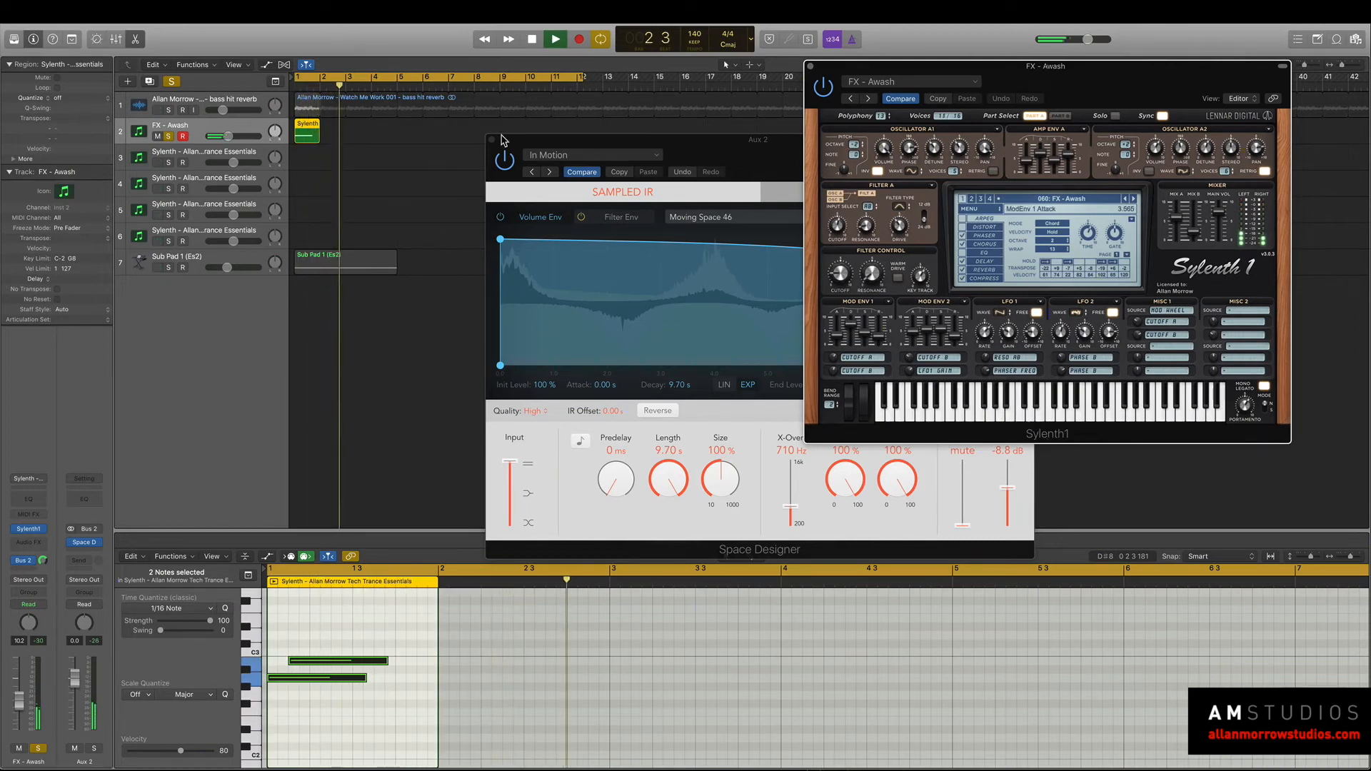
Set the FX - Awash track's output to No Output and compare Space Designer's Maneuver setting with In Motion, keeping In Motion.
click(32, 579)
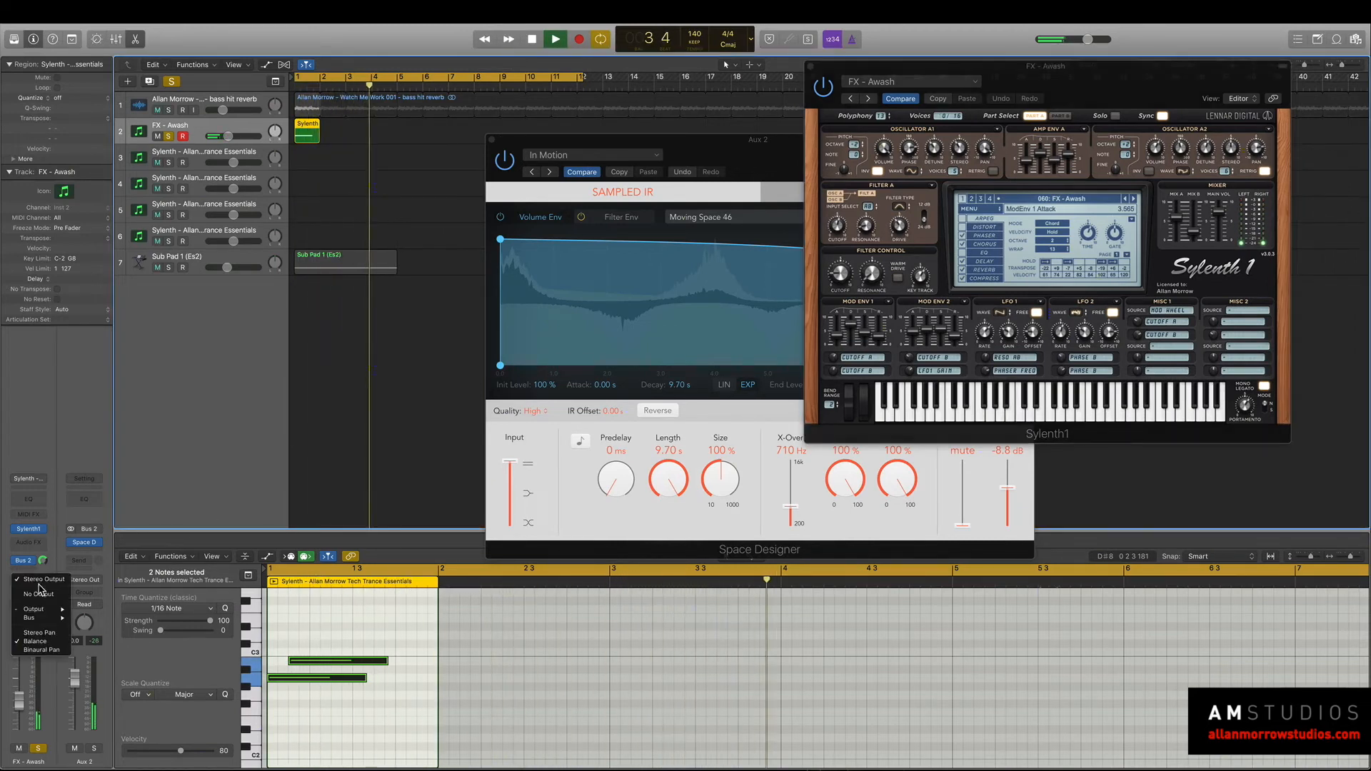
click(39, 593)
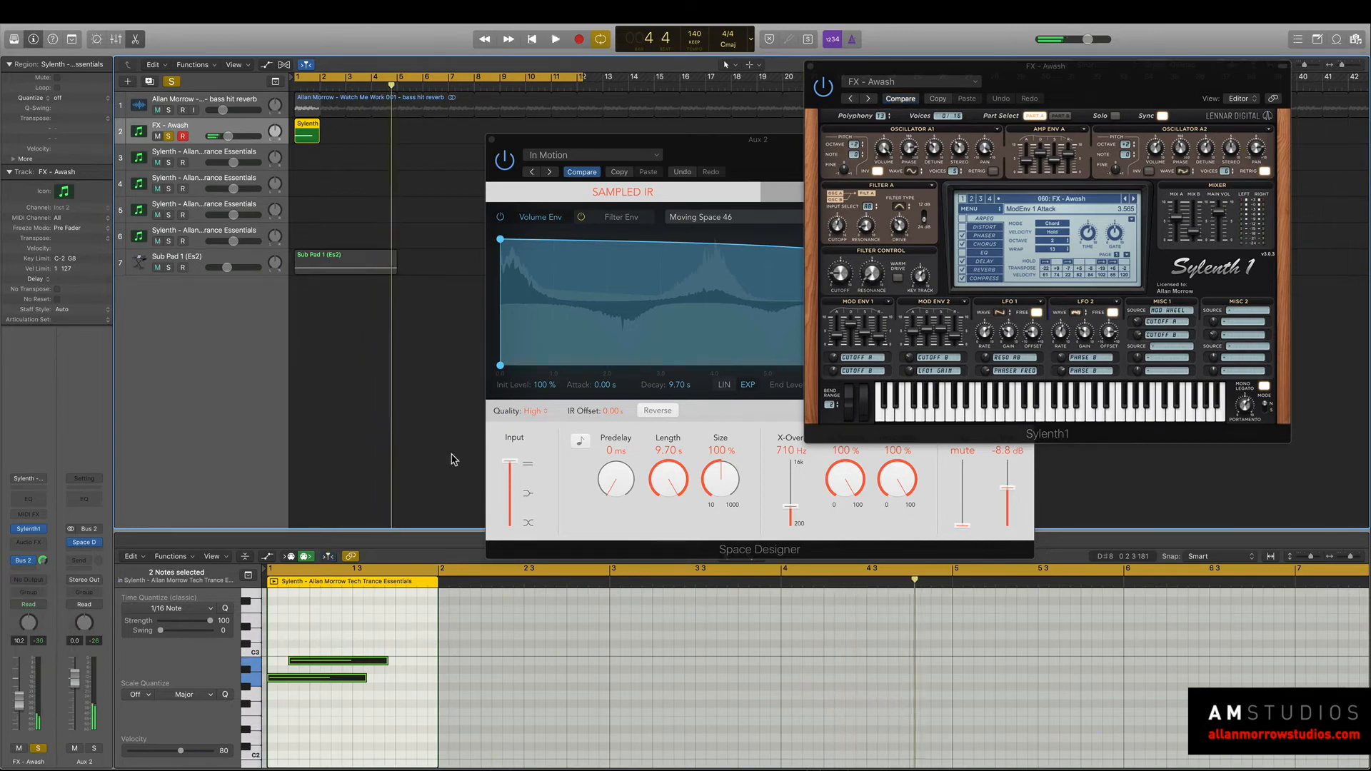
click(652, 202)
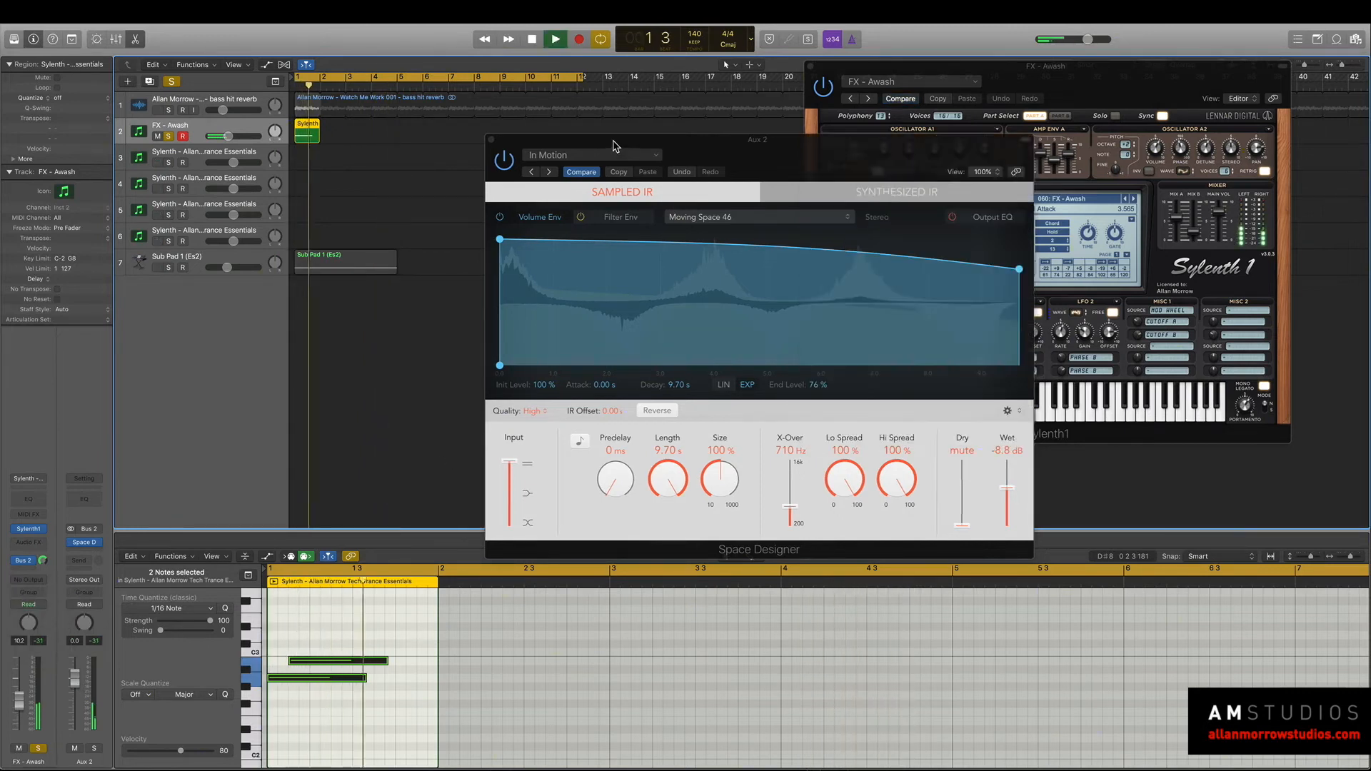
click(551, 172)
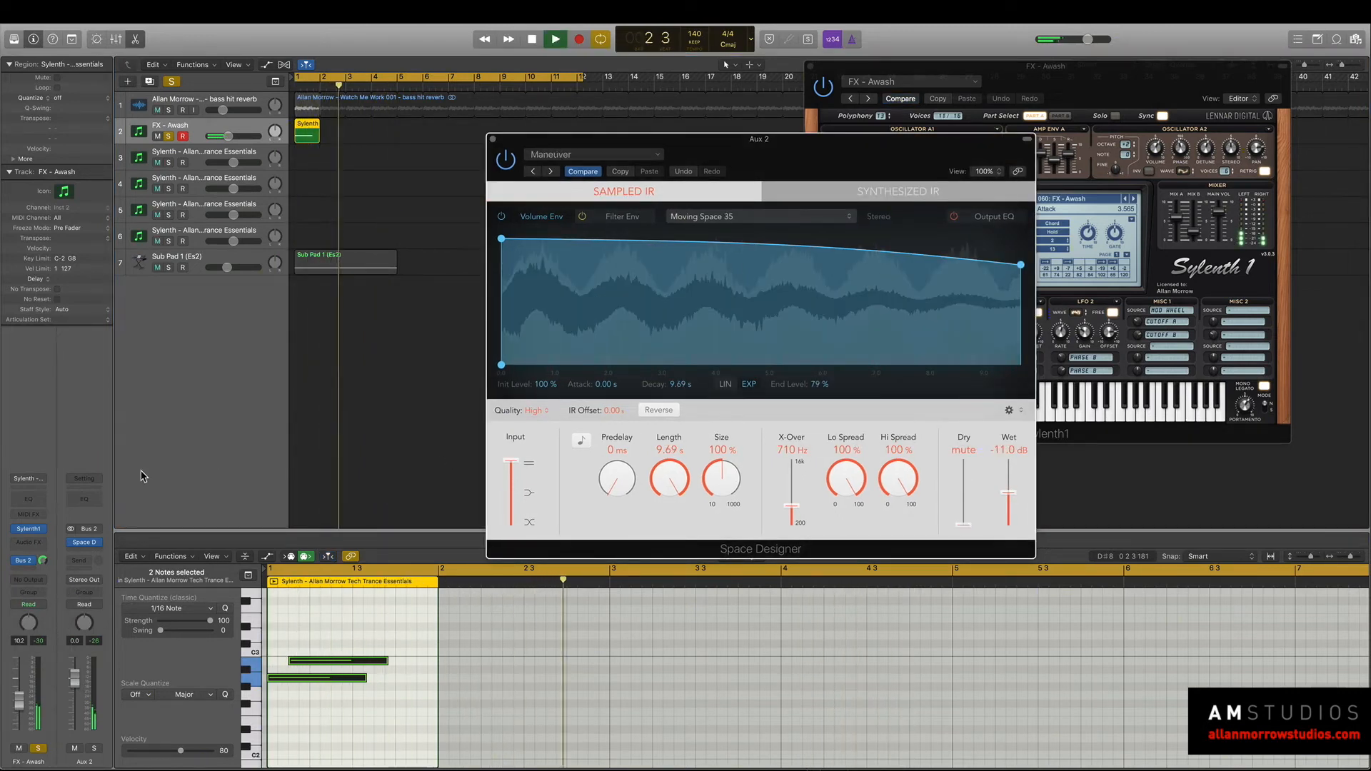
click(533, 172)
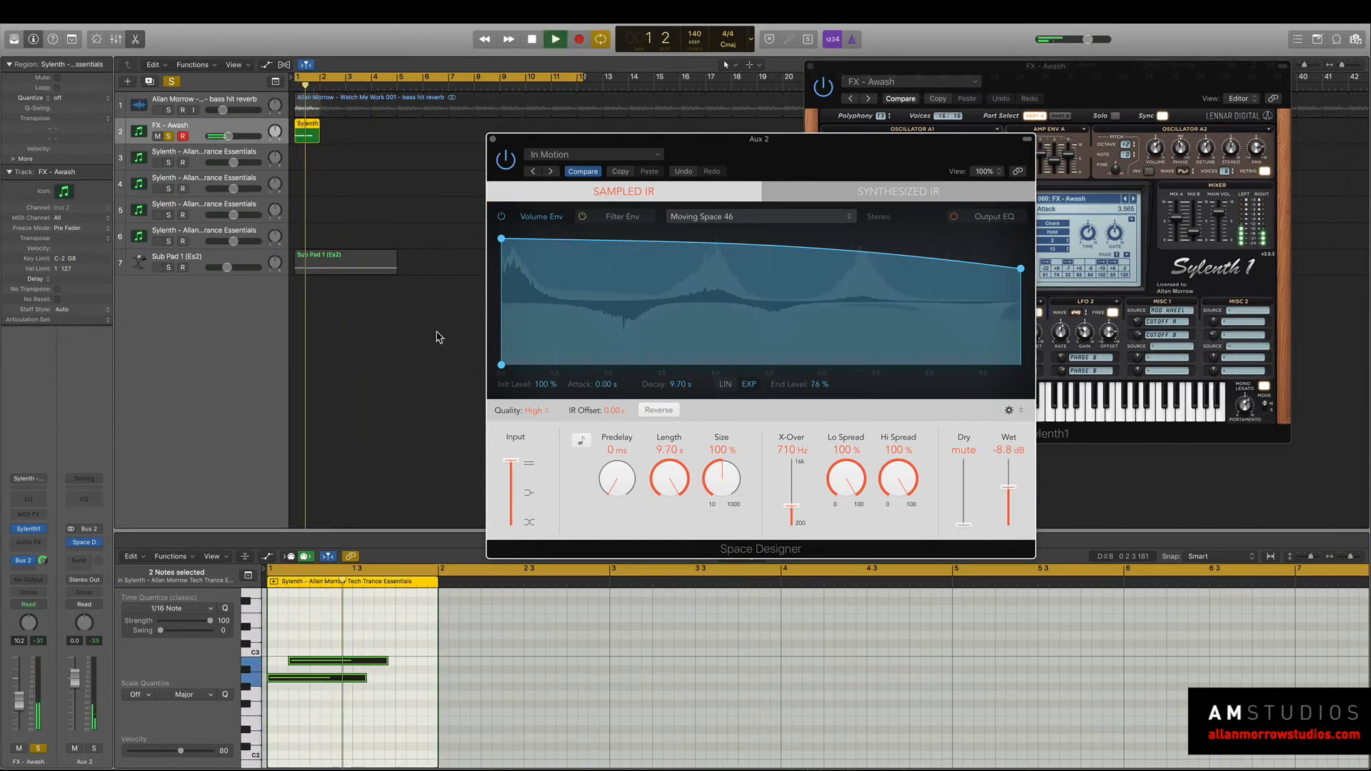
Solo the Sub Pad 1 track alongside FX - Awash and audition the two together through the reverb.
click(165, 439)
key(space)
key(space)
key(space)
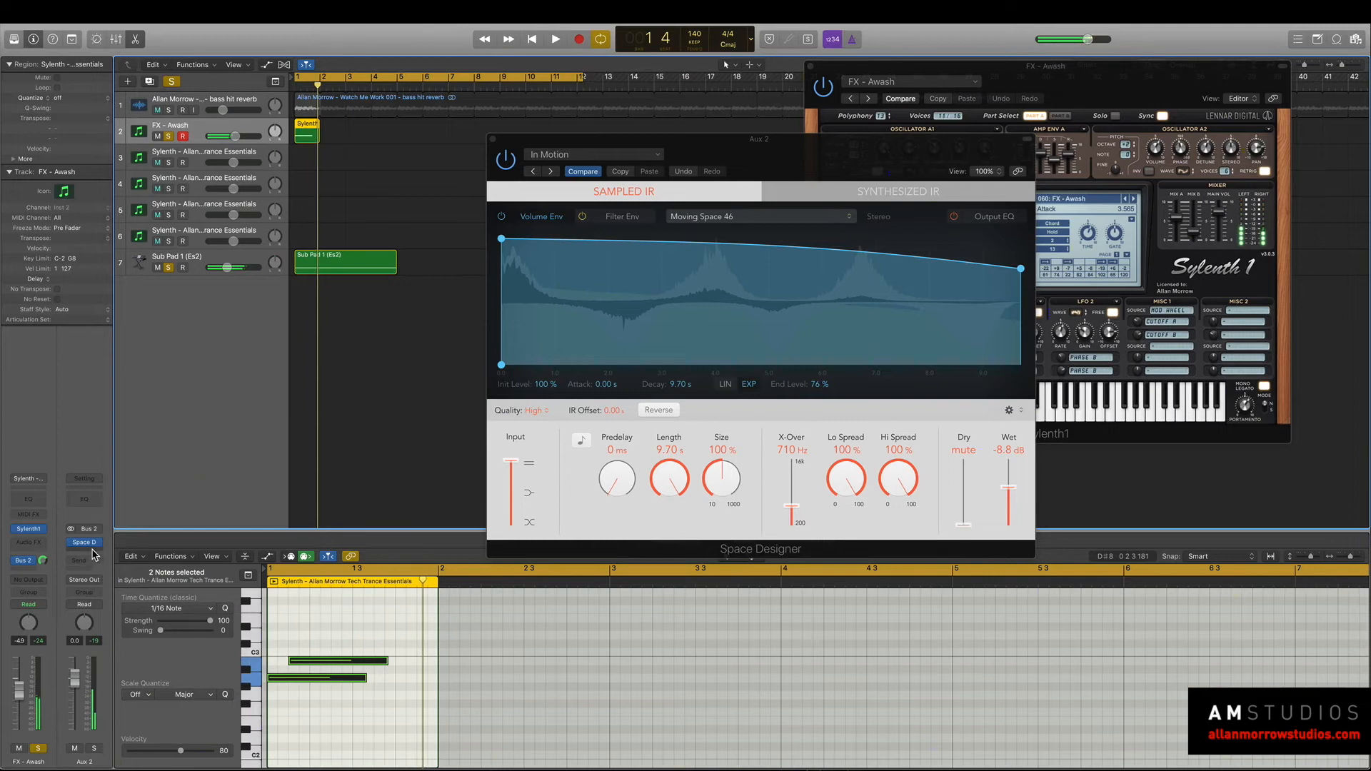
Insert a Distortion effect after Space Designer on Aux 2, set its Tone to 20000 Hz and audition it with and without the sub pad.
click(92, 543)
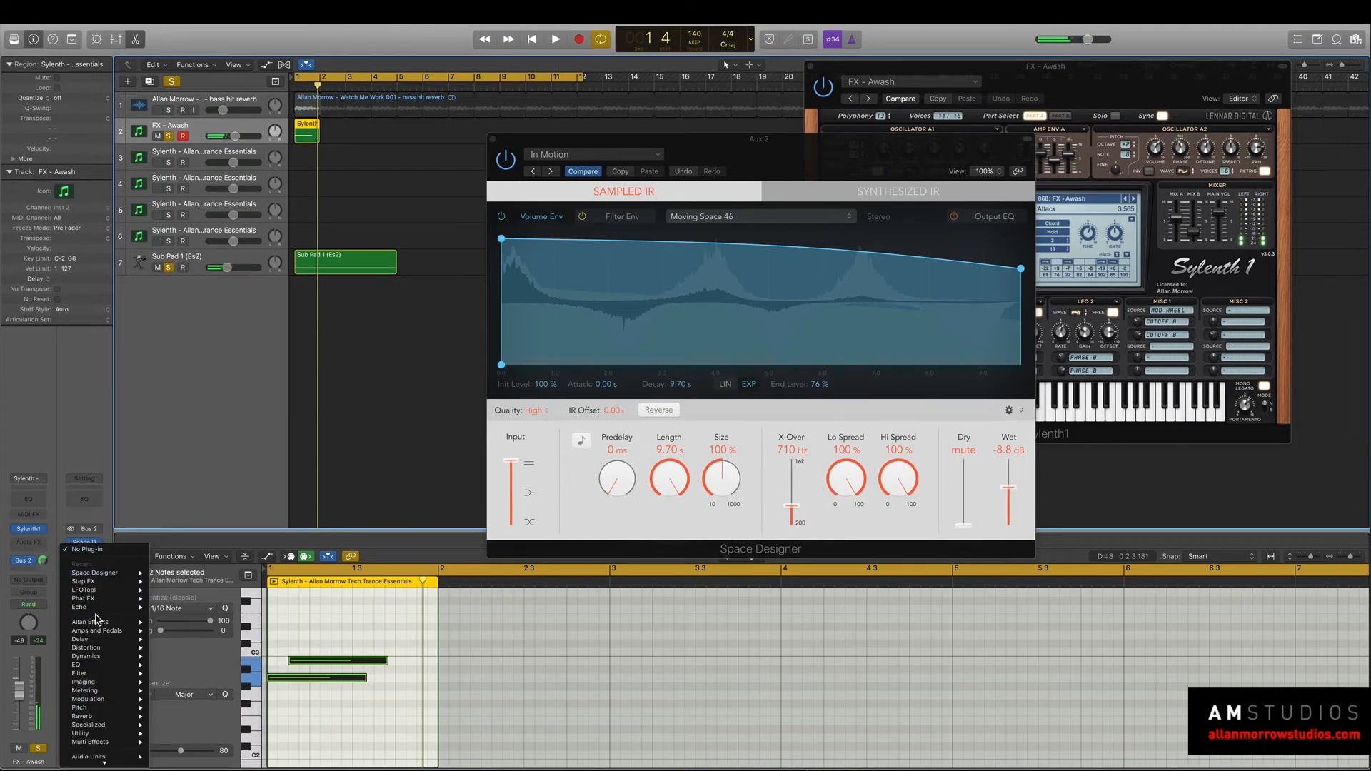
mouse_move(107, 648)
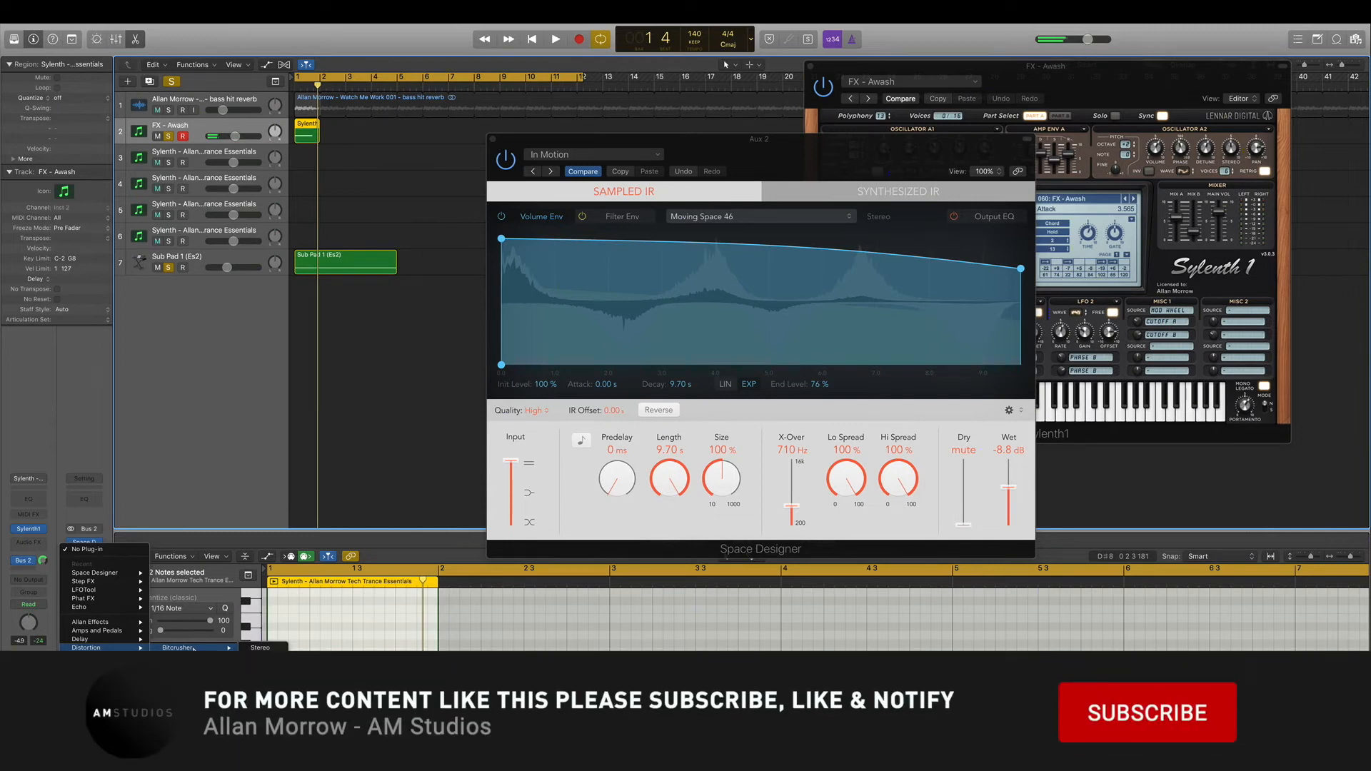
mouse_move(131, 623)
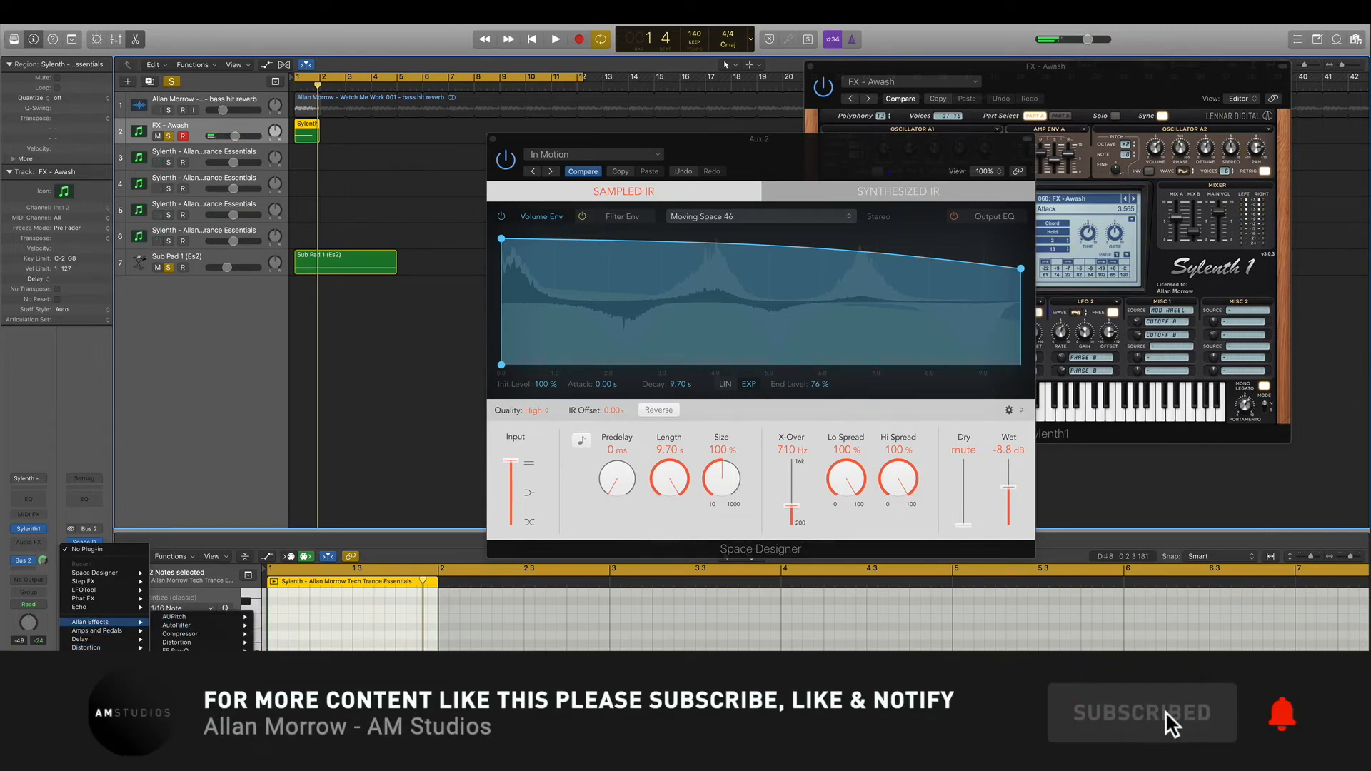
click(275, 643)
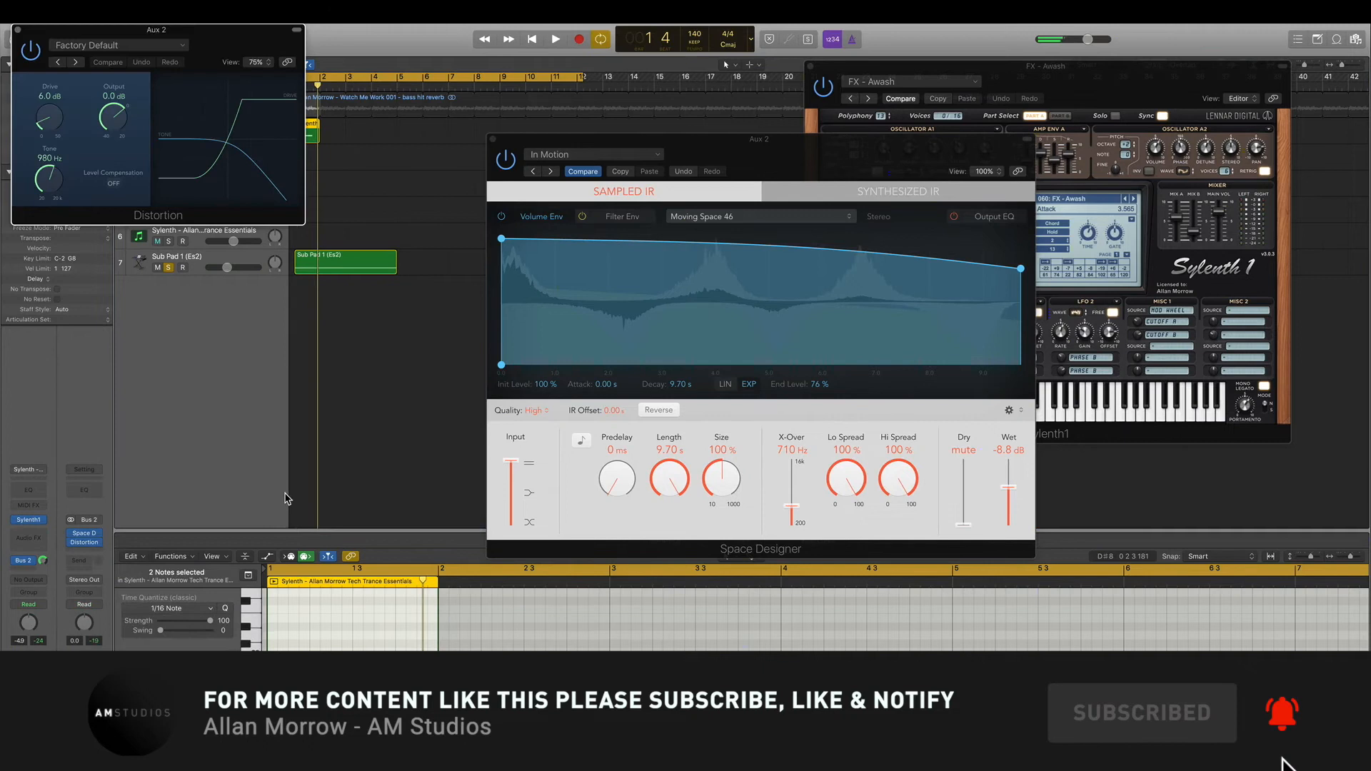
drag(190, 36, 799, 200)
key(space)
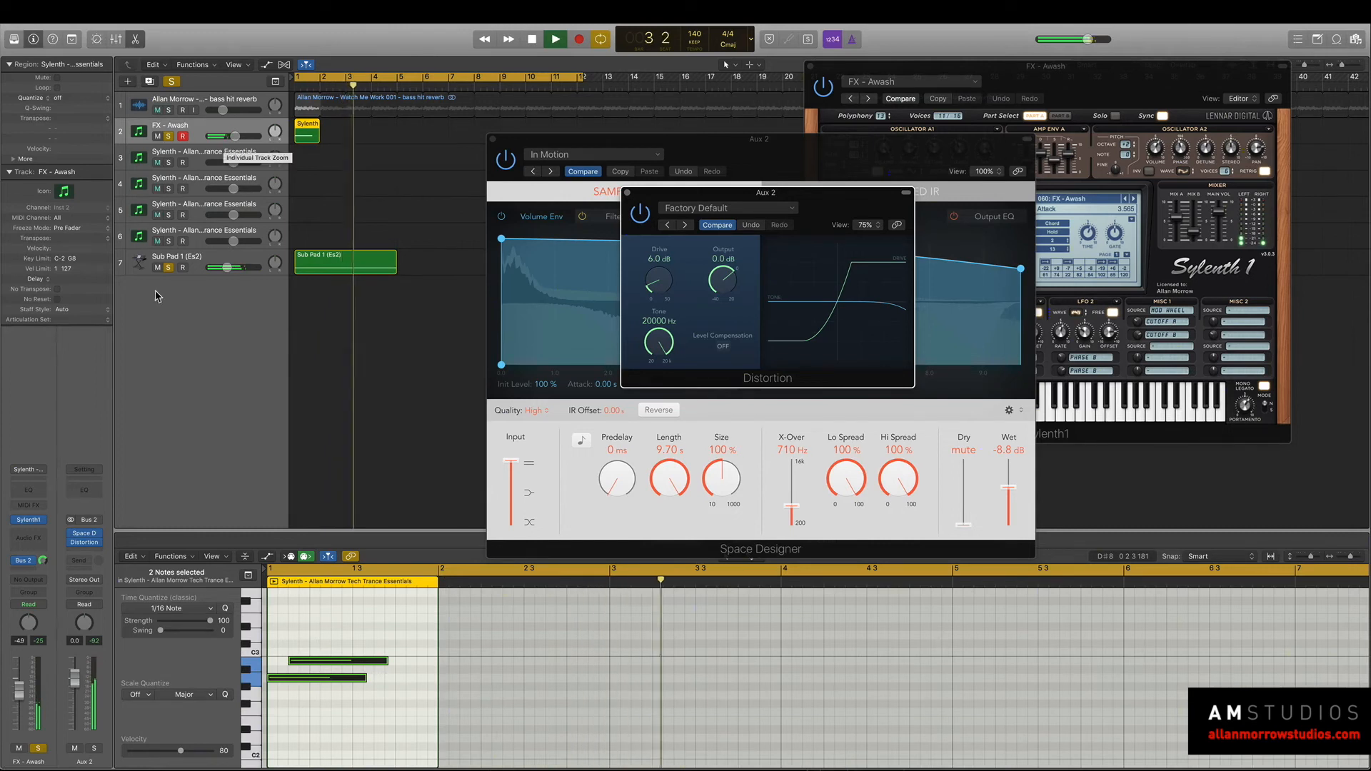
click(169, 268)
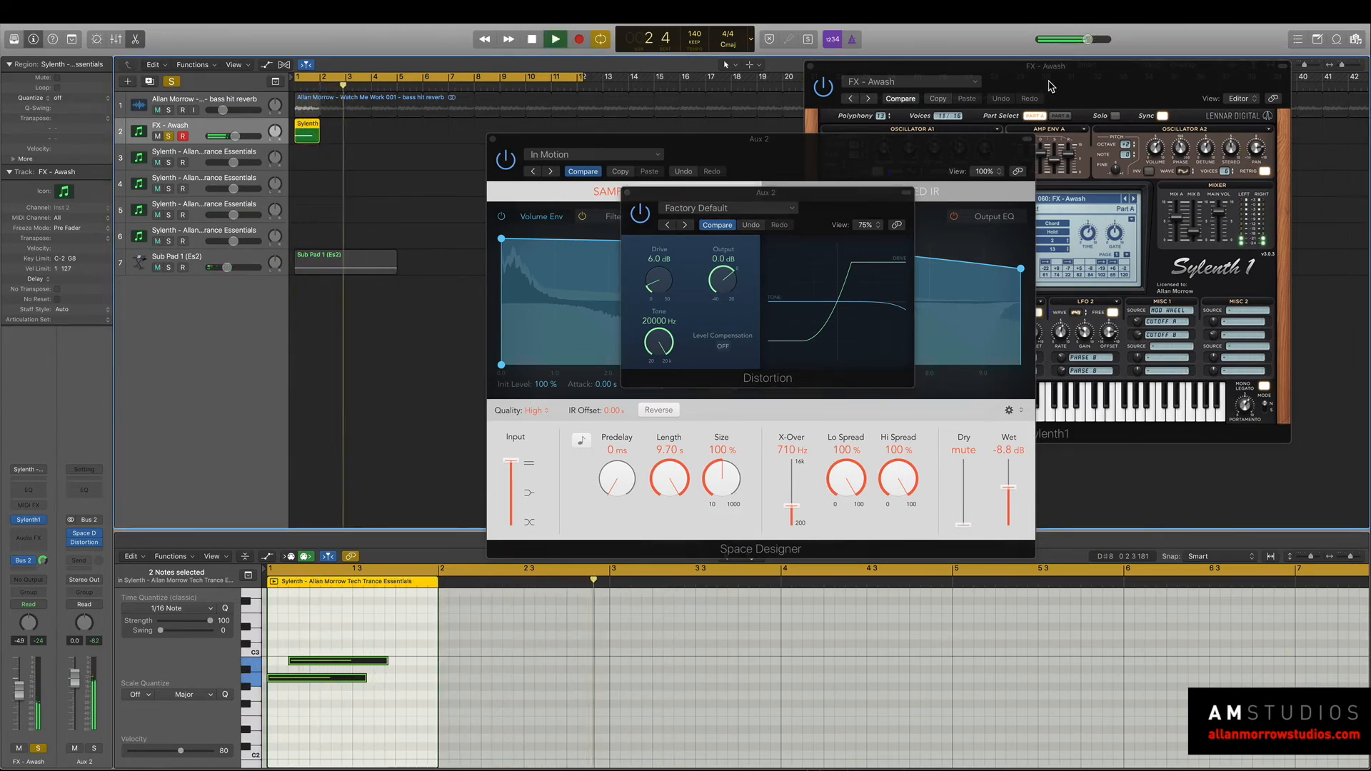
key(space)
Step Sylenth1 through FX - Beat Repeat, FX - Chernobyl Fallout and FX - Data Stream to FX - Distant Moon during playback.
click(1062, 104)
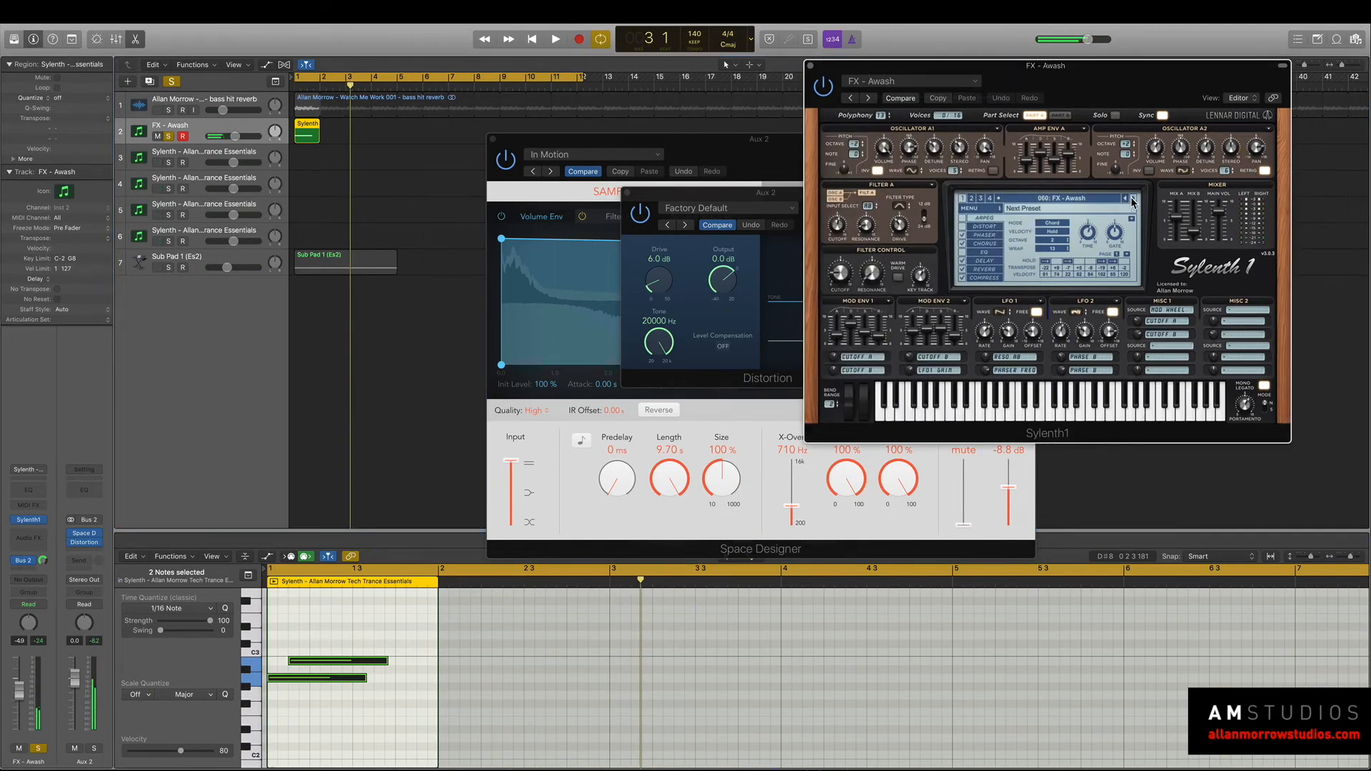
click(1132, 200)
key(space)
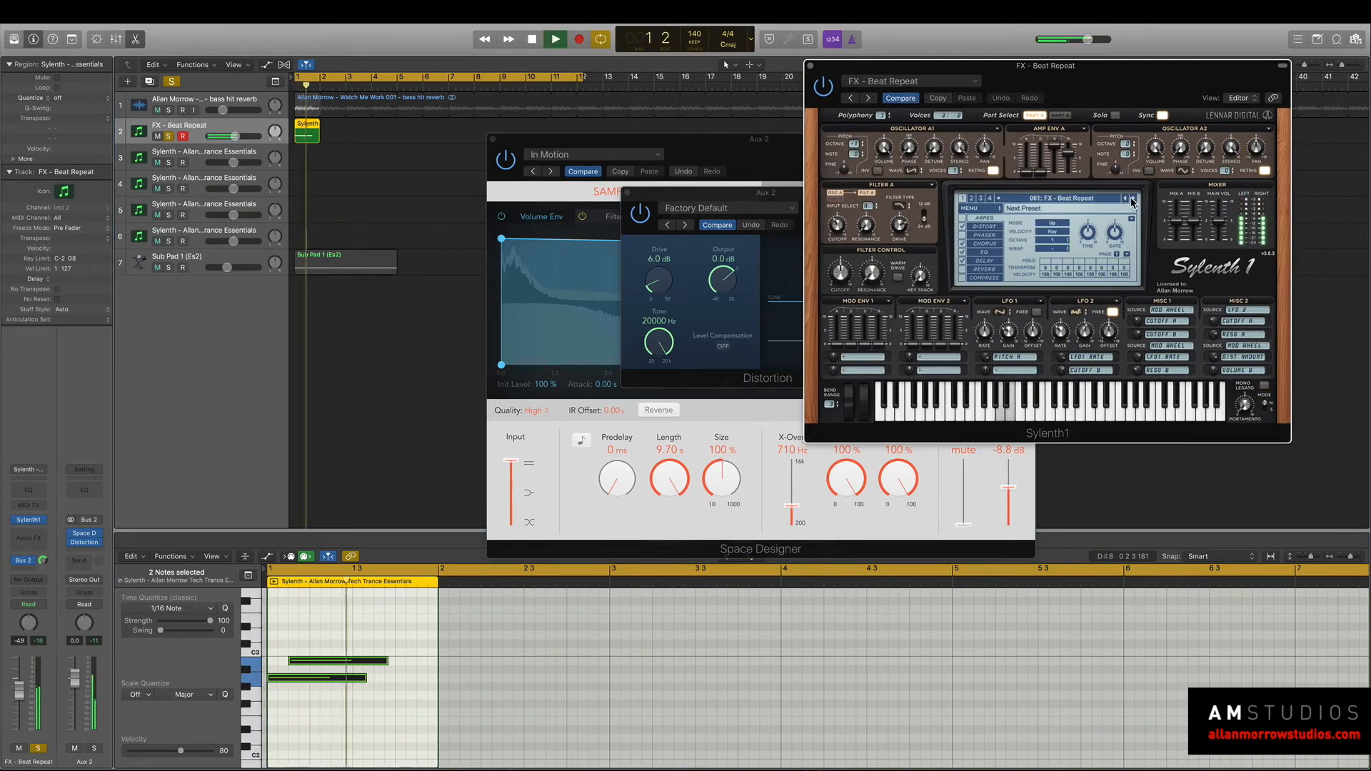
click(1132, 200)
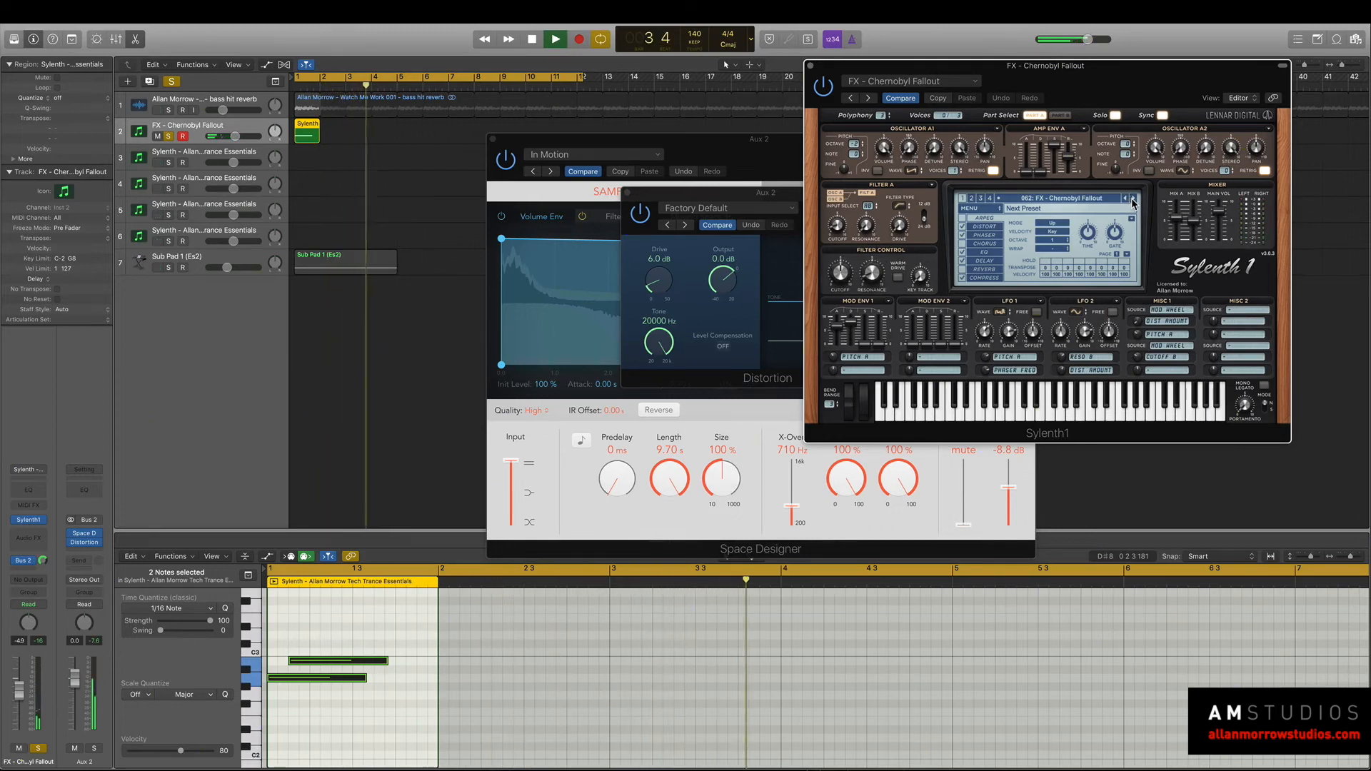
click(1132, 200)
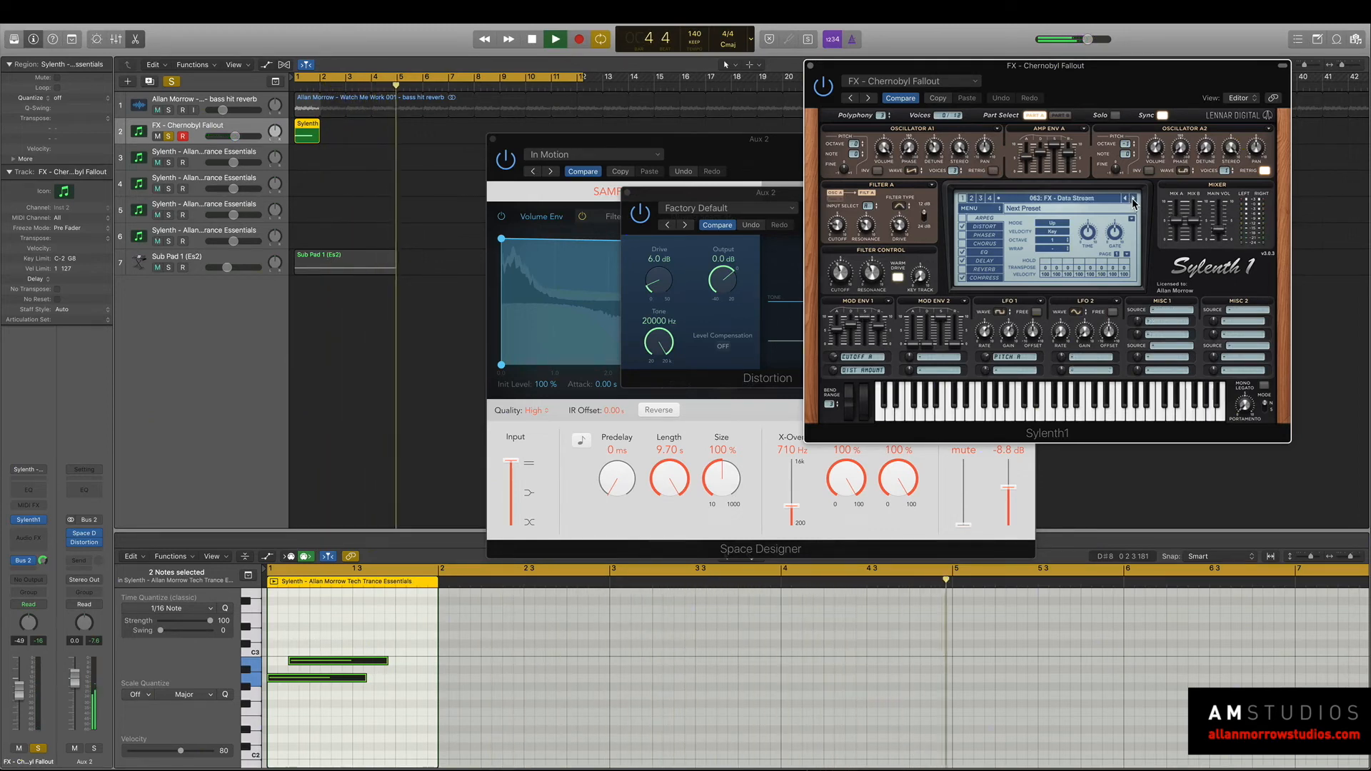
click(1132, 200)
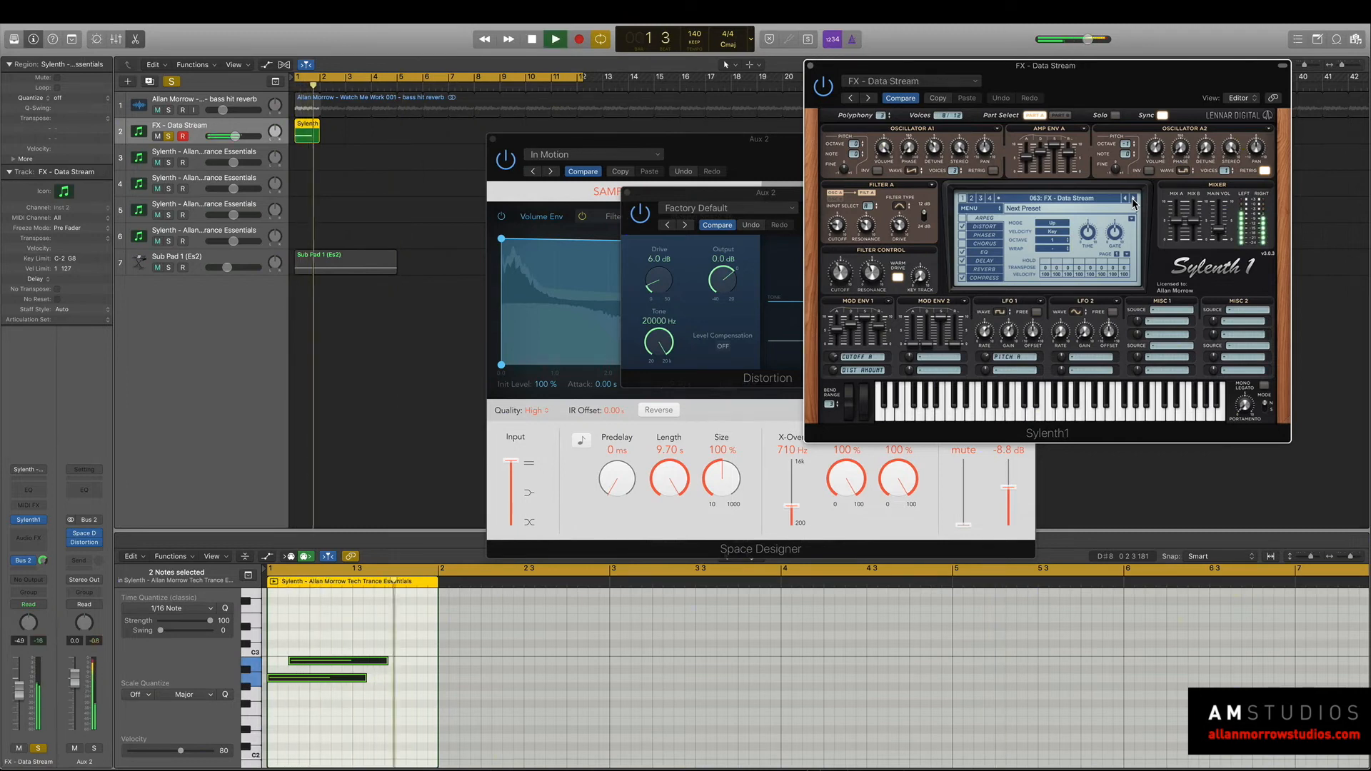
key(space)
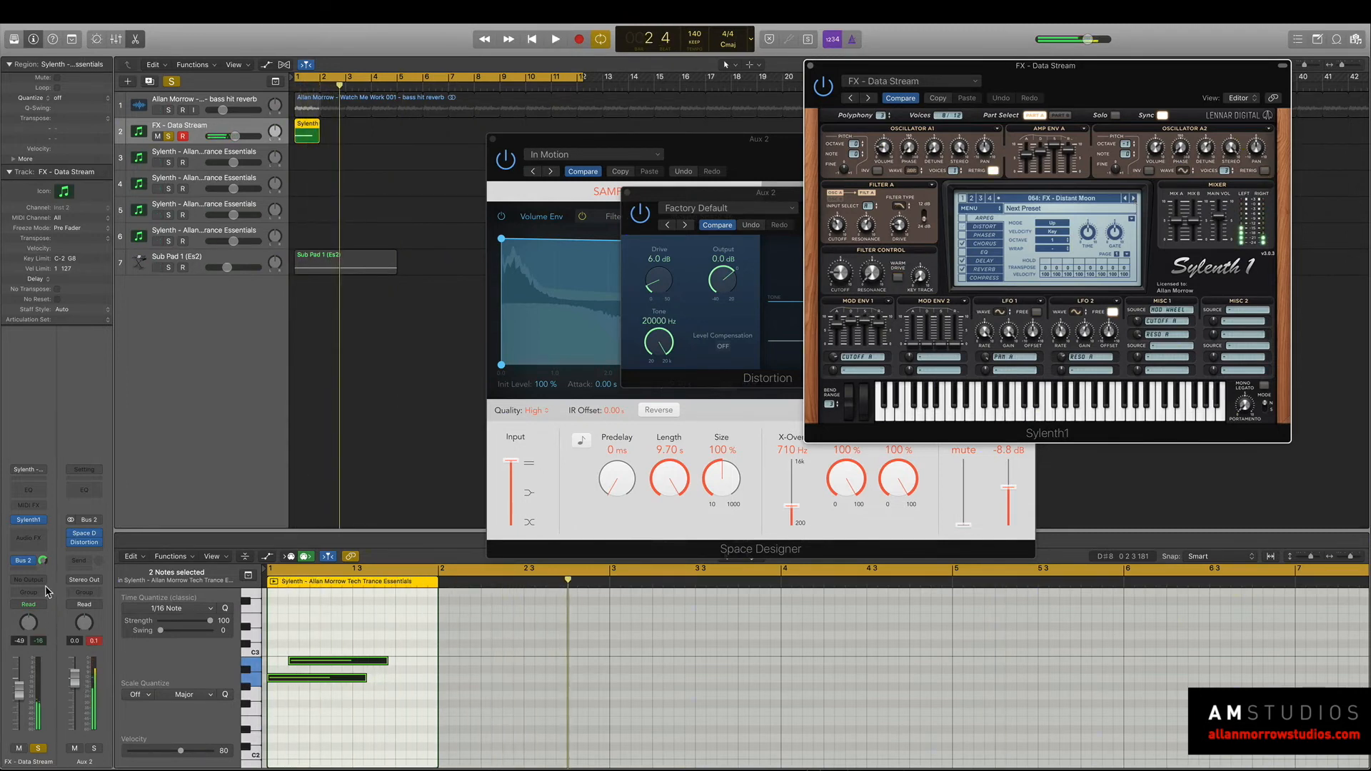
Step Space Designer through Maneuver, Materialize and Methodical Movement to the Momentary Thought setting, auditioning from the project start.
click(608, 178)
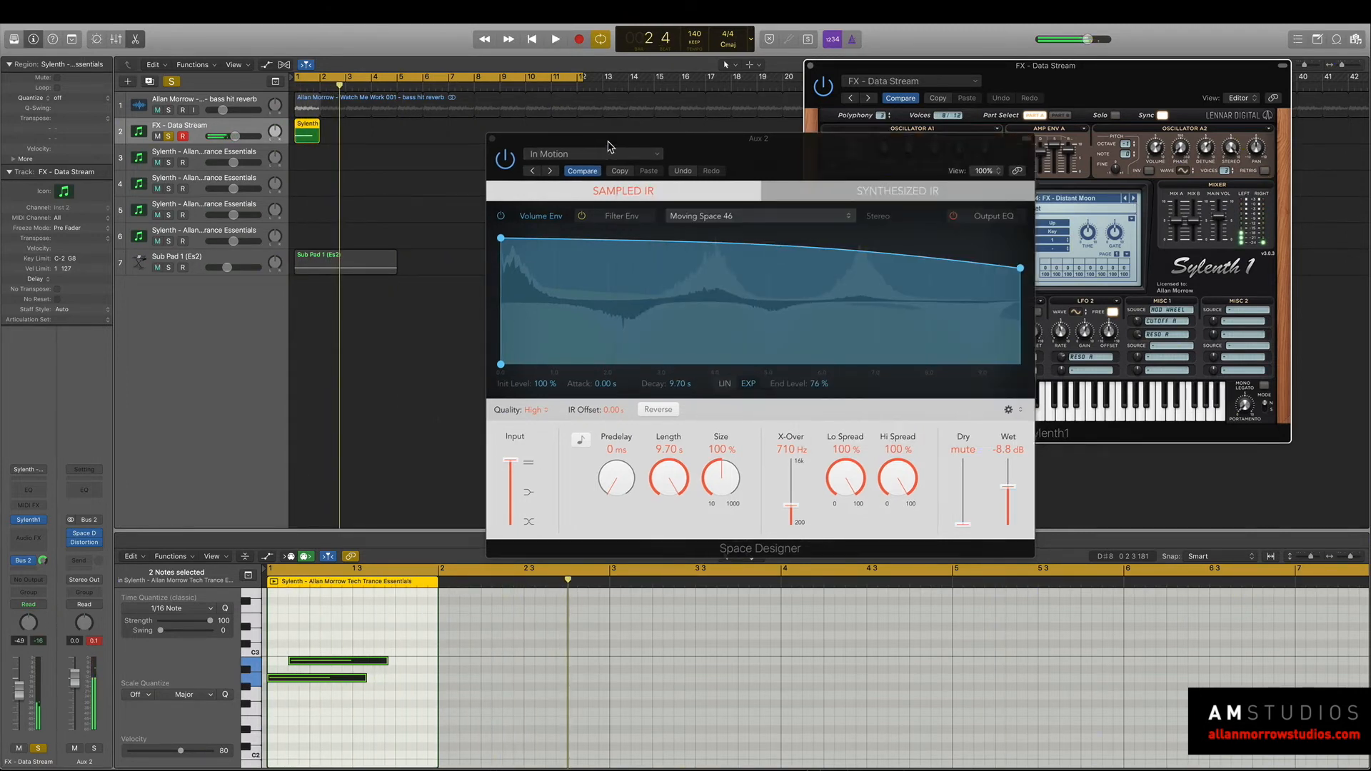
click(552, 172)
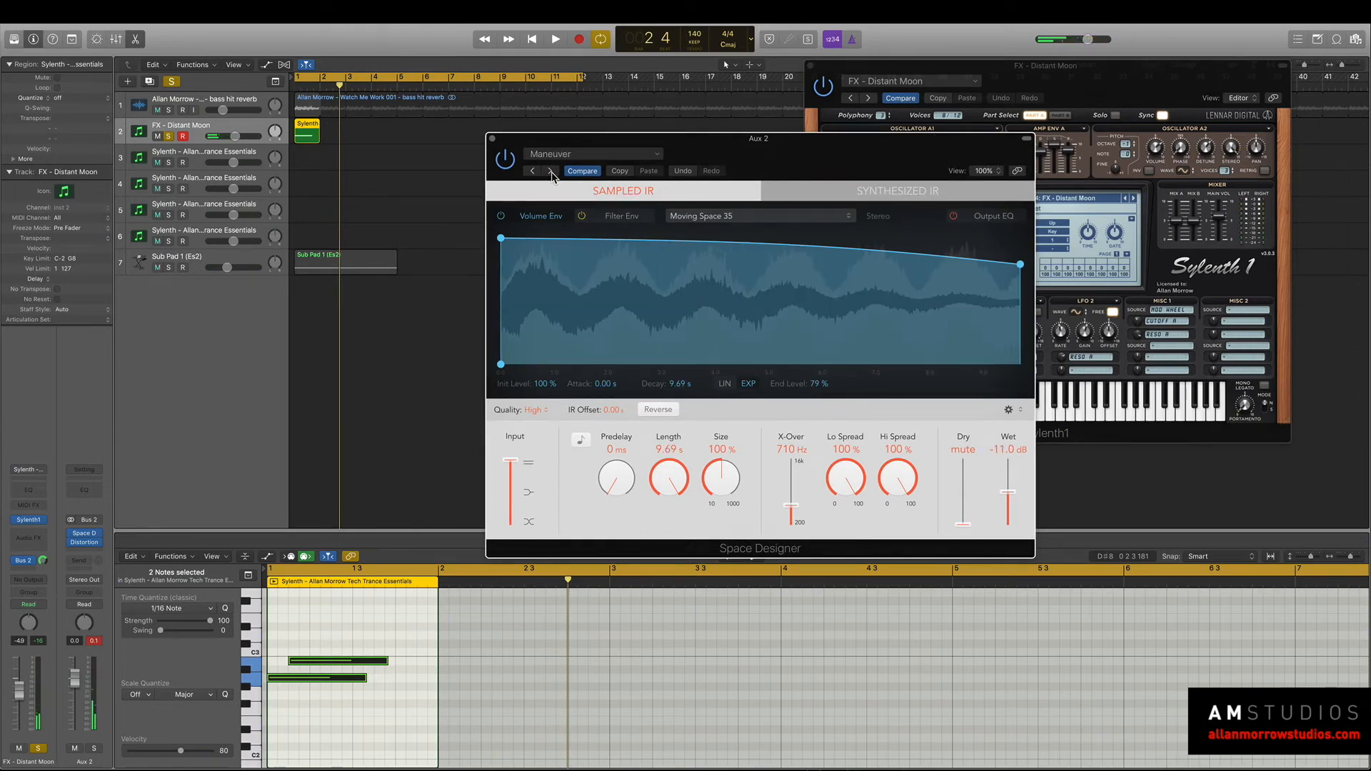
click(552, 171)
key(Return)
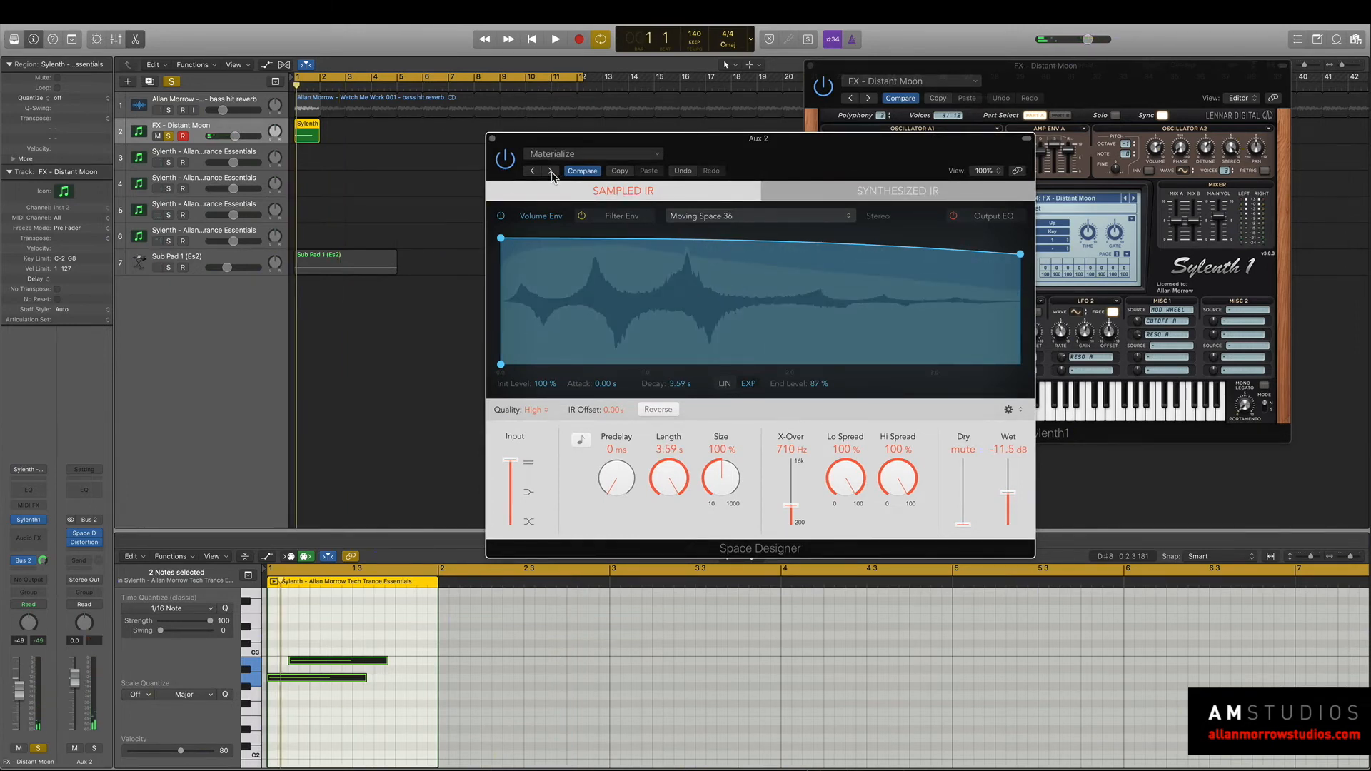
click(551, 172)
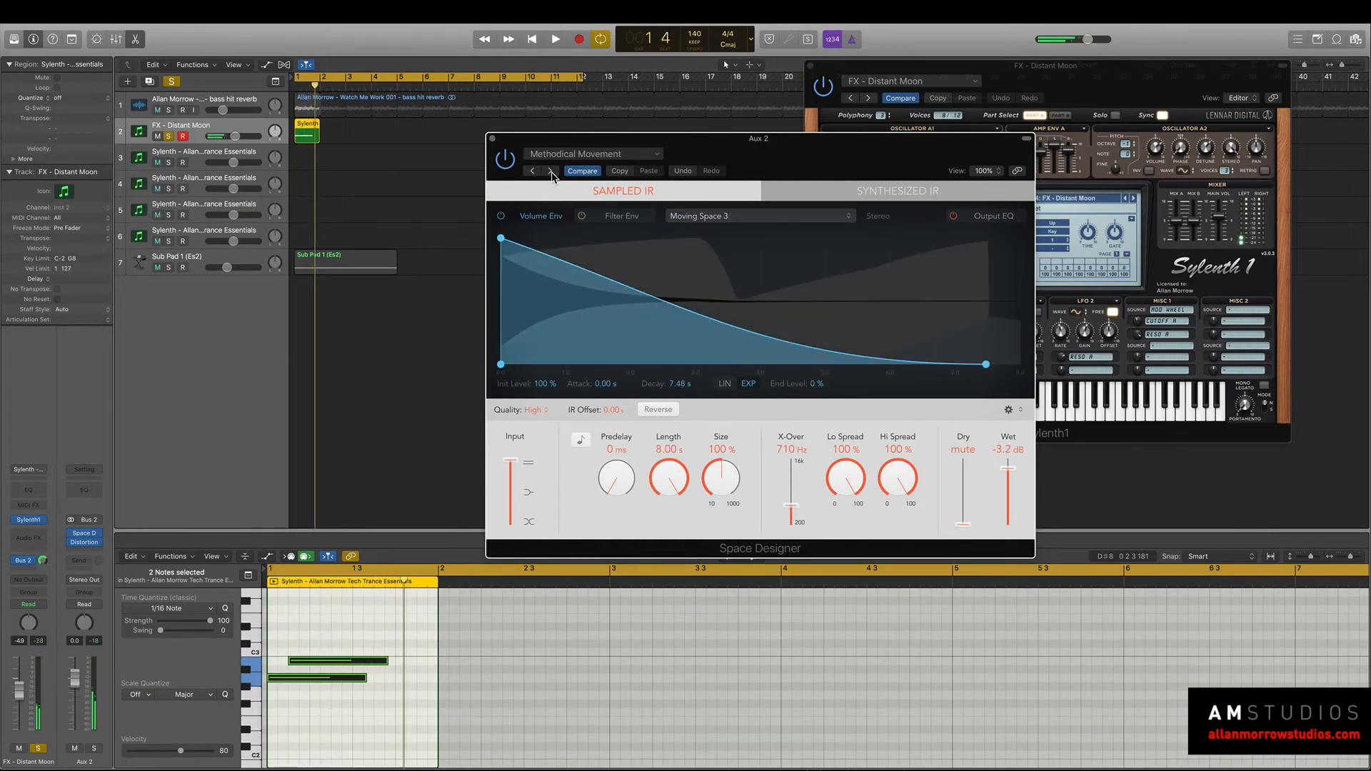
click(551, 171)
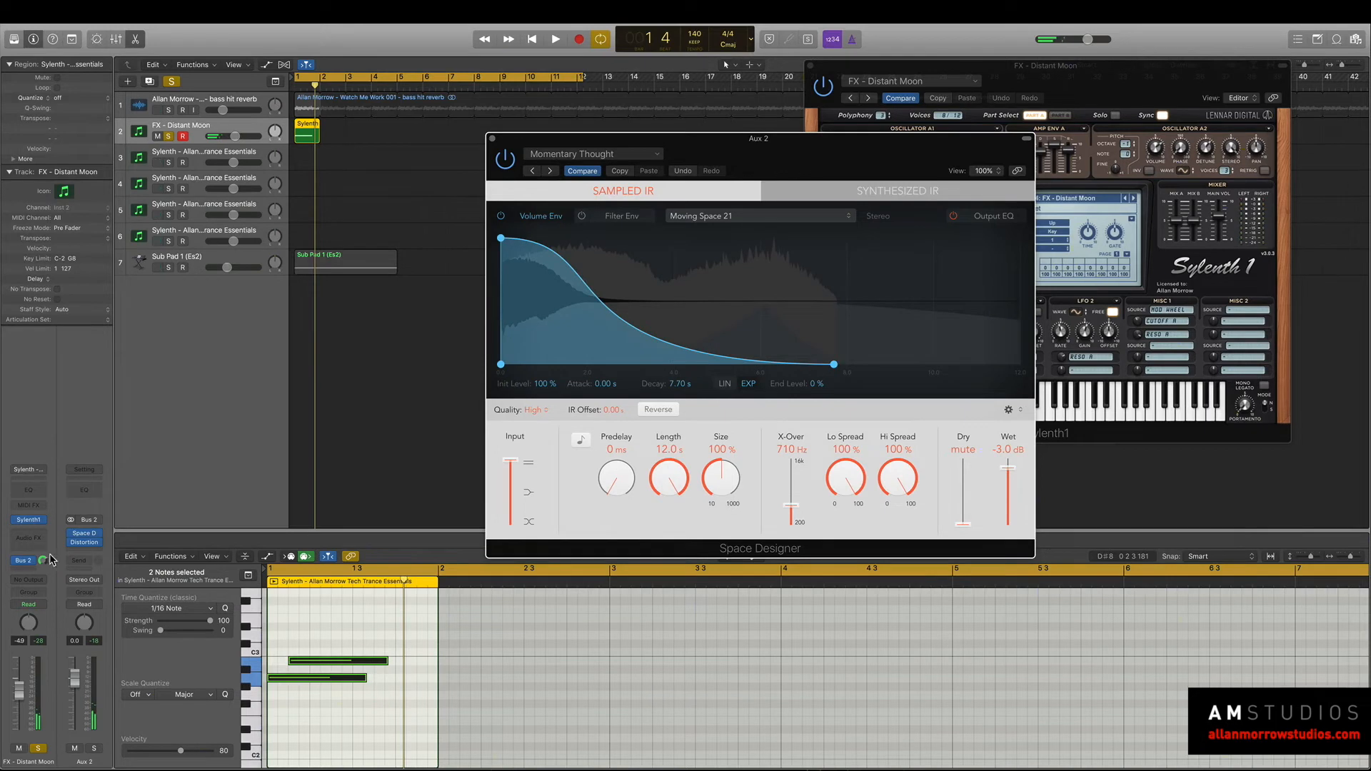
Route the synth track's output back to Stereo Out, load Sylenth1's ACID - 5th Wave preset and play it.
click(30, 579)
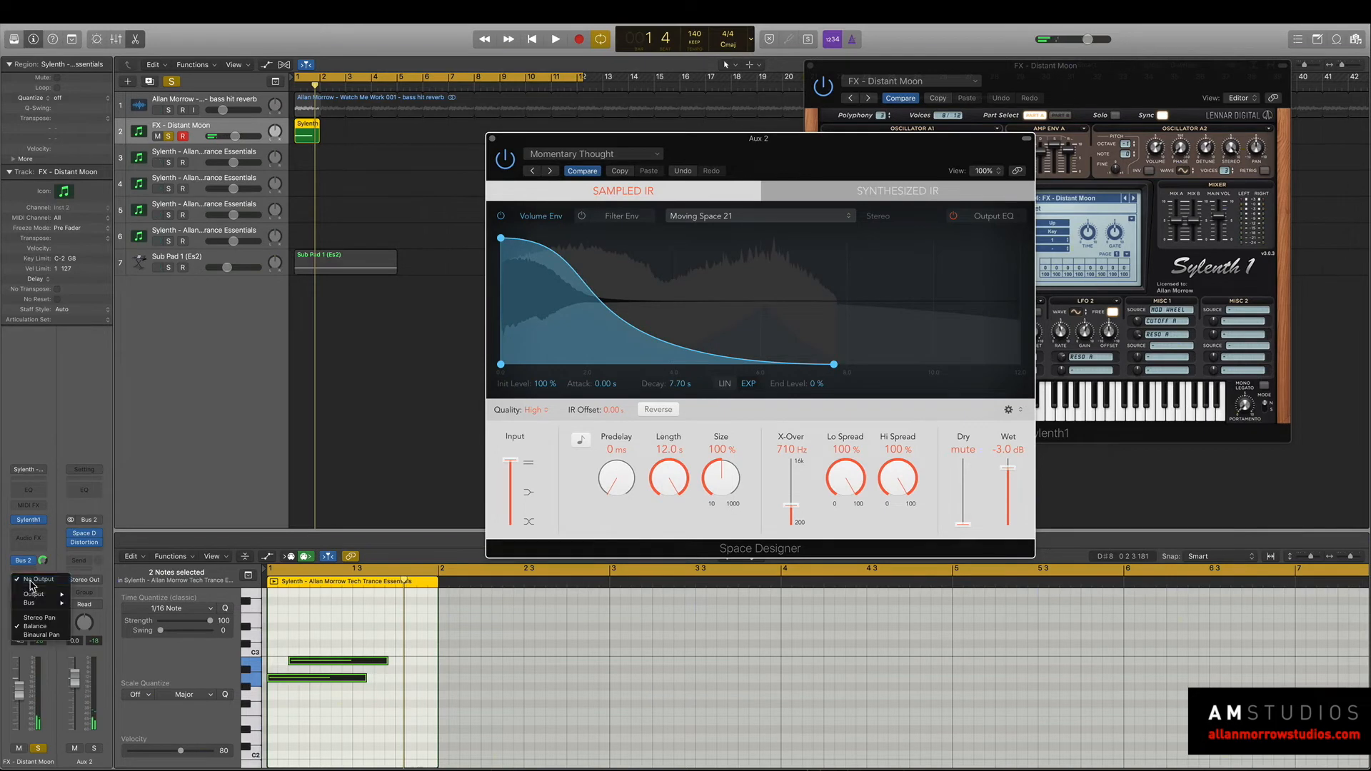
click(1138, 74)
click(1040, 196)
click(937, 209)
key(space)
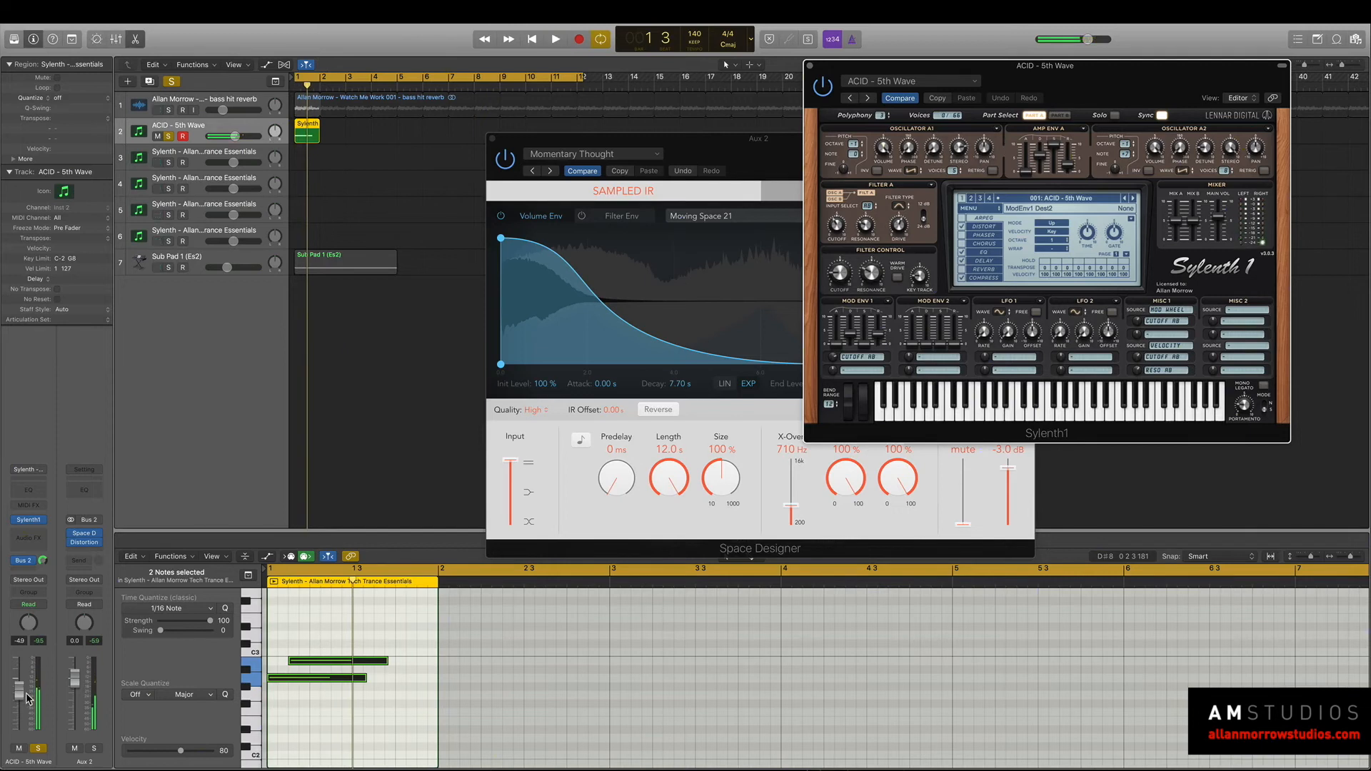
Reduce the Sylenth1 region's pattern to a single note about an eighth long, starting an eighth into bar 1.
click(340, 723)
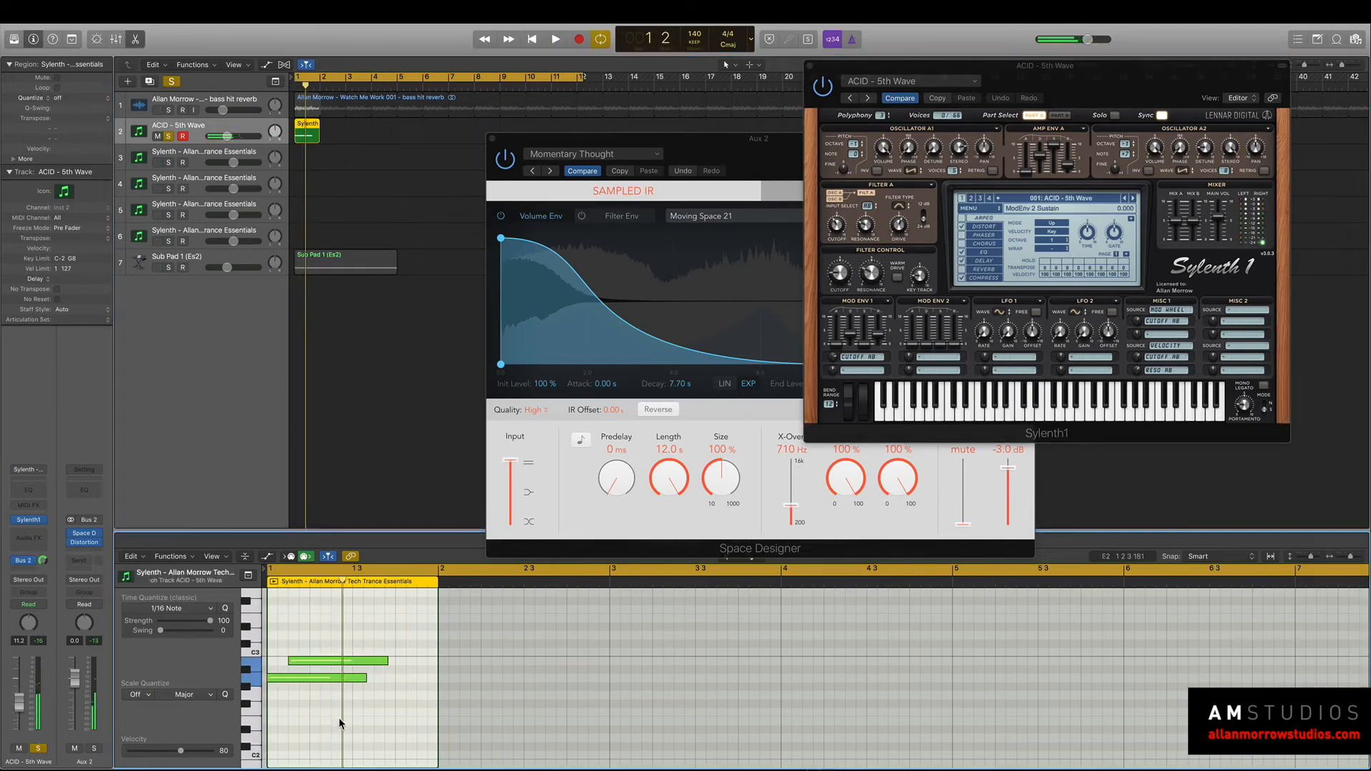
mouse_move(316, 679)
mouse_down()
mouse_move(386, 680)
mouse_move(309, 692)
mouse_up()
Insert a Channel EQ on the ACID - 5th Wave track, arrange the plug-in windows and audition the short note with its reverb.
click(27, 492)
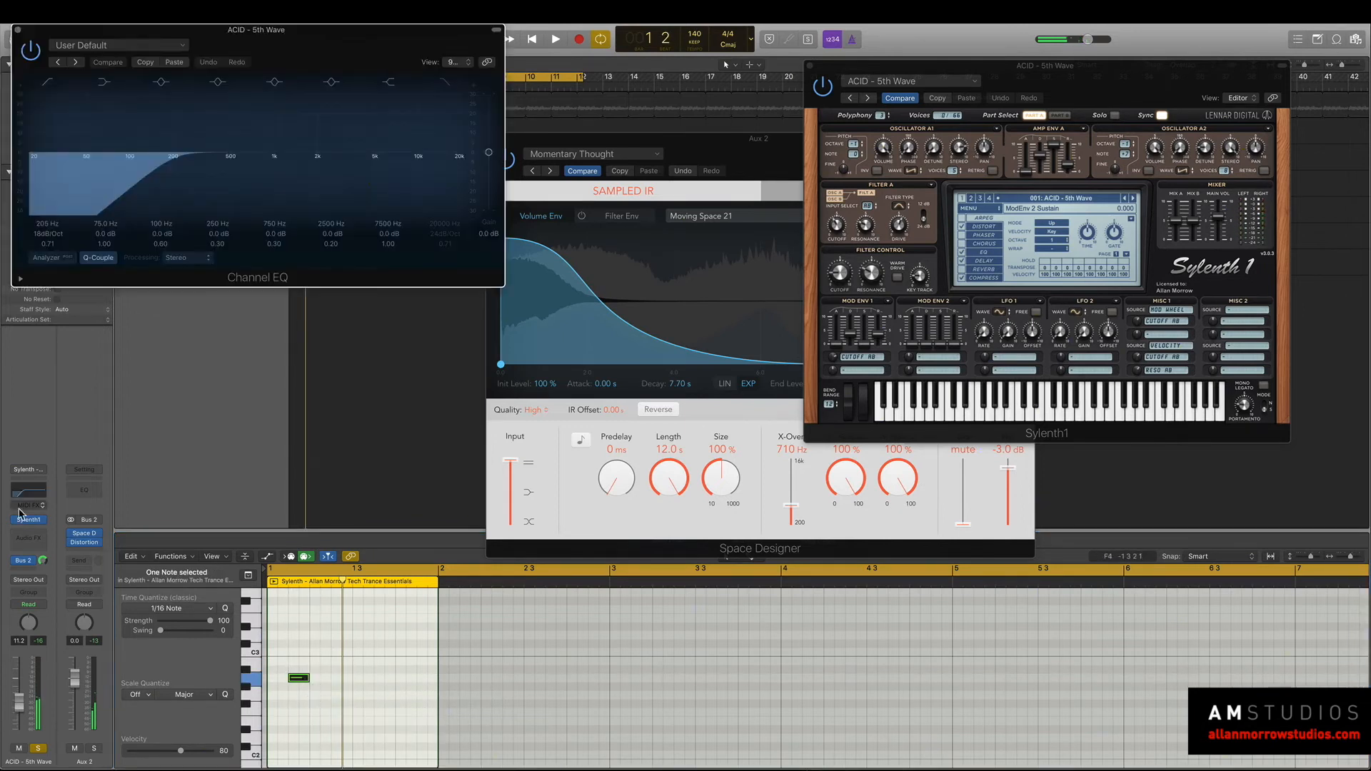
key(space)
drag(362, 30, 1057, 391)
key(space)
key(space)
key(space)
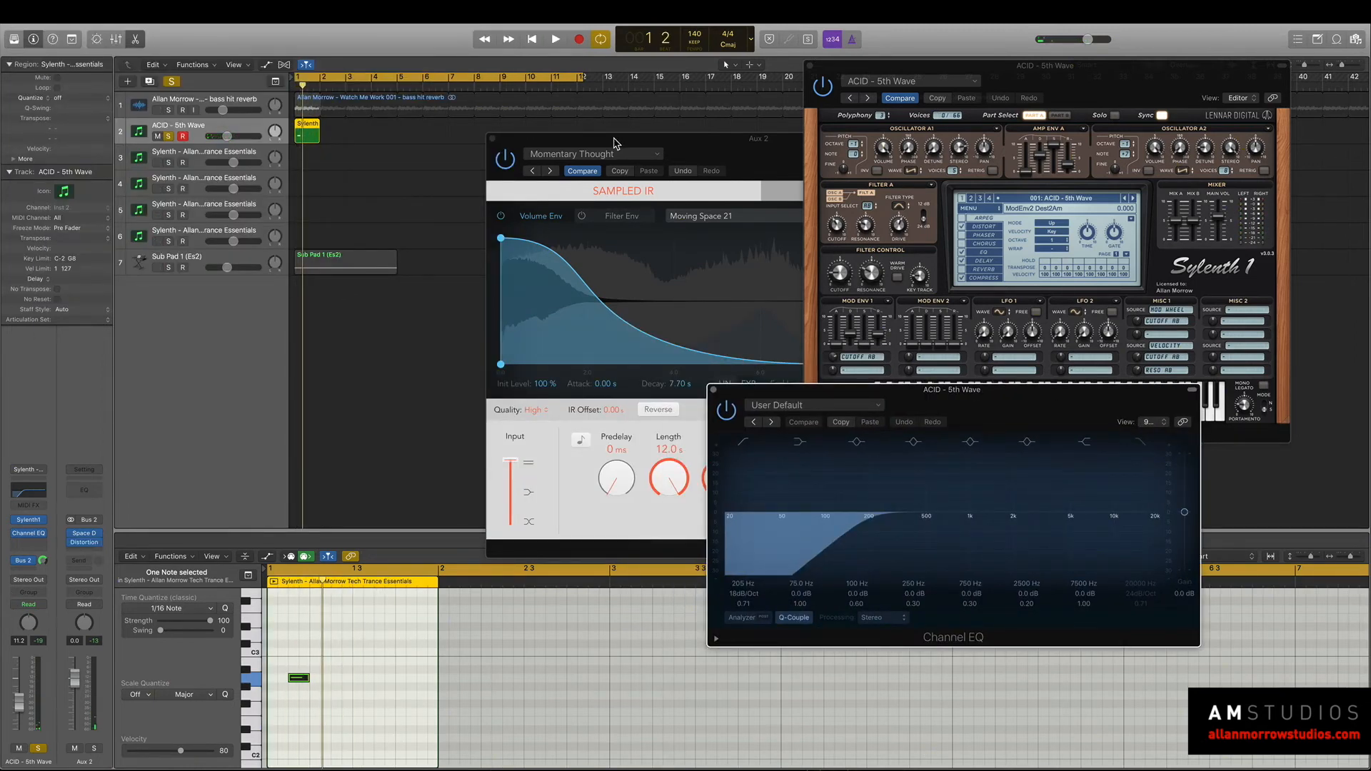
drag(614, 143, 573, 124)
key(space)
key(space)
Switch Sylenth1 to the ACID - Bwow preset, audition it and change Space Designer to the Moving Strobe setting.
key(space)
key(space)
click(1083, 131)
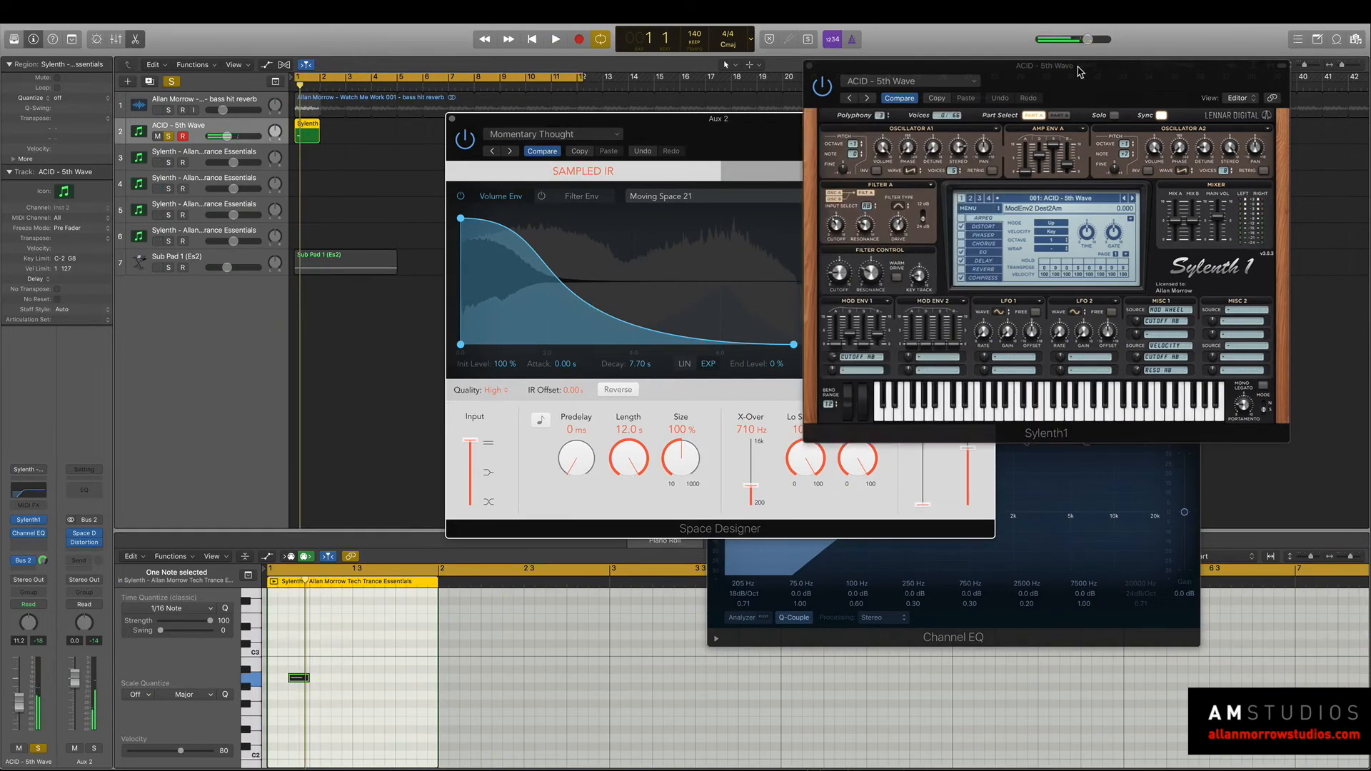
click(1133, 199)
key(space)
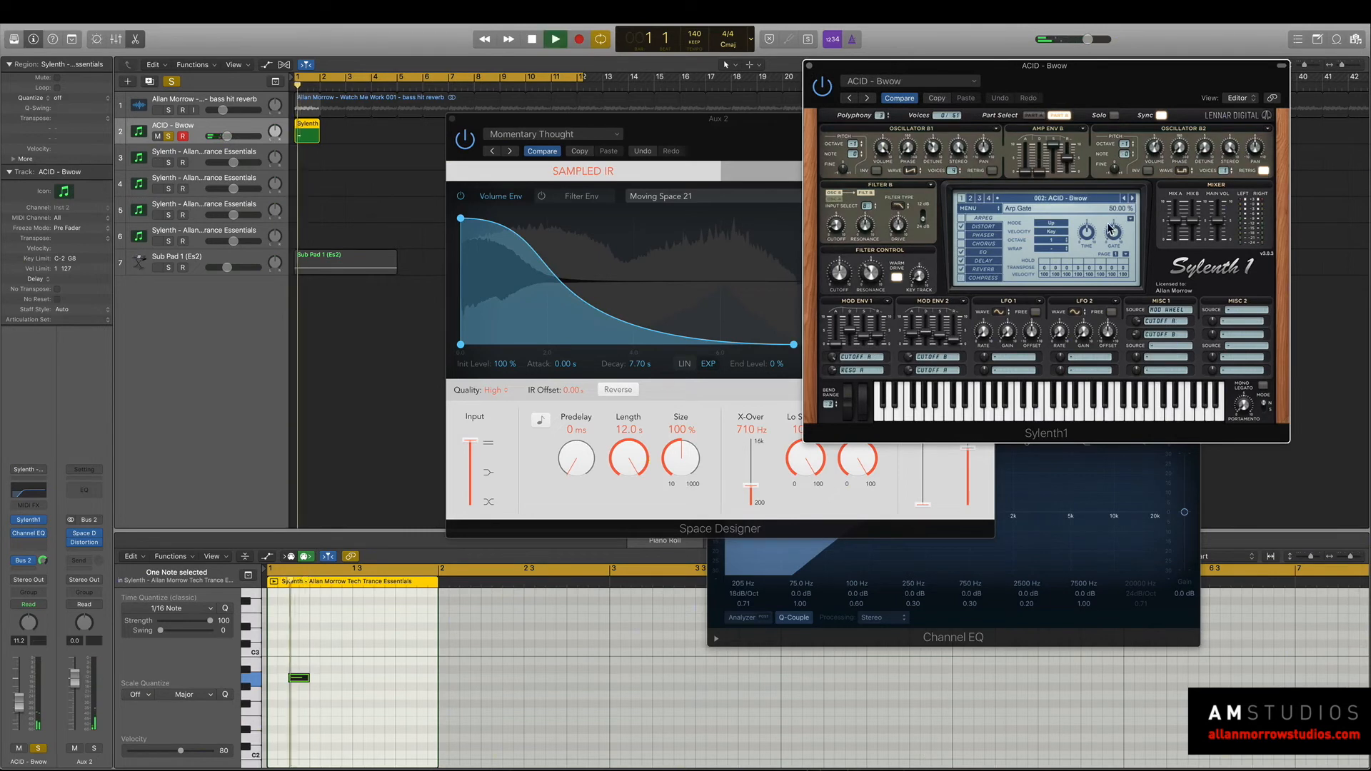
key(space)
click(516, 152)
drag(557, 122, 518, 179)
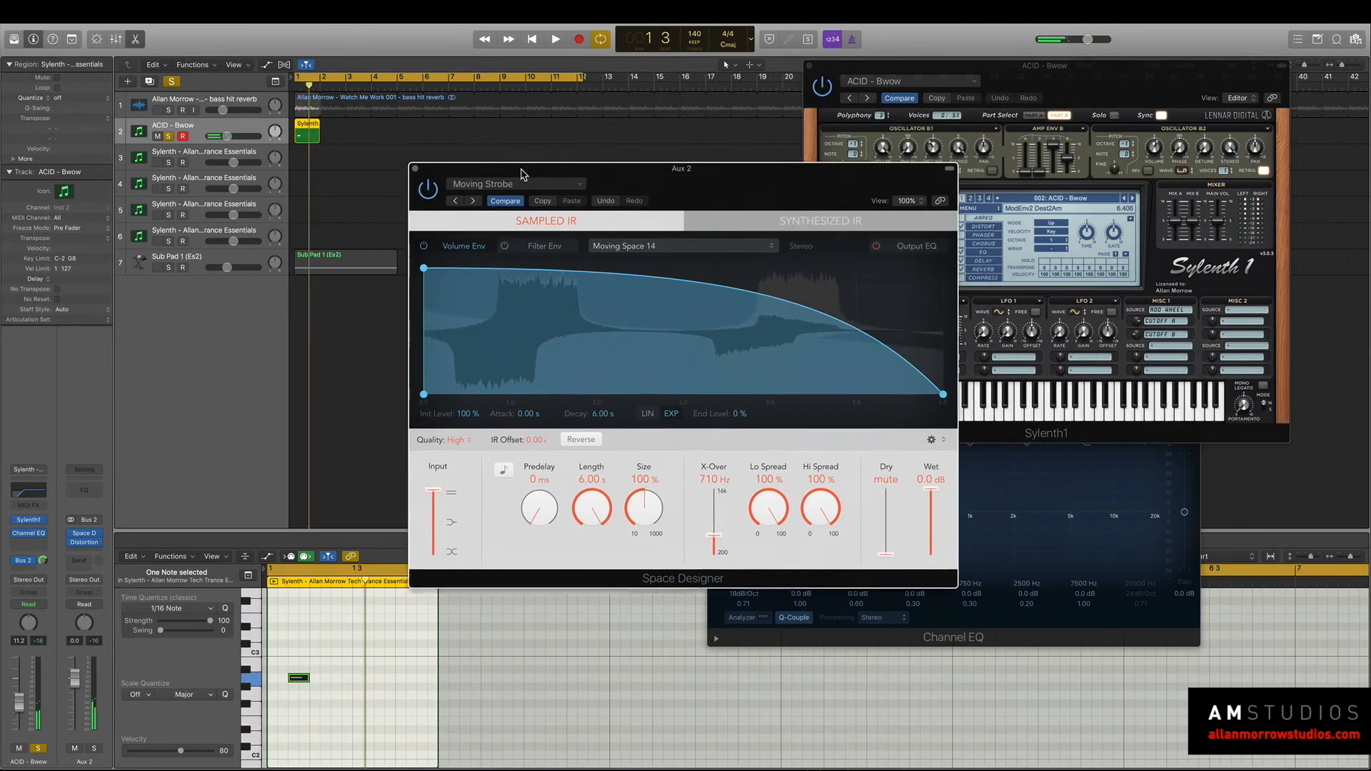
Audition the acid note with the strobe reverb, insert a Delay Designer on the ACID - Bwow track and place its window centrally.
key(space)
key(space)
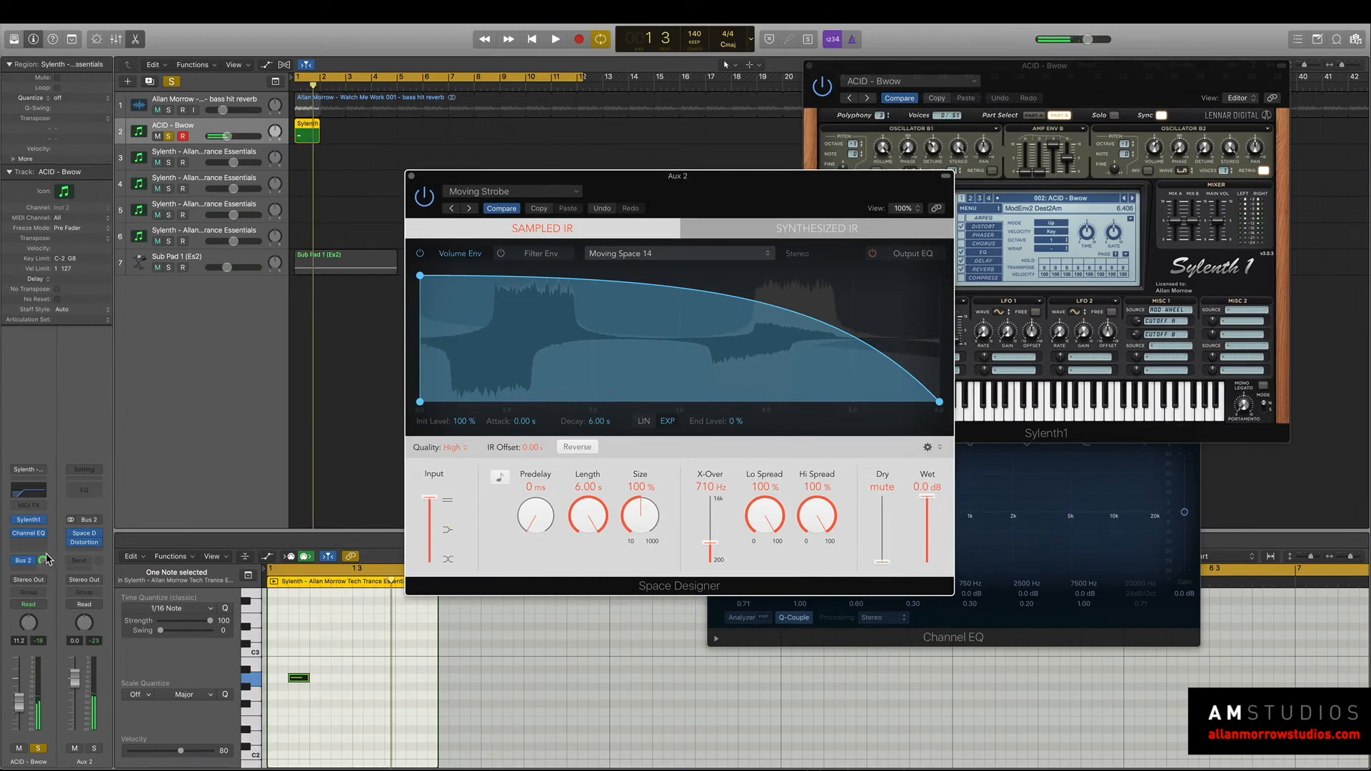
click(40, 534)
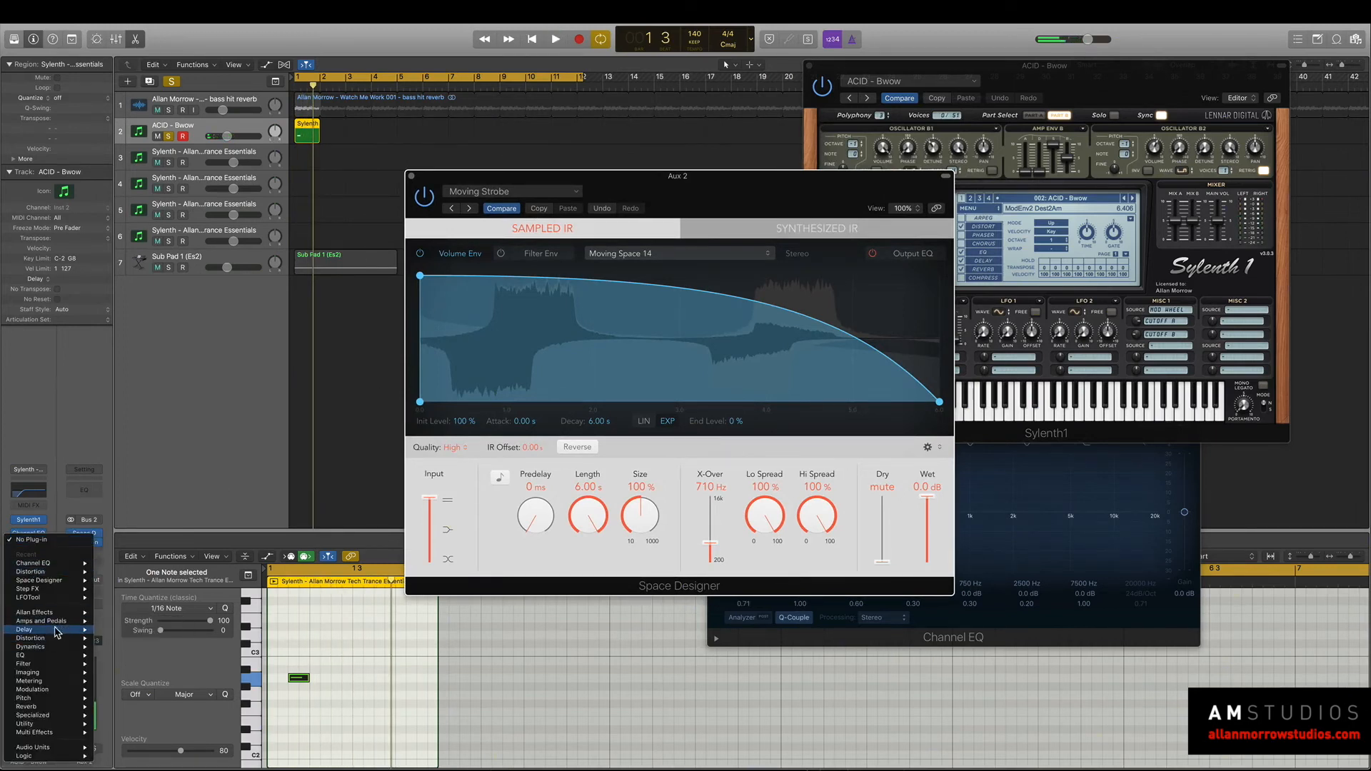
mouse_move(58, 631)
mouse_move(136, 631)
click(189, 635)
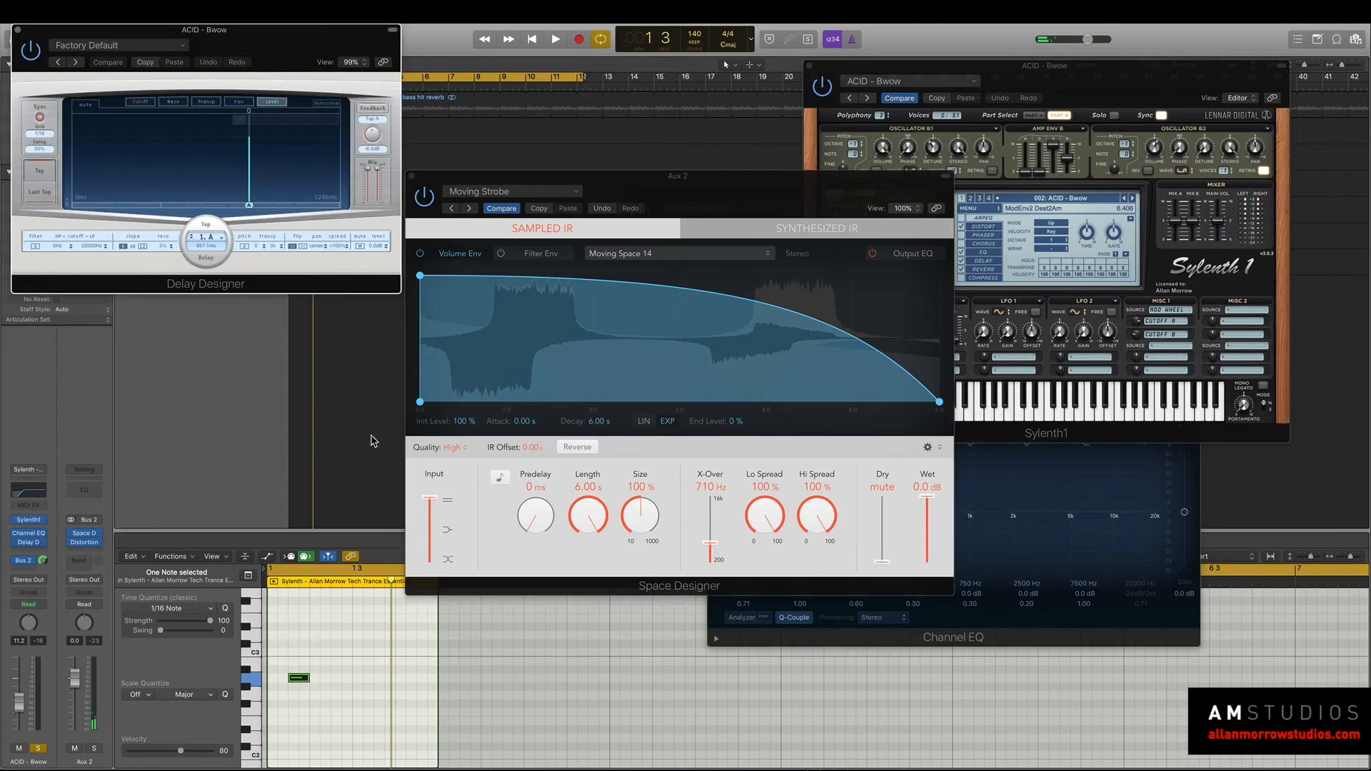
key(space)
drag(233, 40, 680, 120)
key(space)
Load Delay Designer's complex filtered Filler Pan Delay preset and play the loop.
click(617, 127)
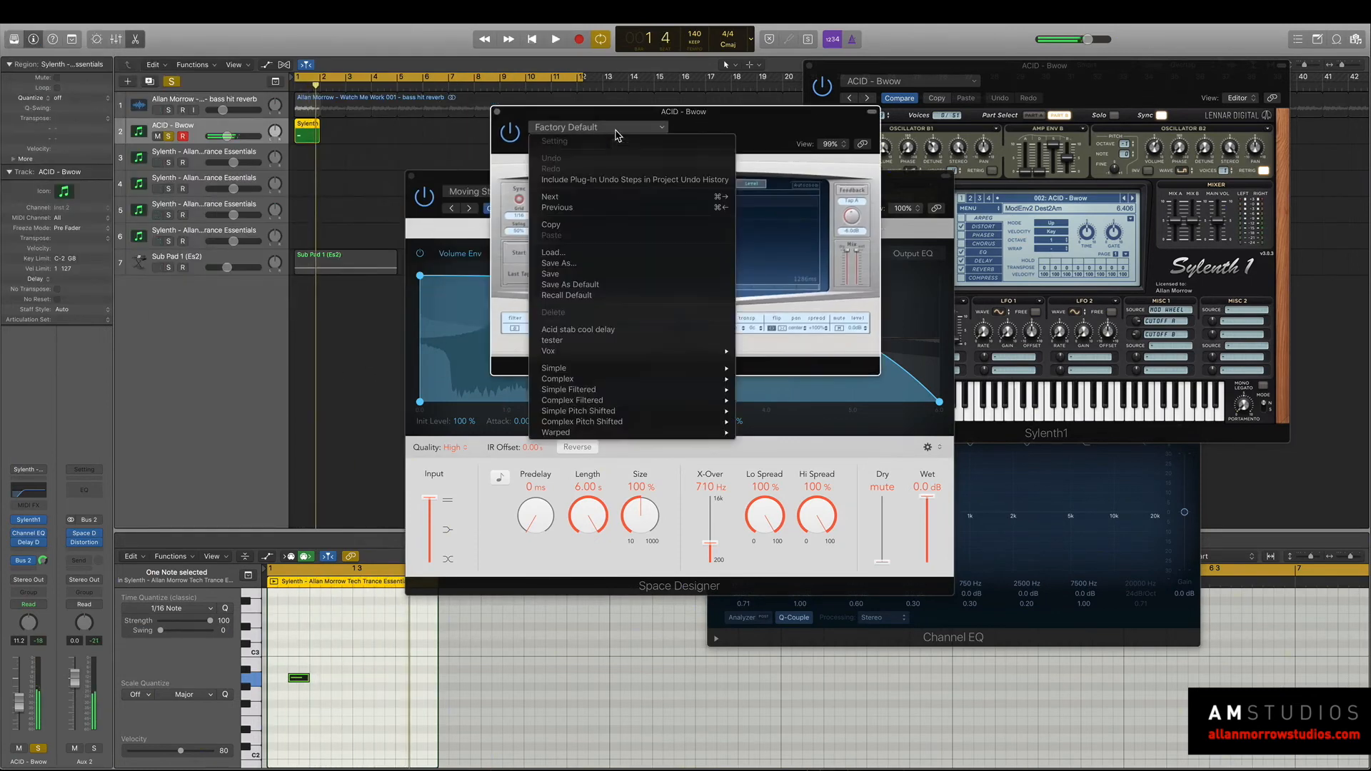
mouse_move(600, 402)
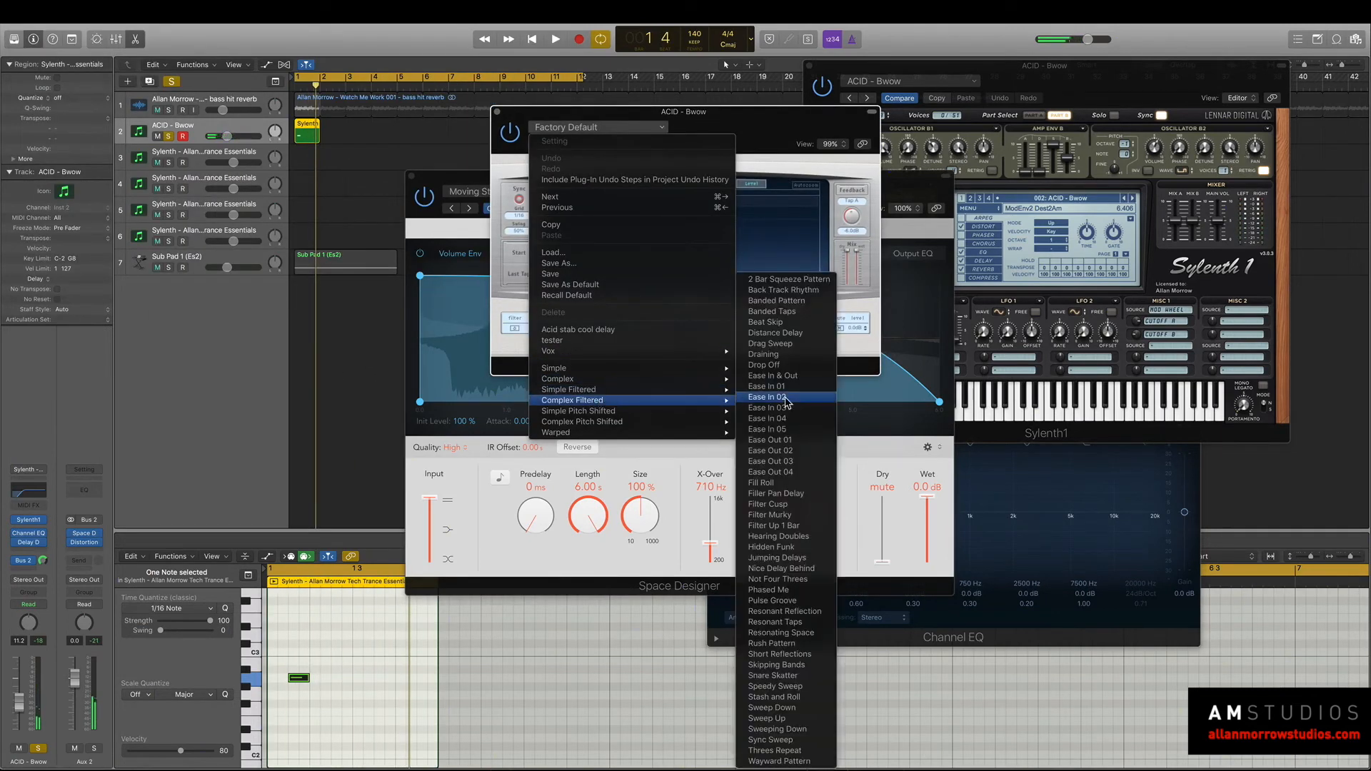
click(789, 494)
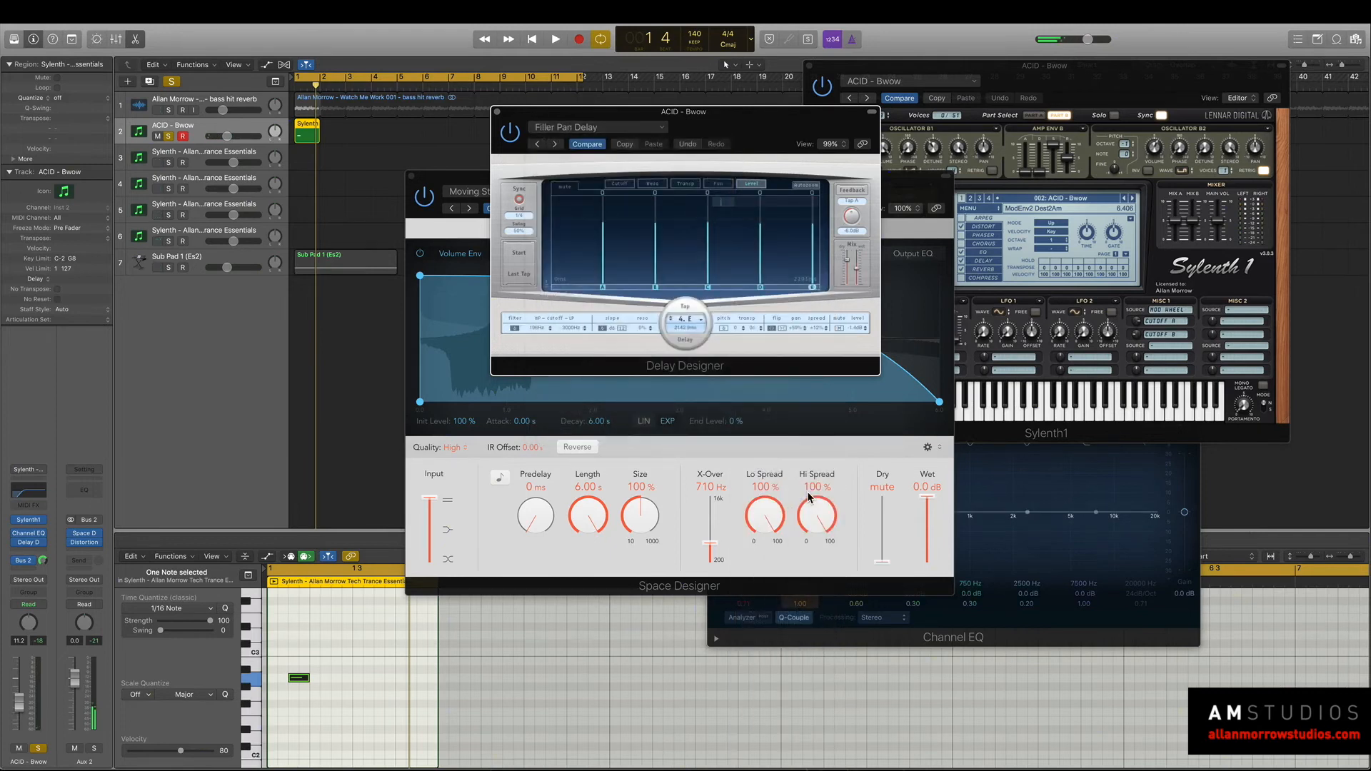
key(space)
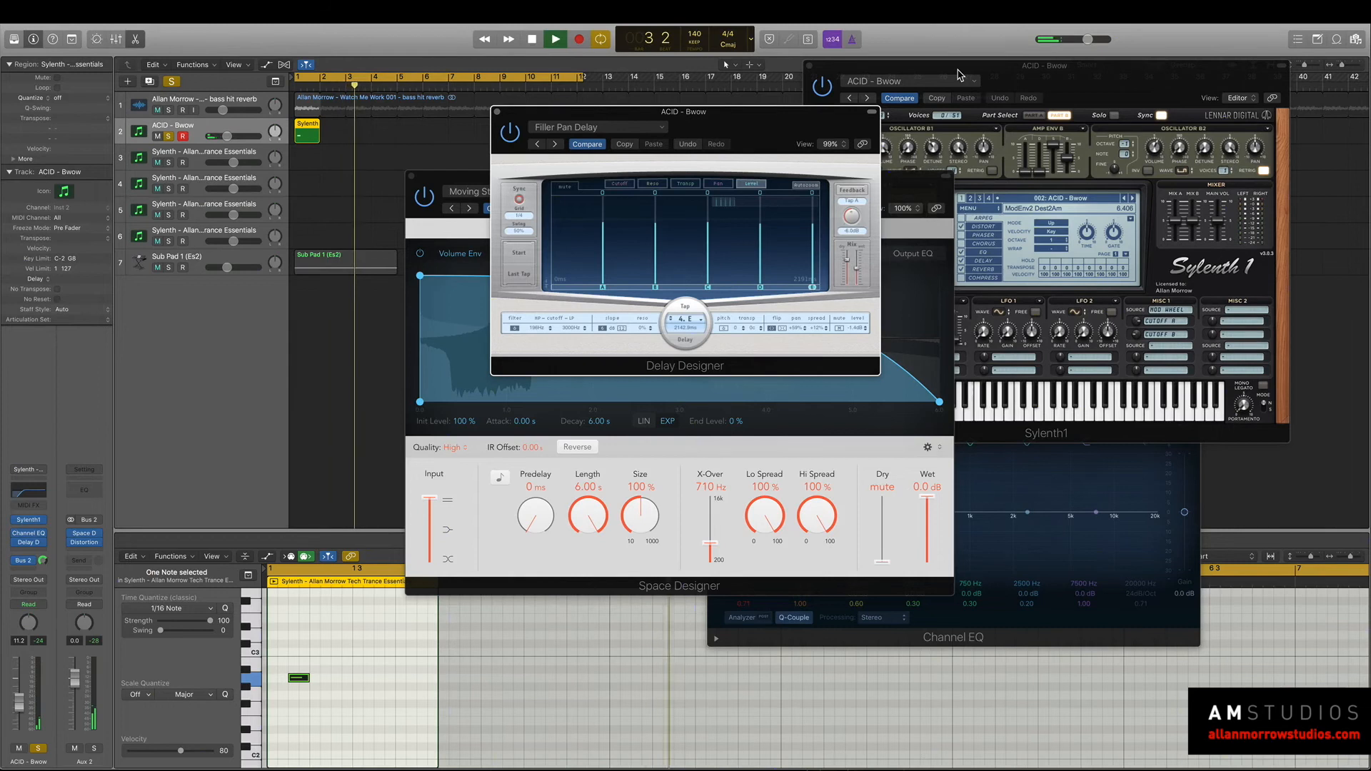
Solo the Sub Pad 1 track alongside the ACID - Bwow synth and audition both together.
drag(960, 74, 940, 59)
click(169, 267)
key(space)
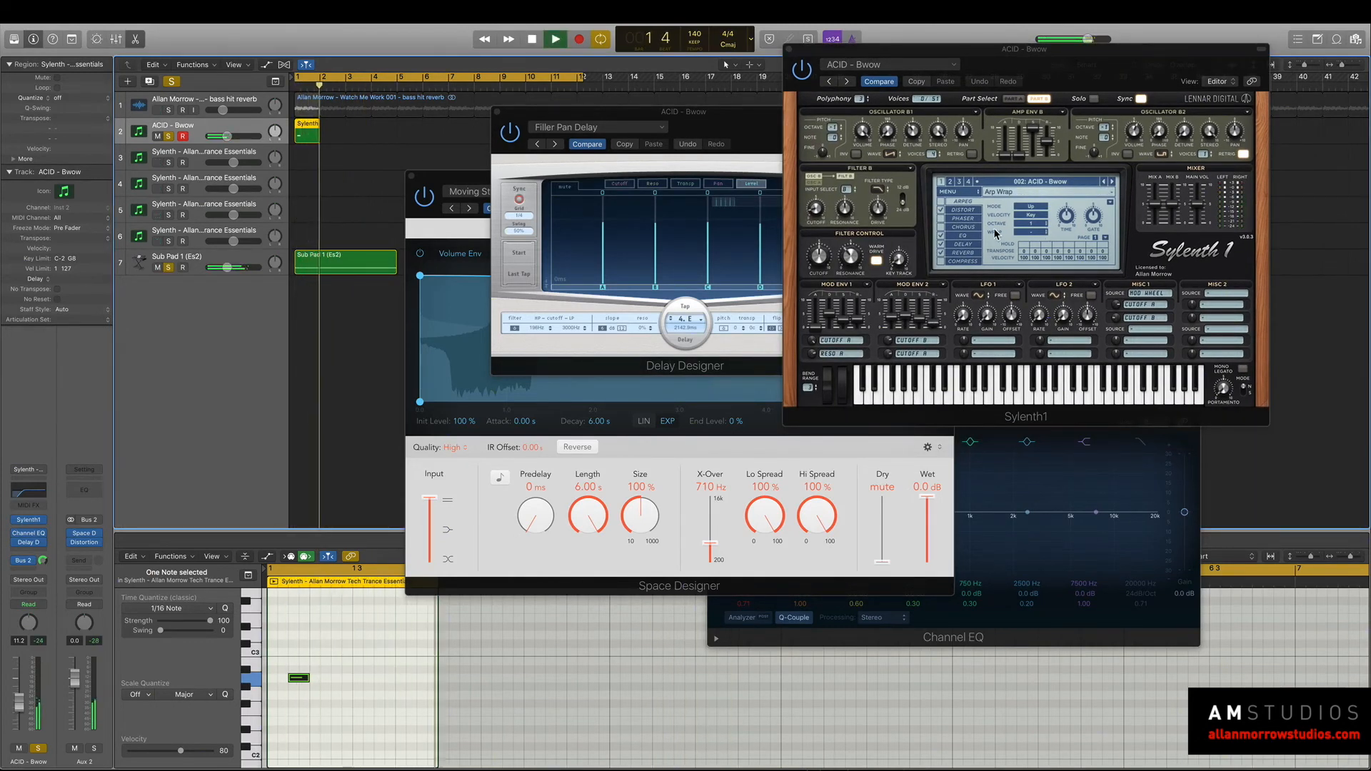
click(220, 259)
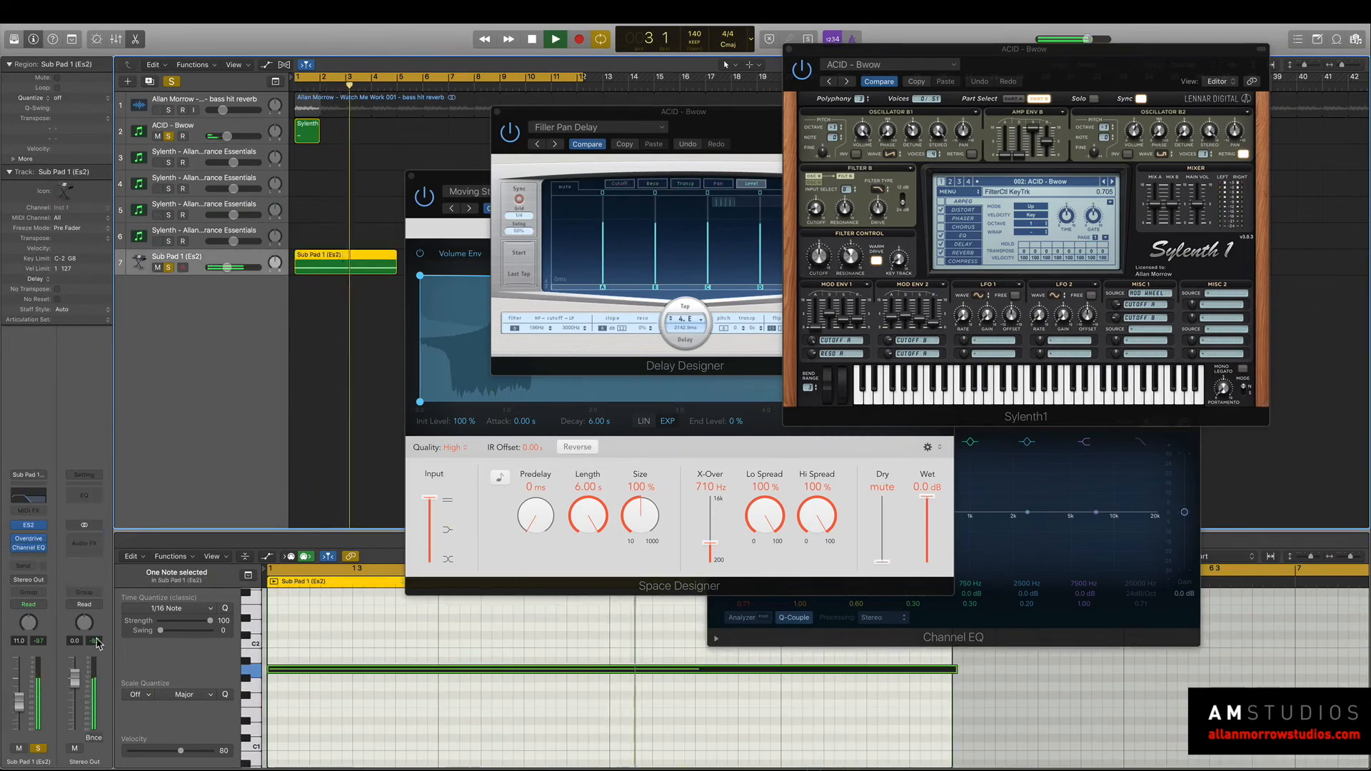
key(space)
key(space)
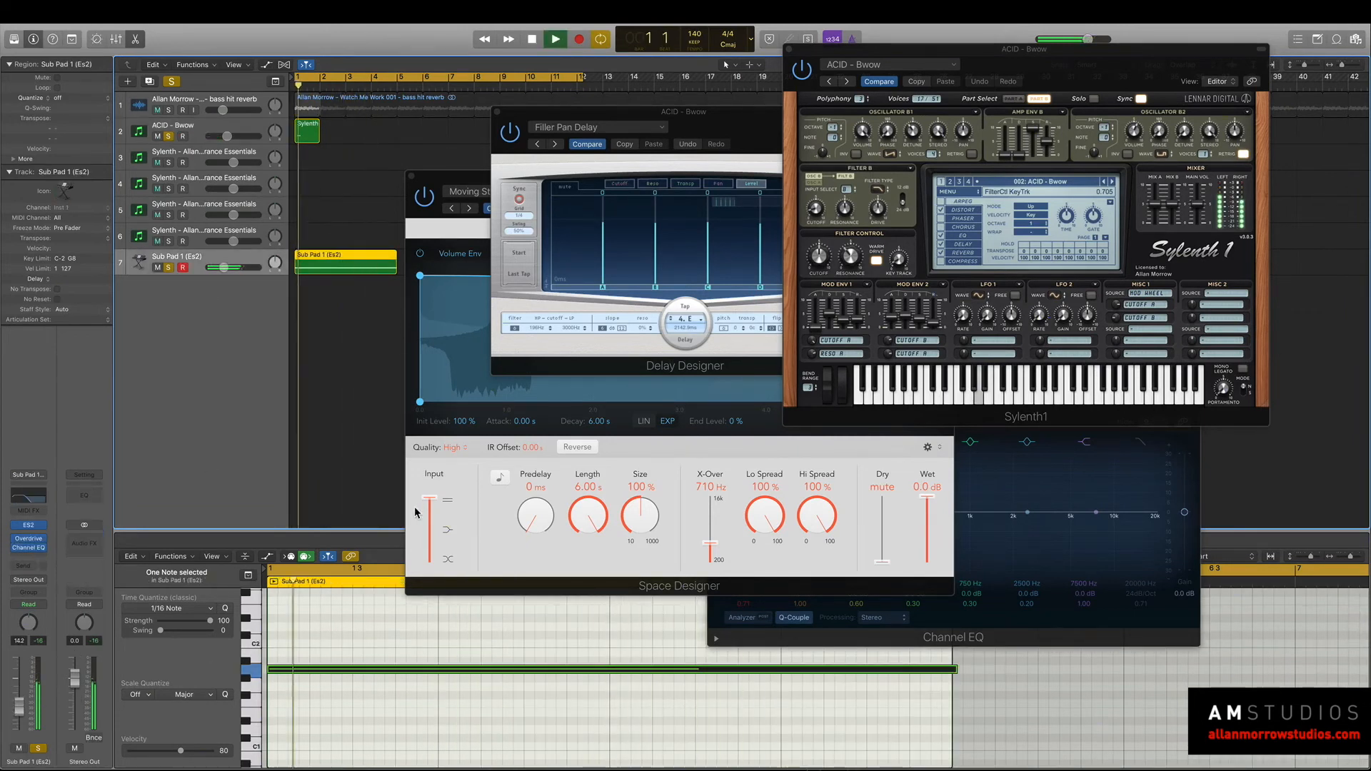
key(space)
Switch the synth track's Sylenth1 to the ACID - Chicken Dinner preset and audition it.
click(216, 127)
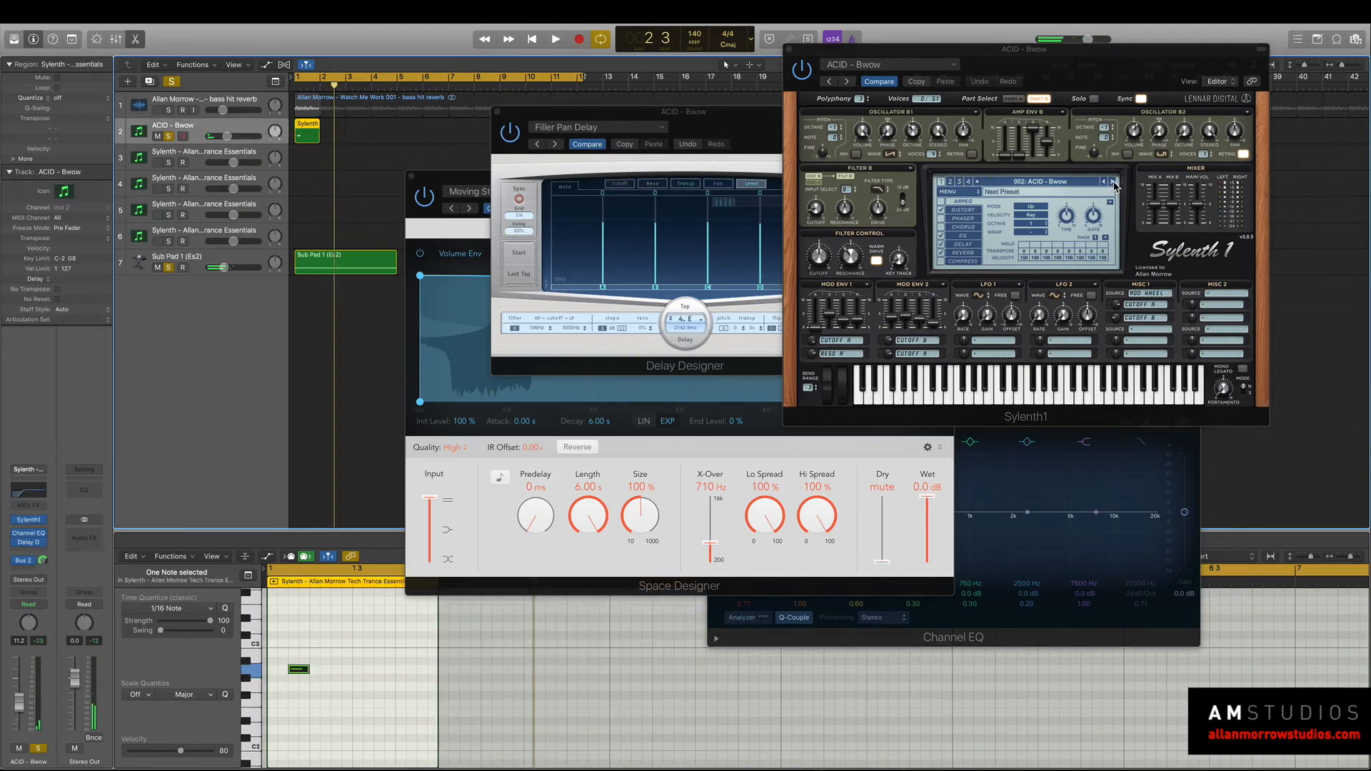
click(1113, 183)
key(space)
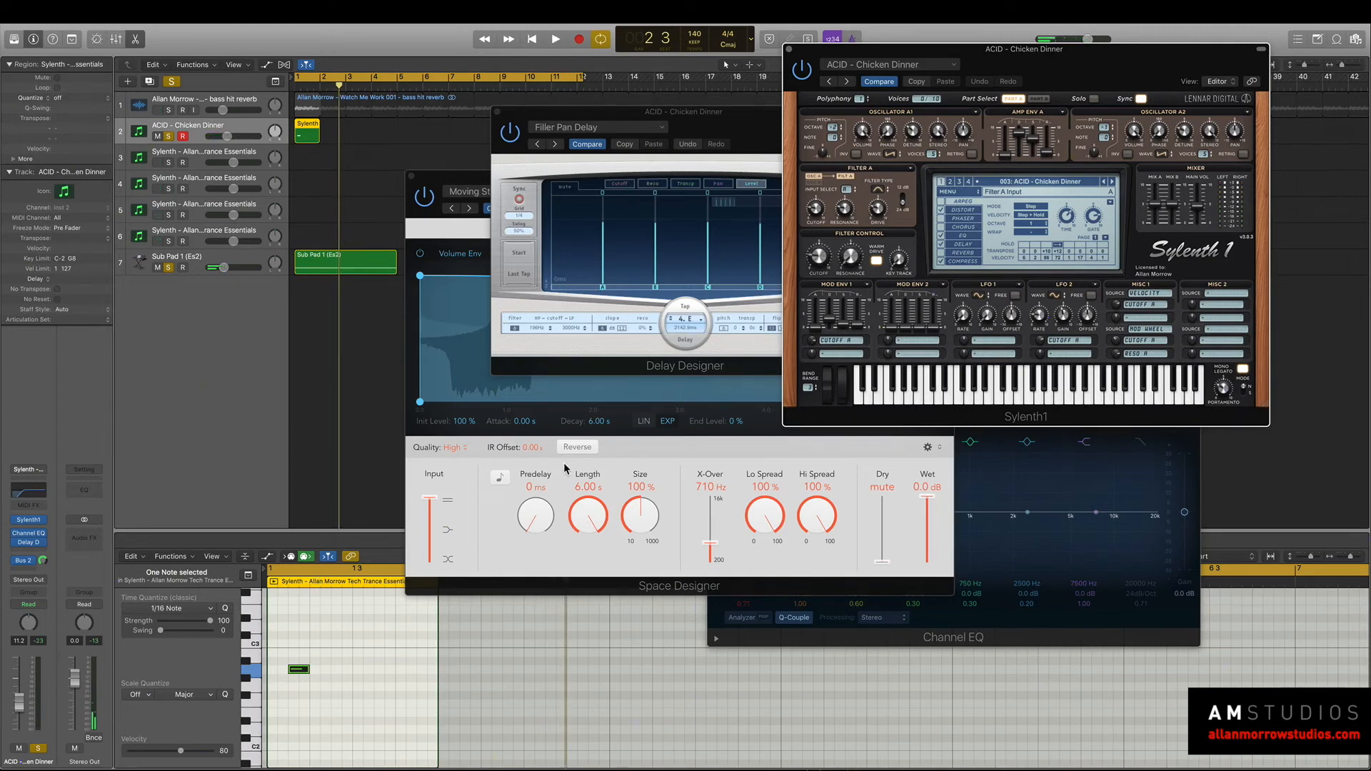
Try Delay Designer's Filter Cusp preset on the synth track, followed by the pitch-shifted Drop Down preset.
click(548, 123)
click(554, 143)
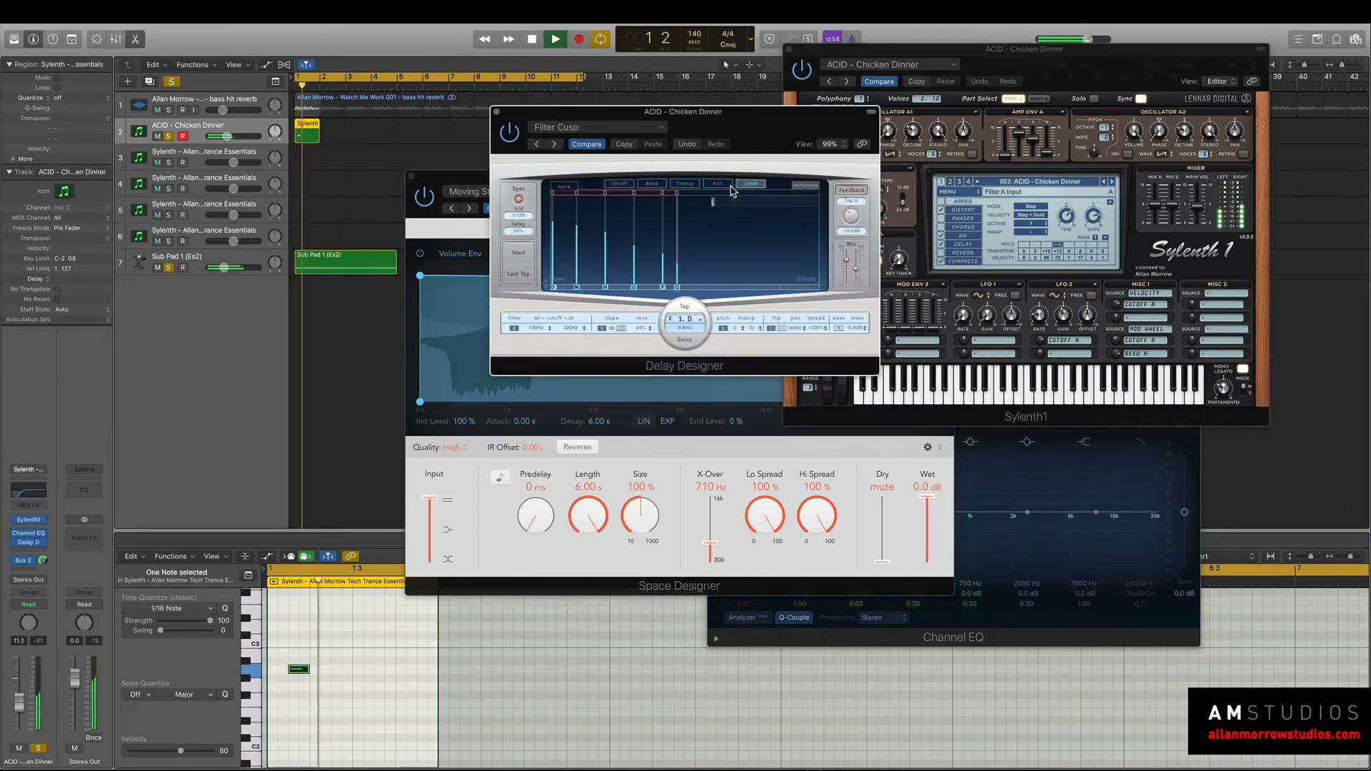
click(597, 127)
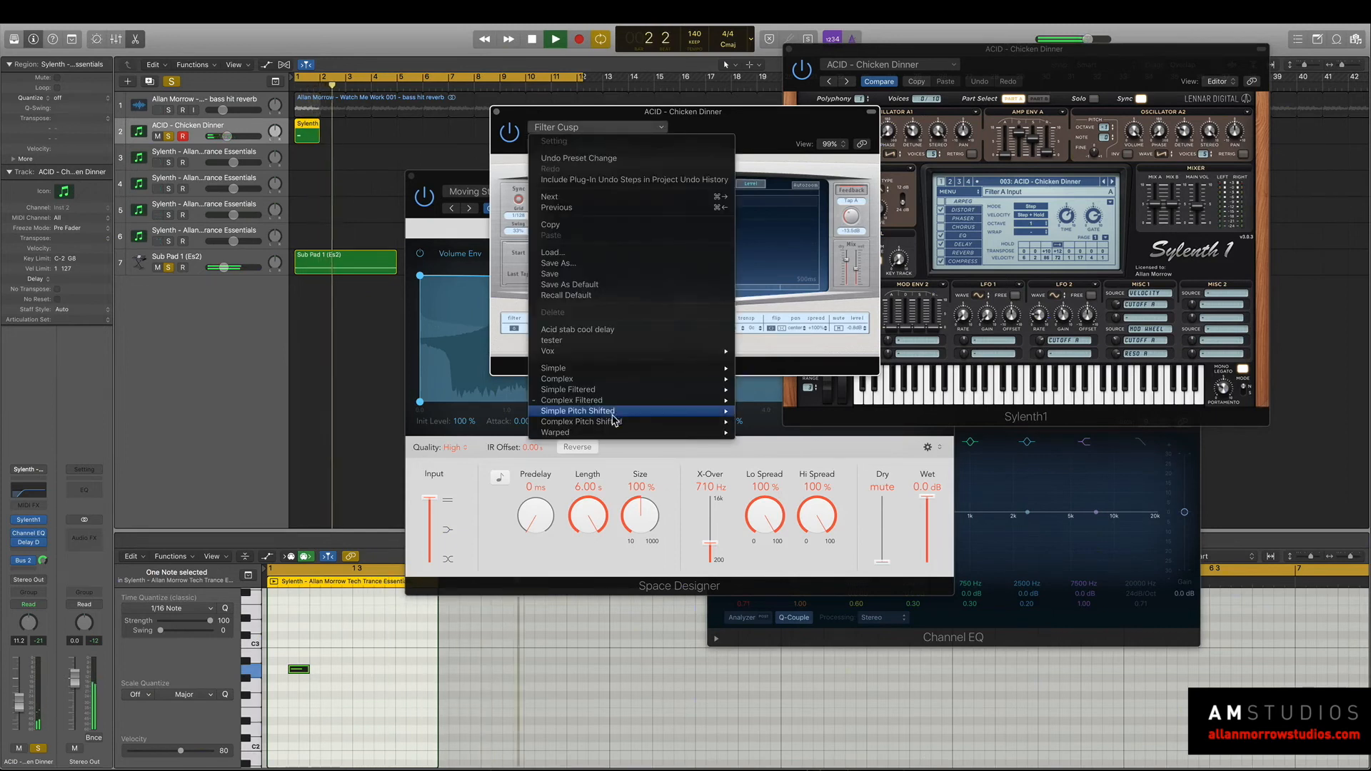
mouse_move(619, 415)
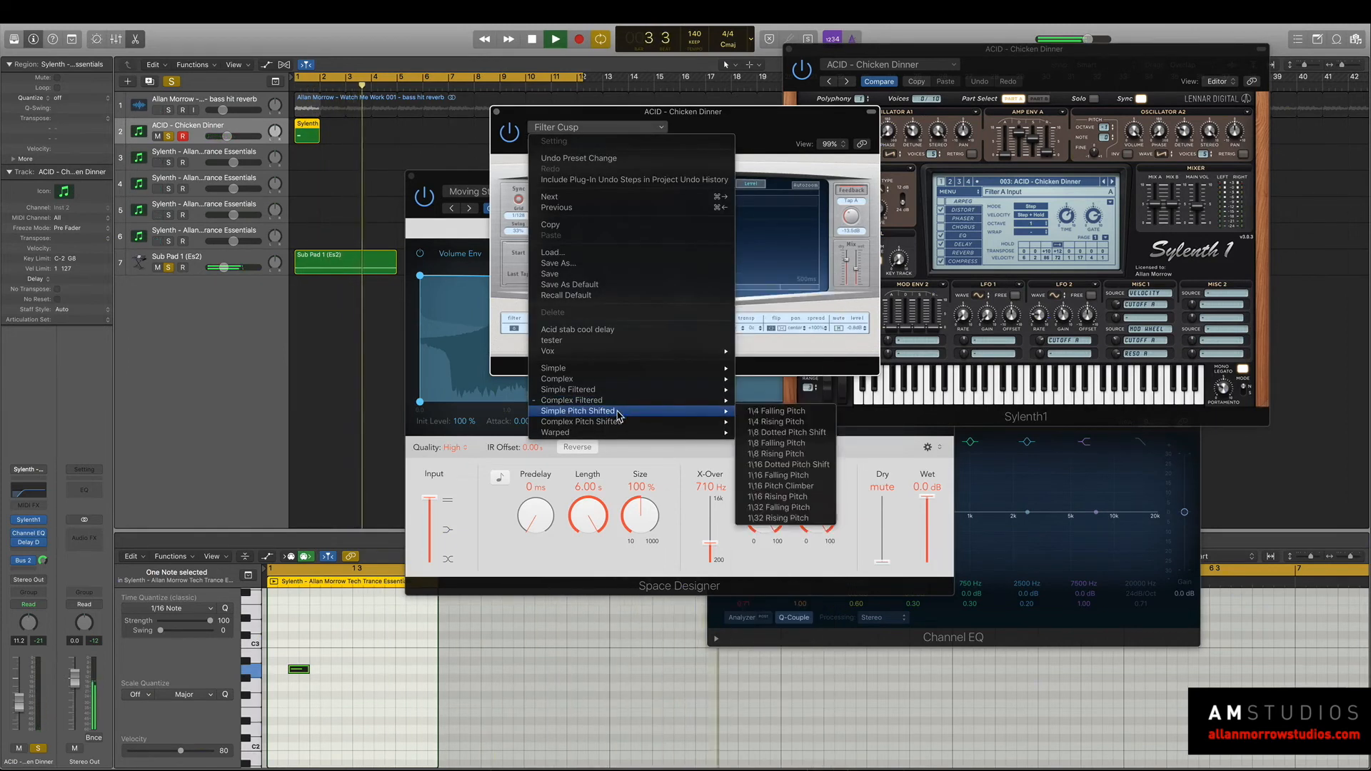
click(770, 432)
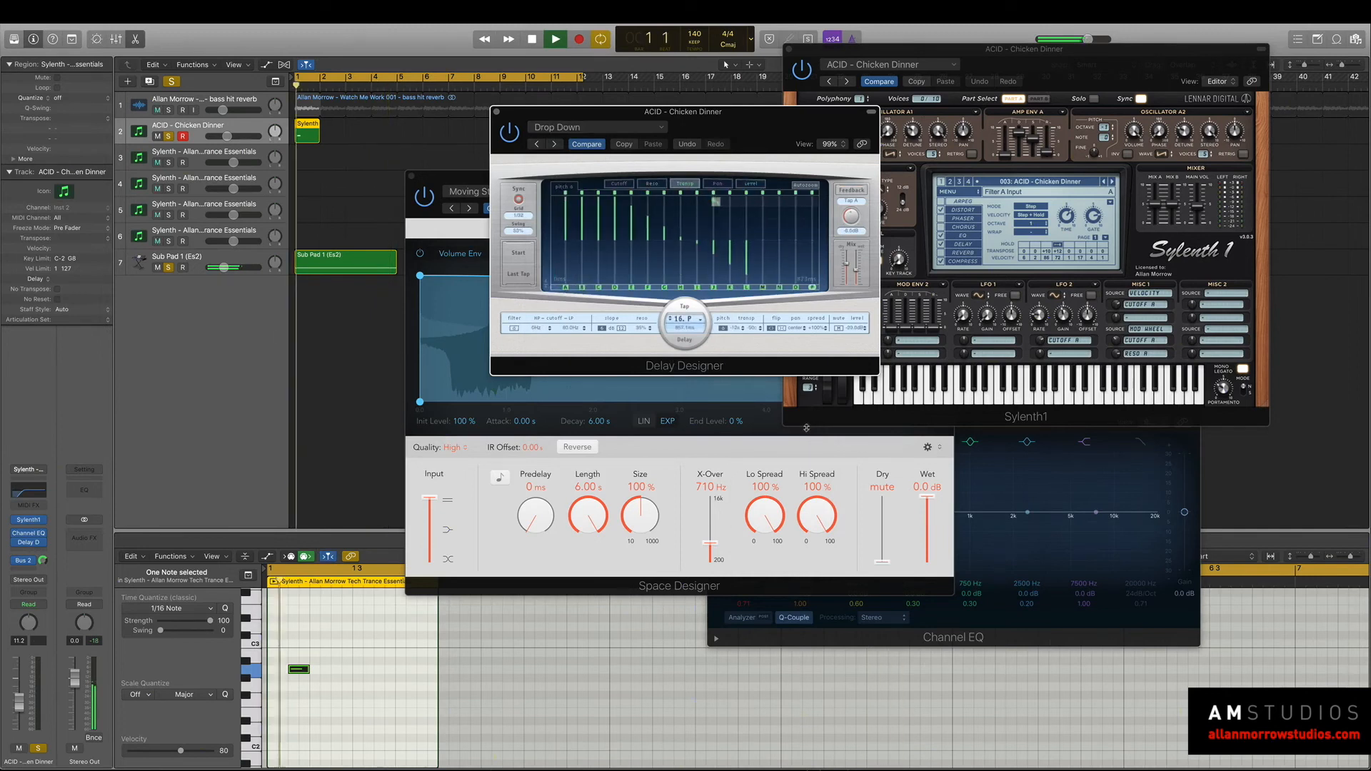
Take the Sub Pad 1 track out of solo and audition the delayed acid synth on its own.
key(space)
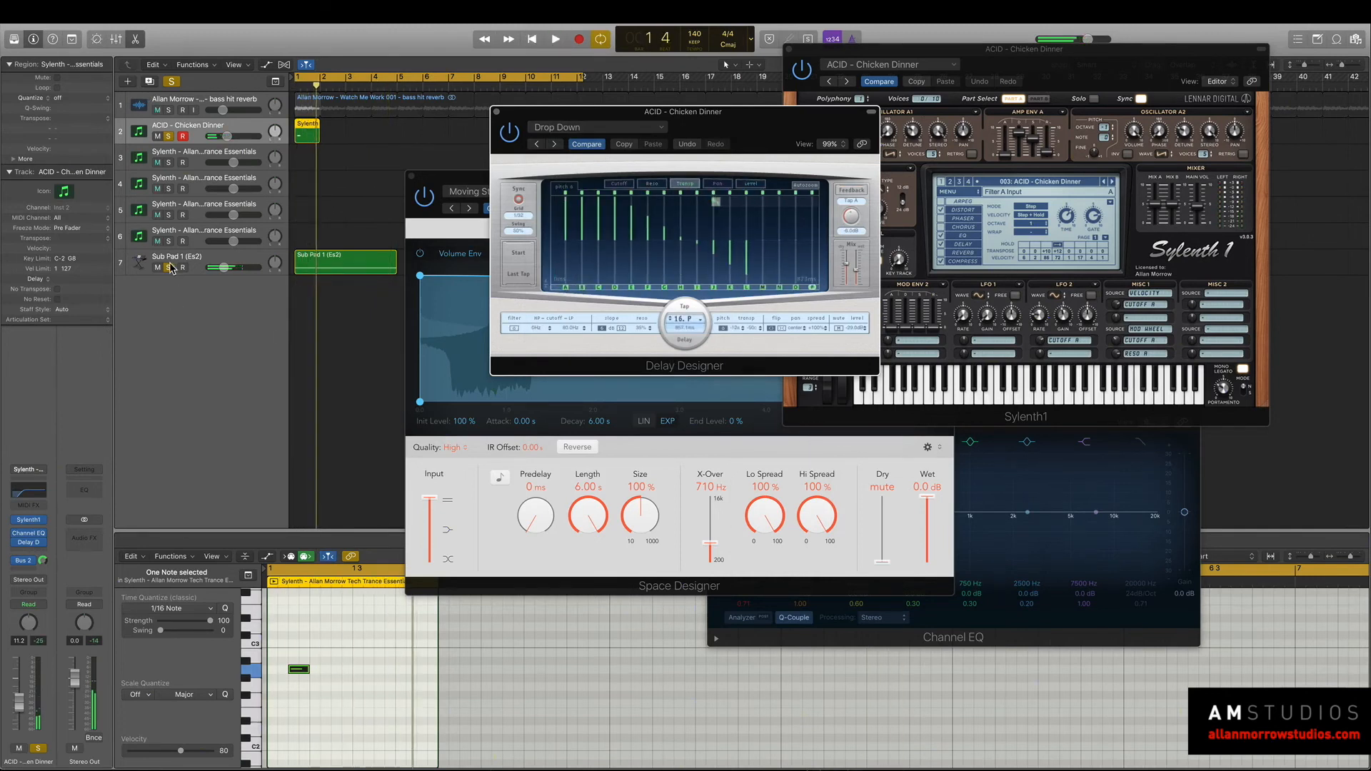
click(164, 314)
key(space)
key(space)
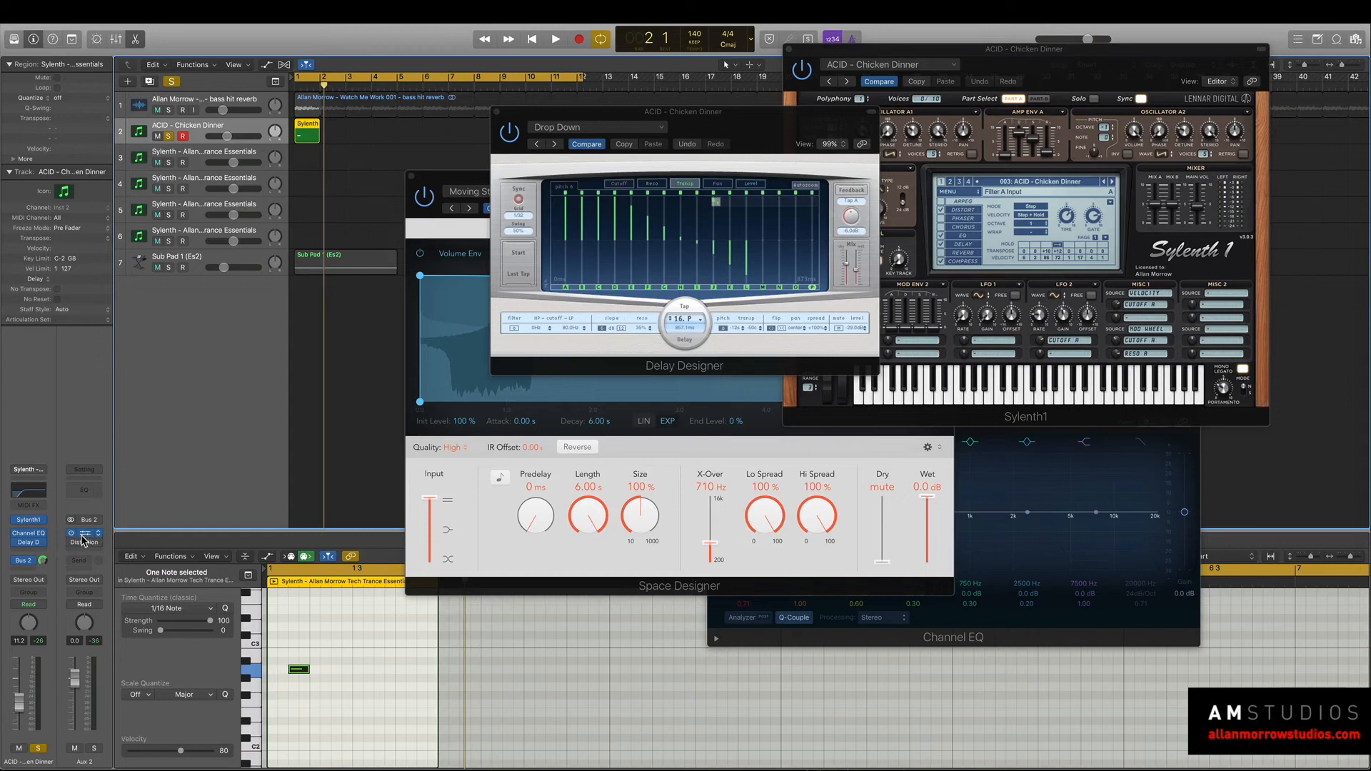
Bring up Aux 2's Space Designer, load its Quick Return setting and move the window clear of the delay while playing.
click(84, 539)
key(space)
click(469, 208)
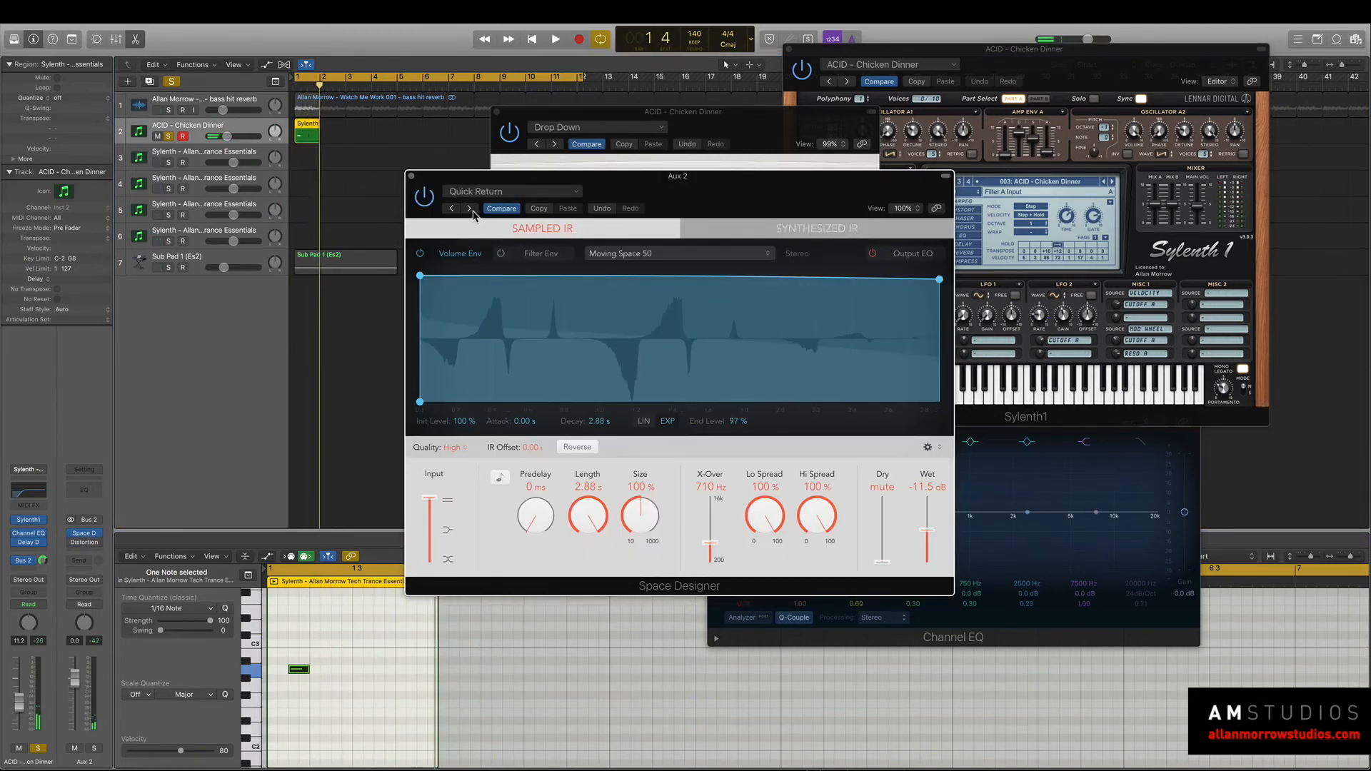
drag(539, 183, 749, 220)
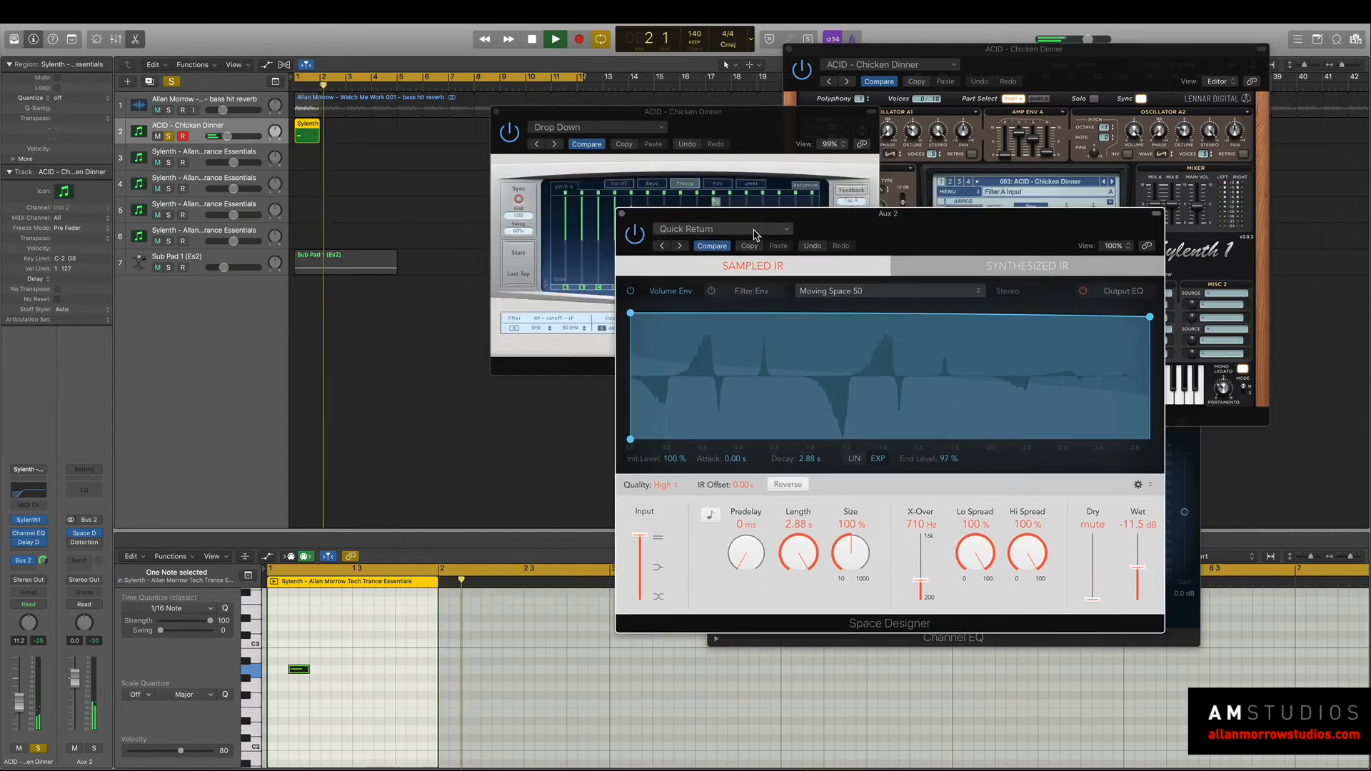
Raise the synth track's volume to -7.0 dB and Space Designer's wet level to -7.8 dB during playback.
drag(16, 694, 18, 686)
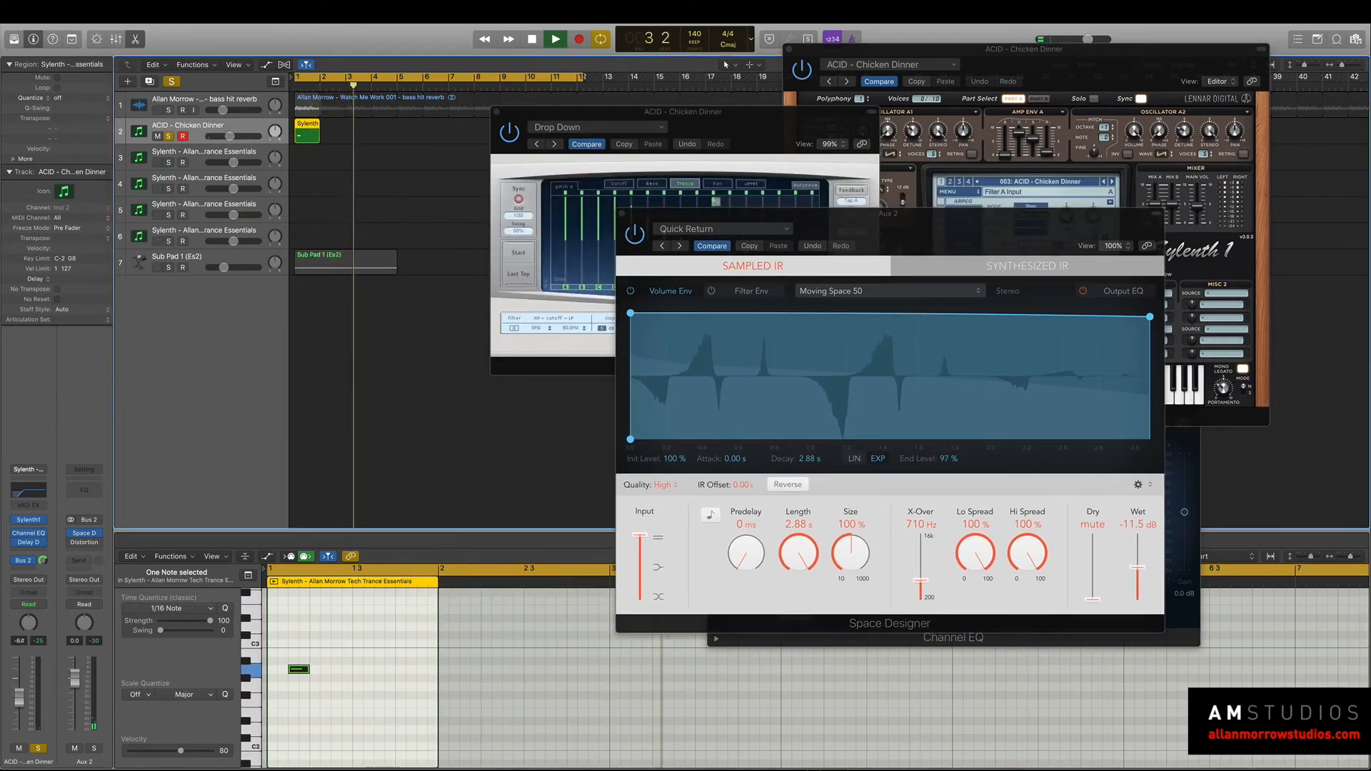
drag(1140, 577, 1140, 564)
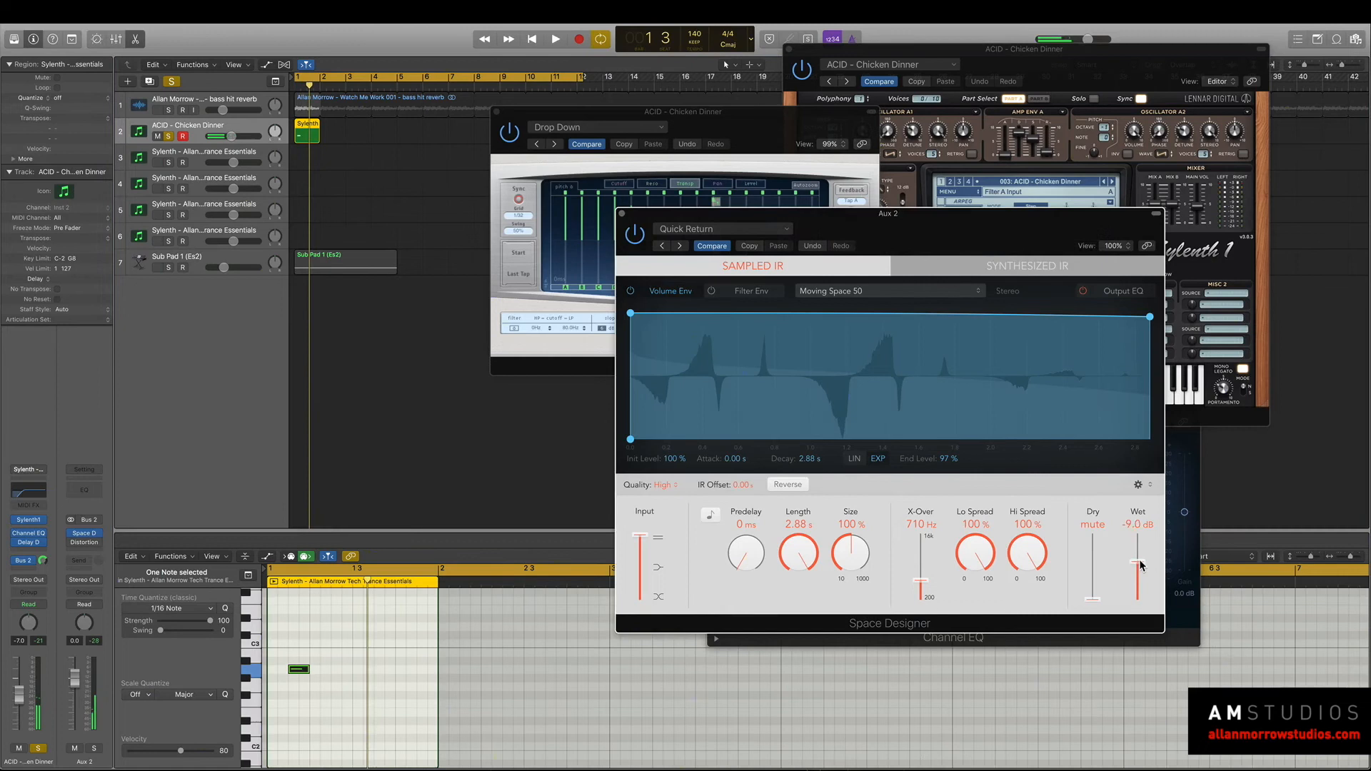
key(space)
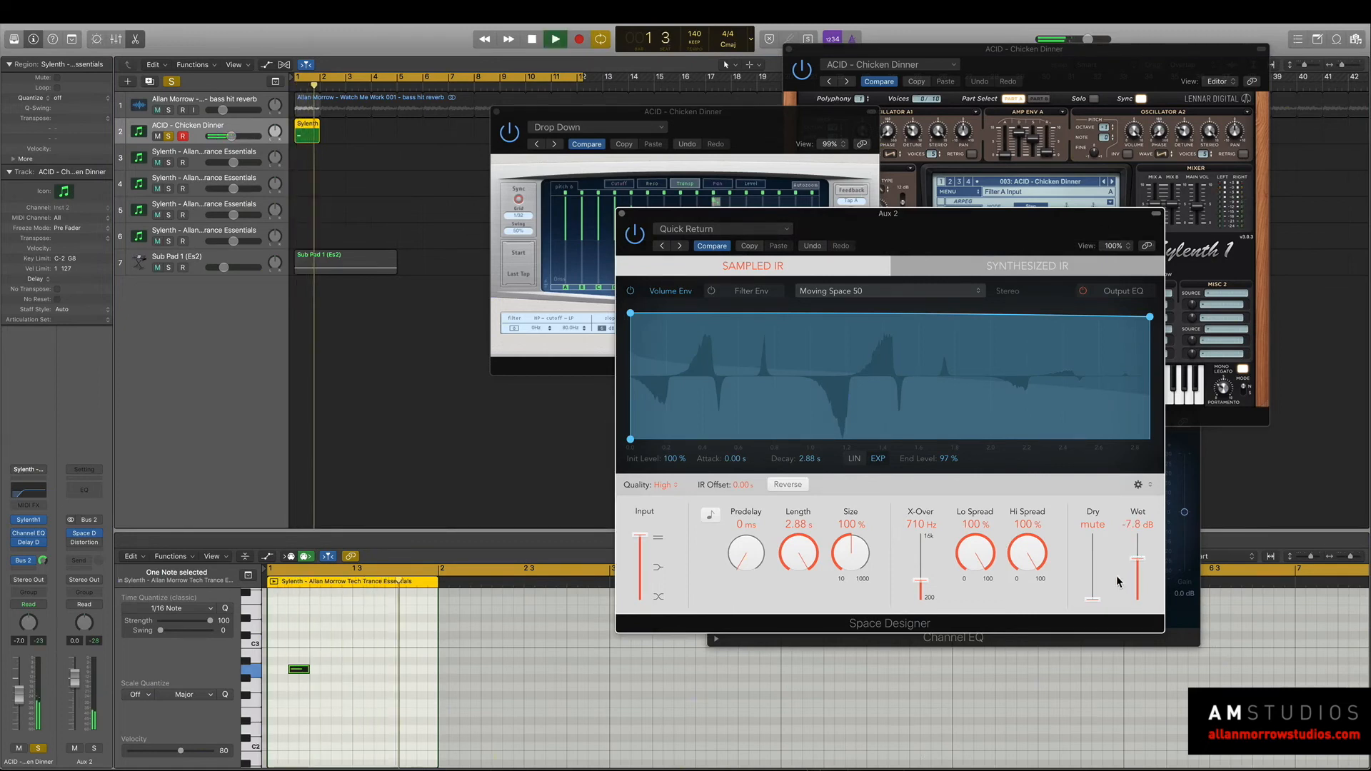
Change Space Designer to the Ramping Up setting and audition the reverb.
click(679, 245)
key(space)
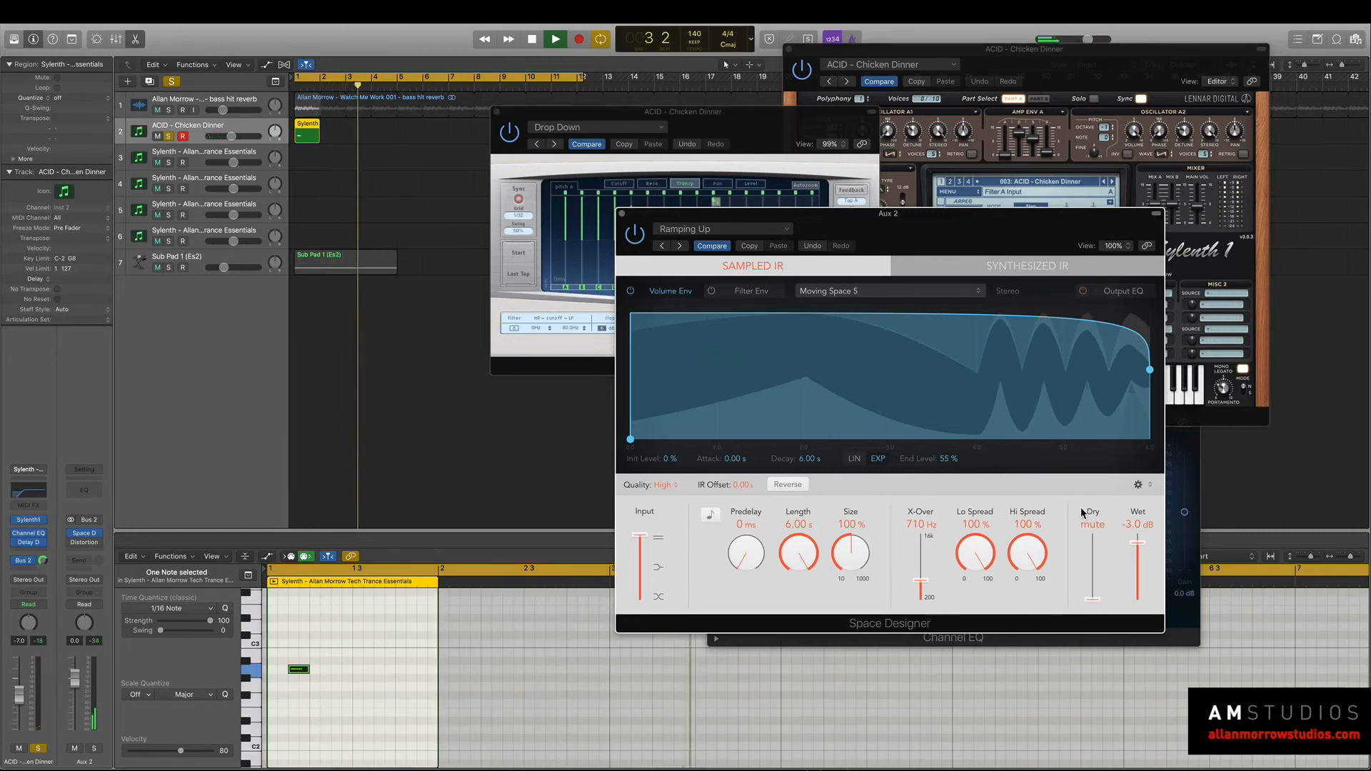
key(space)
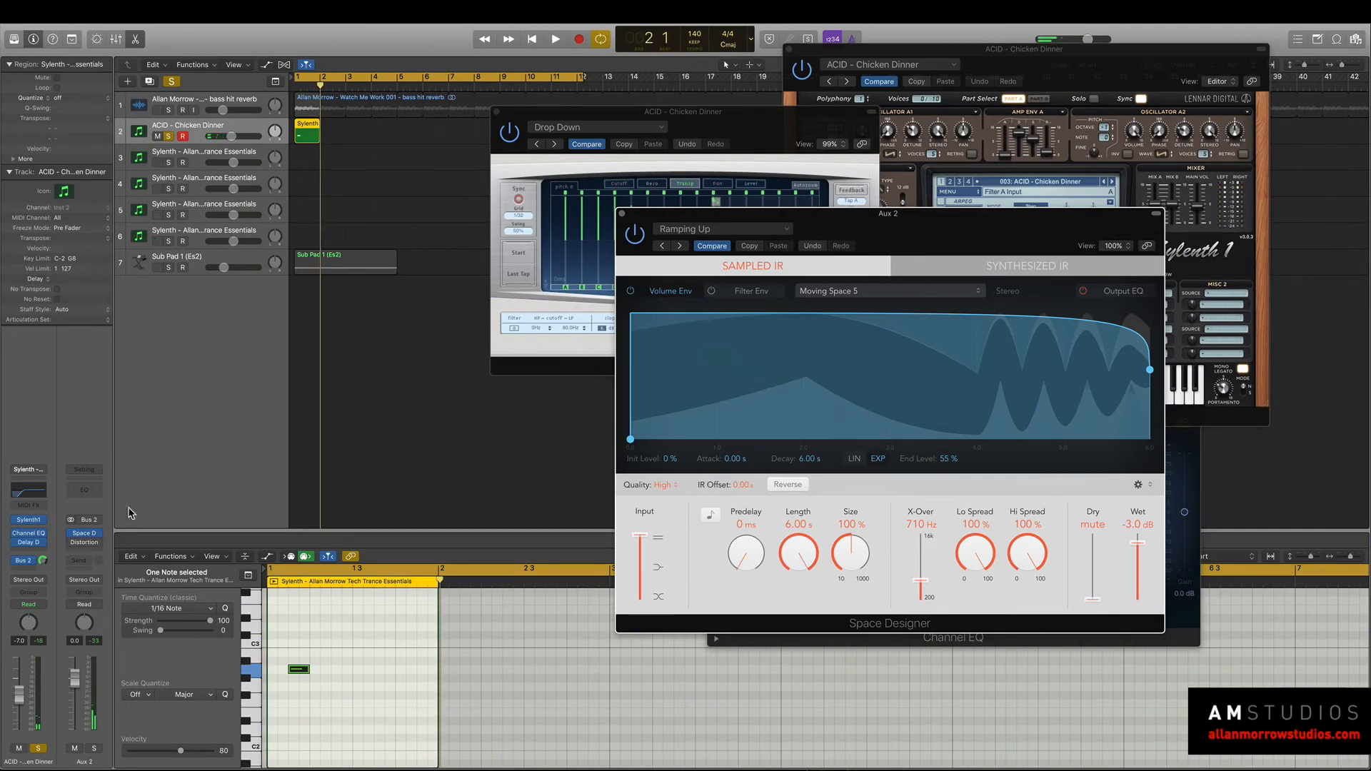
Raise the low cut in the synth track's Channel EQ to about 365 Hz and audition it with the sub pad soloed.
click(36, 496)
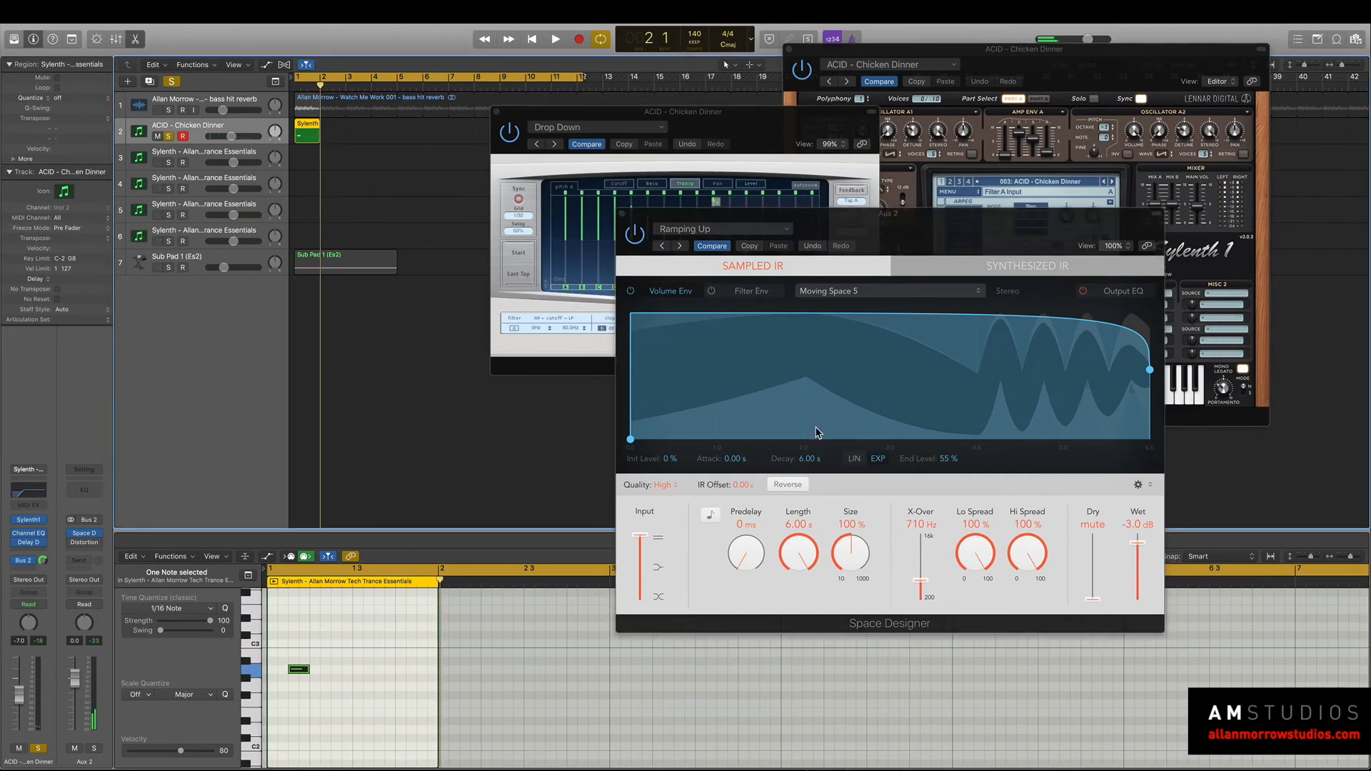
click(29, 492)
drag(859, 553, 897, 548)
key(space)
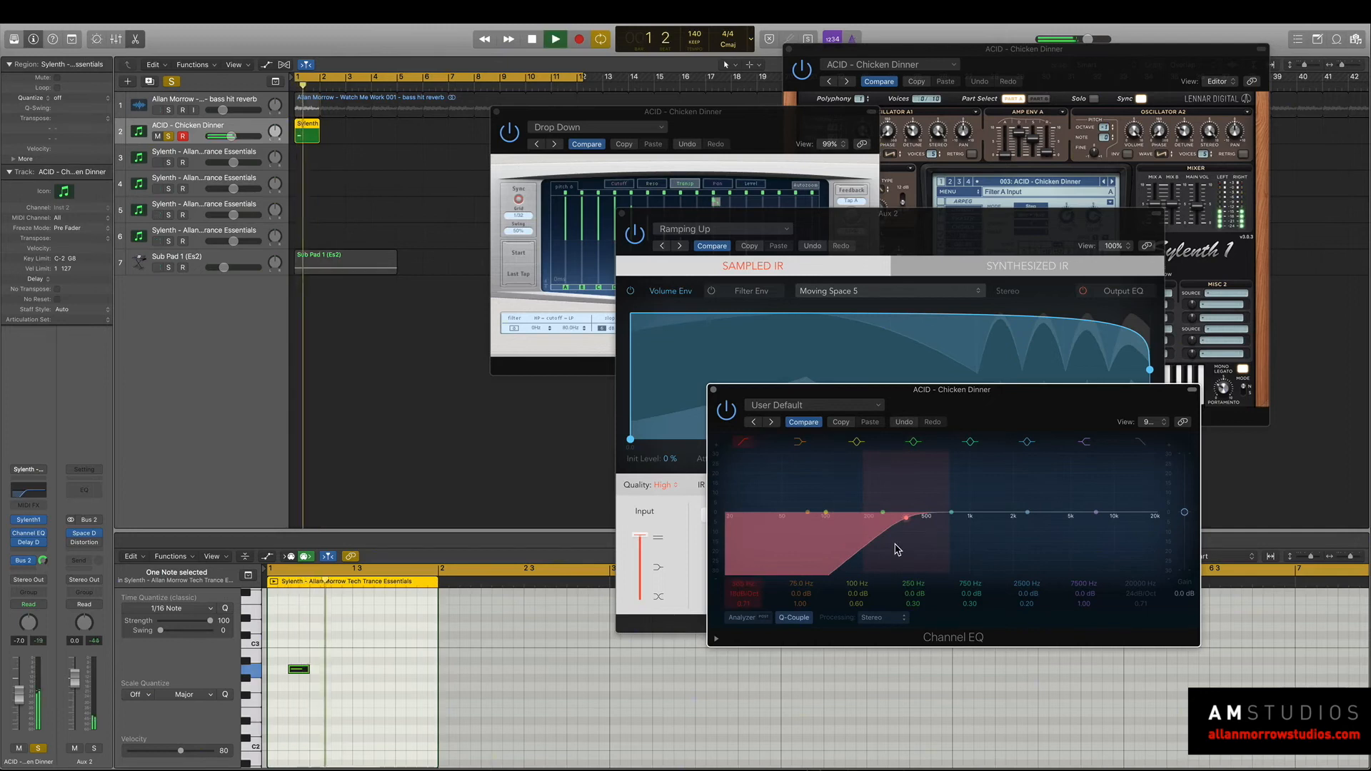
click(170, 267)
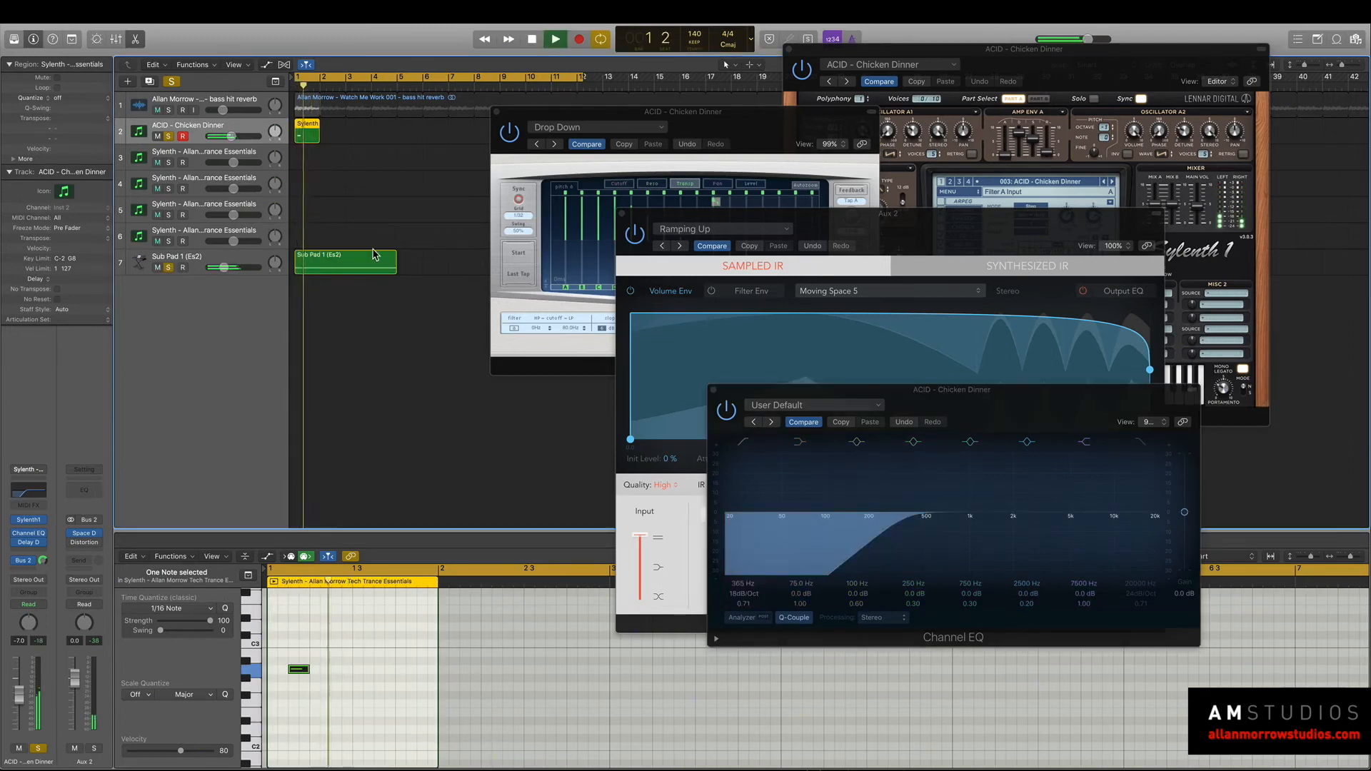
Switch Sylenth1 to the ACID - Hit Me Hard preset and audition it with and without the sub pad.
click(988, 51)
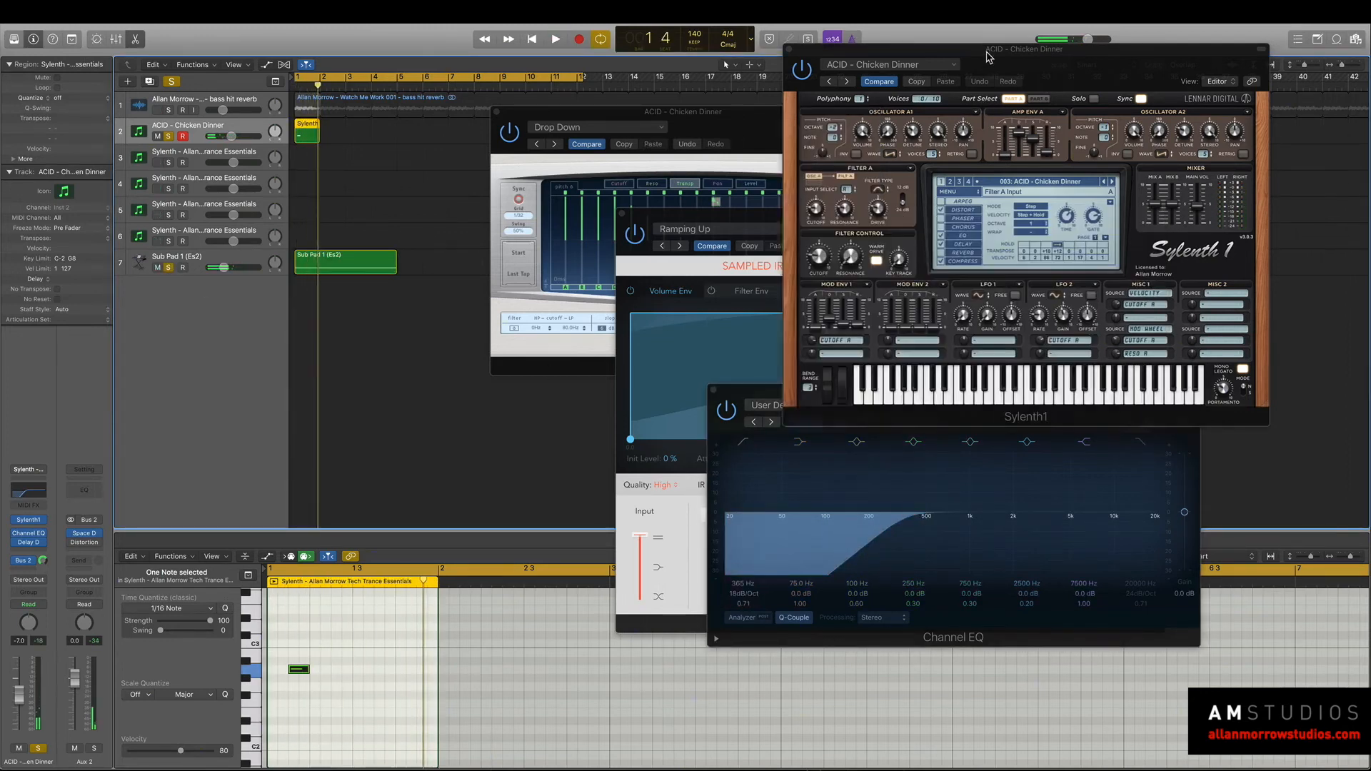
click(1109, 183)
key(space)
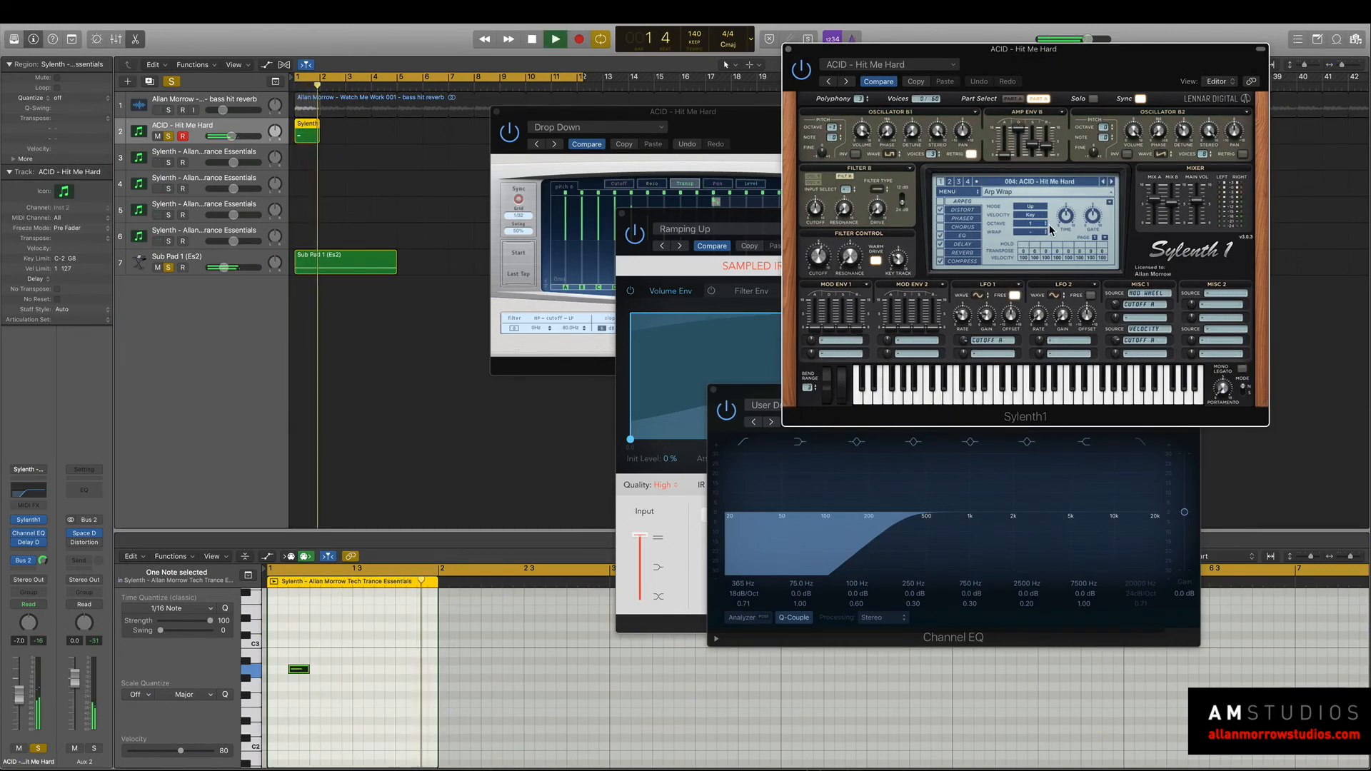
click(168, 267)
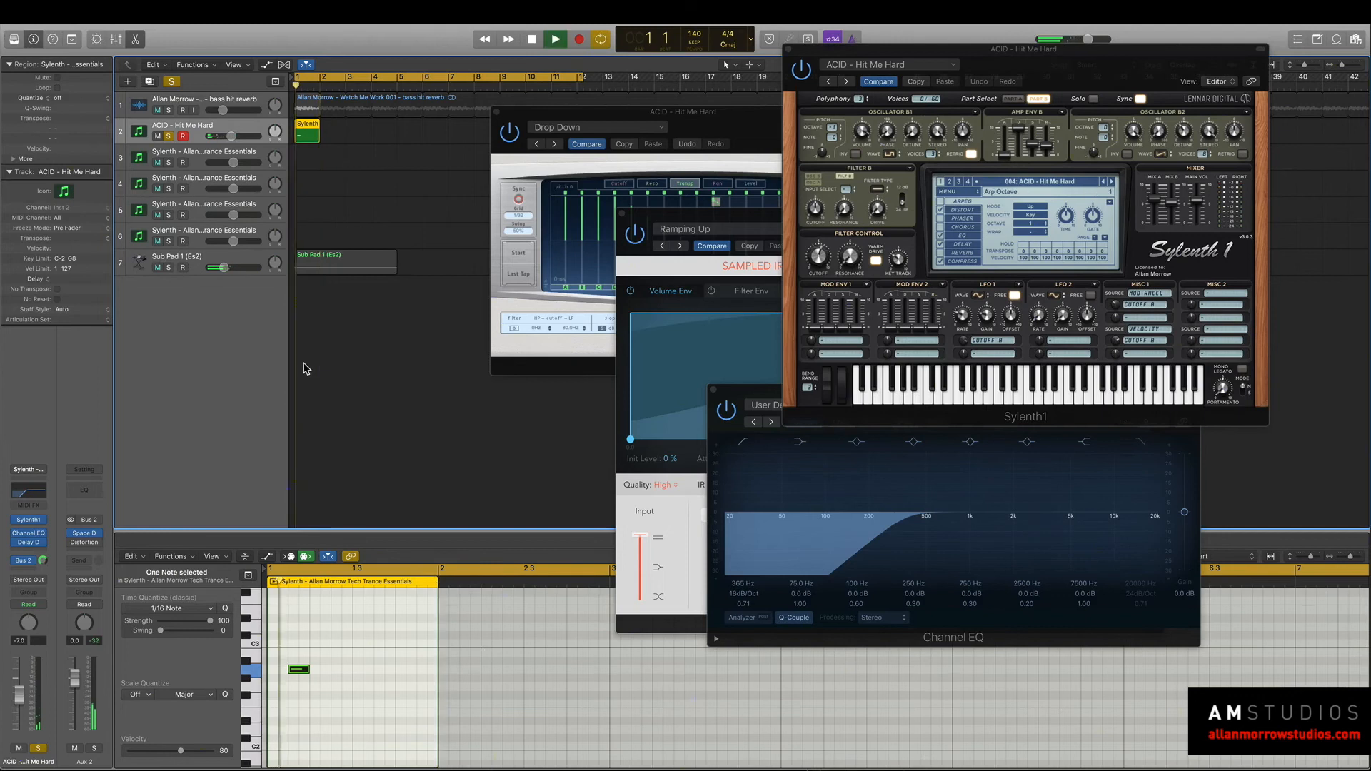
key(space)
Step Delay Designer through the Eighties Pattern and Falling Double presets, auditioning the acid synth.
click(566, 120)
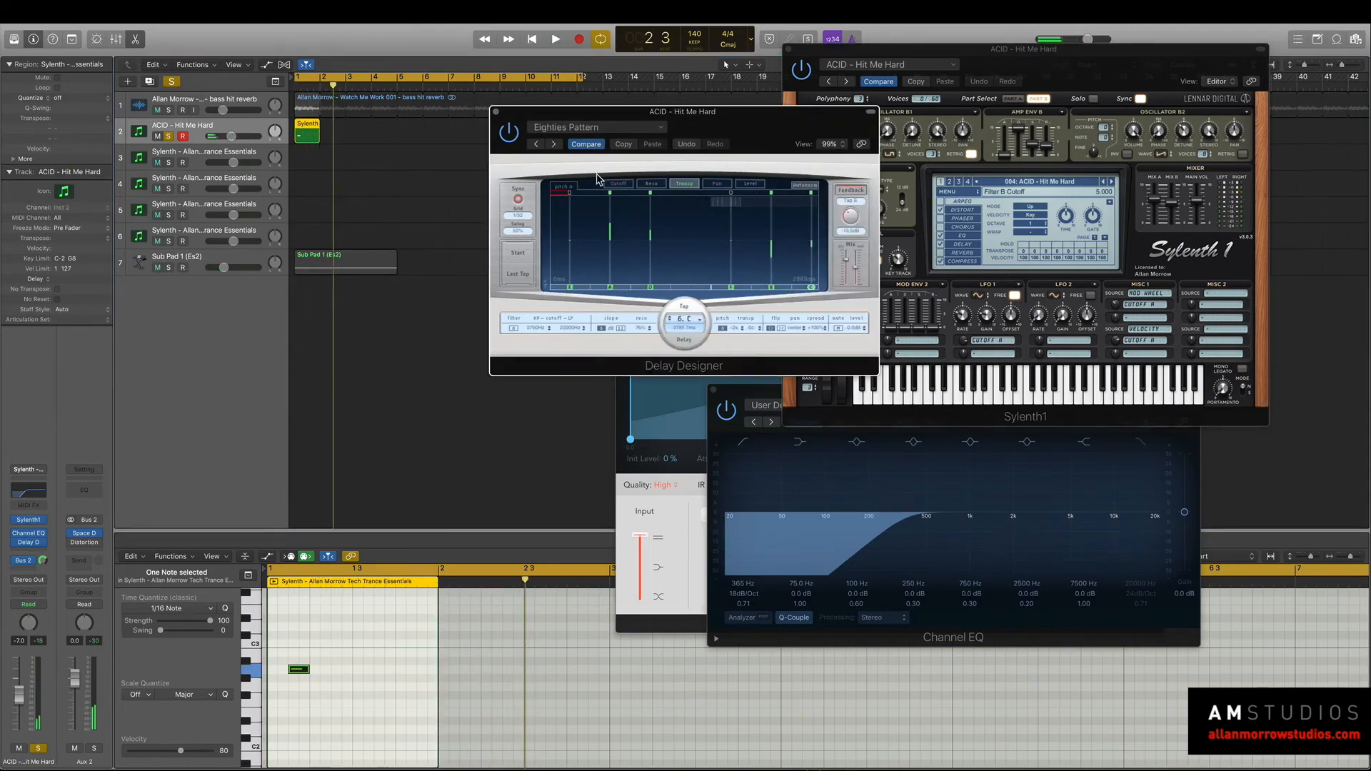
key(space)
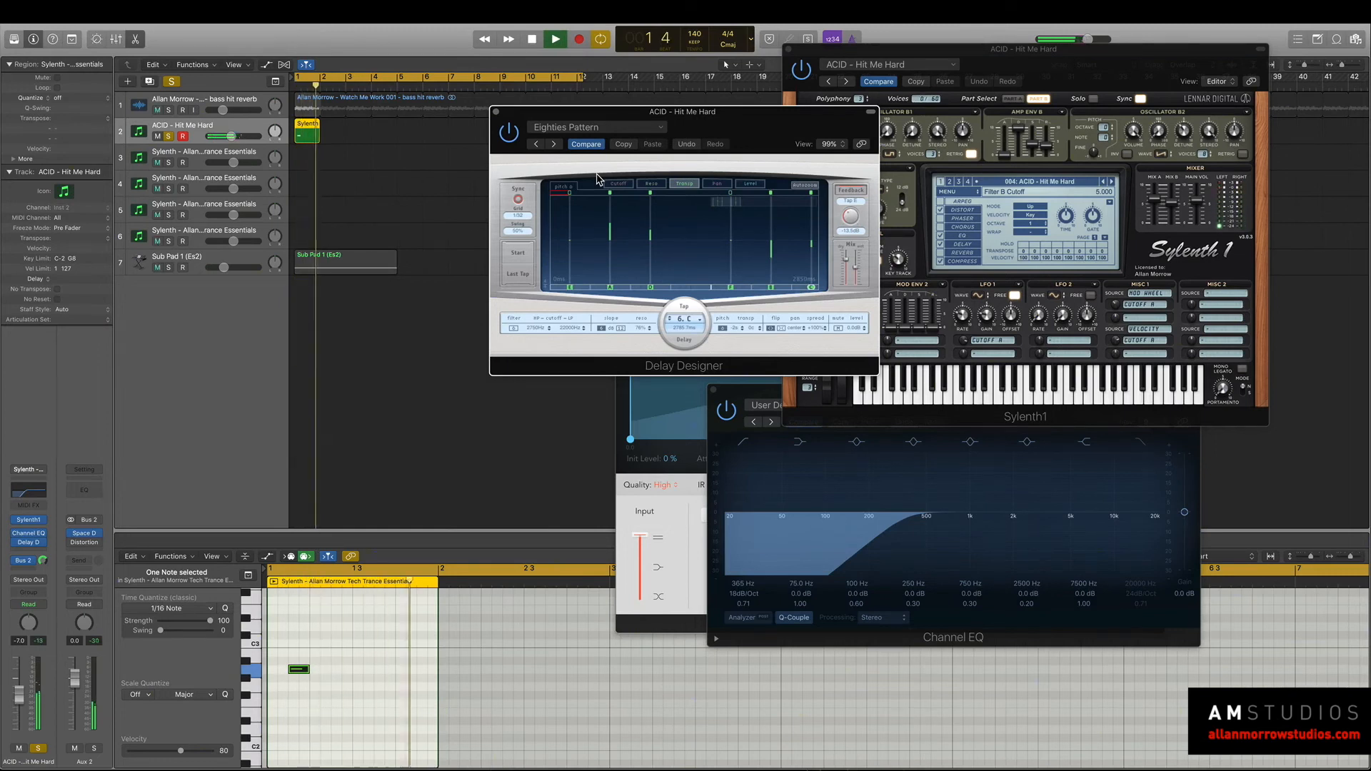
click(554, 144)
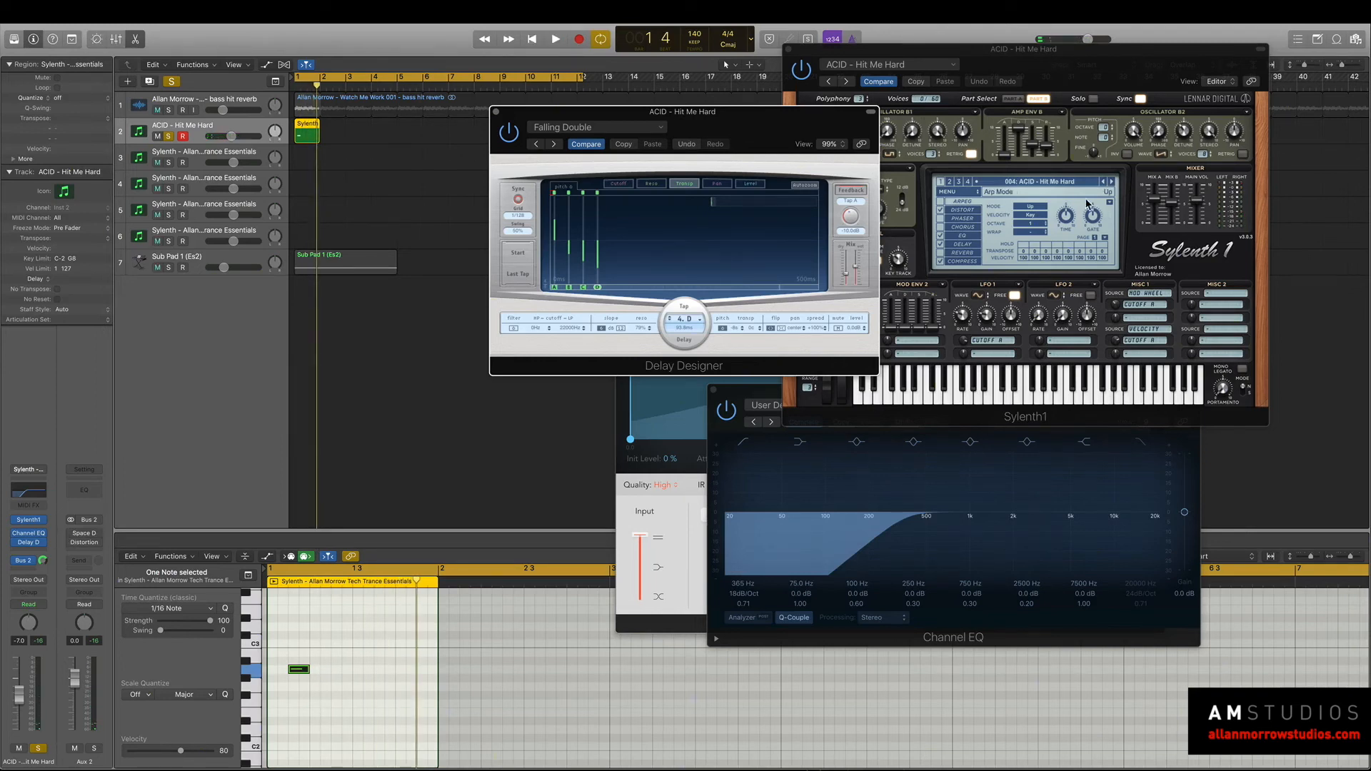
Switch Sylenth1 to the ACID - Hot Shot preset and play the loop.
click(1111, 183)
key(space)
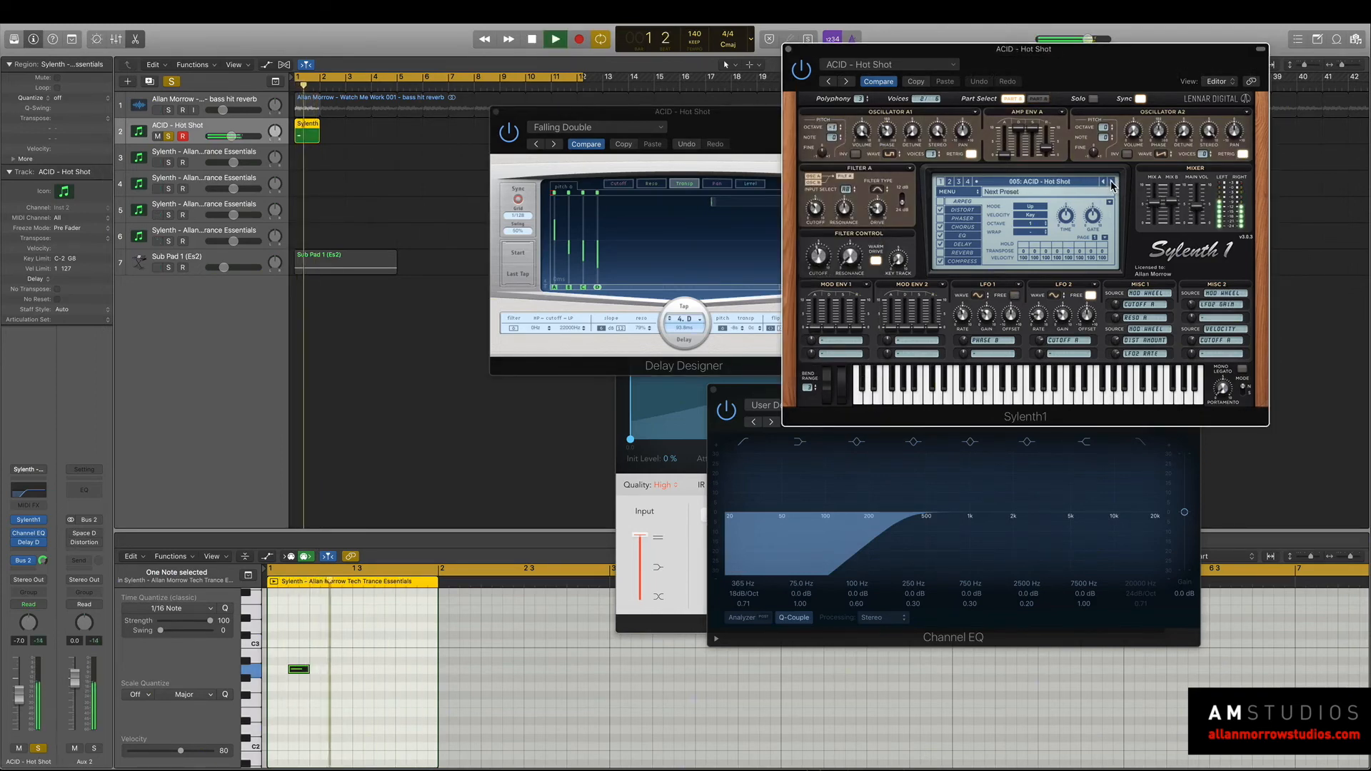
Step Sylenth1 through the following acid presets to ACID - Velocity Is King, auditioning each with the loop.
click(1111, 183)
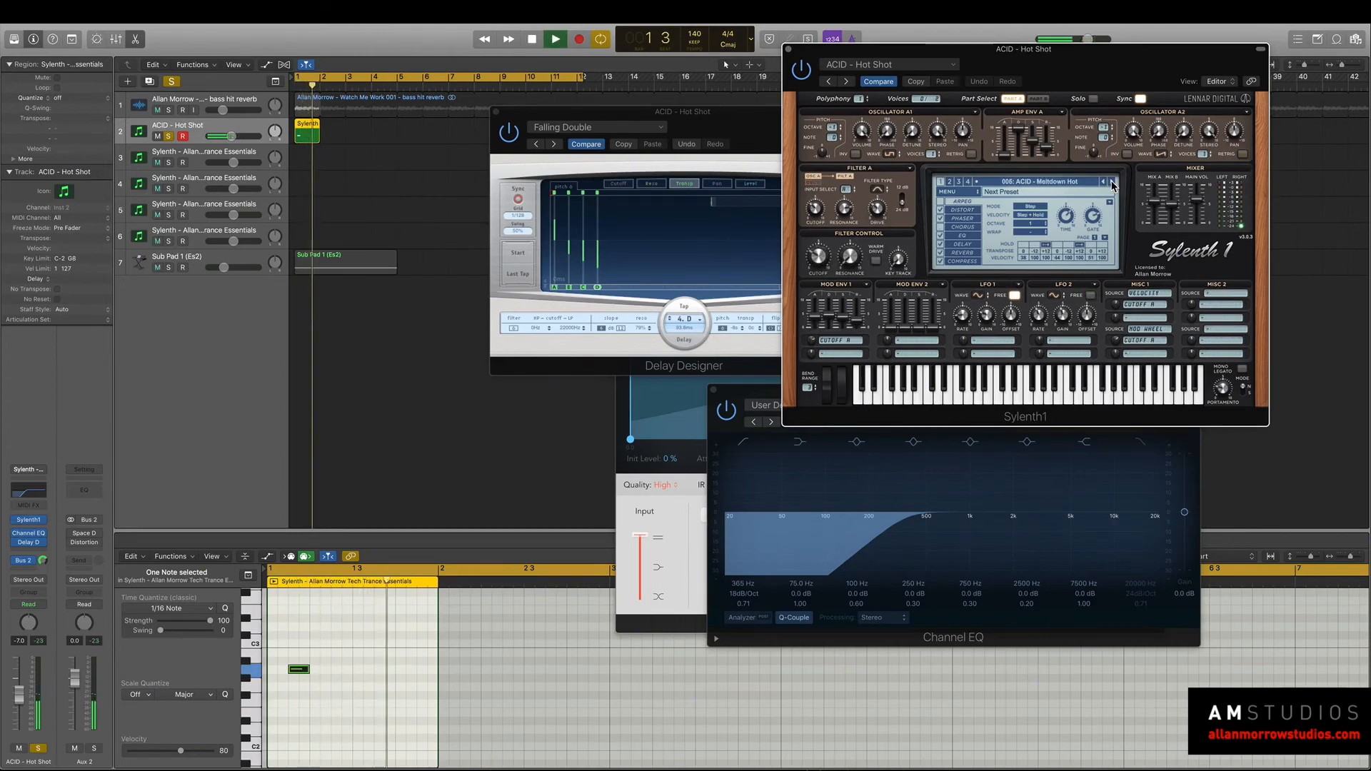
click(1111, 183)
click(1112, 183)
click(1112, 184)
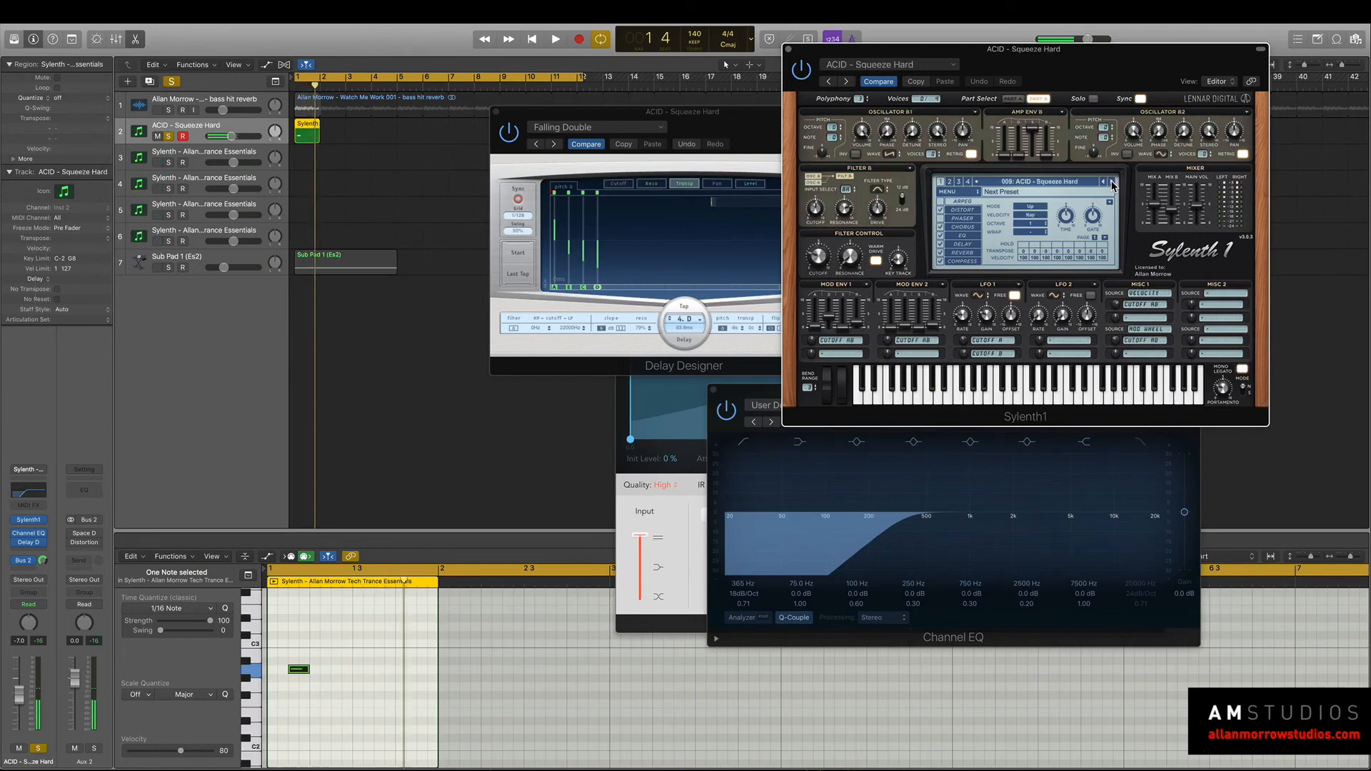
click(1112, 184)
click(1112, 184)
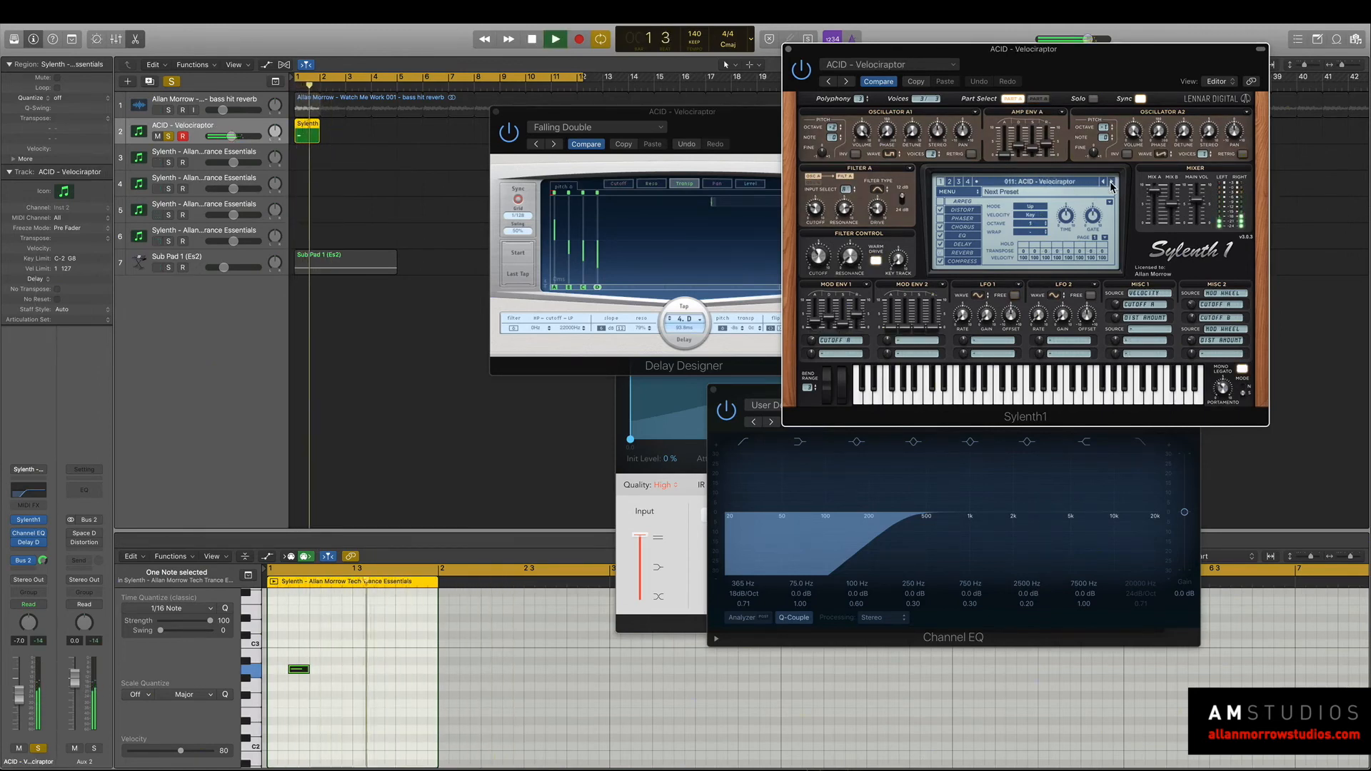
click(1112, 184)
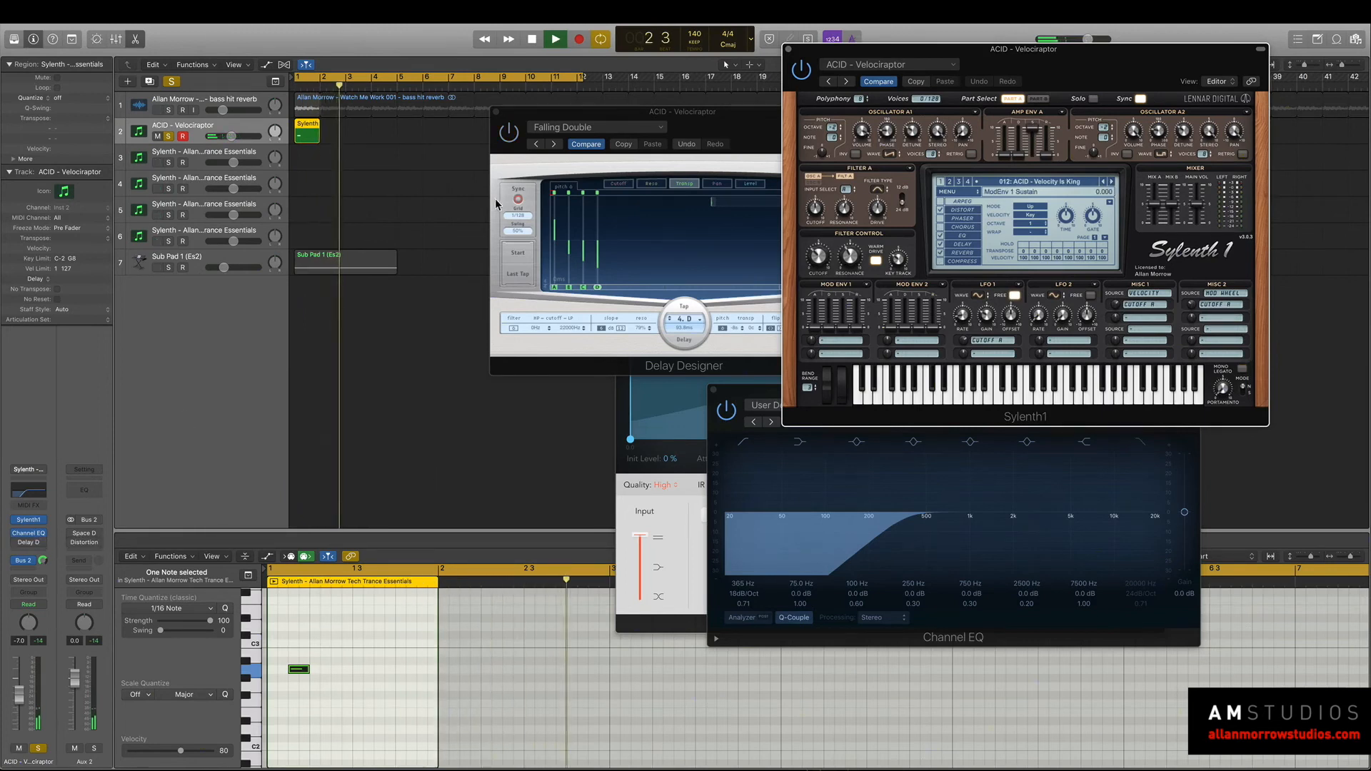
key(space)
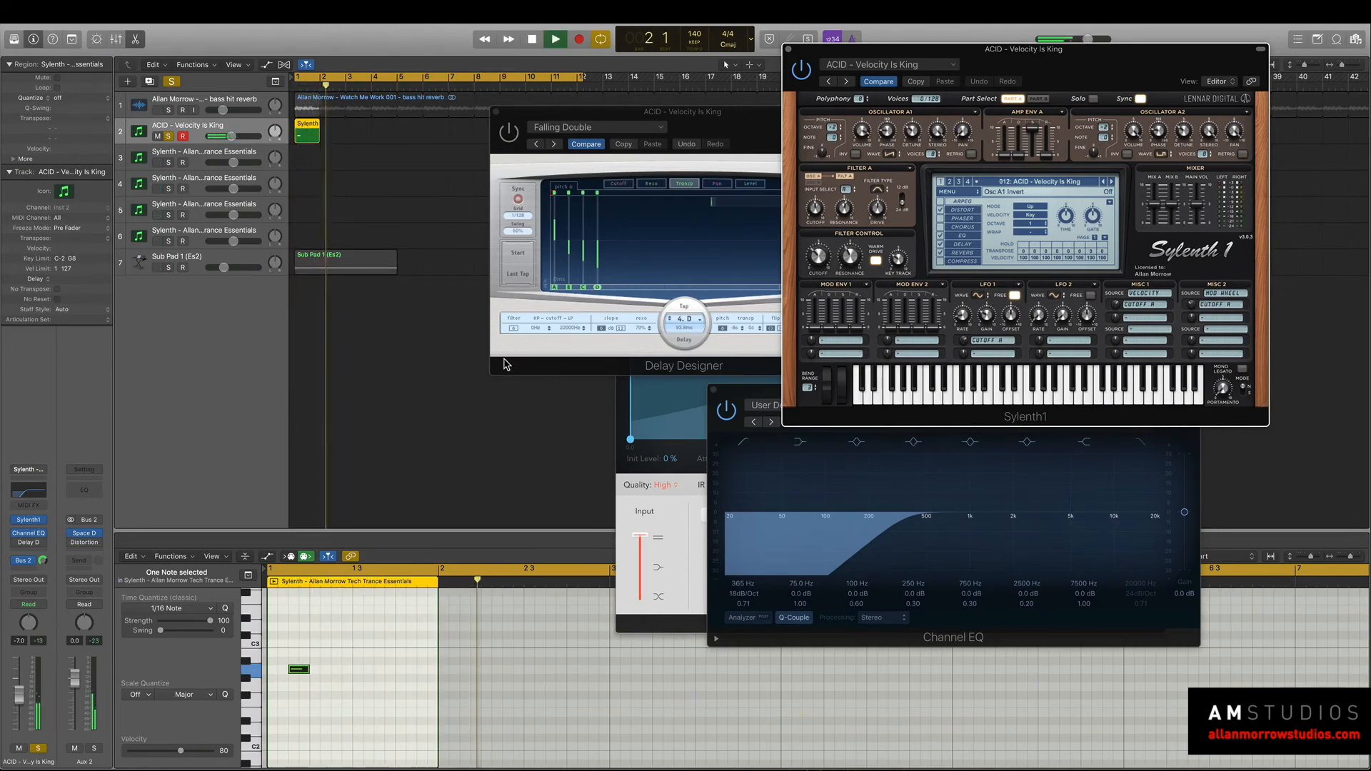
Solo the bass hit reverb and sub pad tracks, and set Sylenth1's filter control cutoff to about 2.66 while auditioning.
click(168, 110)
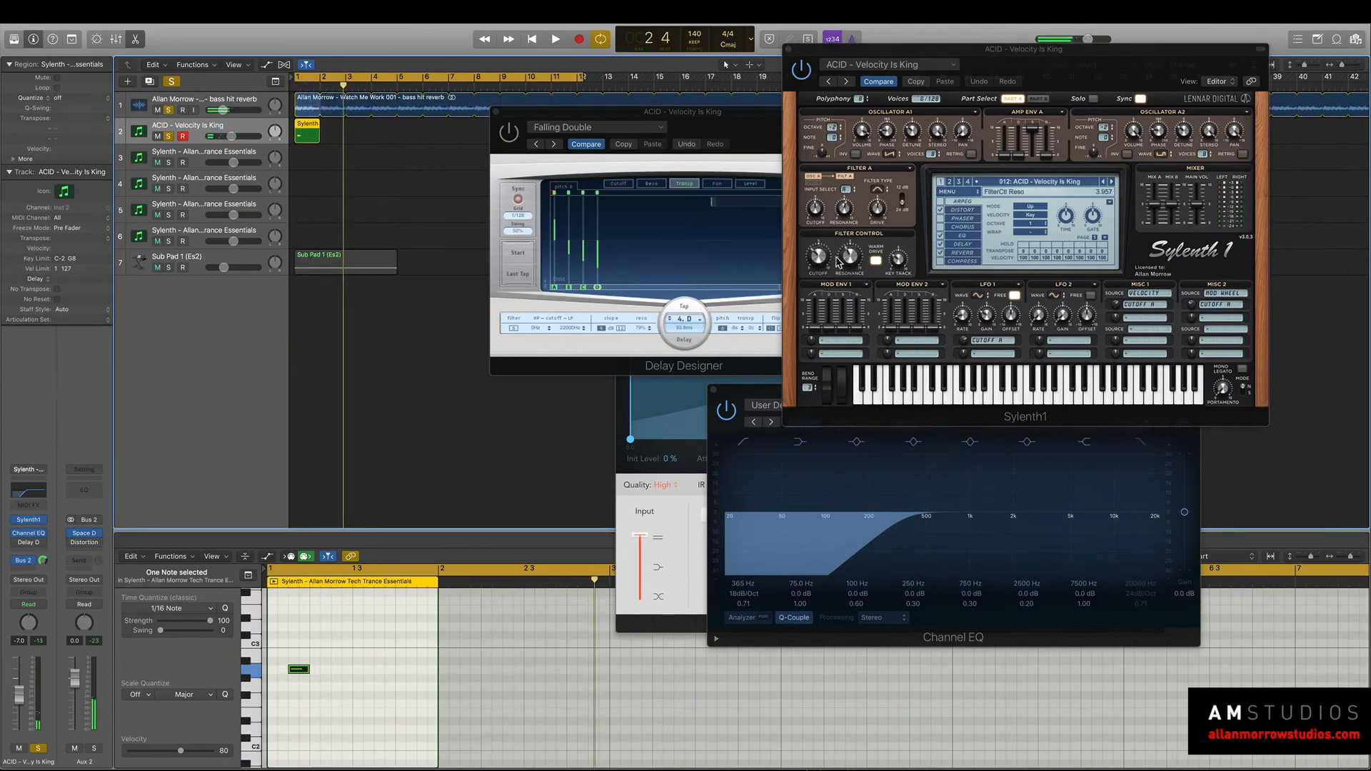
click(820, 286)
key(space)
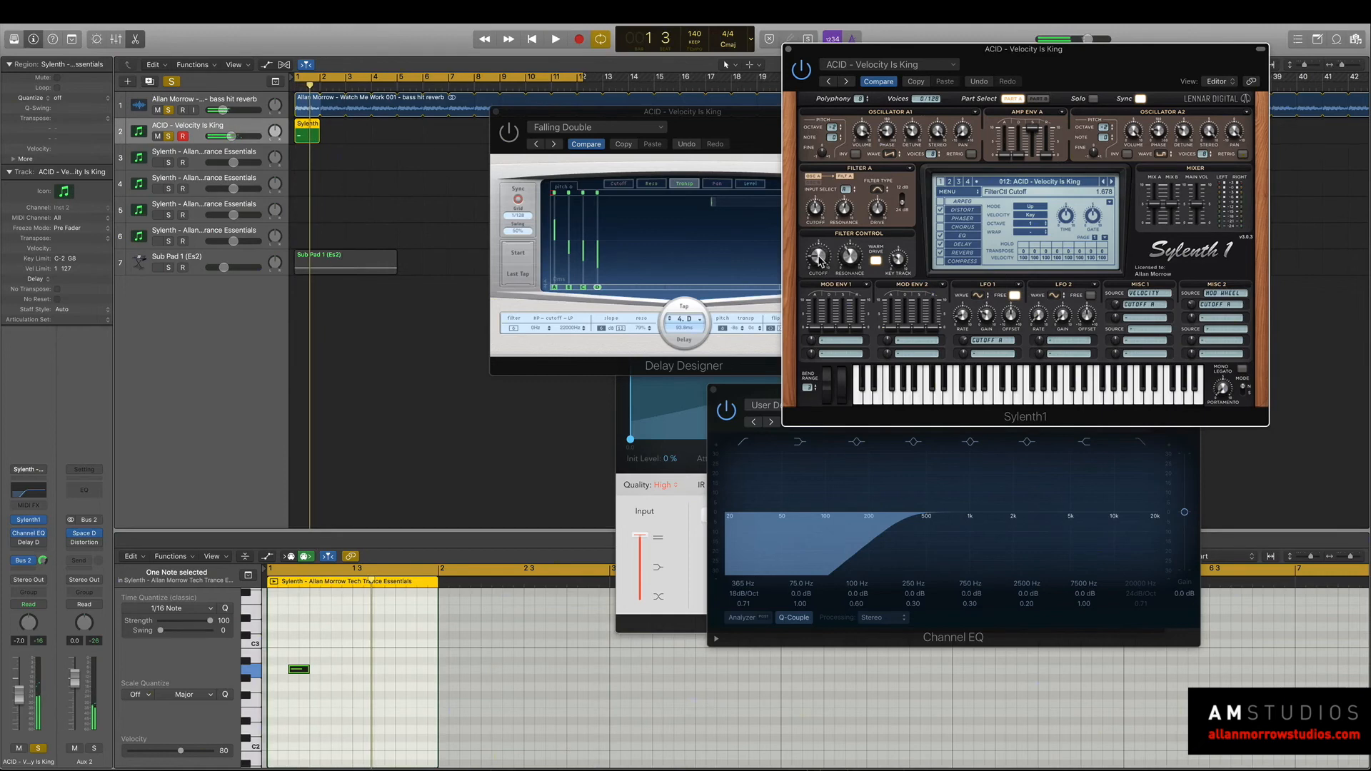
click(169, 268)
key(space)
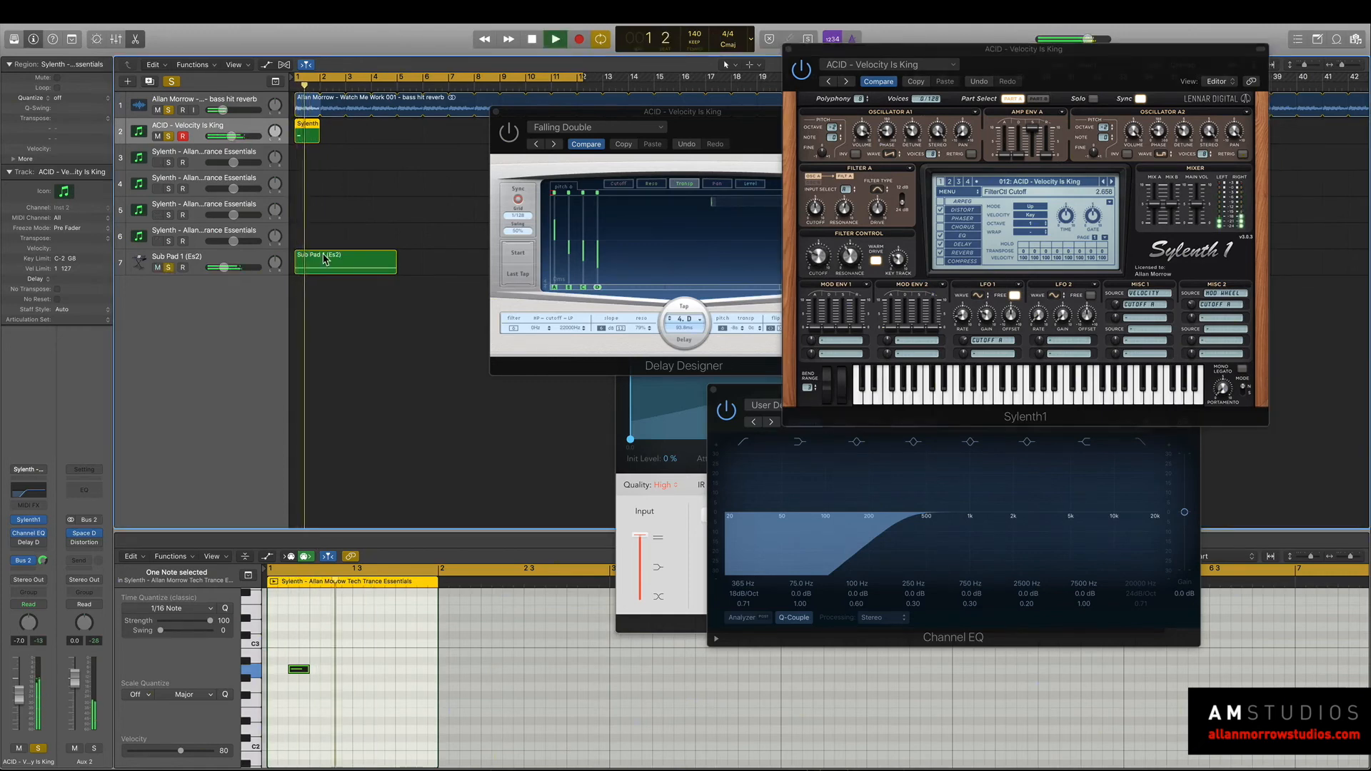
key(space)
Duplicate the A2 note to beat 1.3 of the synth region and audition it with the sub pad.
click(304, 694)
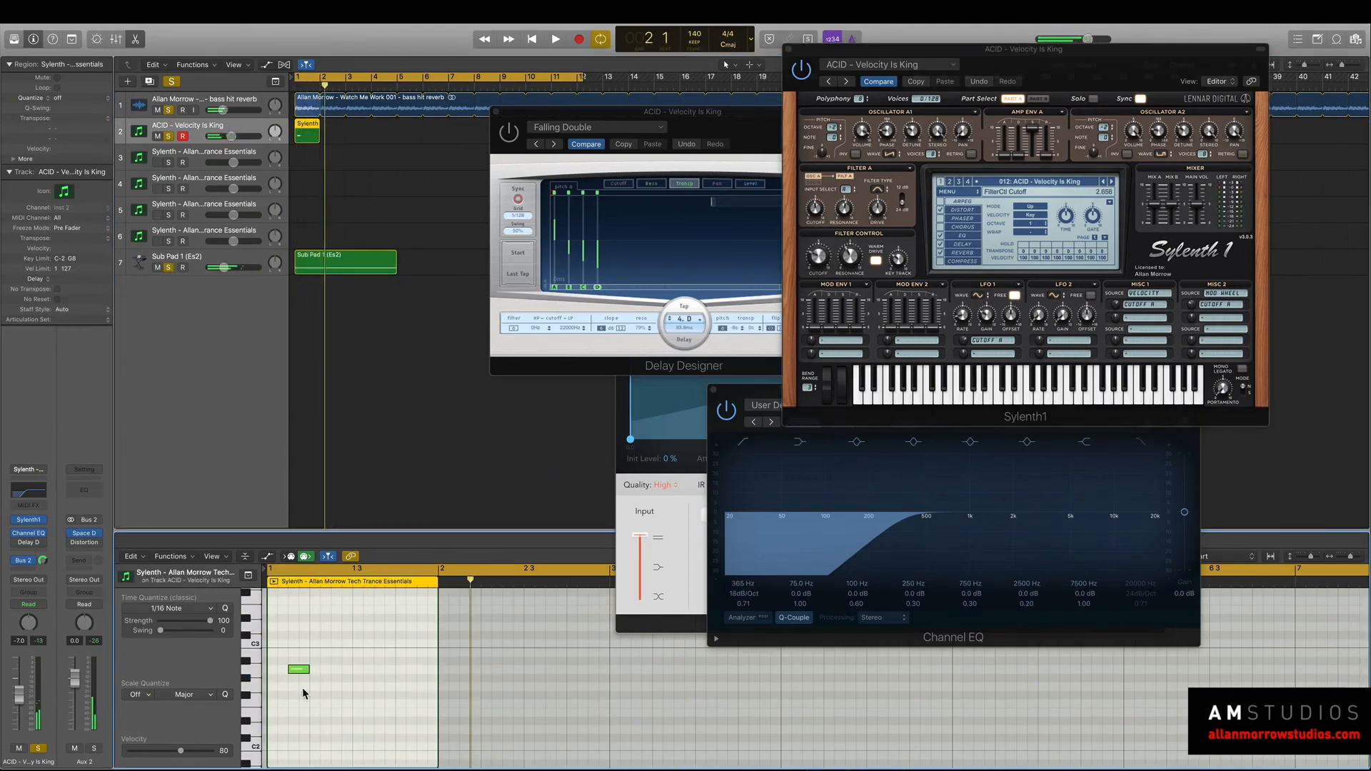
drag(299, 670, 362, 672)
key(space)
key(space)
key(space)
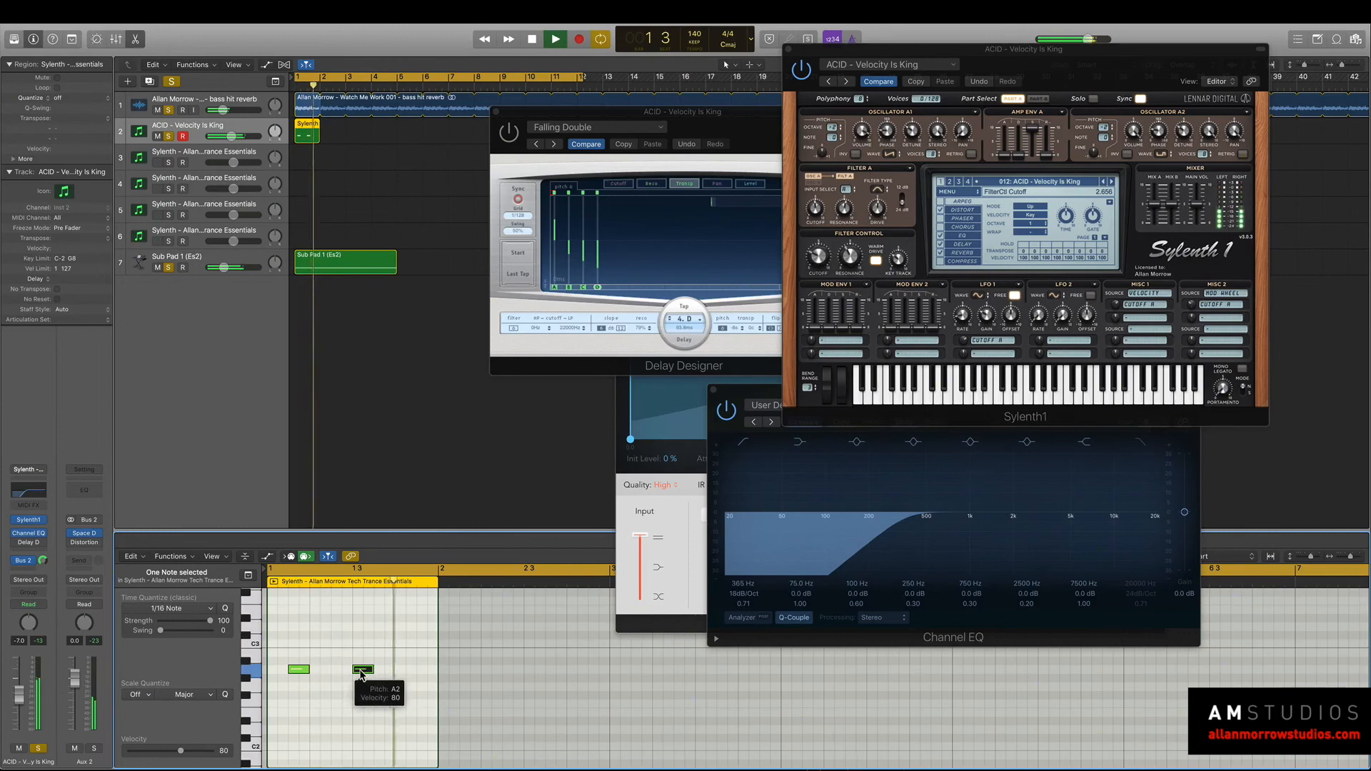
key(space)
key(space)
Loop the synth region and audition it without the reverb and sub pad tracks, bypassing the Bus 2 send.
click(302, 134)
key(l)
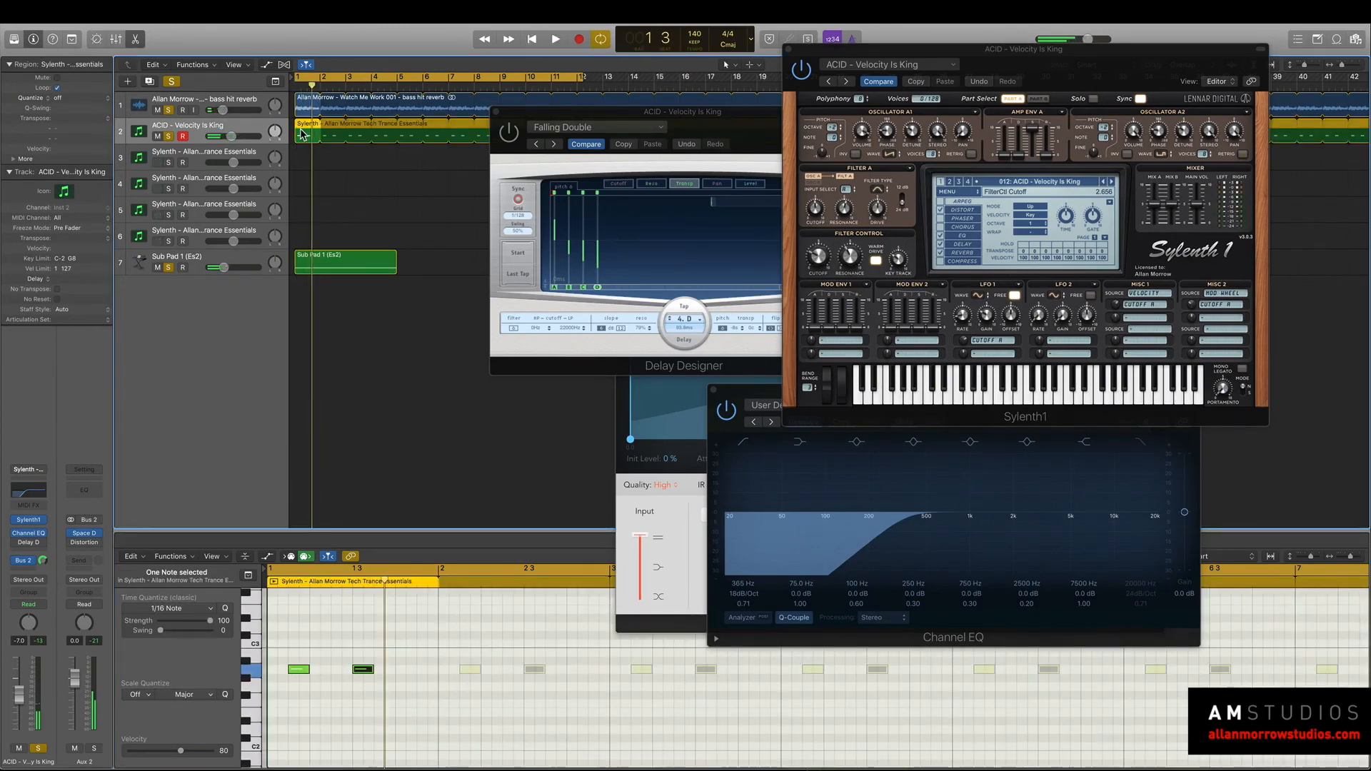
click(170, 268)
key(space)
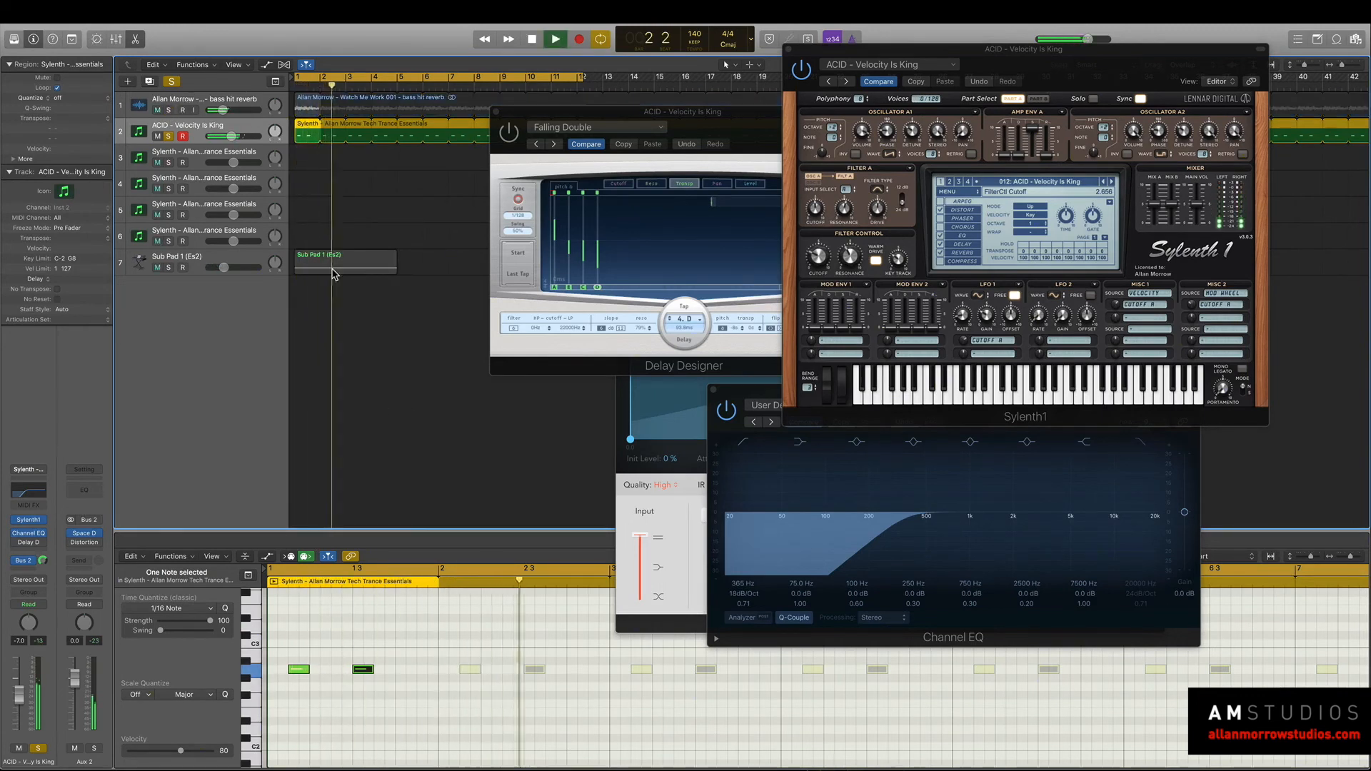
key(space)
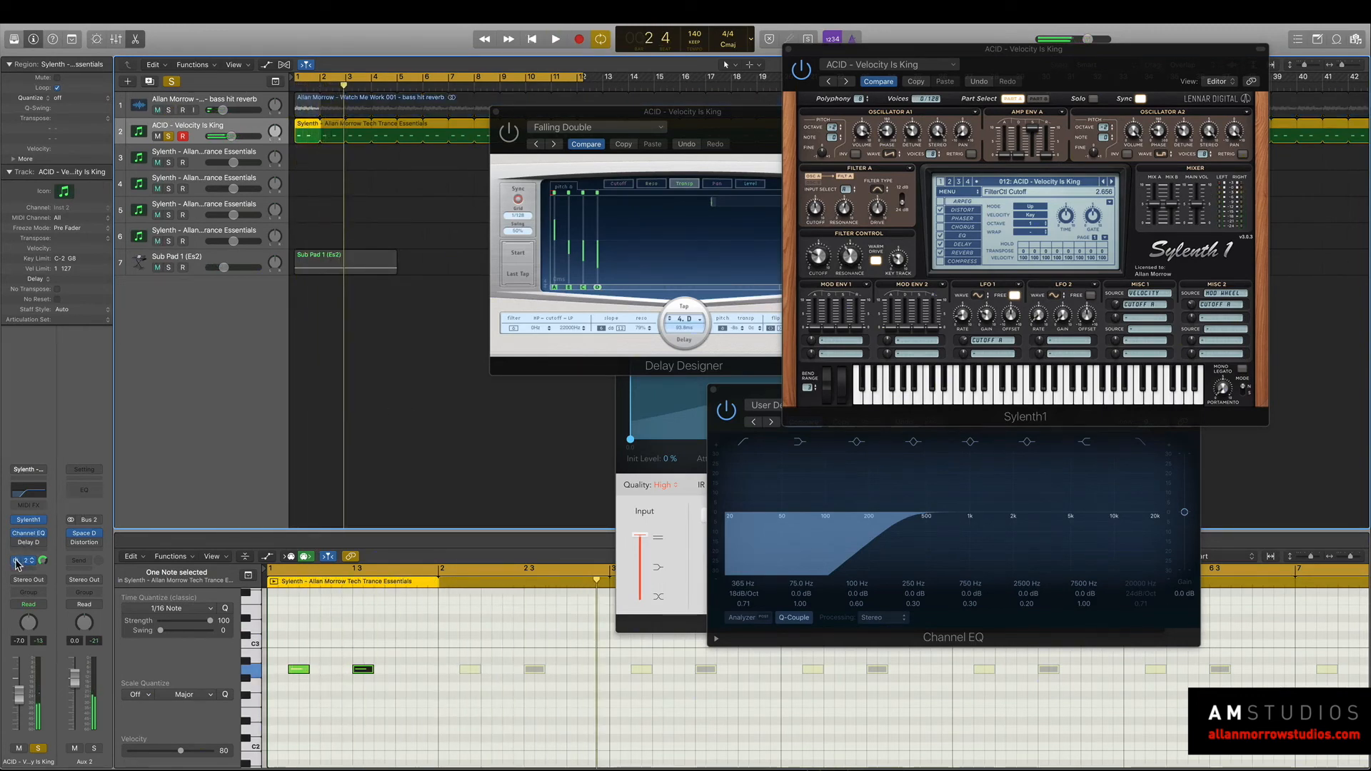
key(space)
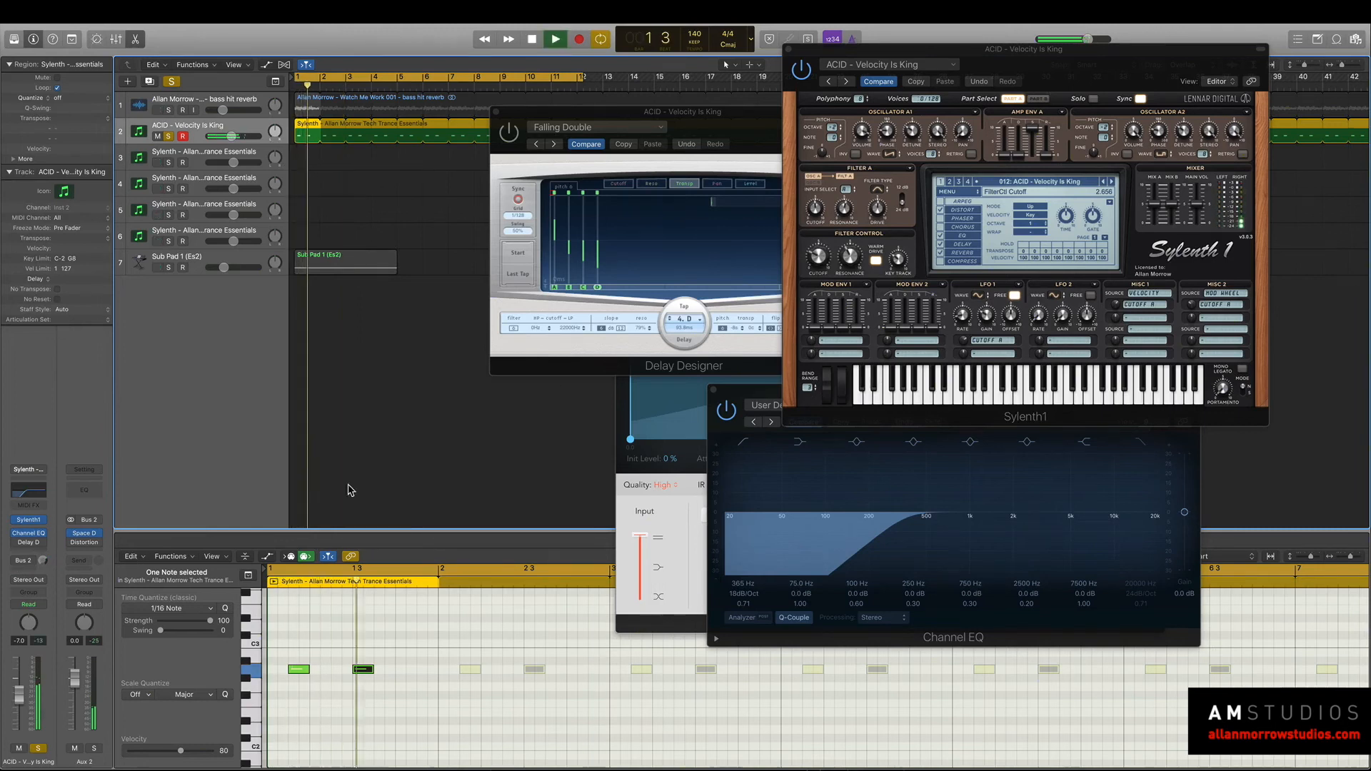
Move Delay Designer aside and close the Sylenth1, Space Designer, Distortion and Channel EQ windows.
drag(513, 135, 388, 165)
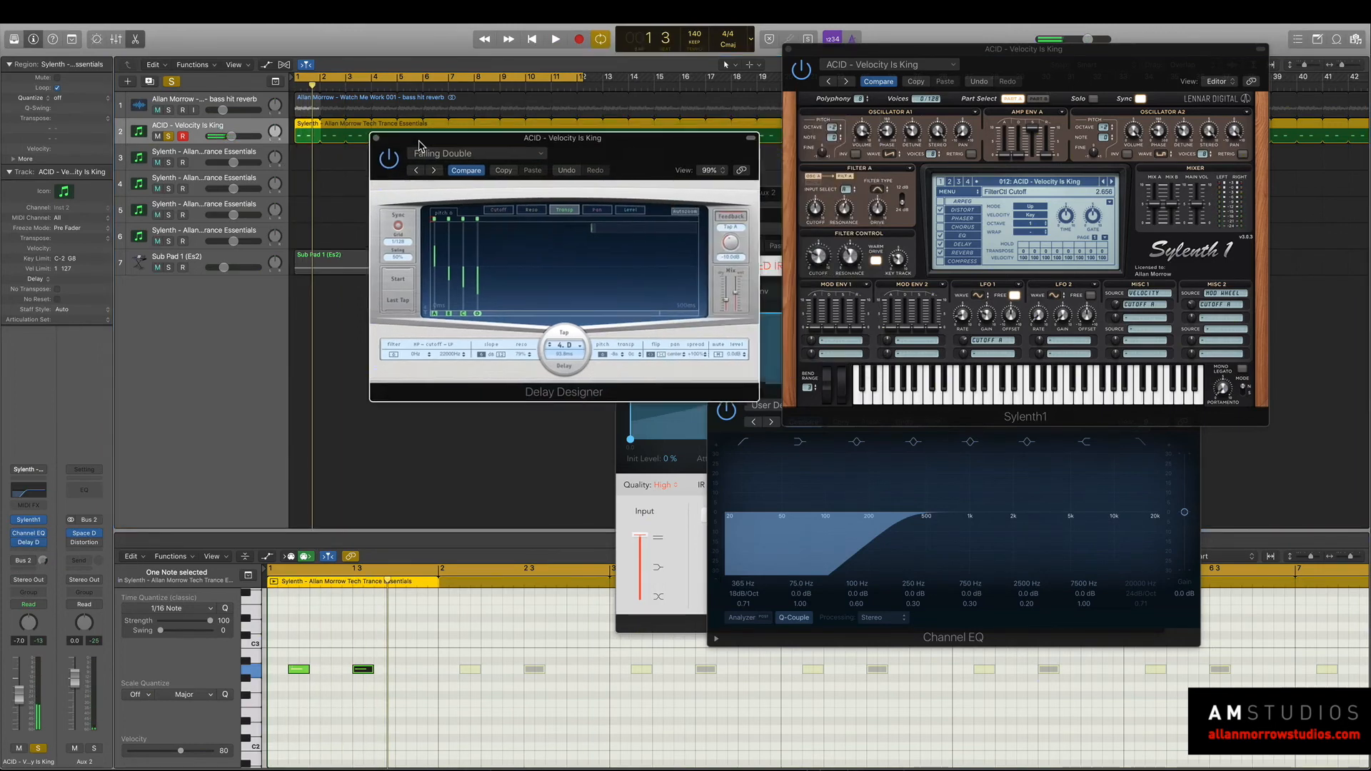
click(788, 50)
drag(816, 221, 972, 227)
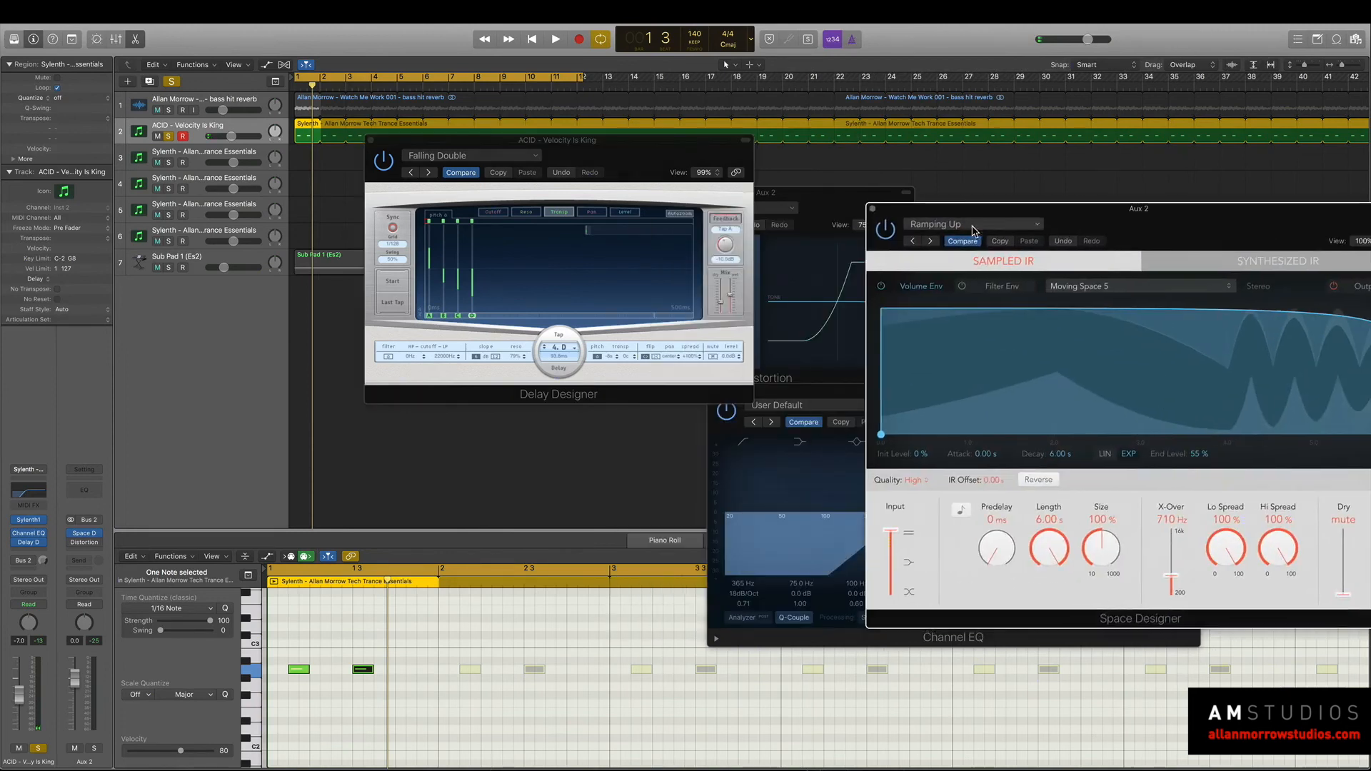
click(876, 214)
drag(845, 194, 1115, 195)
click(904, 193)
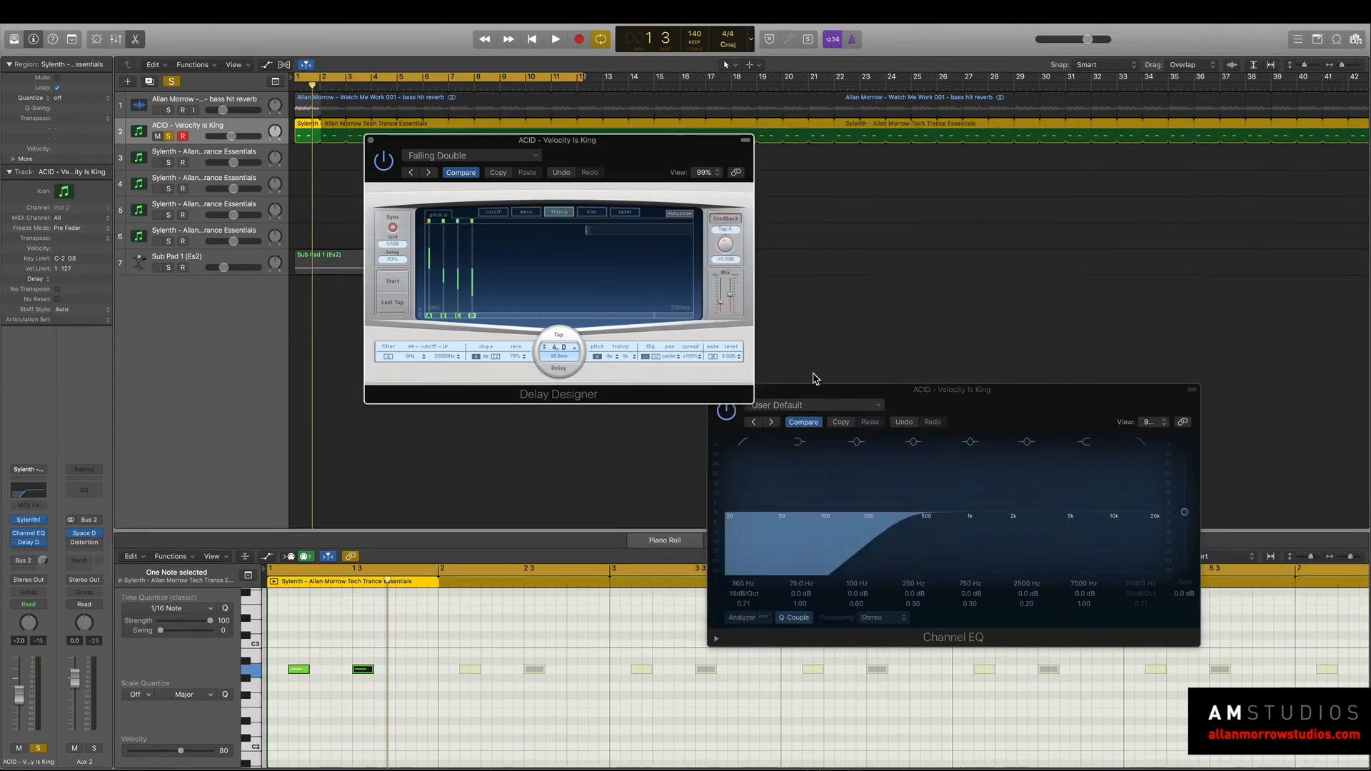
drag(751, 390, 871, 389)
click(834, 393)
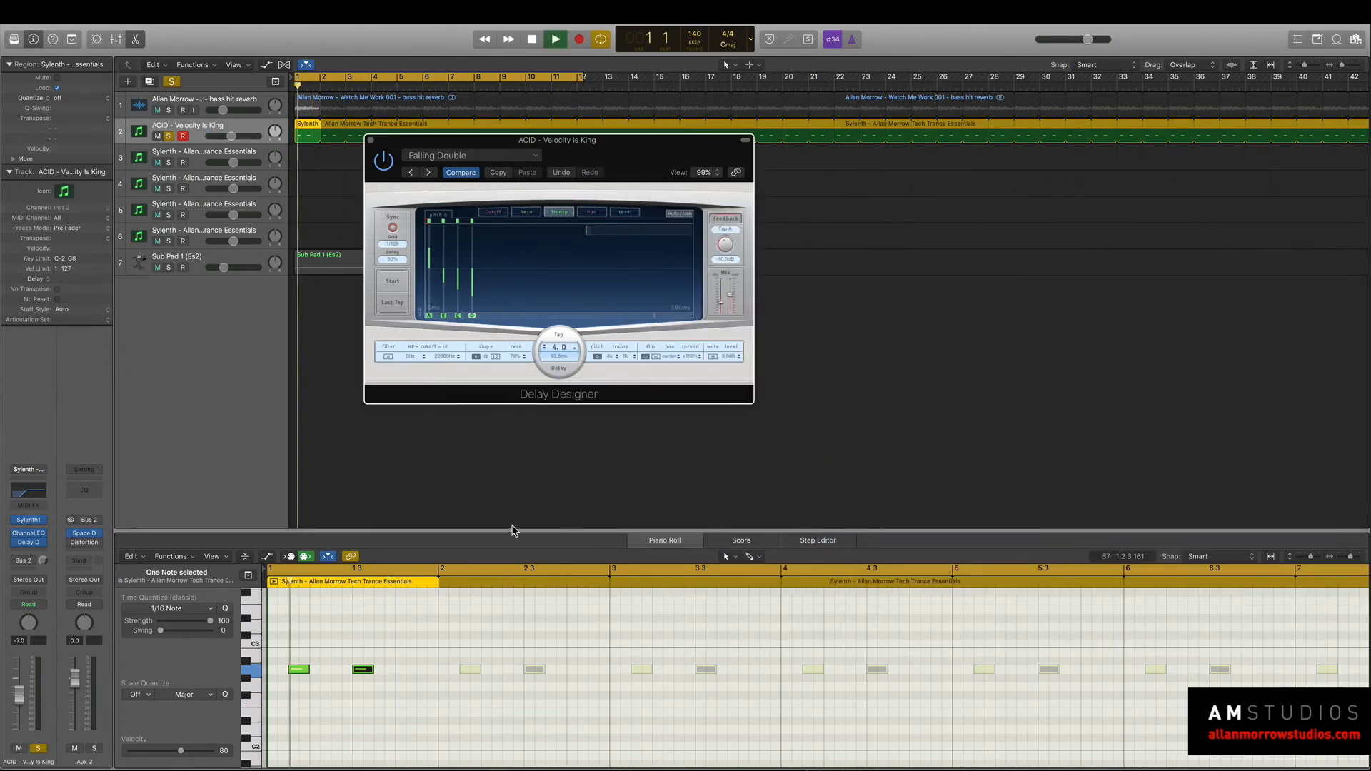
Load the Ease In 05 preset in Delay Designer and play the acid loop.
click(466, 157)
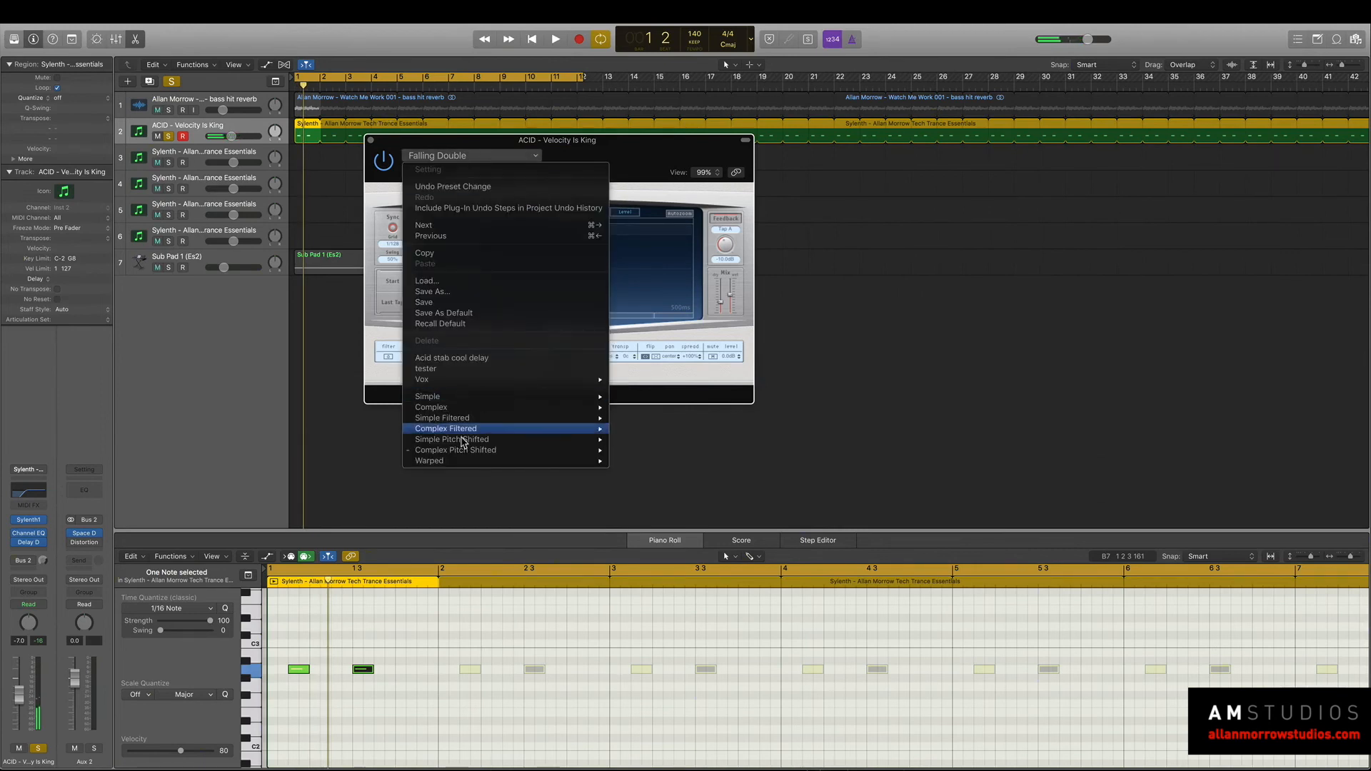
mouse_move(496, 428)
click(666, 428)
key(space)
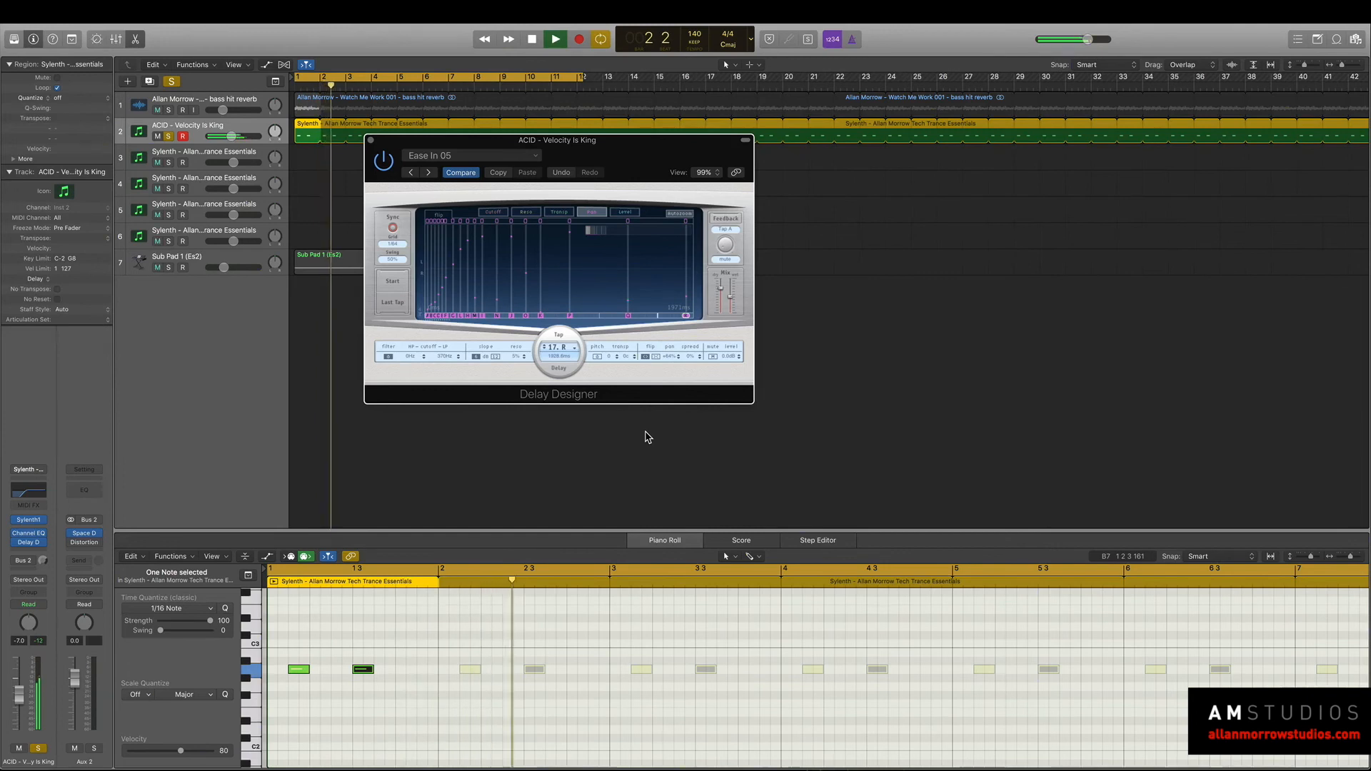
key(space)
Bypass Space Designer and Distortion on Aux 2, and audition the acid loop with only the synth track's Delay Designer.
drag(528, 140, 845, 109)
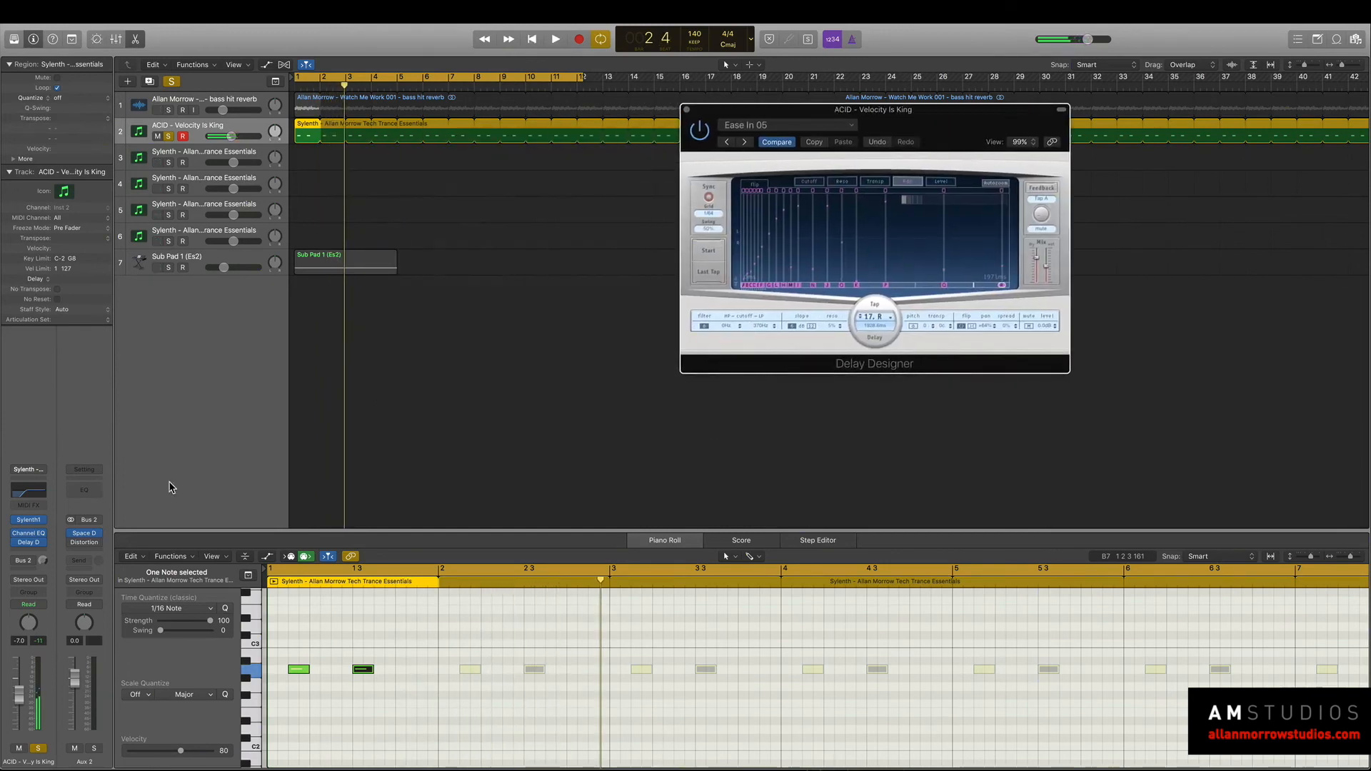
click(99, 535)
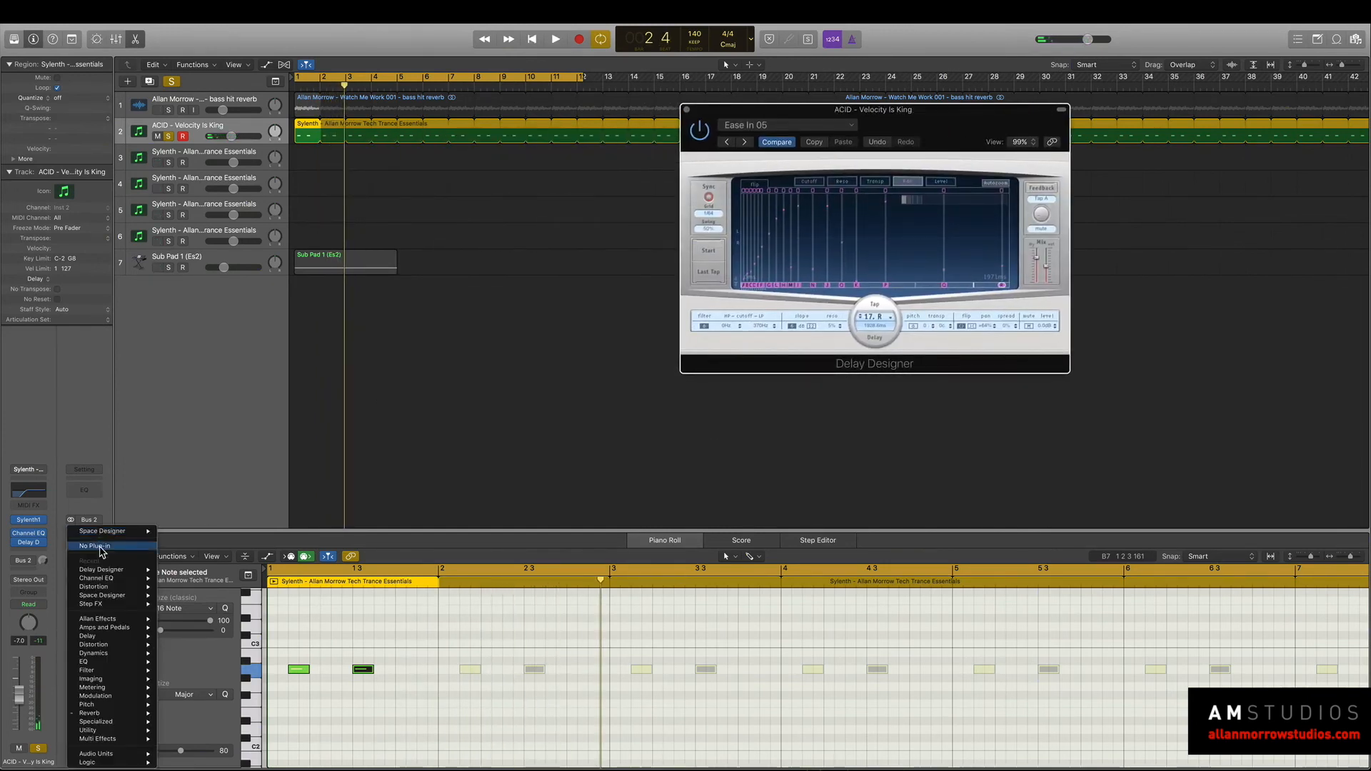
click(97, 414)
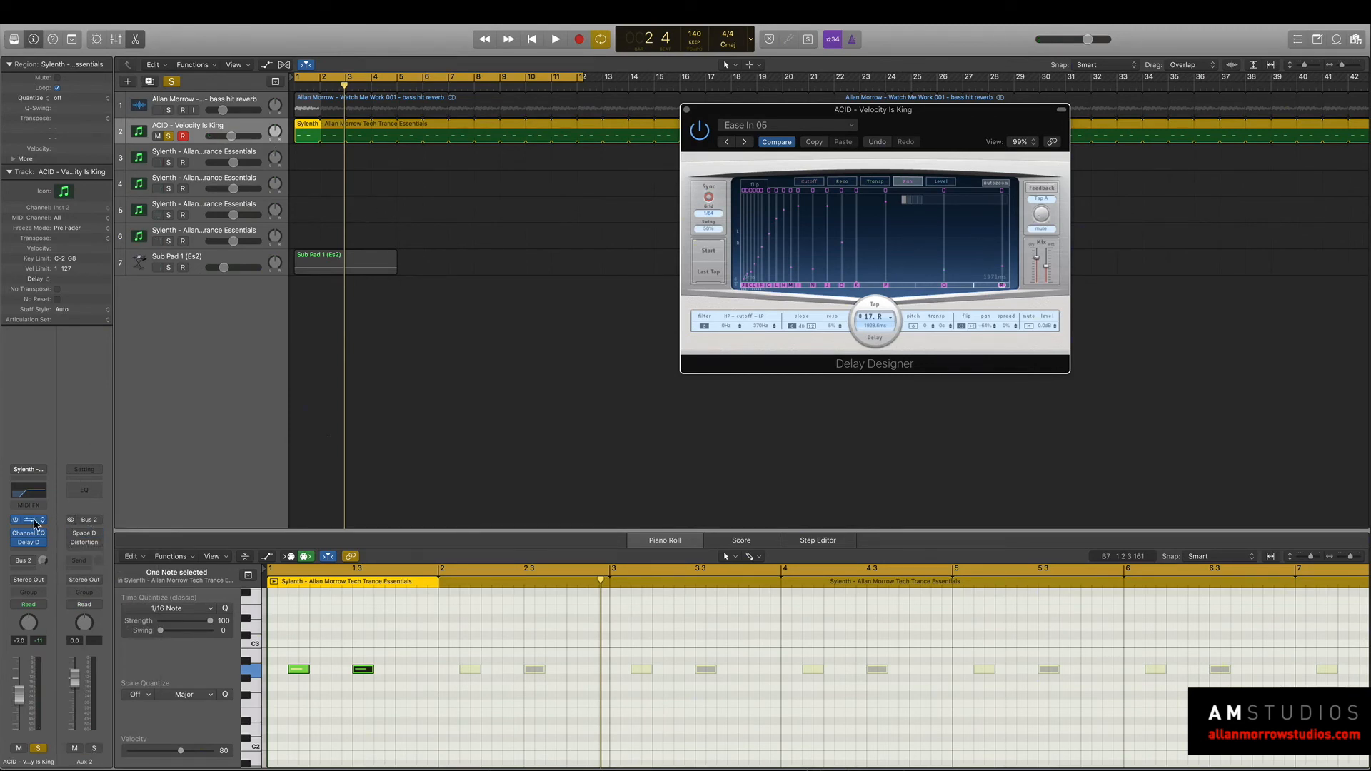
key(space)
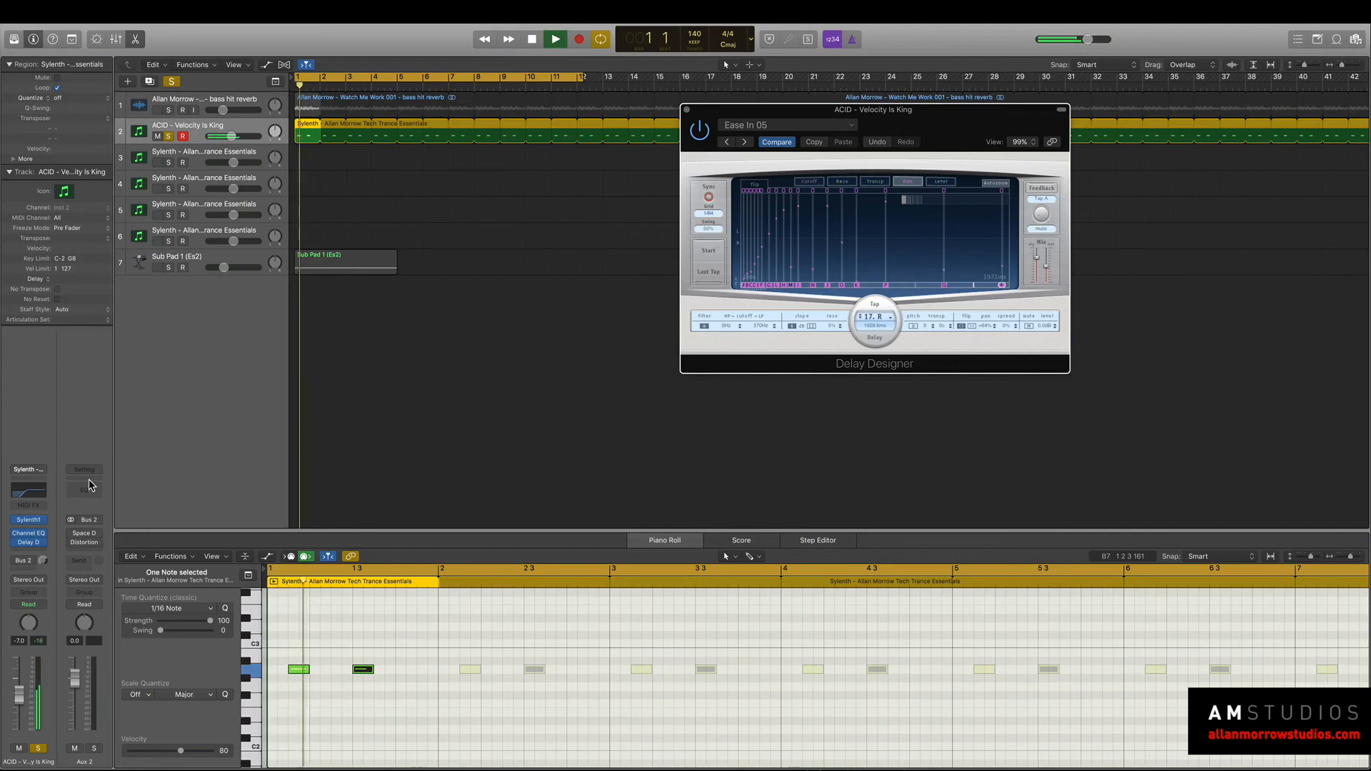
key(space)
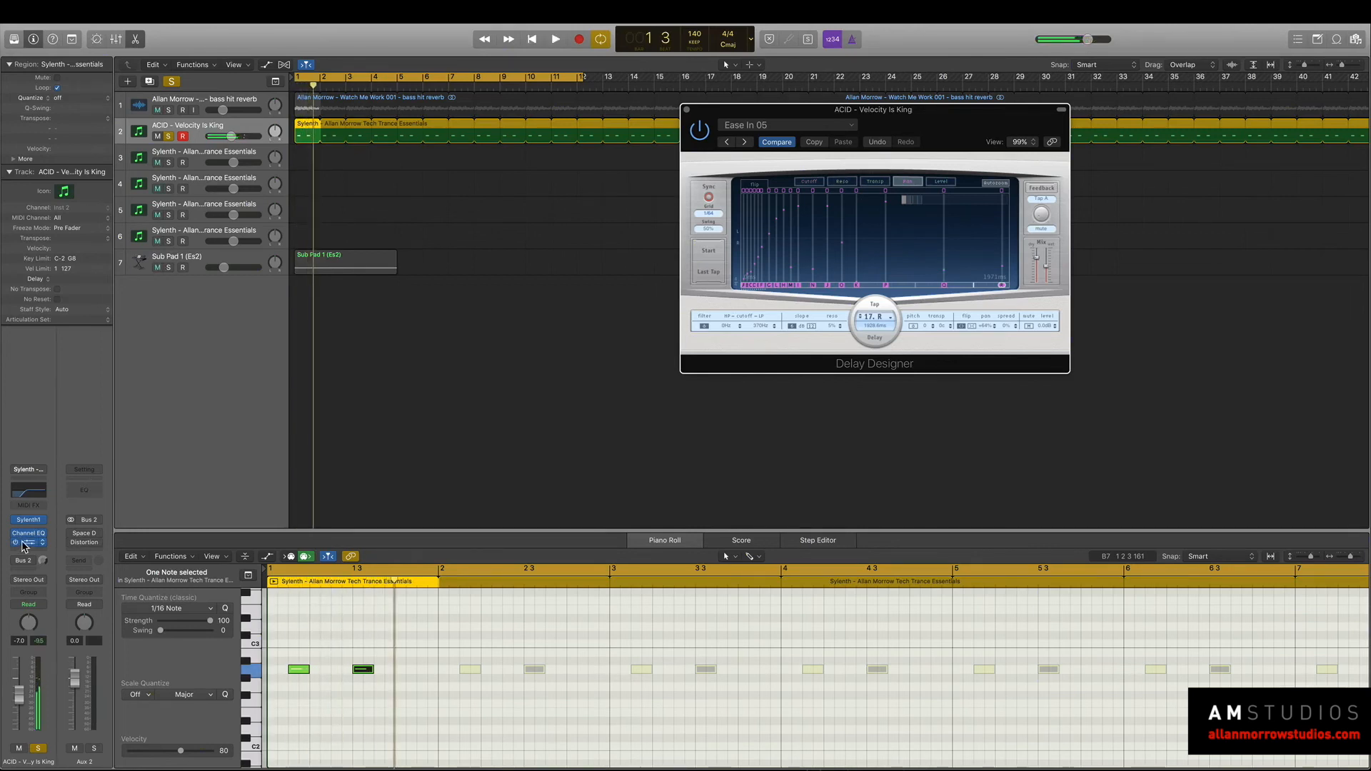
click(25, 544)
click(30, 544)
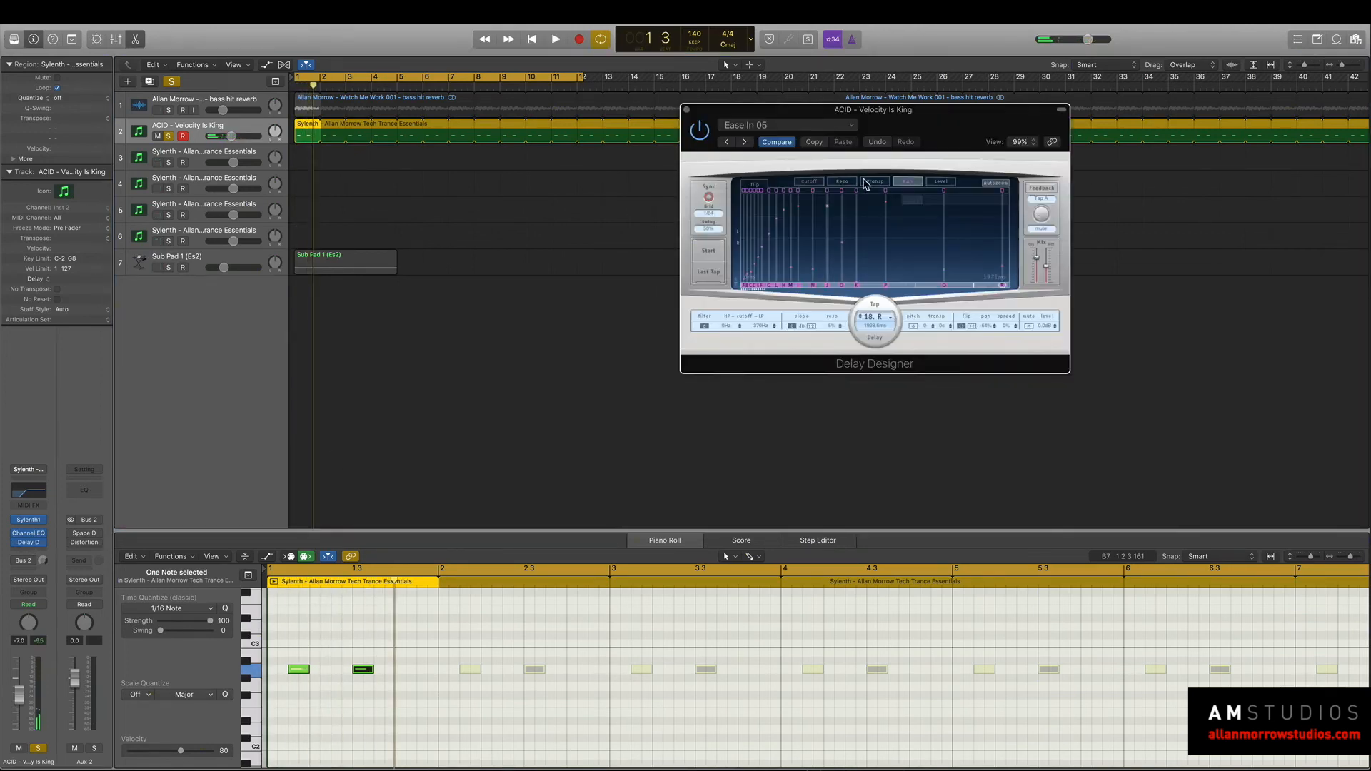
key(space)
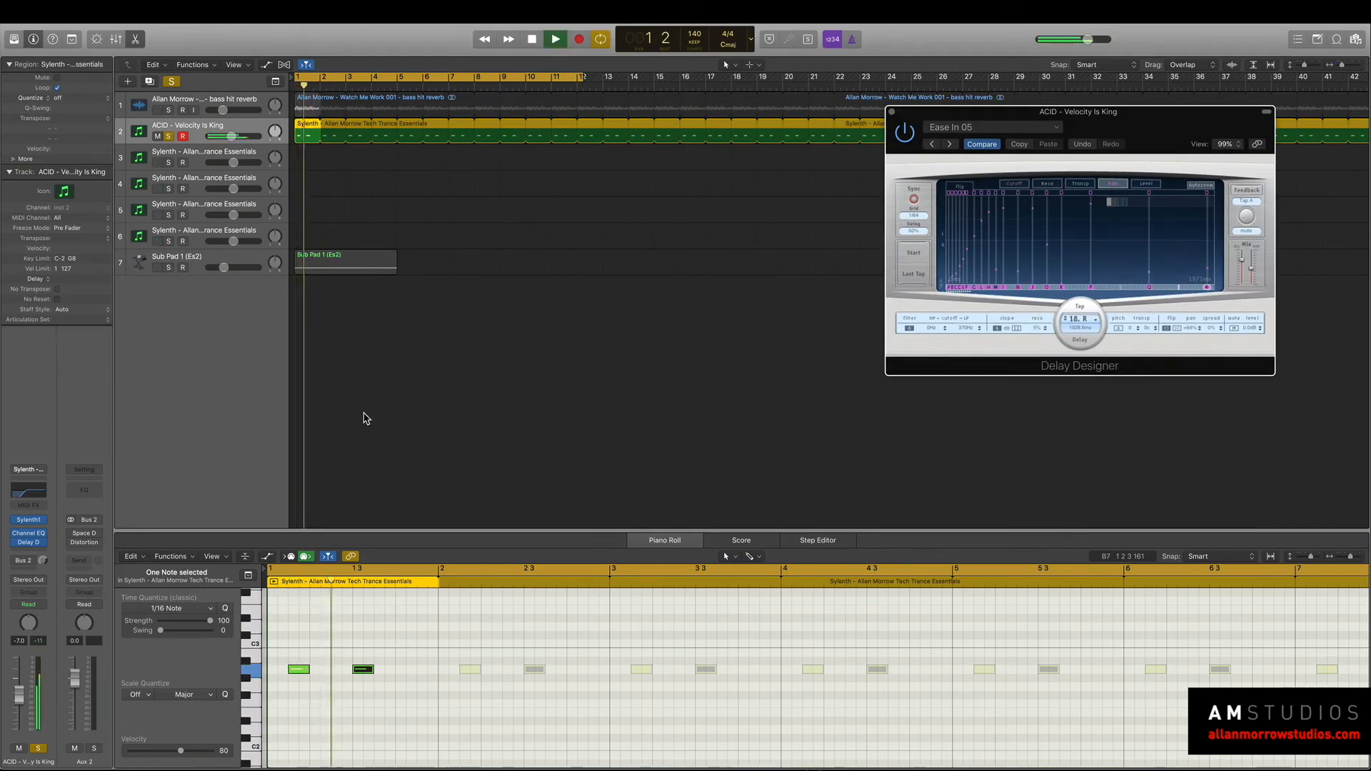
key(space)
Insert a Phaser after Delay Designer on the synth track and audition its Factory Default setting.
click(25, 545)
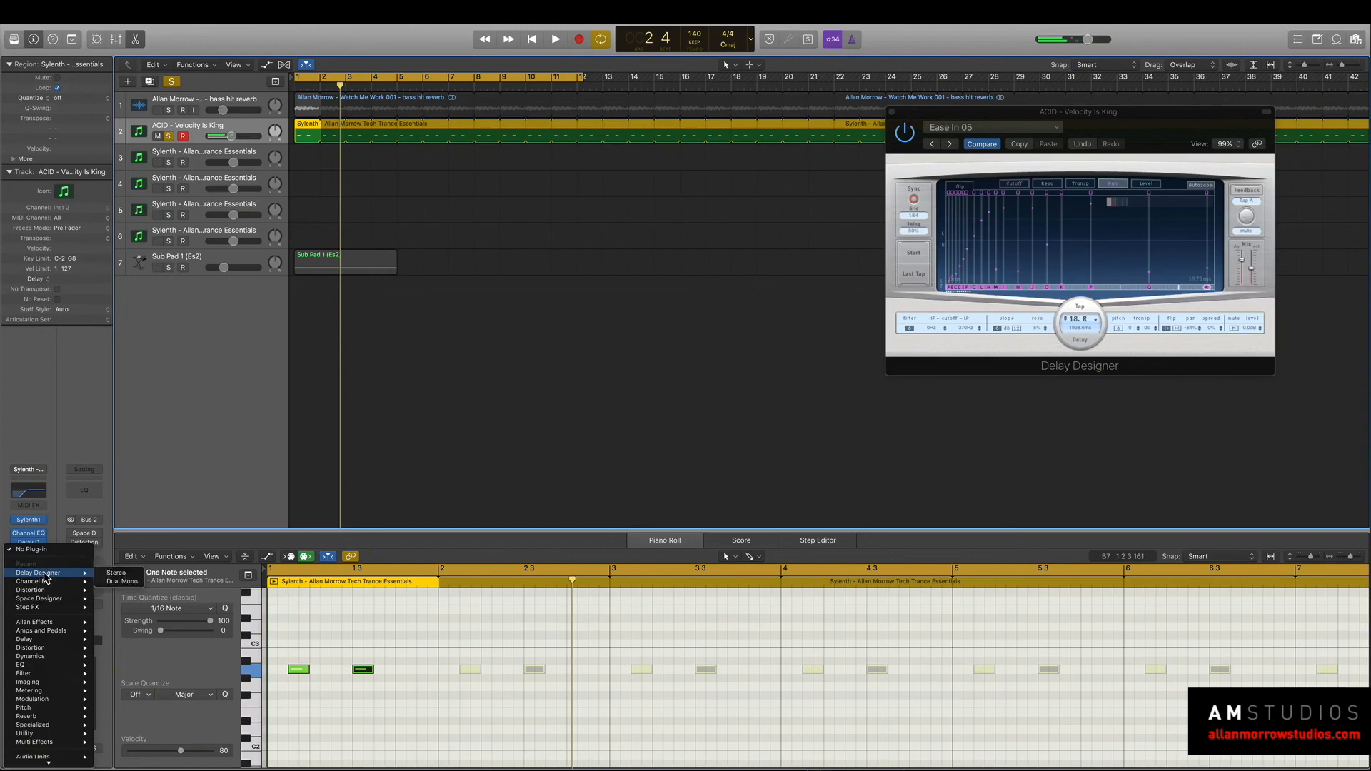
mouse_move(78, 697)
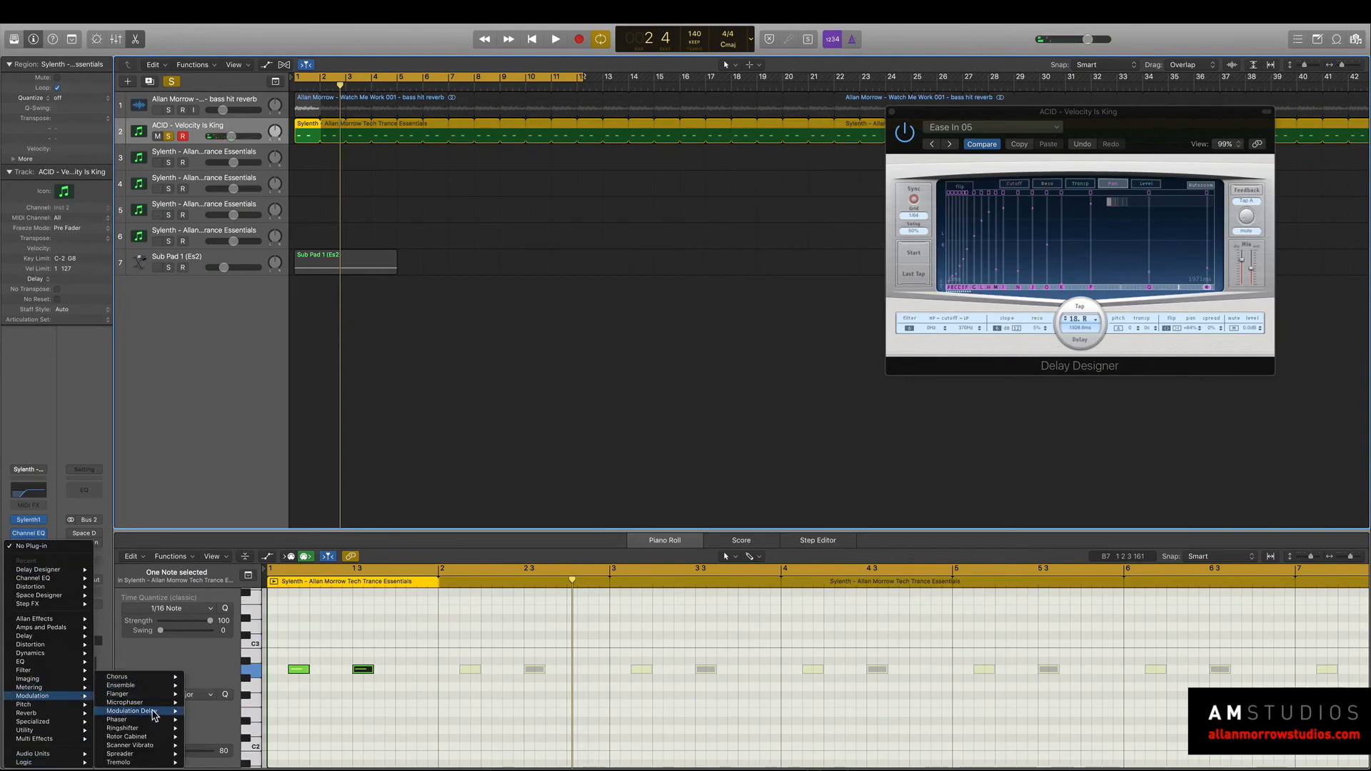
click(206, 719)
key(space)
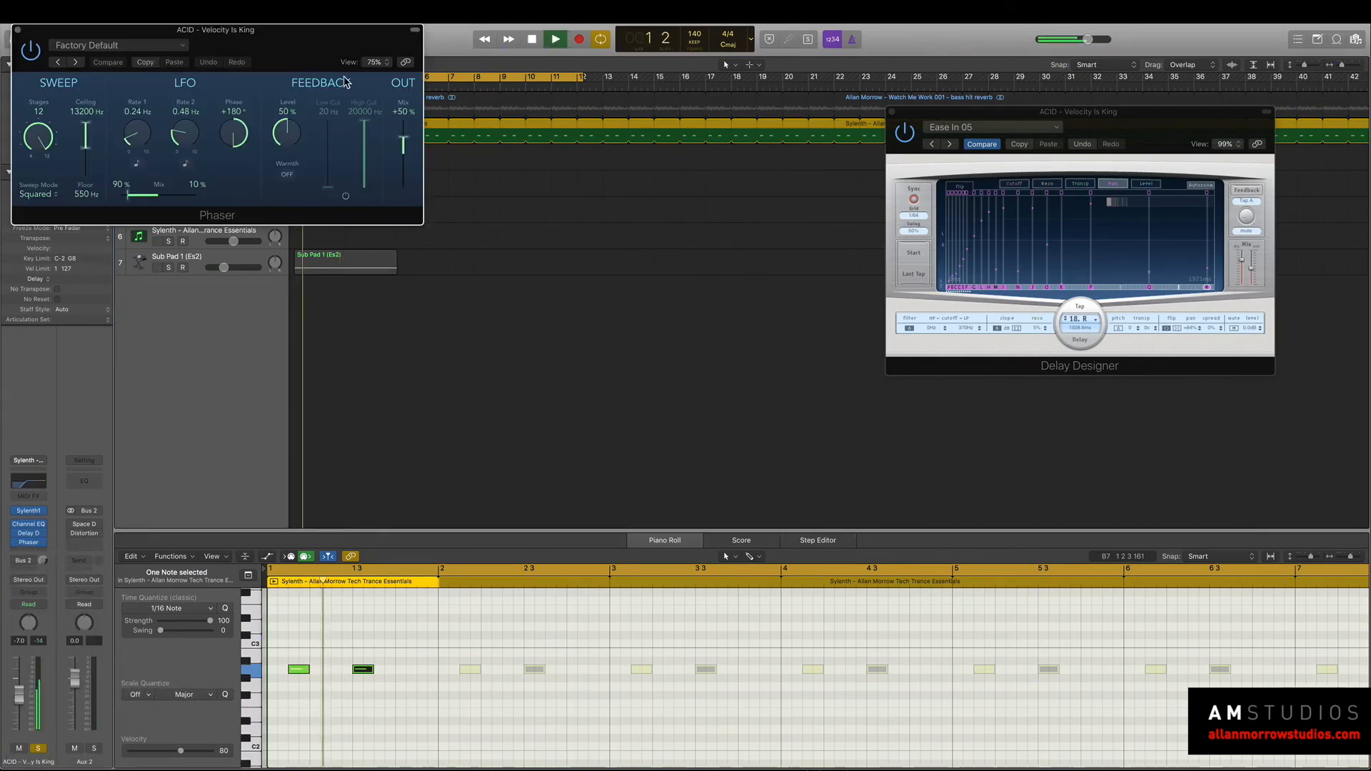
drag(291, 32, 829, 278)
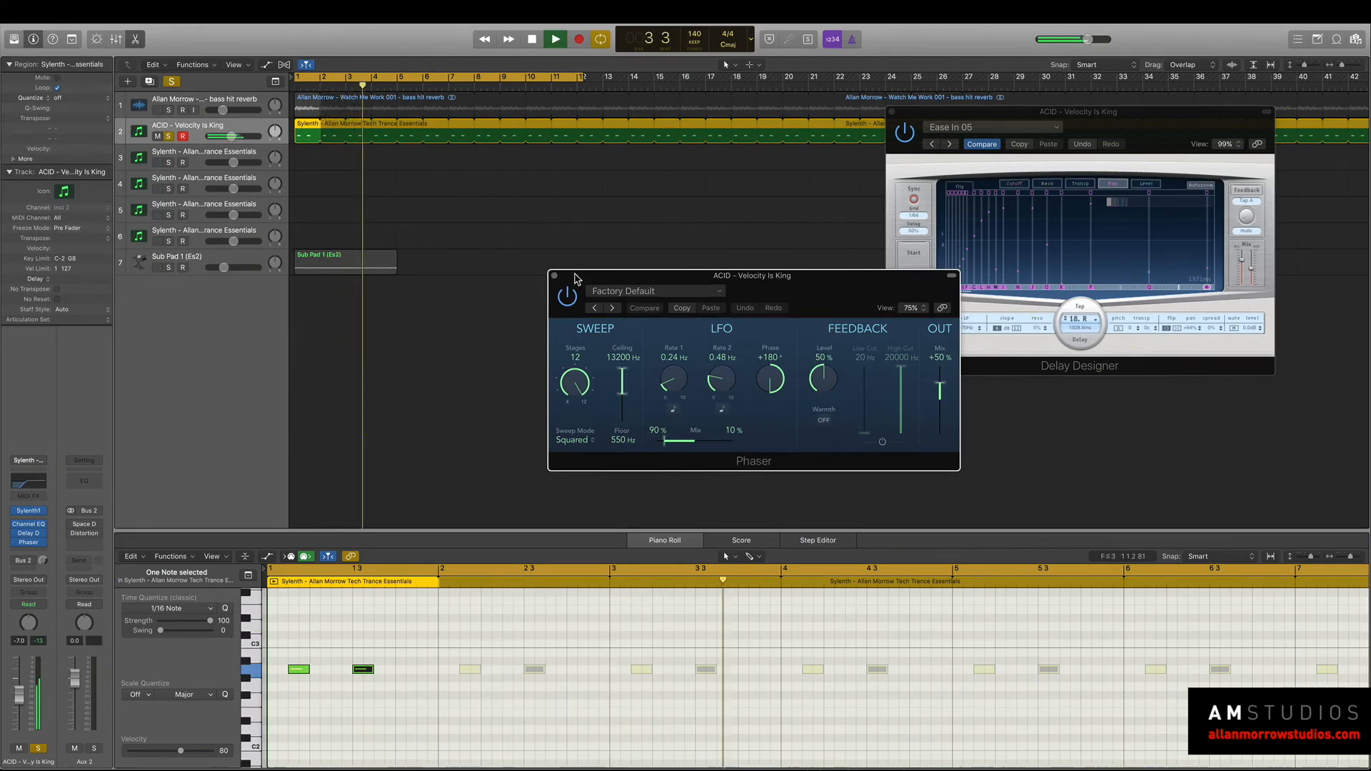
drag(572, 277, 879, 290)
key(space)
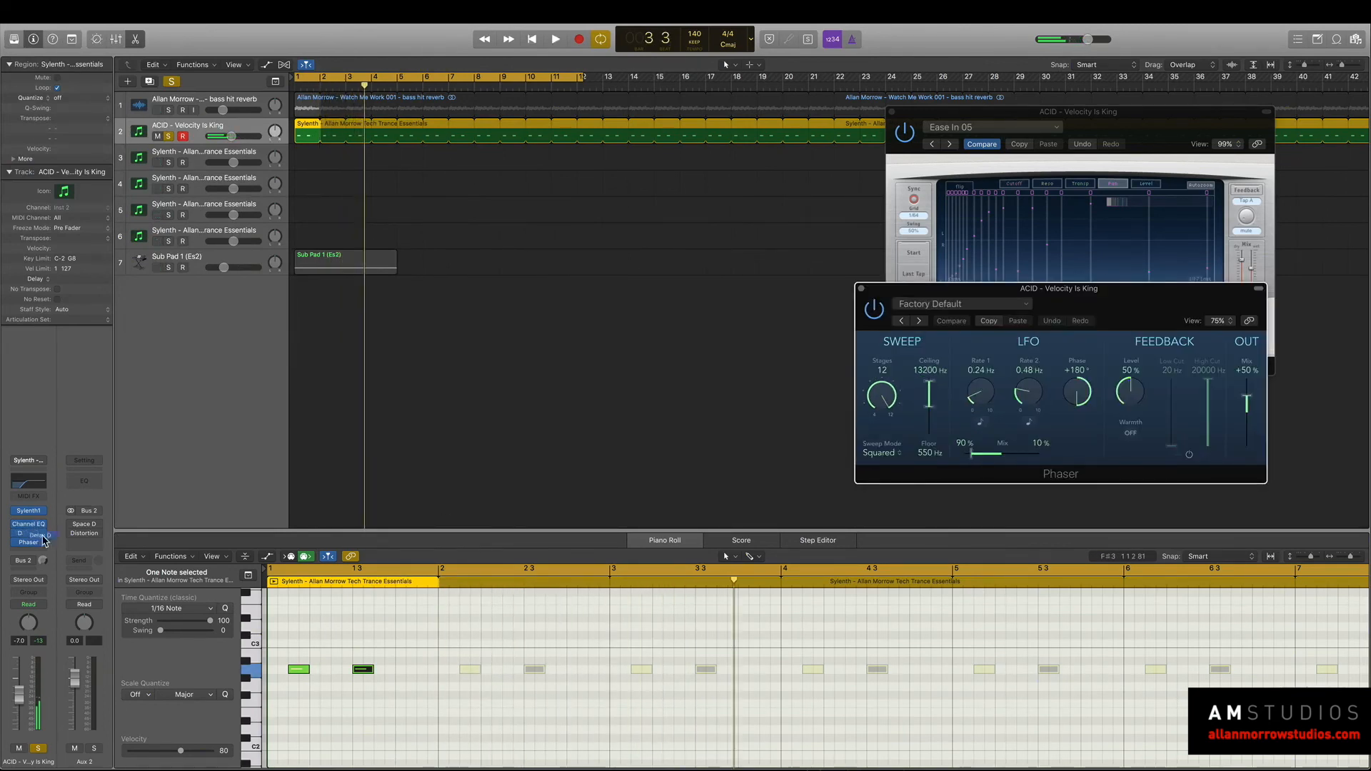
Move Delay Designer and Phaser to Aux 2 after Distortion, and play the loop with the synth track's output set to No Output.
drag(90, 547, 86, 550)
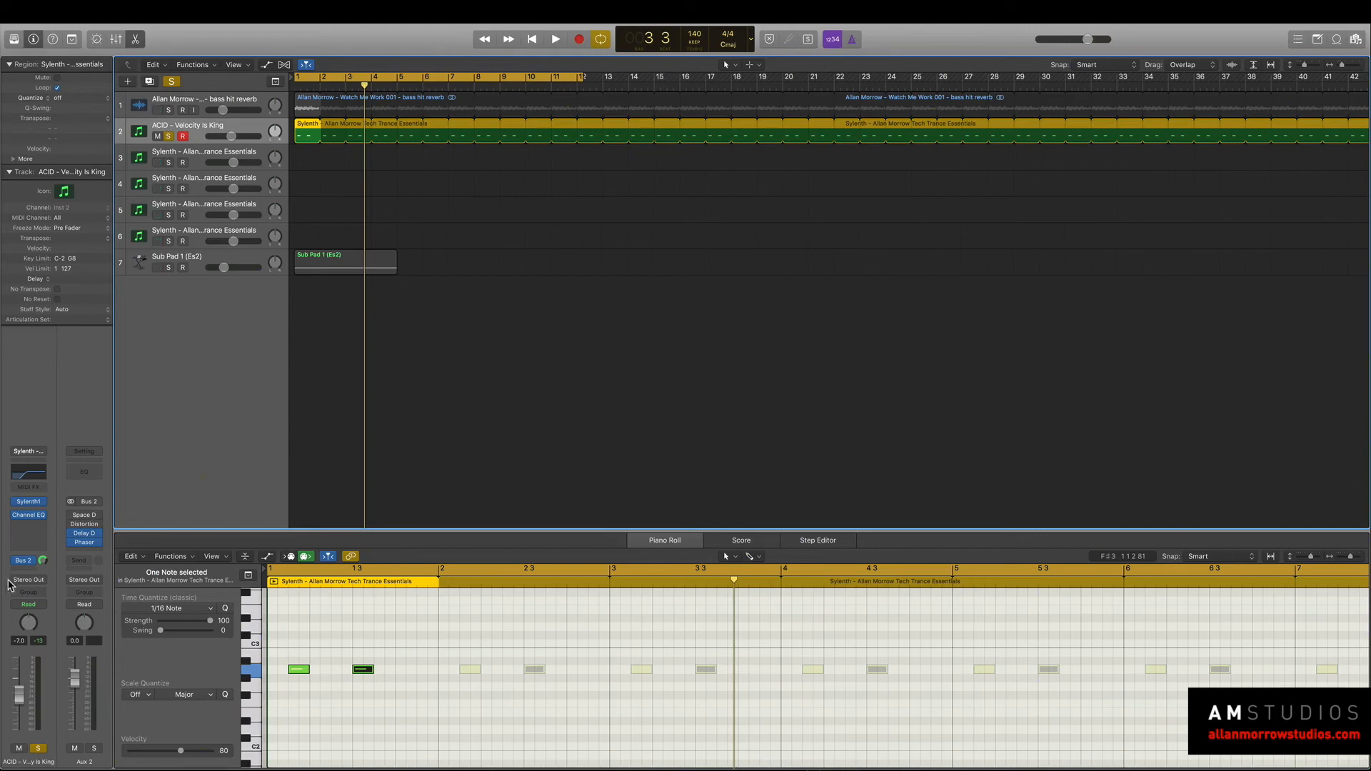
click(40, 583)
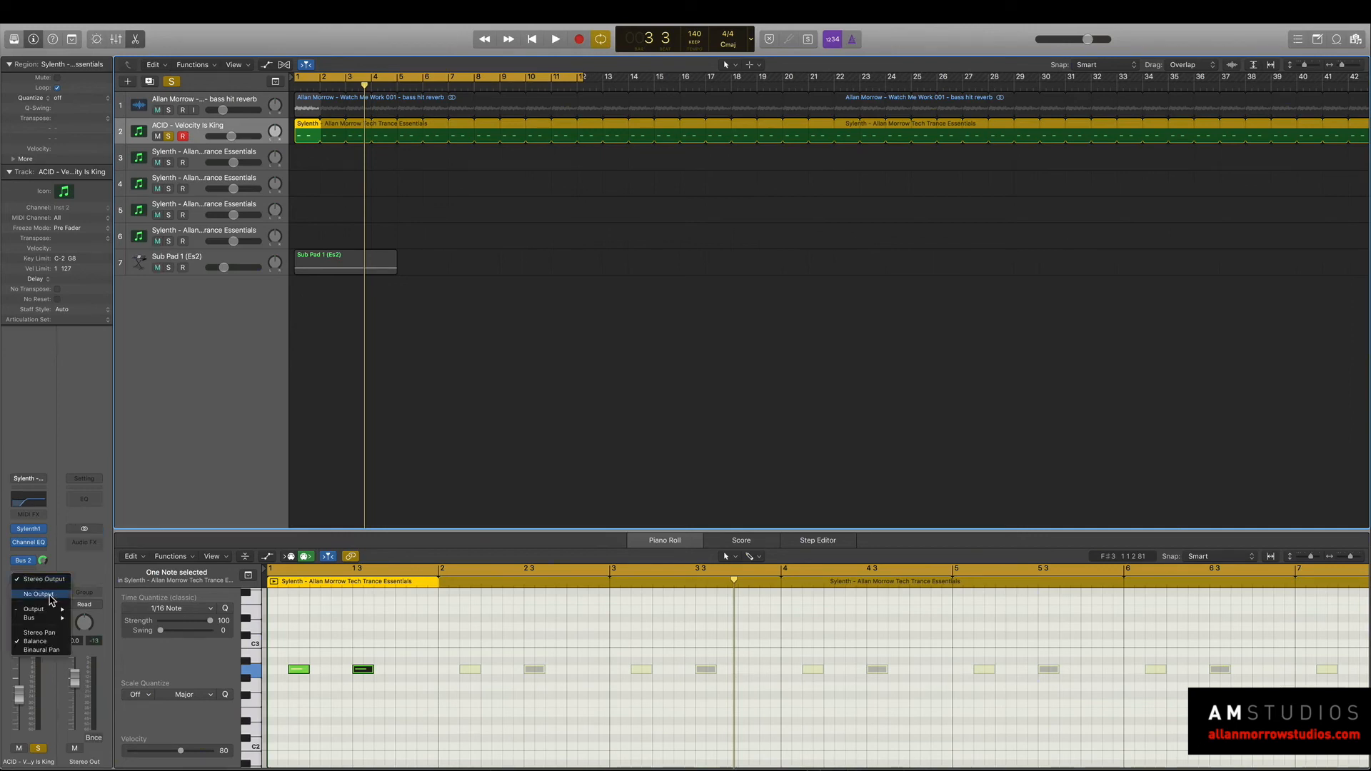
click(50, 595)
key(space)
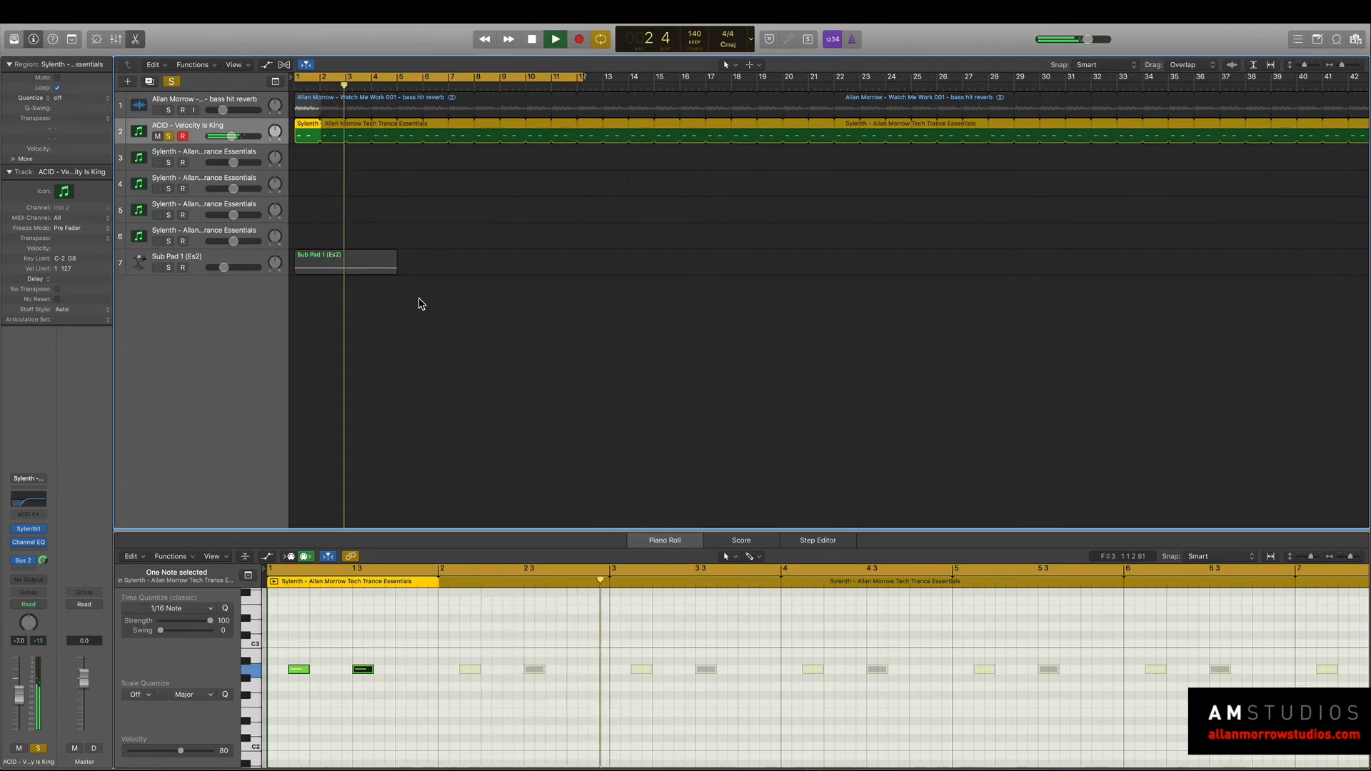
Shorten the second A2 note in the acid pattern, add a short A2 note after it, and play the loop.
key(space)
click(368, 680)
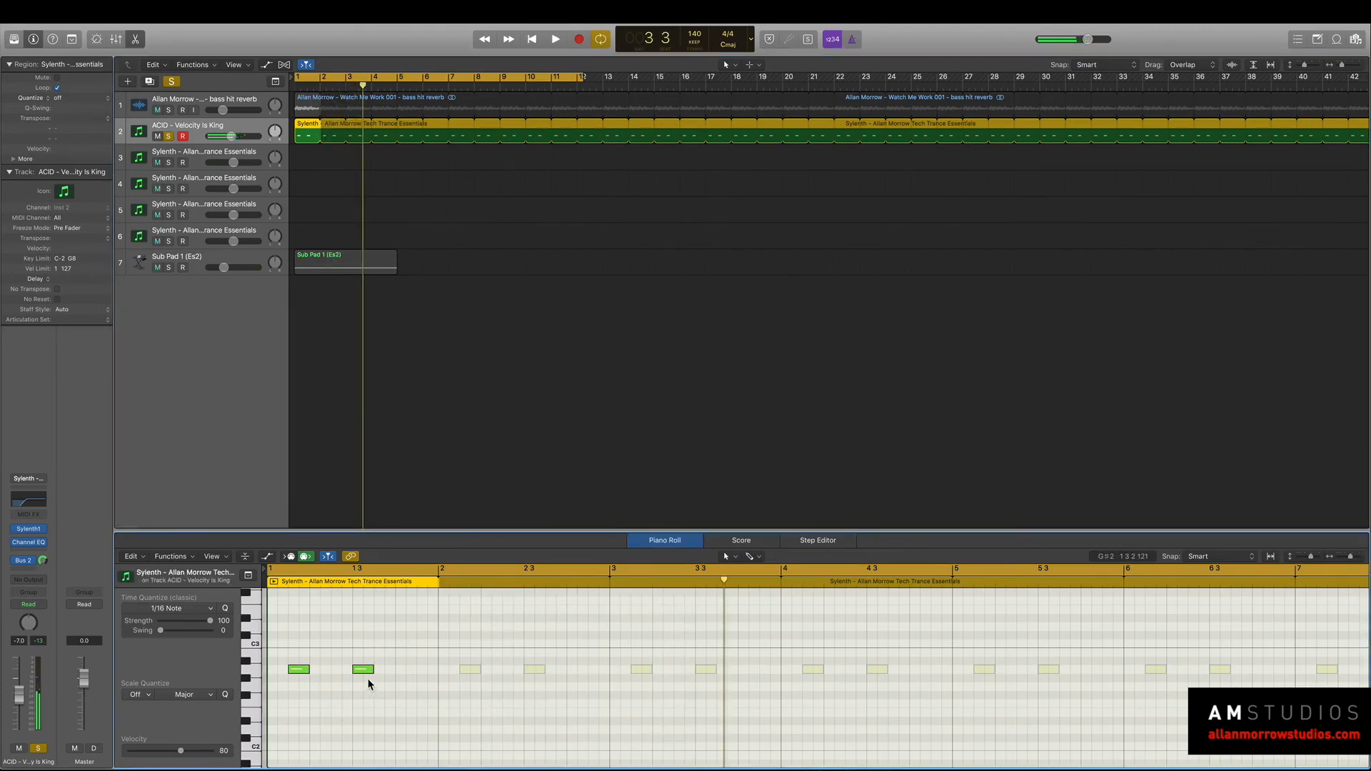
drag(369, 669, 390, 671)
key(space)
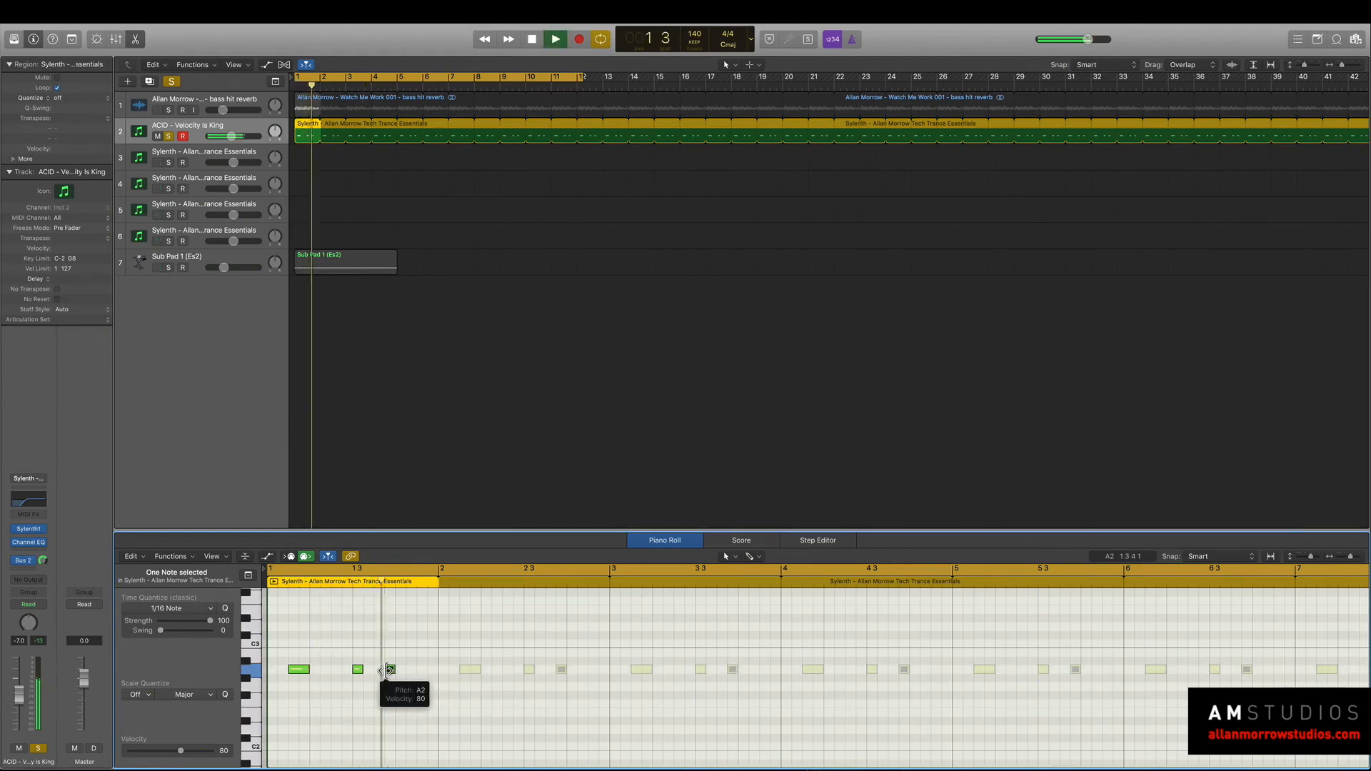
key(space)
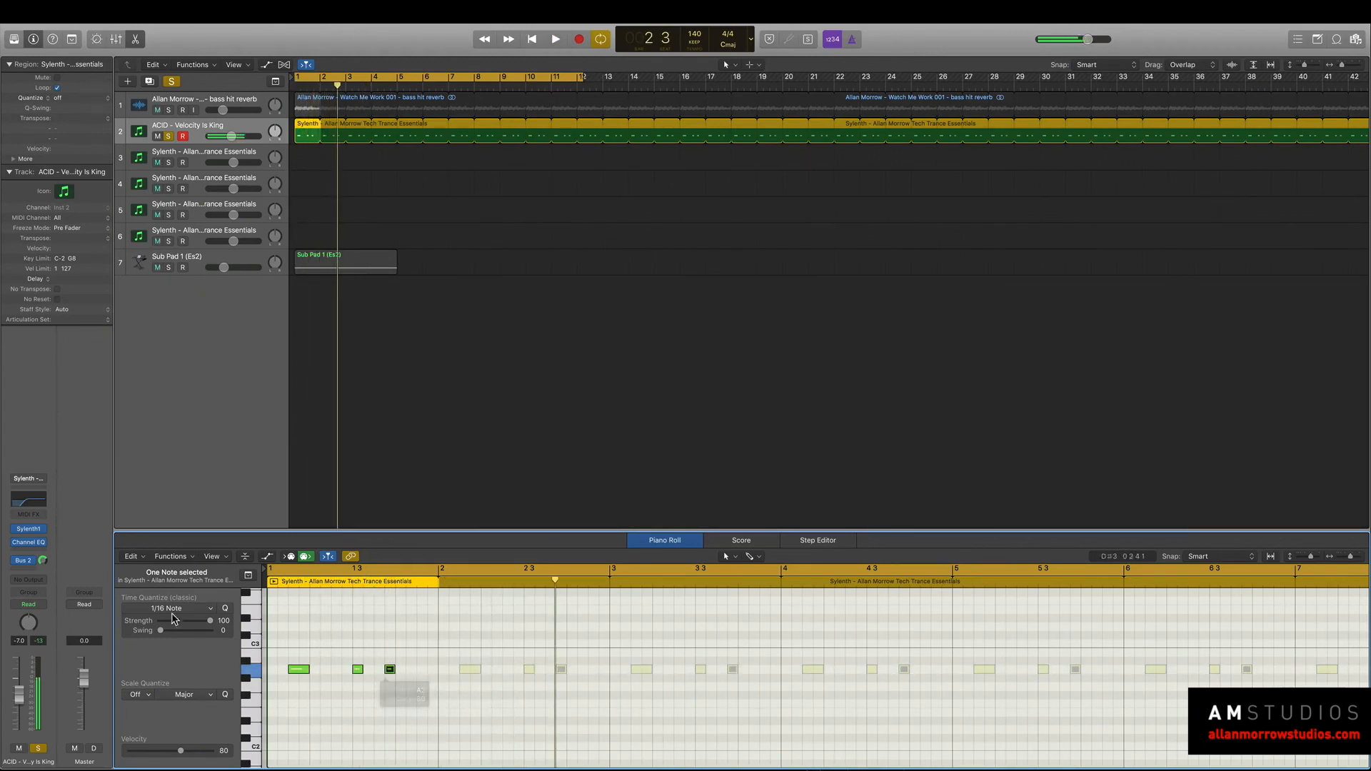
Adjust the dry and wet mix of Delay Designer on Aux 2 and audition the acid loop.
click(29, 561)
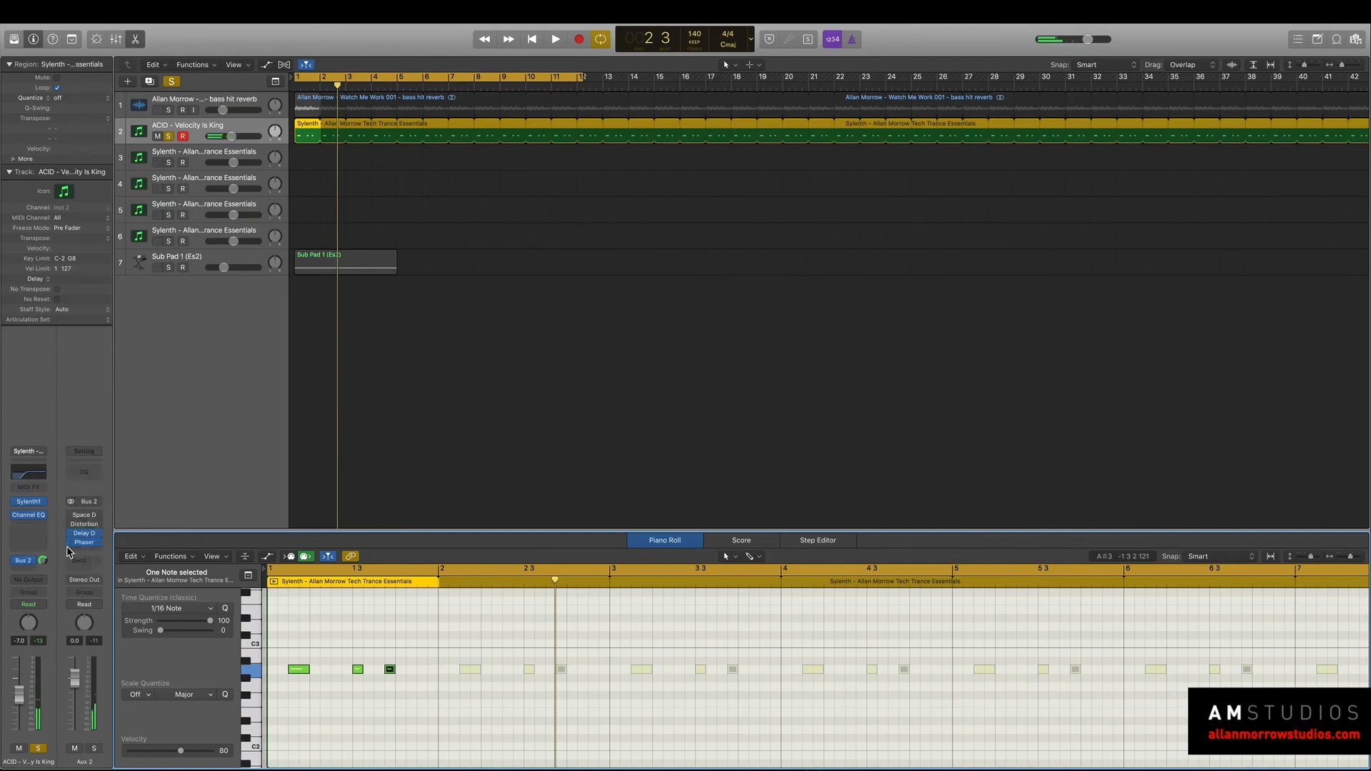
click(85, 534)
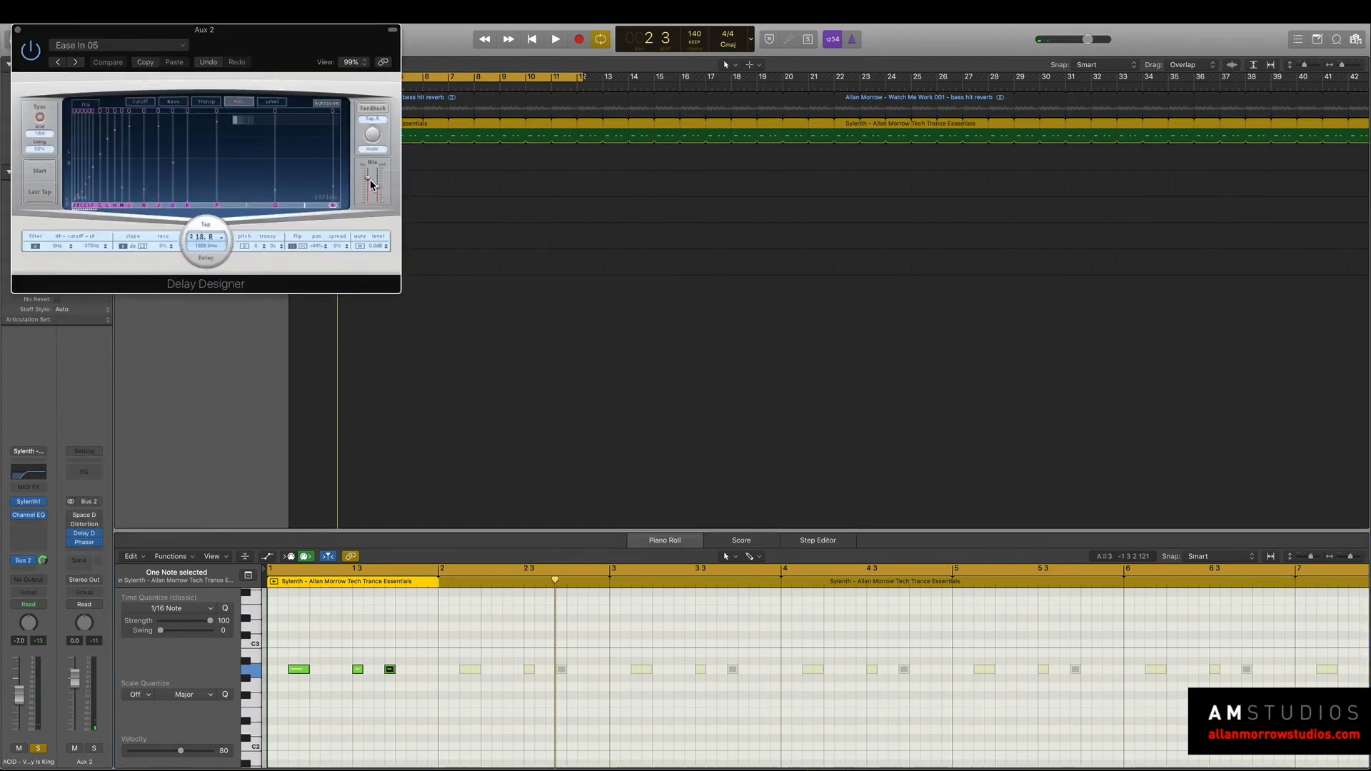
key(space)
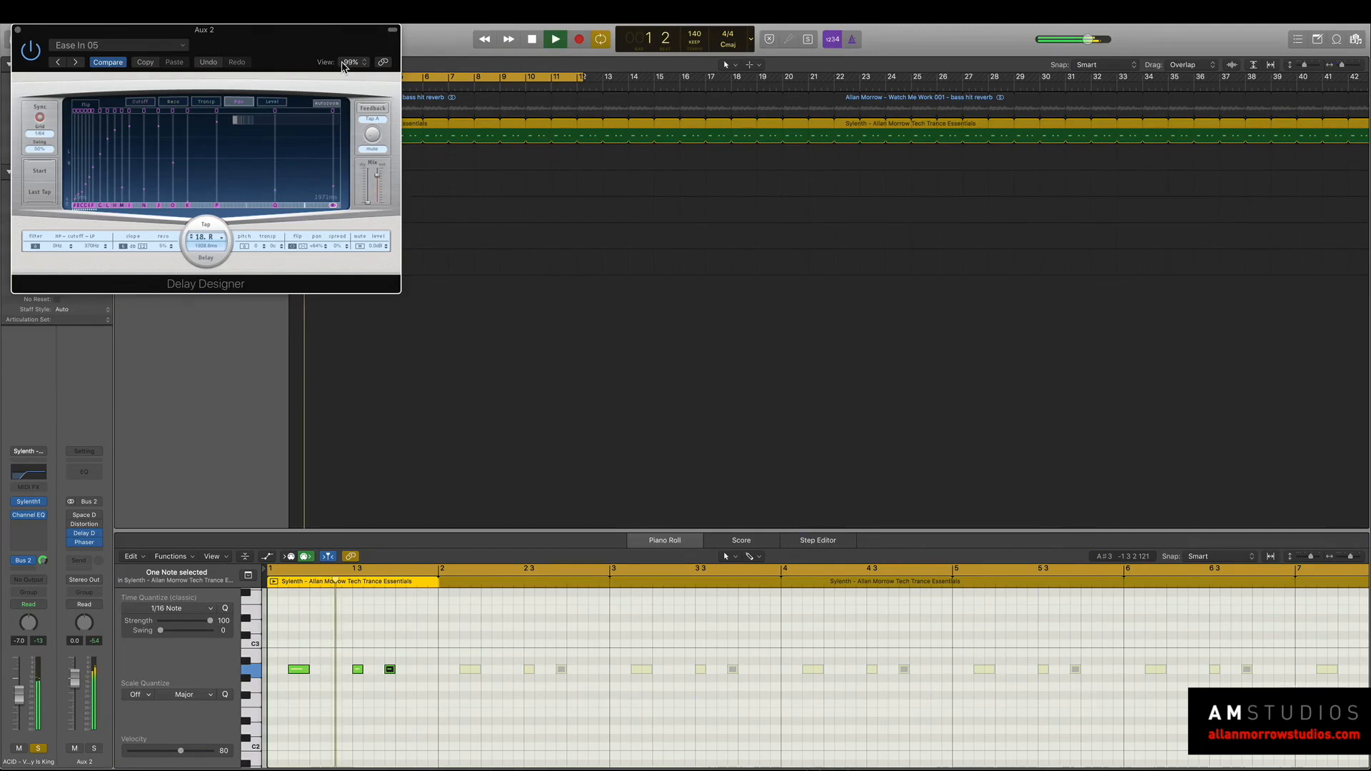
drag(325, 40, 998, 145)
key(space)
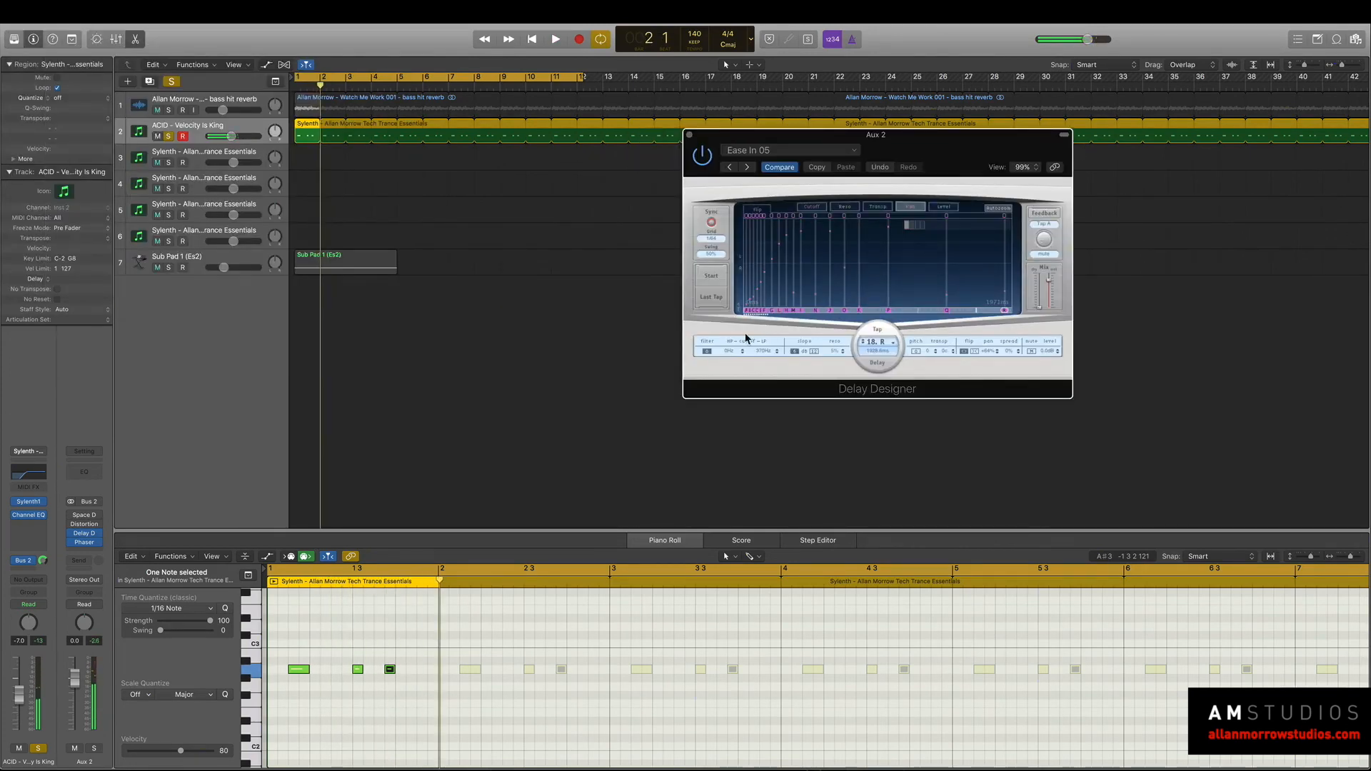
Add a Channel EQ to Aux 2 with a 205 Hz low cut and an 1180 Hz high cut, auditioning the loop.
click(79, 475)
drag(429, 48, 936, 120)
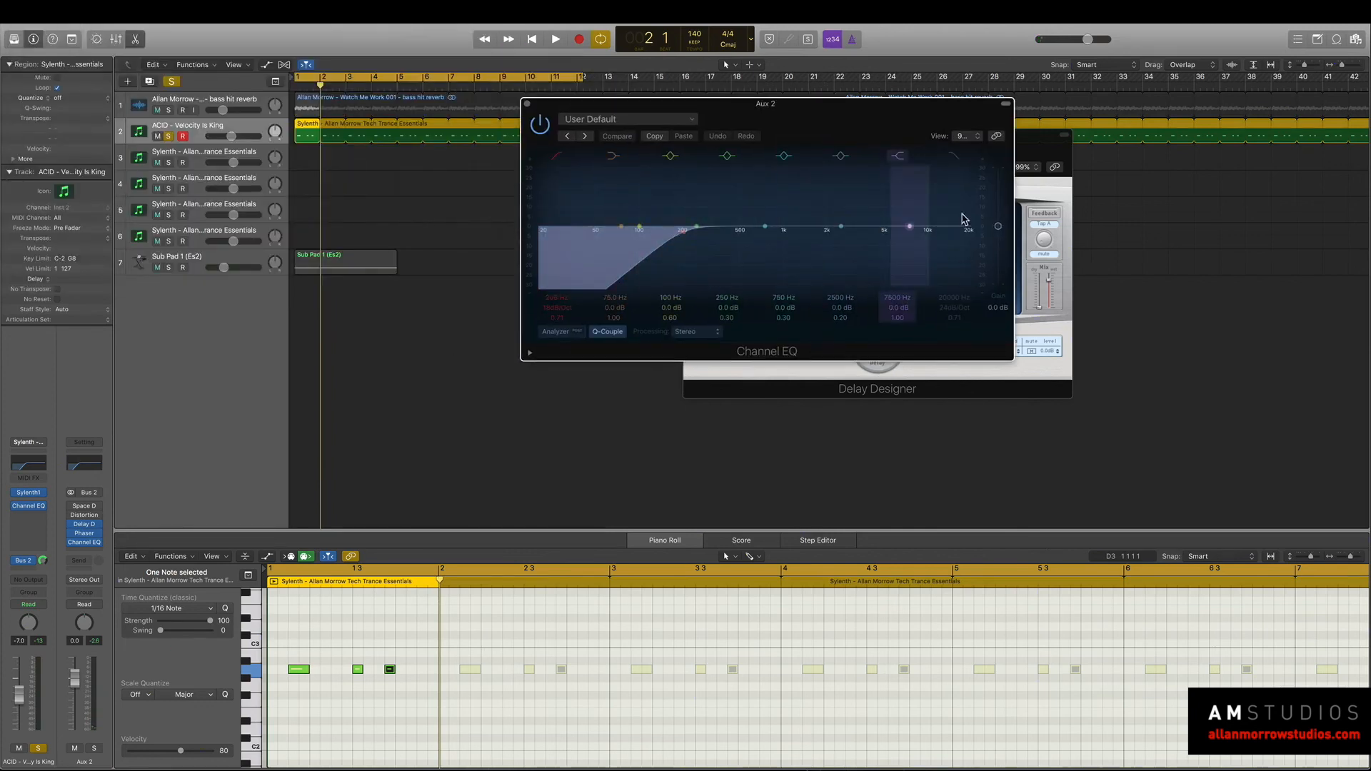
key(space)
drag(960, 262, 790, 263)
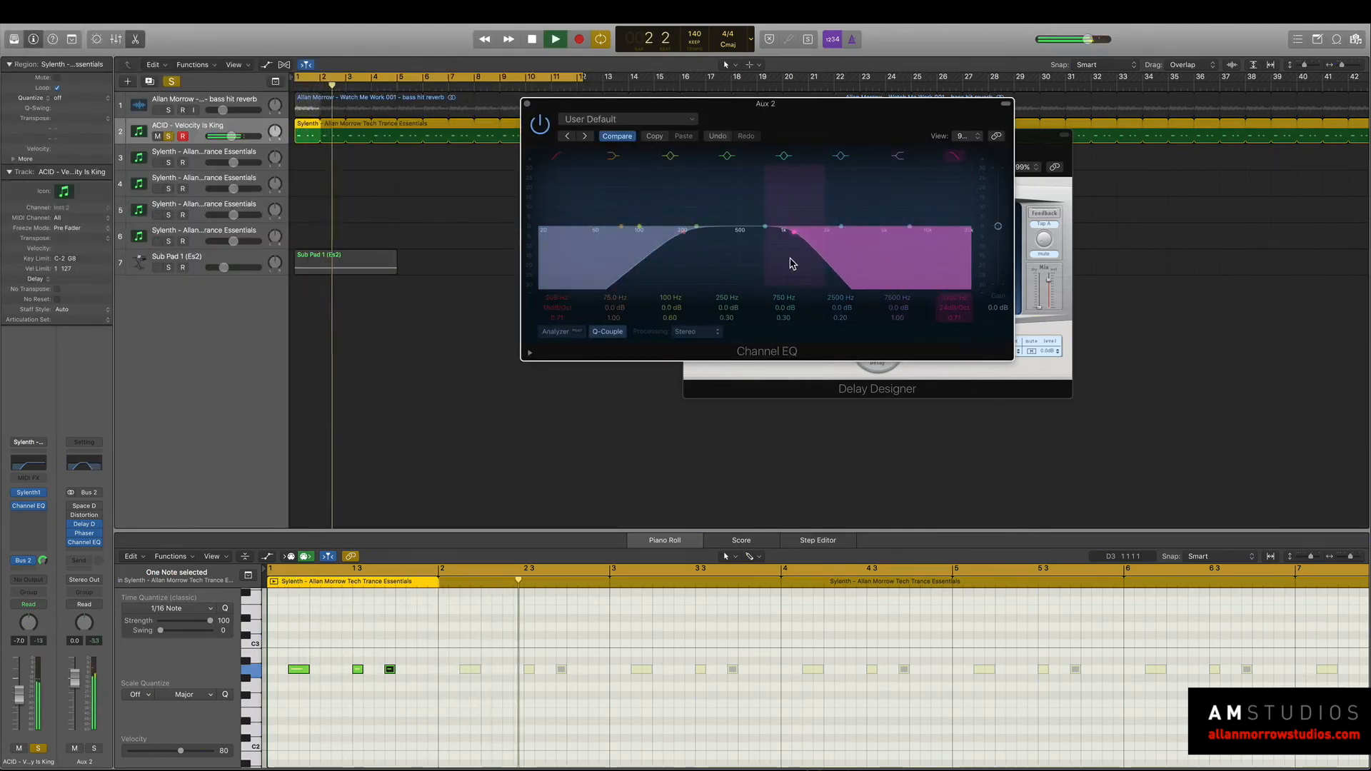
key(space)
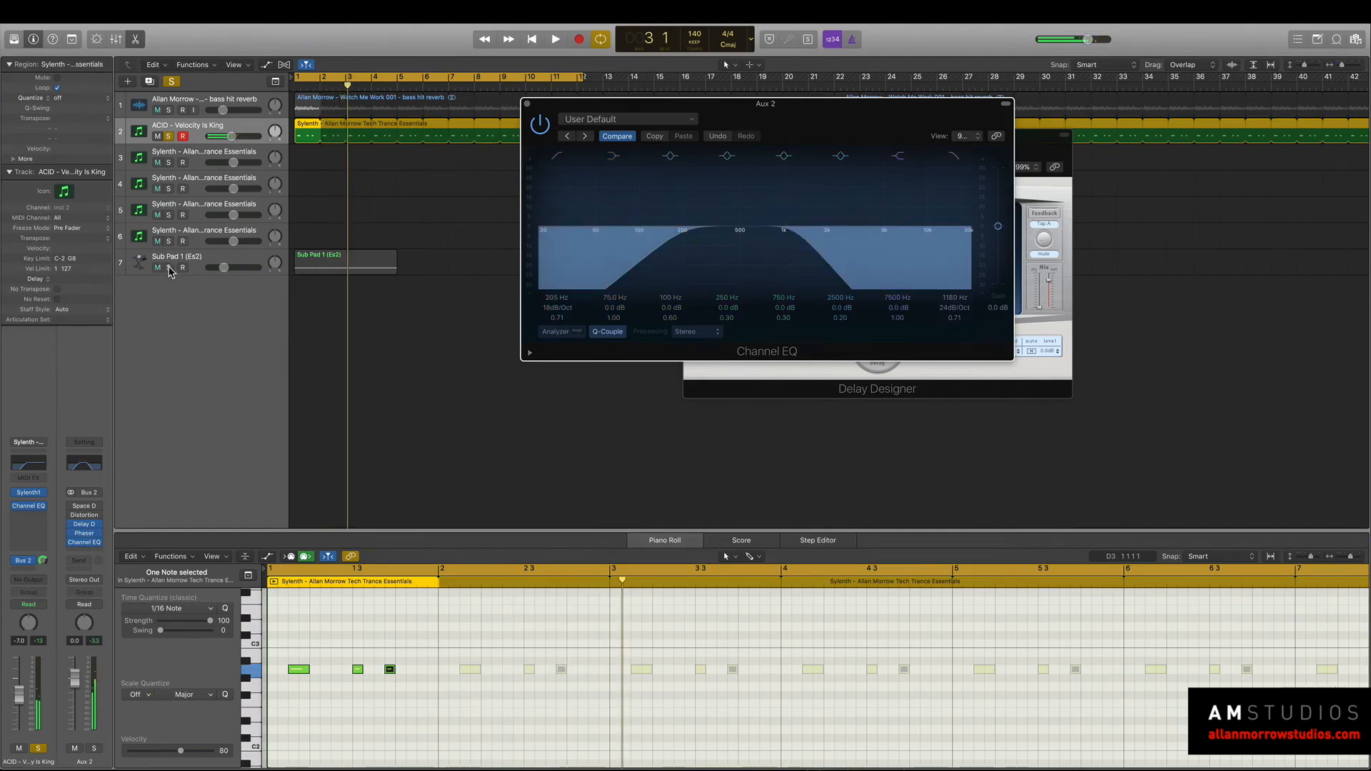
Solo Sub Pad 1 with the acid track and add short A2 notes at the start and near the end of the acid pattern.
click(168, 268)
key(space)
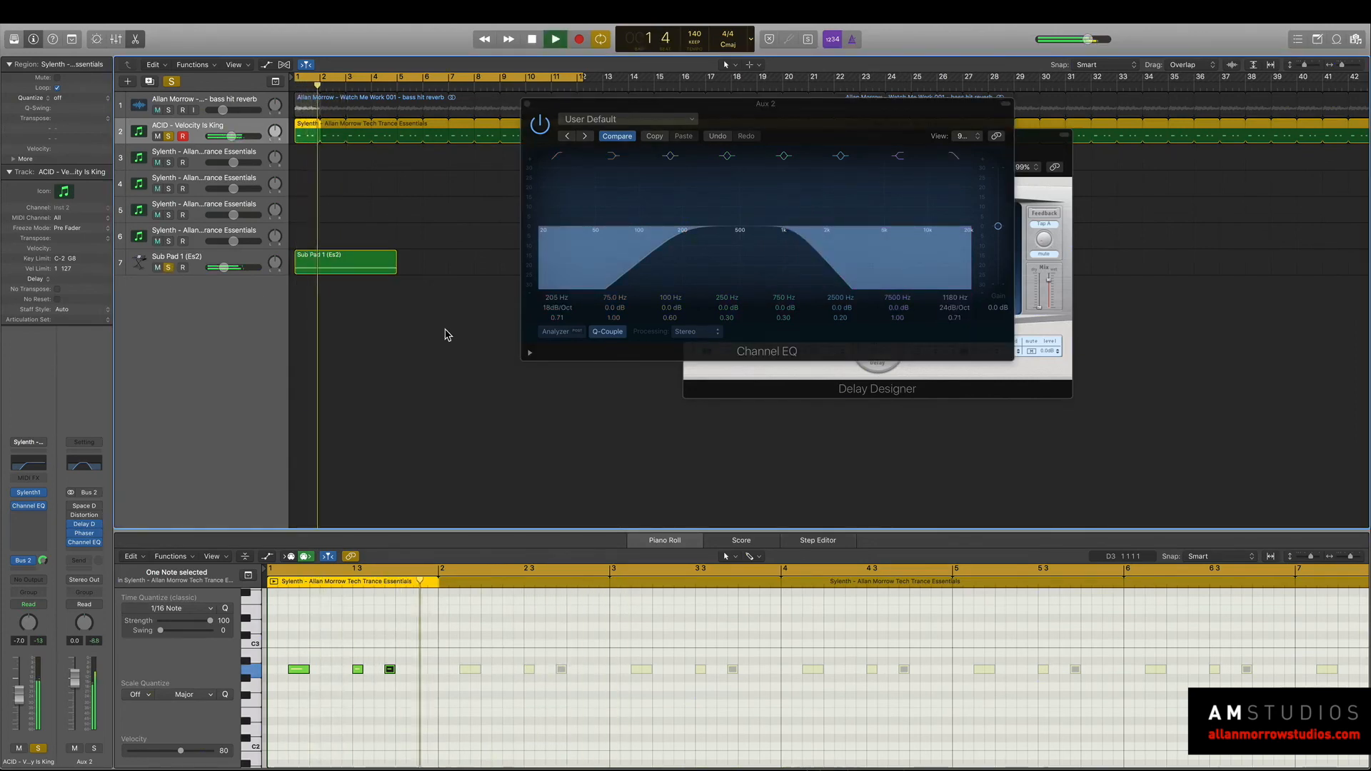
key(space)
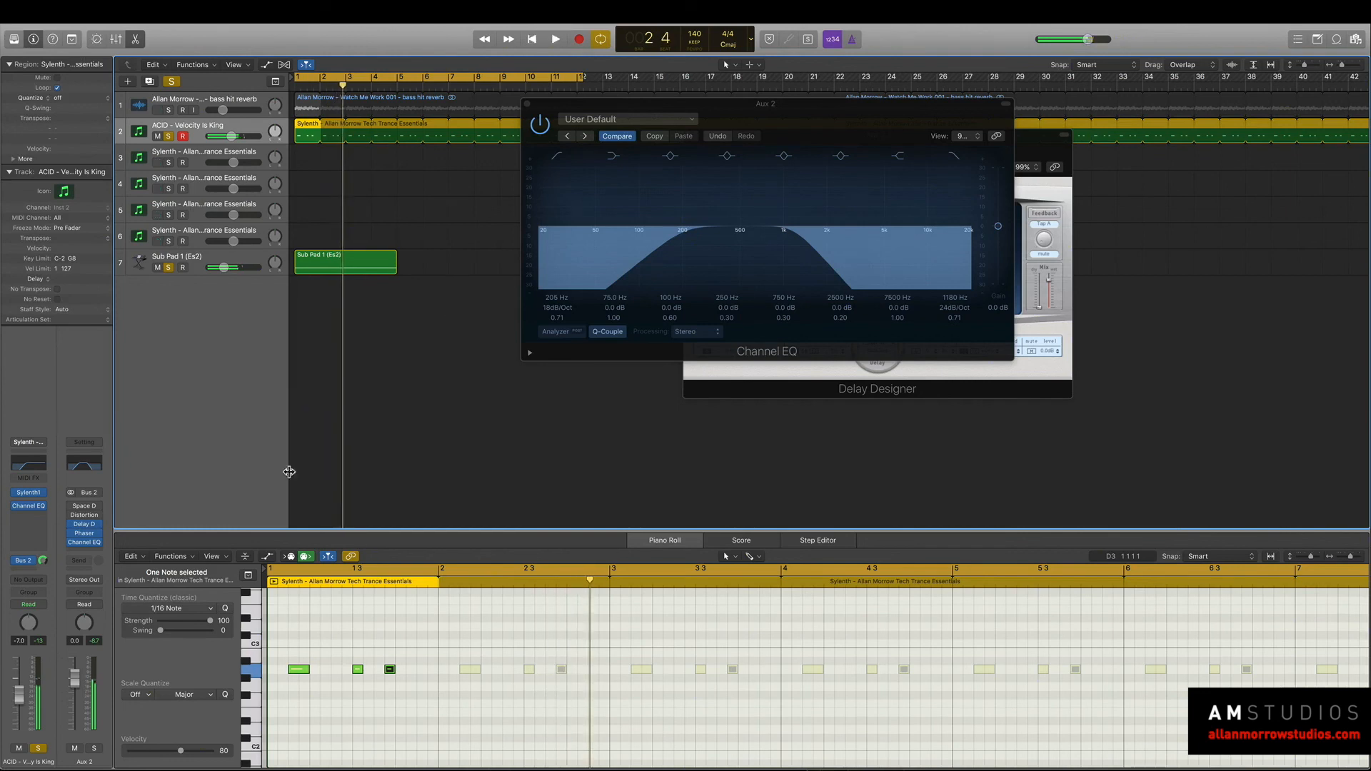
double_click(276, 670)
key(space)
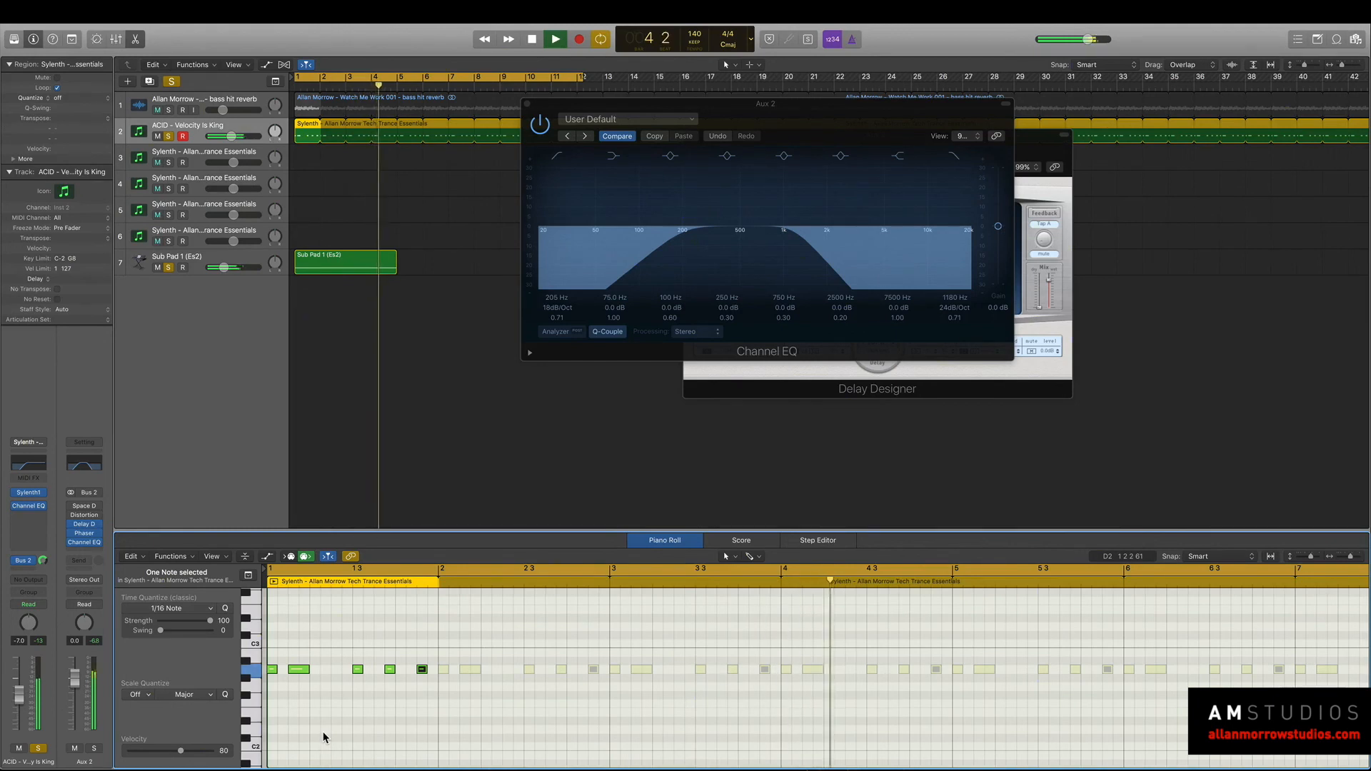
Insert LFOTool after Channel EQ on Aux 2.
click(39, 526)
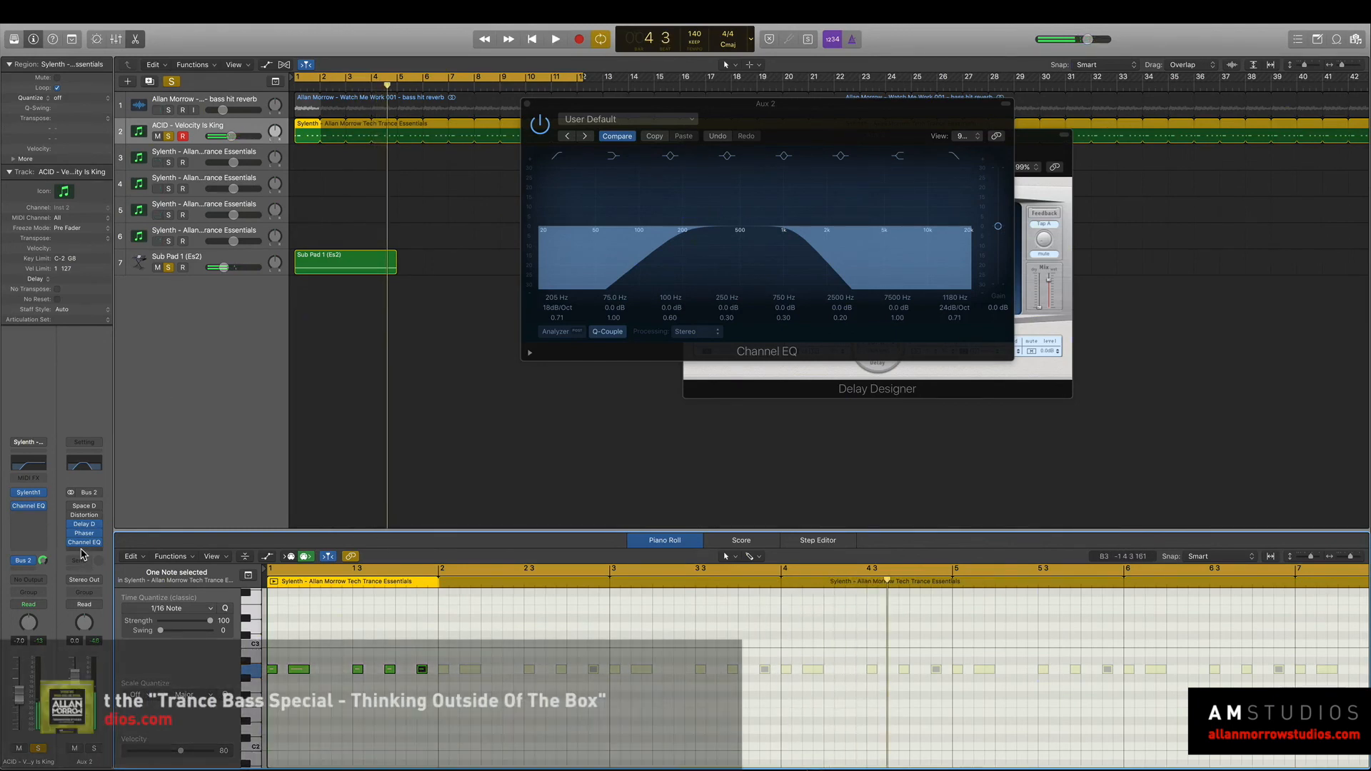
mouse_move(91, 576)
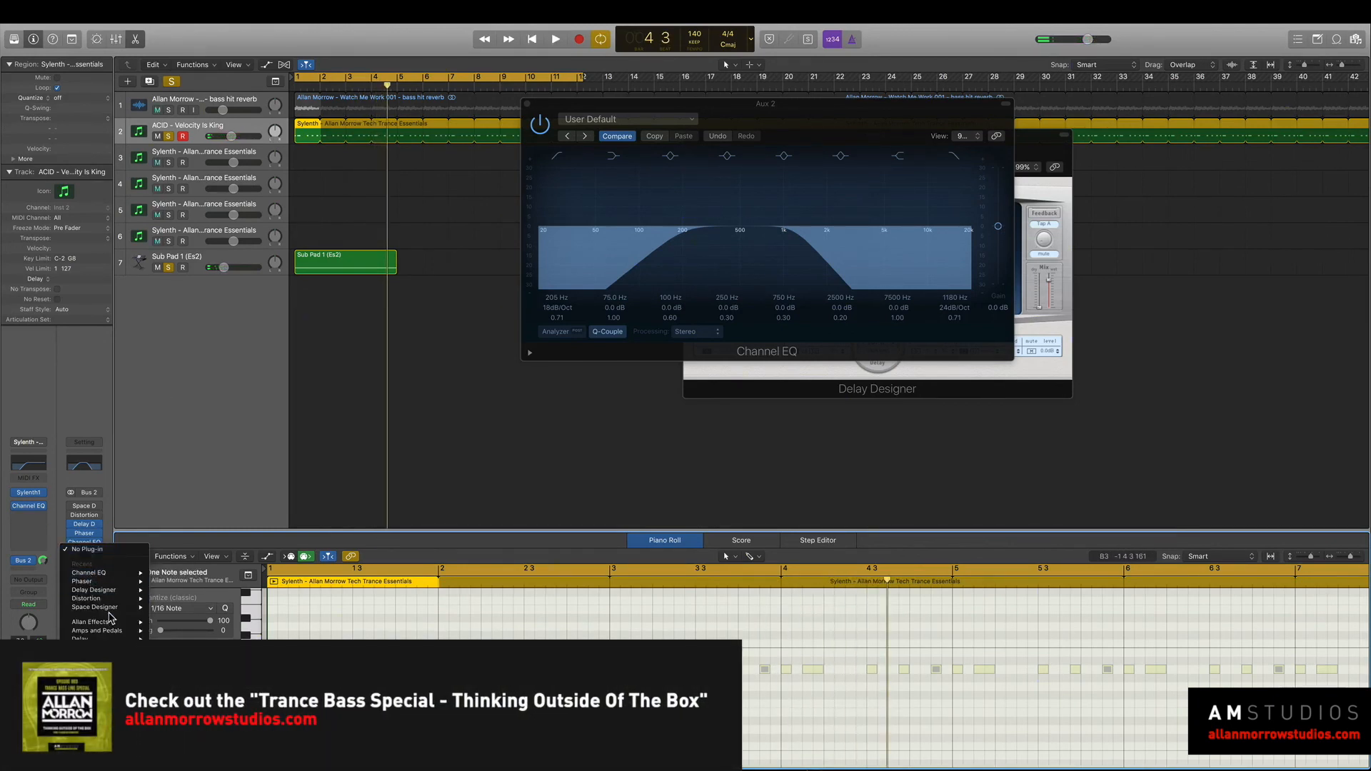
mouse_move(111, 622)
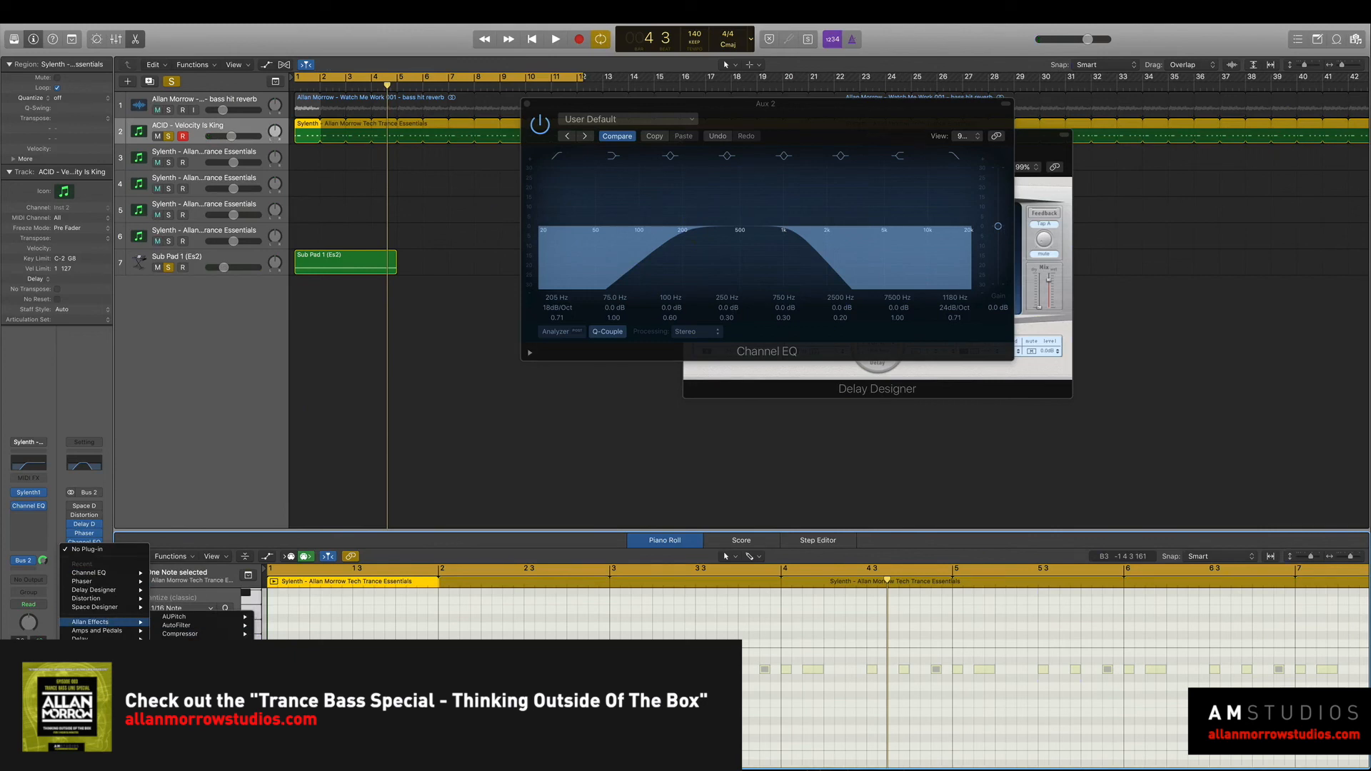
click(204, 677)
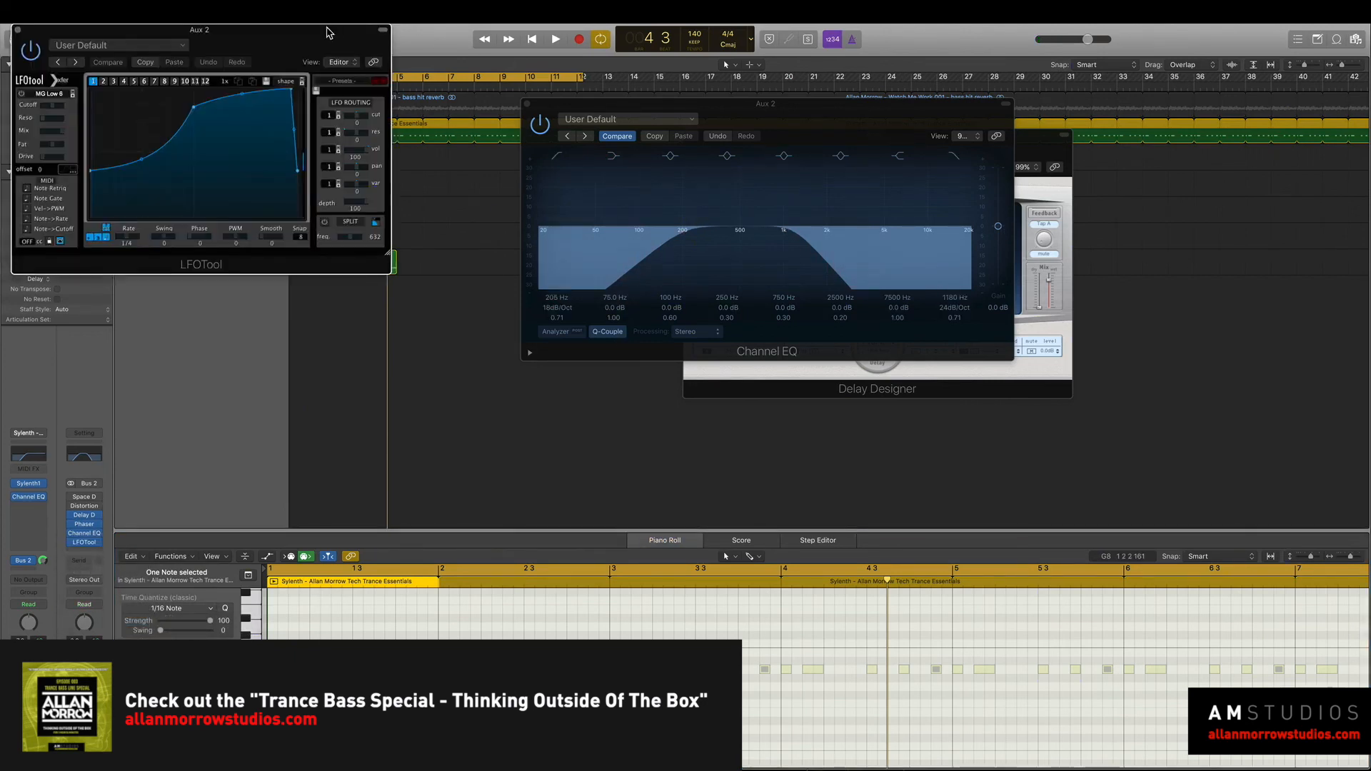
drag(330, 31, 853, 71)
Load the TranceGate-2 preset in LFOTool and set its volume amount to 66 while playing the loop.
click(876, 123)
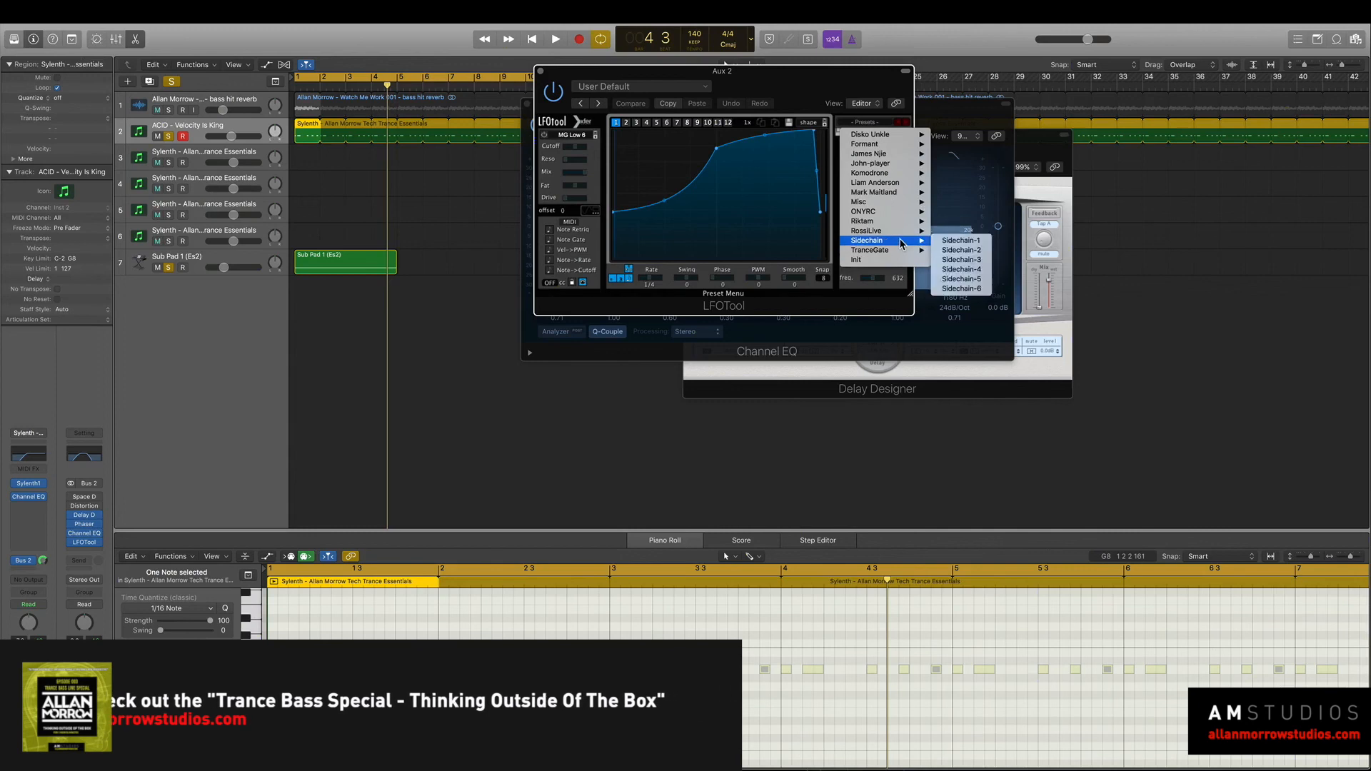
mouse_move(870, 250)
click(965, 272)
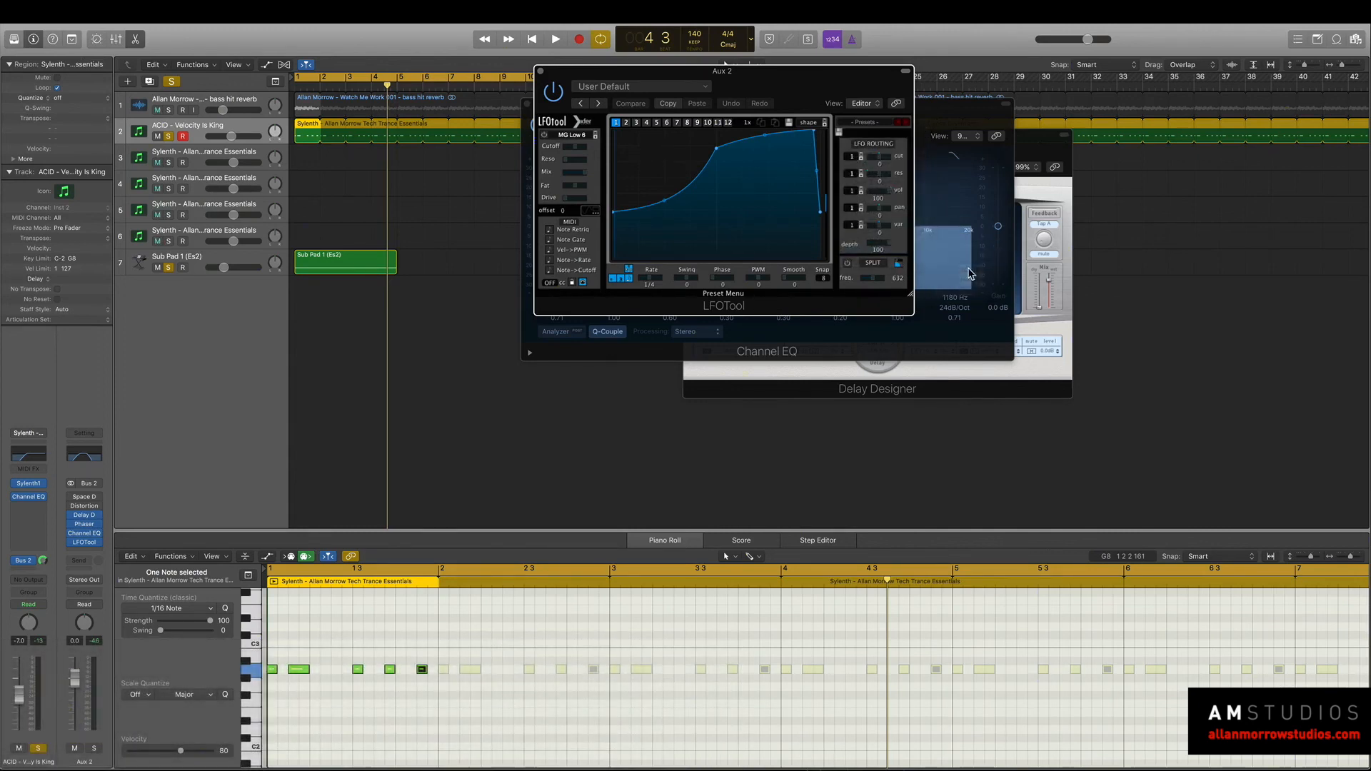
key(space)
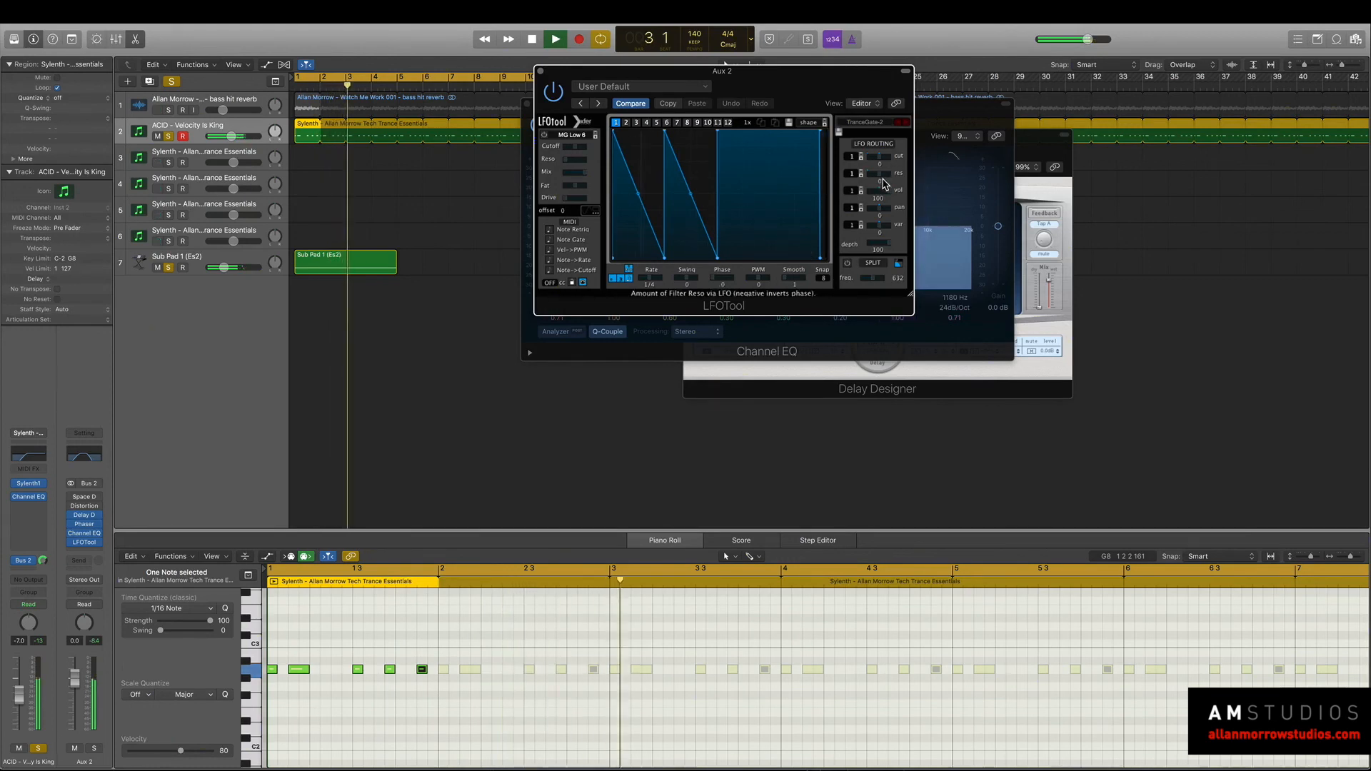
drag(888, 192, 877, 195)
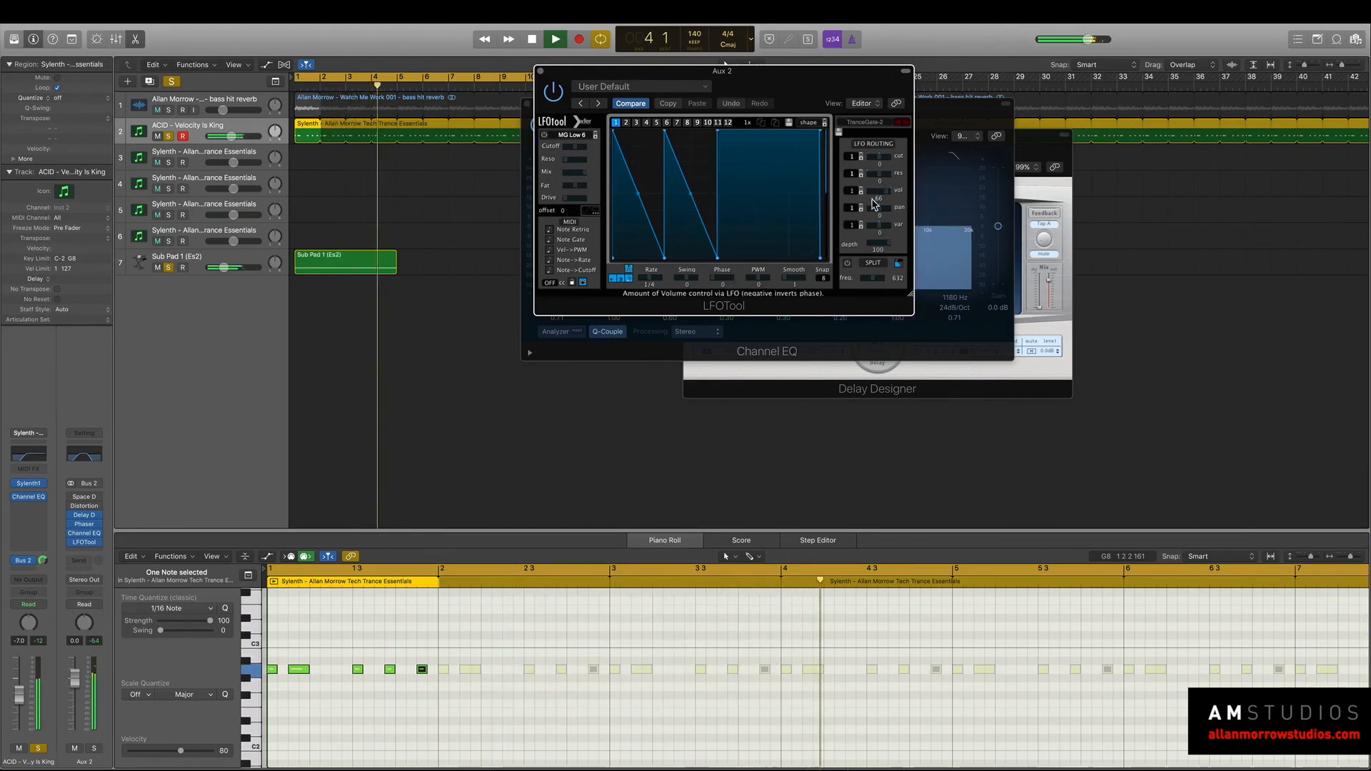
key(space)
drag(685, 72, 918, 120)
Unsolo Sub Pad 1 and play the gated acid loop from the start without the pad.
click(169, 268)
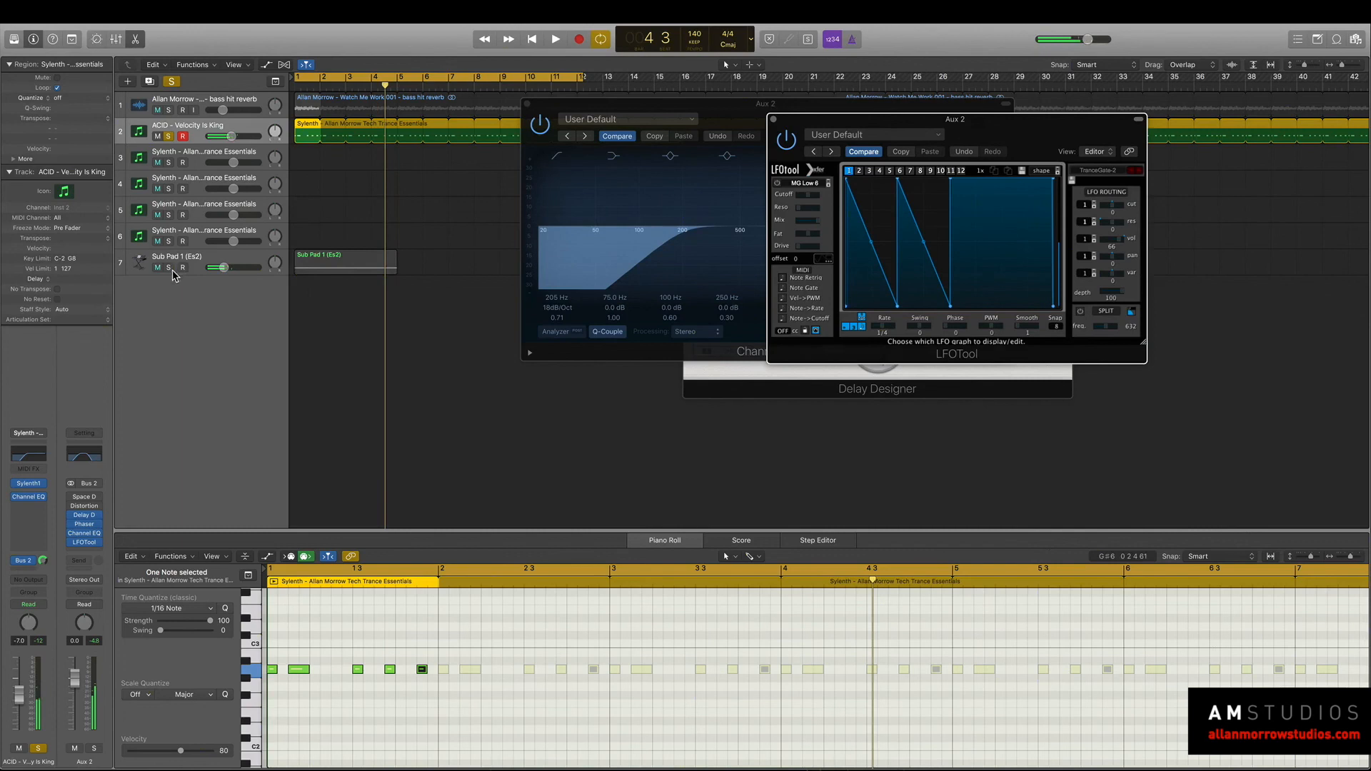
key(Return)
key(space)
key(space)
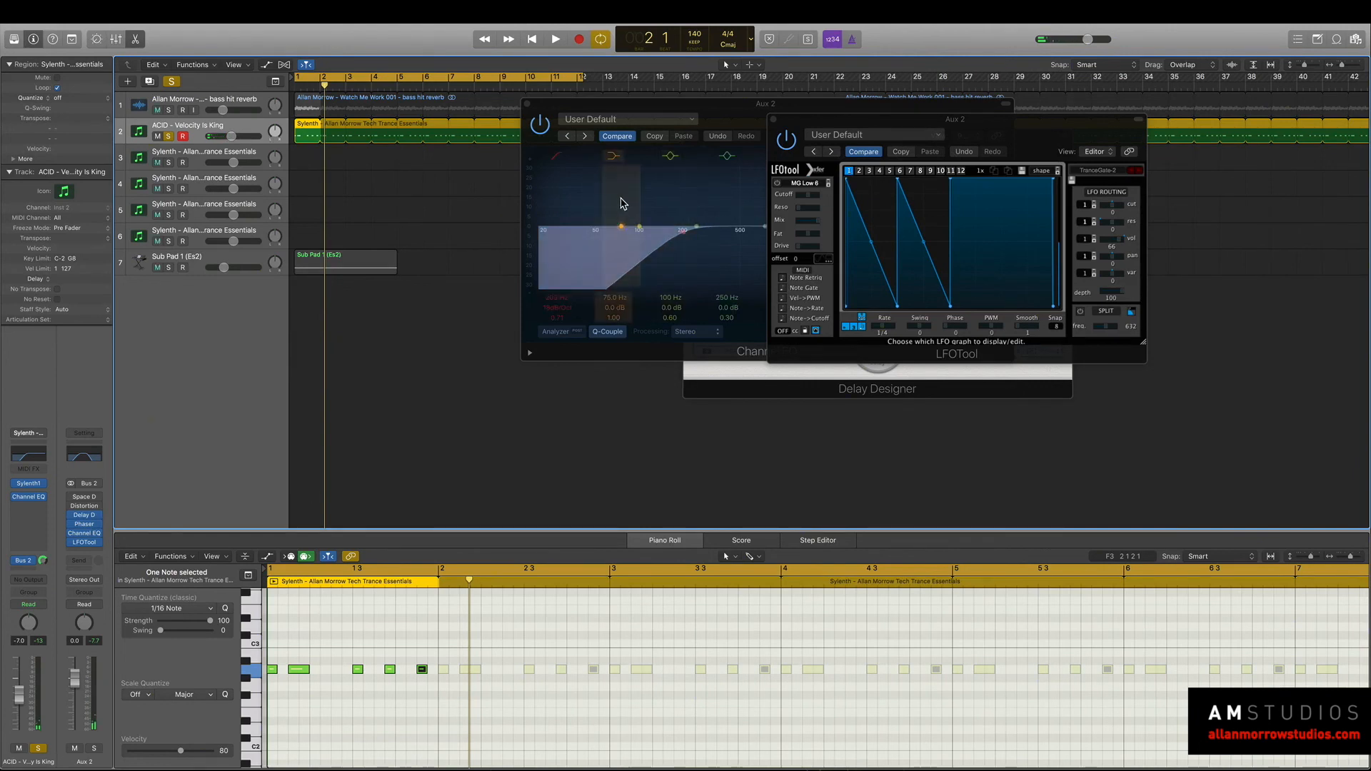
Close the Channel EQ, LFOTool and Delay Designer windows.
click(529, 107)
click(527, 105)
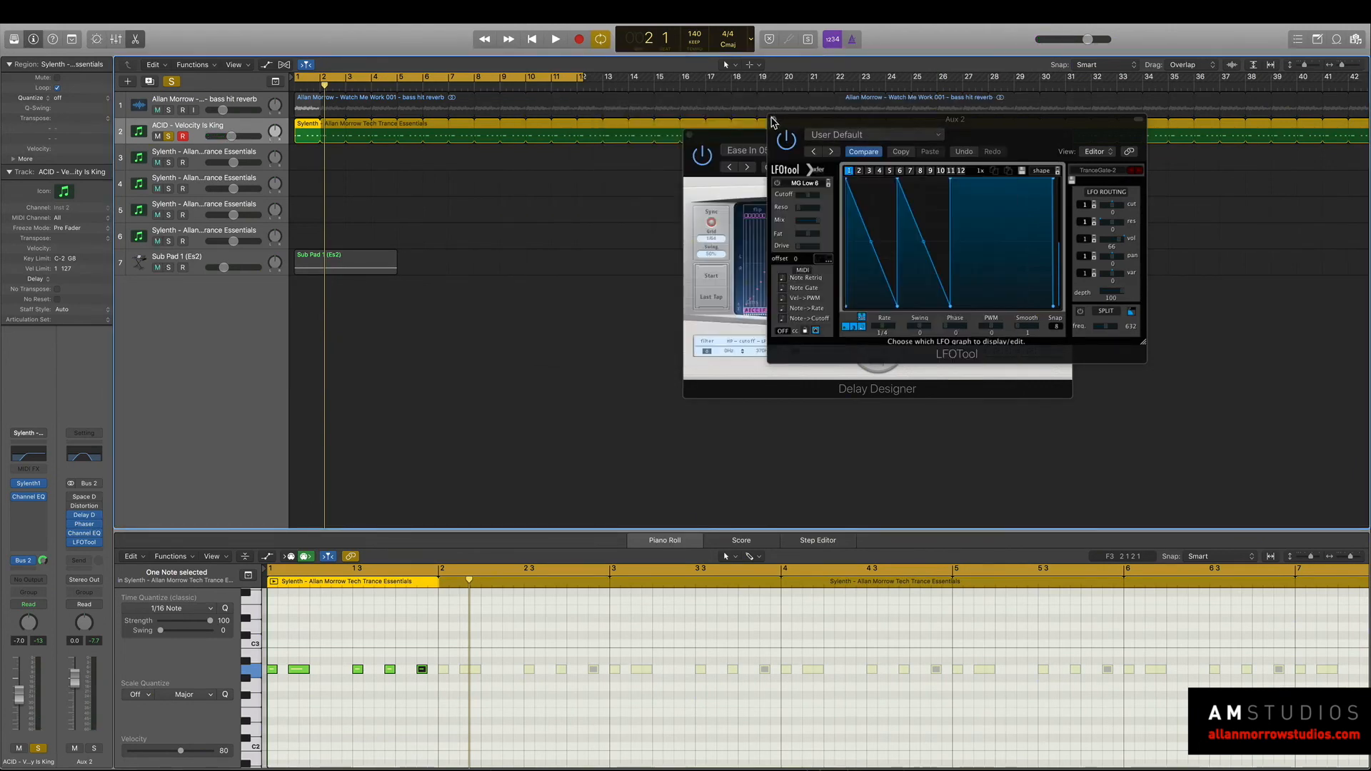
click(773, 120)
click(689, 135)
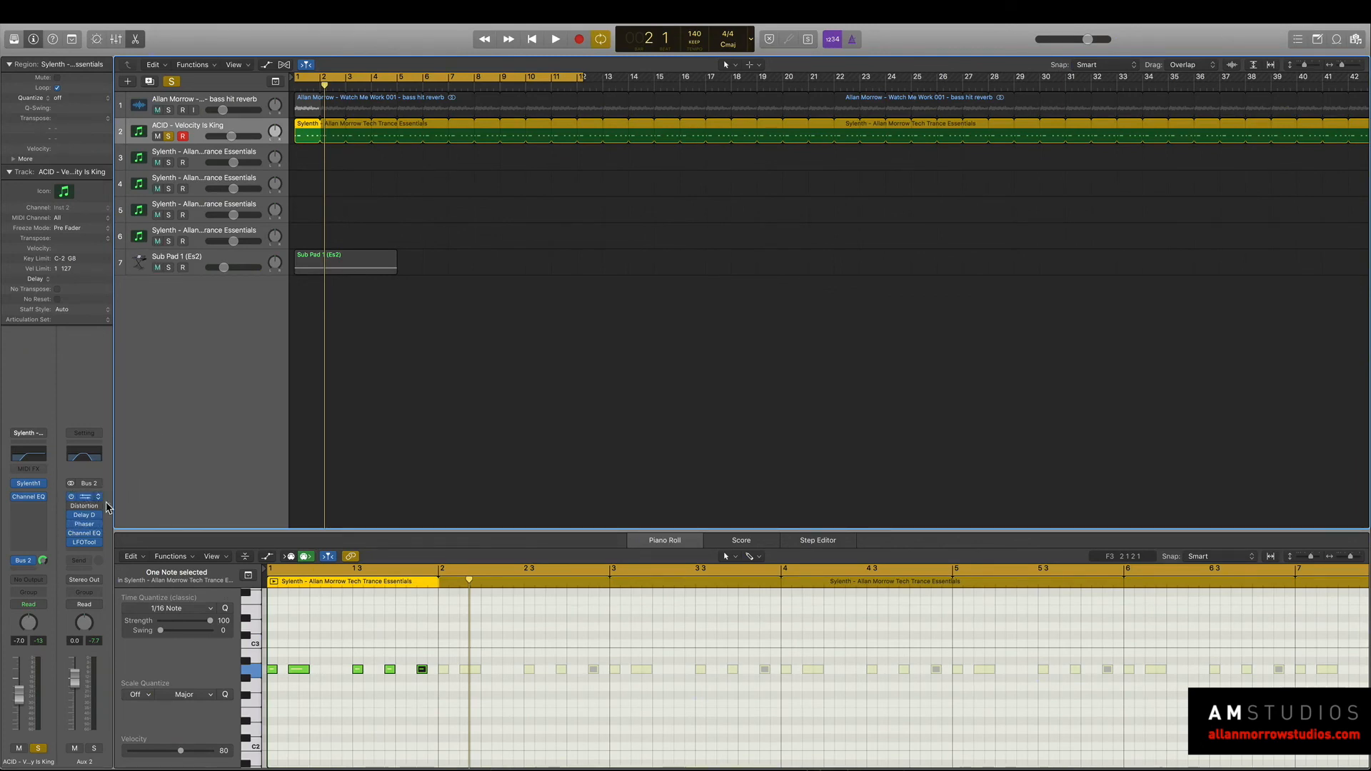
Turn Space Designer back on in Aux 2 and audition the acid loop through it.
click(85, 497)
key(space)
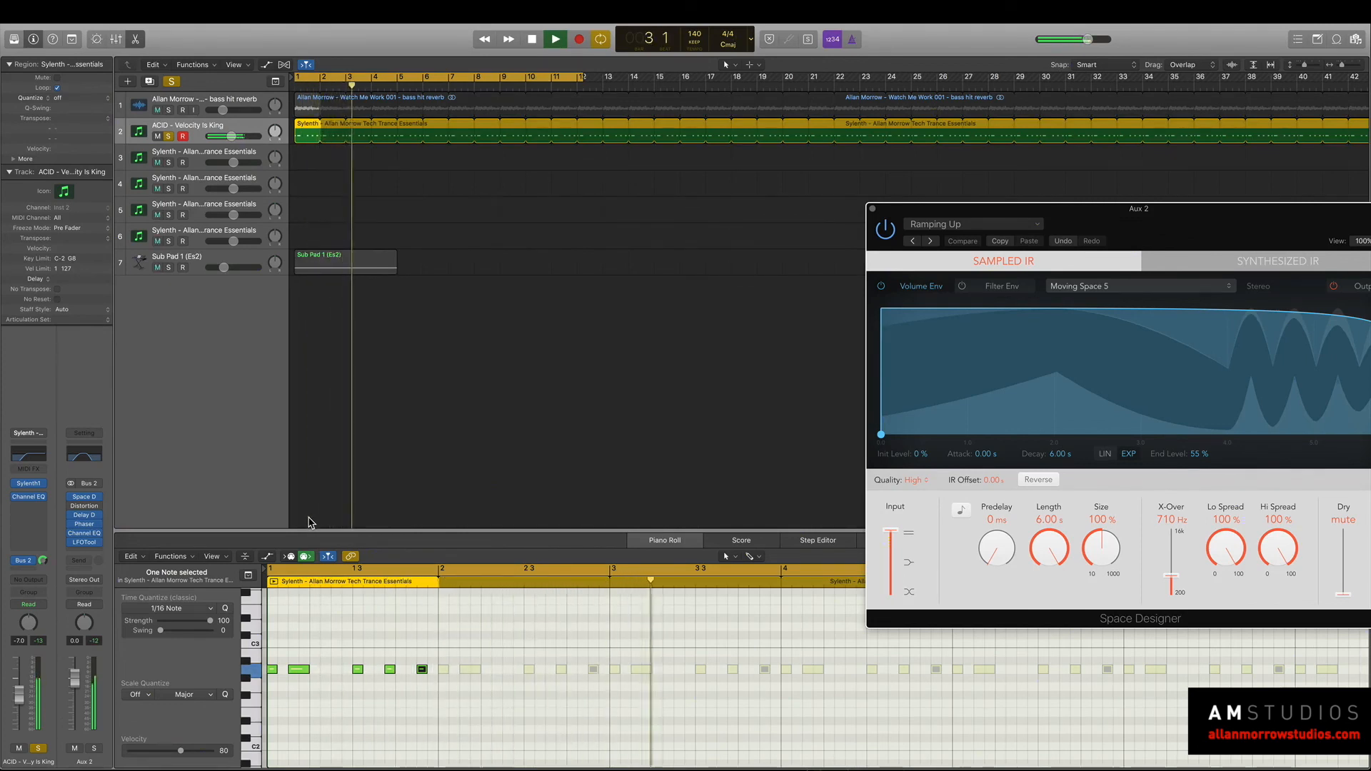
key(space)
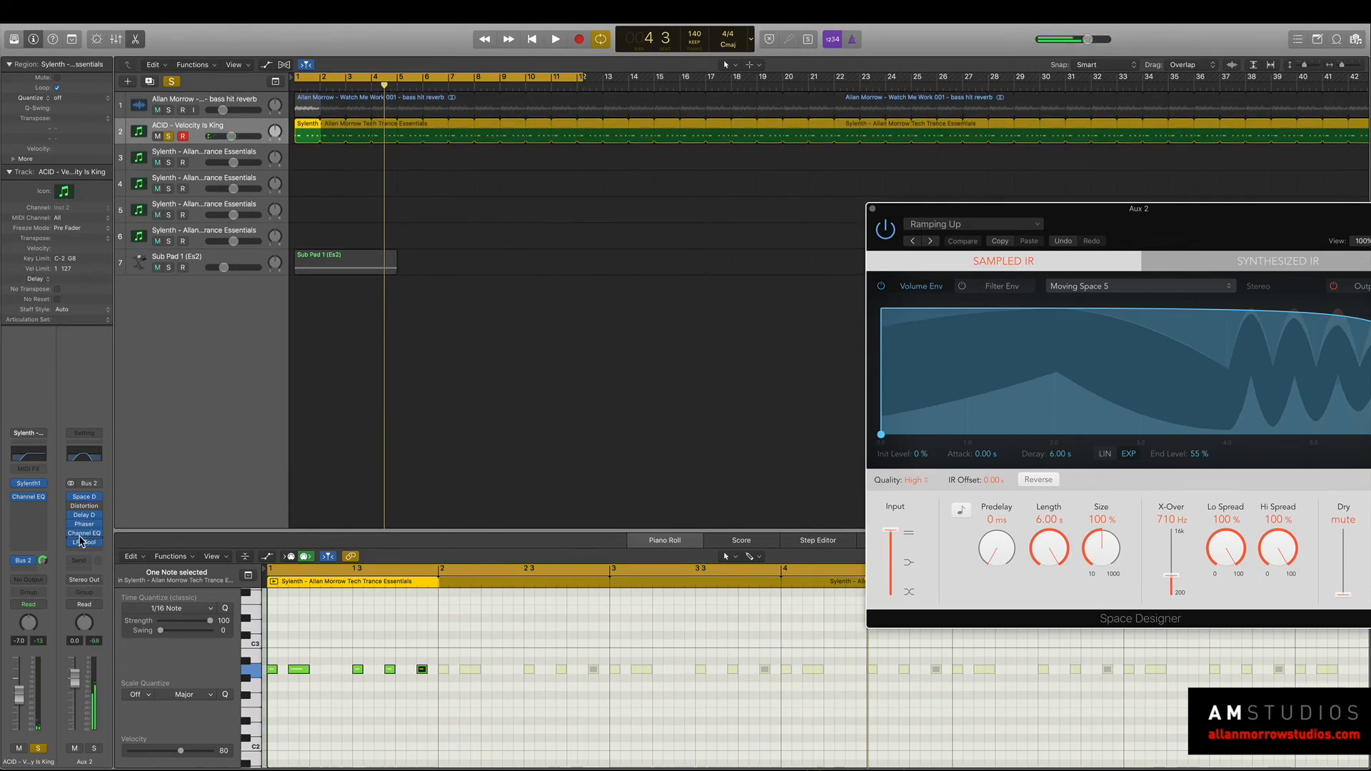
Open Sylenth1 on the acid track and audition the ACID - Velocity Is King preset through the Aux 2 effects.
click(32, 484)
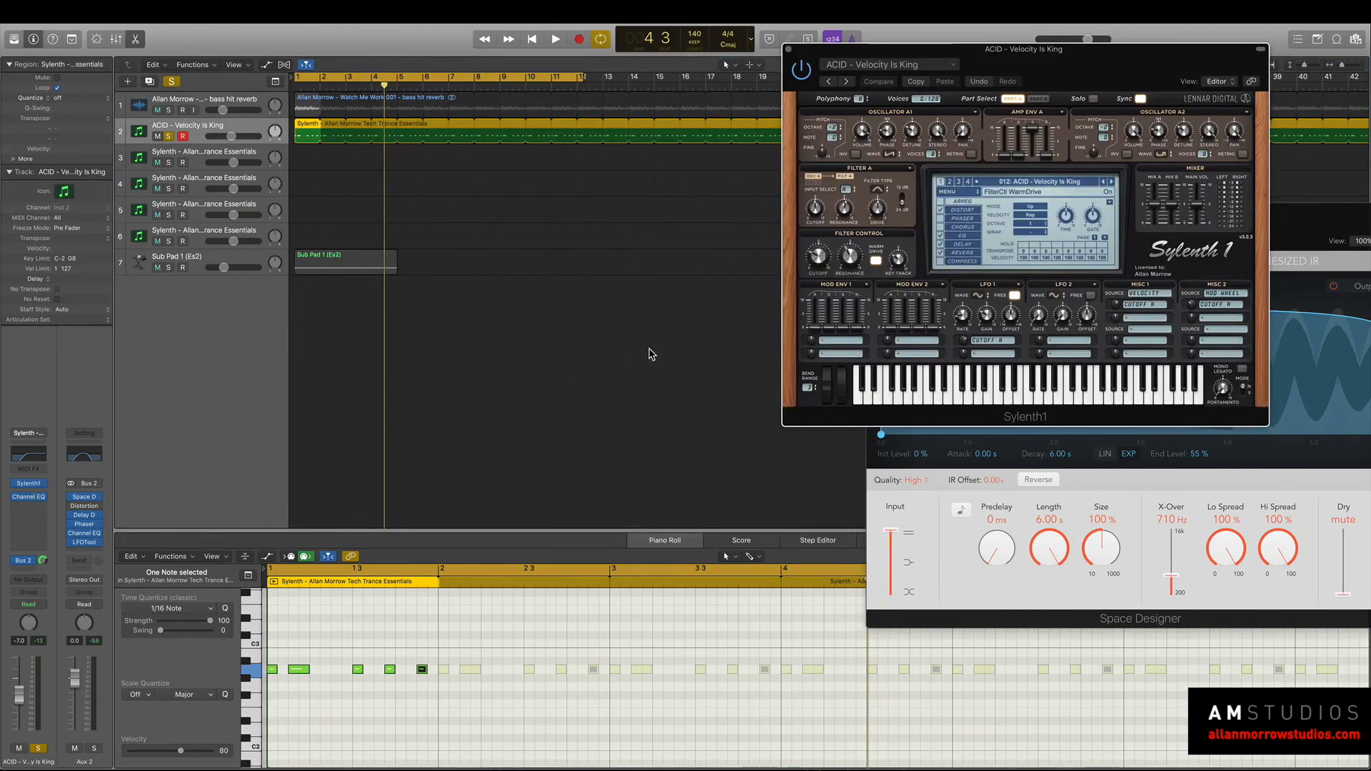
scroll(269, 700, up, 1)
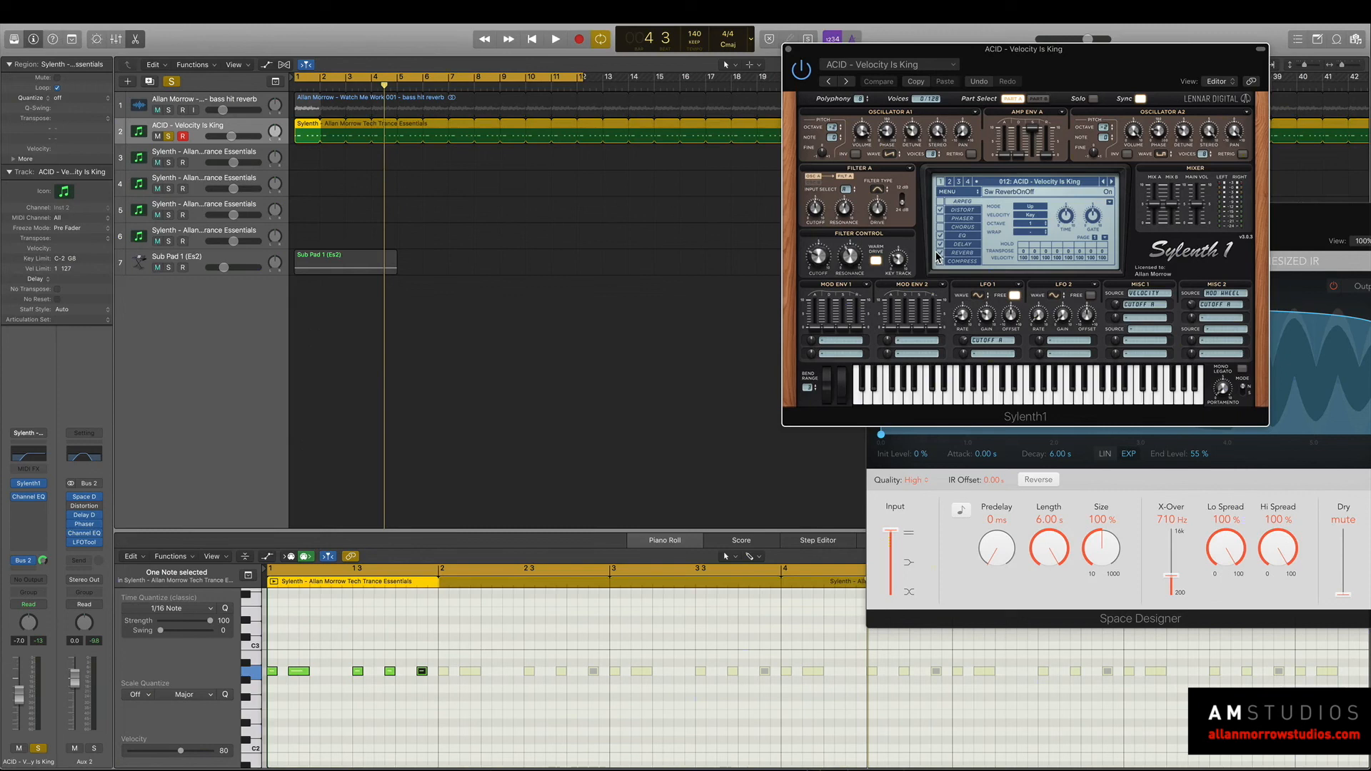
key(space)
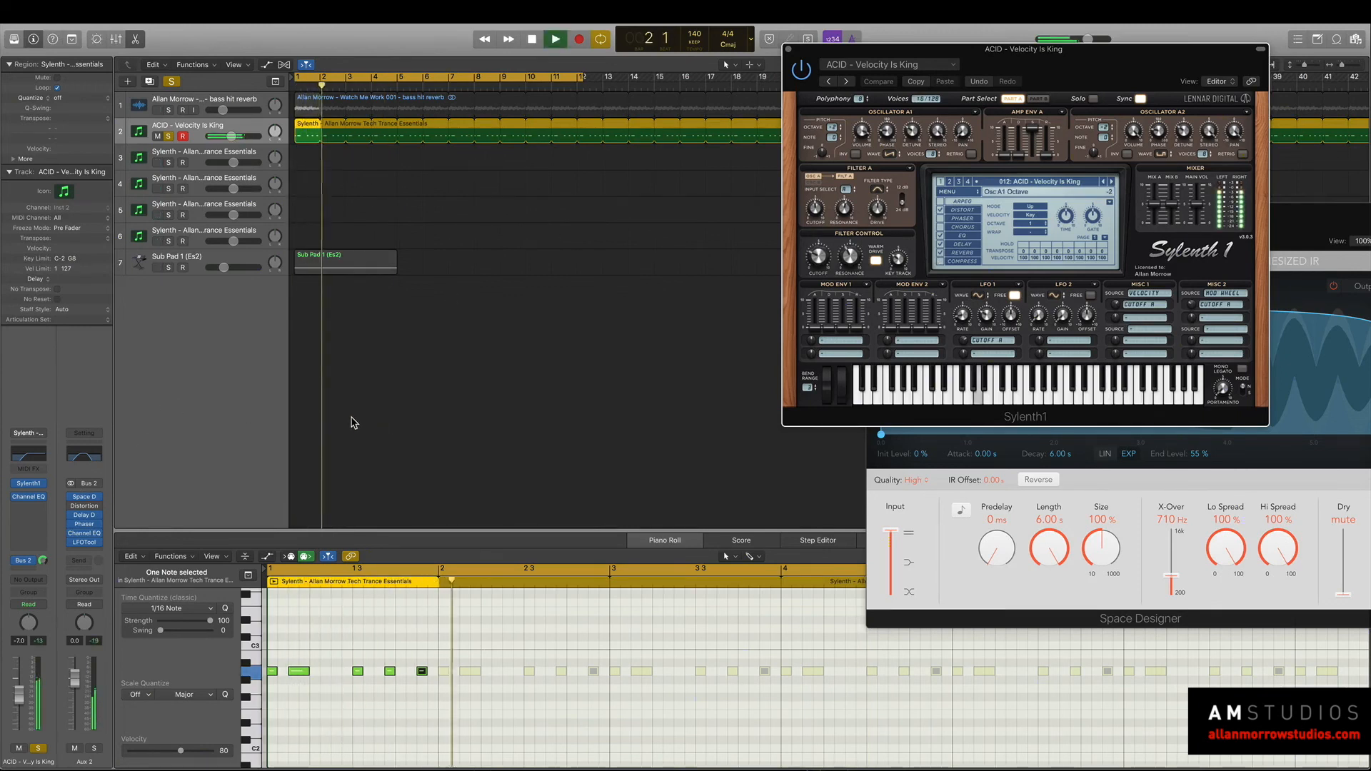
key(space)
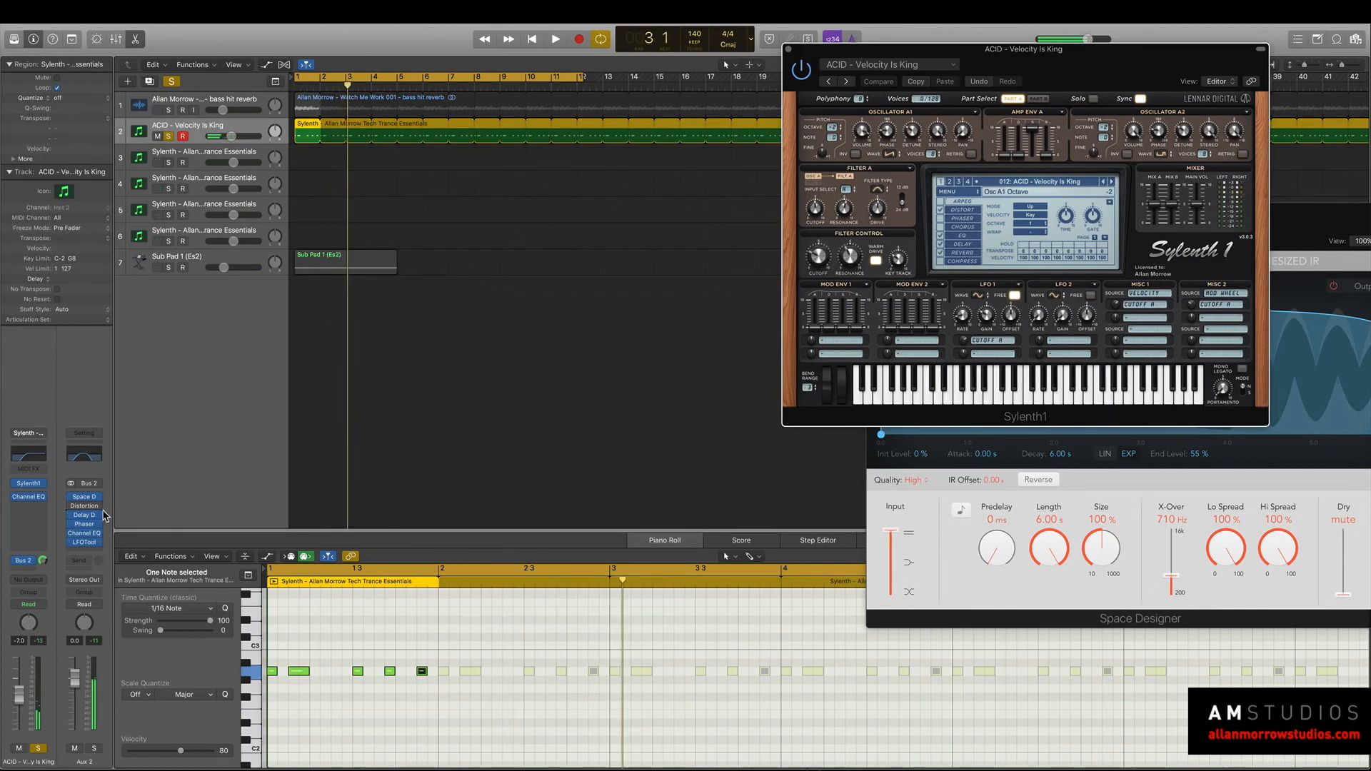
Raise the high cut frequency of Aux 2's Channel EQ while the acid loop plays.
click(89, 455)
key(space)
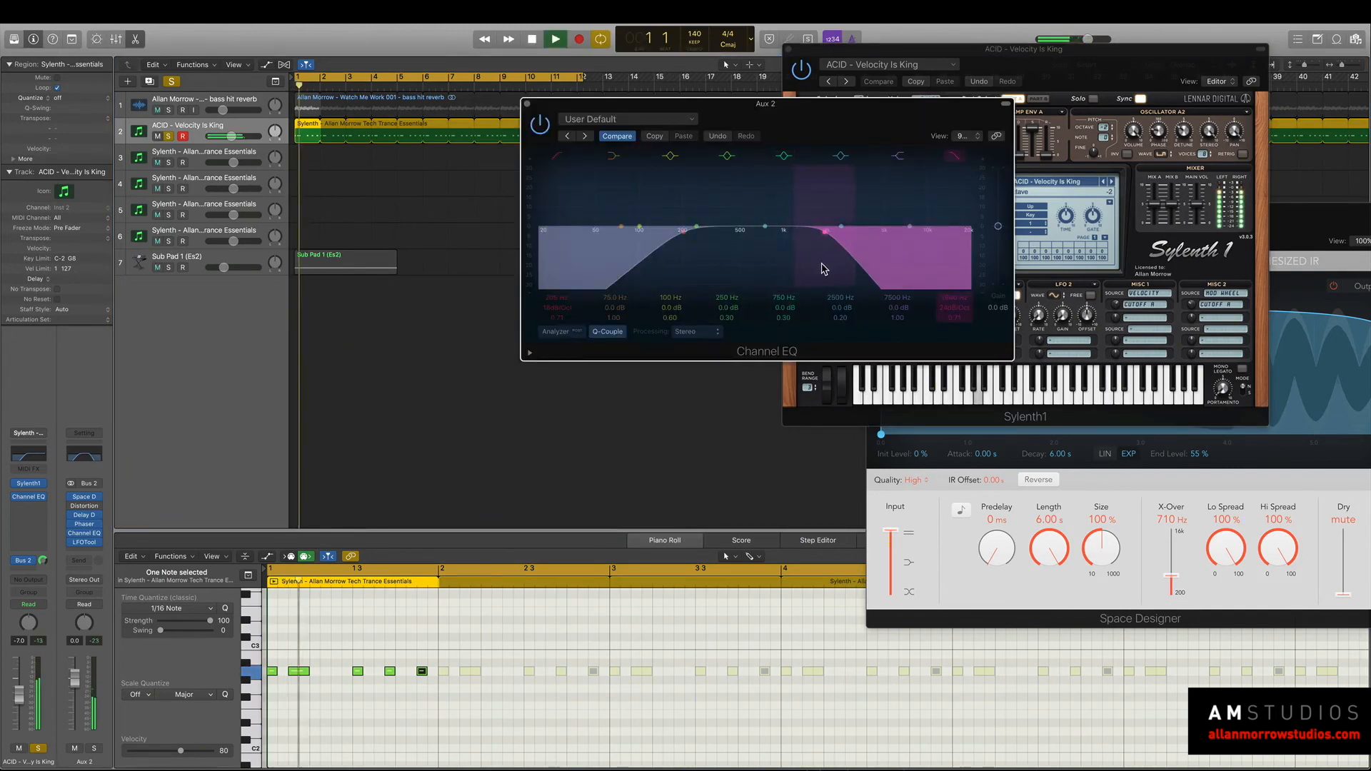